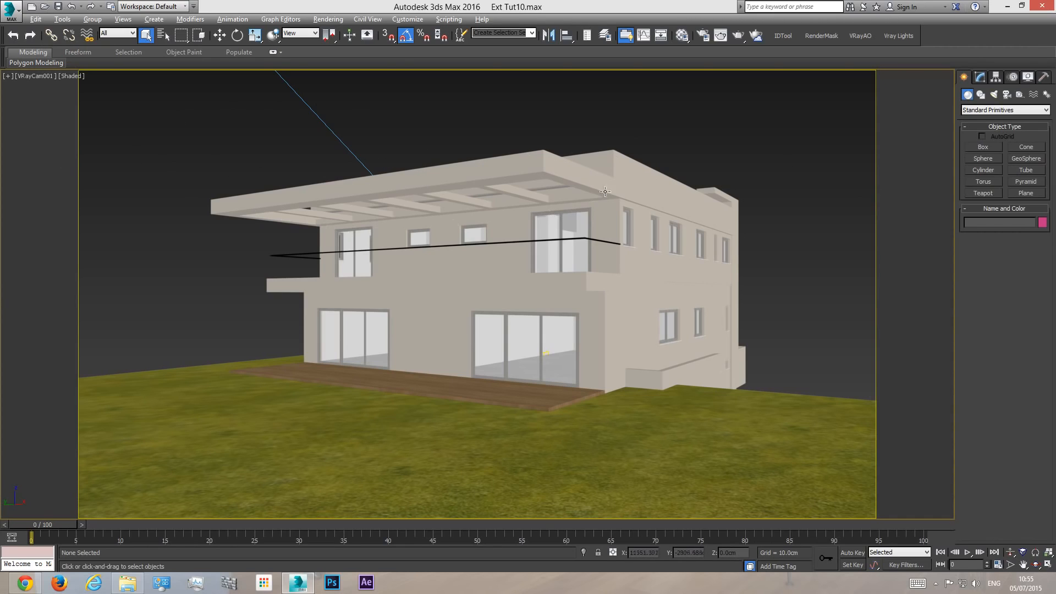
- Examine the house and its lawn from several angles in the perspective view, and return to the camera view
key("p")
left_click(1035, 565)
left_click_drag(486, 272, 503, 296)
scroll(457, 279, "down", 5)
middle_click_drag(503, 297, 499, 330)
scroll(499, 330, "down", 2)
right_click(251, 96)
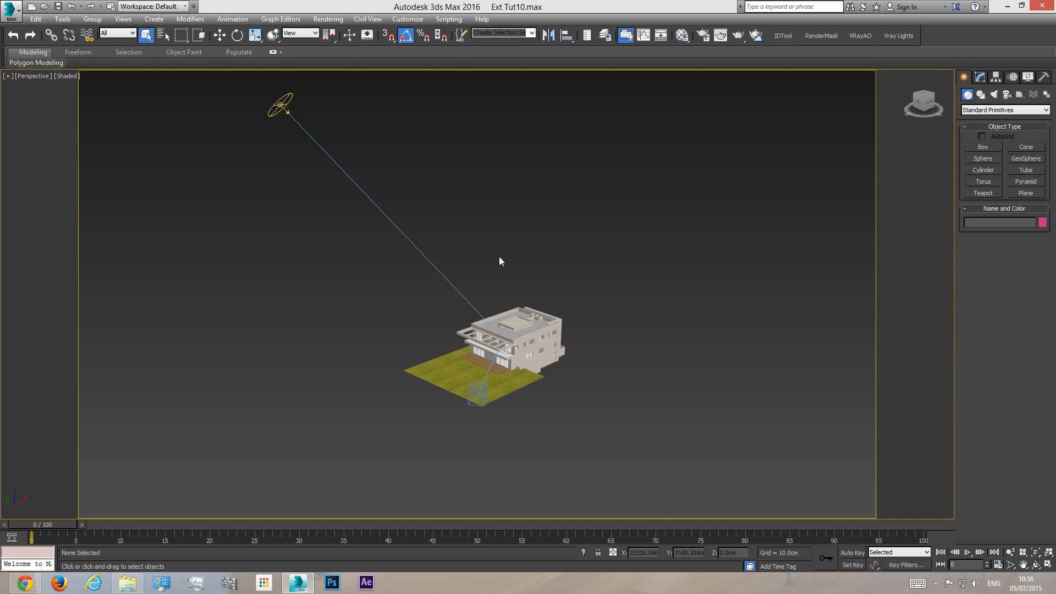
left_click(1035, 565)
left_click_drag(580, 360, 552, 331)
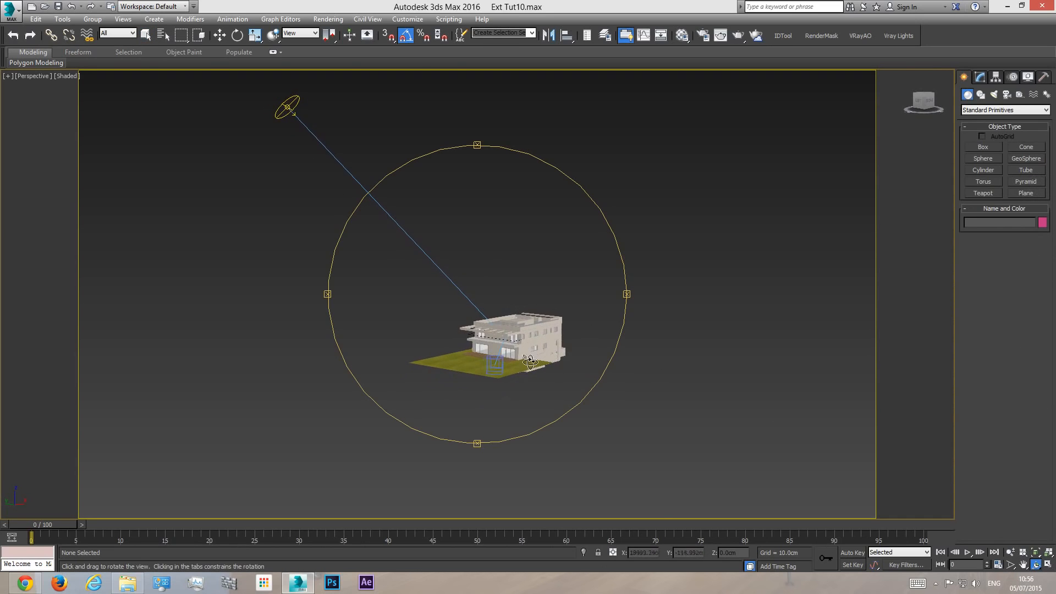
scroll(527, 361, "up", 4)
scroll(479, 351, "up", 5)
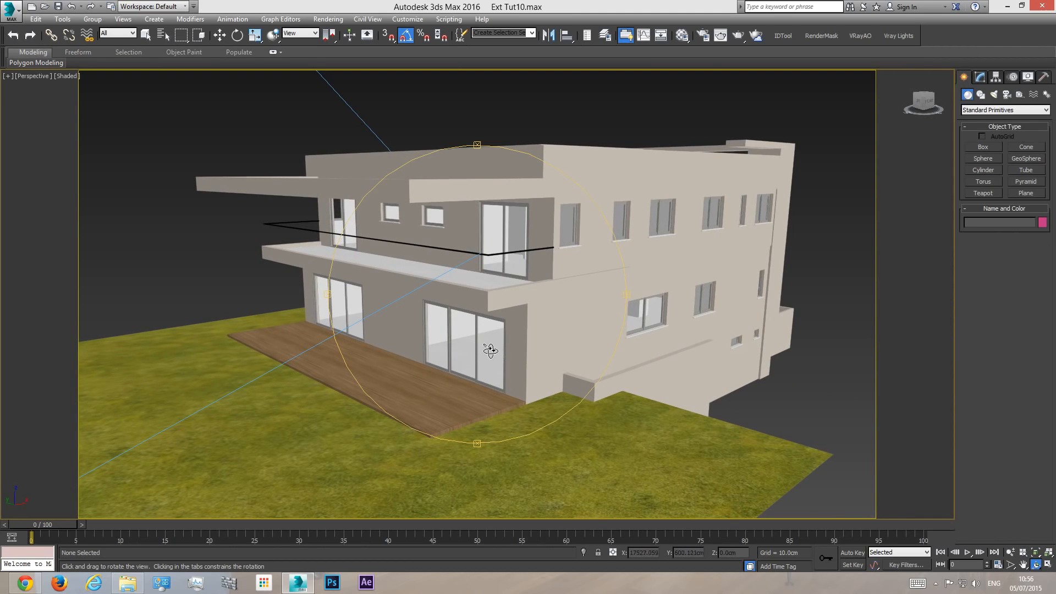
scroll(505, 329, "down", 4)
left_click_drag(515, 327, 512, 358)
scroll(529, 324, "down", 4)
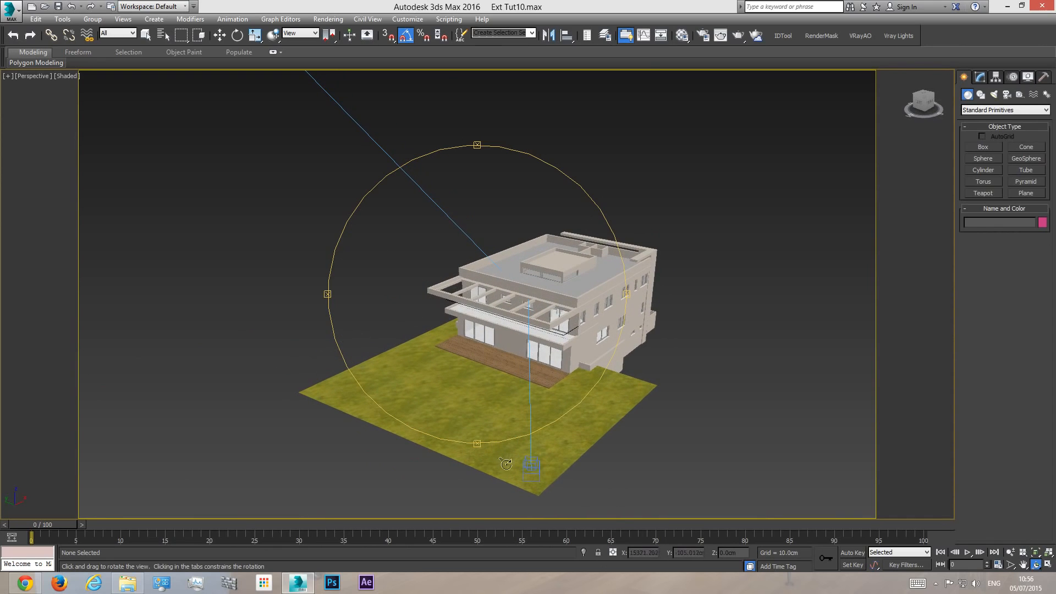
key("c")
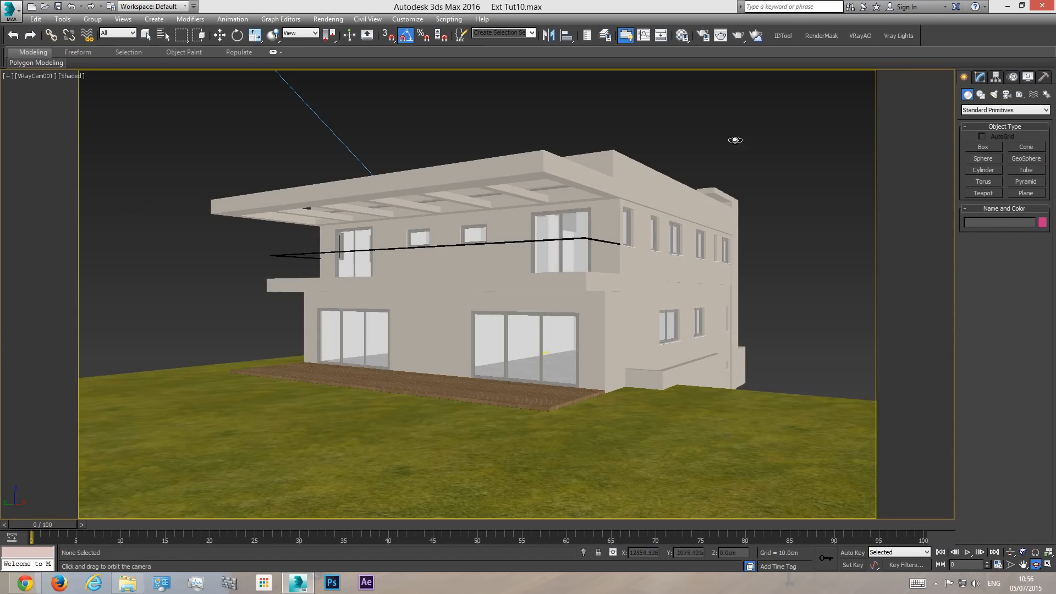
key("q")
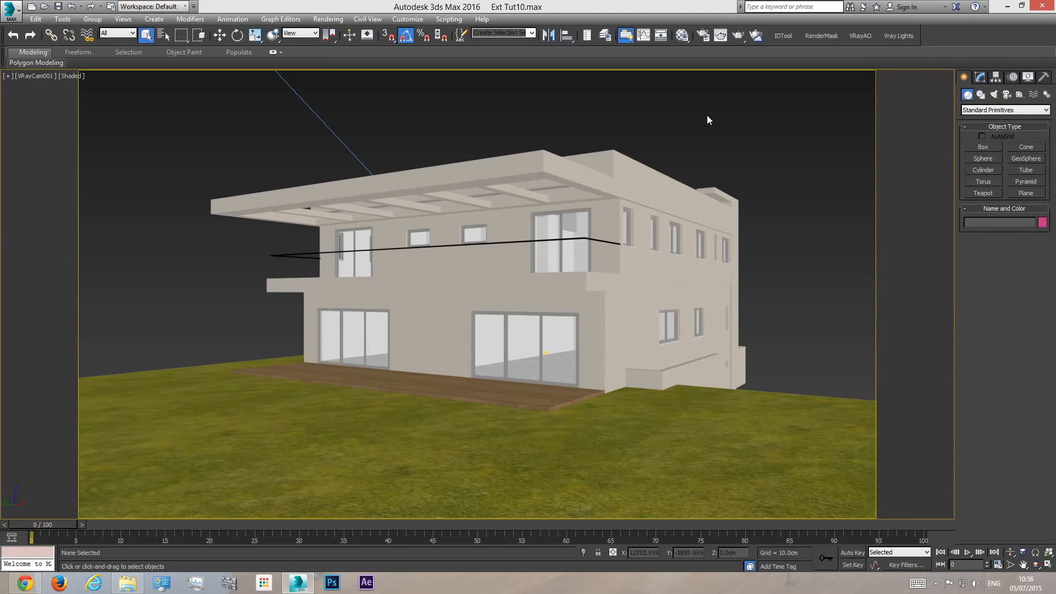
- Examine the sun's and camera's placement around the house from far above in the perspective view
key("p")
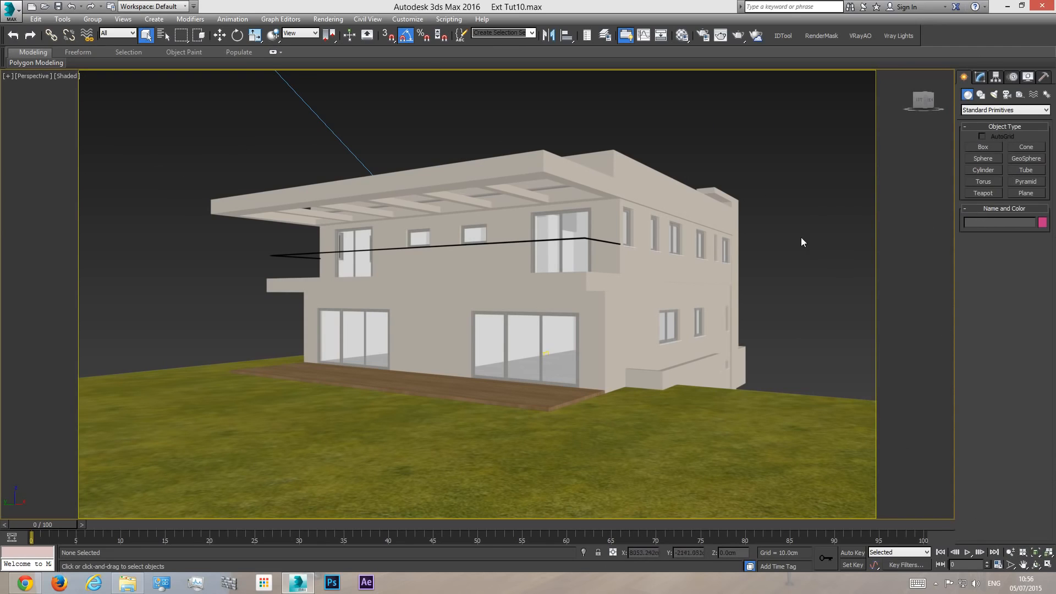
left_click(1036, 564)
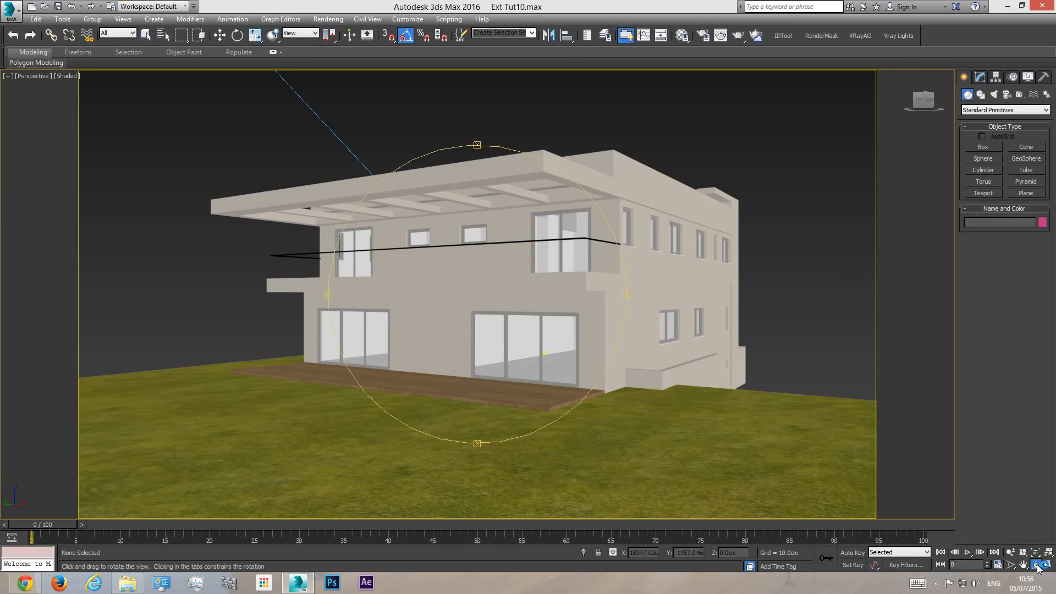
left_click_drag(461, 245, 441, 265)
scroll(479, 289, "down", 3)
middle_click_drag(479, 289, 505, 312)
scroll(485, 279, "down", 3)
left_click_drag(486, 303, 498, 327)
scroll(505, 322, "down", 6)
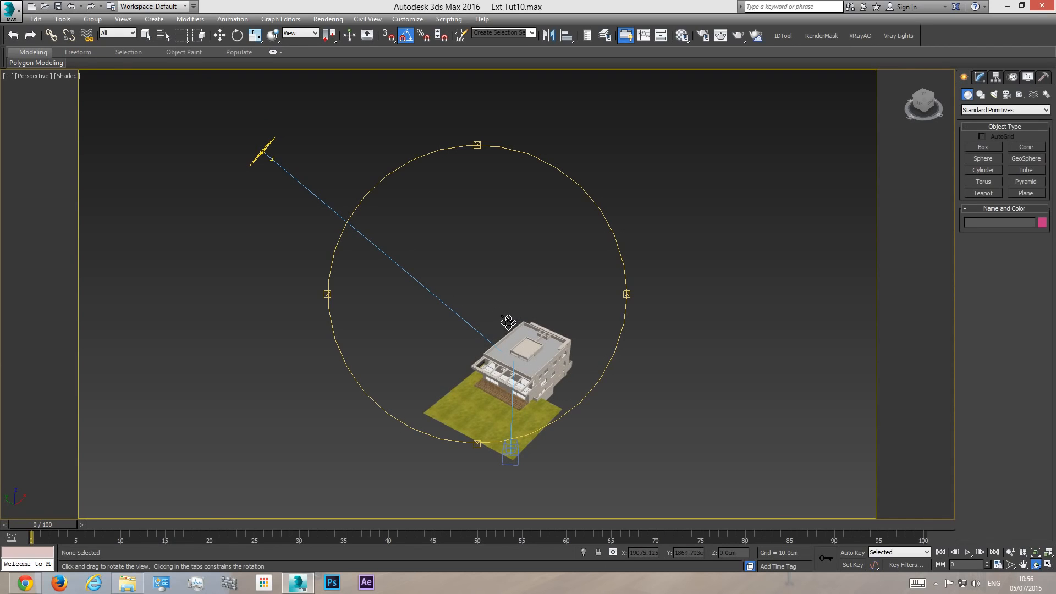
right_click(507, 322)
- Switch to File Explorer and view the earlier render rend.jpg from the Tut Ext9 folder at full screen
left_click(127, 583)
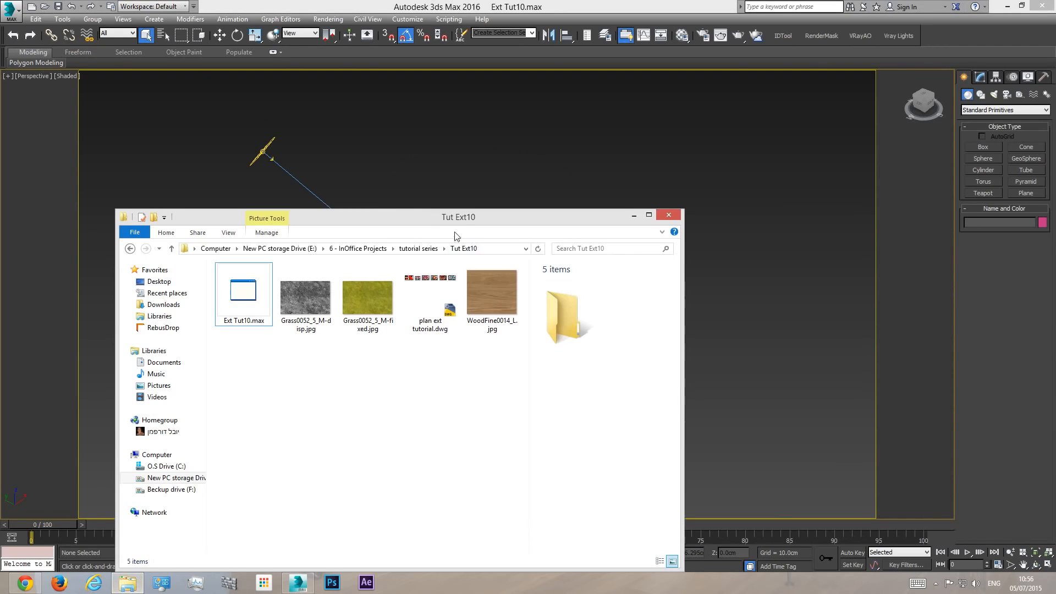
left_click(130, 248)
double_click(258, 376)
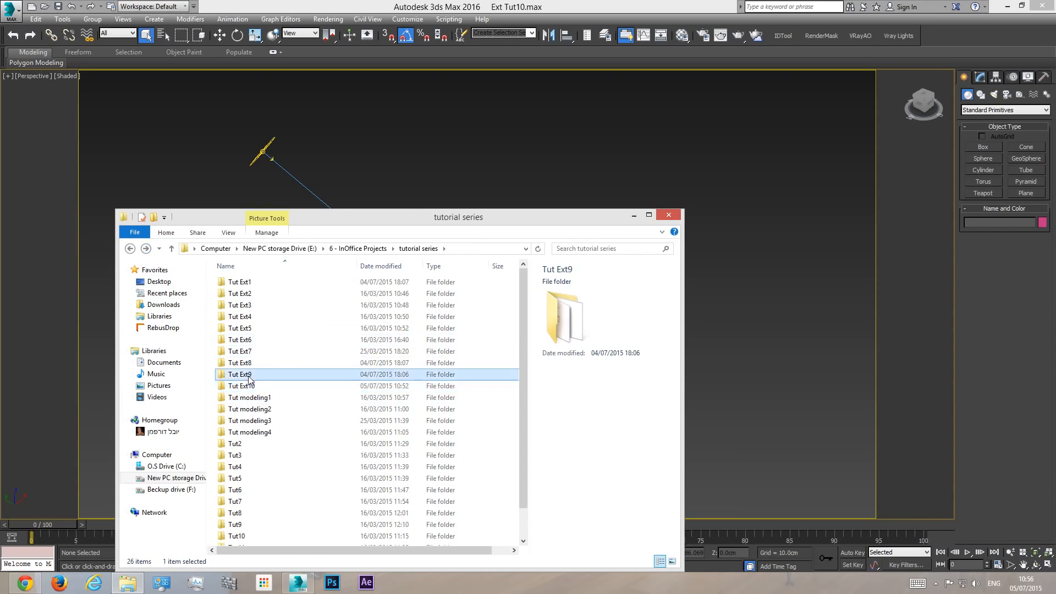
double_click(371, 368)
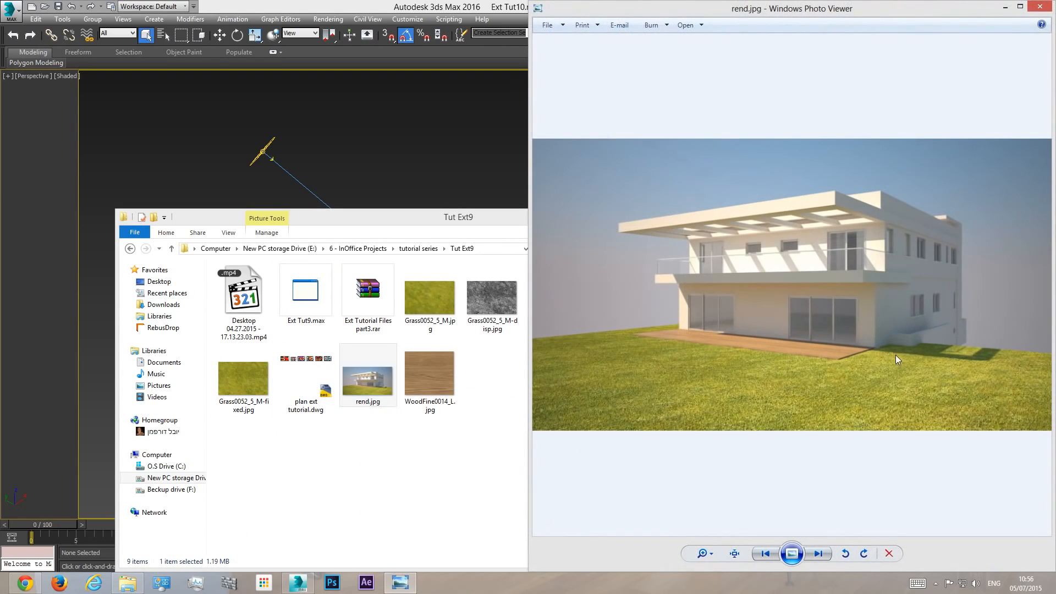
left_click(791, 553)
right_click(602, 233)
left_click(645, 251)
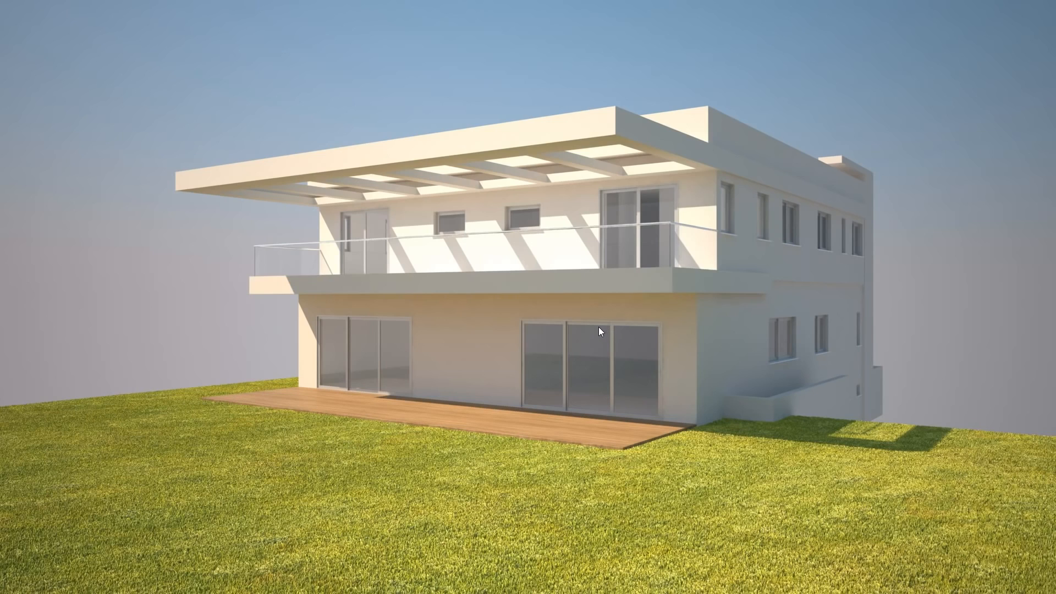
key("Escape")
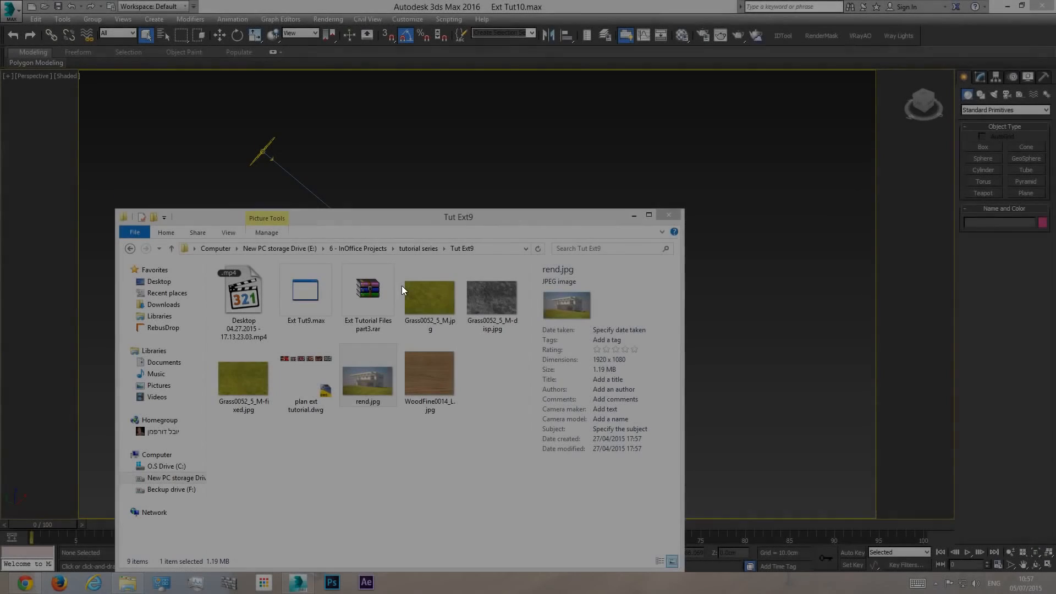
left_click(1025, 23)
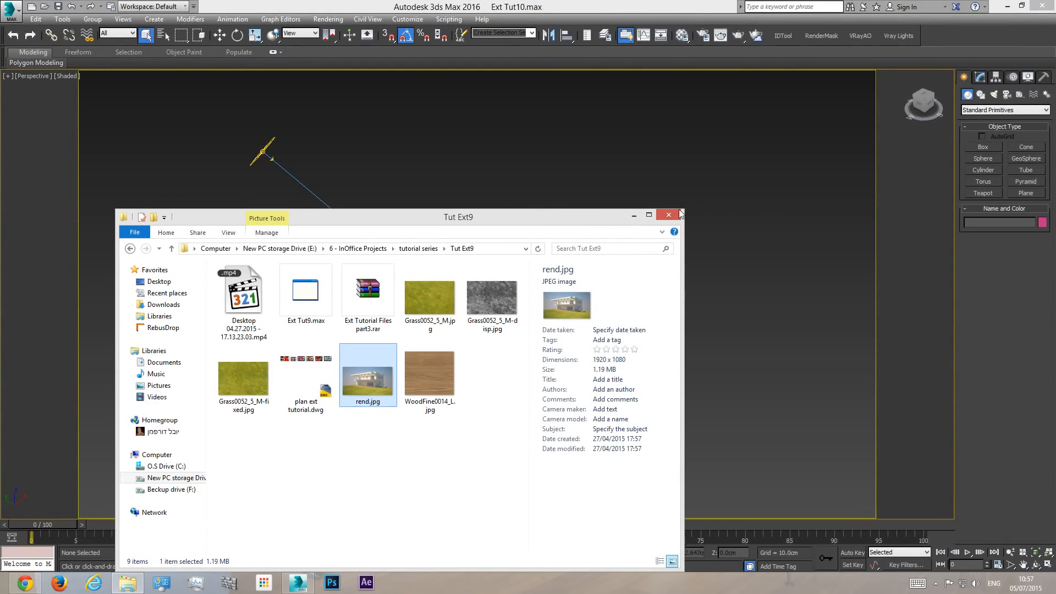
- Return File Explorer to the Tut Ext10 folder and minimise it to get back to 3ds Max
left_click(130, 248)
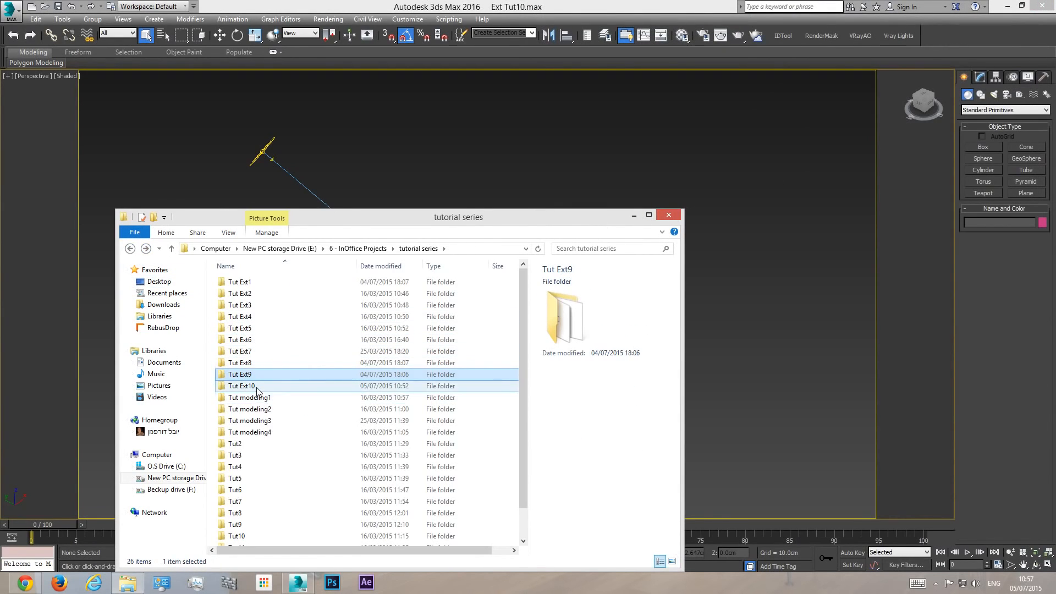
double_click(258, 386)
left_click(635, 213)
- Delete the VRaySun light from the scene
middle_click_drag(583, 345, 576, 307)
middle_click_drag(463, 254, 463, 274)
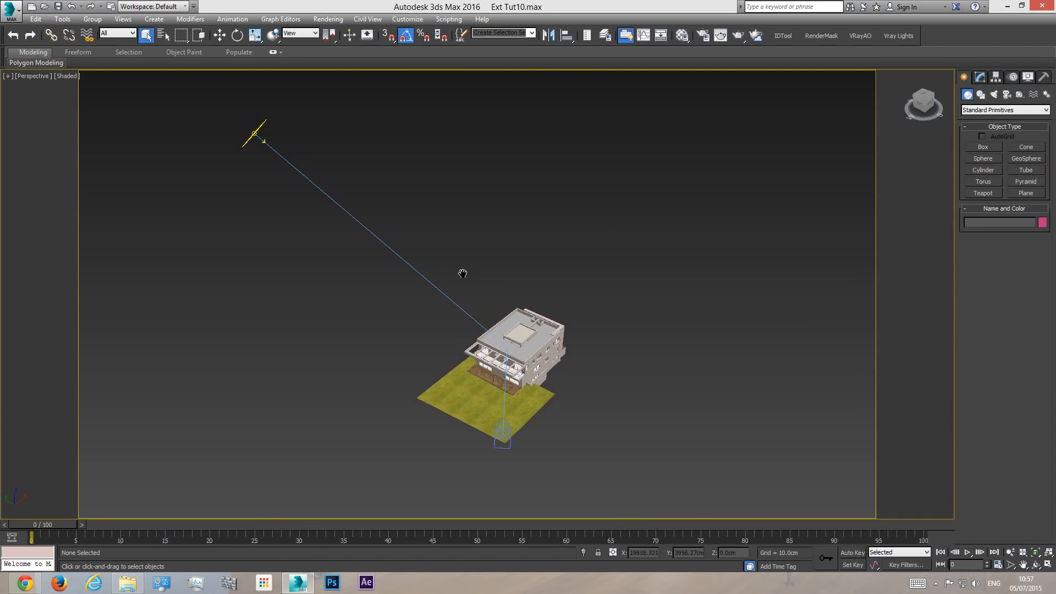
left_click(372, 234)
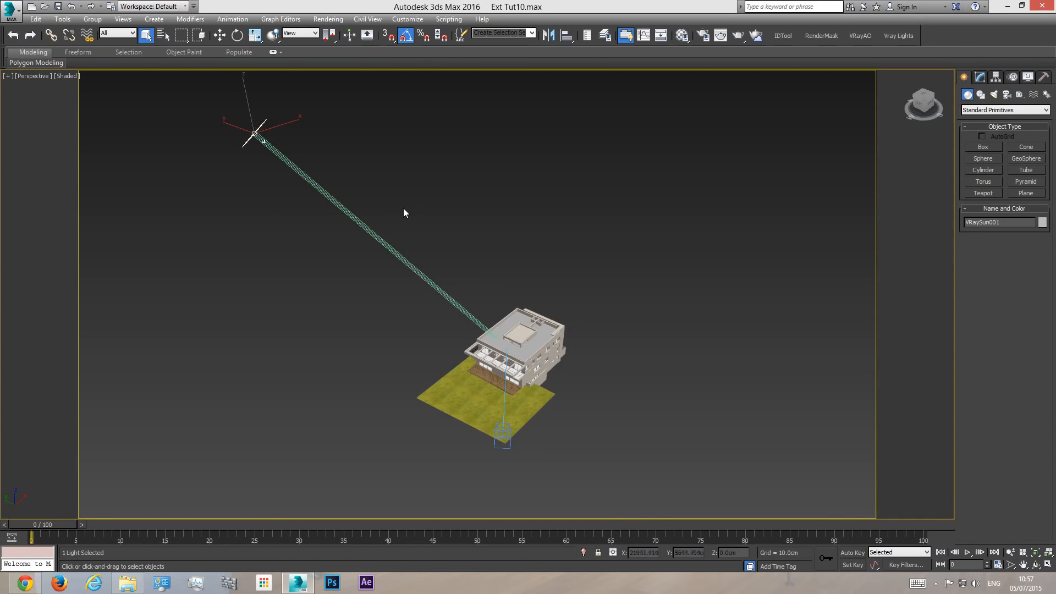
key("Delete")
- Clear the VRaySky environment map from the scene's background
left_click(329, 19)
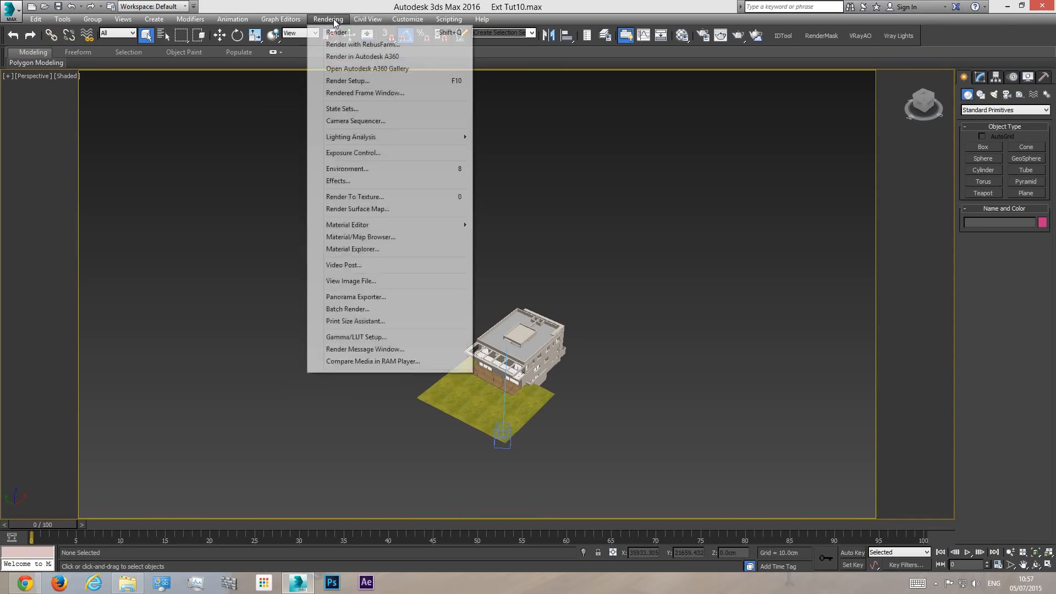
left_click(355, 172)
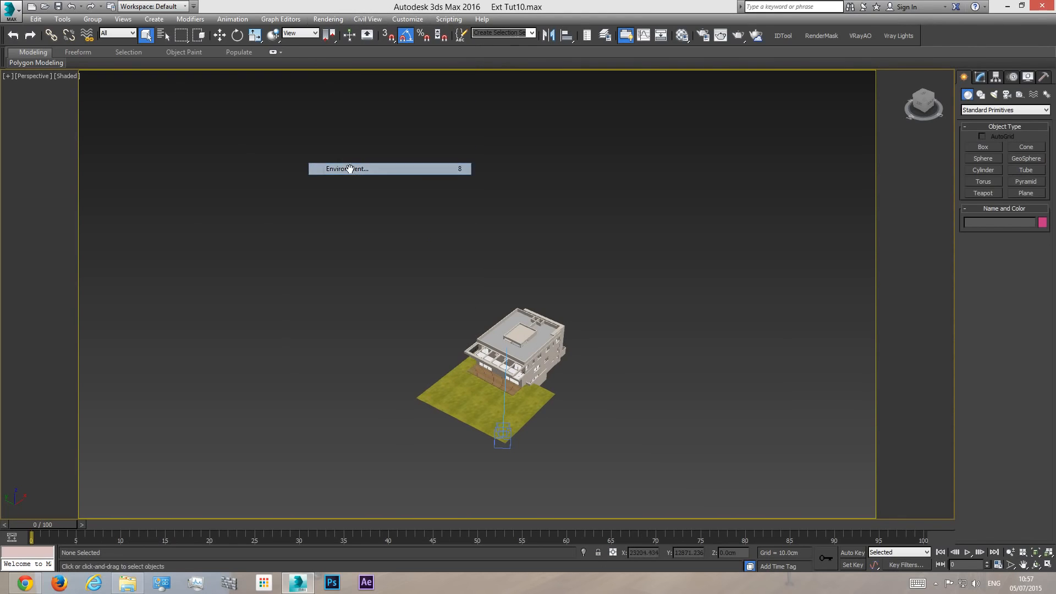
right_click(279, 149)
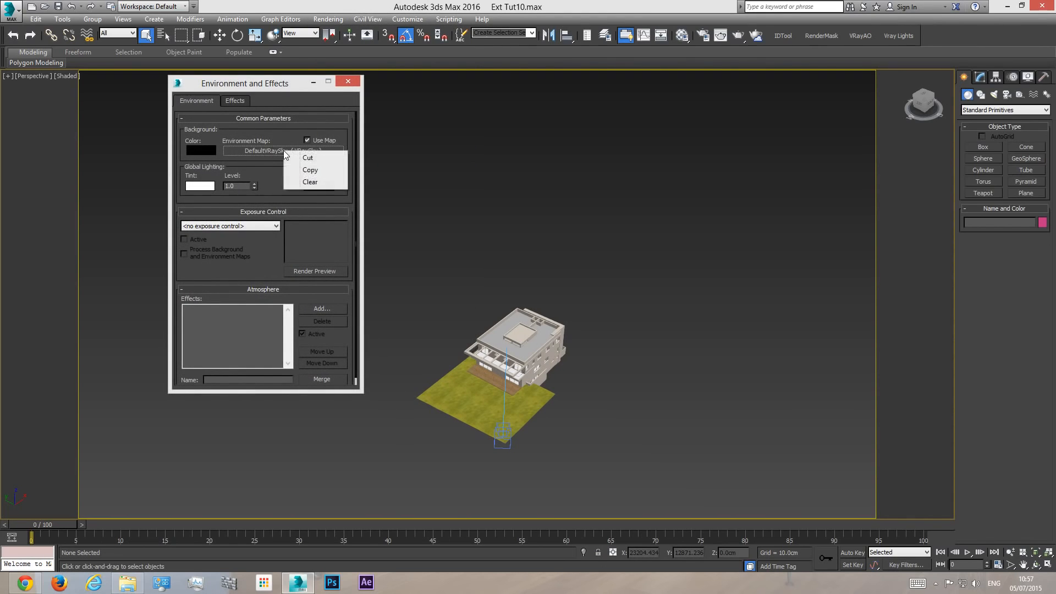
left_click(310, 182)
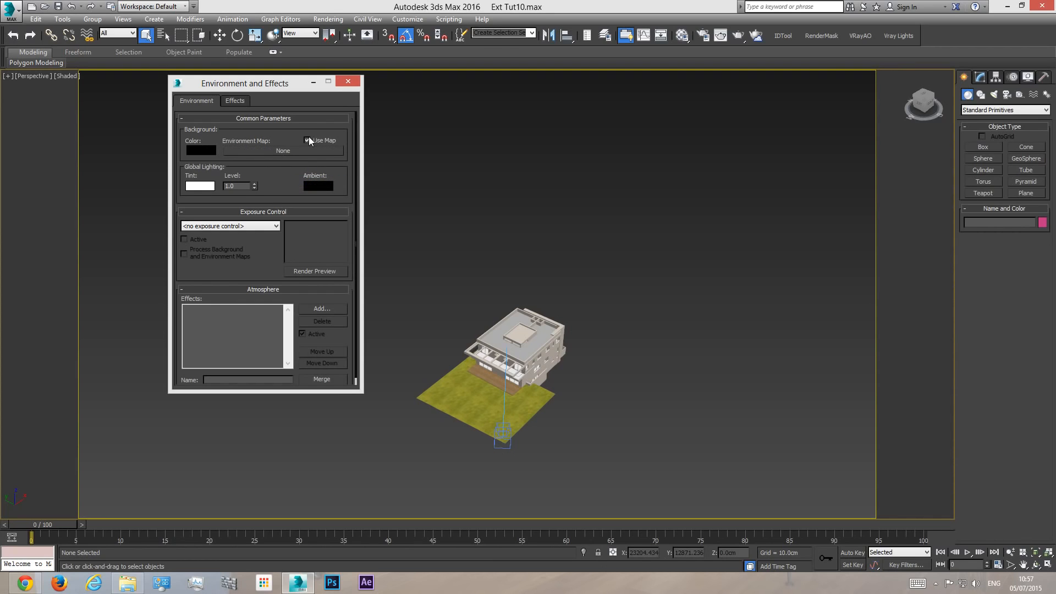
left_click(349, 82)
- Measure the camera's height above the lawn in the front wireframe view with a temporary box
scroll(550, 295, "up", 5)
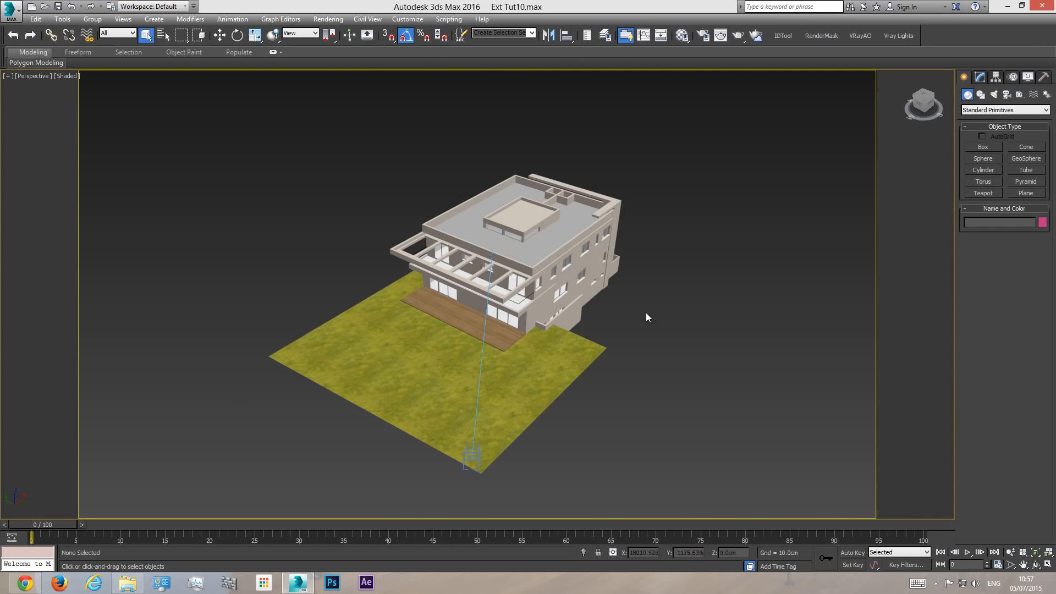
key("c")
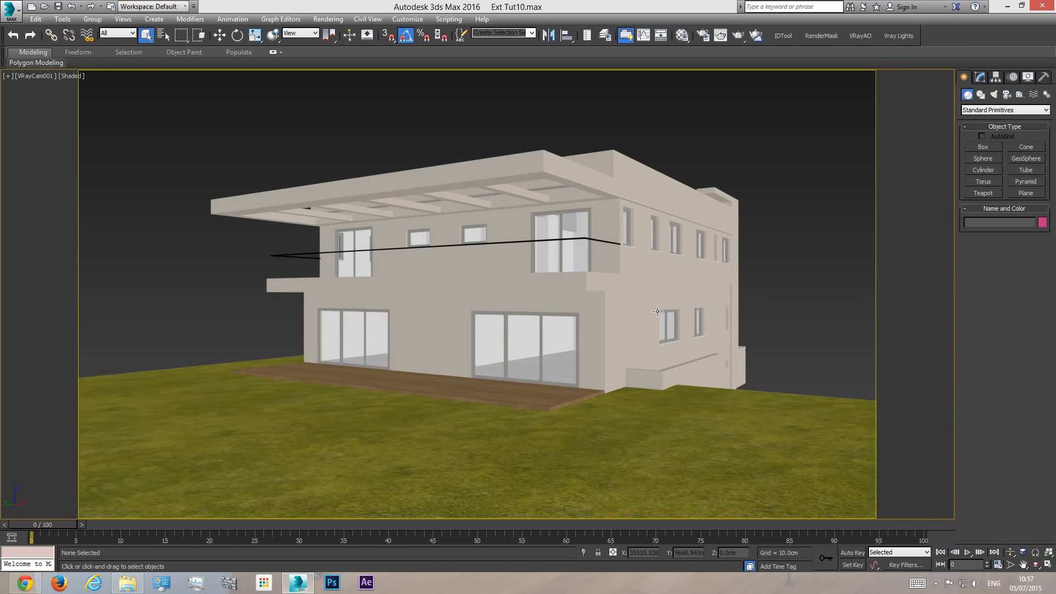
key("f")
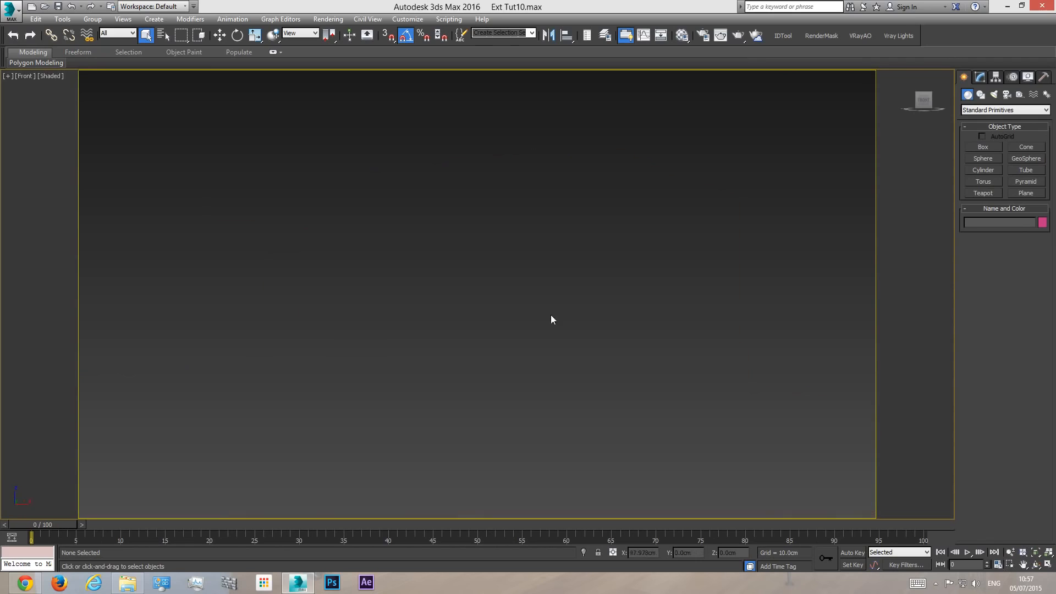
scroll(562, 286, "down", 5)
middle_click_drag(695, 324, 449, 344)
scroll(519, 316, "up", 9)
key("F3")
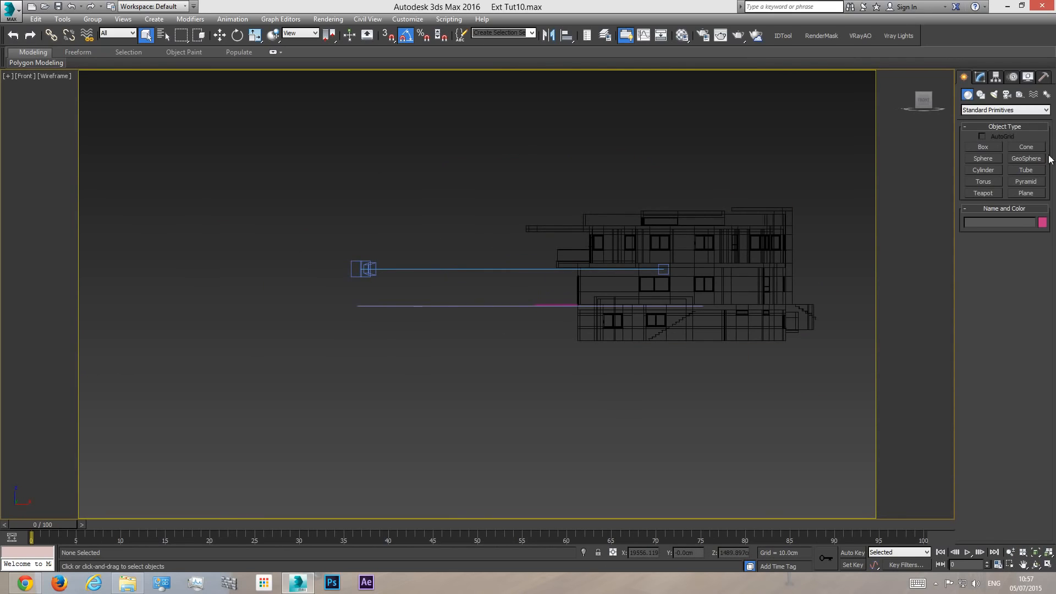
left_click(982, 148)
scroll(360, 297, "up", 5)
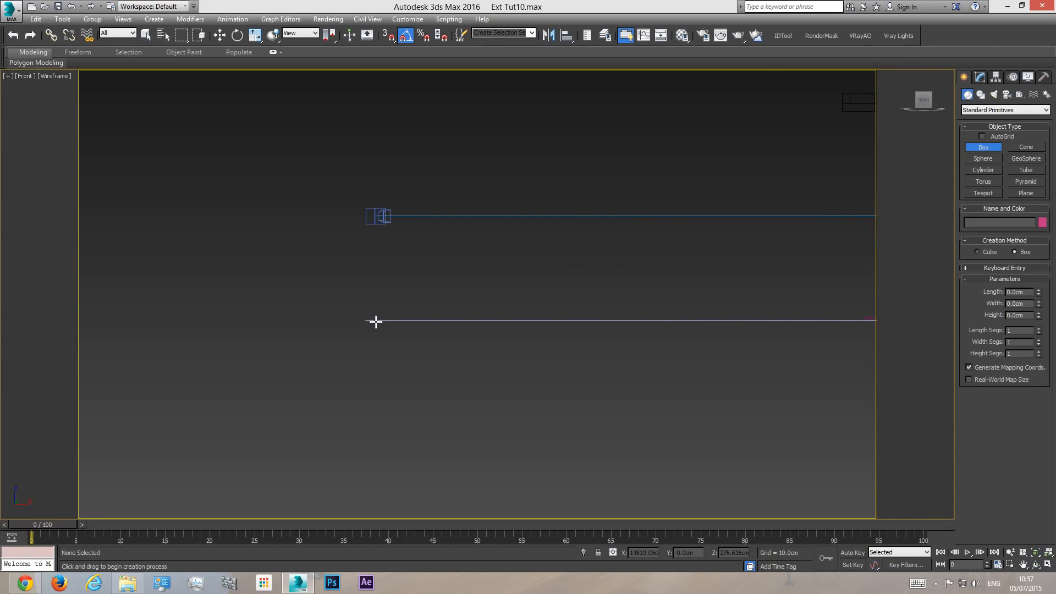
left_click_drag(375, 320, 364, 215)
right_click(363, 215)
right_click(379, 219)
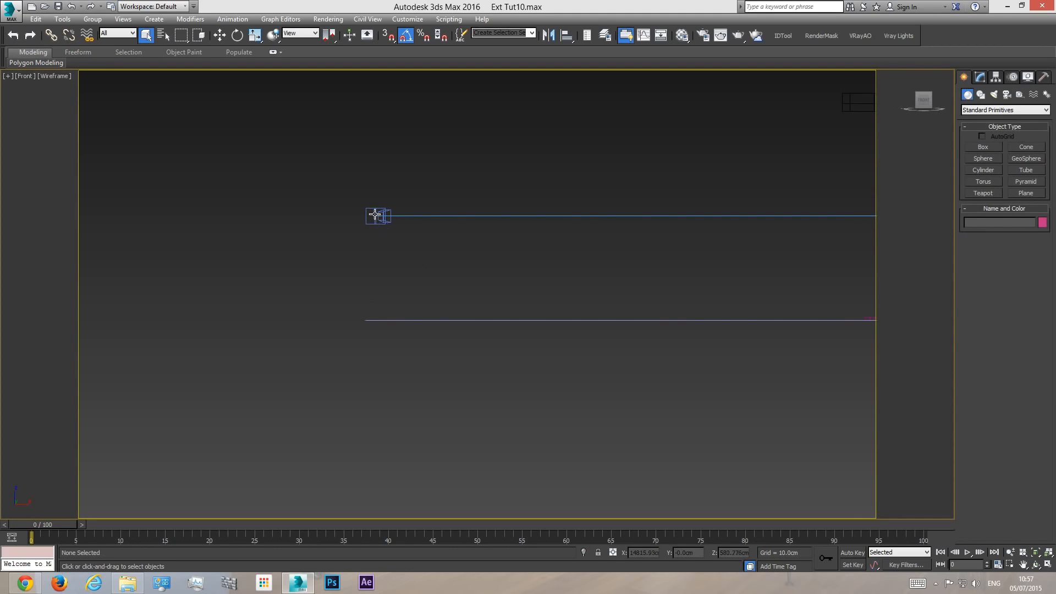
- Move only the V-Ray camera body straight down to a height of about 457 cm
left_click(375, 215)
left_click(219, 35)
left_click_drag(375, 180, 373, 221)
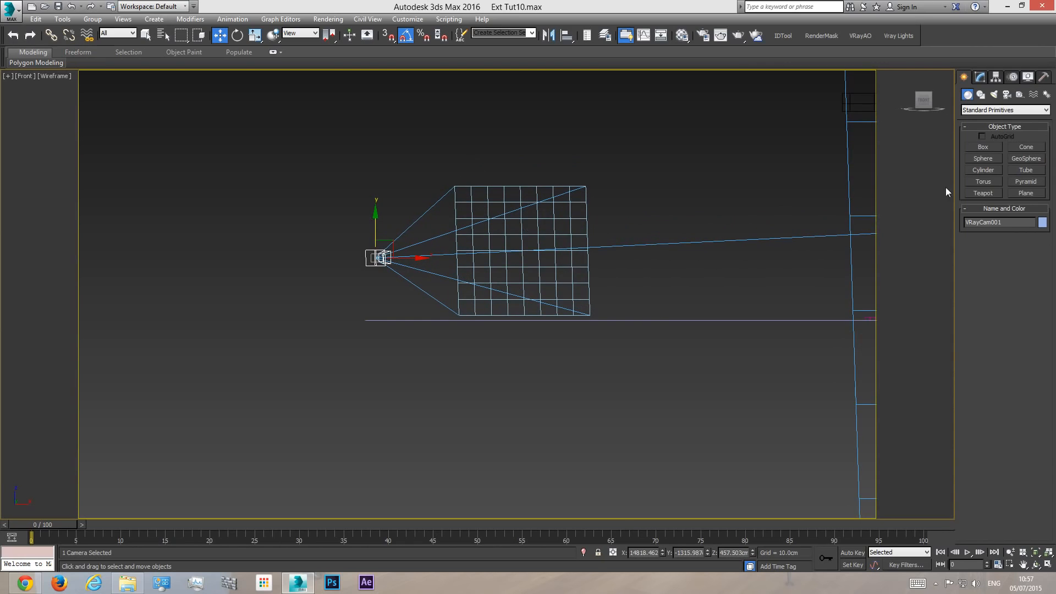
- Check the lowered camera's distance from the lawn with another temporary box
left_click(983, 147)
left_click_drag(373, 321, 358, 258)
right_click(357, 258)
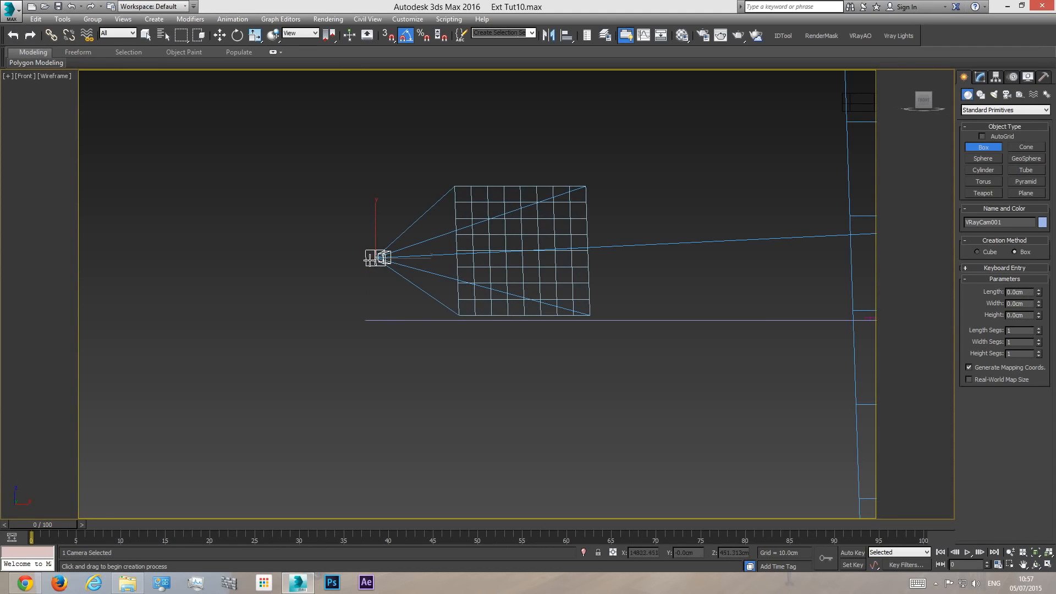
key("w")
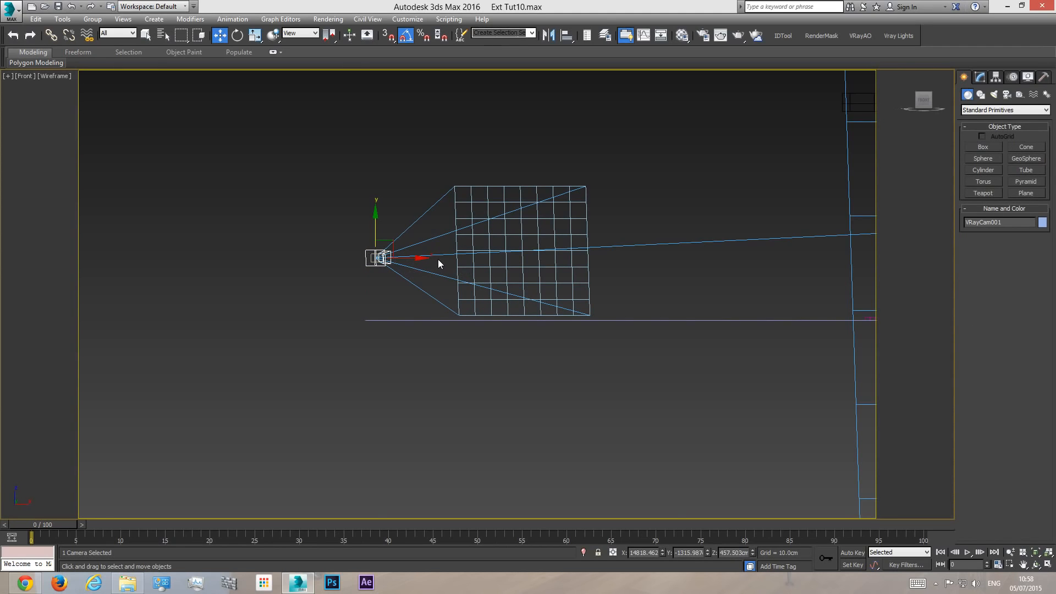
- Compare the shaded camera view before and after lowering by undoing and redoing the move, and deselect the camera
key("c")
key("F3")
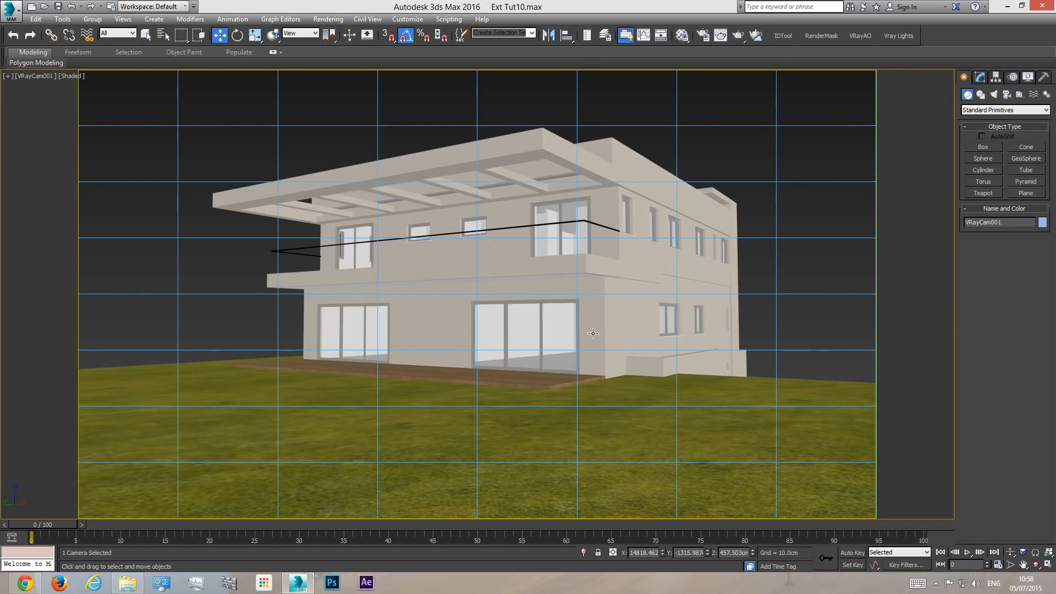
key("ctrl+z")
key("ctrl+z")
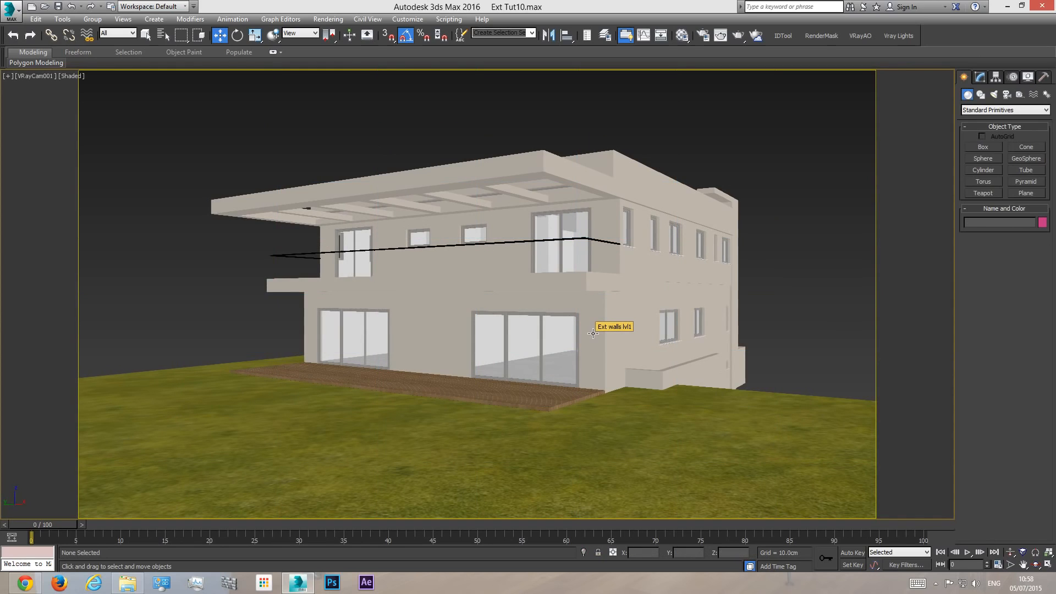
key("ctrl+y")
key("ctrl+y")
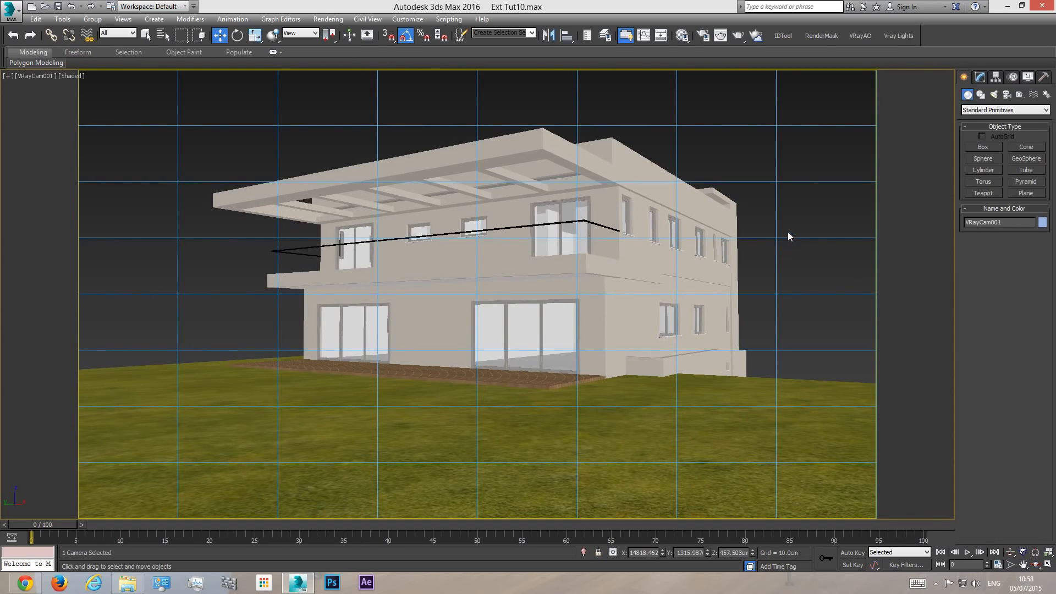
left_click(764, 233)
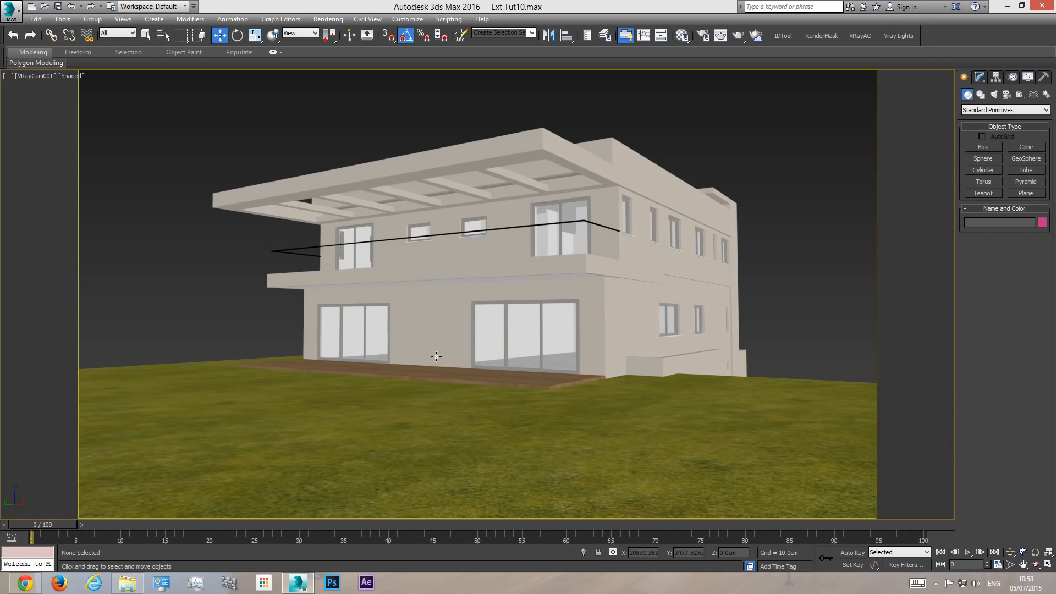
- Switch to Chrome and search Google for "hdri sky" in a new tab
left_click(24, 583)
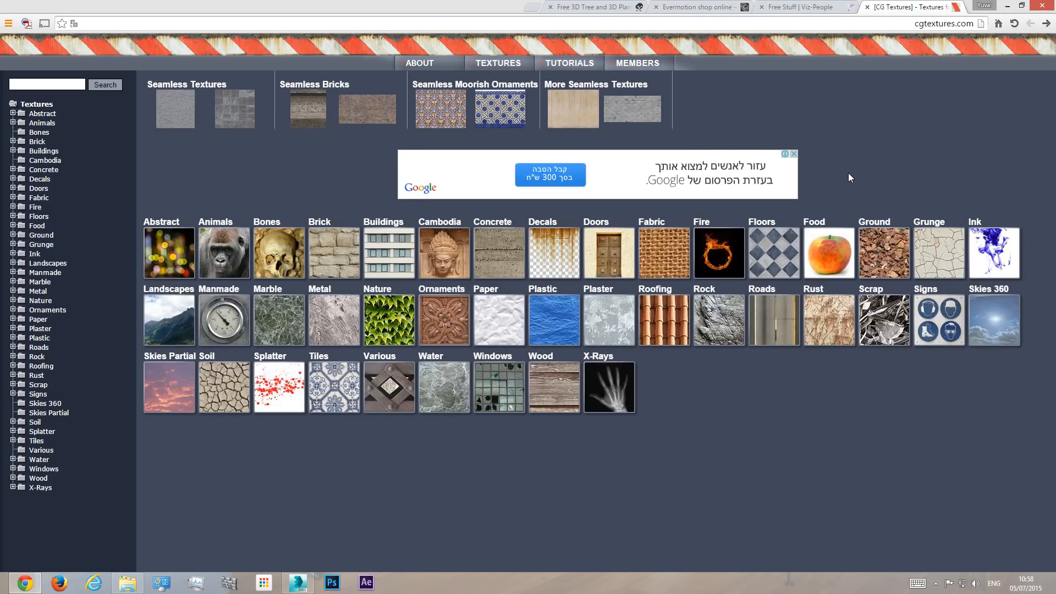
left_click(531, 7)
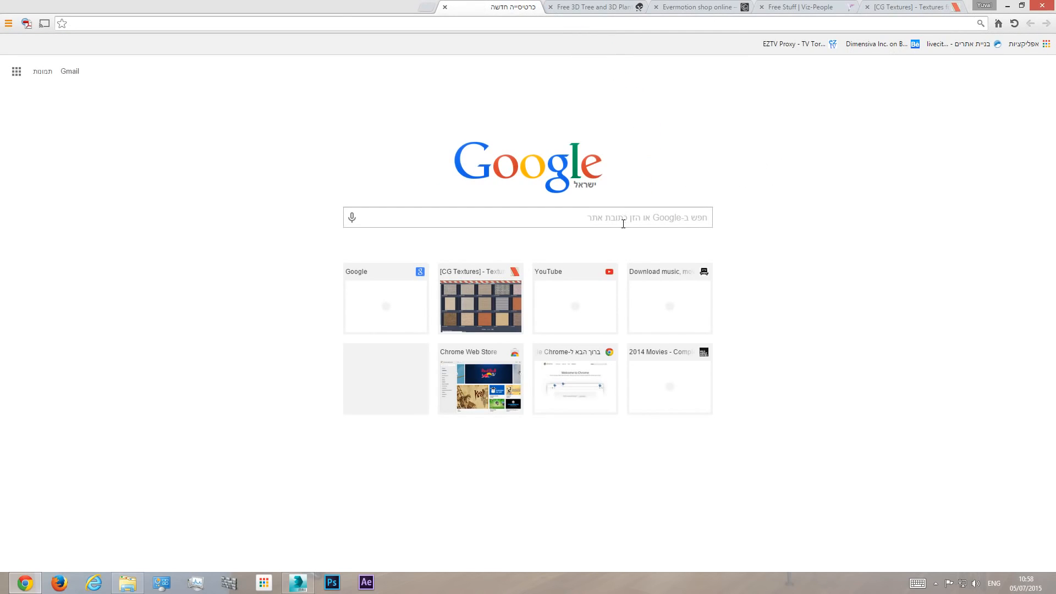
type("hdri")
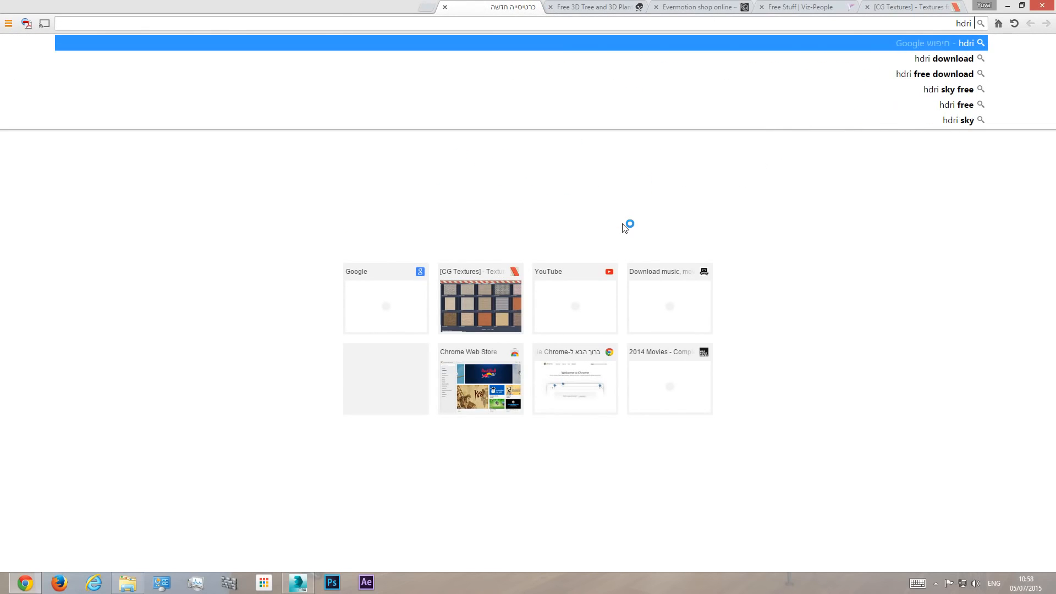
type(" image")
key("BackSpace")
key("BackSpace")
key("BackSpace")
key("BackSpace")
key("BackSpace")
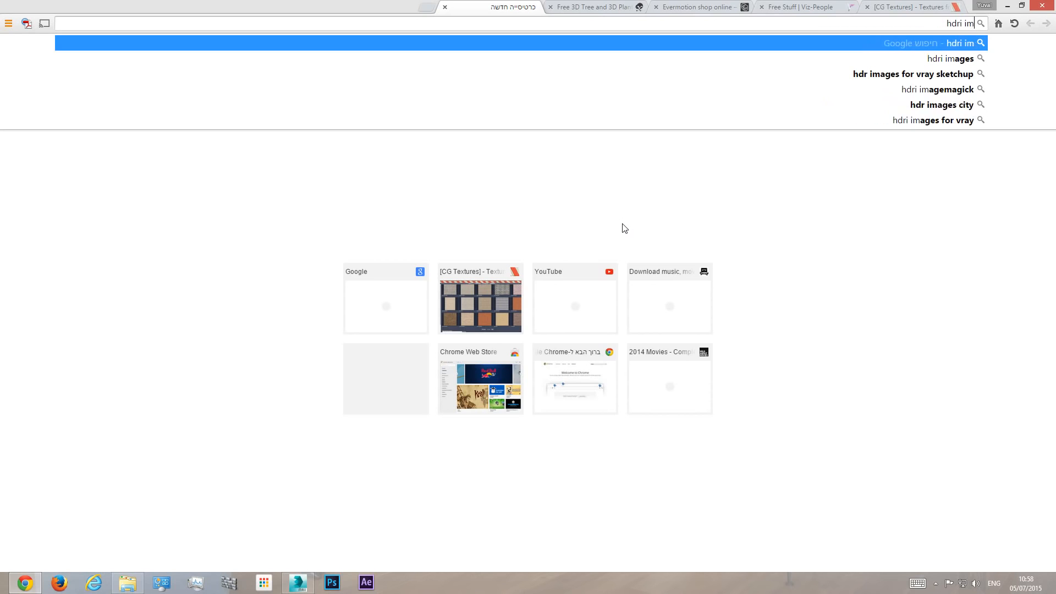
type("sky")
key("Return")
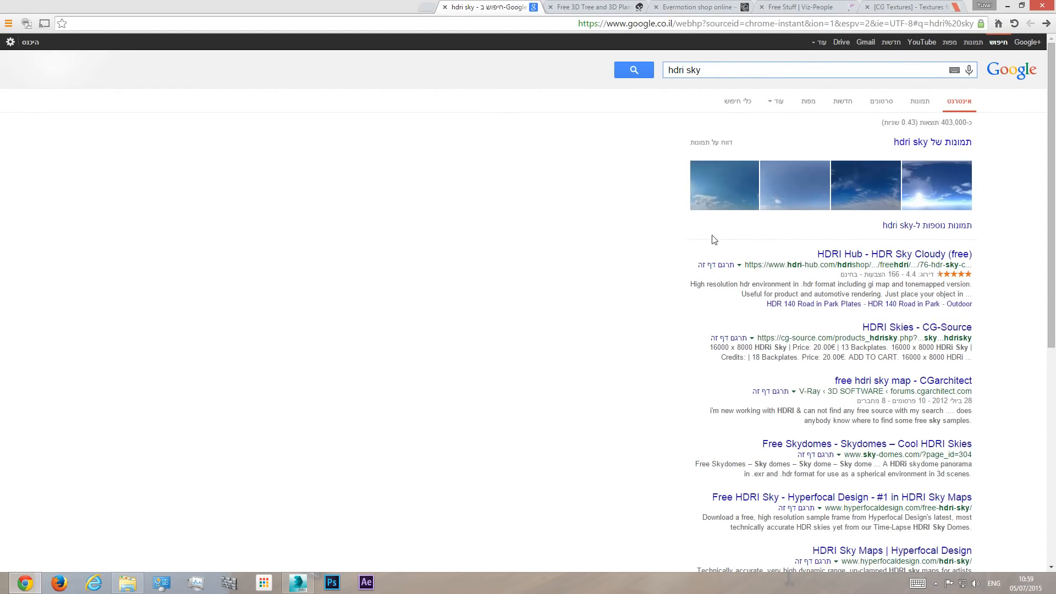
left_click(847, 256)
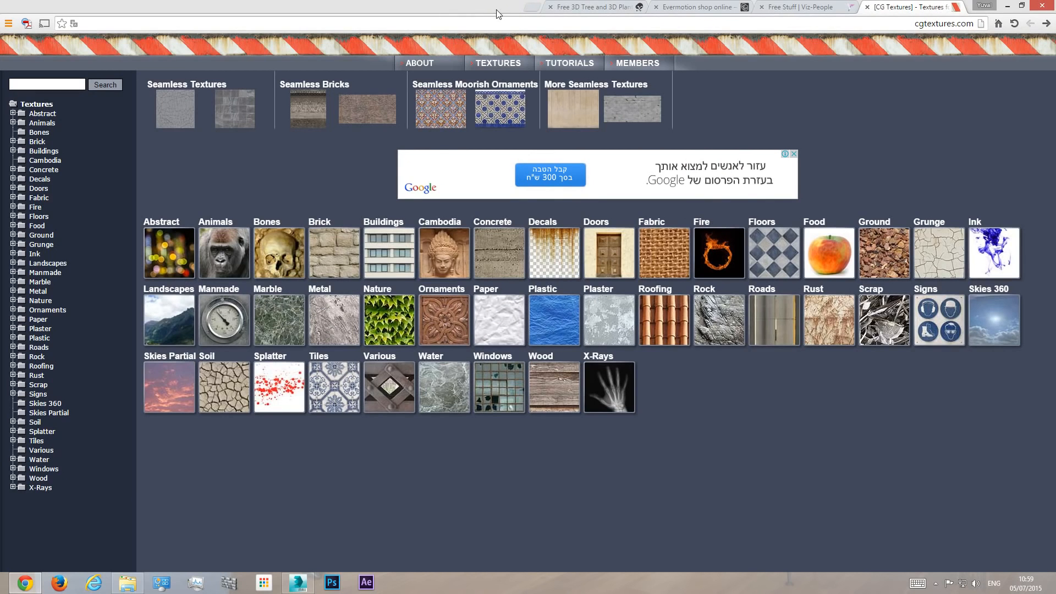
- Look through the Viz-People free stuff page for downloadable HDRI maps and other free assets
left_click(801, 8)
scroll(797, 245, "down", 3)
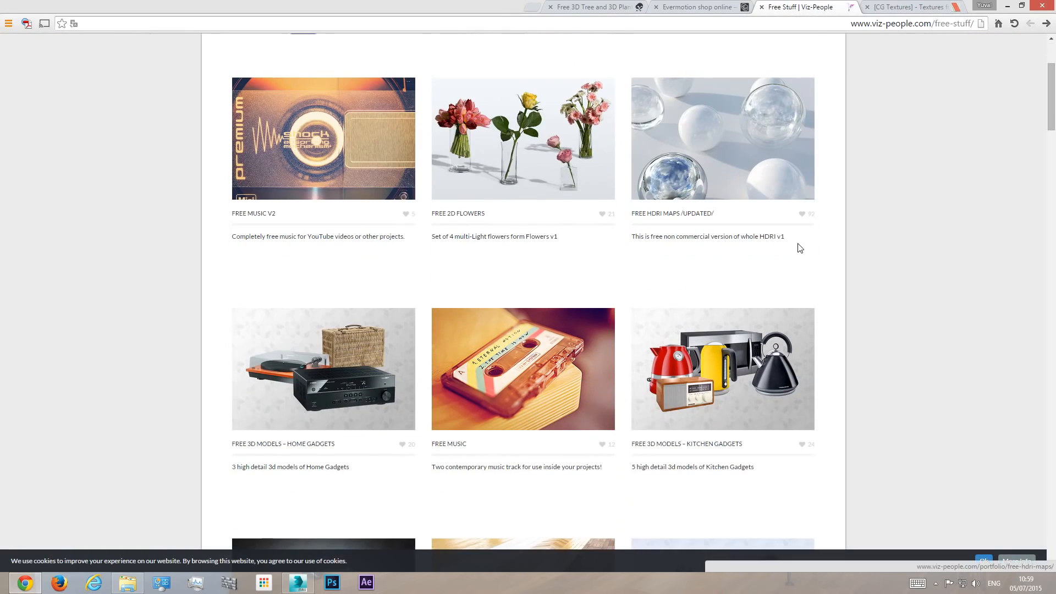
scroll(800, 222, "up", 2)
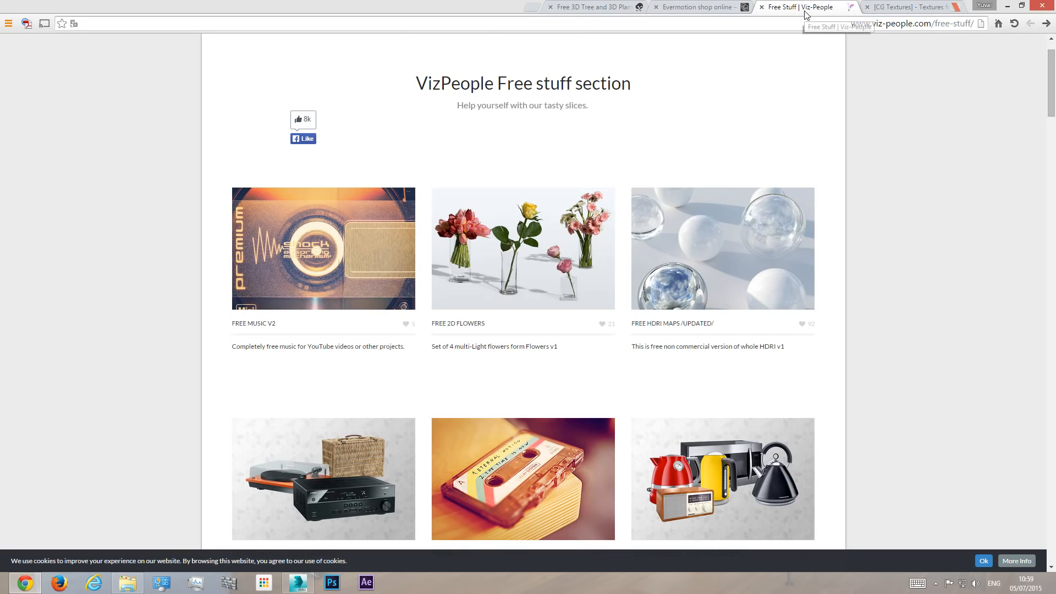
scroll(567, 258, "down", 4)
scroll(568, 259, "down", 2)
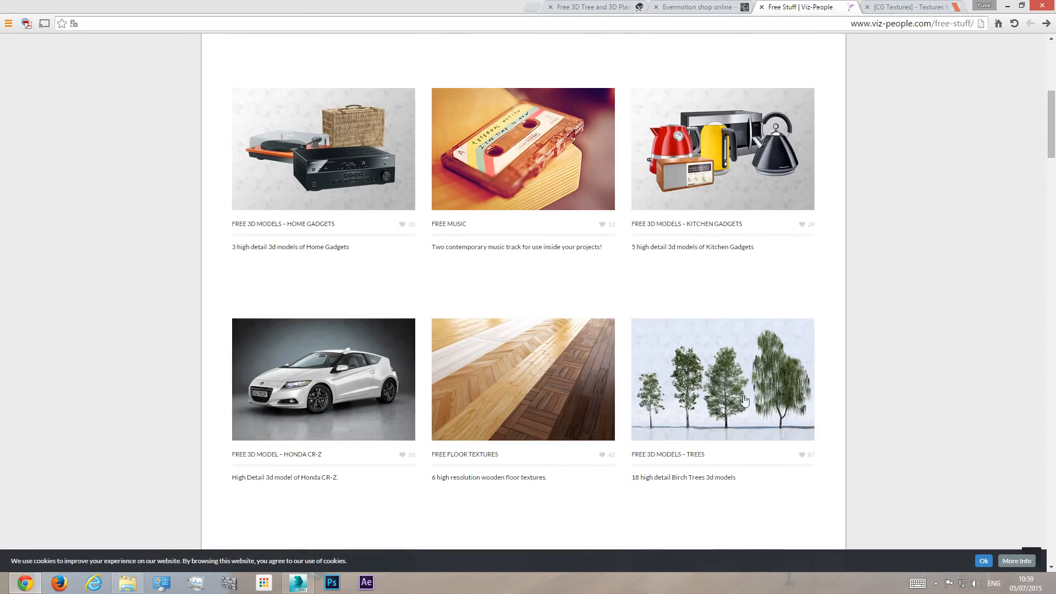
scroll(706, 430, "up", 4)
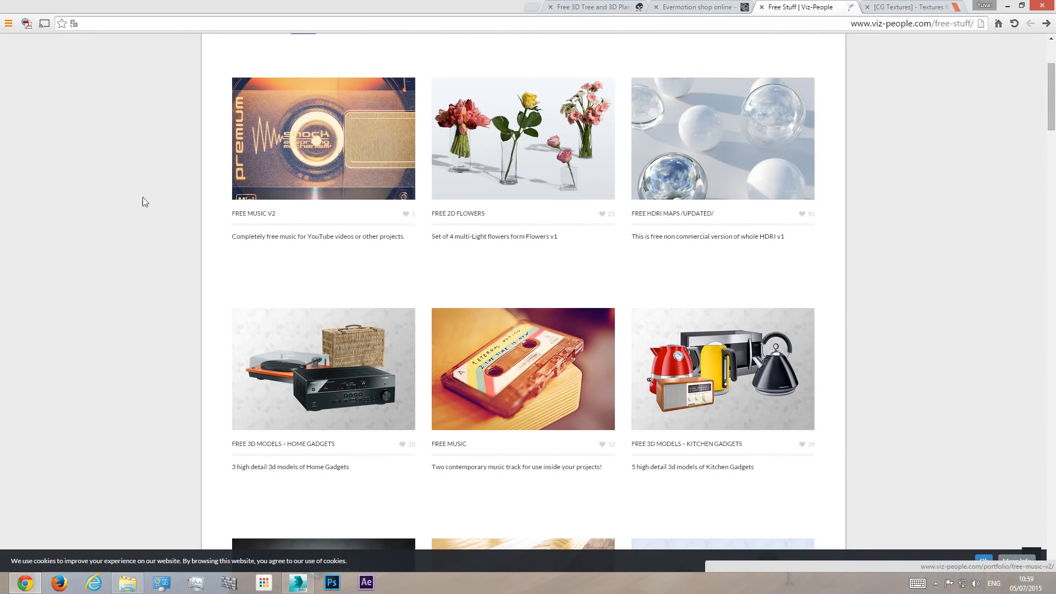
scroll(747, 221, "up", 3)
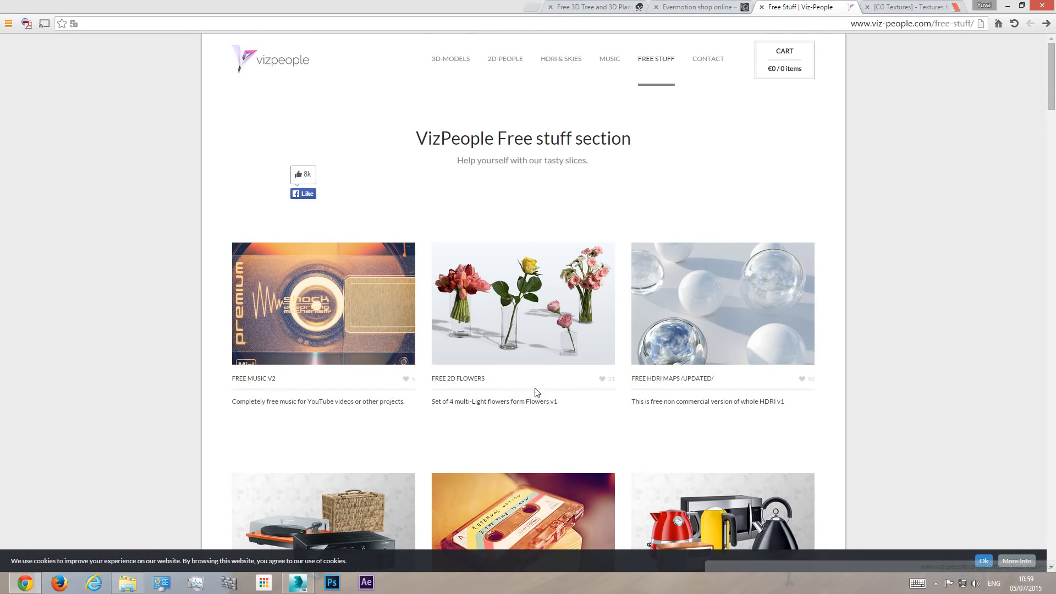
scroll(538, 396, "down", 7)
scroll(605, 382, "up", 6)
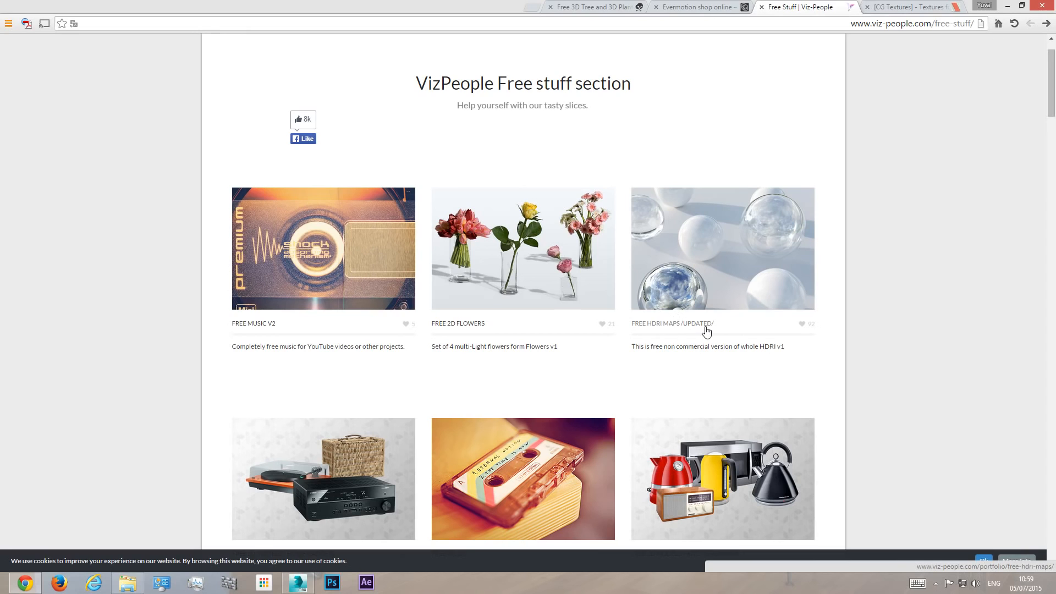
- Open the "Free HDRi maps /UPDATED/" page and examine its description and download options
left_click(710, 259)
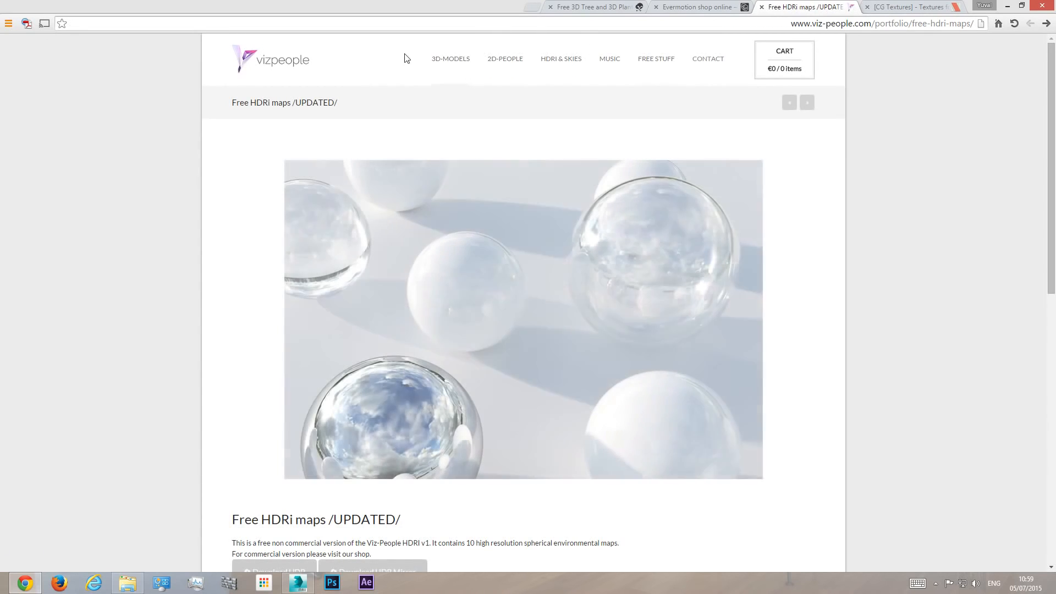
mouse_move(543, 88)
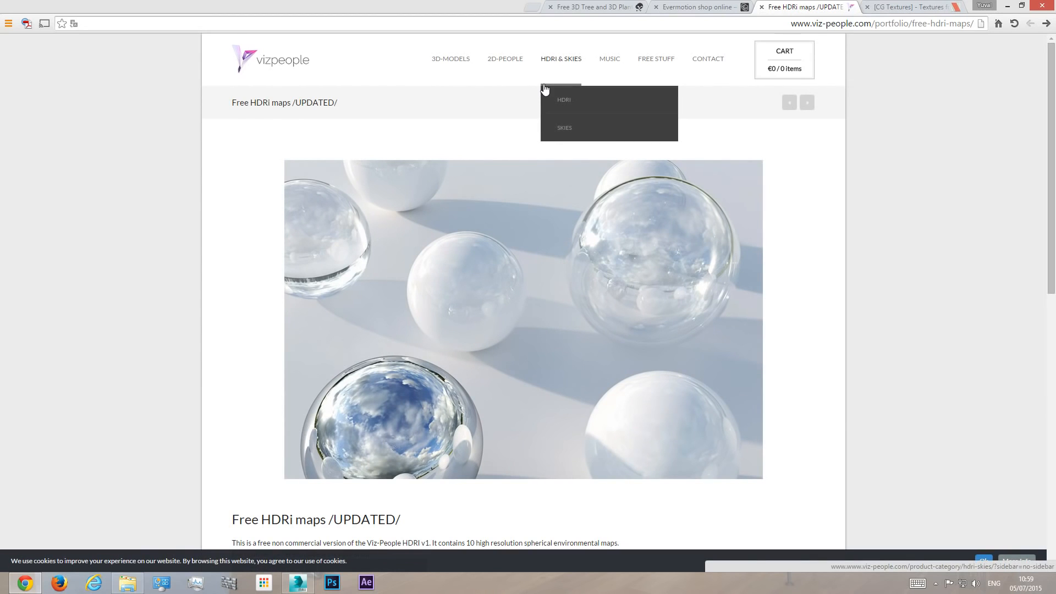
scroll(770, 225, "down", 4)
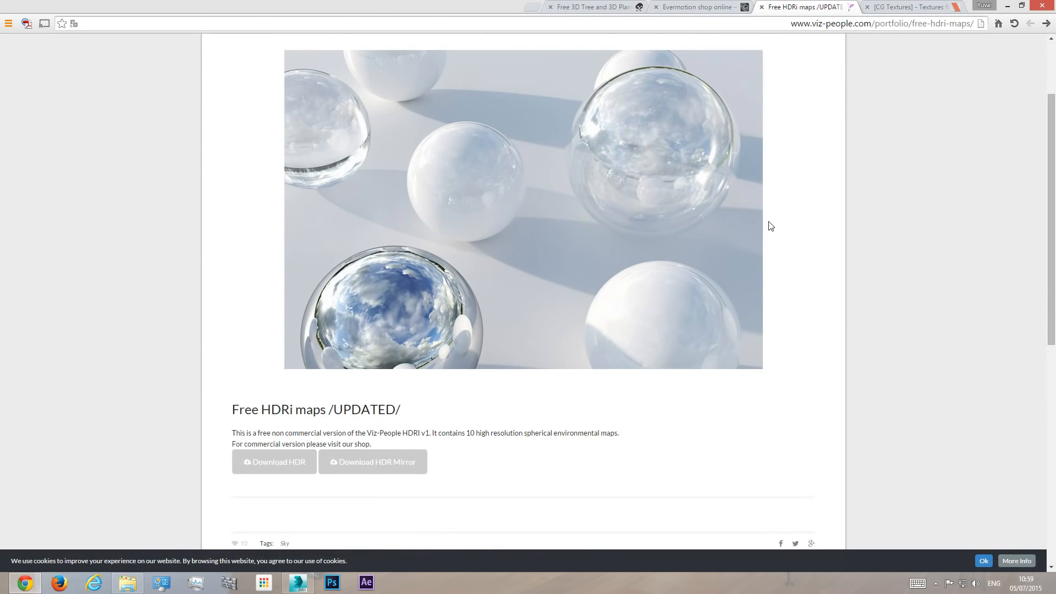
scroll(449, 220, "up", 3)
scroll(385, 307, "down", 2)
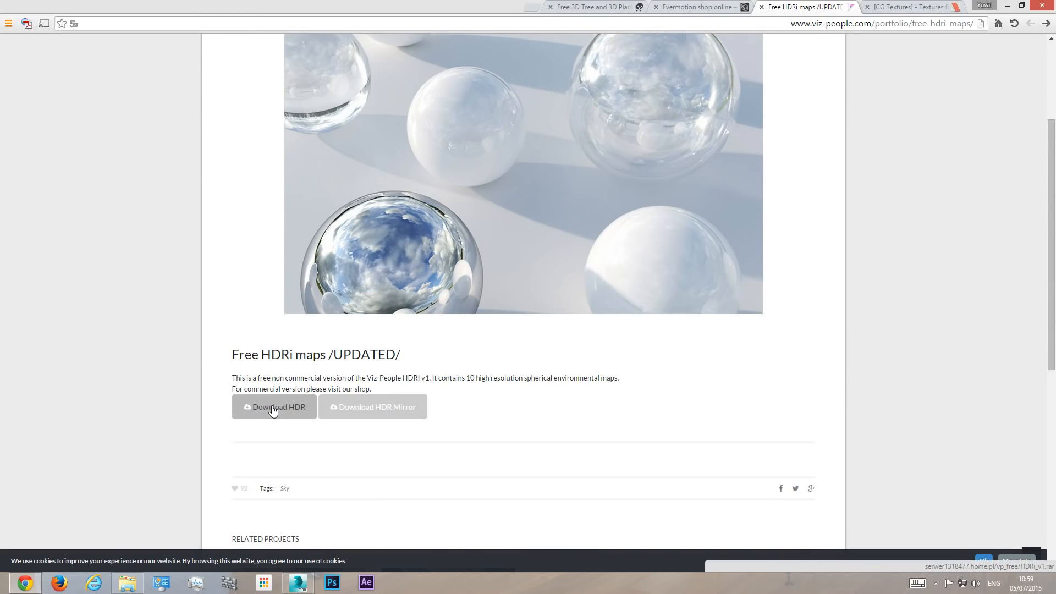
- Open the HDRi_v1.rar archive from the Downloads folder in File Explorer
left_click(128, 582)
left_click(170, 306)
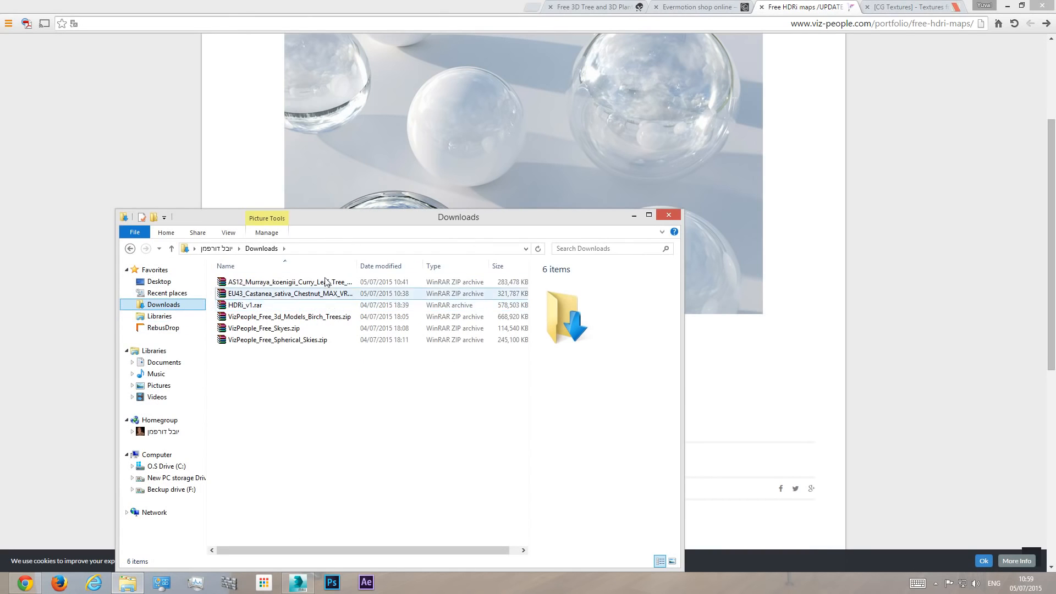
left_click_drag(440, 217, 871, 229)
left_click(676, 317)
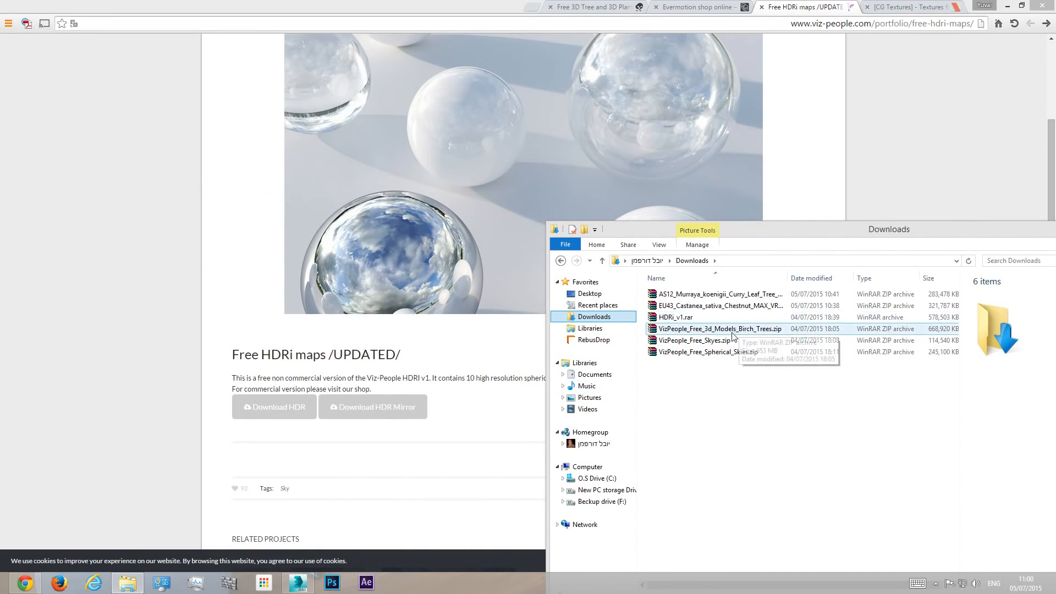
left_click(698, 329)
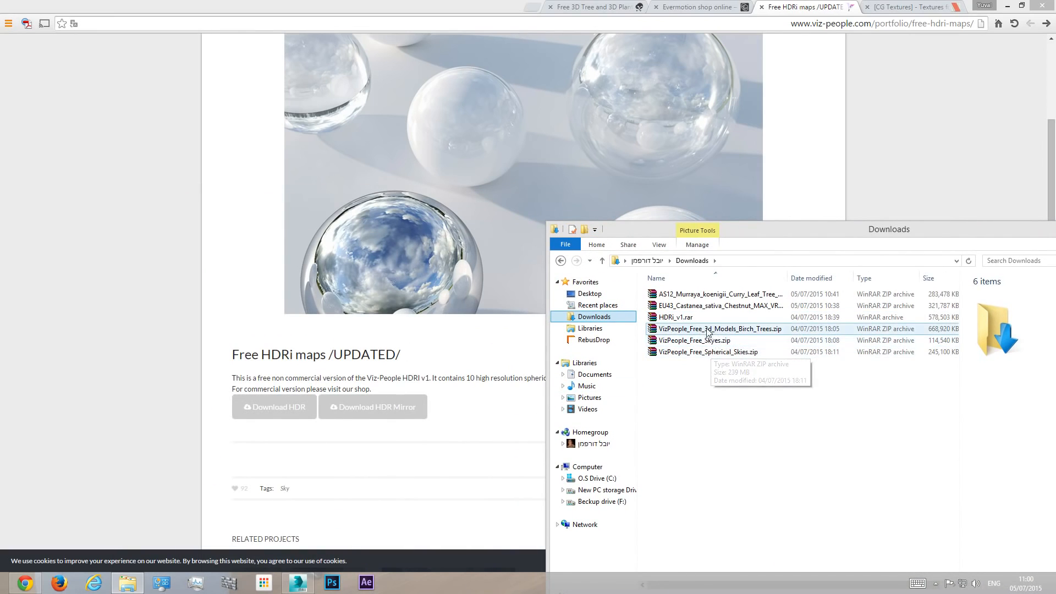
left_click(745, 306)
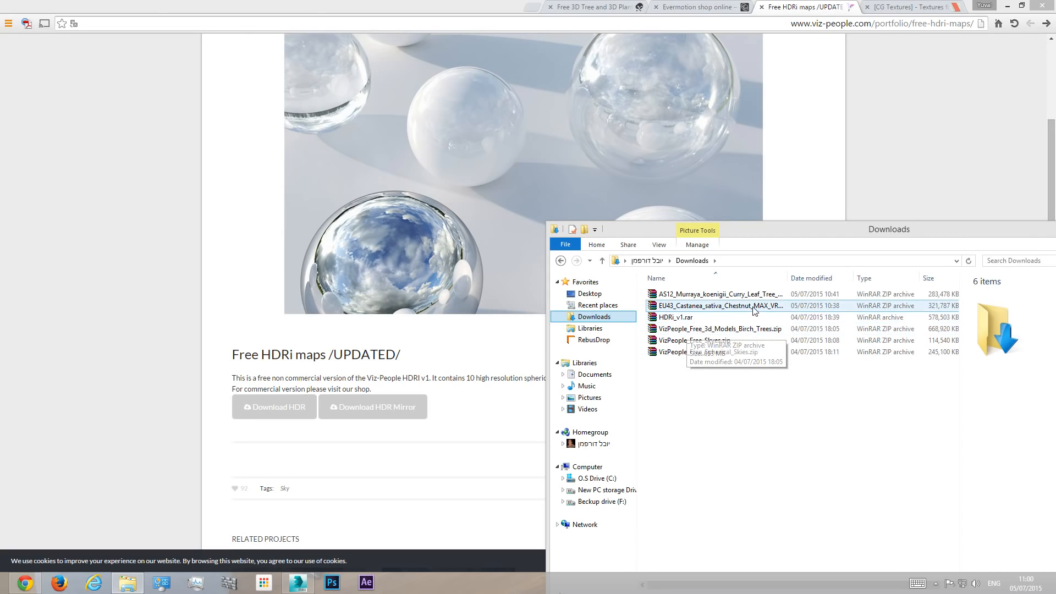
left_click(678, 317)
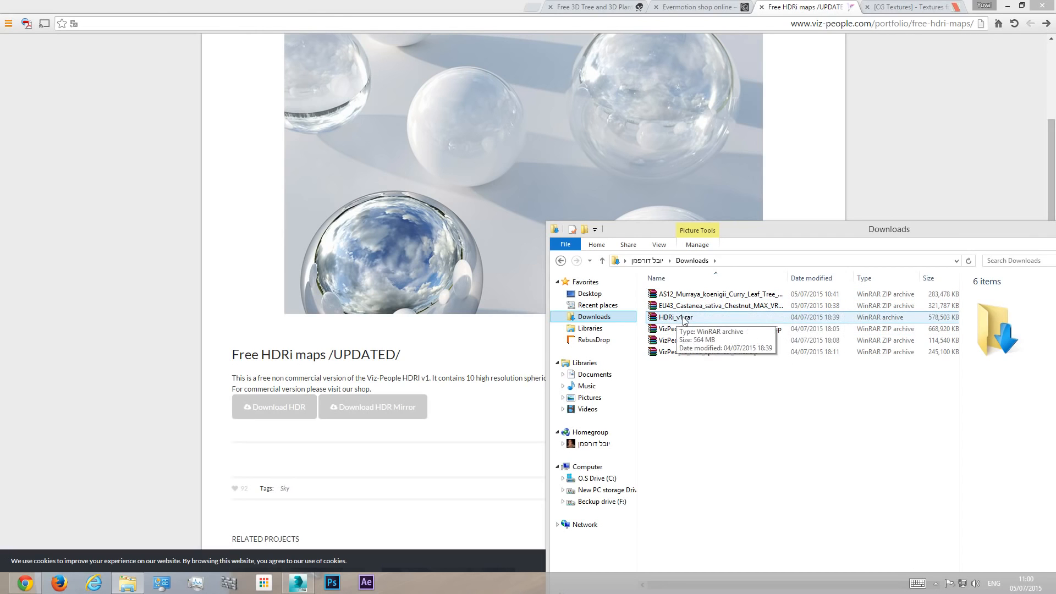
double_click(677, 318)
left_click_drag(638, 235, 803, 236)
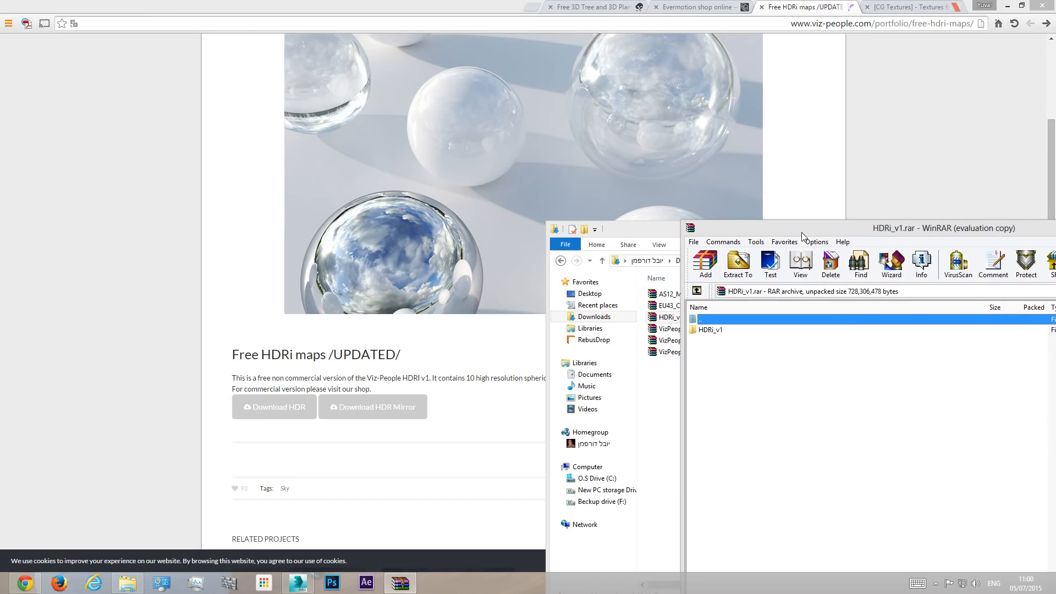
- Check the contents of the Tut Ext10 project folder on drive E, under 6 - InOffice Projects > tutorial series
left_click(1034, 427)
left_click(605, 490)
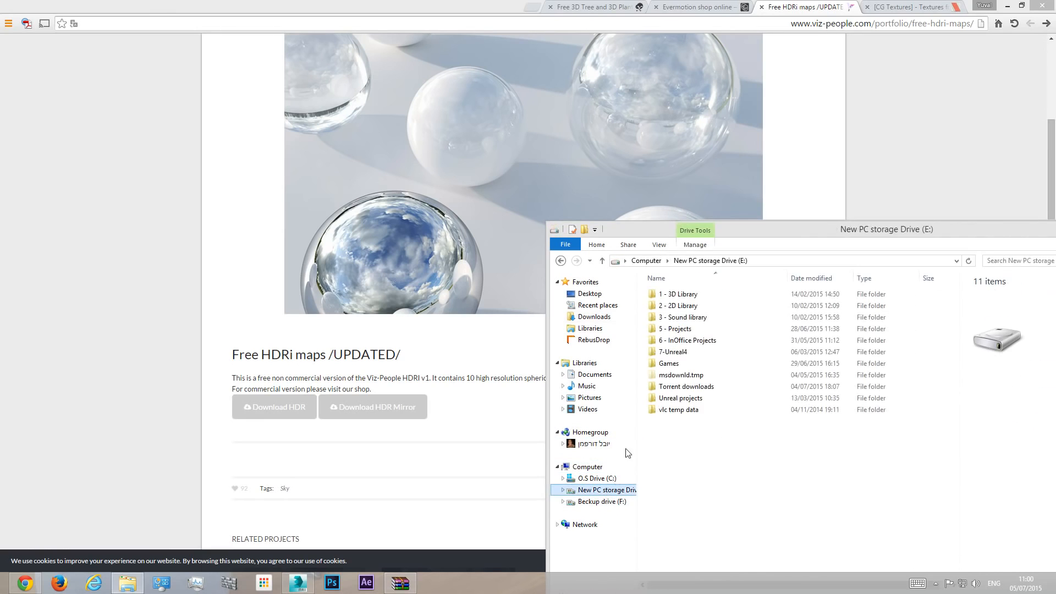
double_click(684, 340)
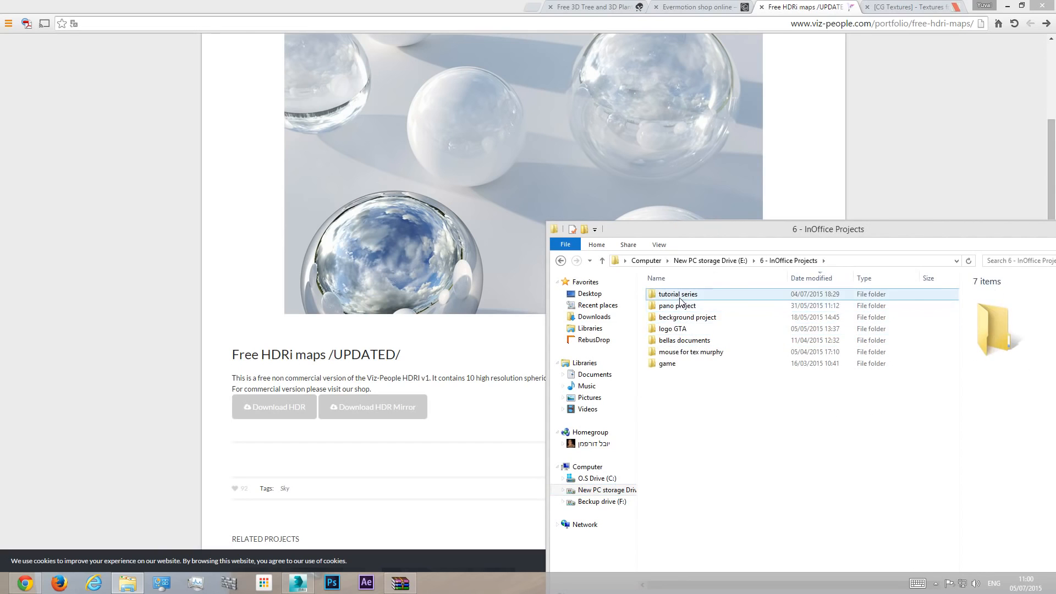
double_click(681, 295)
double_click(681, 402)
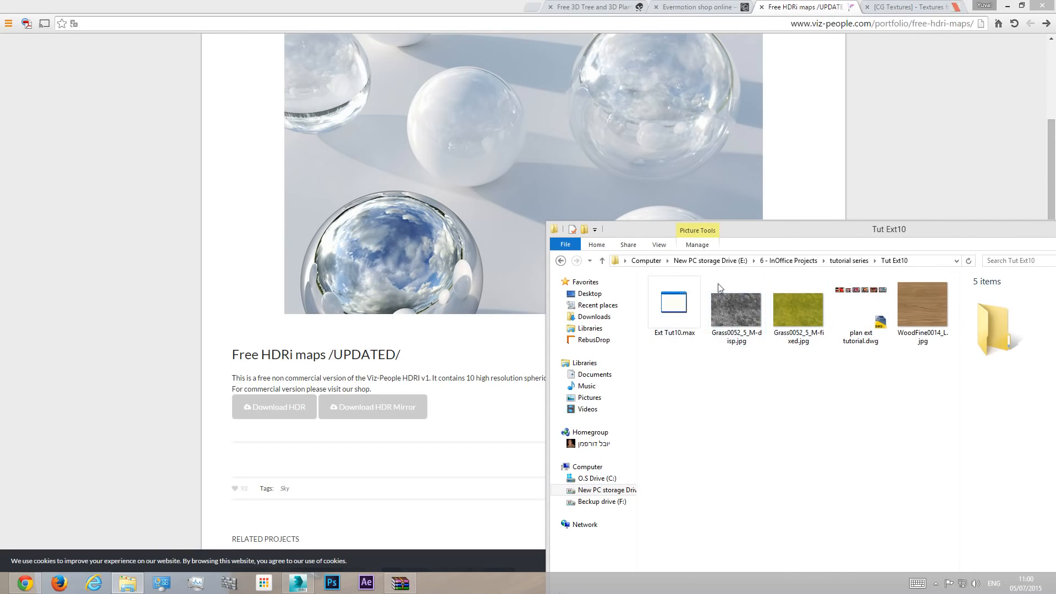
left_click(299, 583)
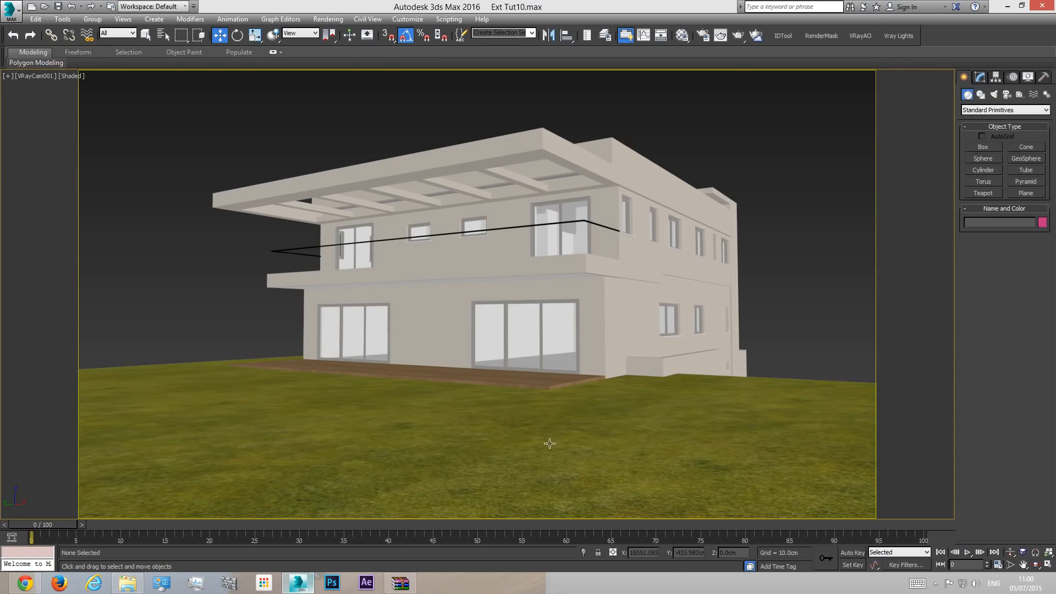
left_click(127, 583)
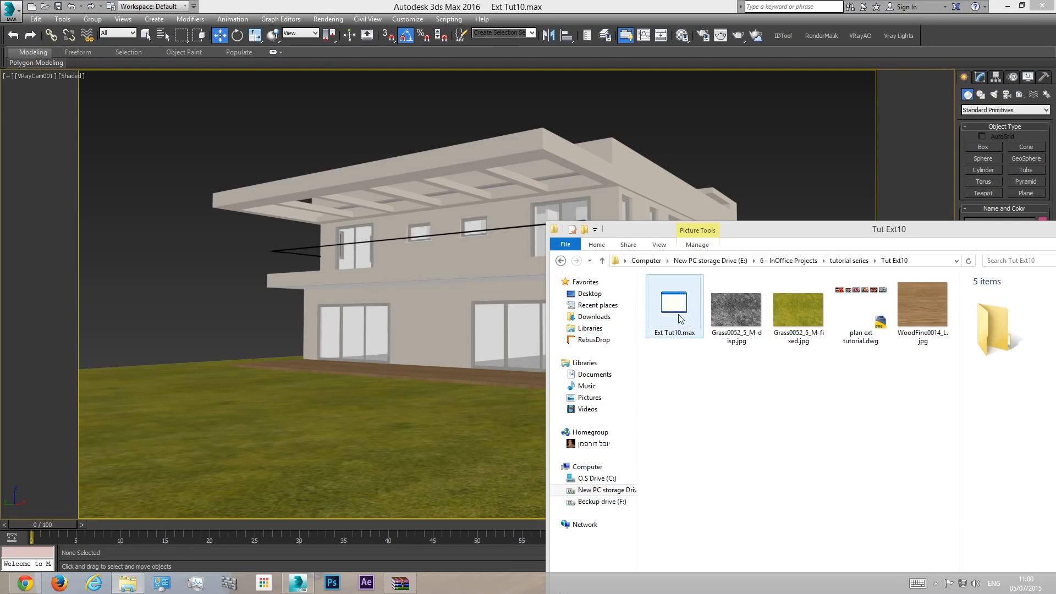
- Return to the Downloads folder, reopen HDRi_v1.rar and move the archive window aside
left_click(560, 261)
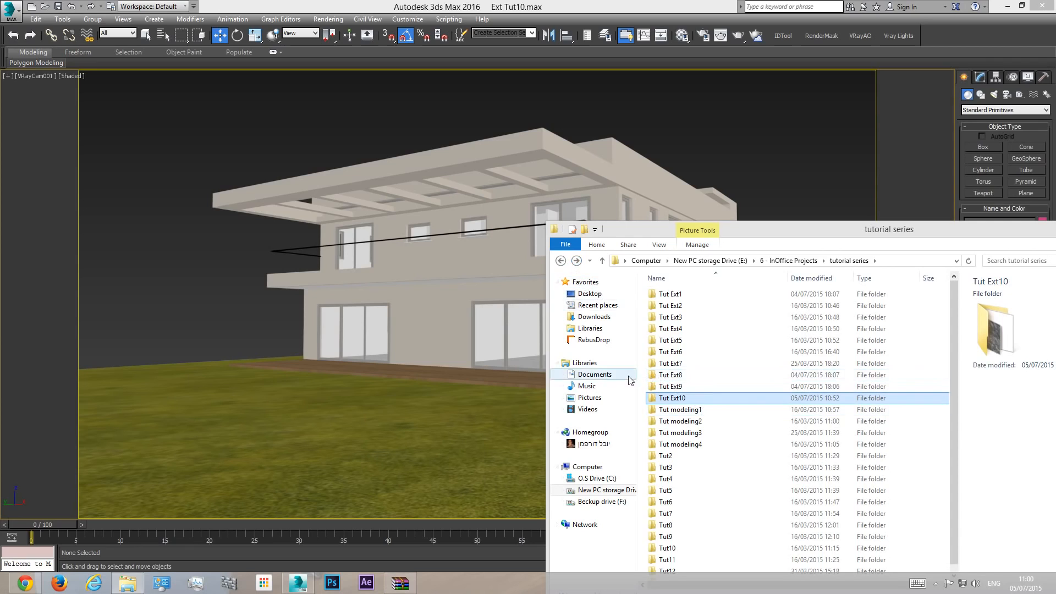
left_click(593, 317)
double_click(710, 317)
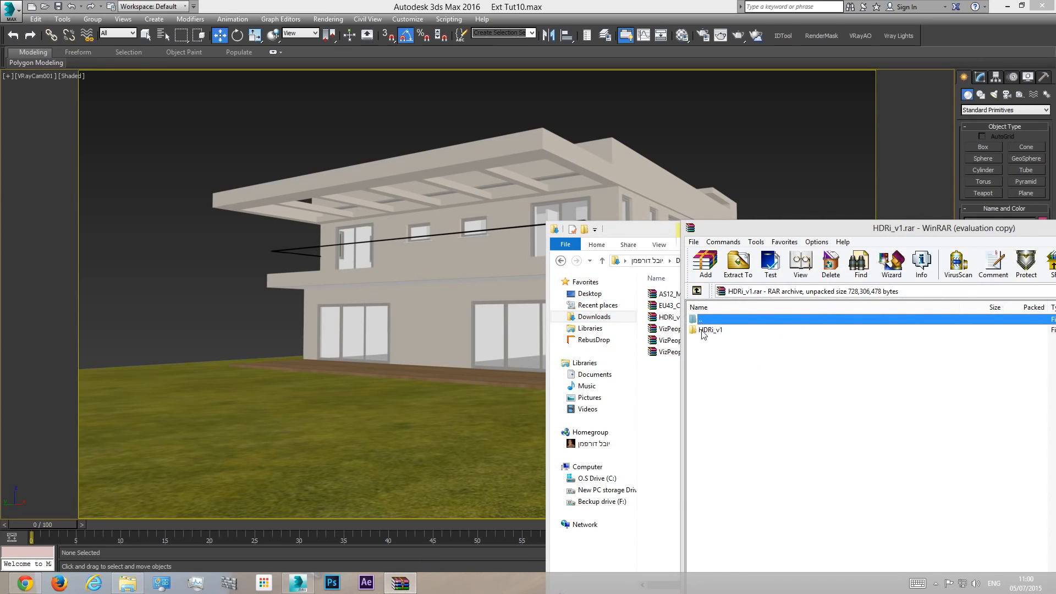
left_click_drag(746, 234, 906, 224)
- Extract the HDRi_v1 folder from the archive into the Tut Ext10 project folder and close the archive
left_click(559, 261)
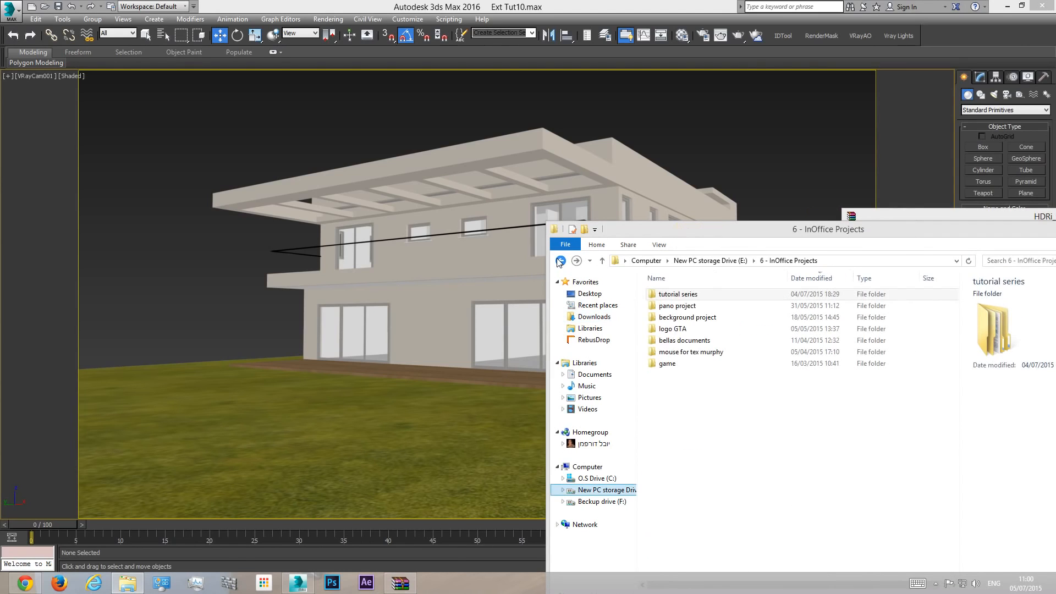
double_click(678, 294)
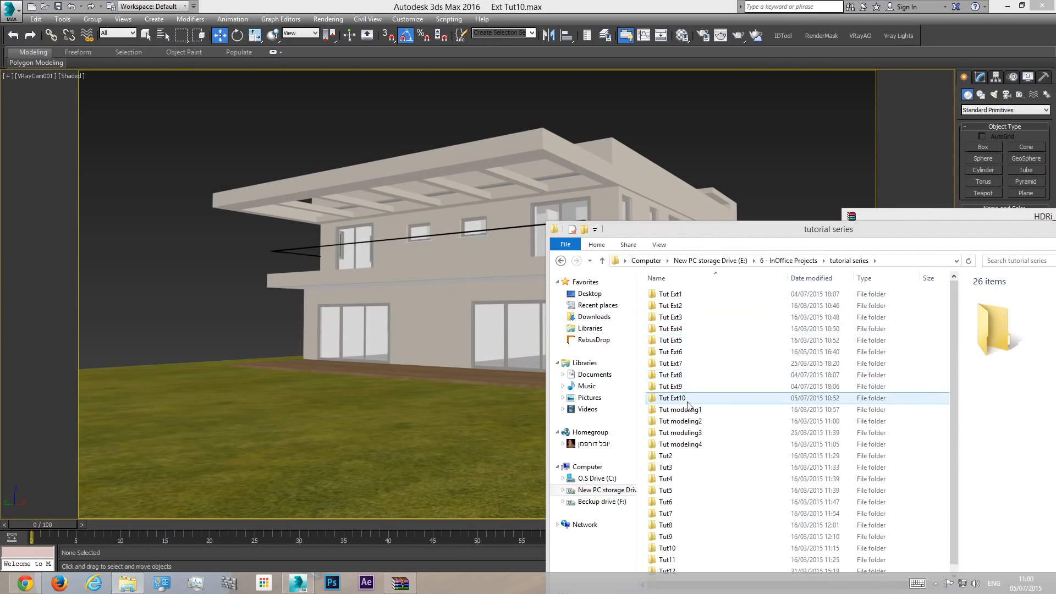
double_click(682, 401)
left_click(905, 214)
left_click_drag(869, 318, 674, 415)
left_click_drag(947, 218, 519, 111)
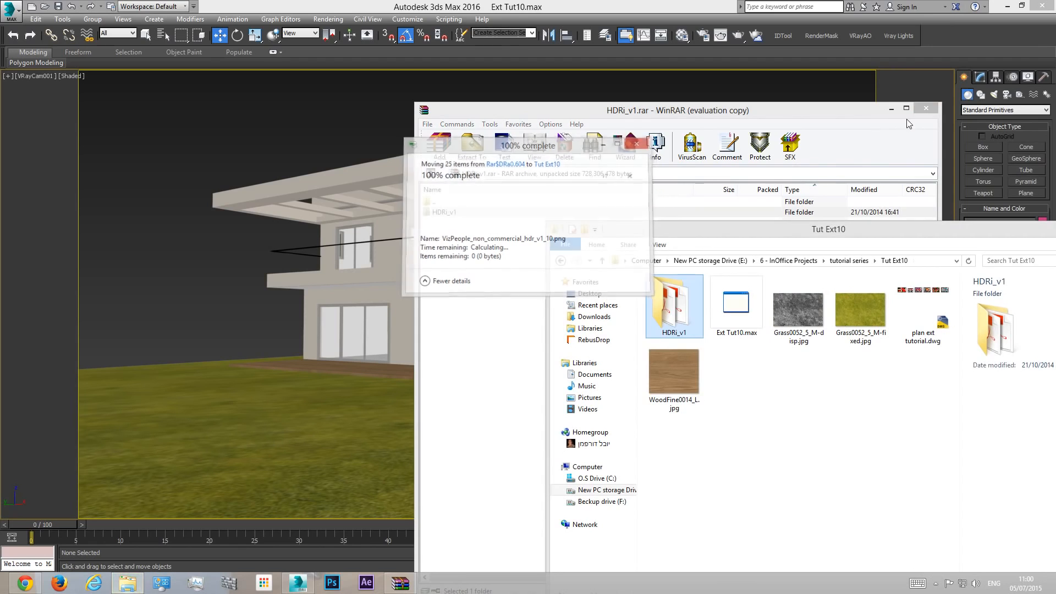
left_click(926, 108)
- Open HDRi_v1_Catalog.pdf from the HDRi_v1 folder, examine the sky previews on its pages, and close the catalog and the folder window
double_click(686, 320)
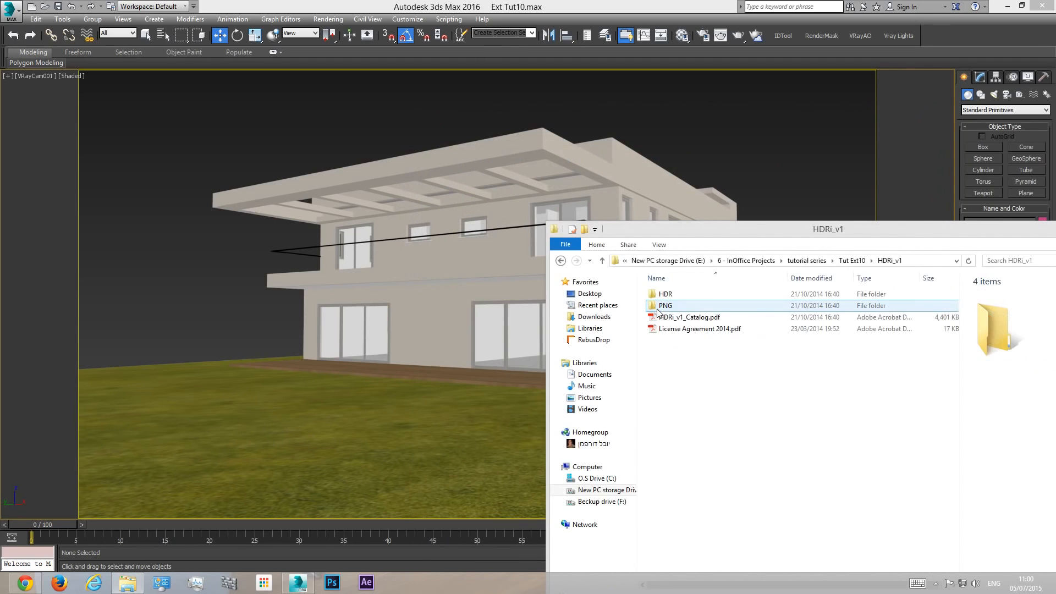
double_click(699, 321)
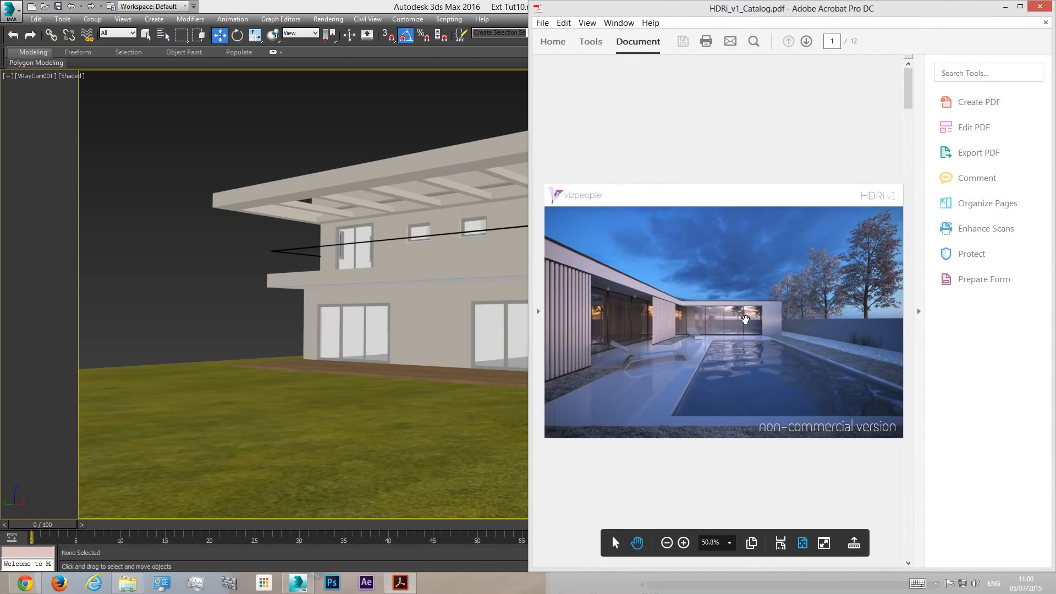
scroll(745, 320, "down", 3)
scroll(744, 319, "up", 2)
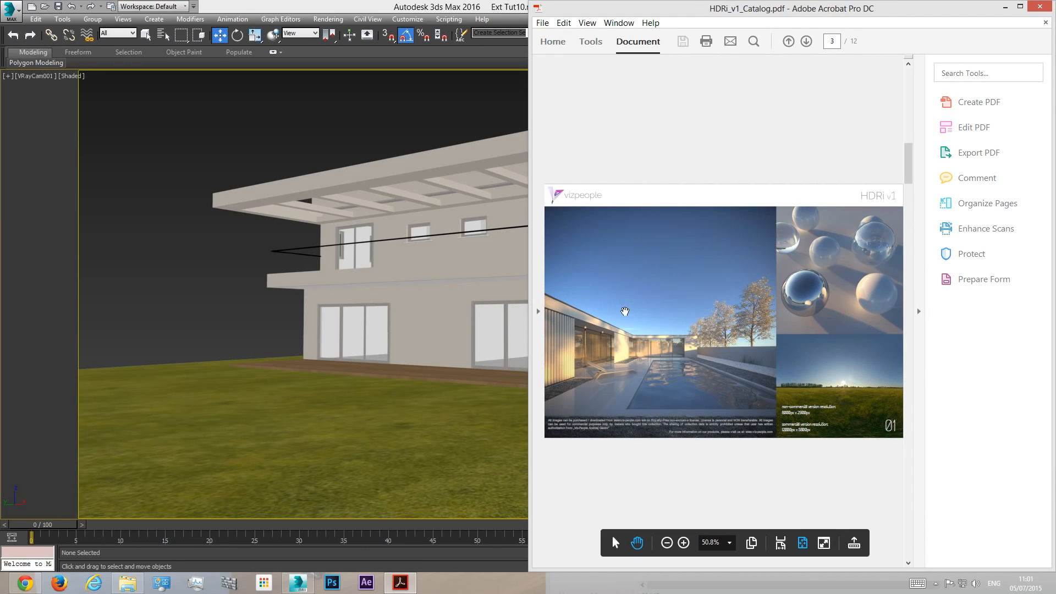
scroll(697, 263, "up", 2)
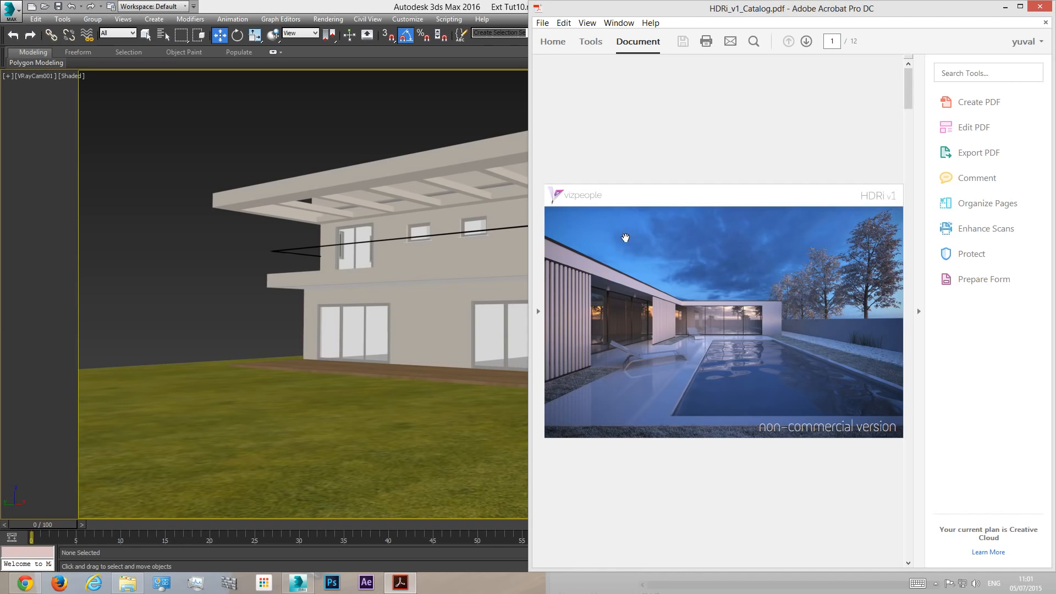
scroll(802, 237, "down", 2)
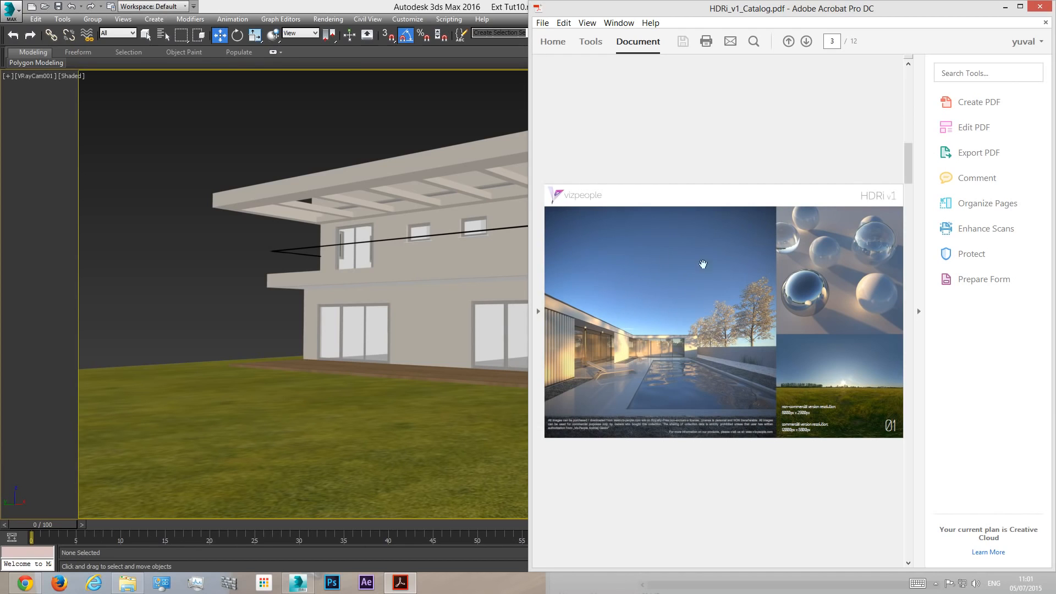
scroll(683, 268, "down", 2)
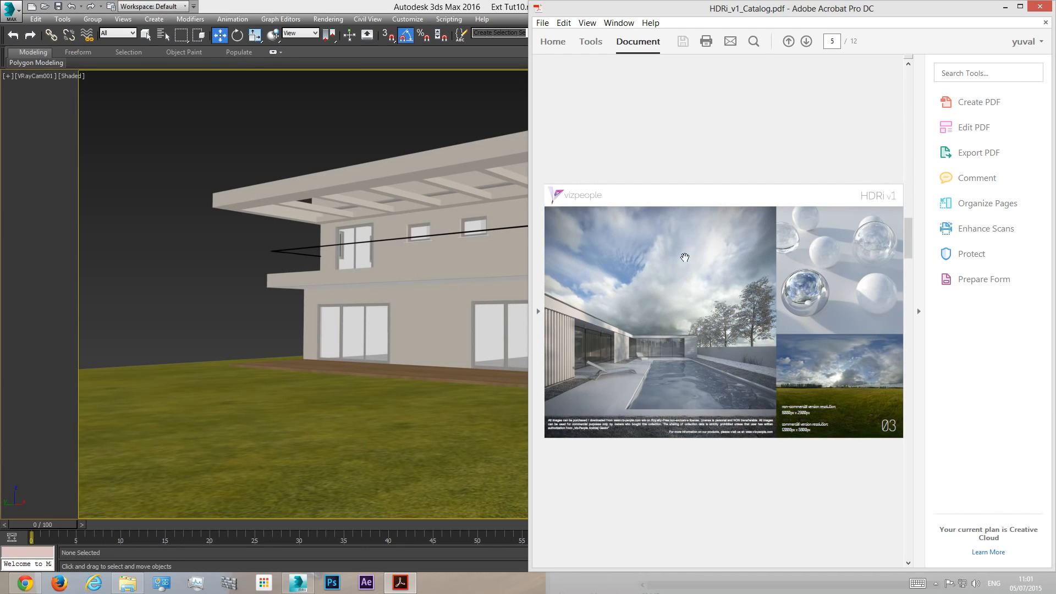
scroll(692, 265, "down", 4)
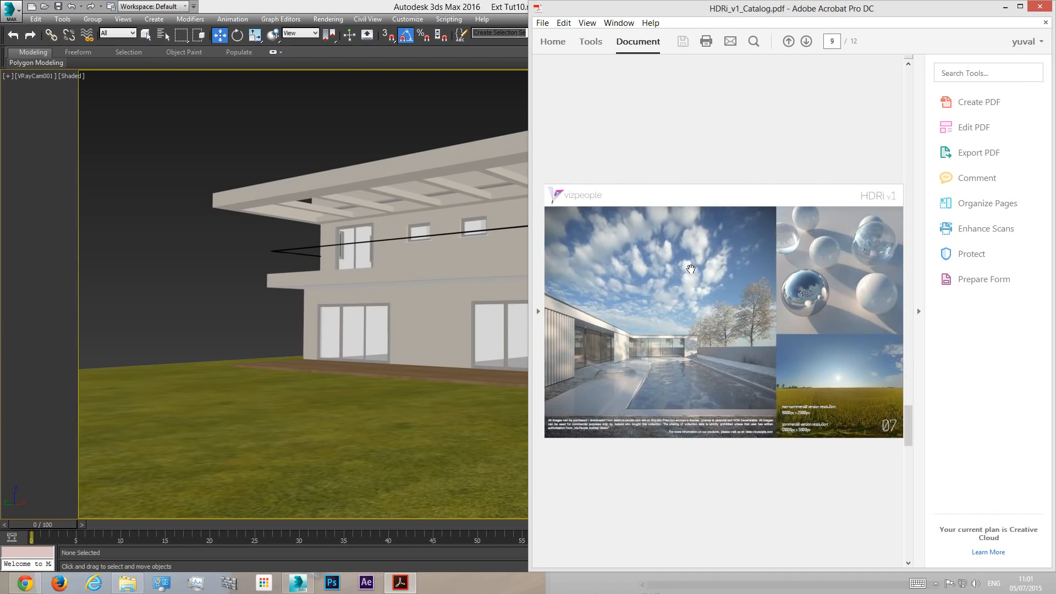
scroll(691, 269, "down", 1)
scroll(663, 272, "up", 5)
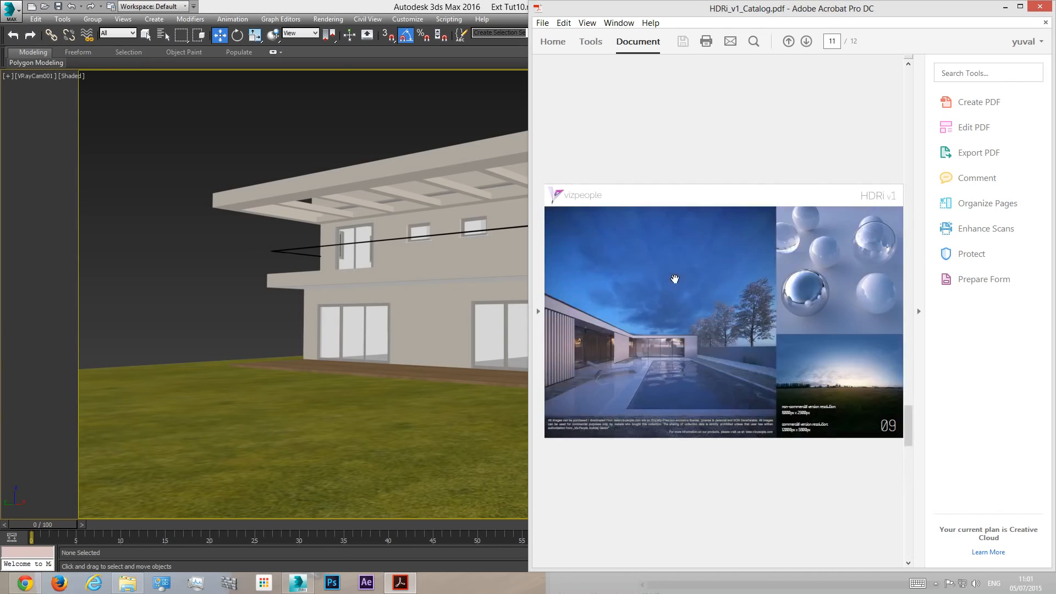
left_click(1039, 6)
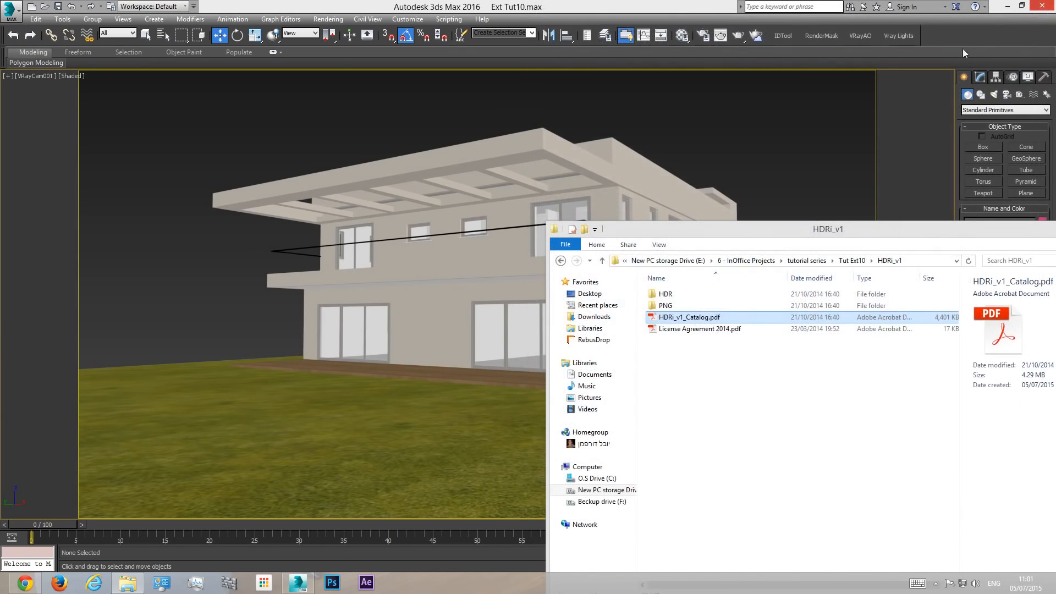
double_click(553, 229)
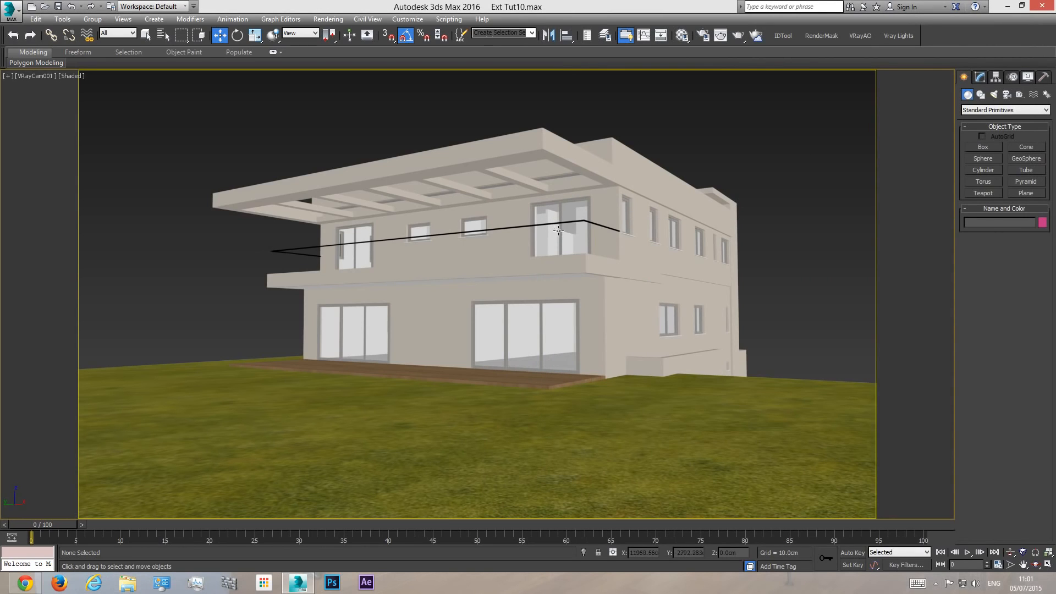
- Create a VRayLight of type Dome on the grass beside the house in the Perspective view
key("p")
left_click(1037, 566)
left_click_drag(546, 316, 548, 291)
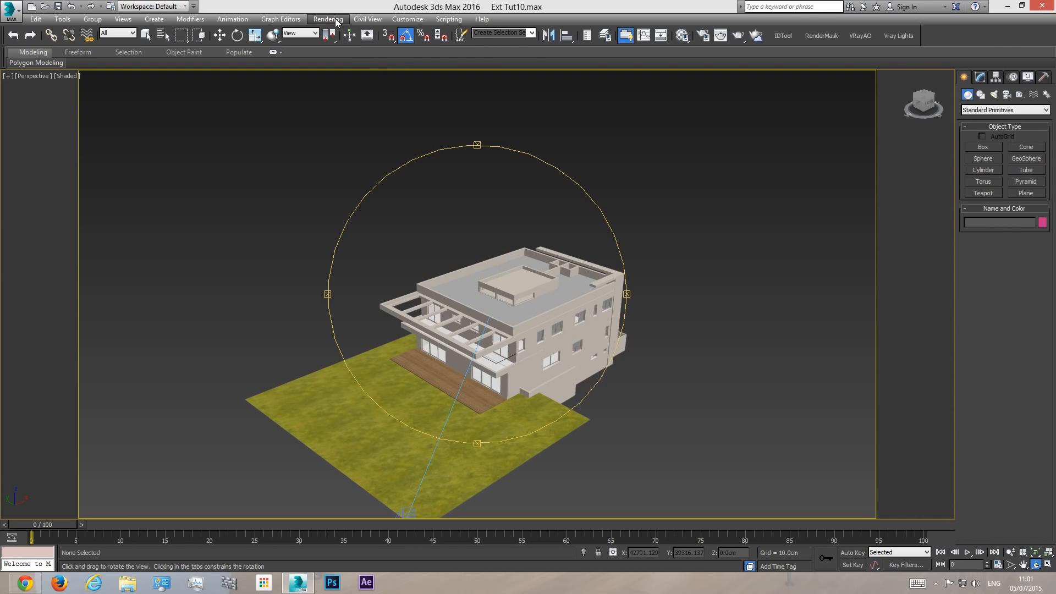
left_click(994, 95)
left_click(988, 112)
left_click(990, 133)
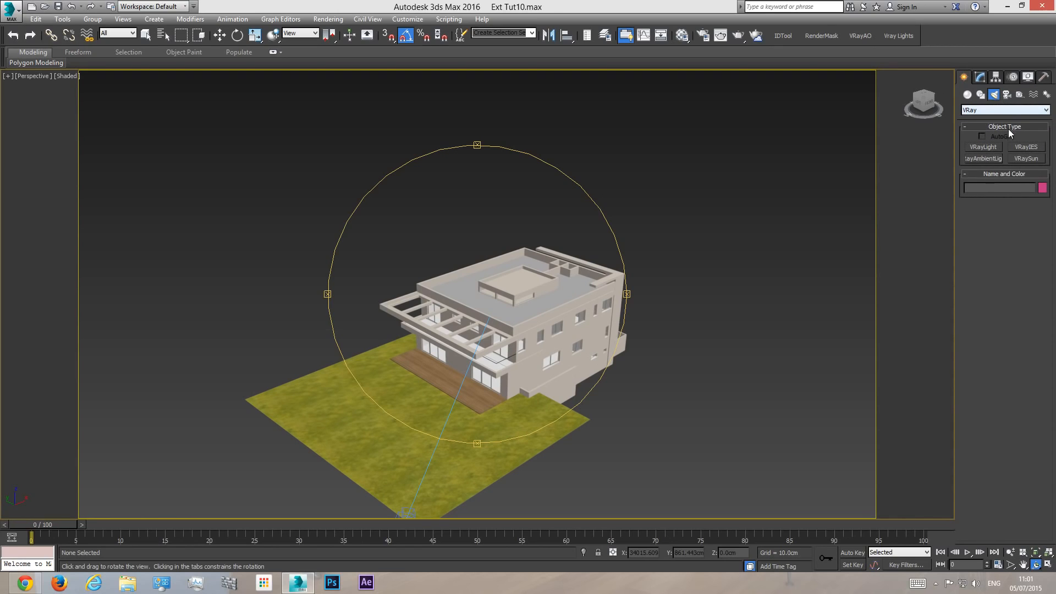
left_click(984, 147)
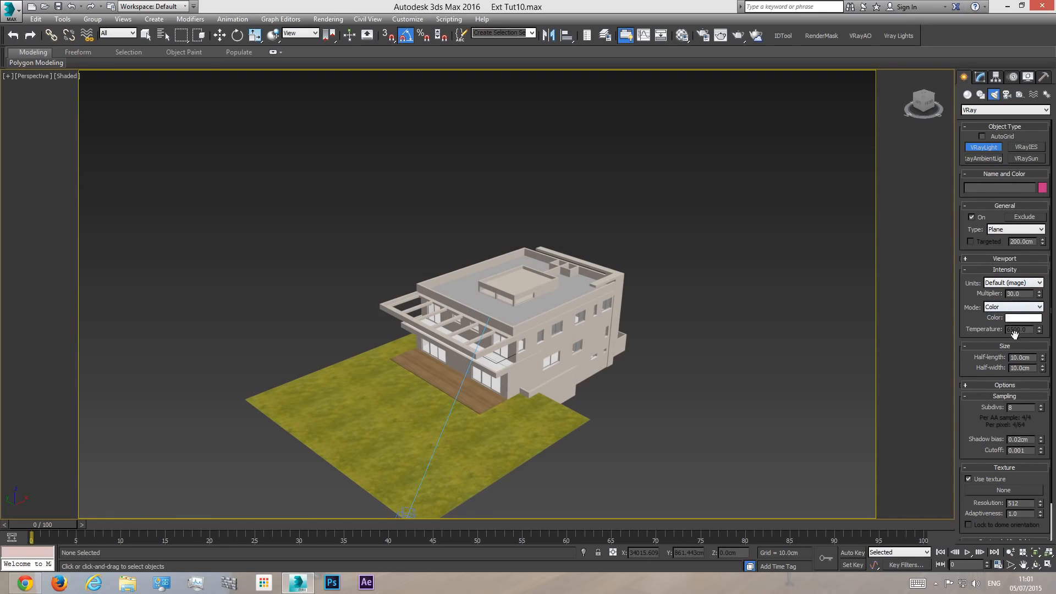
left_click(1000, 230)
left_click(1005, 244)
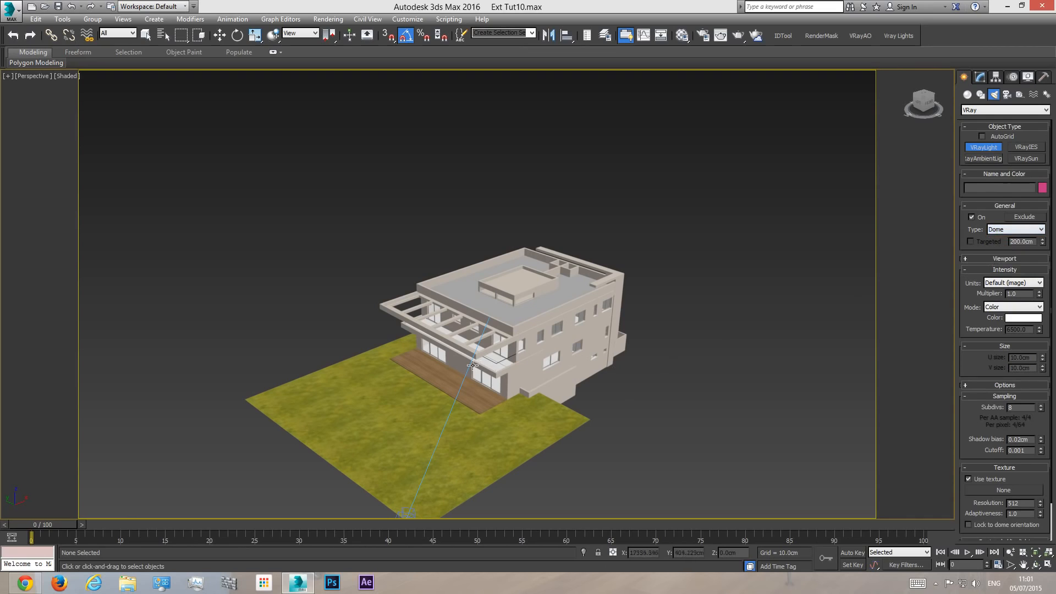
left_click(374, 388)
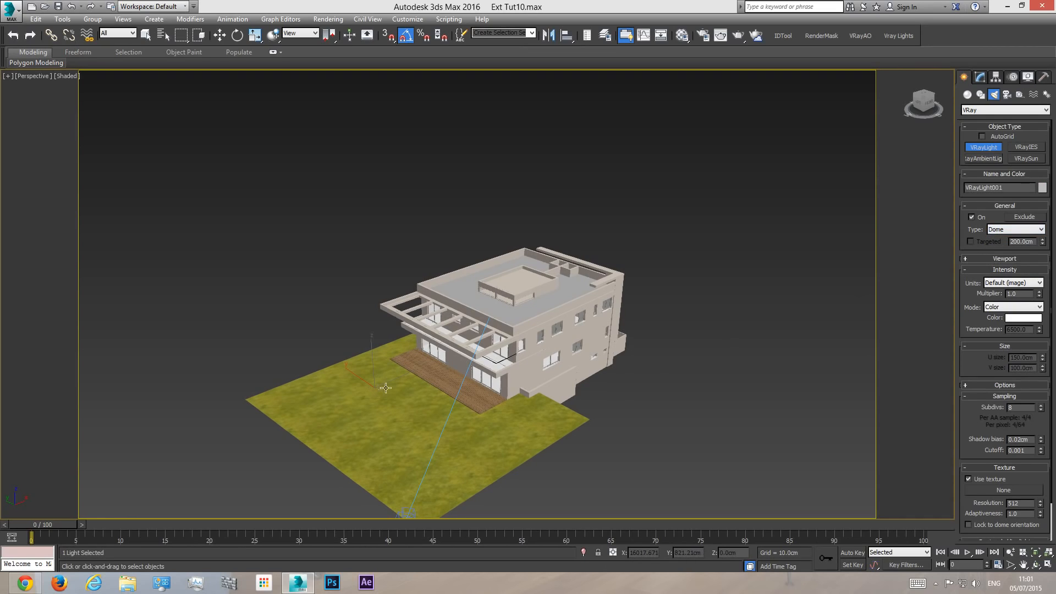
- Move the dome light to a height of about 301 cm near the deck, show its parameters and return to the camera view
left_click(220, 35)
left_click_drag(381, 375, 405, 348)
scroll(381, 367, "up", 5)
scroll(328, 346, "down", 8)
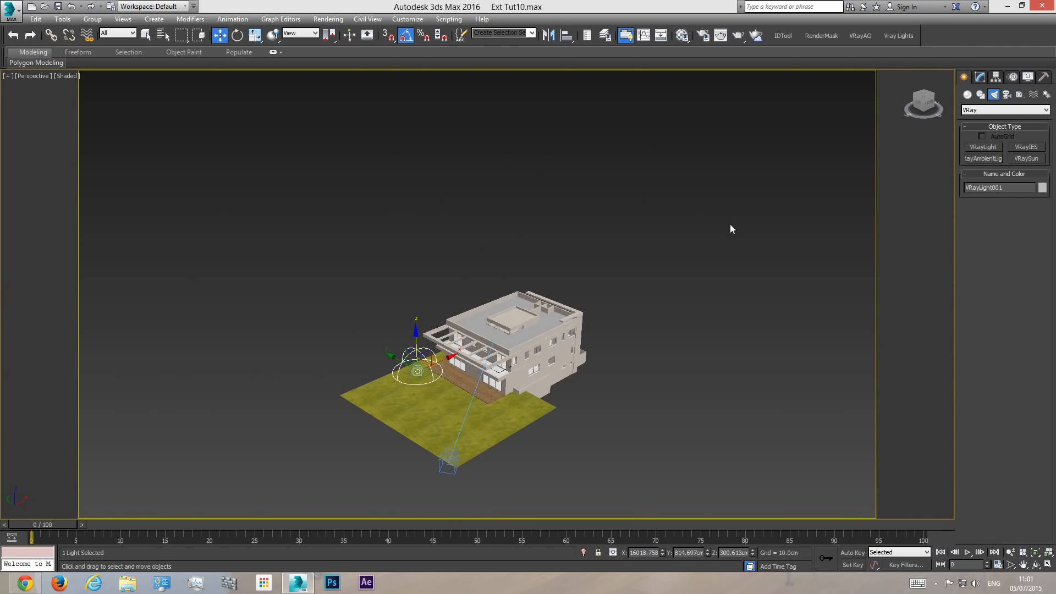
scroll(662, 401, "up", 6)
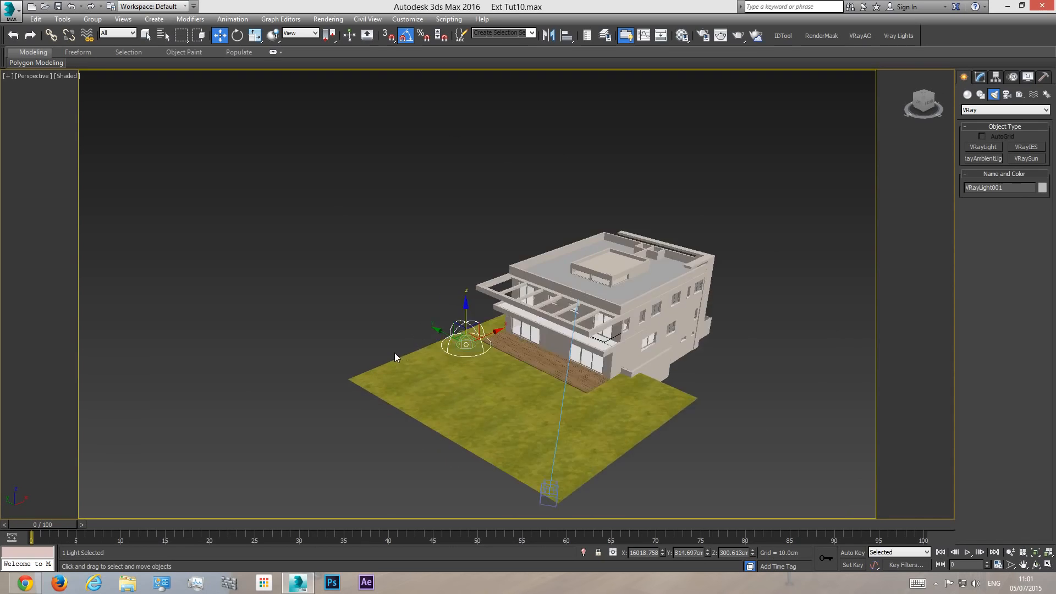
left_click(979, 77)
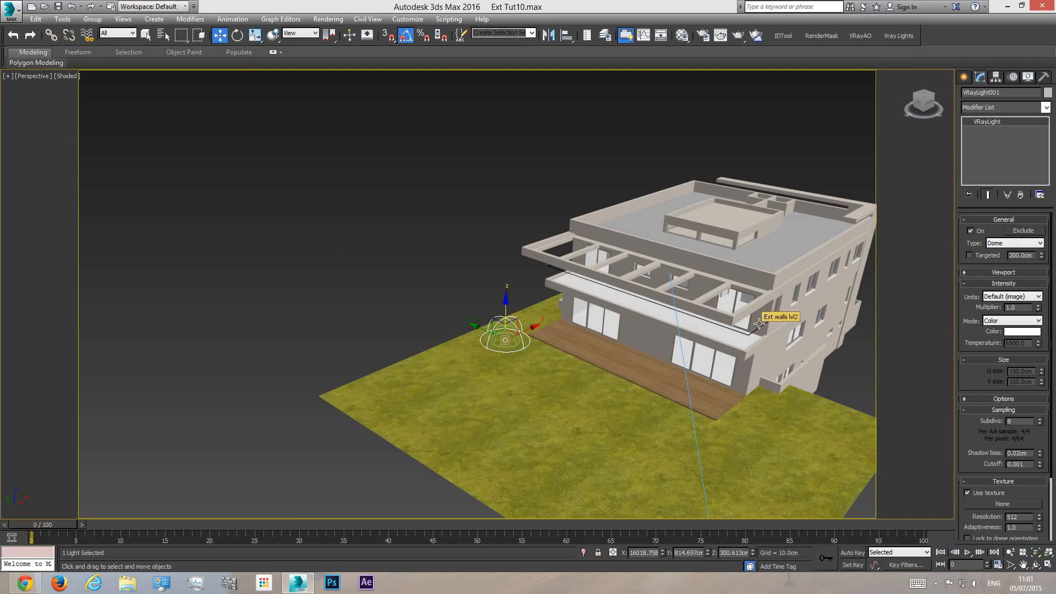
key("c")
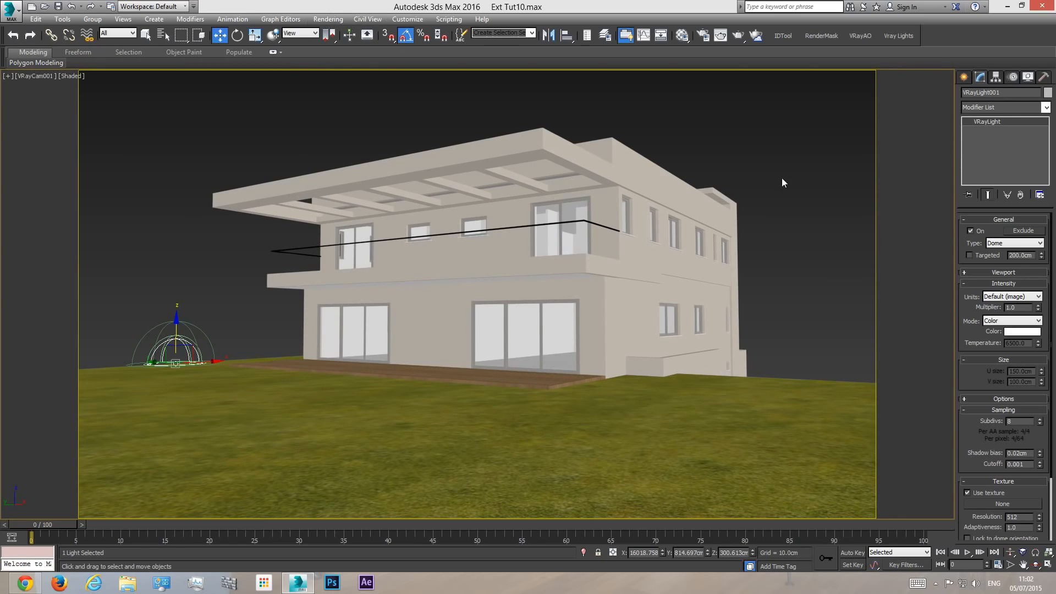
- Turn off the dome light, check the scene's Environment settings and test-render the camera view
left_click(971, 230)
left_click(328, 19)
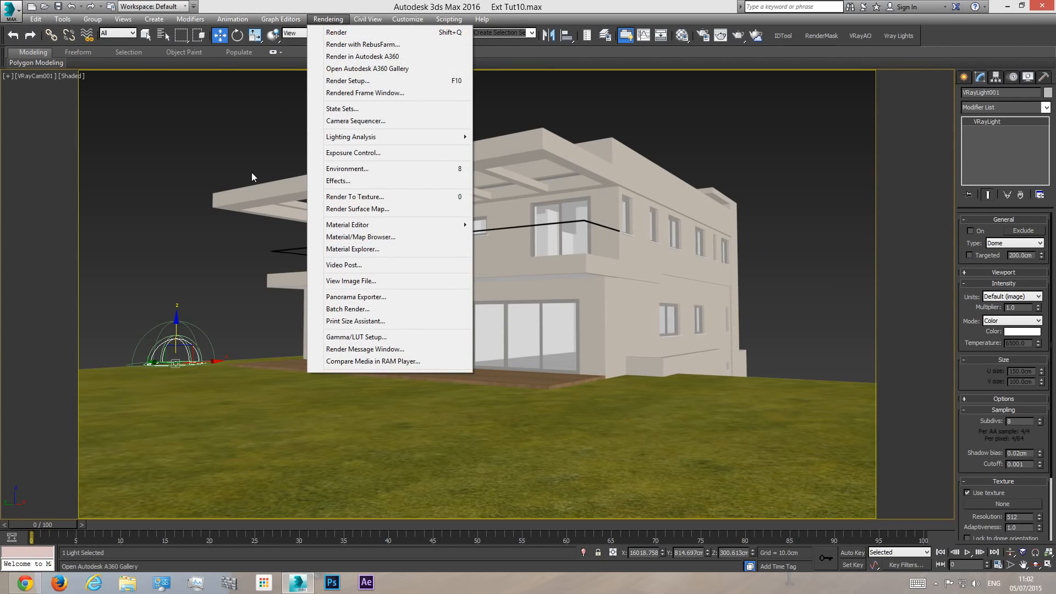
left_click(361, 171)
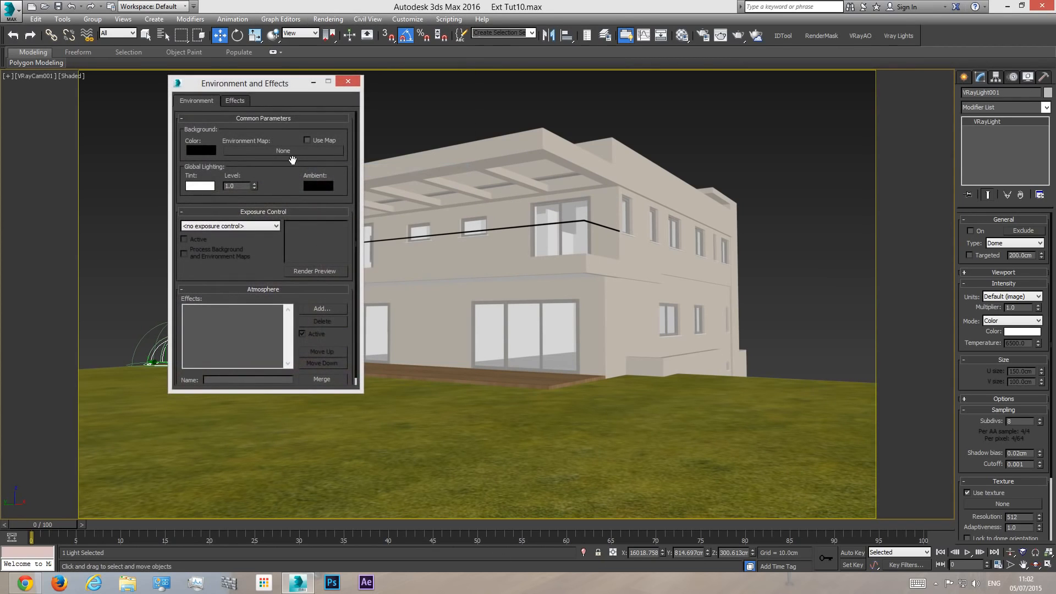
left_click(347, 82)
left_click(740, 35)
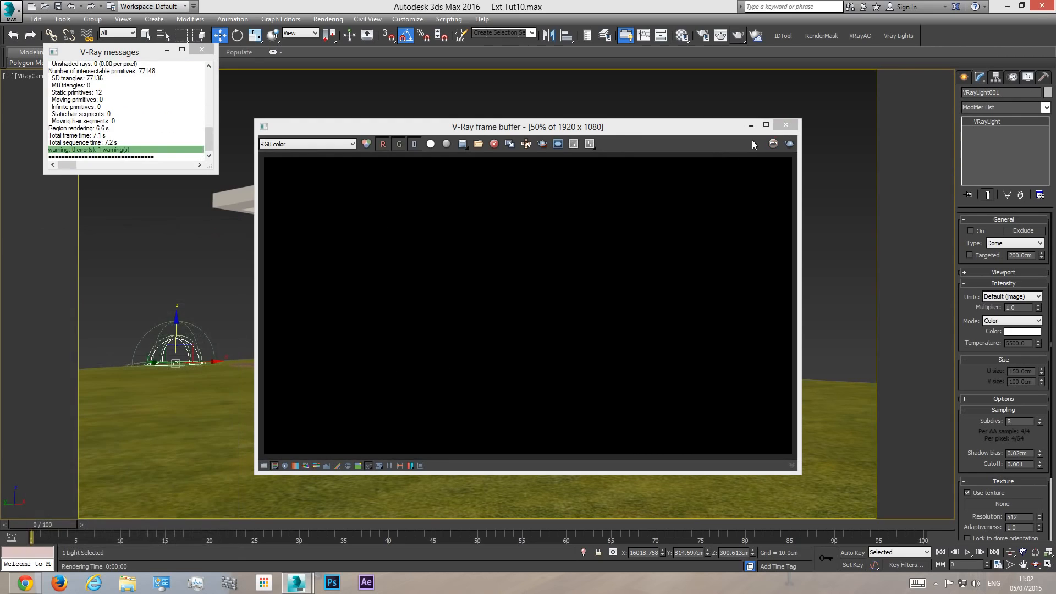
left_click(786, 125)
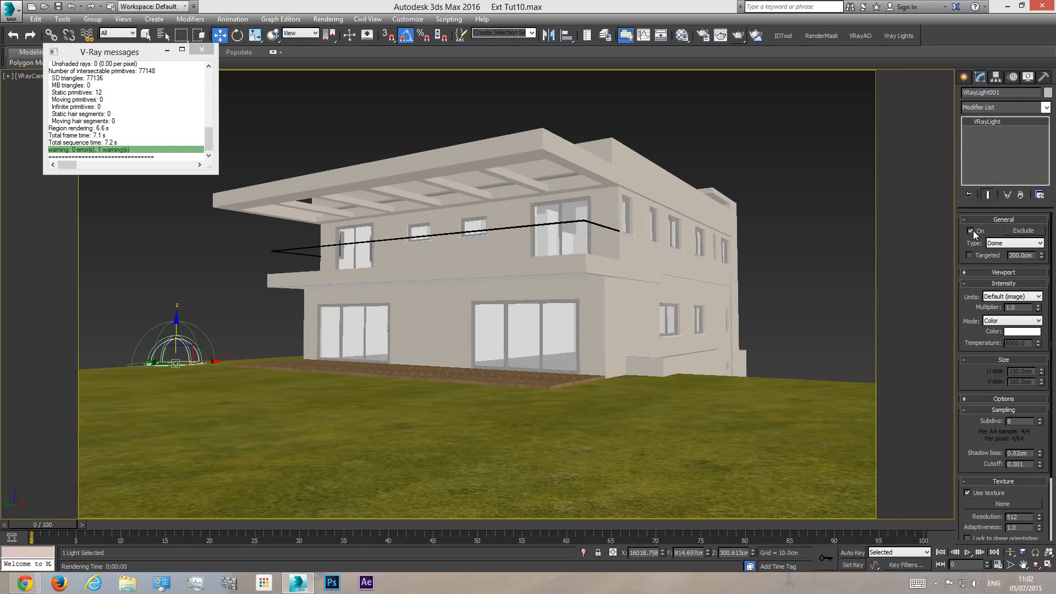
- Assign a VRayHDRI map as the dome light's texture
scroll(1005, 416, "down", 3)
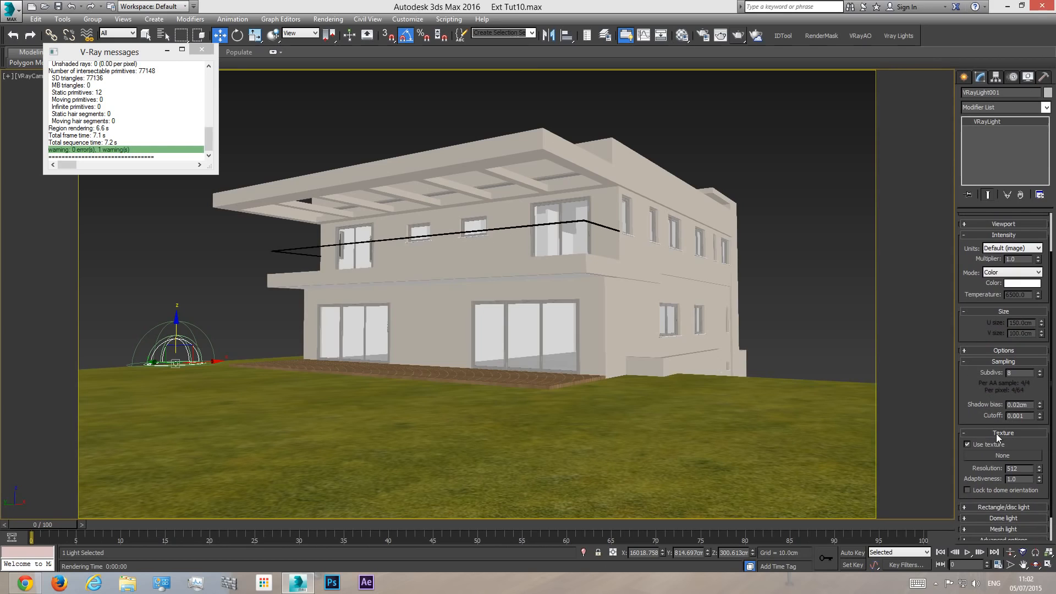
left_click(1002, 455)
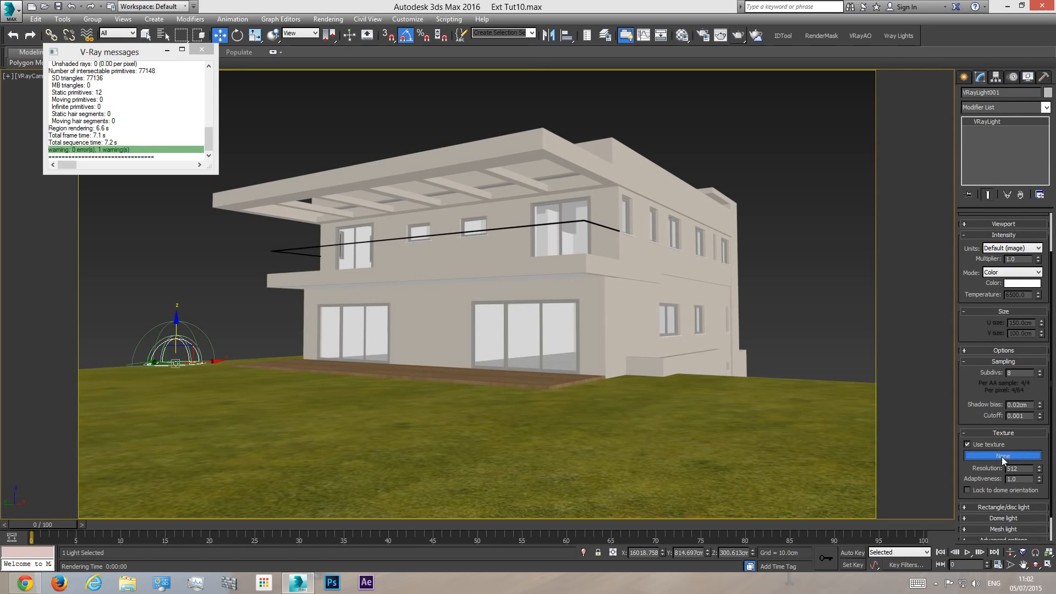
scroll(633, 400, "down", 2)
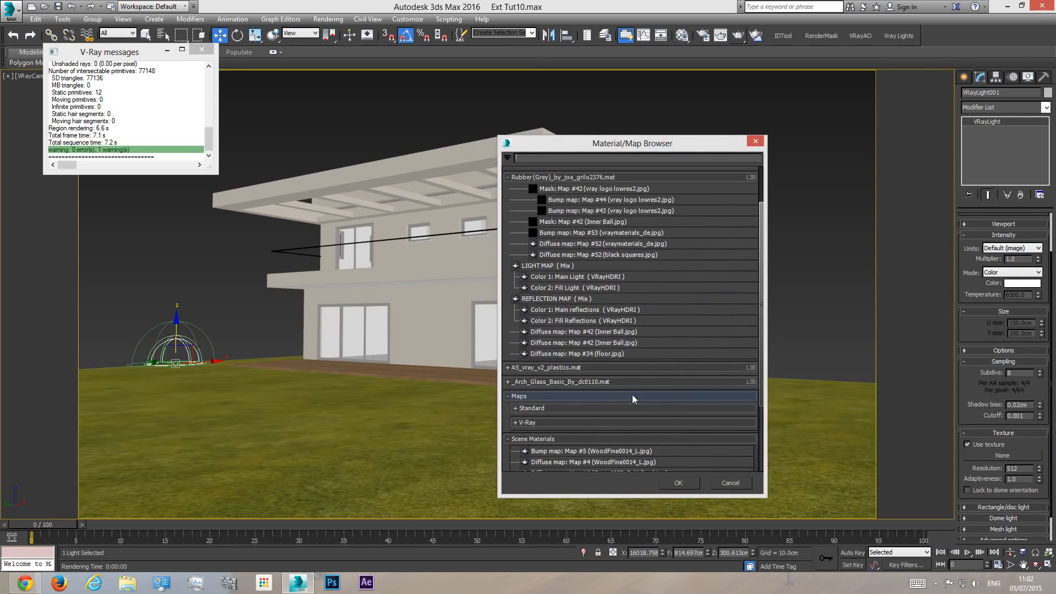
left_click(531, 422)
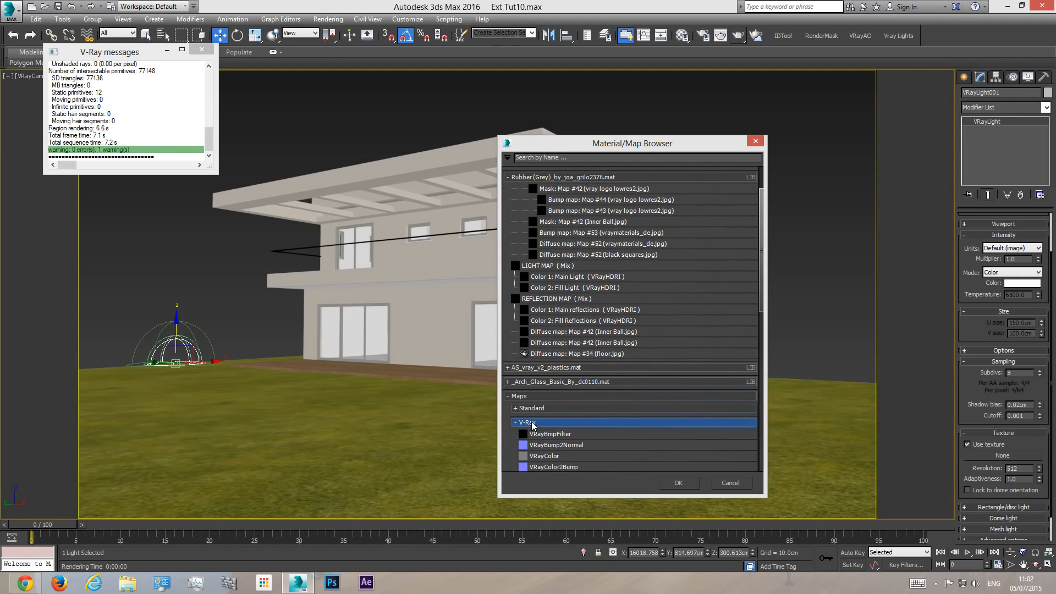
scroll(543, 406, "down", 6)
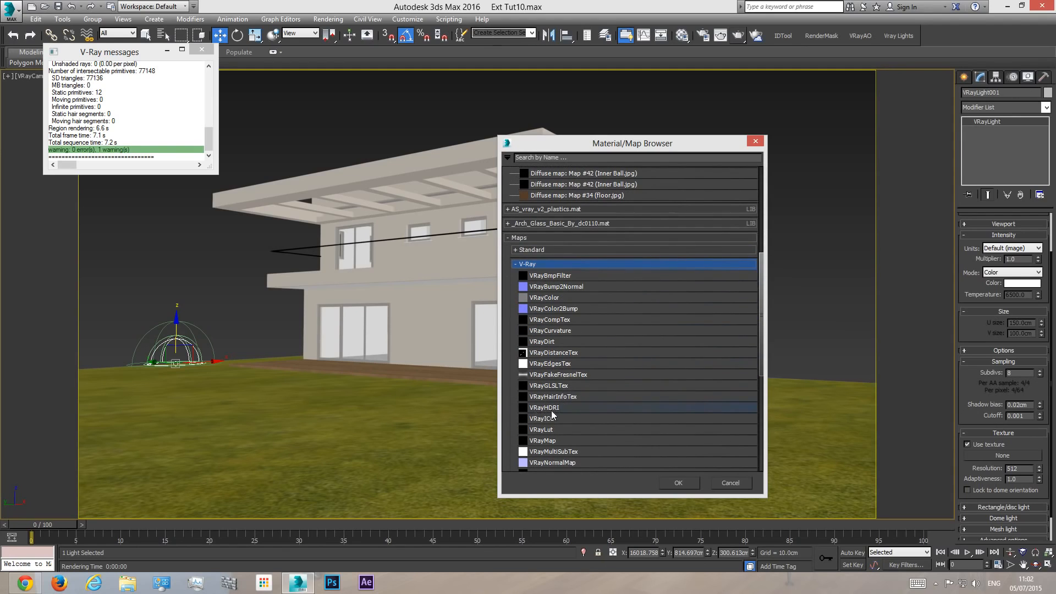
double_click(550, 410)
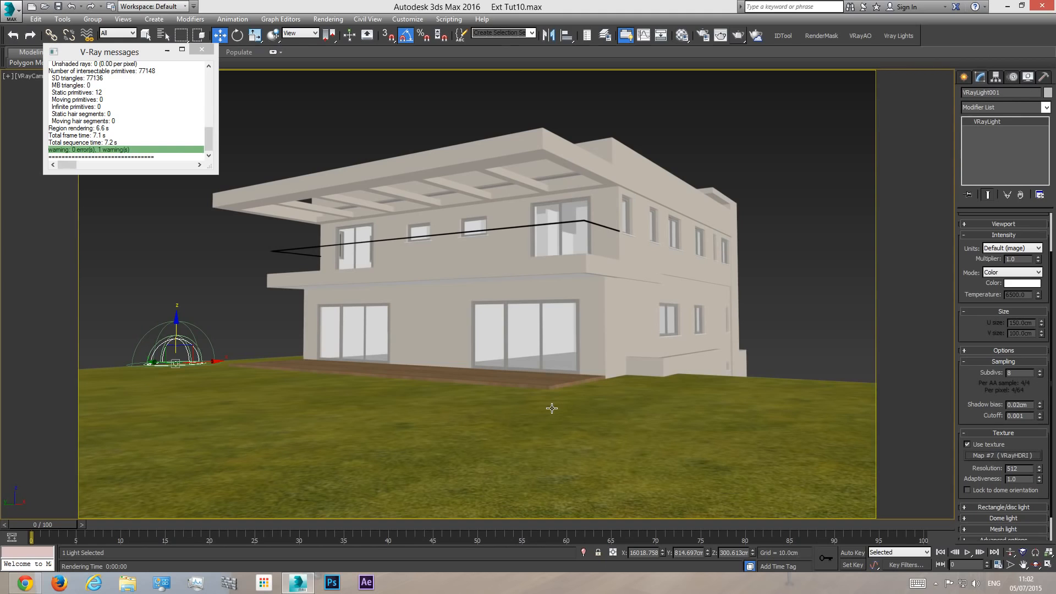
- Copy the dome light's VRayHDRI map as an instance into an unused sample slot of the Material Editor
left_click(681, 36)
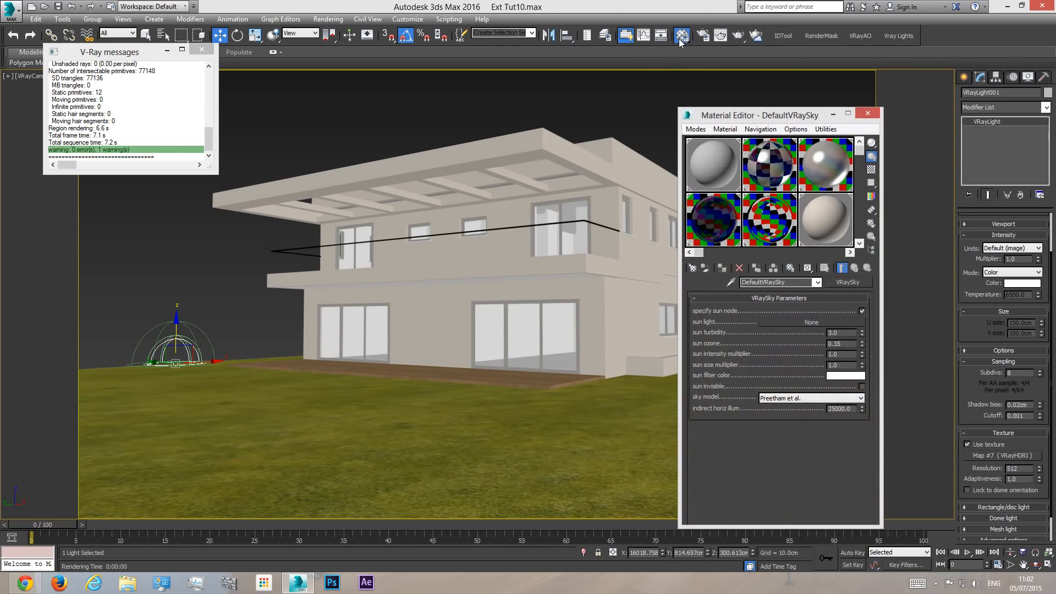
left_click_drag(756, 118, 523, 99)
left_click(617, 234)
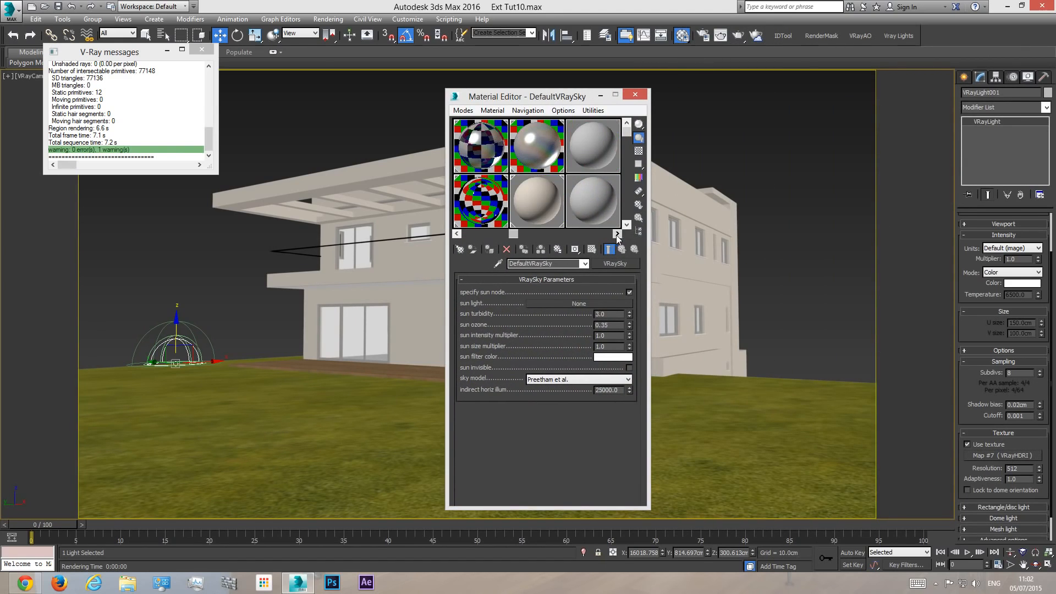
left_click(560, 151)
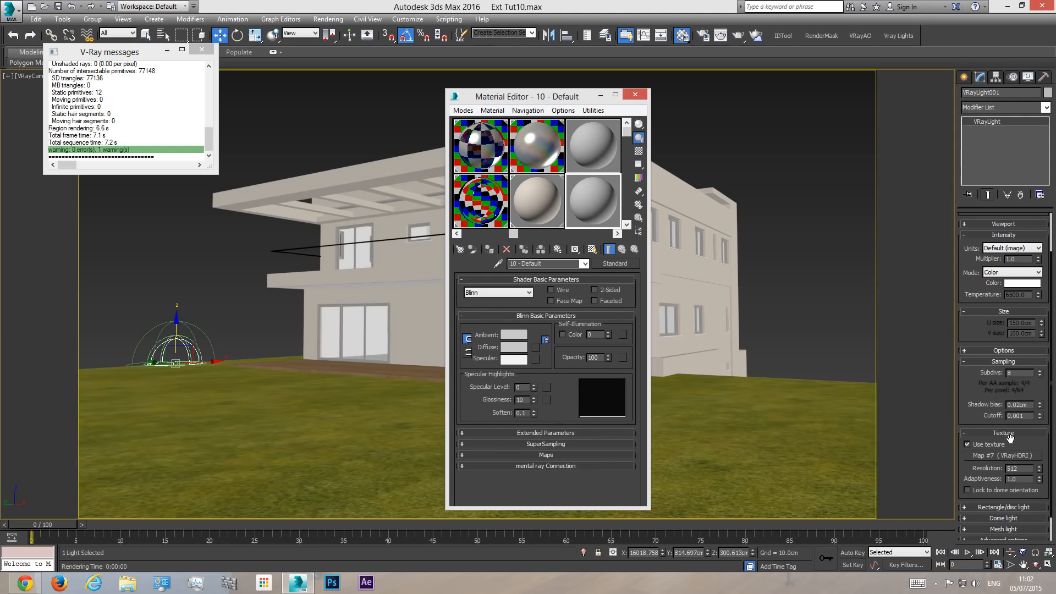
left_click_drag(1020, 459, 587, 201)
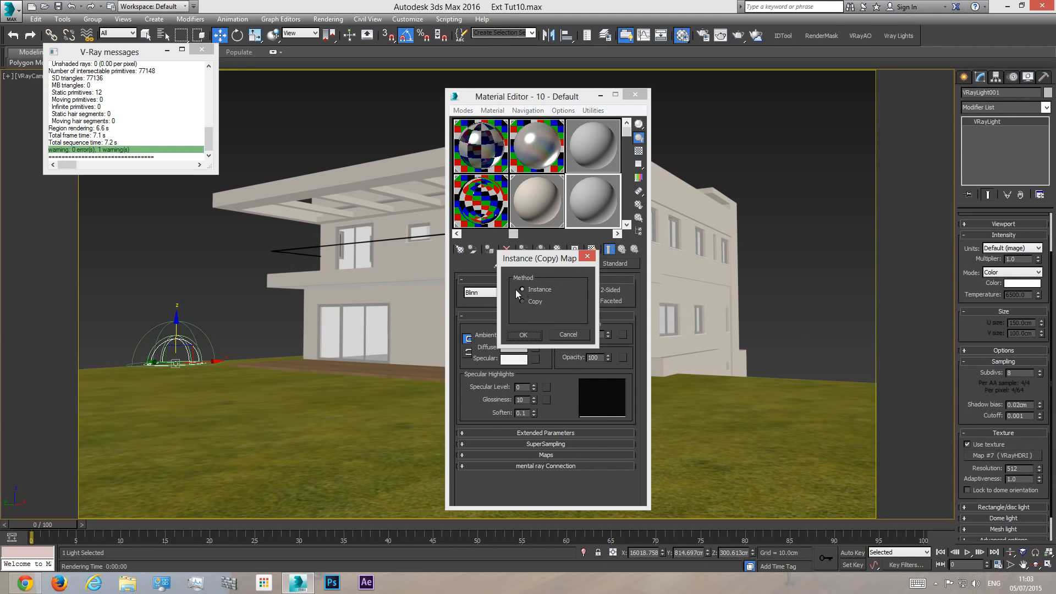
left_click(522, 335)
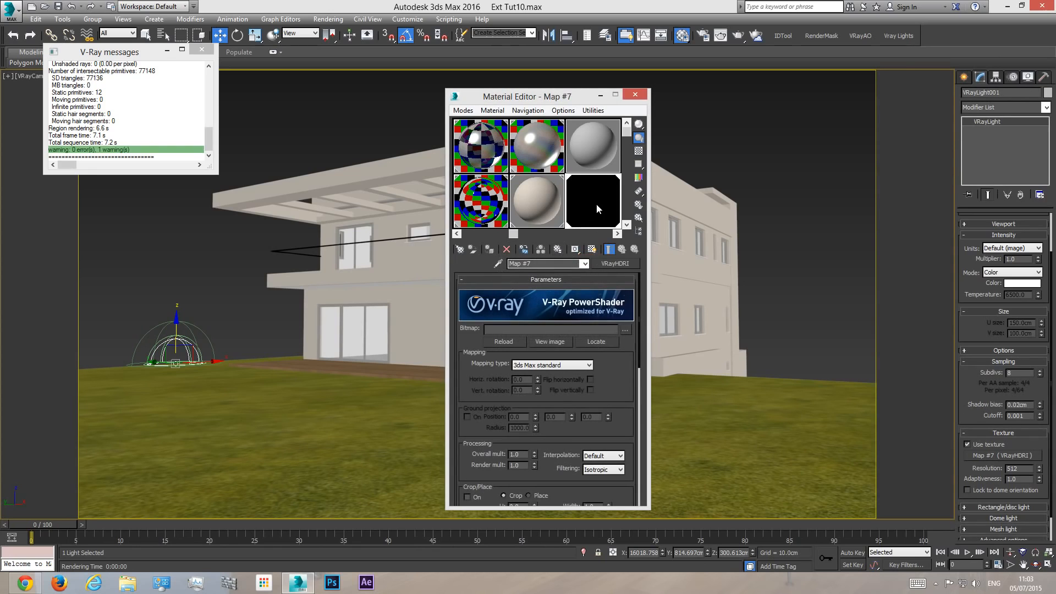
- Load VizPeople_non_commercial_hdr_v1_05.hdr from the HDRi_v1 HDR folder as the VRayHDRI map's bitmap, previewing several of the skies first
left_click(627, 331)
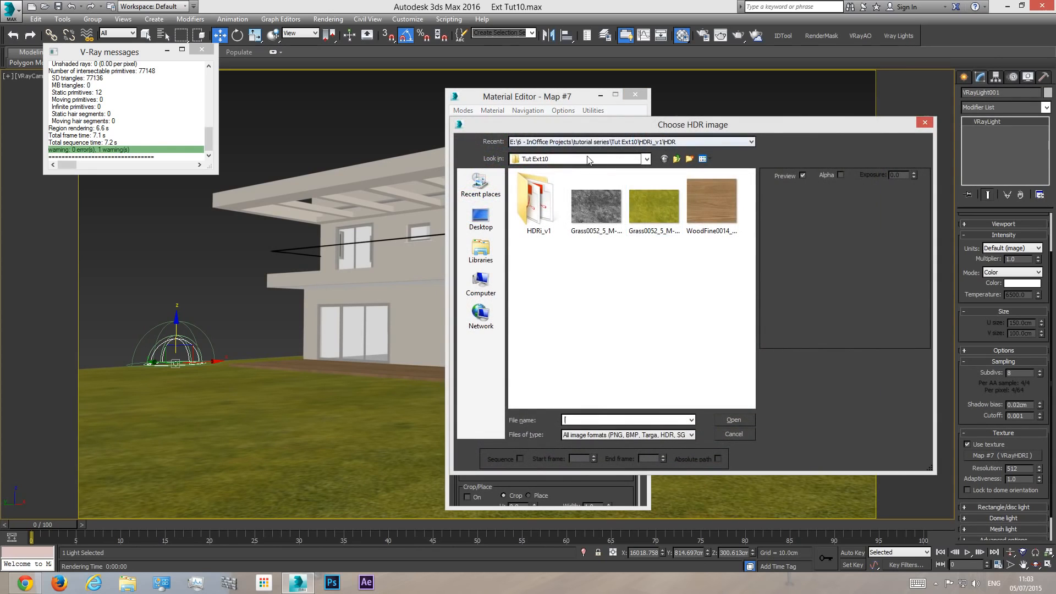
double_click(542, 212)
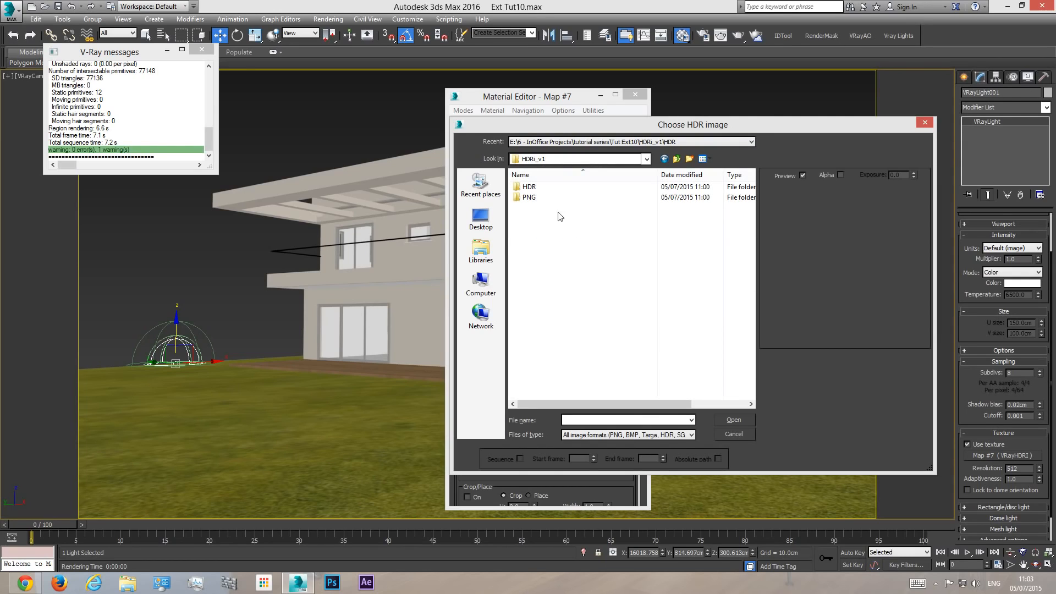
double_click(532, 189)
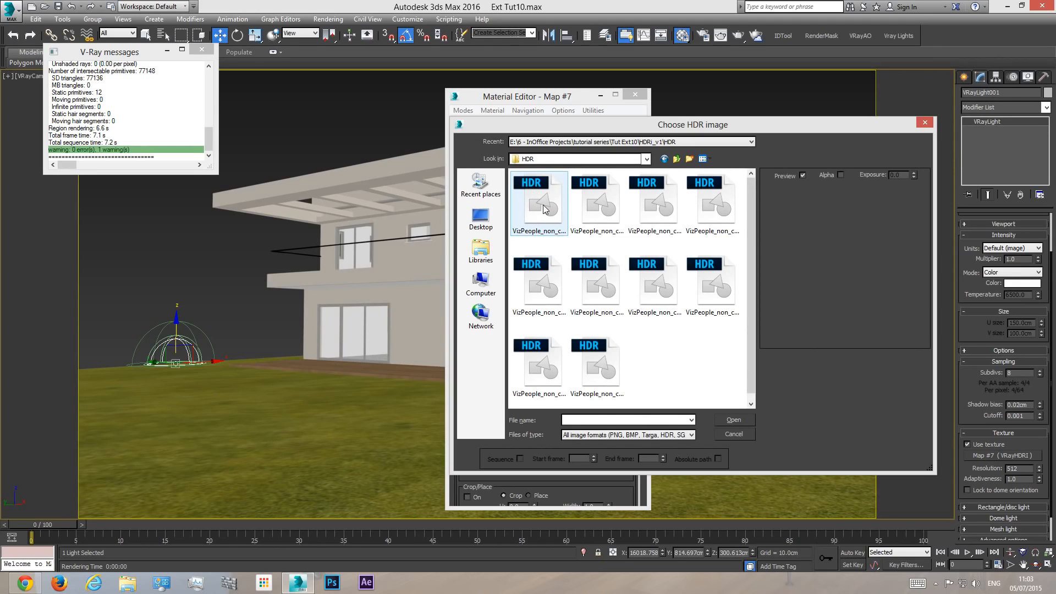
left_click(544, 209)
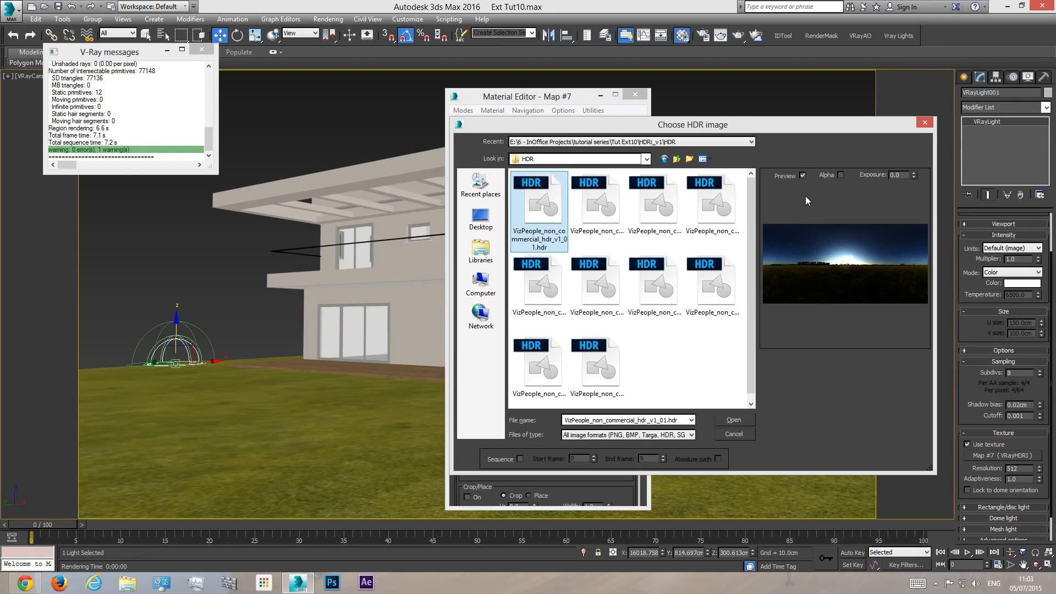
left_click_drag(748, 128, 704, 135)
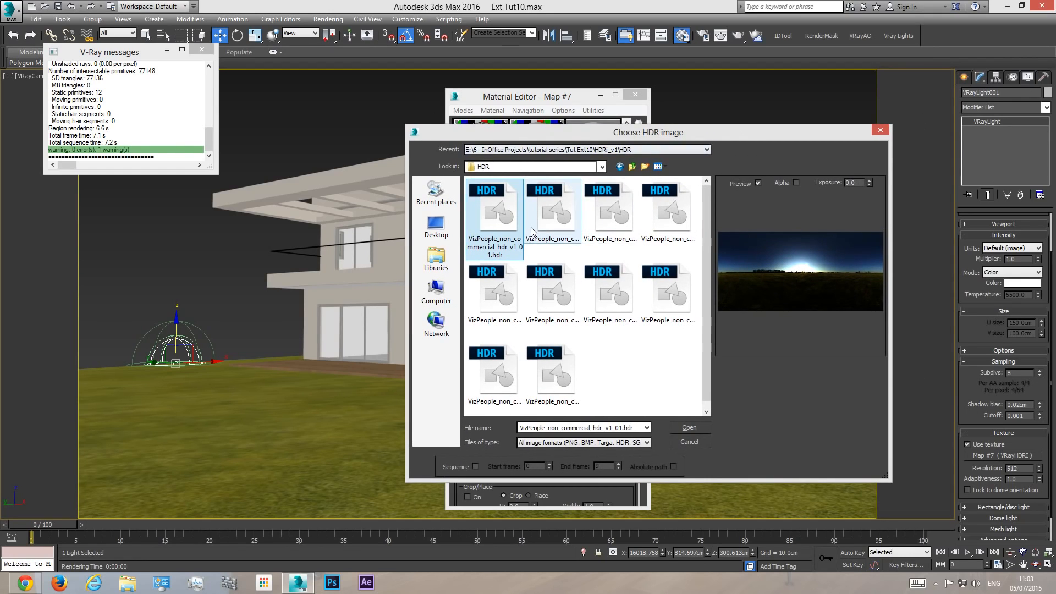
left_click(533, 231)
key("Right")
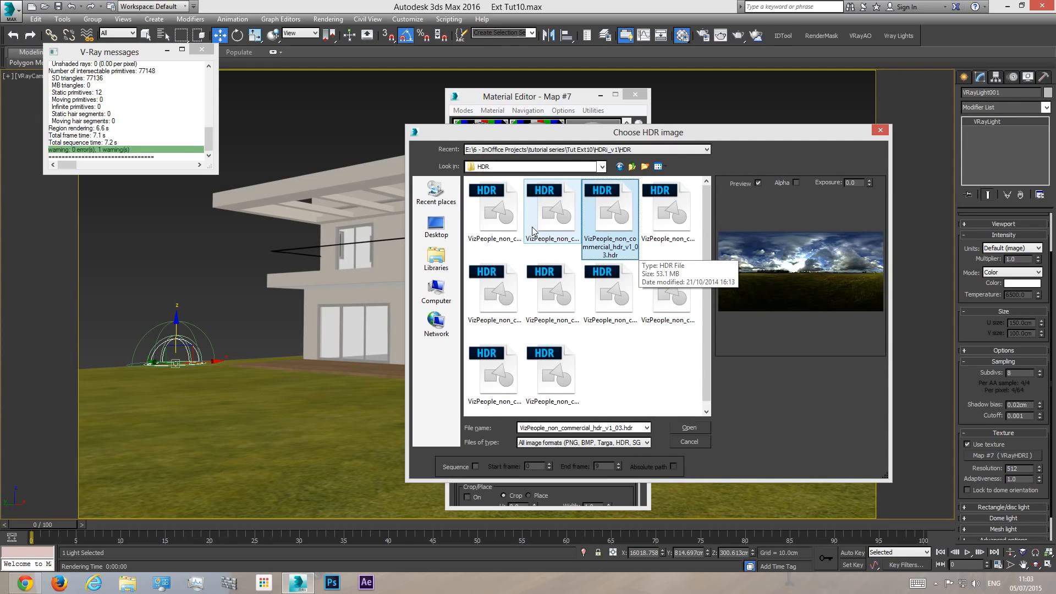
key("Right")
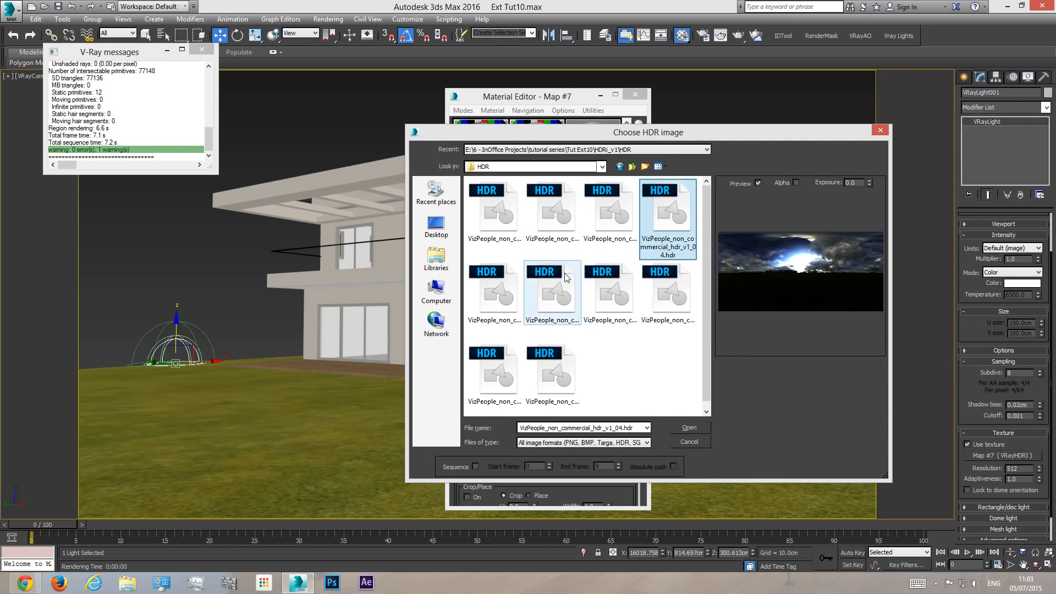
left_click(508, 295)
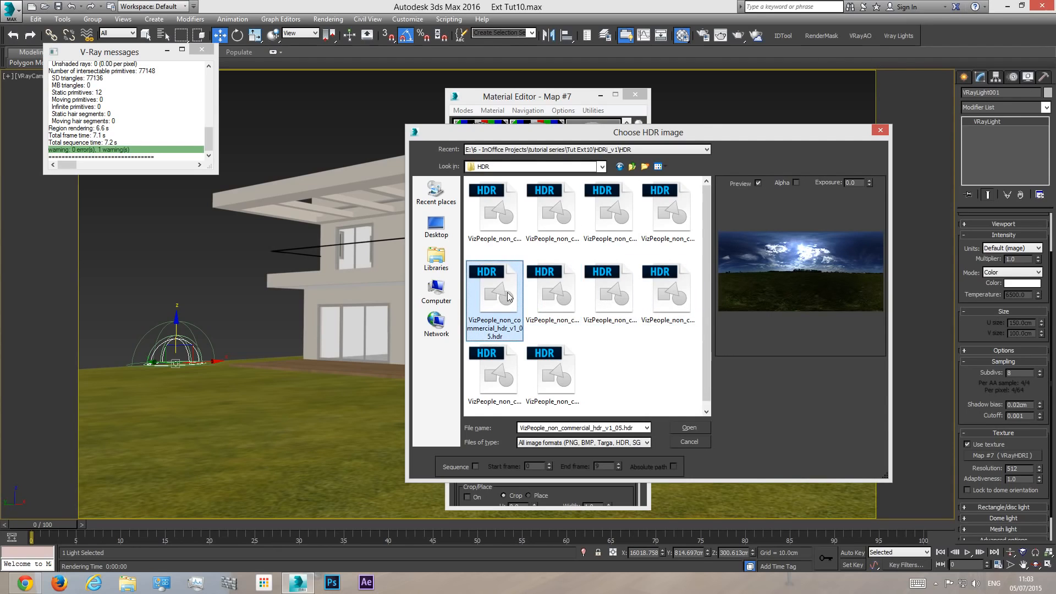
left_click(697, 428)
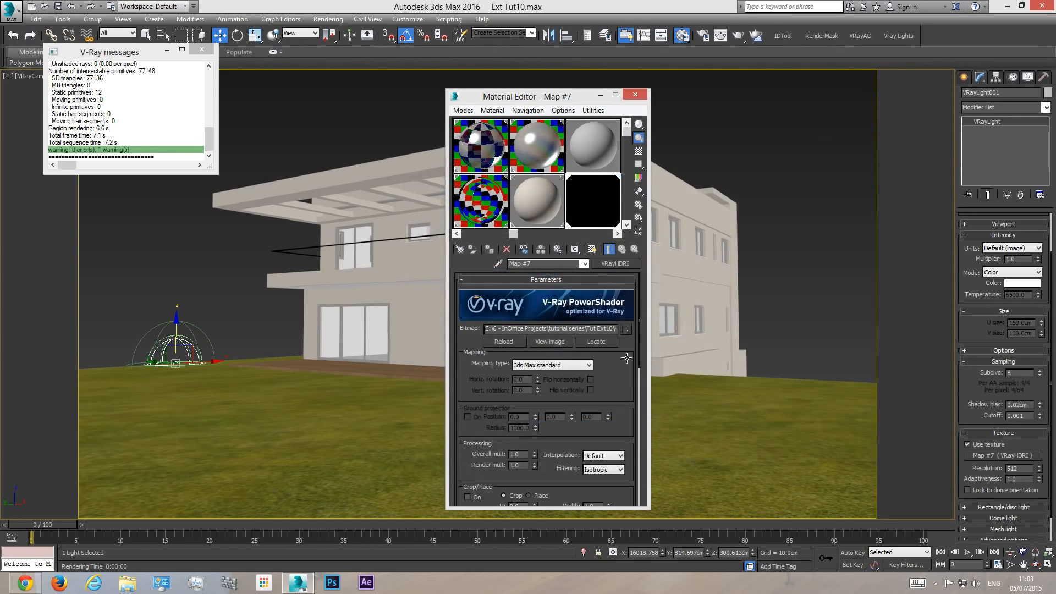
- View the sky map enlarged and set its mapping type to Spherical
double_click(593, 203)
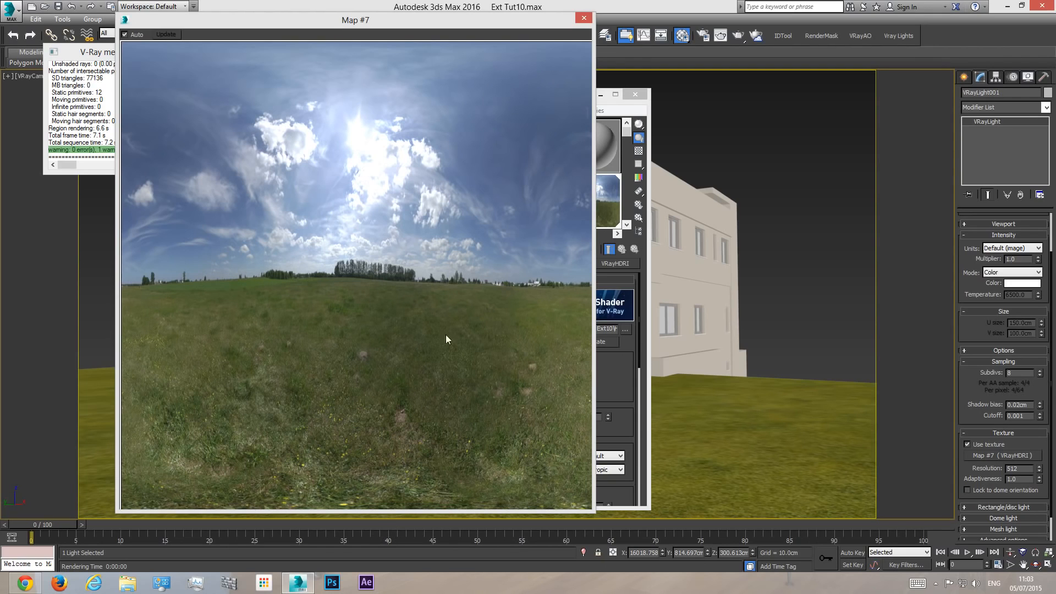
left_click(584, 17)
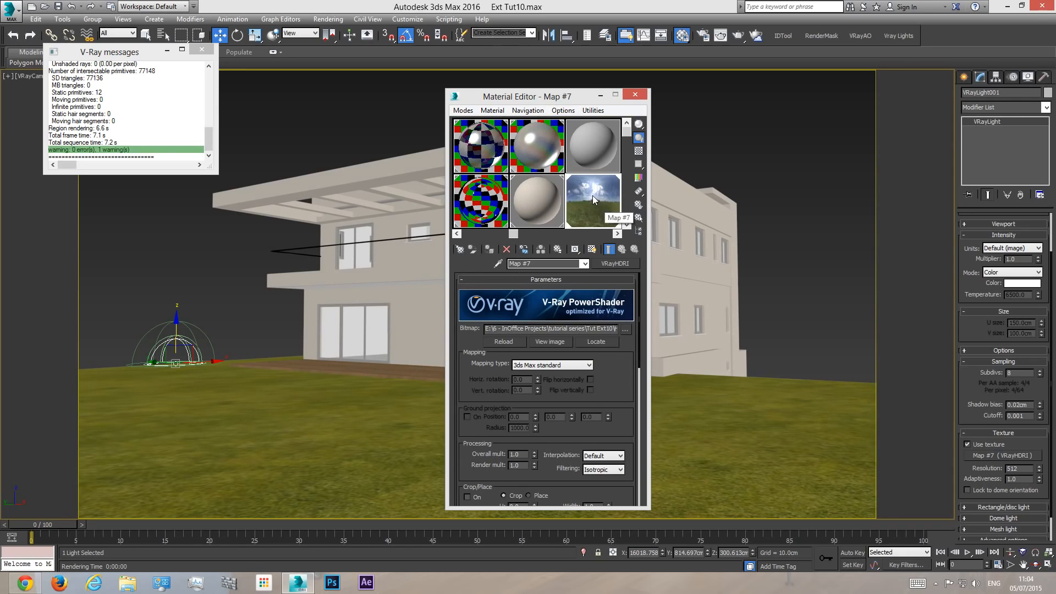
left_click(546, 366)
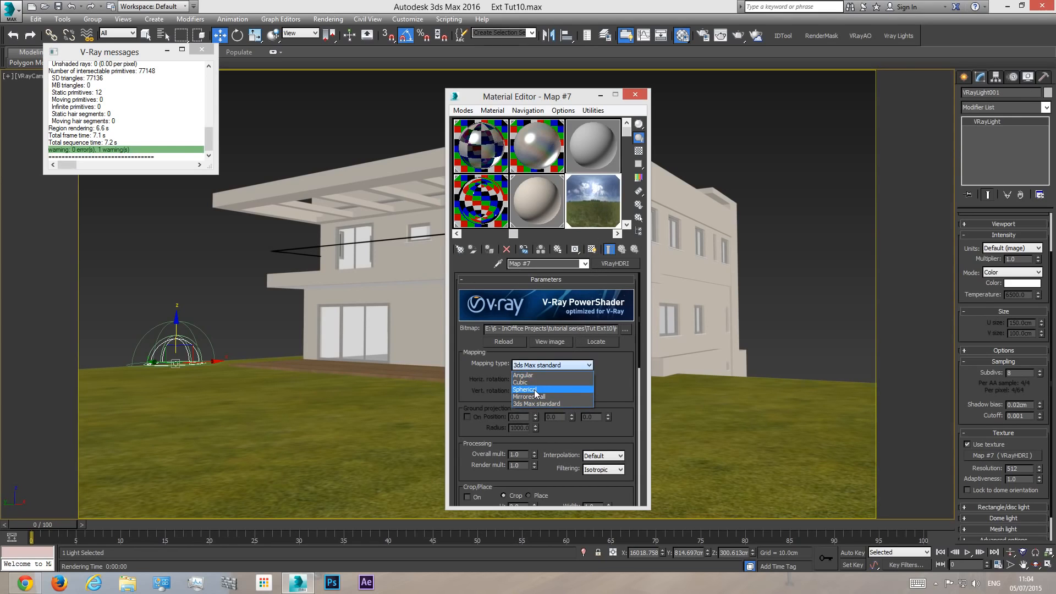
left_click(536, 391)
- Try a horizontal rotation of about 127 on the sky map beside its enlarged preview and reset it to 0
double_click(586, 204)
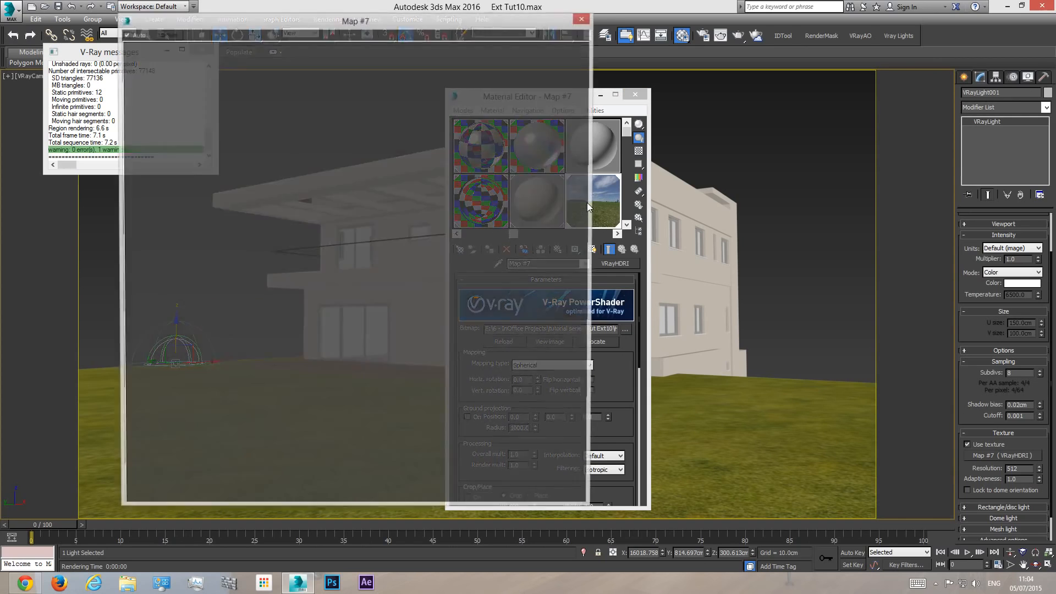
left_click_drag(516, 21, 442, 25)
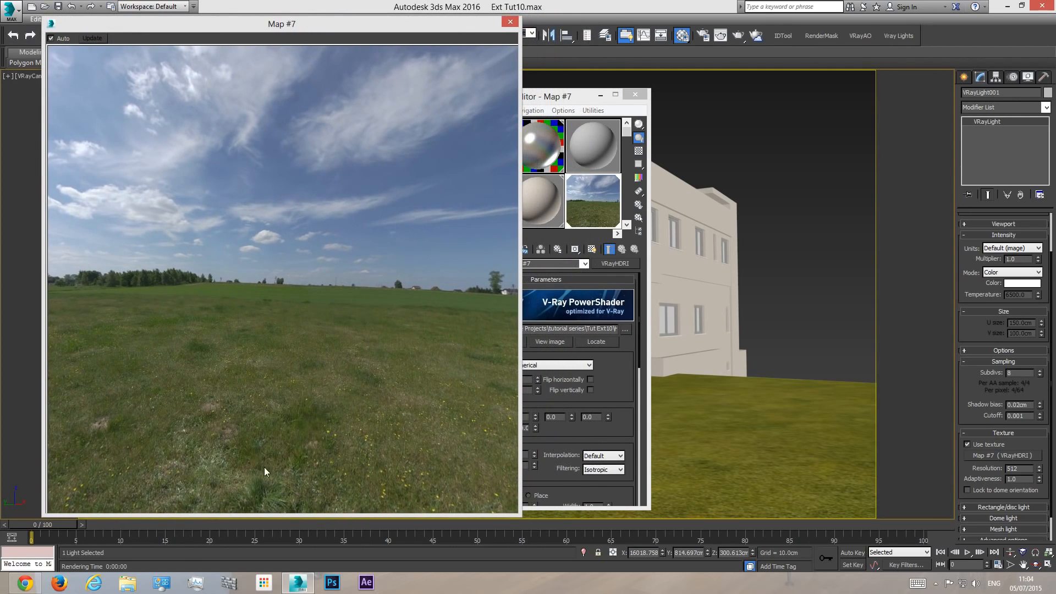
left_click_drag(565, 97, 761, 100)
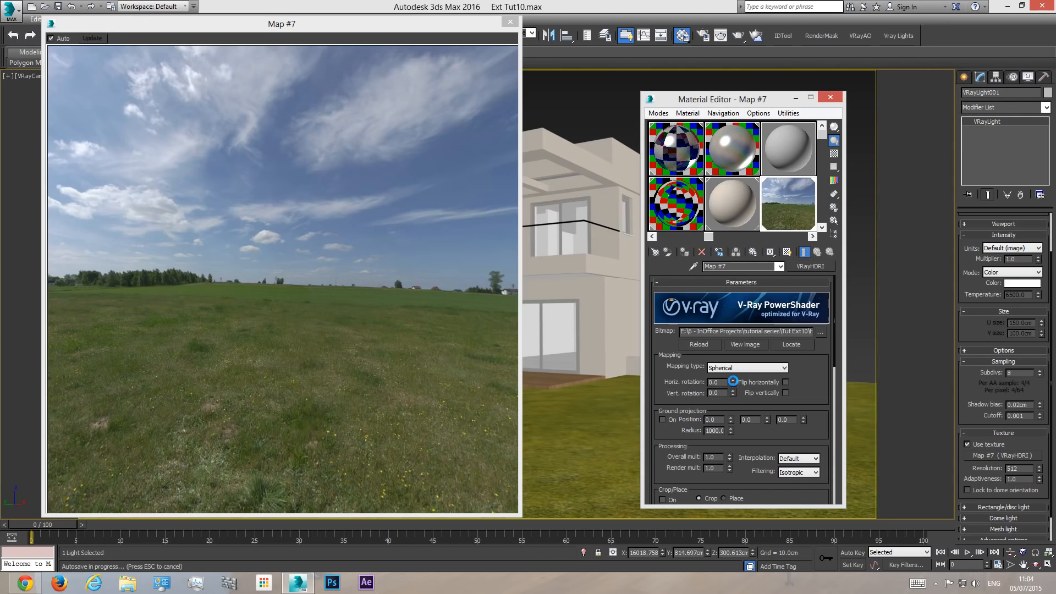
left_click_drag(734, 380, 727, 308)
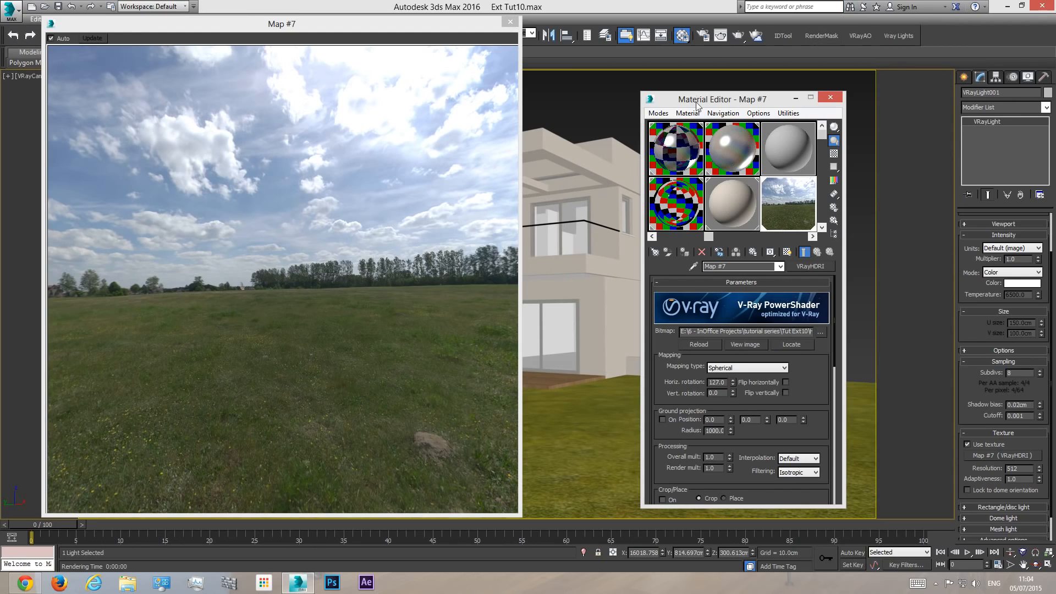
double_click(717, 382)
type("0")
key("Return")
left_click(510, 22)
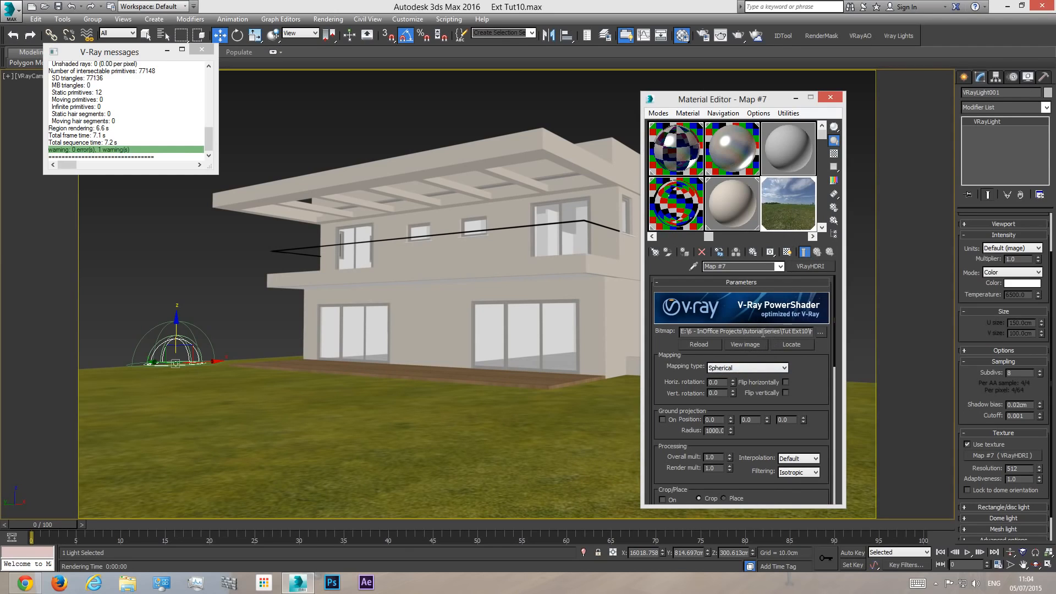
- Review the mapping type options, keep Spherical and check the enlarged preview of the sky map
left_click(728, 368)
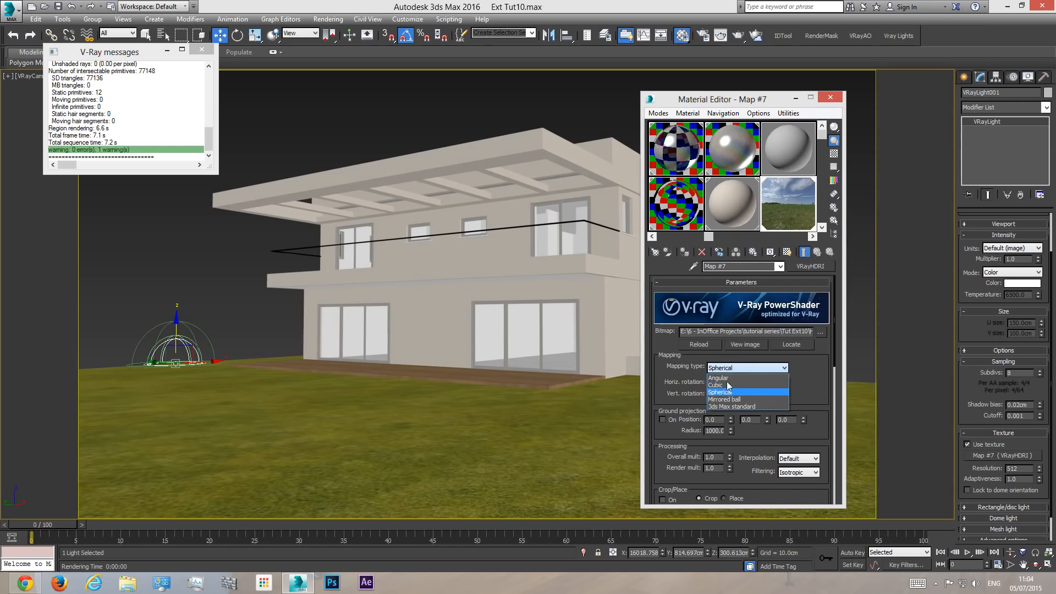
left_click(729, 392)
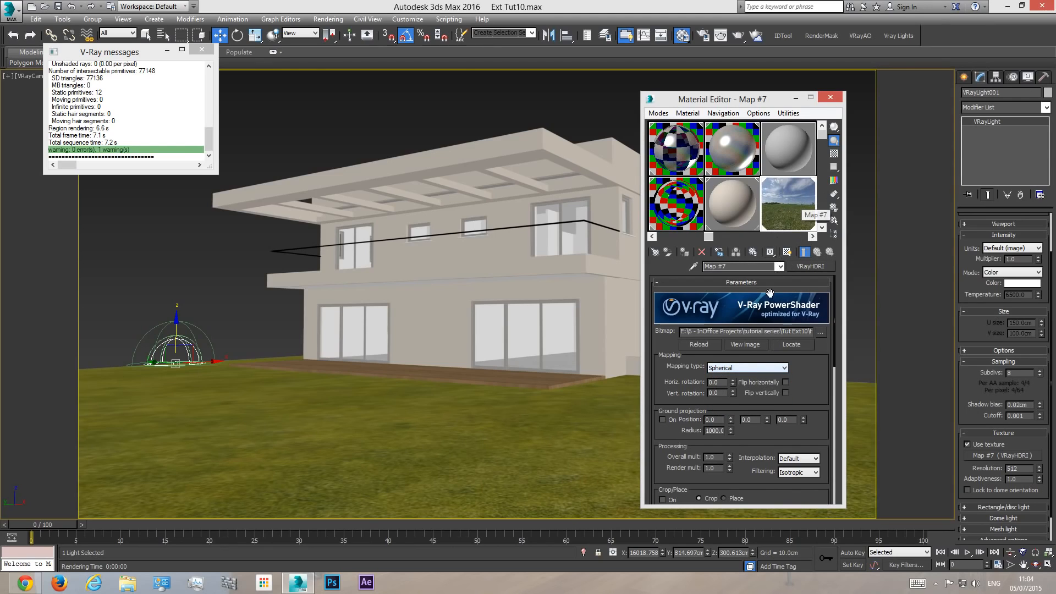
left_click(724, 369)
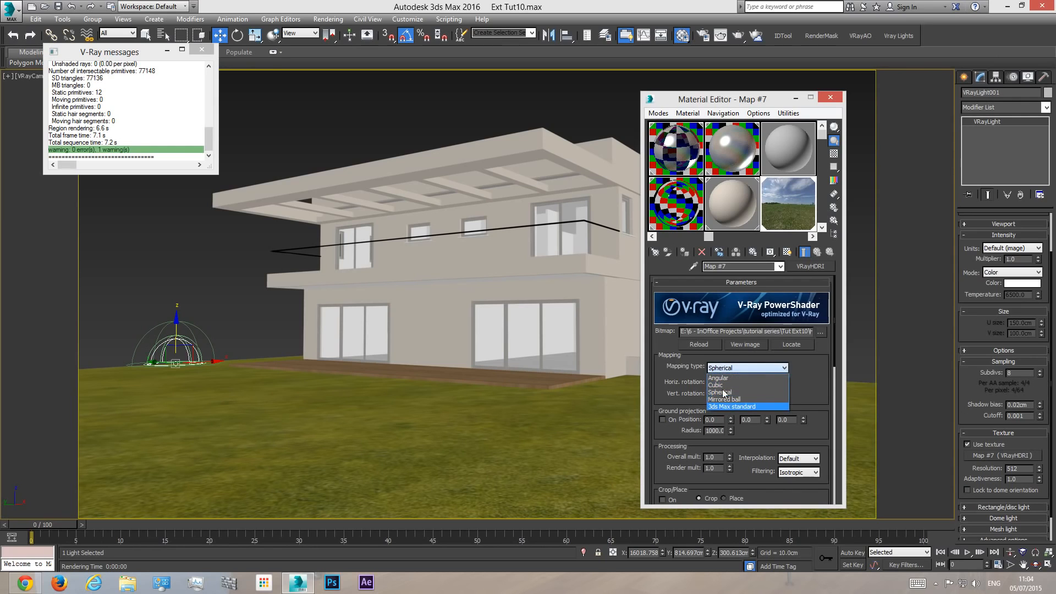
left_click(788, 220)
double_click(788, 220)
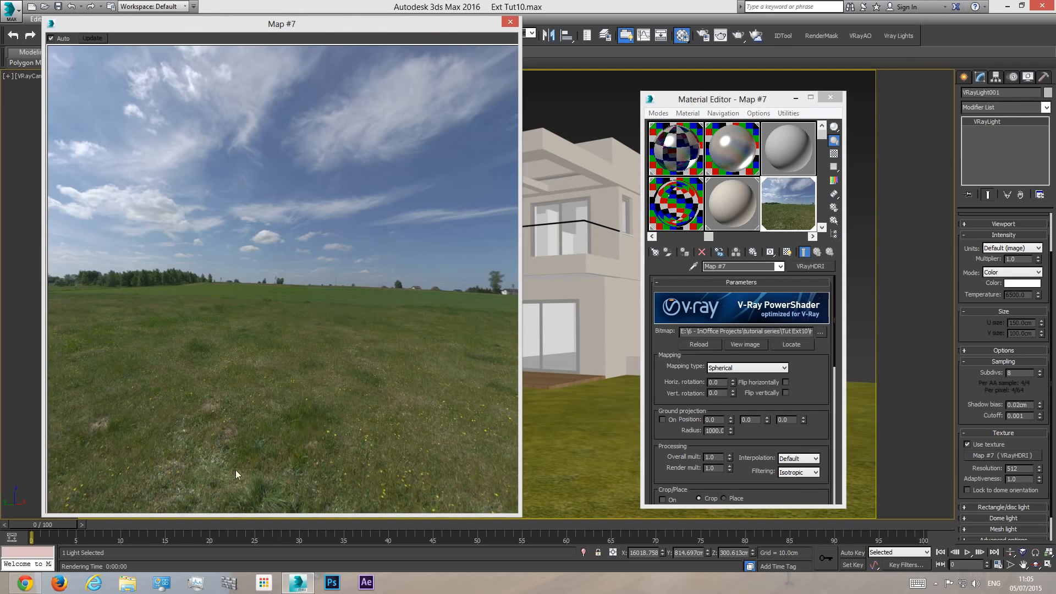
left_click(510, 21)
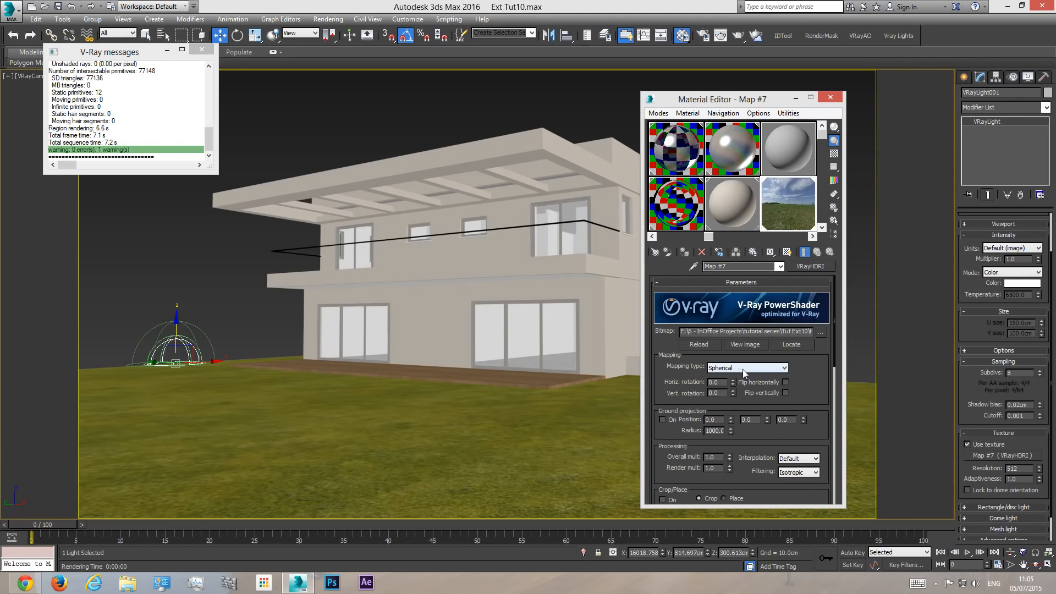
- Close the Material Editor and run a short test render of the camera view with the HDRI dome light
left_click(831, 98)
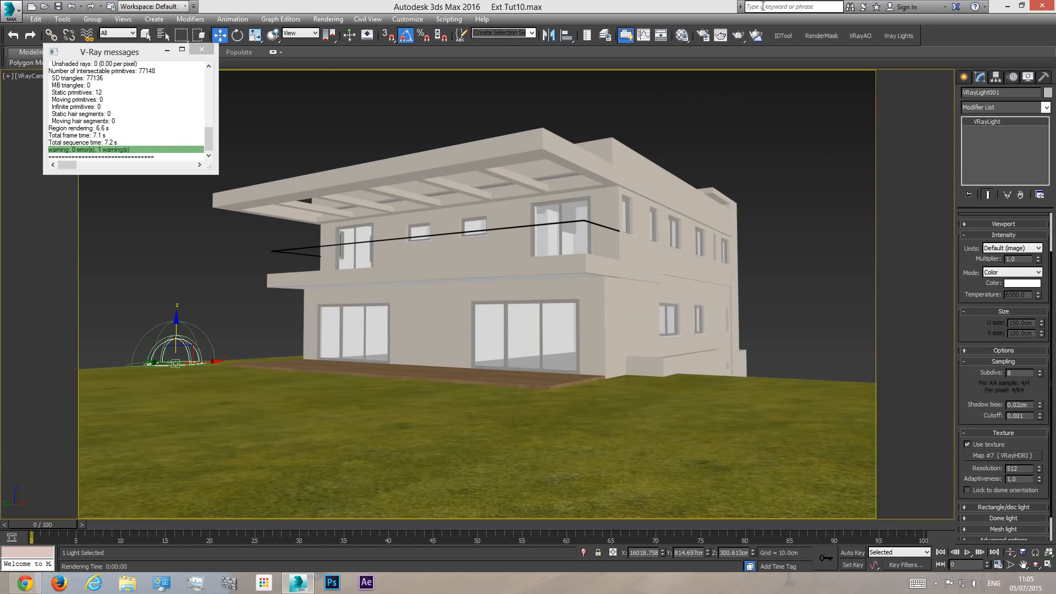
left_click(737, 38)
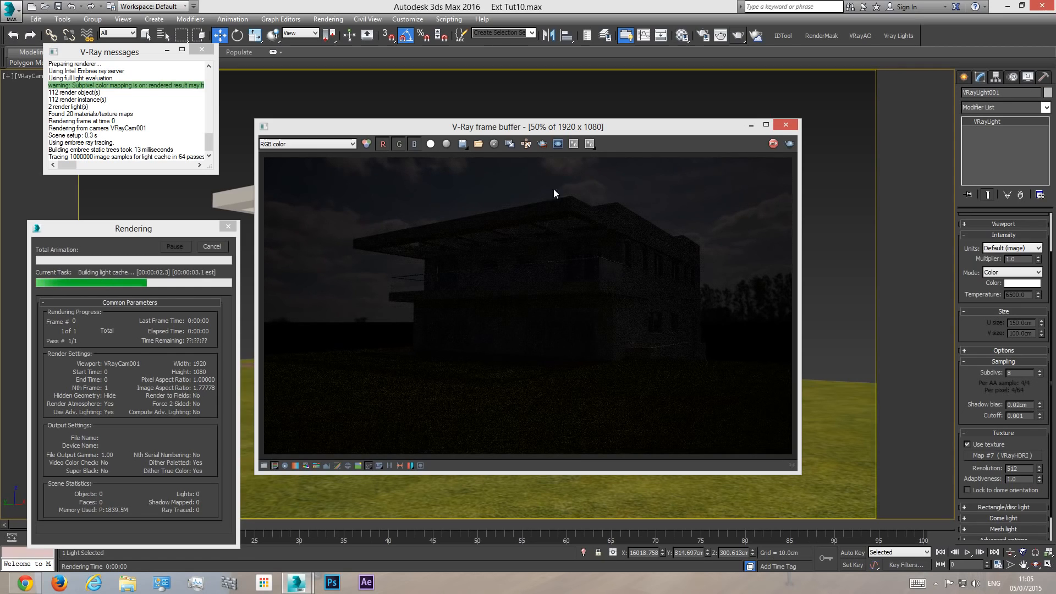
left_click(205, 249)
left_click(785, 125)
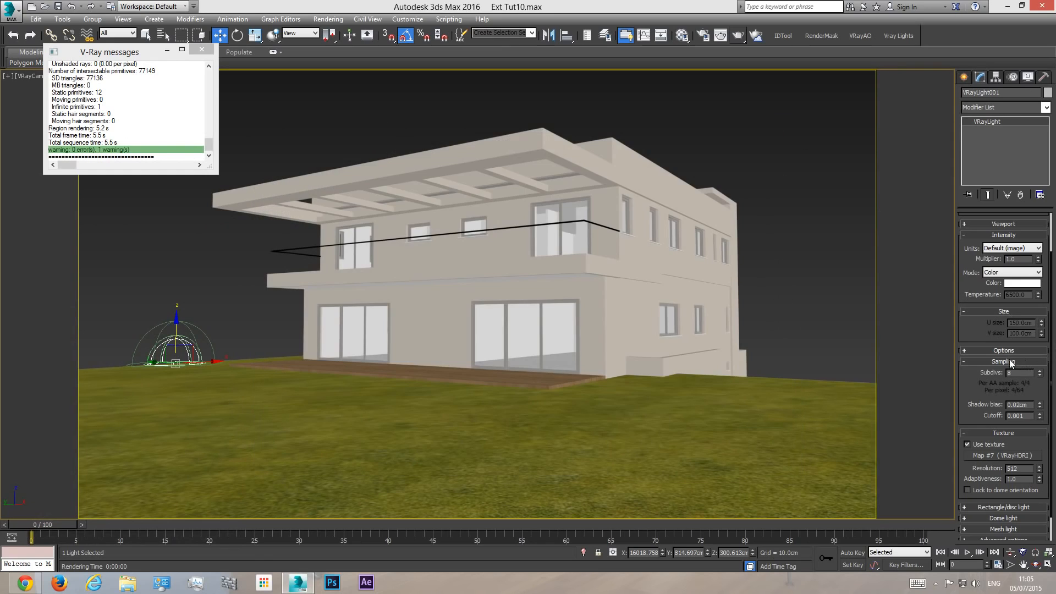
- Set the dome light's intensity multiplier to 30
scroll(984, 363, "up", 2)
mouse_move(981, 430)
left_mouse_down()
mouse_move(983, 417)
mouse_move(978, 444)
left_mouse_up()
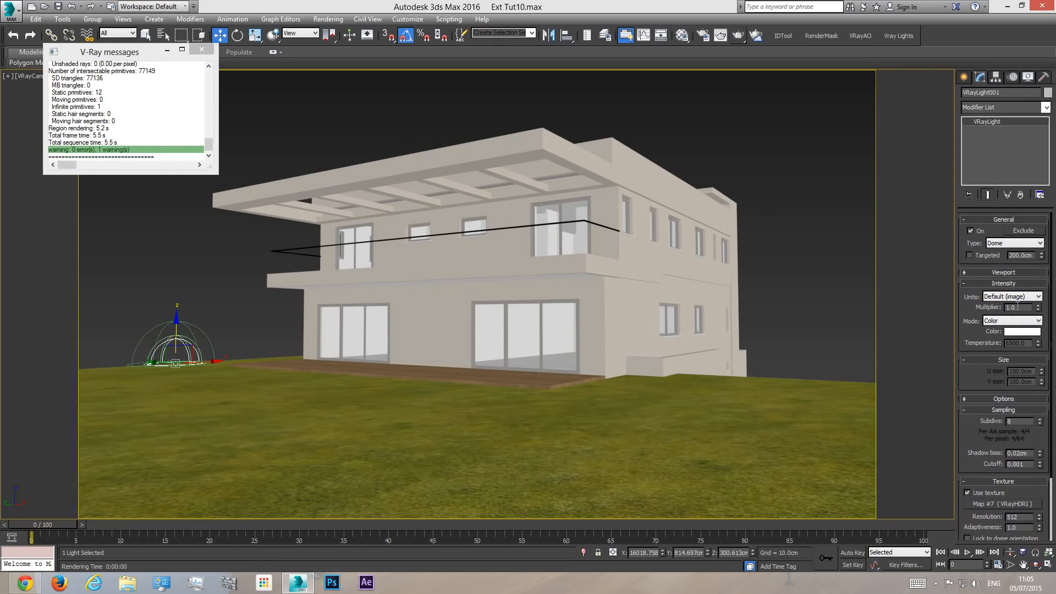
double_click(1022, 307)
key("Return")
- Test-render the camera view twice with the brighter dome light, cancelling each render and closing the frame buffer
left_click(737, 35)
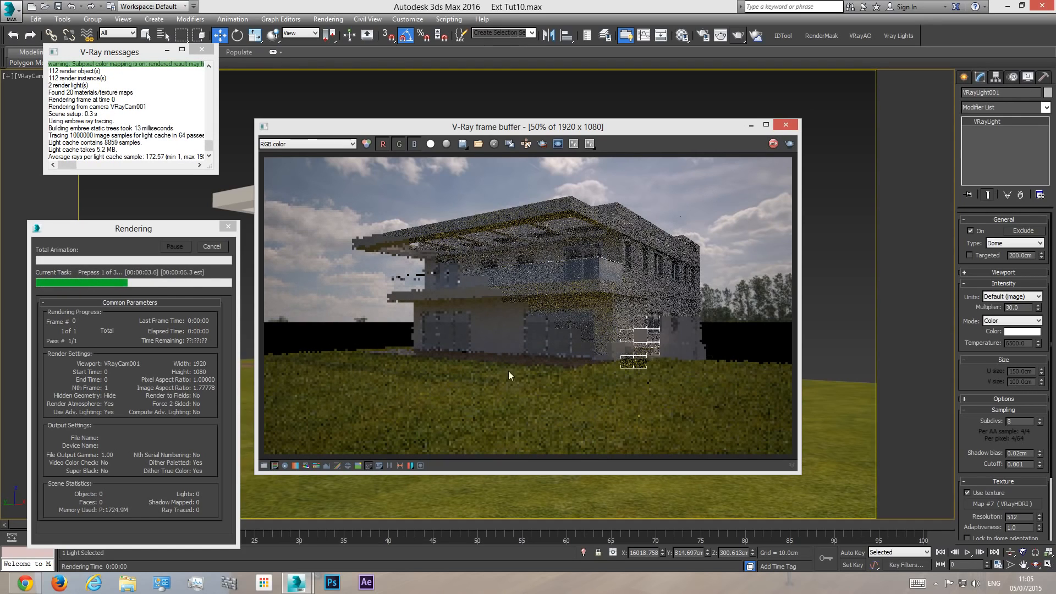
left_click(212, 247)
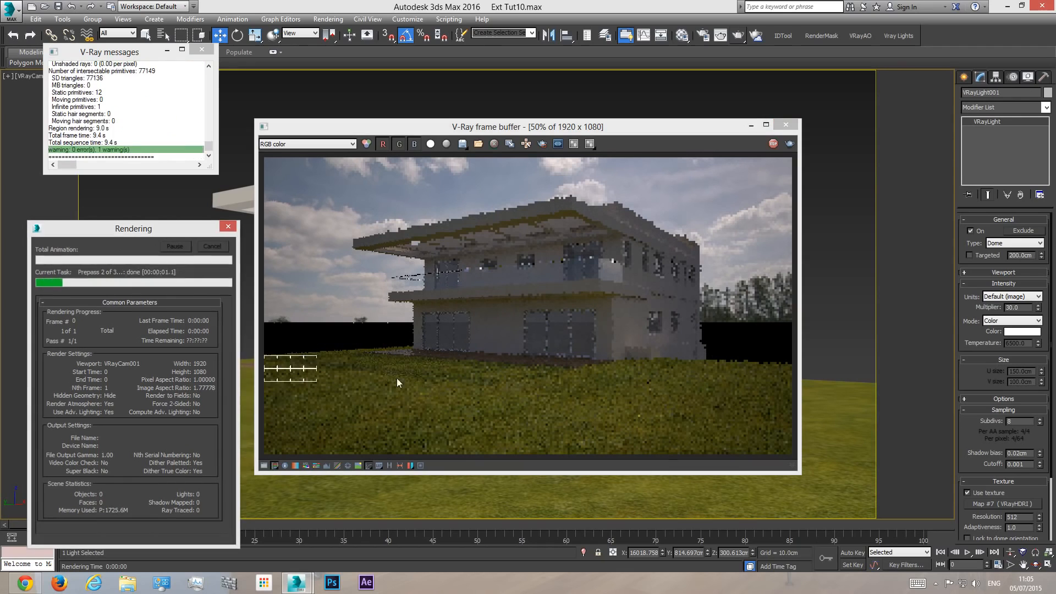
left_click(791, 126)
left_click(202, 49)
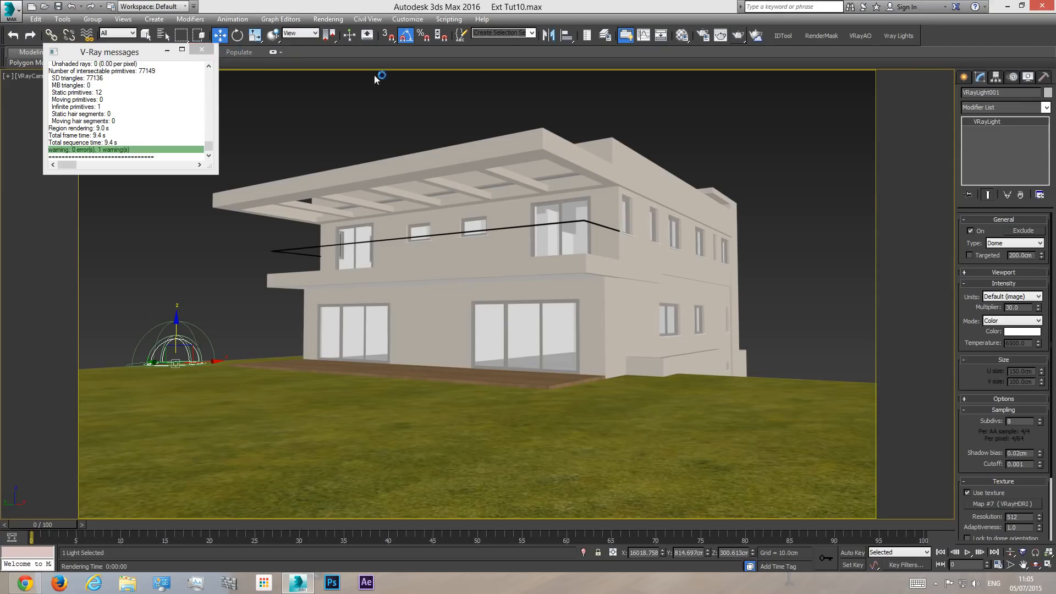
left_click(737, 39)
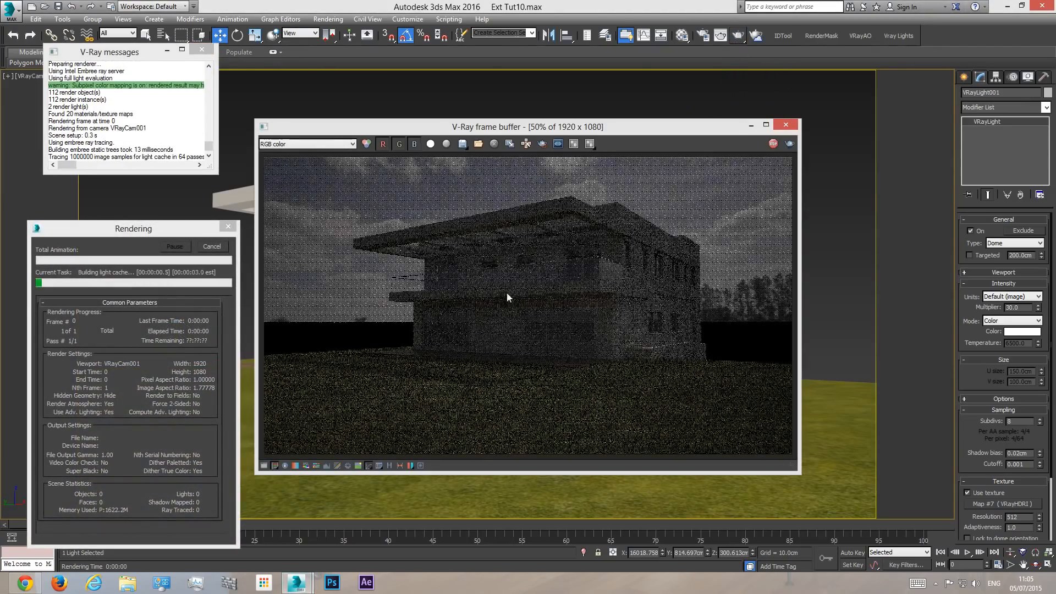
left_click(791, 124)
- Change the production renderer in Render Setup to V-Ray RT 3.20.02
left_click(704, 40)
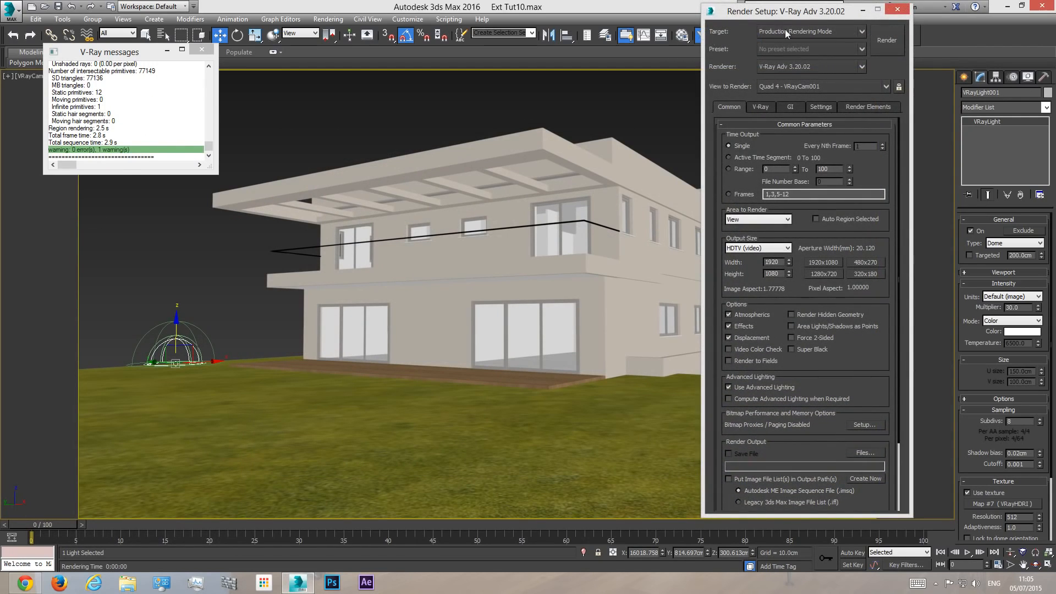
left_click(902, 8)
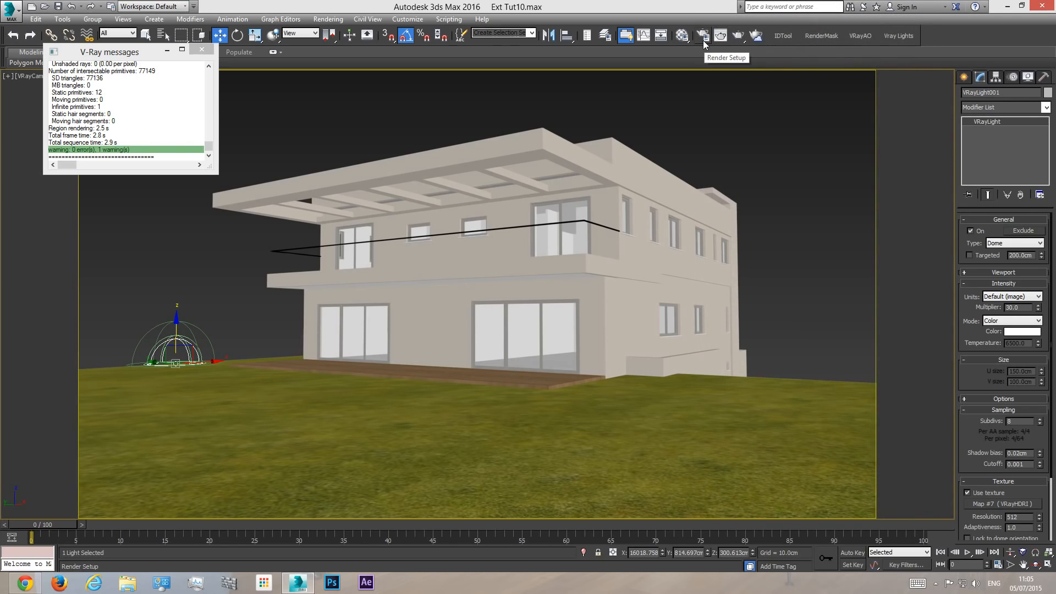
left_click(707, 39)
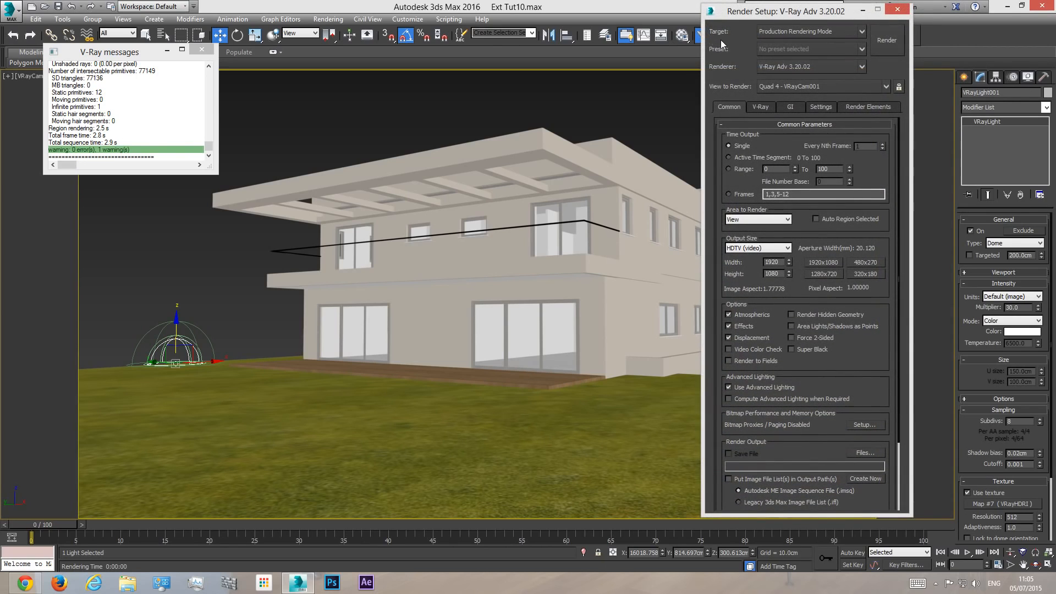
left_click(787, 66)
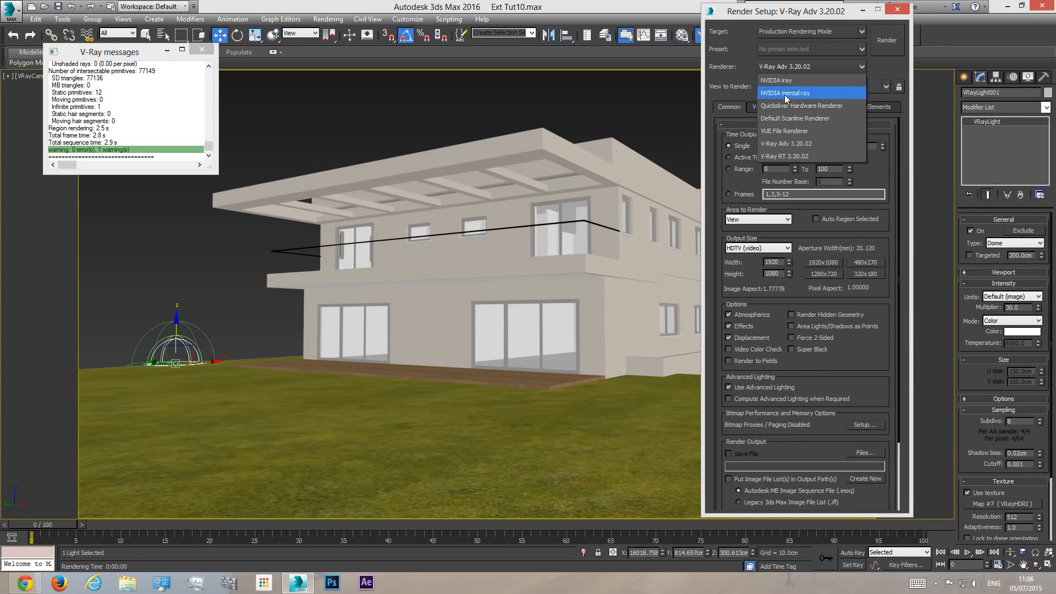
left_click(790, 156)
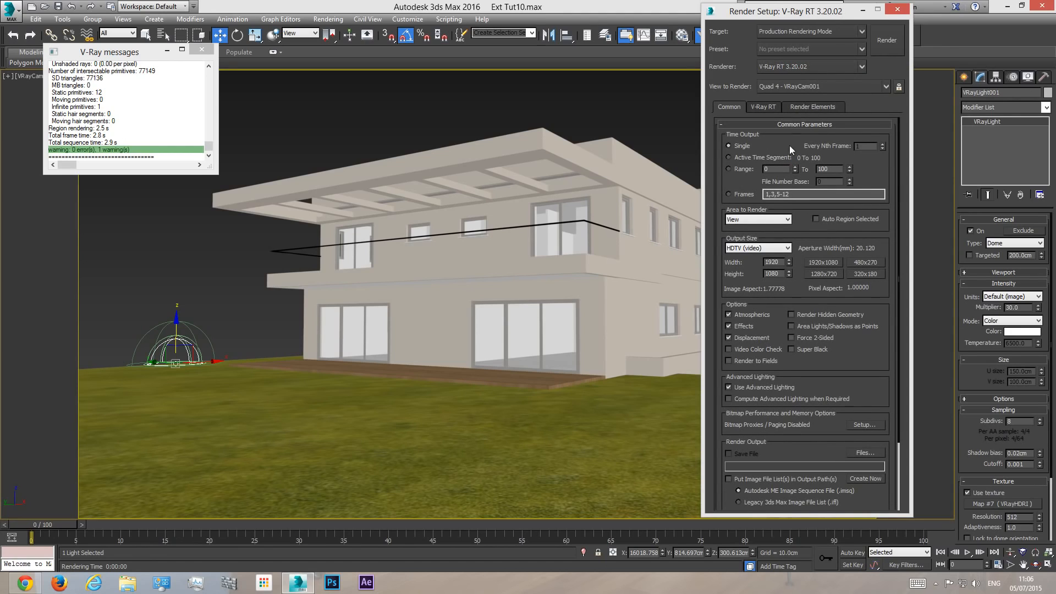
- Test-render the camera view with V-Ray RT, allowing V-Ray Standalone through the firewall, then cancel the render and close the frame buffer
left_click(885, 45)
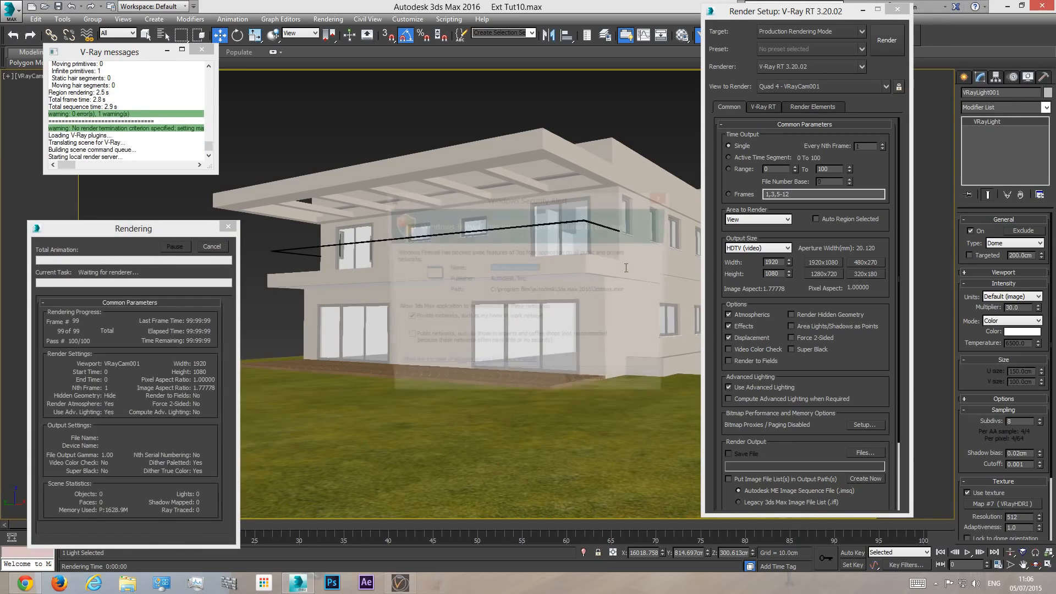
left_click(590, 388)
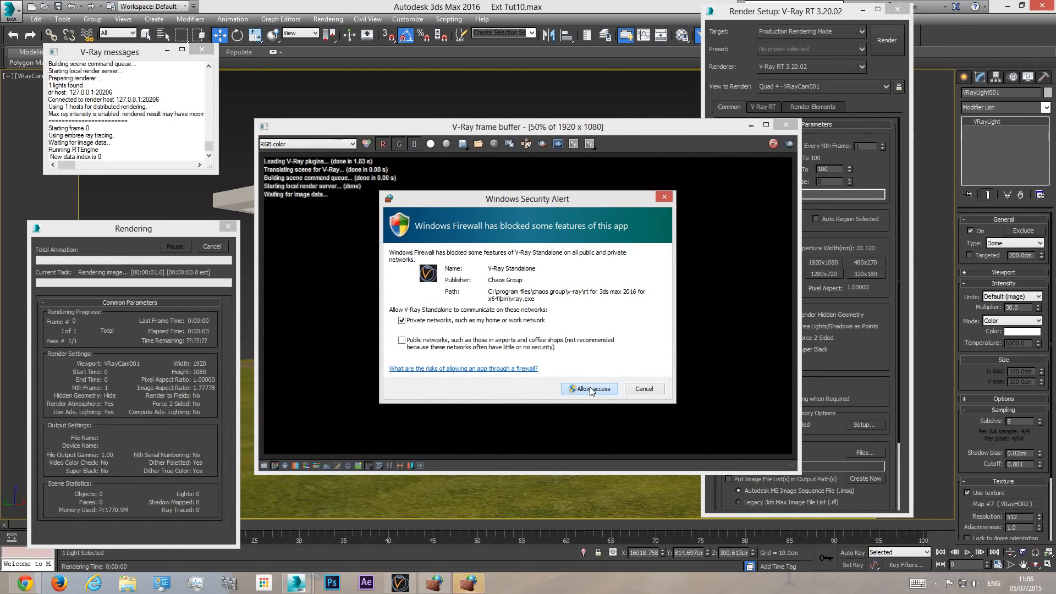
left_click(589, 388)
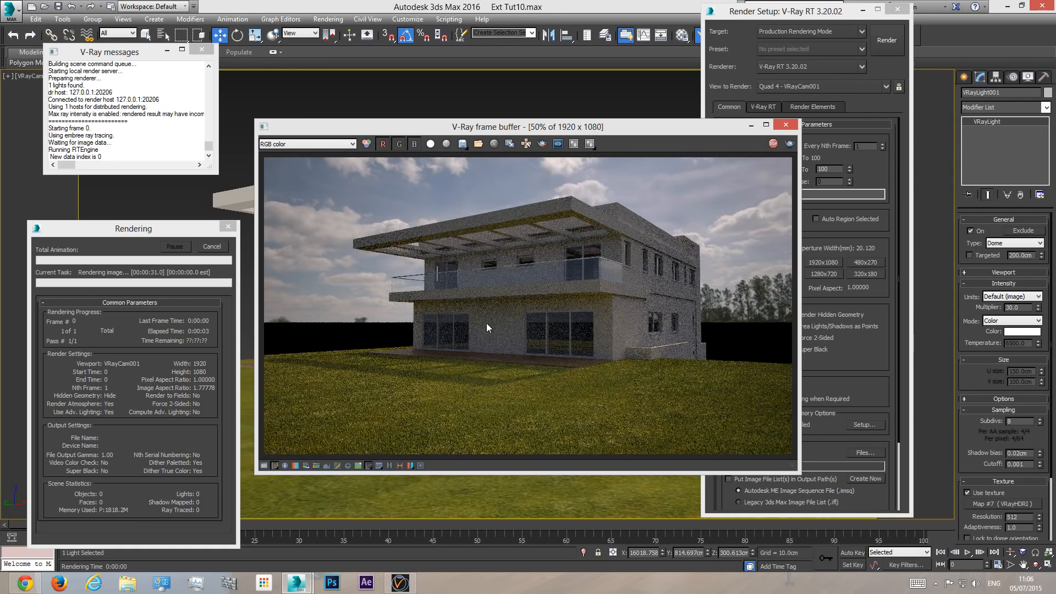
left_click_drag(679, 135, 556, 275)
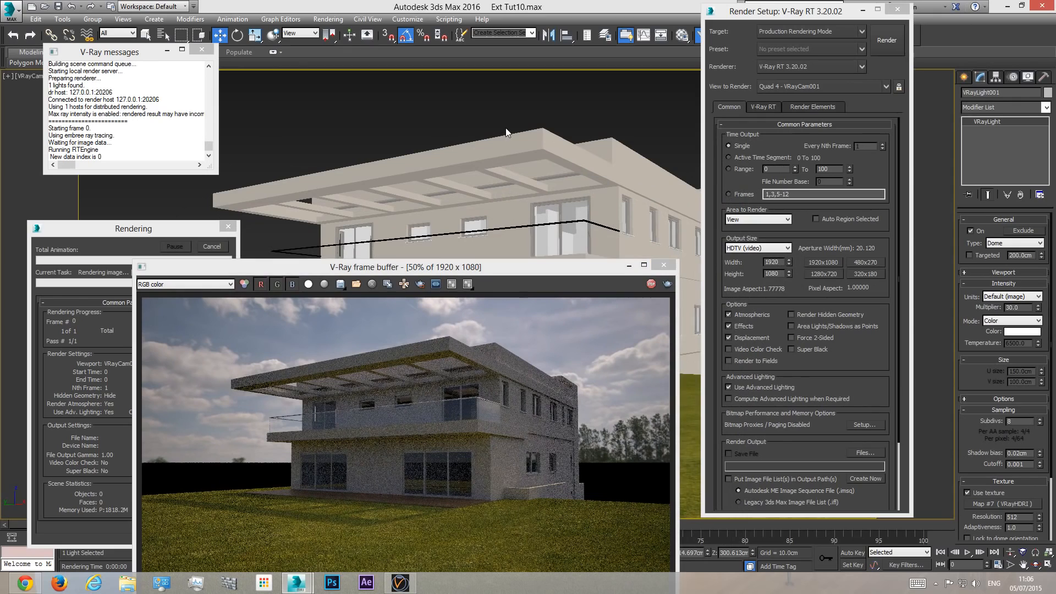
left_click(218, 246)
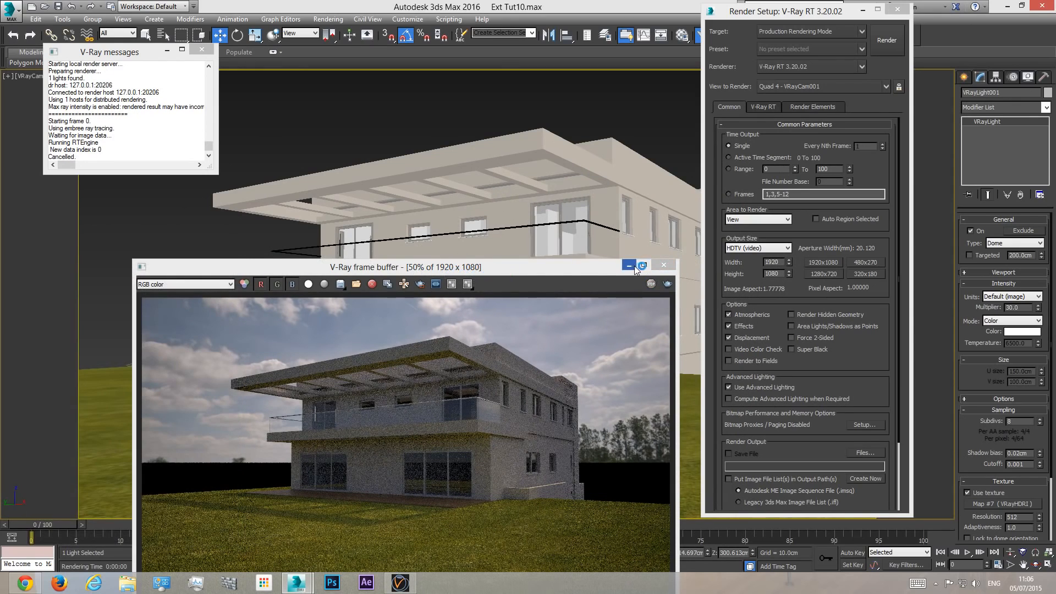
left_click(663, 265)
left_click(514, 106)
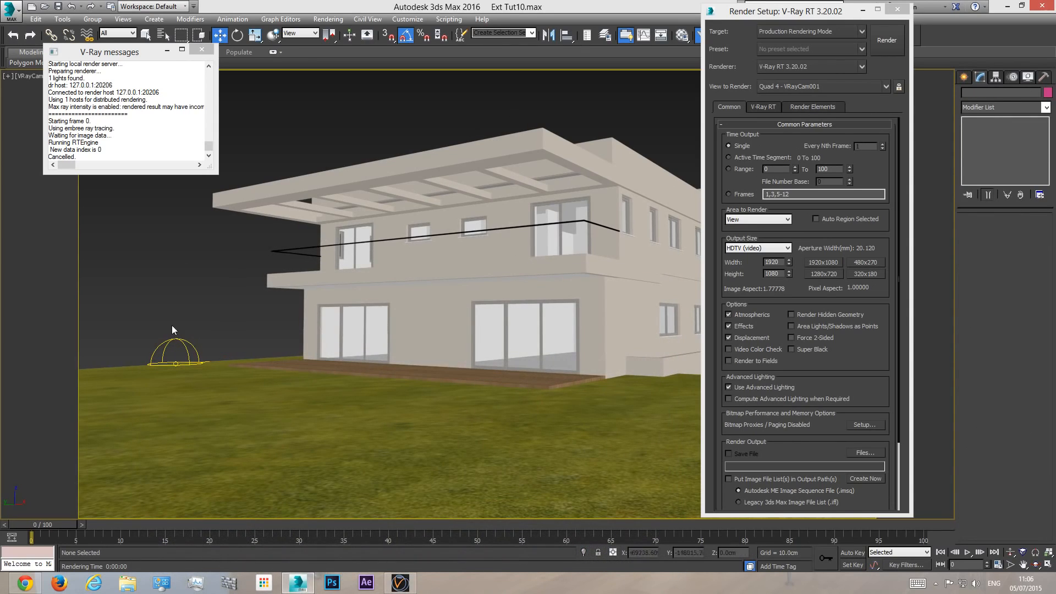
- Open an enlarged preview of the HDRI sky map in the Material Editor and set its horizontal rotation to 90
left_click(682, 34)
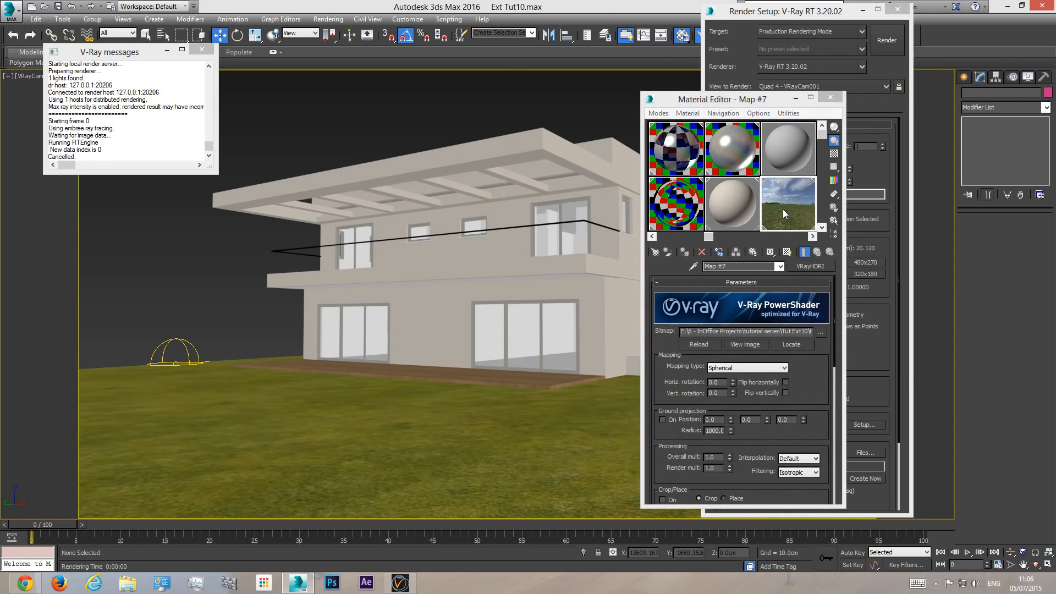
double_click(785, 214)
left_click(718, 382)
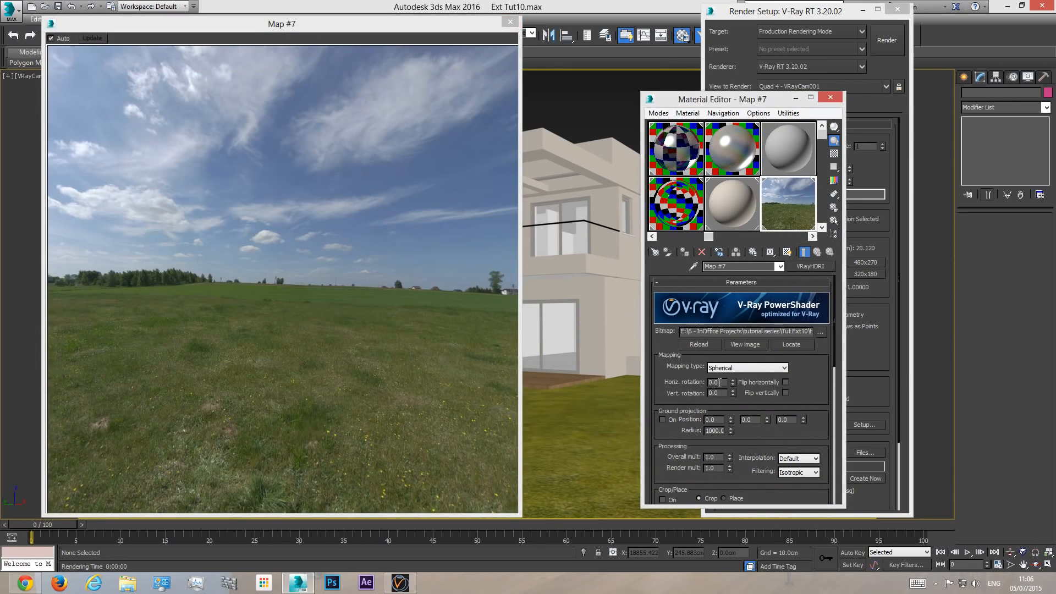
type("90")
key("Return")
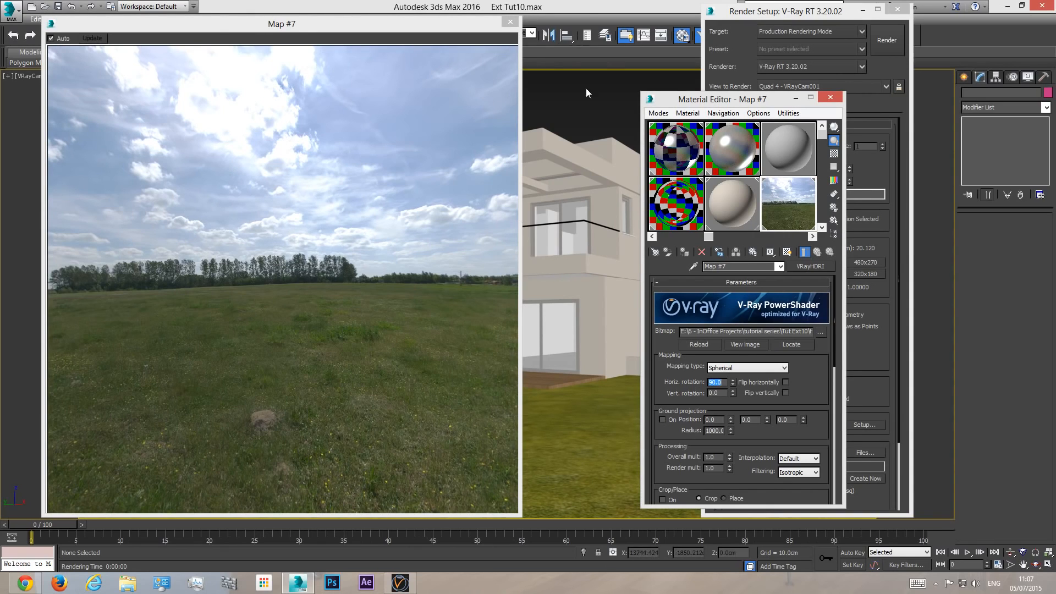
- Test-render the camera view with the sky rotated to 90, cancel the render and close the frame buffer
left_click(633, 2)
left_click(877, 44)
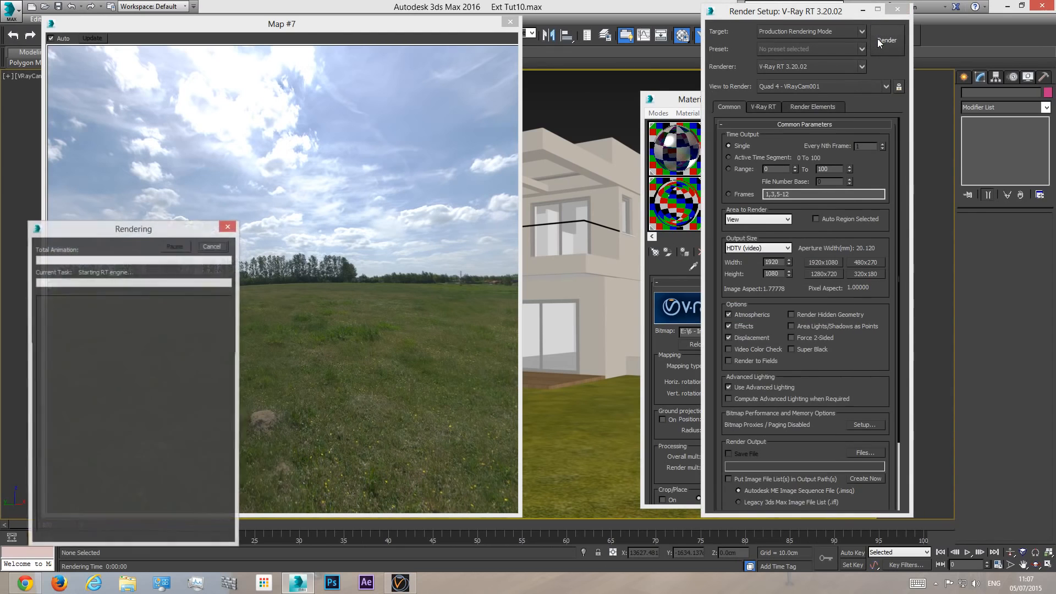
left_click_drag(522, 266, 571, 159)
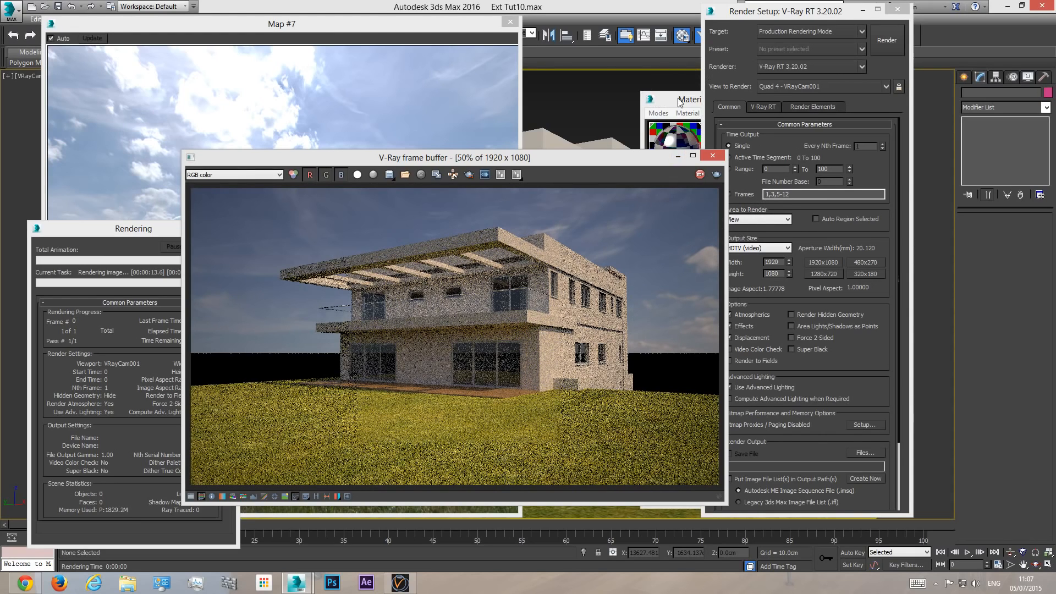
left_click(160, 253)
left_click(211, 247)
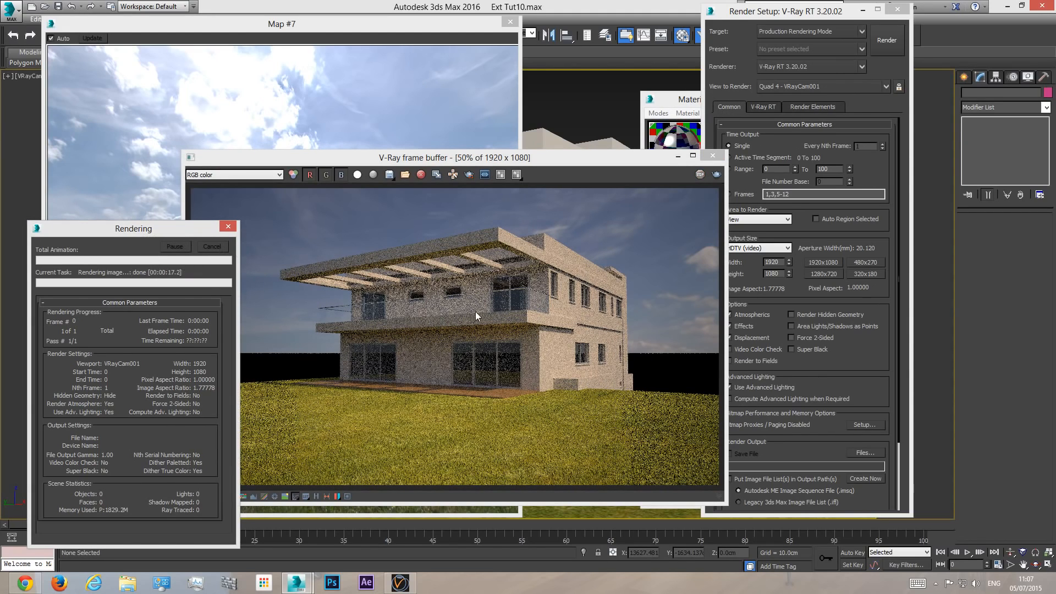
left_click(712, 156)
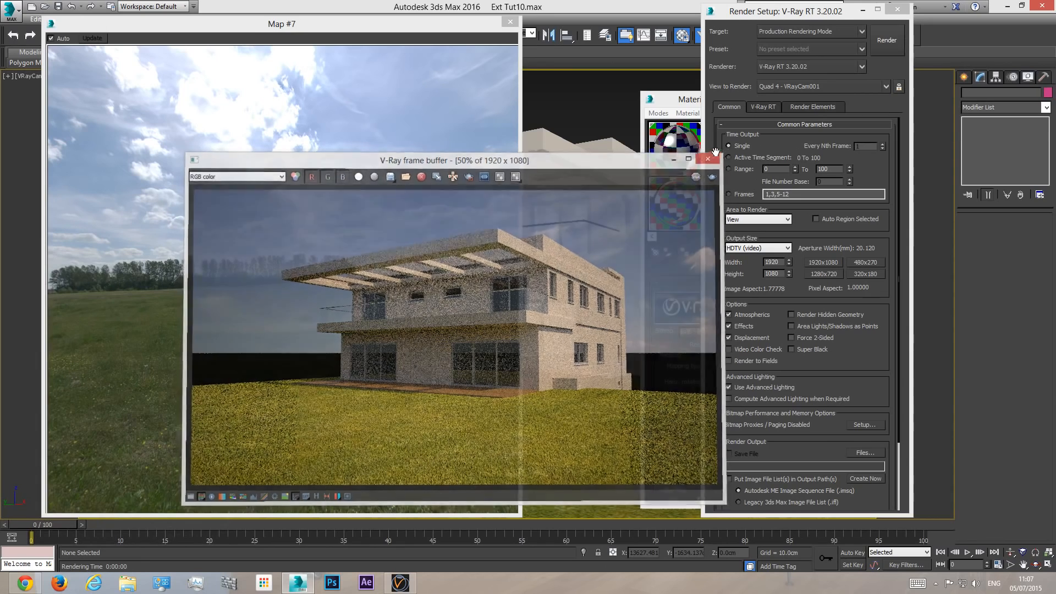
- Close the enlarged map preview and set the HDRI sky map's horizontal rotation to 225
left_click(683, 103)
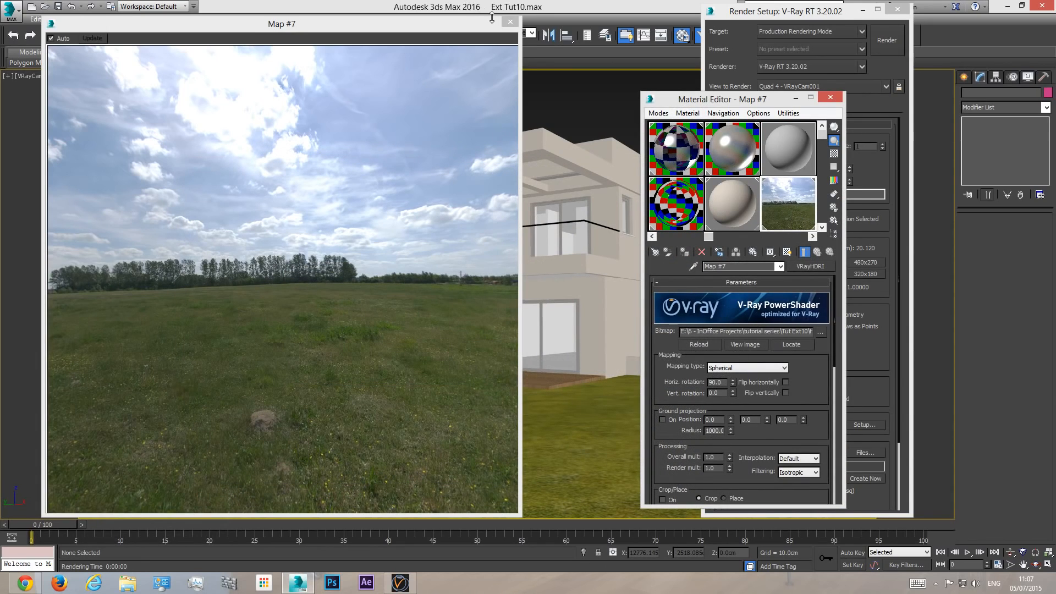
left_click(510, 22)
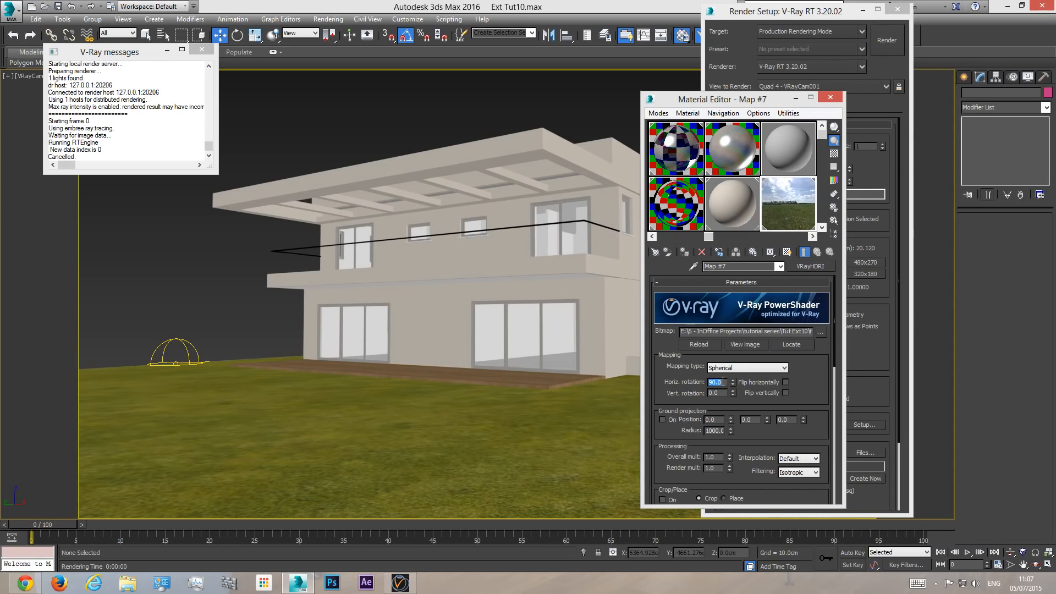
type("225")
key("Return")
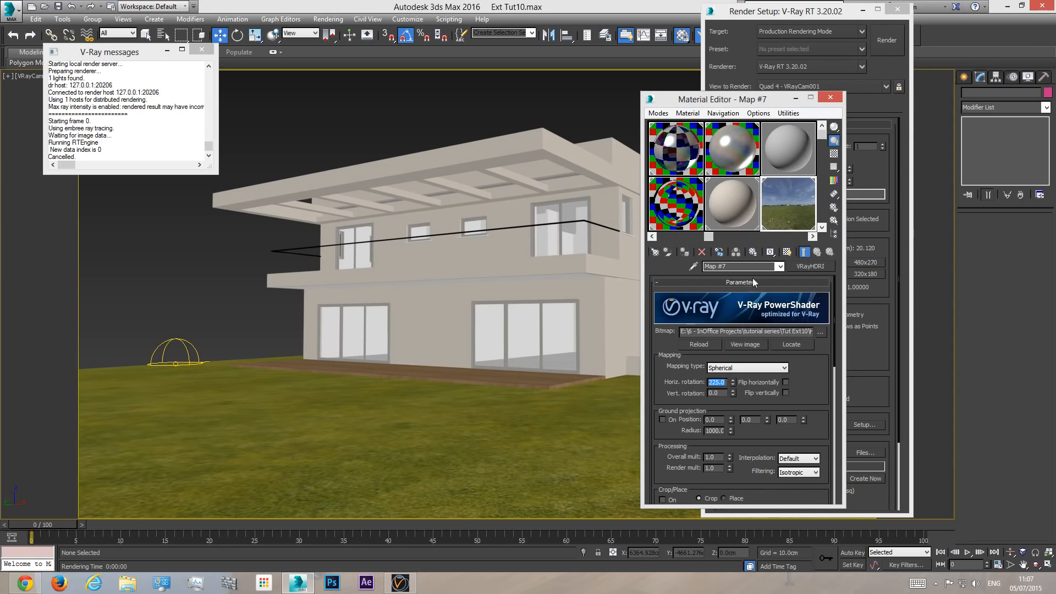
- Test-render the camera view with the sky rotated to 225, cancel it, and close the frame buffer, Render Setup and Material Editor
left_click(887, 40)
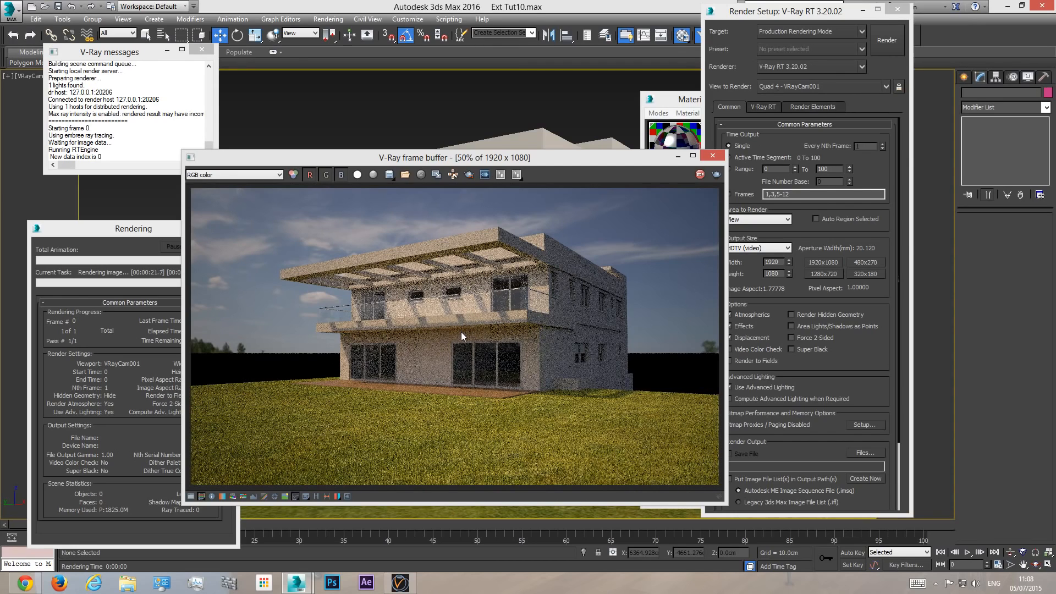
left_click(143, 236)
left_click(212, 248)
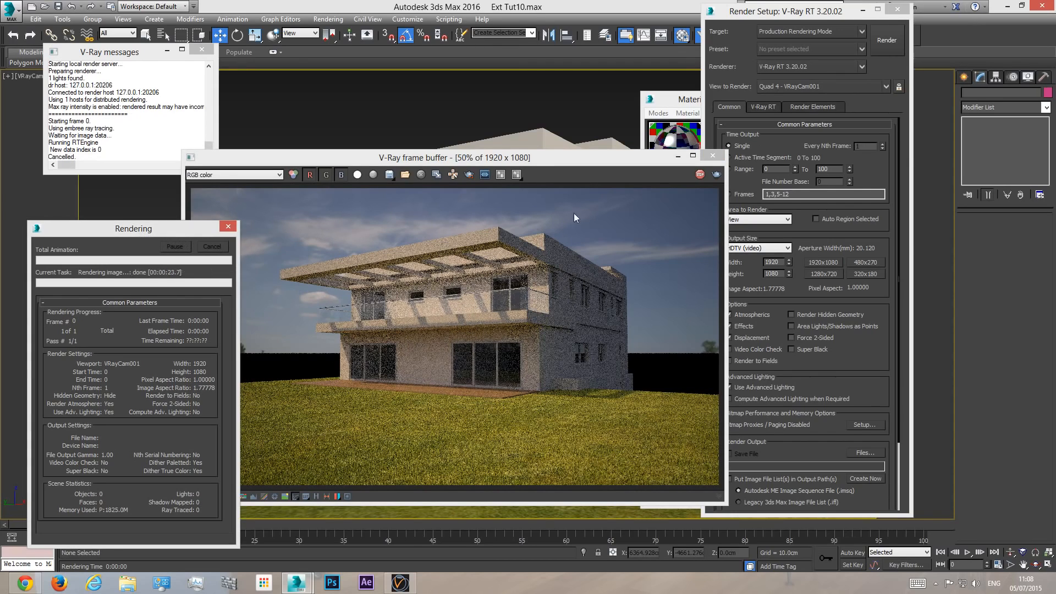
left_click(713, 156)
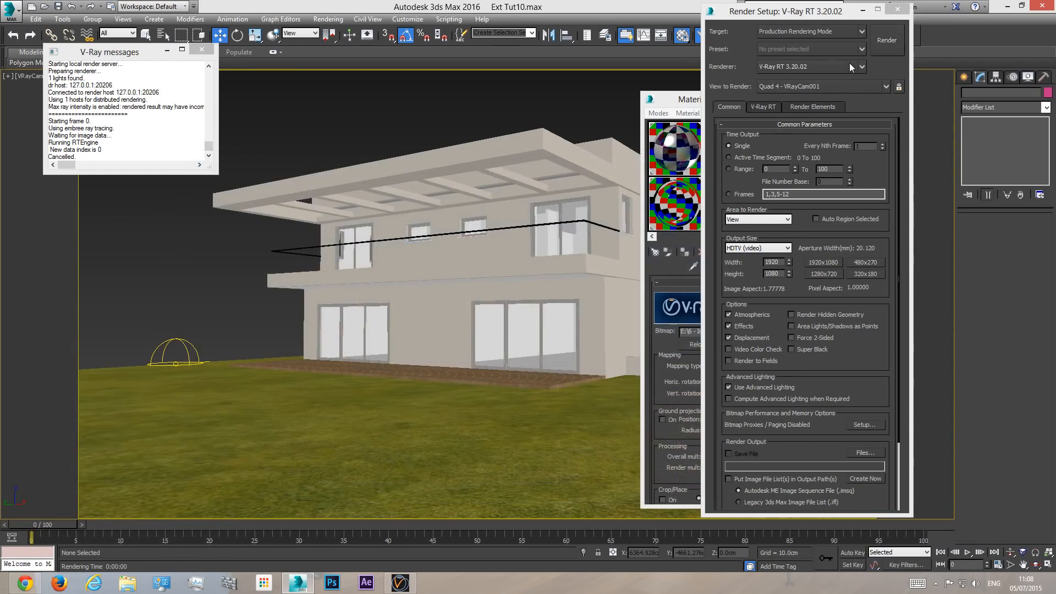
left_click(897, 9)
left_click(830, 98)
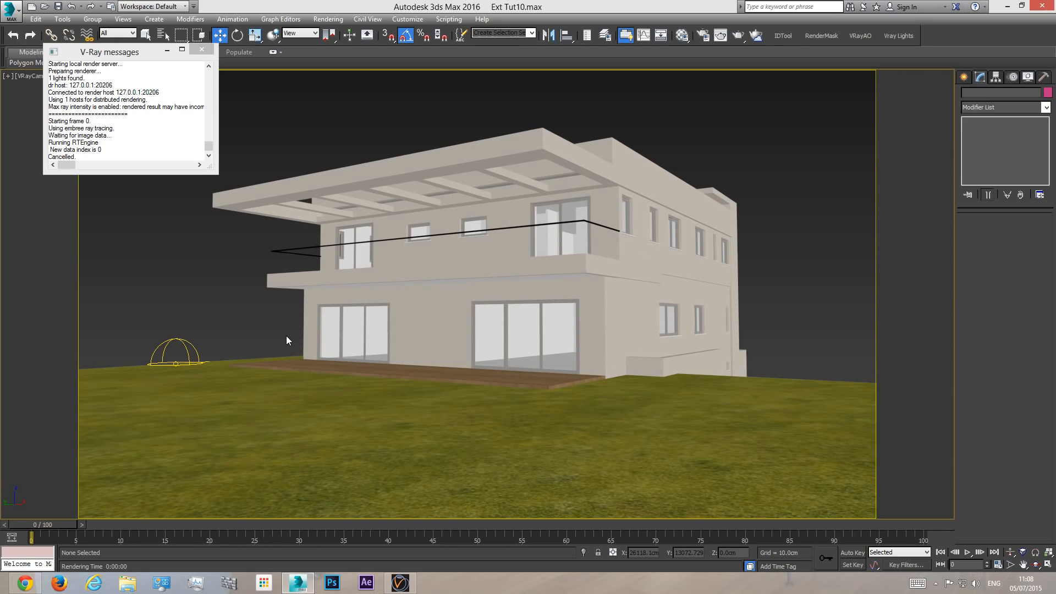
- Examine the house, lawn and wooden deck in the perspective view, and close the V-Ray messages window
key("p")
left_click(1036, 565)
left_click_drag(484, 261, 457, 328)
scroll(471, 297, "down", 5)
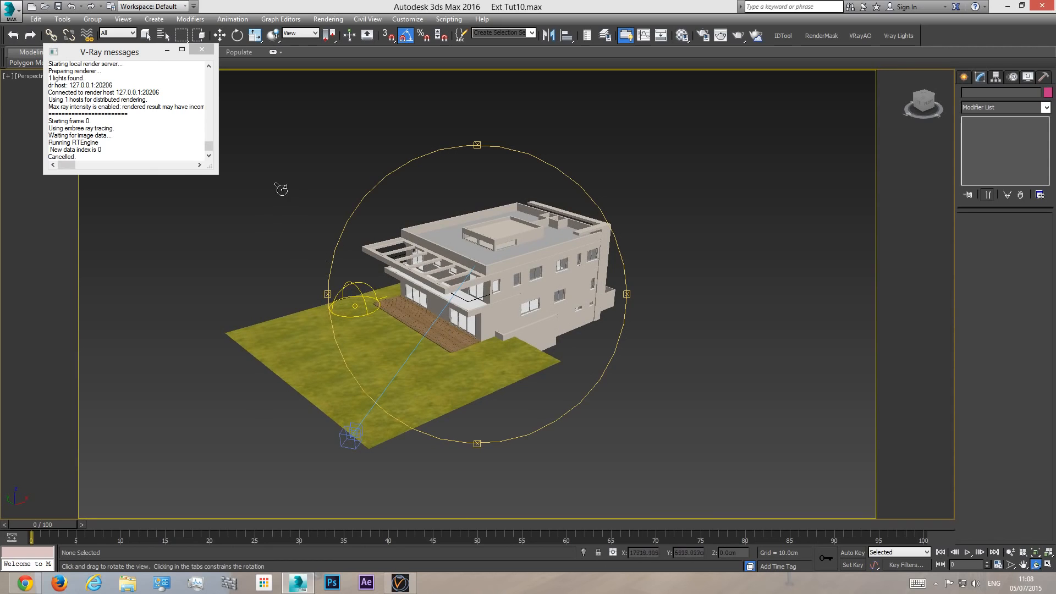
scroll(439, 324, "up", 5)
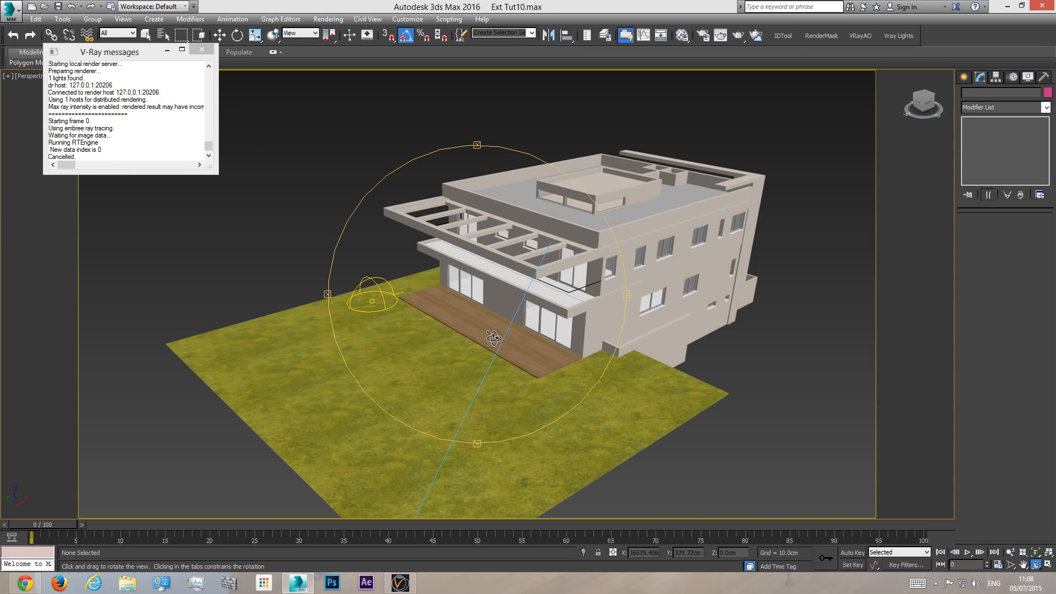
scroll(485, 301, "up", 5)
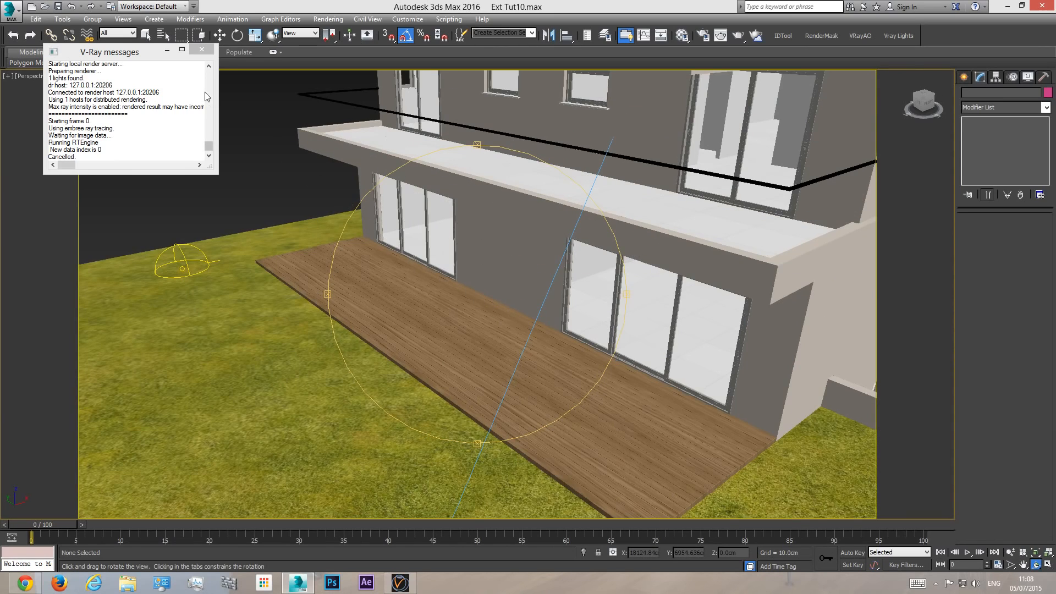
left_click(201, 50)
right_click(247, 187)
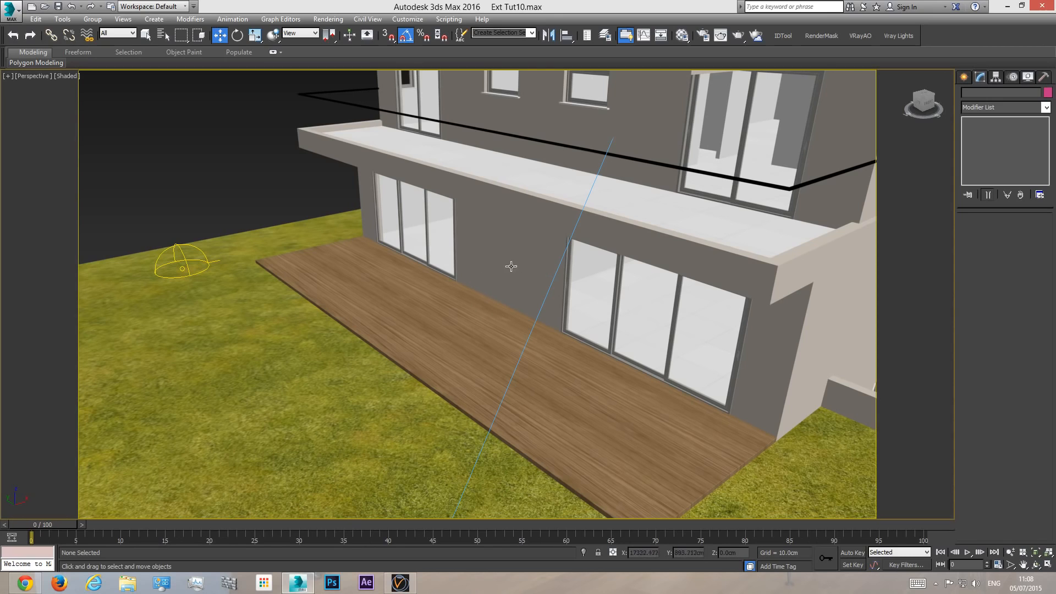
- Check the camera view, and examine the edges of the lawn and the other sides of the house in perspective
key("c")
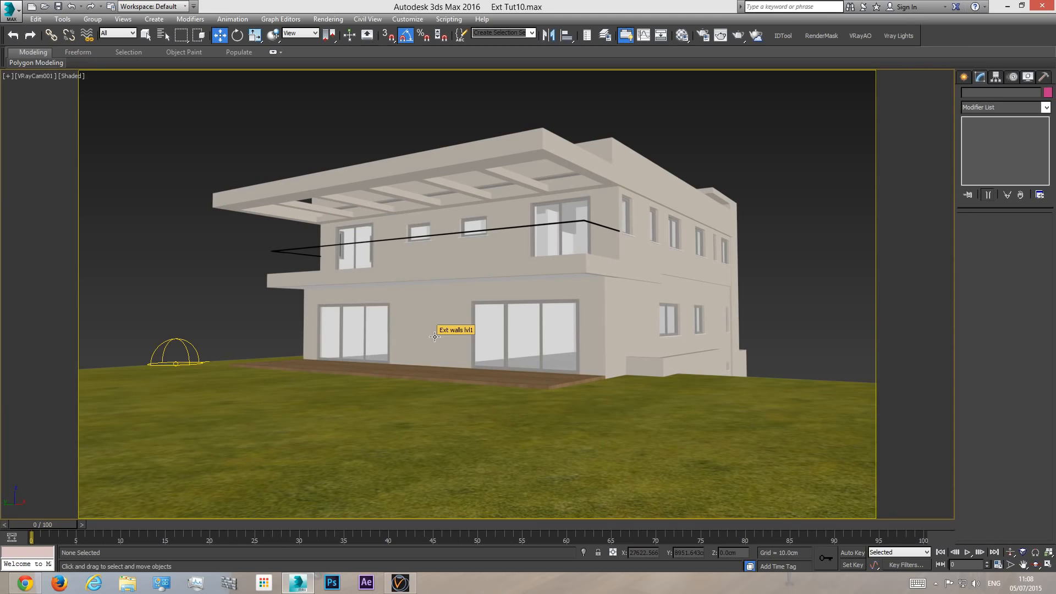
key("p")
key("ctrl+r")
left_click_drag(440, 343, 535, 360)
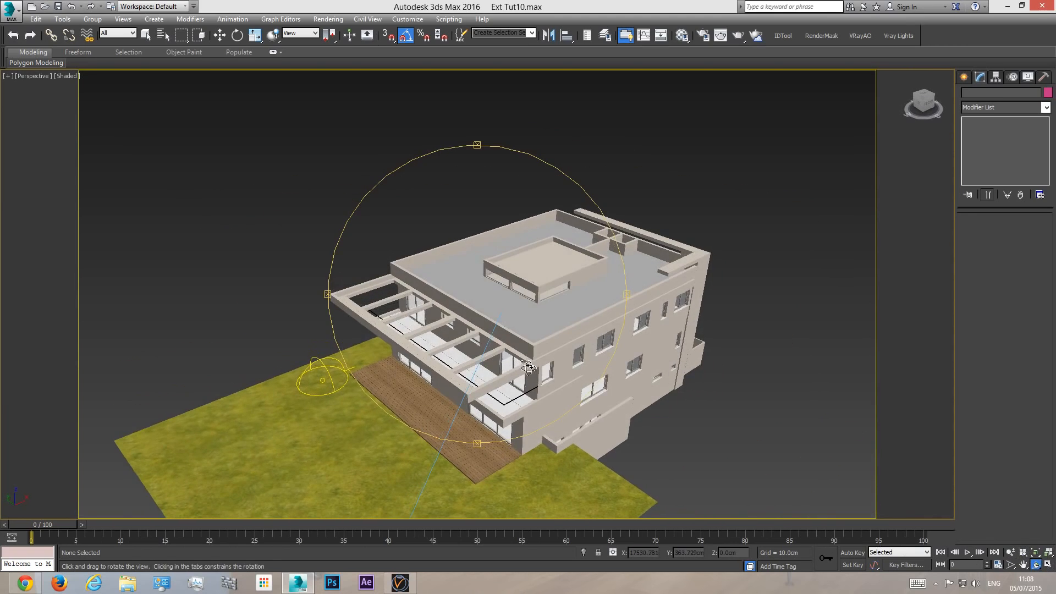
scroll(535, 360, "down", 3)
key("w")
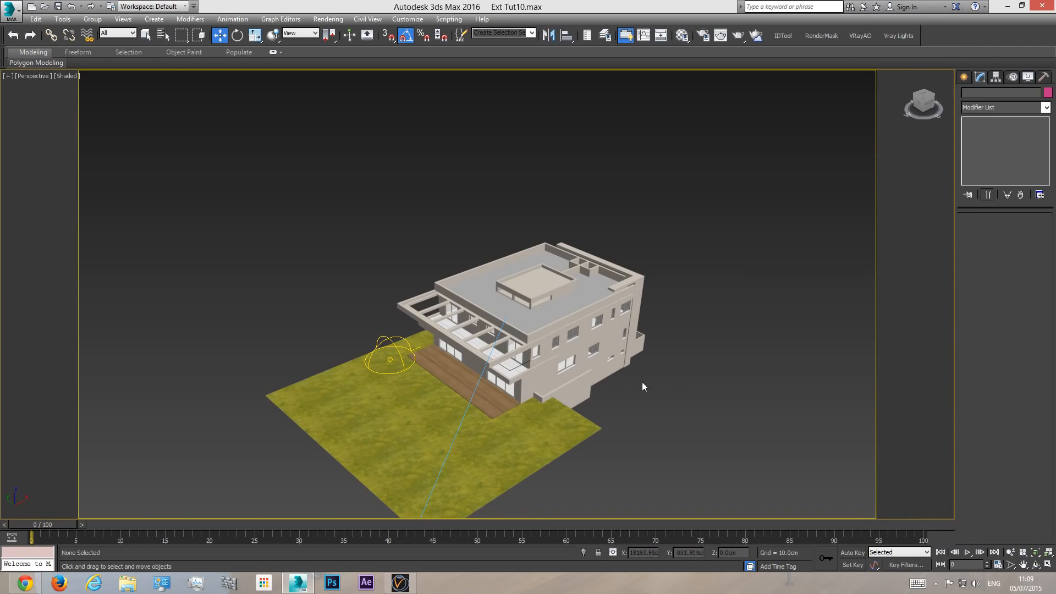
left_click(1036, 565)
left_click_drag(510, 350, 687, 419)
key("w")
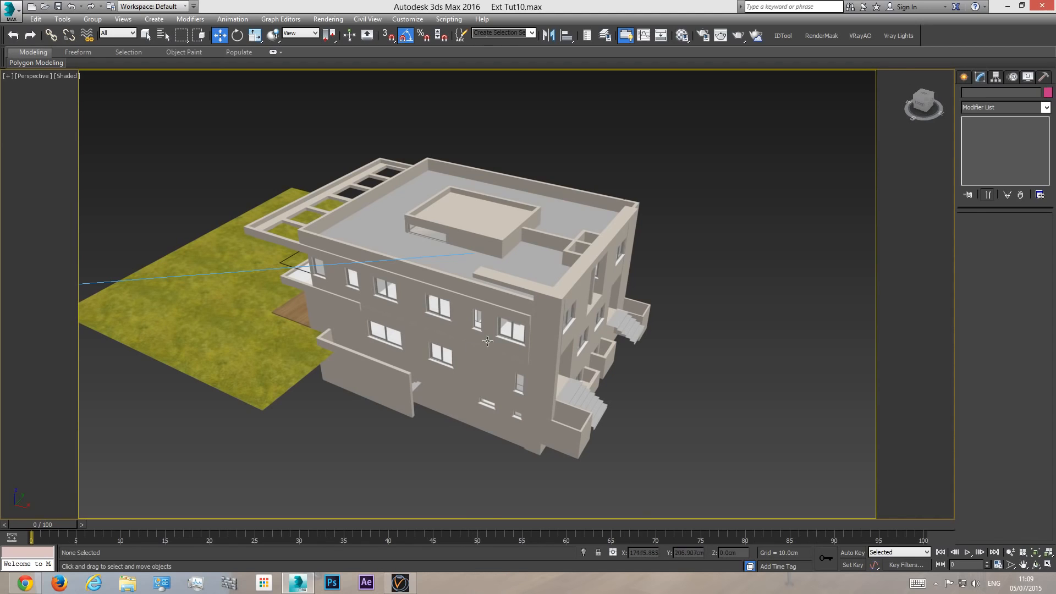
left_click(1035, 565)
left_click_drag(532, 337, 907, 215)
- Create a VRayPlane on the ground beside the house in the perspective view
left_click(965, 78)
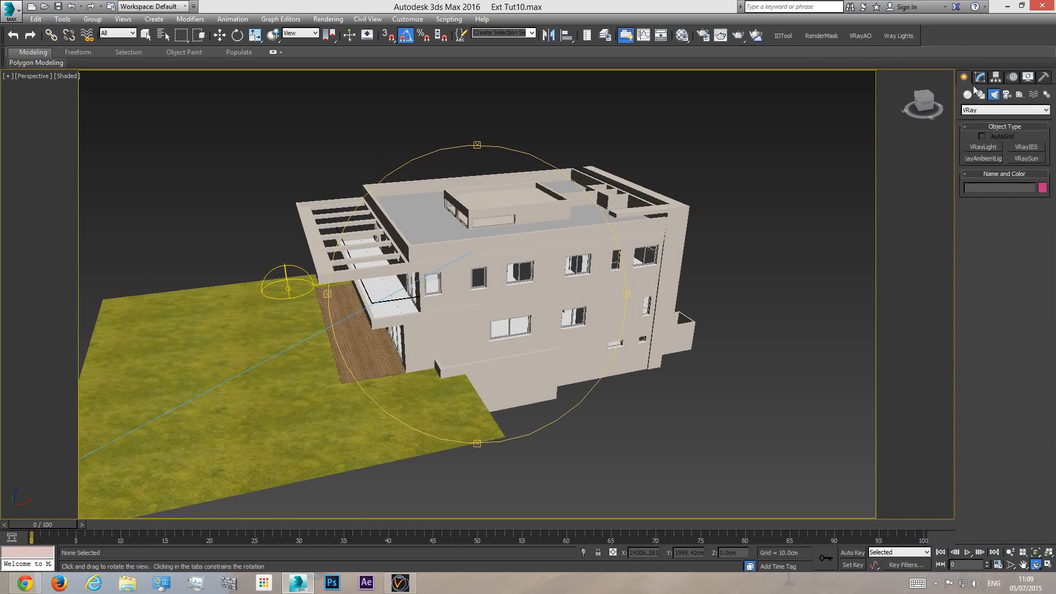
left_click(968, 96)
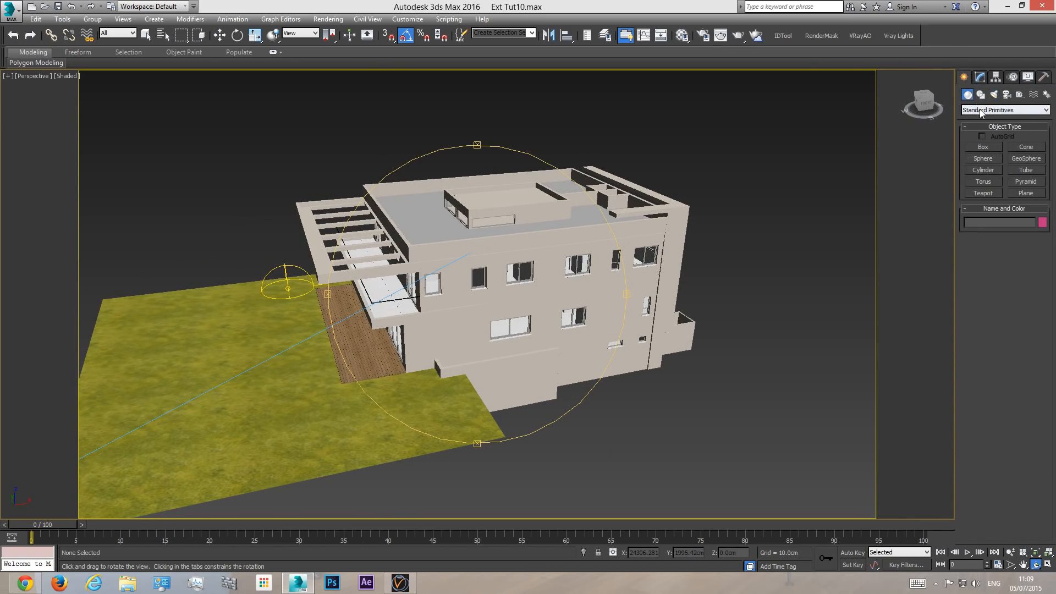
left_click(1017, 110)
left_click(1017, 230)
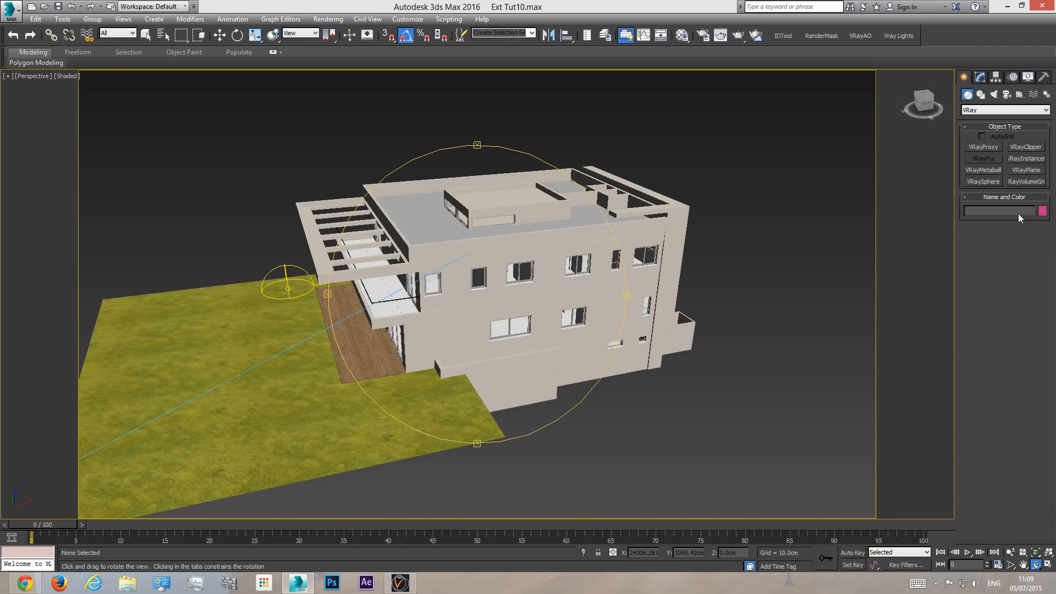
left_click(1031, 174)
left_click(596, 419)
key("w")
scroll(600, 413, "down", 5)
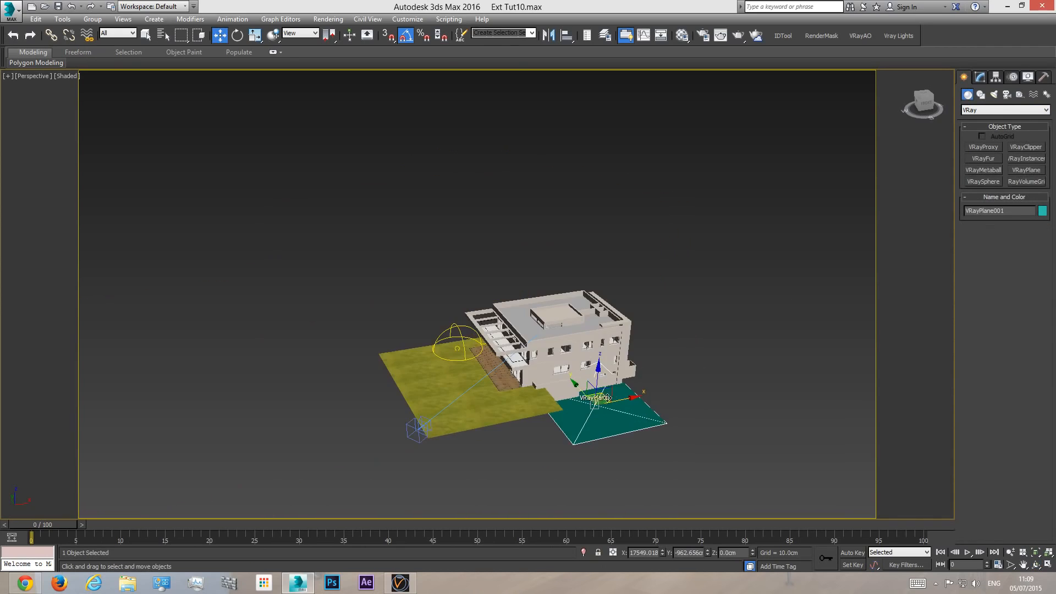
- Move the VRayPlane around the scene and reposition it on the ground, partly underneath the house
left_click_drag(606, 396, 679, 410)
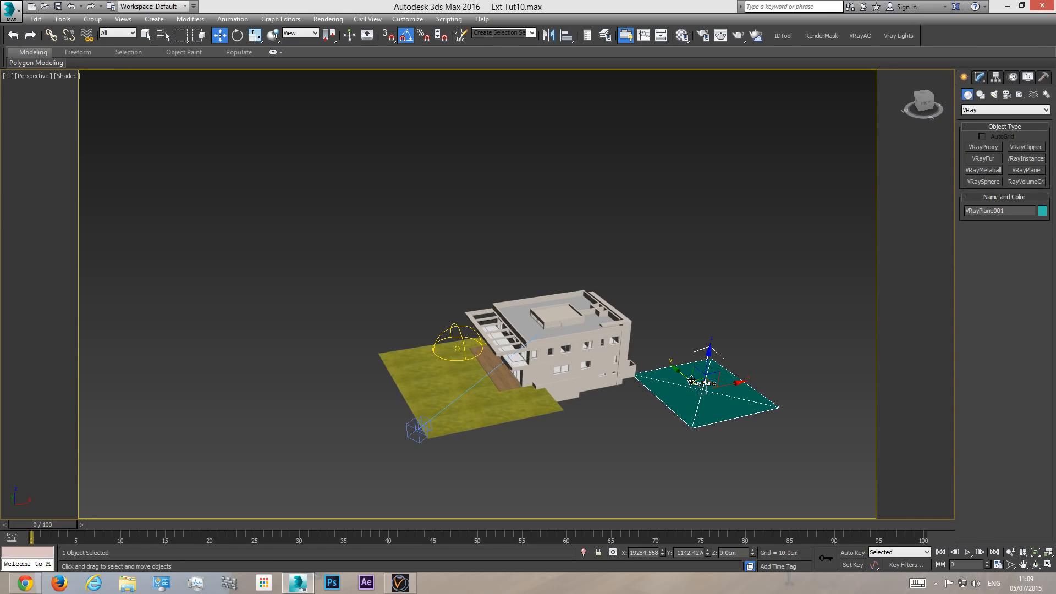
left_click_drag(695, 402, 736, 245)
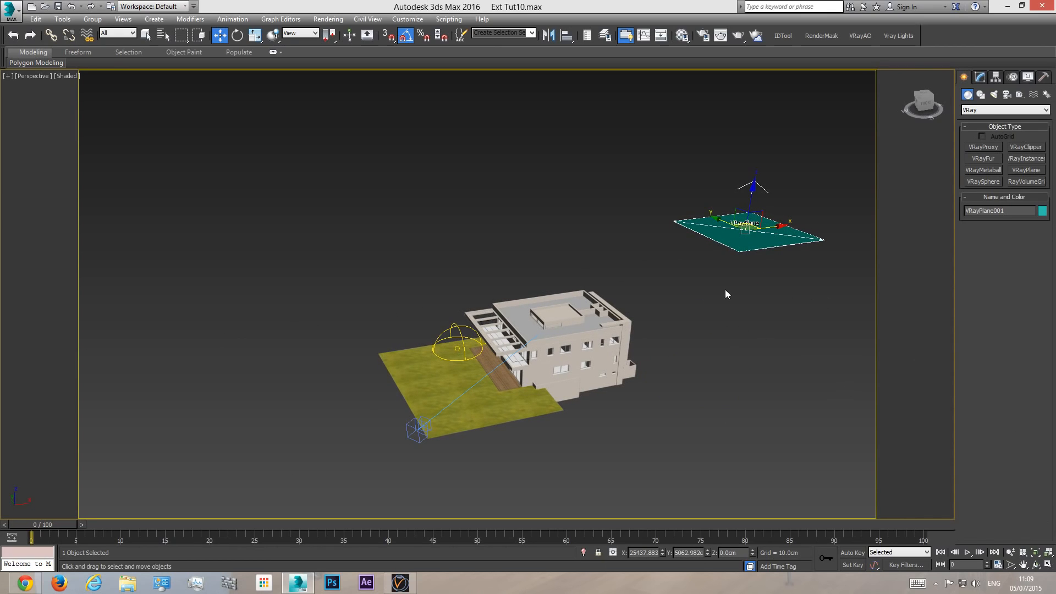
left_click_drag(745, 225, 612, 379)
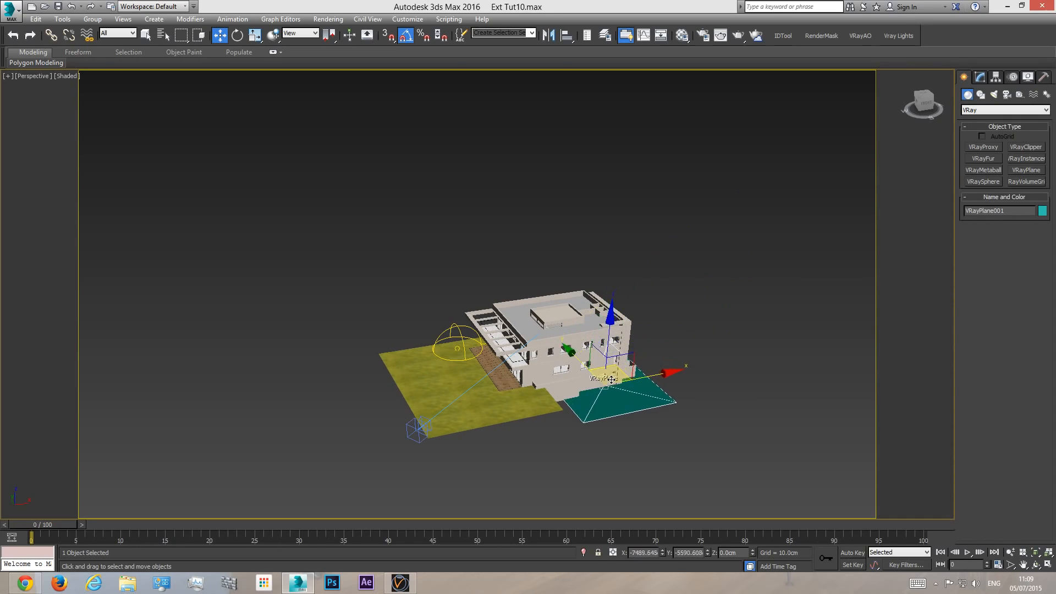
key("t")
key("z")
left_click_drag(586, 340, 582, 332)
- Set up an unused material slot as a VRayMtl named "vray plane" and assign it to the VRayPlane
left_click(682, 36)
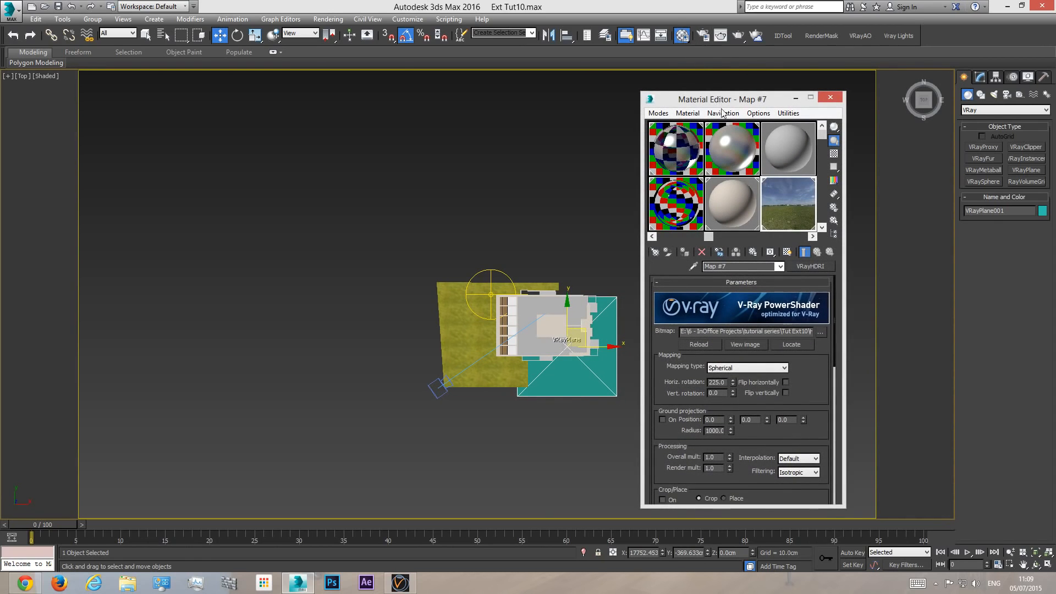
left_click(787, 146)
type("vray plane")
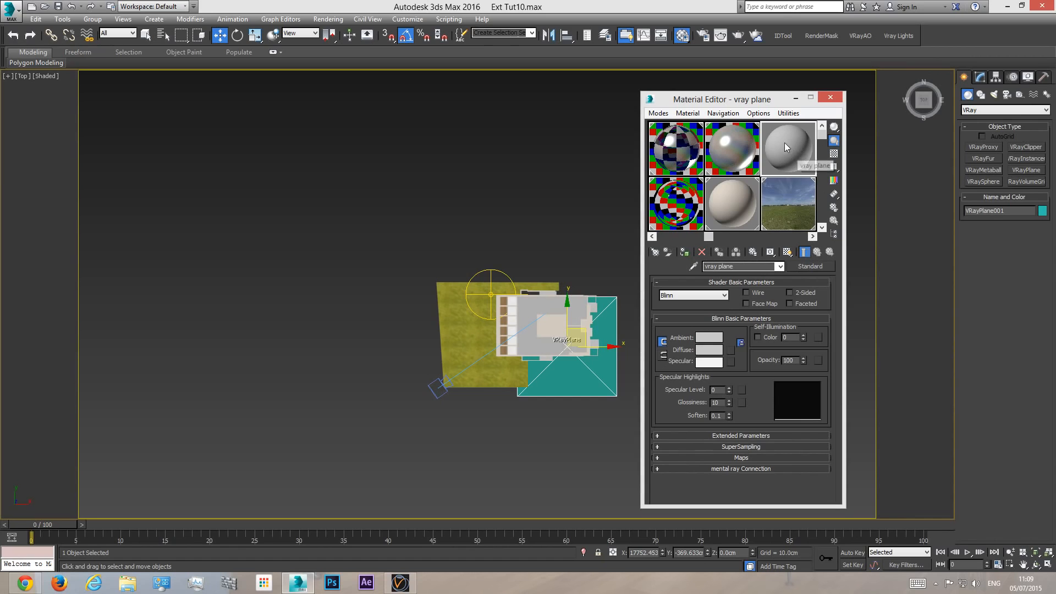
left_click(807, 267)
left_click(537, 325)
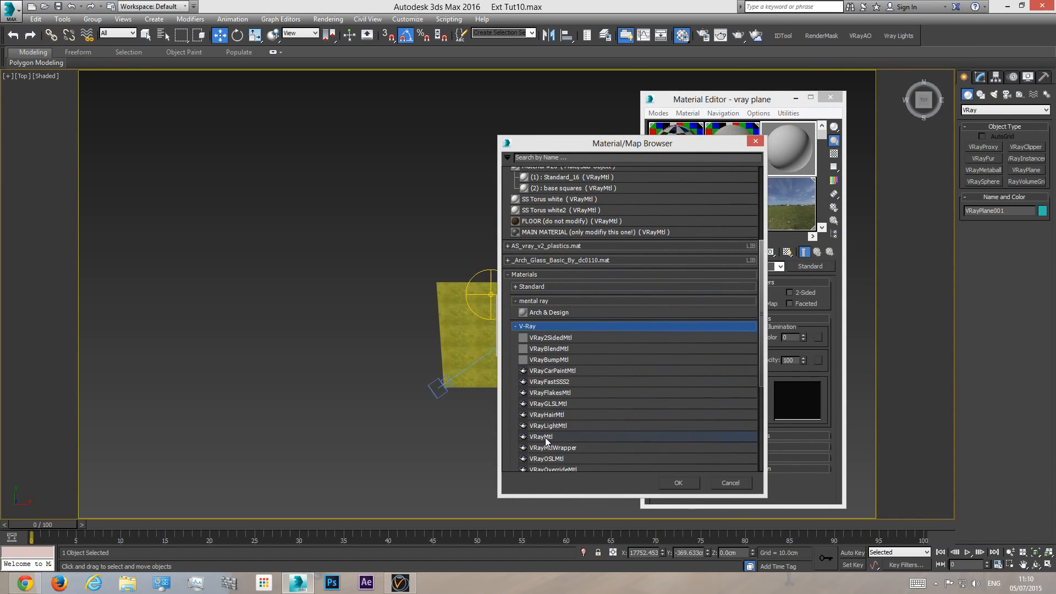
double_click(547, 437)
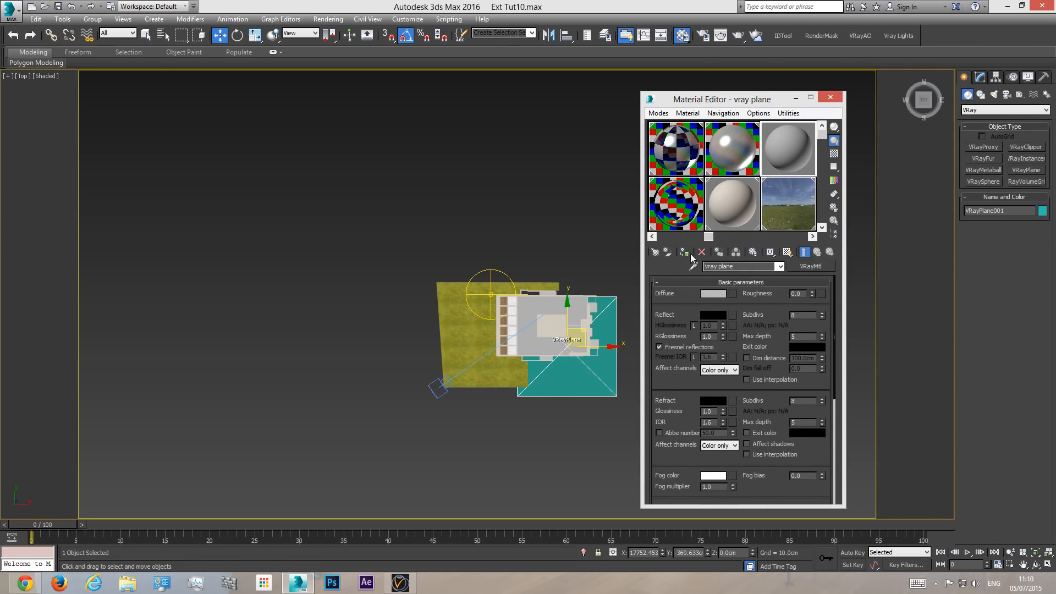
left_click(684, 253)
left_click(830, 97)
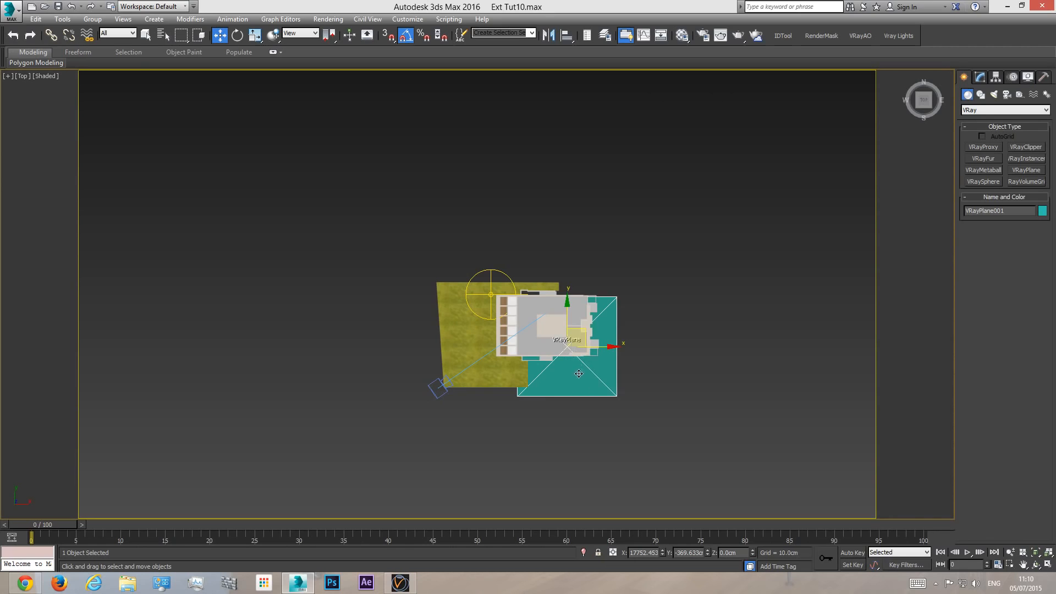
- Raise the VRayPlane to lawn level in the wireframe front view, to a Z of about 290.7 cm
scroll(579, 373, "up", 5)
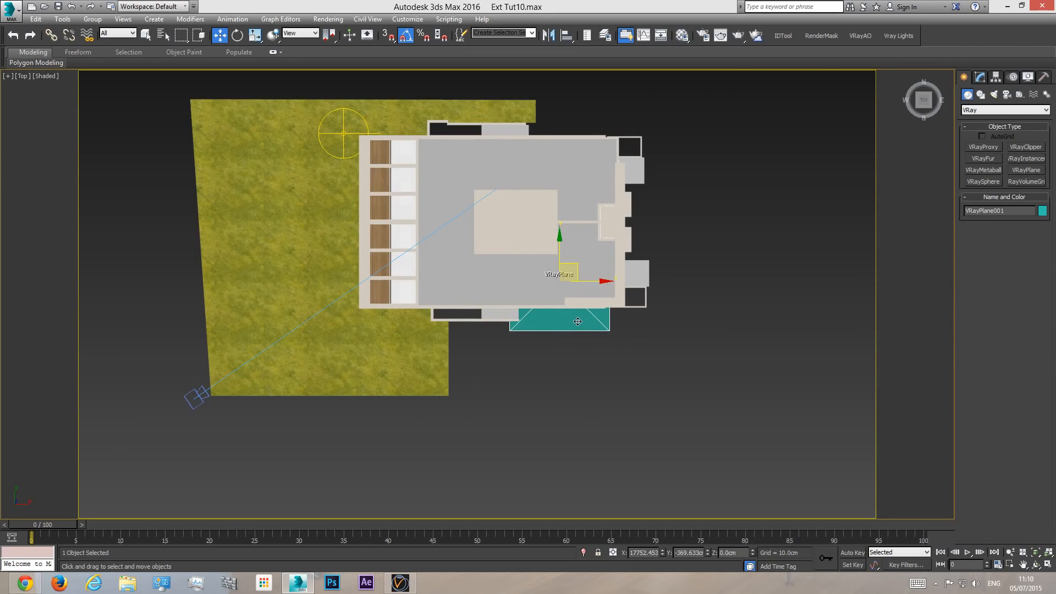
key("f")
scroll(641, 338, "down", 10)
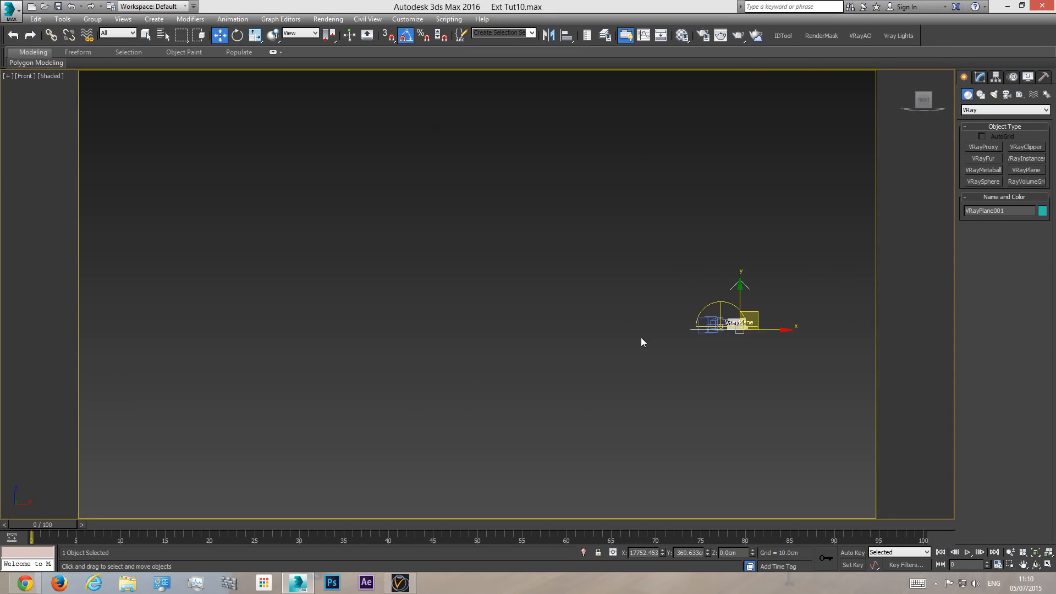
middle_click_drag(755, 329, 699, 334)
scroll(698, 334, "up", 13)
key("F3")
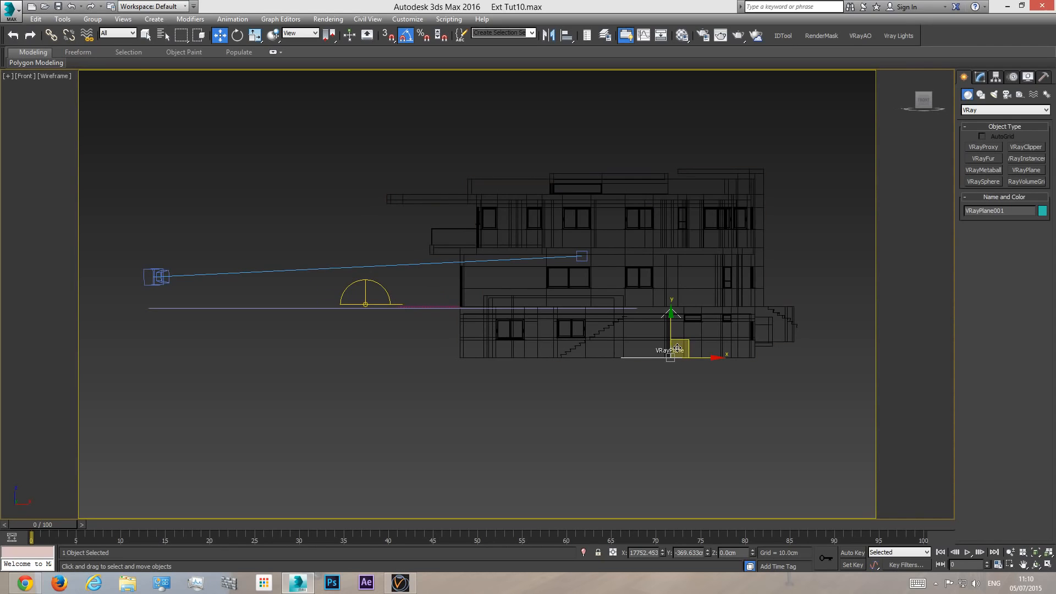
scroll(627, 361, "up", 4)
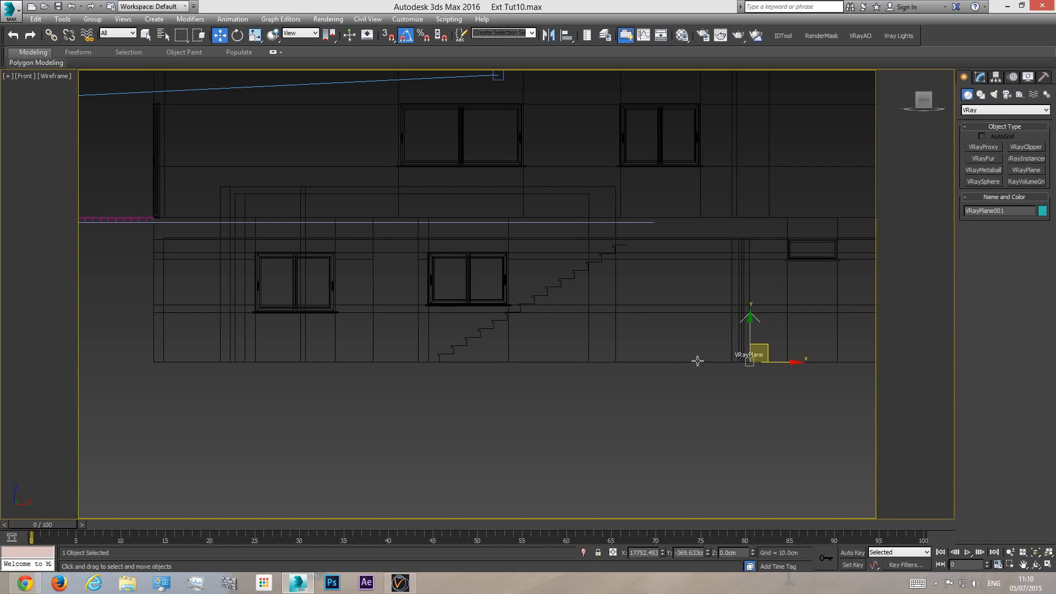
scroll(624, 362, "down", 5)
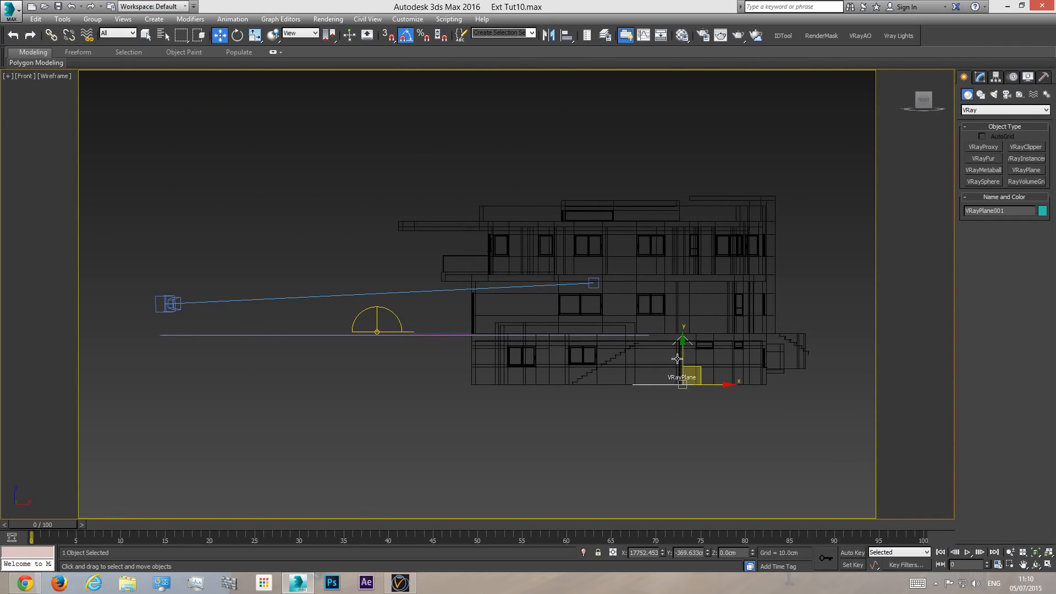
scroll(678, 393, "up", 4)
scroll(668, 365, "down", 4)
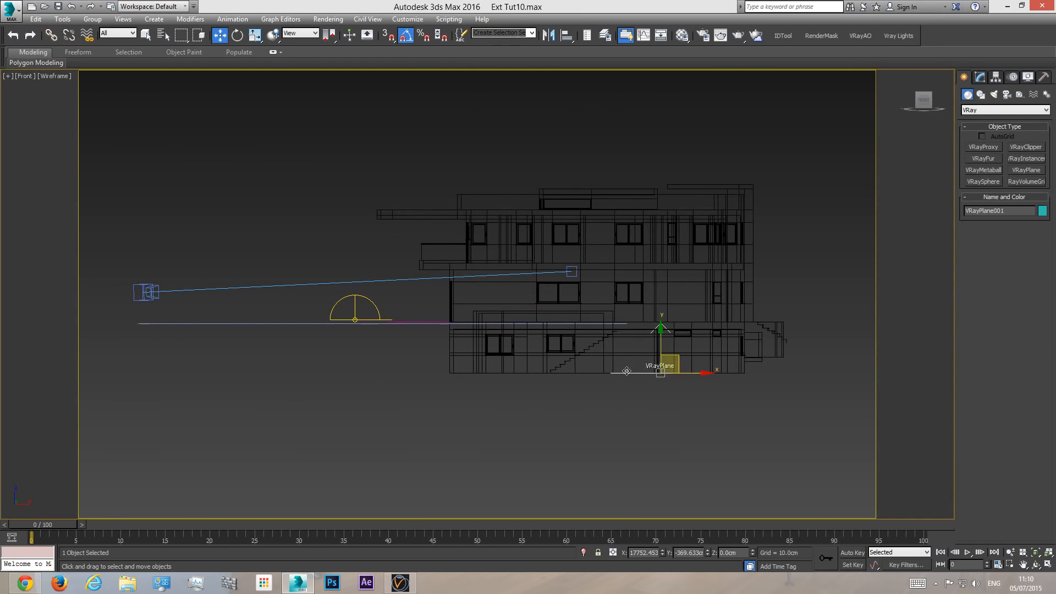
left_click_drag(662, 348, 666, 298)
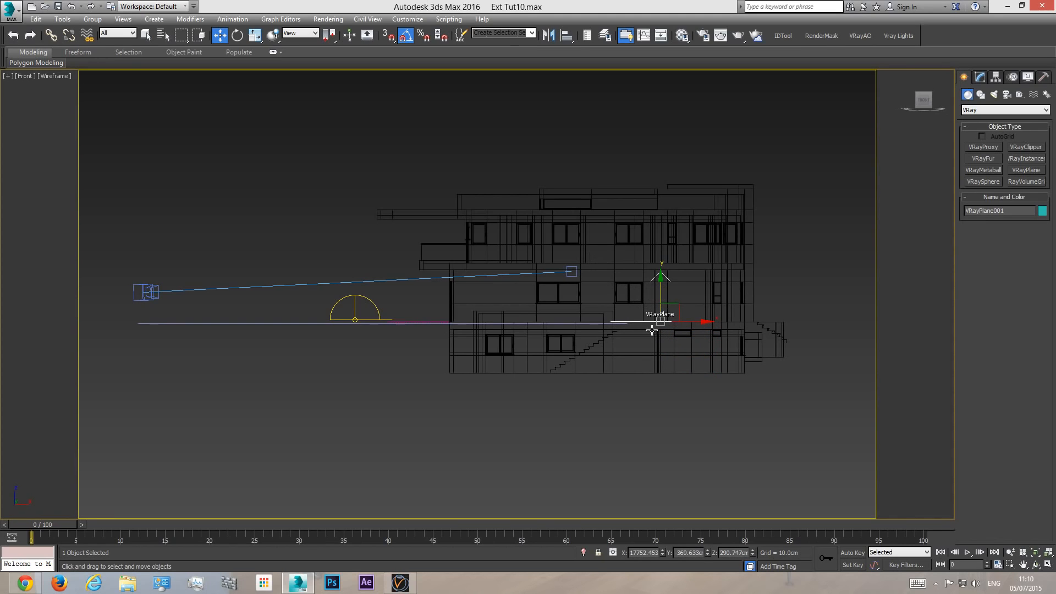
- Shift the VRayPlane to about -791.4 cm in Y in the shaded camera view, and briefly test-render the scene
key("c")
key("F3")
left_click_drag(636, 347, 718, 333)
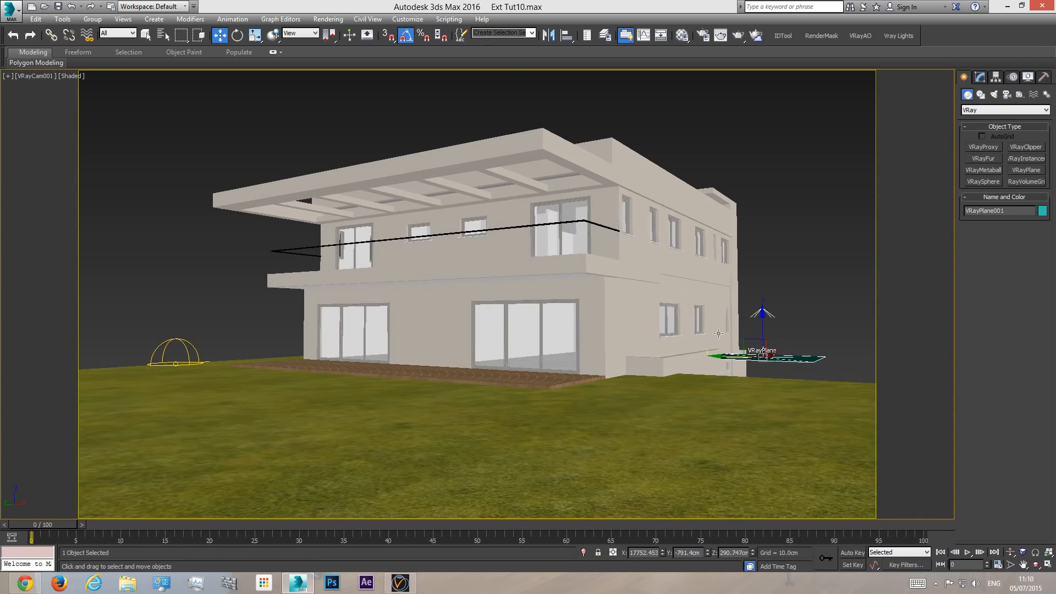
left_click(738, 35)
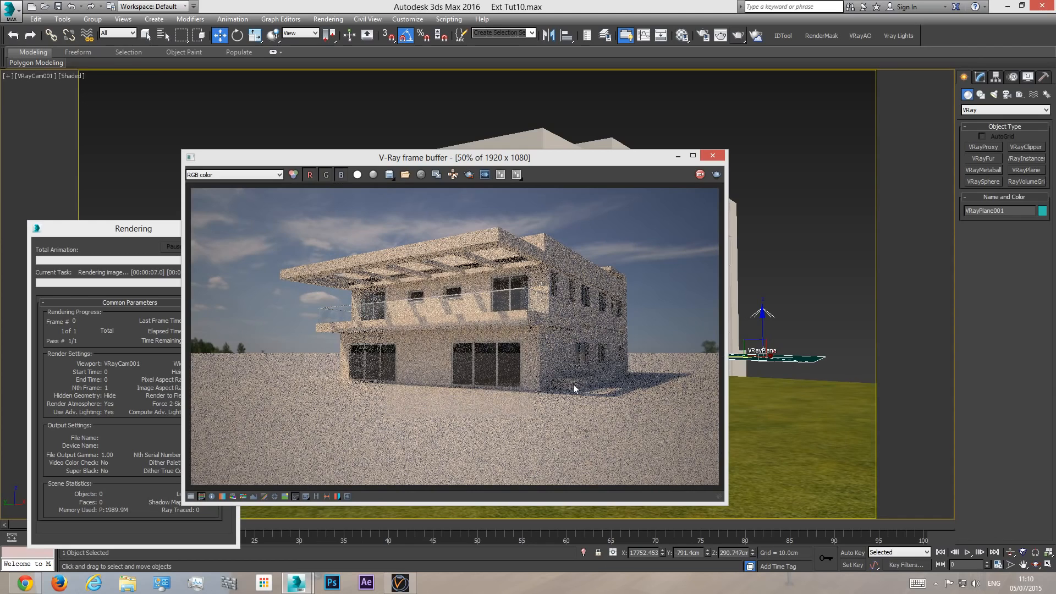
left_click(168, 234)
left_click(209, 247)
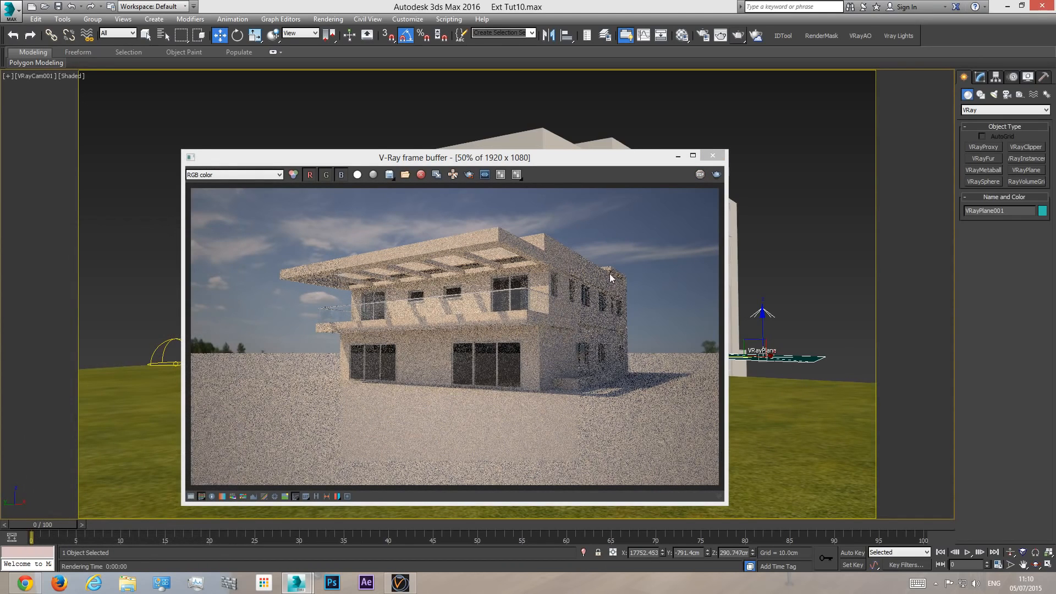
left_click(713, 156)
- Lower the VRayPlane below the lawn in the front view, to a Z of about -11.3 cm, and return to the shaded camera view
key("f")
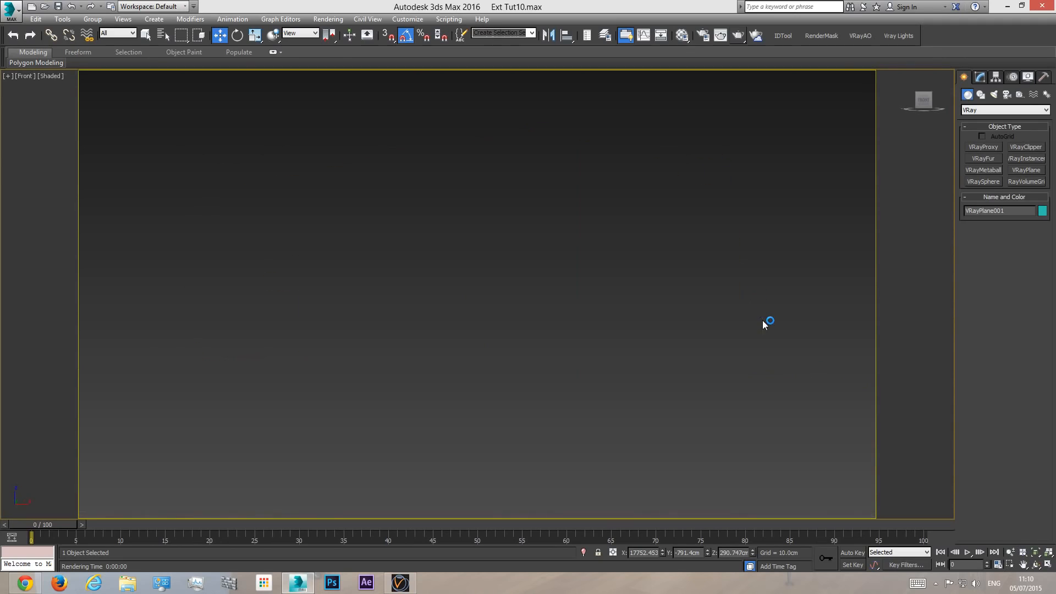
scroll(768, 352, "up", 6)
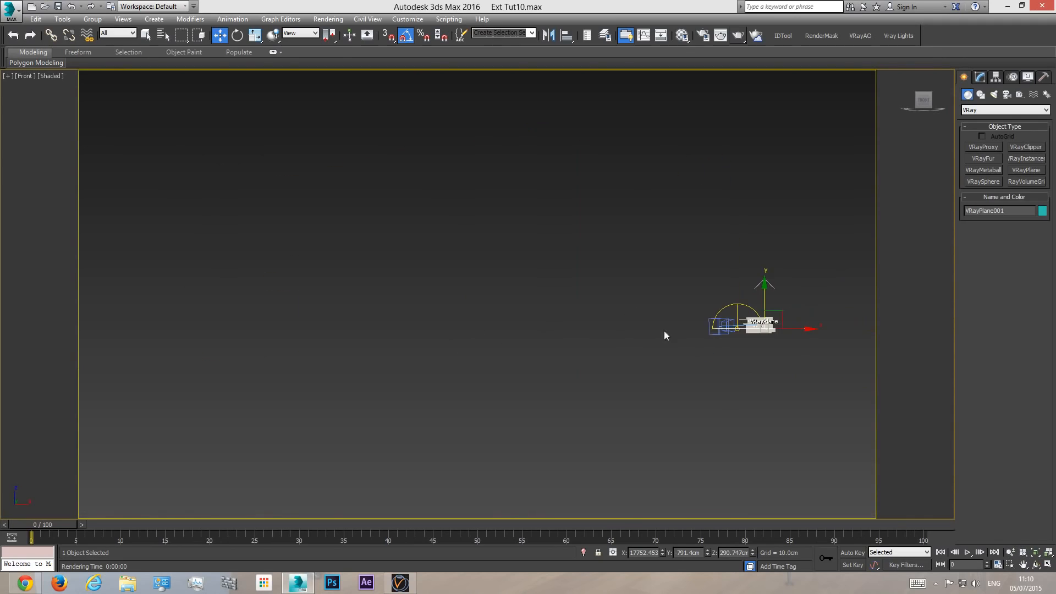
key("F3")
left_click_drag(767, 352, 768, 378)
key("c")
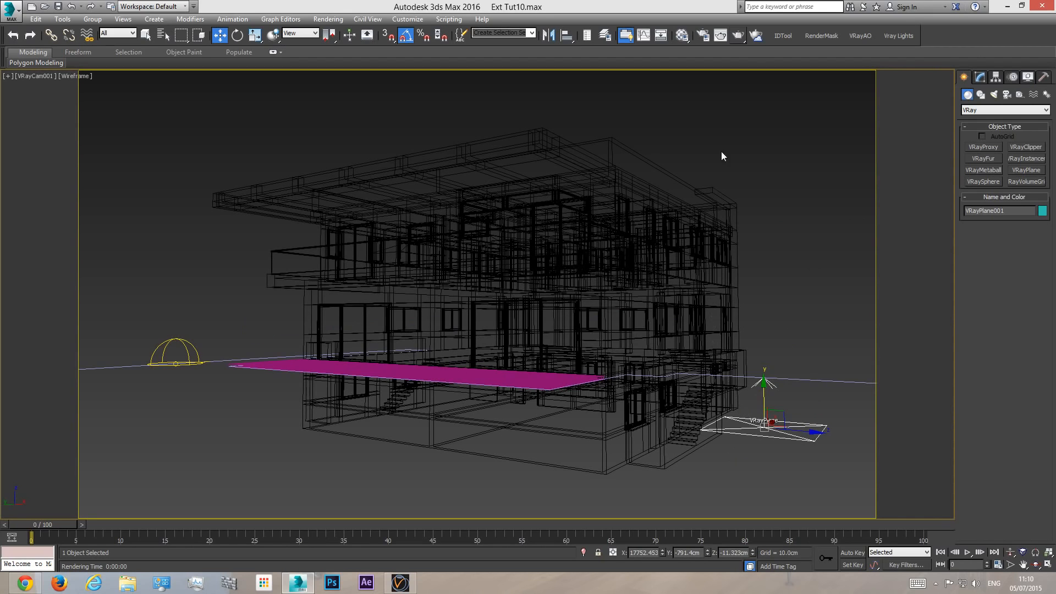
key("F3")
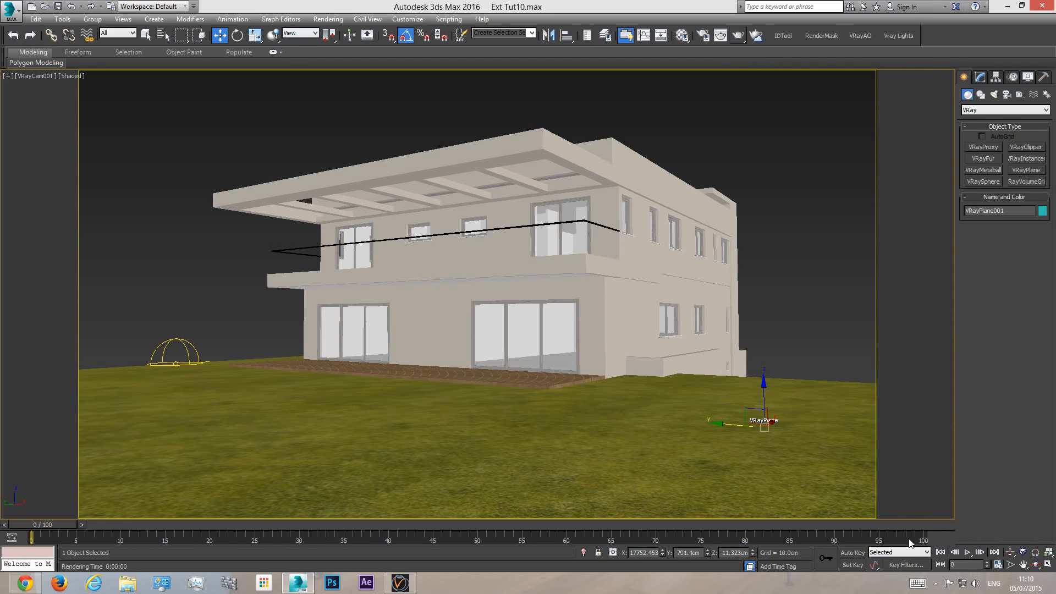
- Deselect the plane, test-render the camera view with the lowered ground, and close the frame buffer
left_click(146, 35)
left_click(146, 190)
left_click(739, 36)
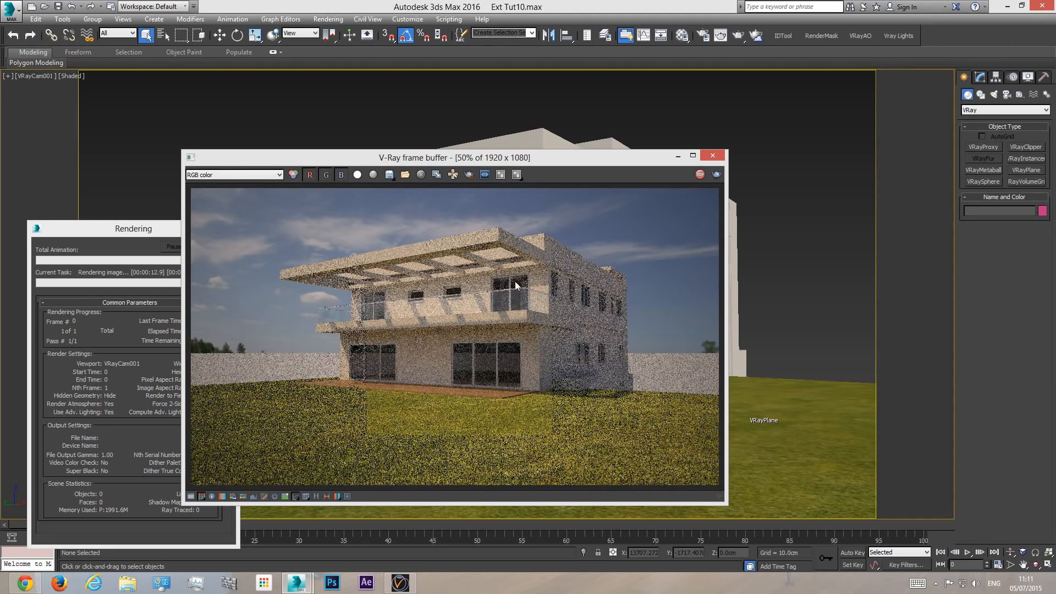
right_click(556, 289)
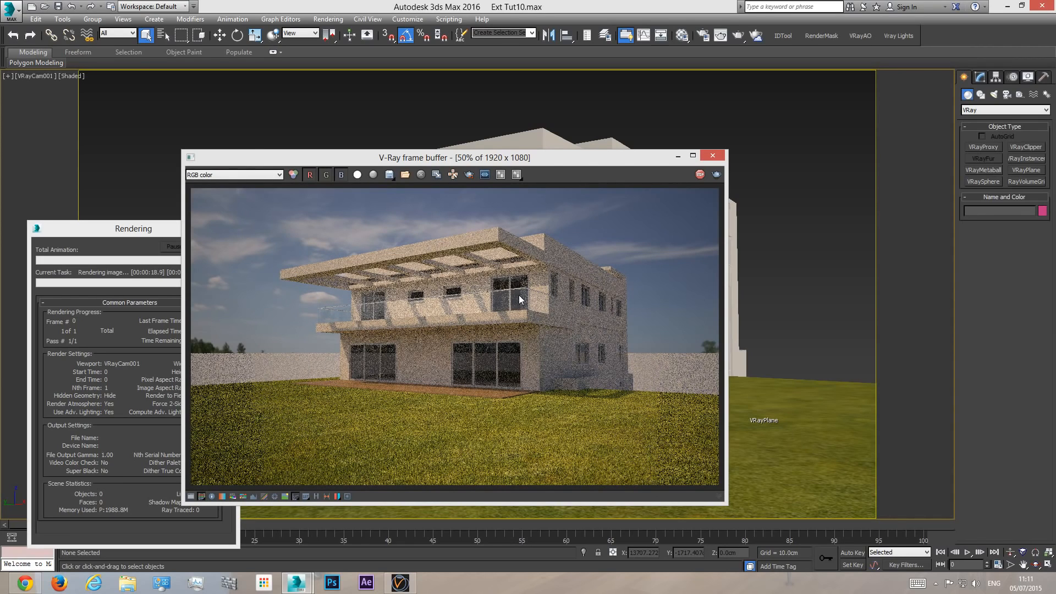
left_click(153, 231)
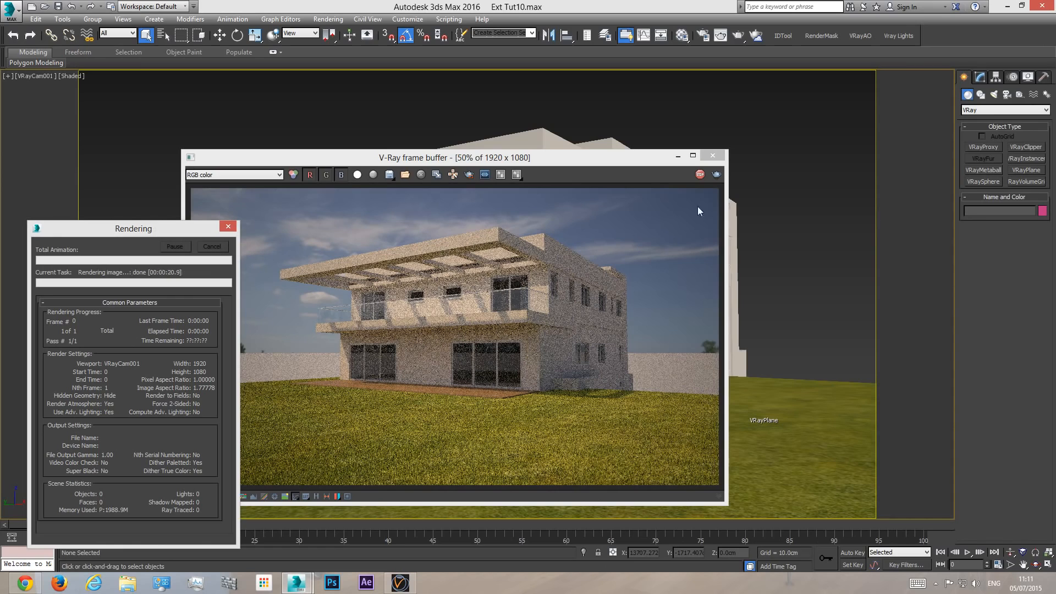
left_click(713, 156)
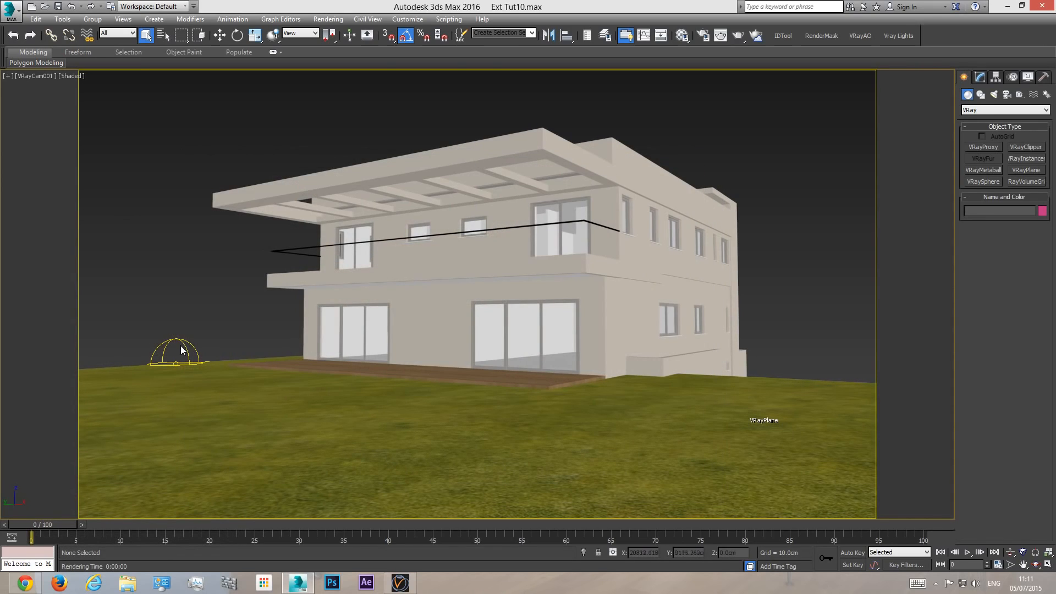
- Duplicate the HDRI dome light and place the duplicate on the lawn near the VRayPlane
left_click(186, 343)
left_click(985, 78)
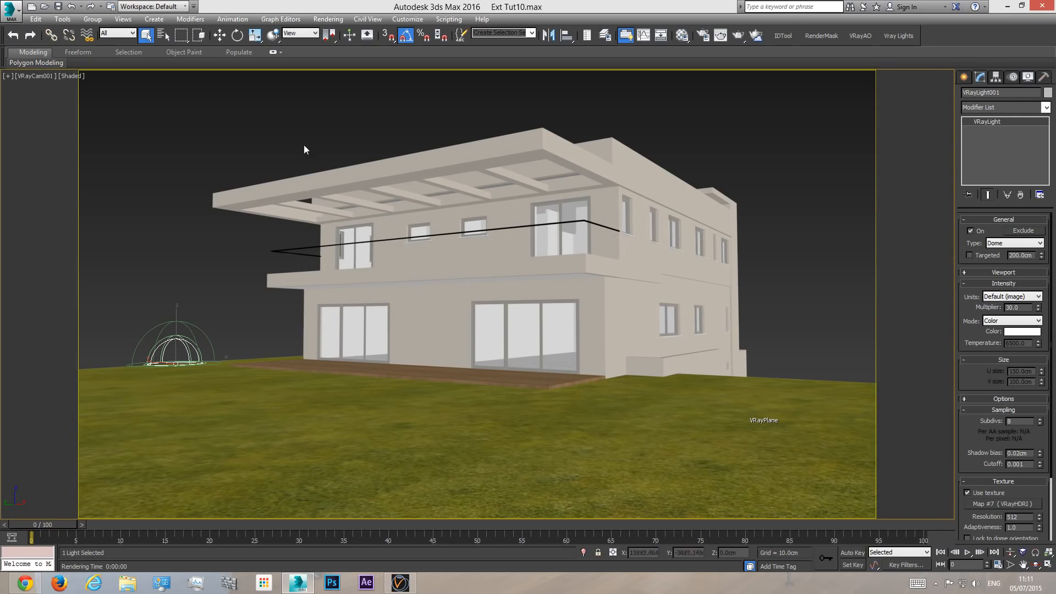
left_click(218, 36)
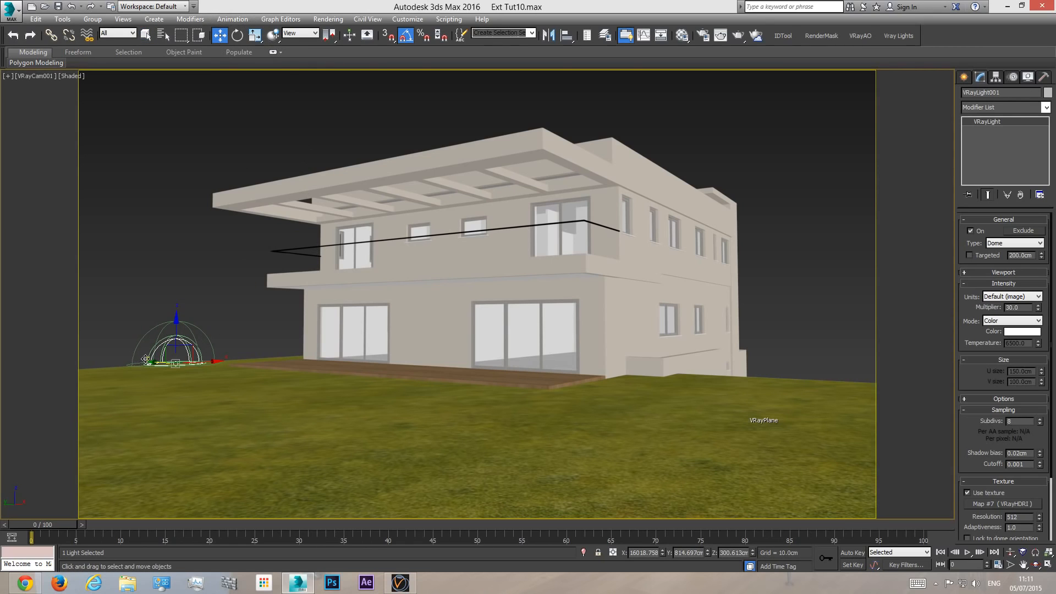
left_click_drag(154, 358, 632, 393, "shift")
left_click(545, 340)
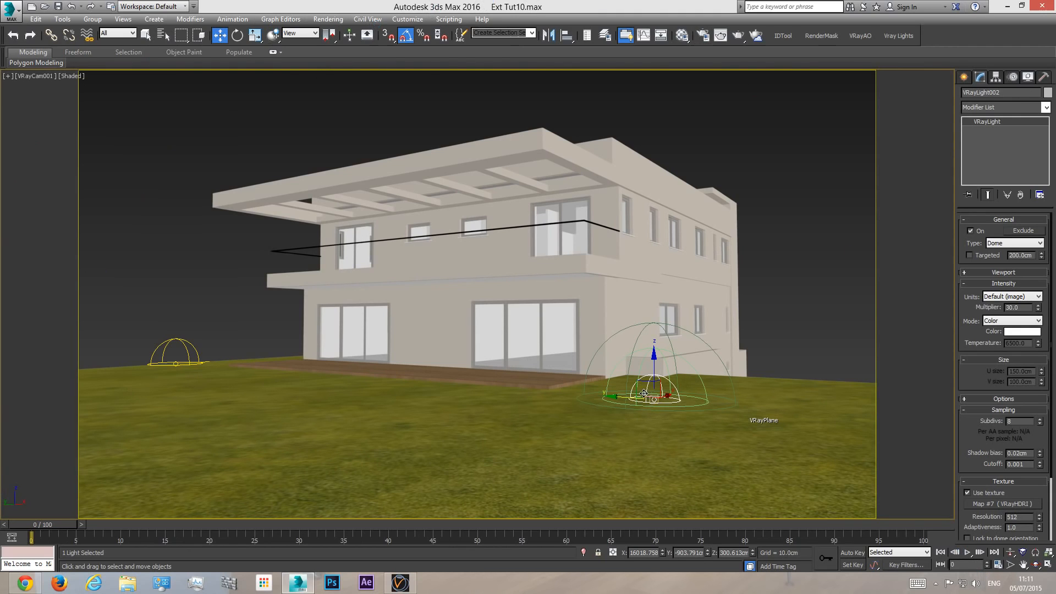
left_click_drag(663, 395, 711, 422)
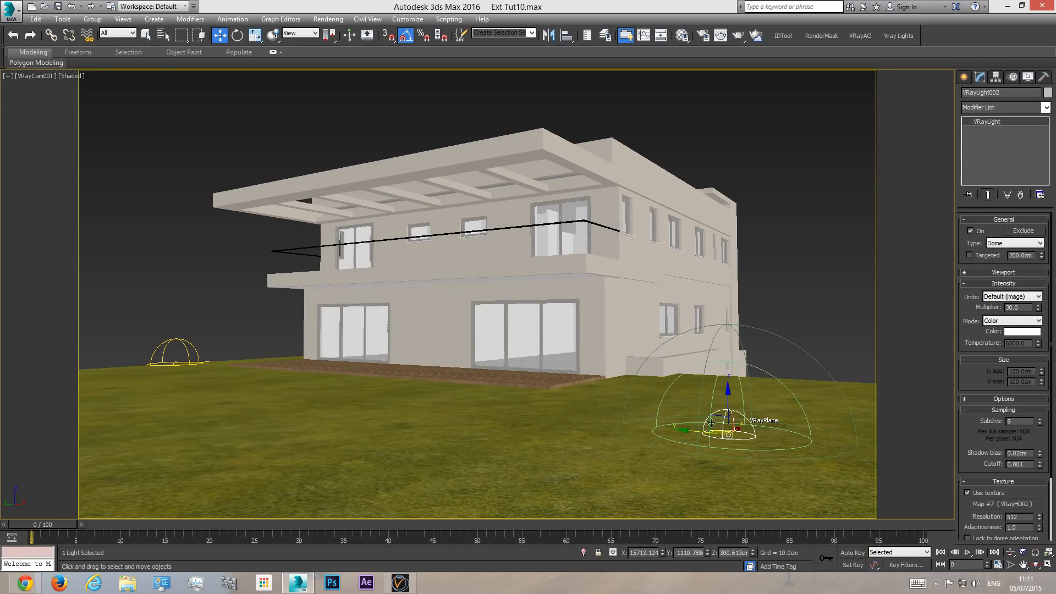
- Rename the original dome light "VRaySKY GI" and make it affect only diffuse, with Affect specular and Affect reflections off
left_click(181, 343)
left_click(725, 415)
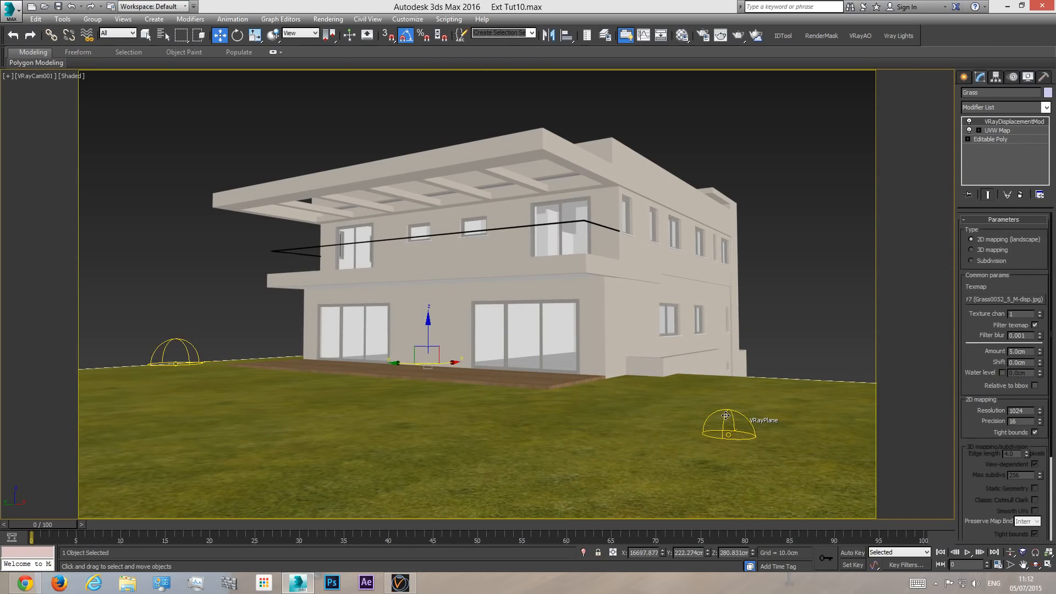
left_click(186, 349)
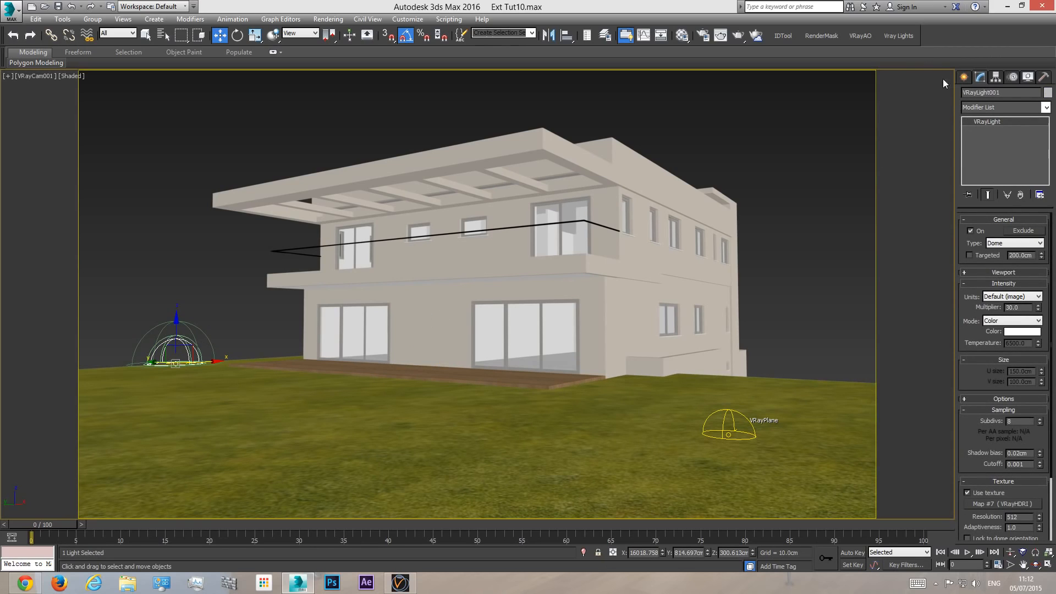
left_click(1009, 95)
left_click_drag(1009, 95, 975, 98)
type("SKY GI")
left_click(1001, 399)
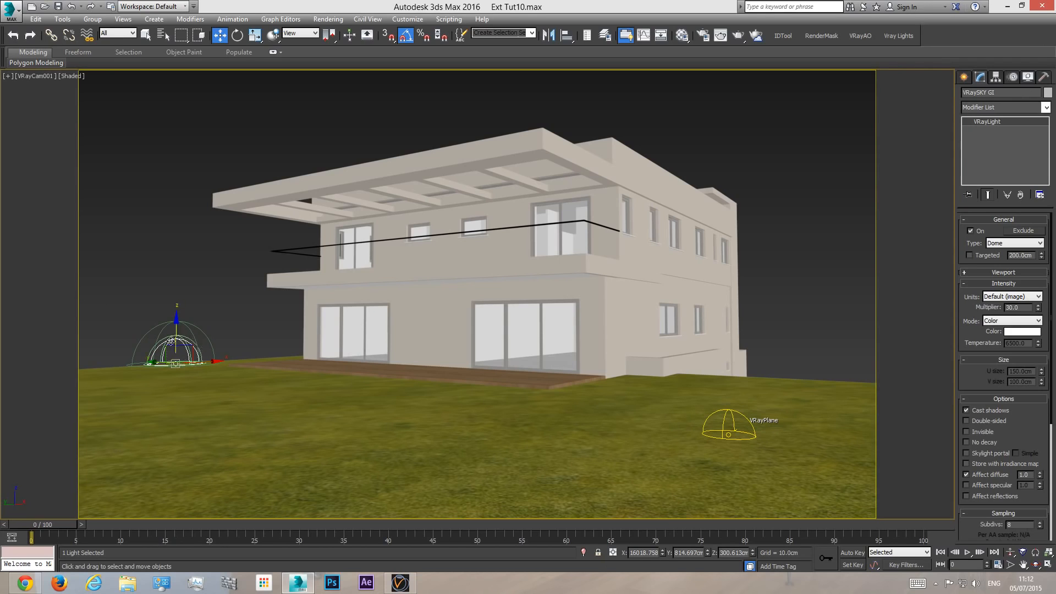
- Turn off Affect diffuse on the duplicated dome light, keep its specular and reflections on, and reselect the VRaySKY GI light
left_click(732, 419)
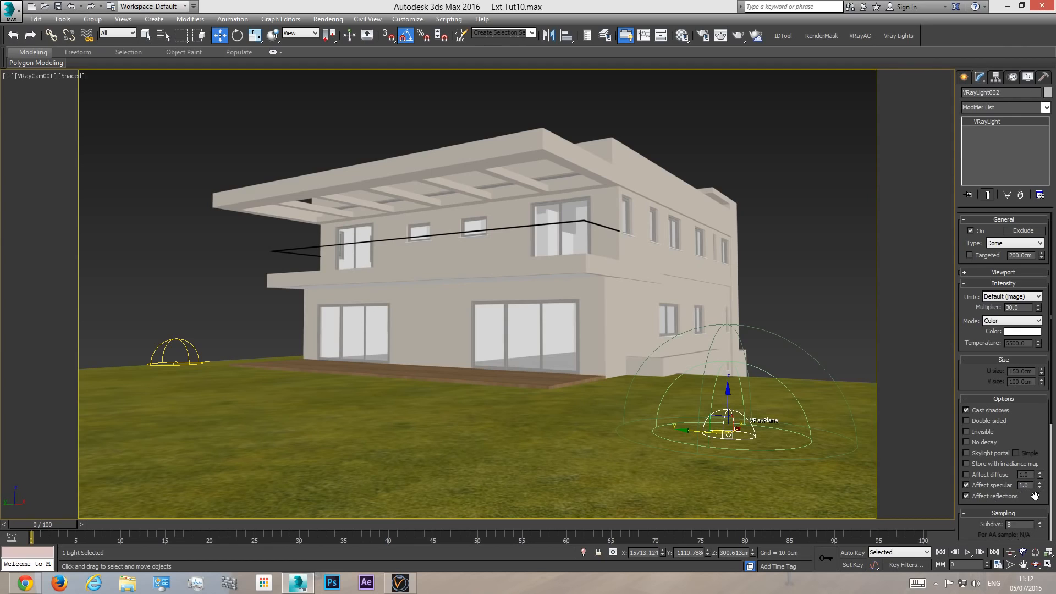
left_click(185, 345)
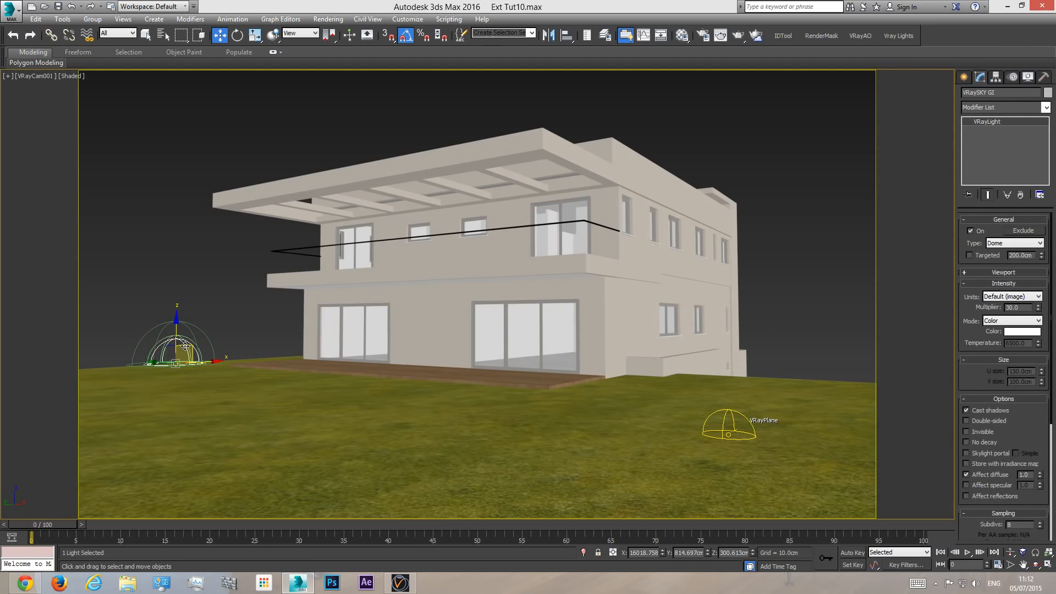
- Make the duplicated dome light near the VRayPlane invisible and compare its options with those of the VRaySKY GI dome
left_click(722, 421)
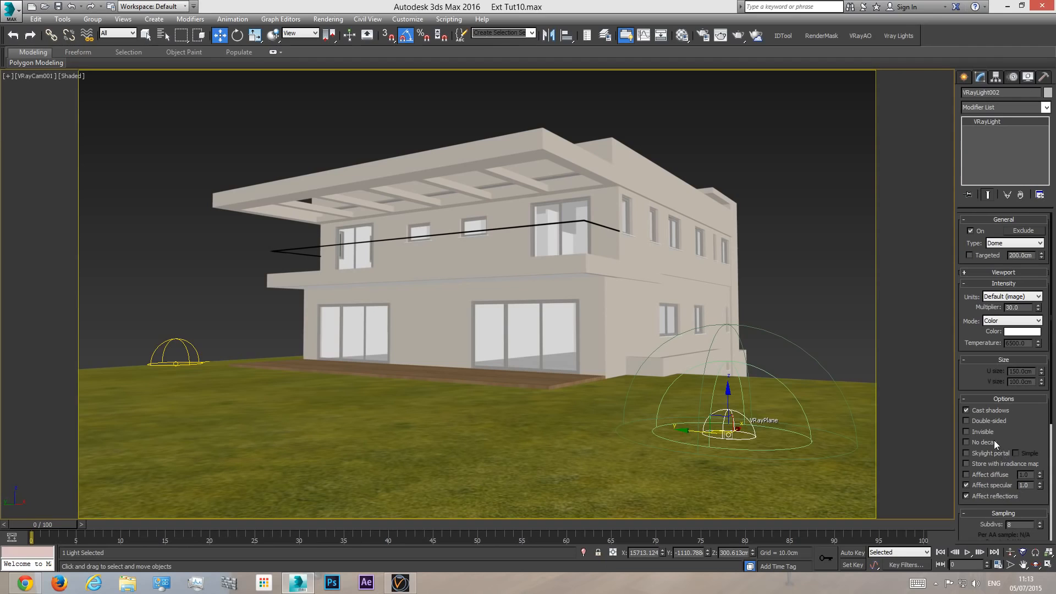
left_click(982, 430)
left_click(208, 363)
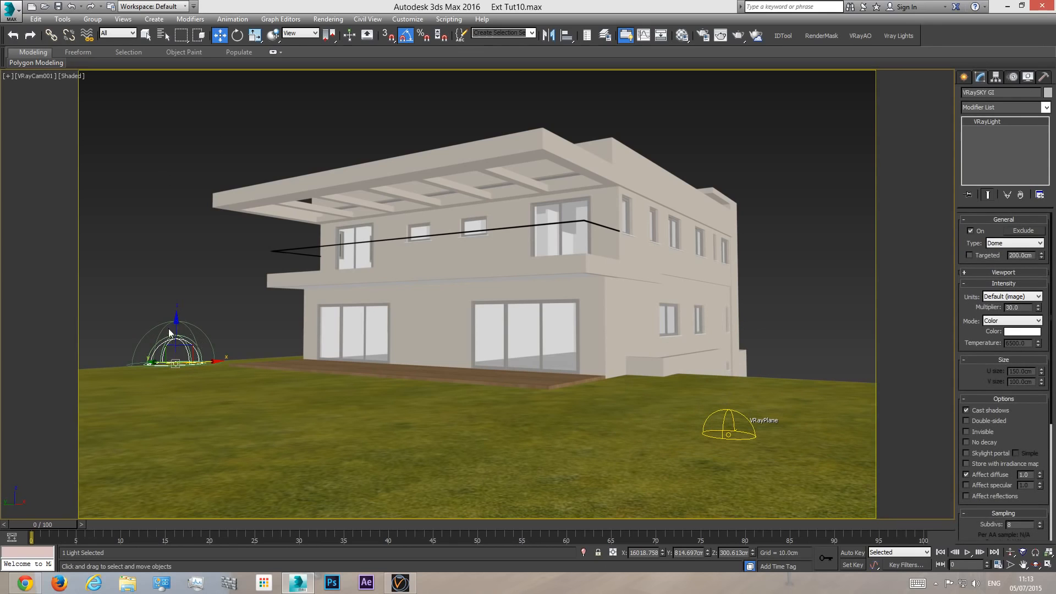
left_click(722, 423)
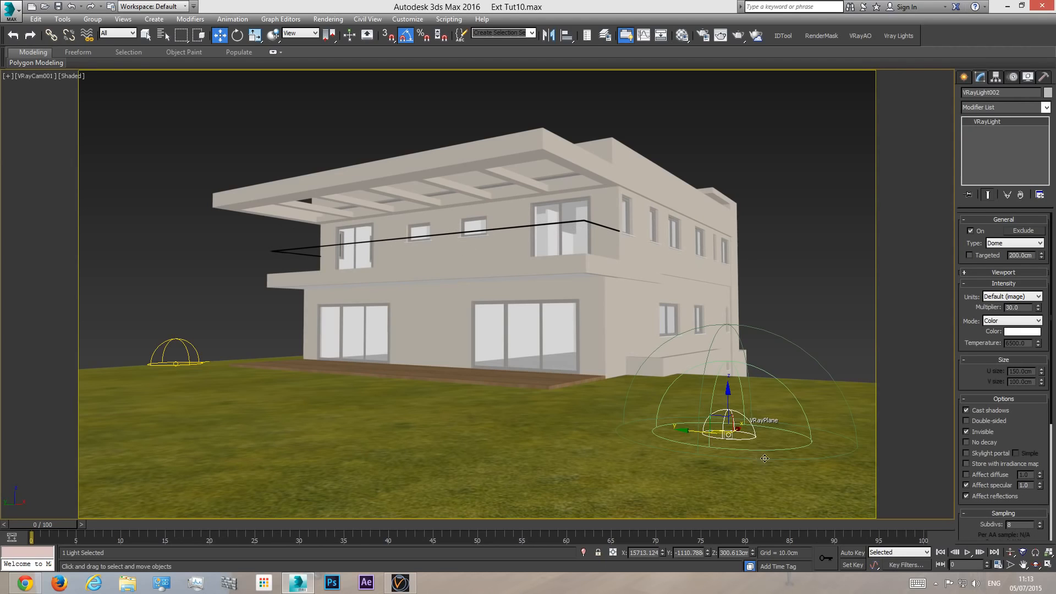
left_click(189, 349)
left_click(187, 349)
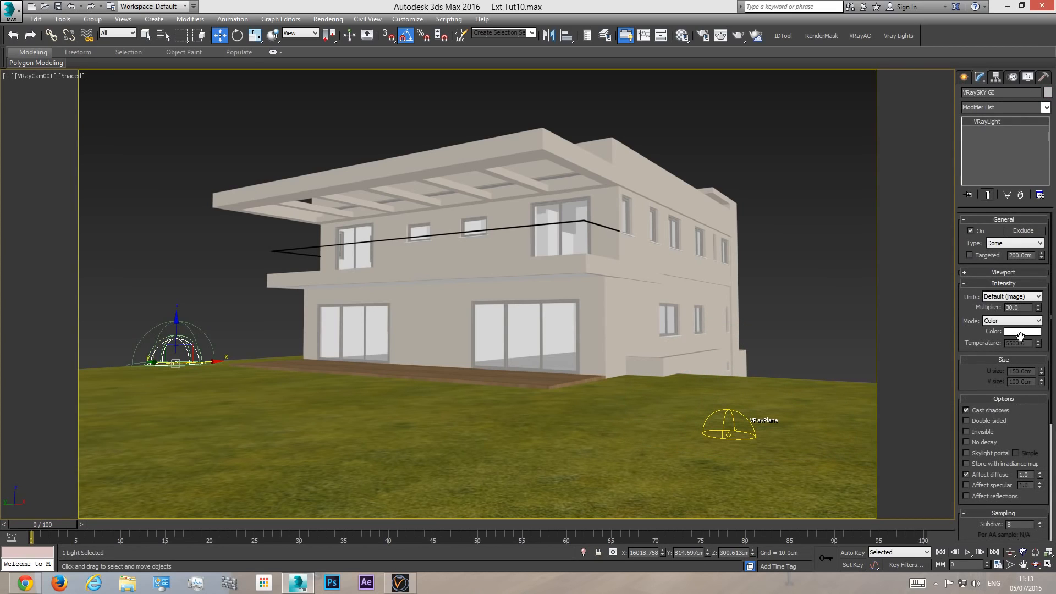
- Rename the duplicated dome light near the VRayPlane "VRaySKY REFLECION"
left_click(725, 425)
left_click(723, 425)
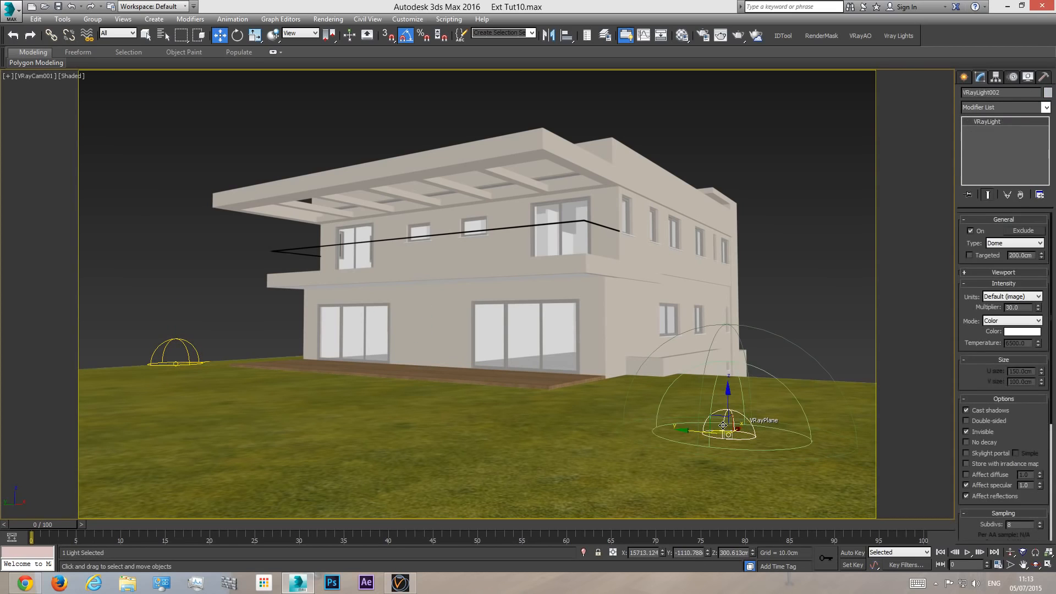
left_click_drag(1007, 91, 980, 100)
type("SKY GI")
left_click(184, 346)
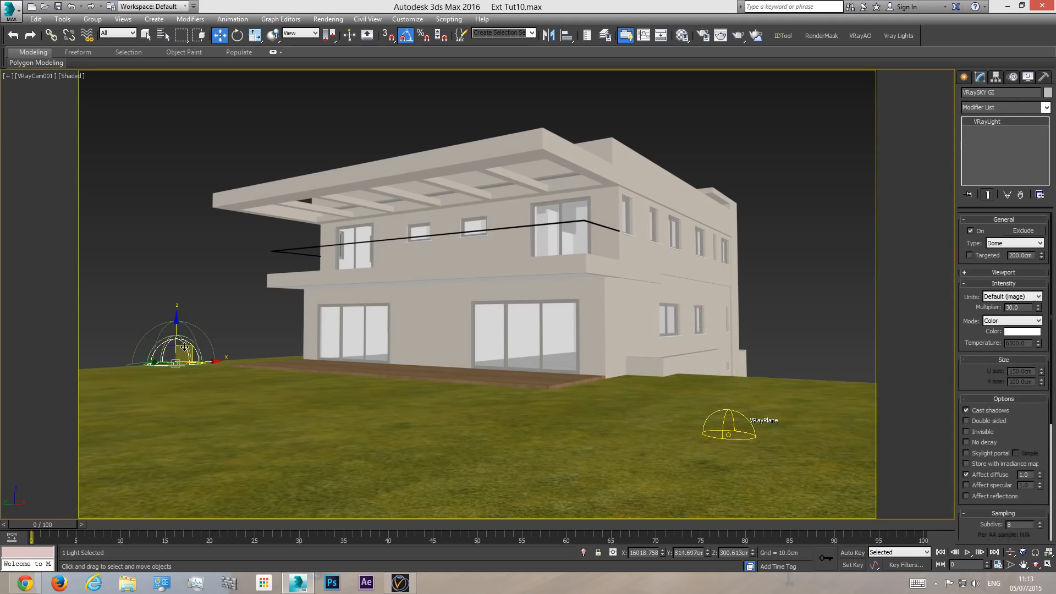
- Set the VRaySKY REFLECION dome's multiplier to 200, test-render the camera view, and inspect the balcony glass up close
left_click(724, 421)
double_click(1025, 307)
type("200")
key("Return")
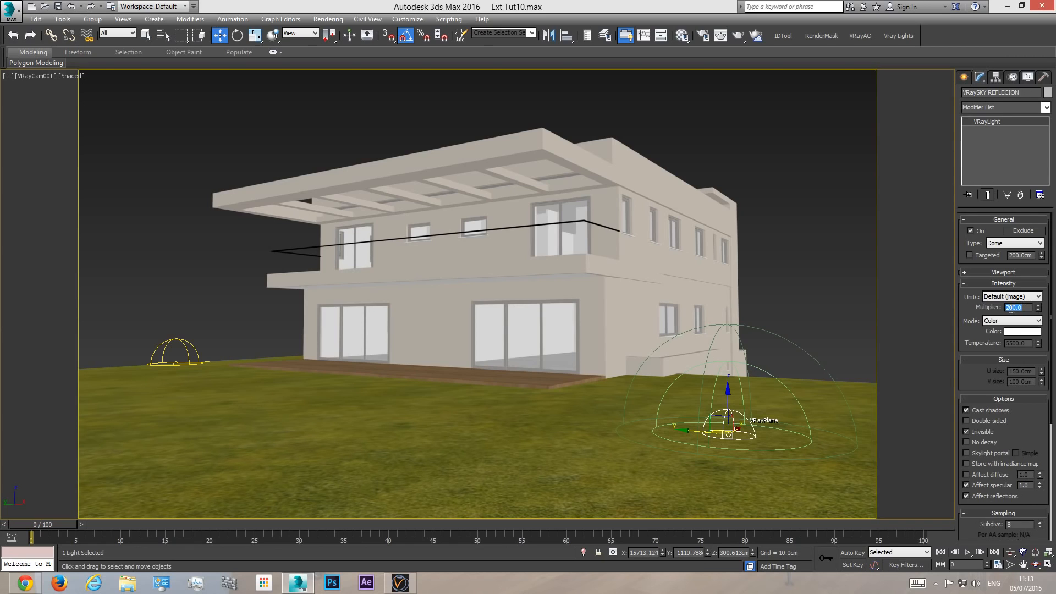
left_click(738, 36)
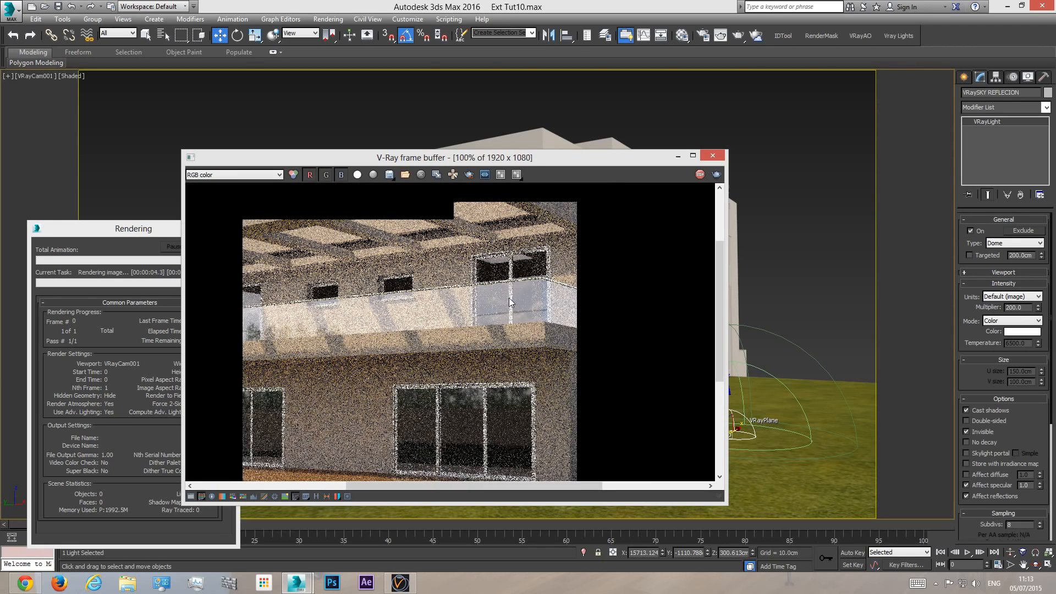
scroll(509, 298, "up", 1)
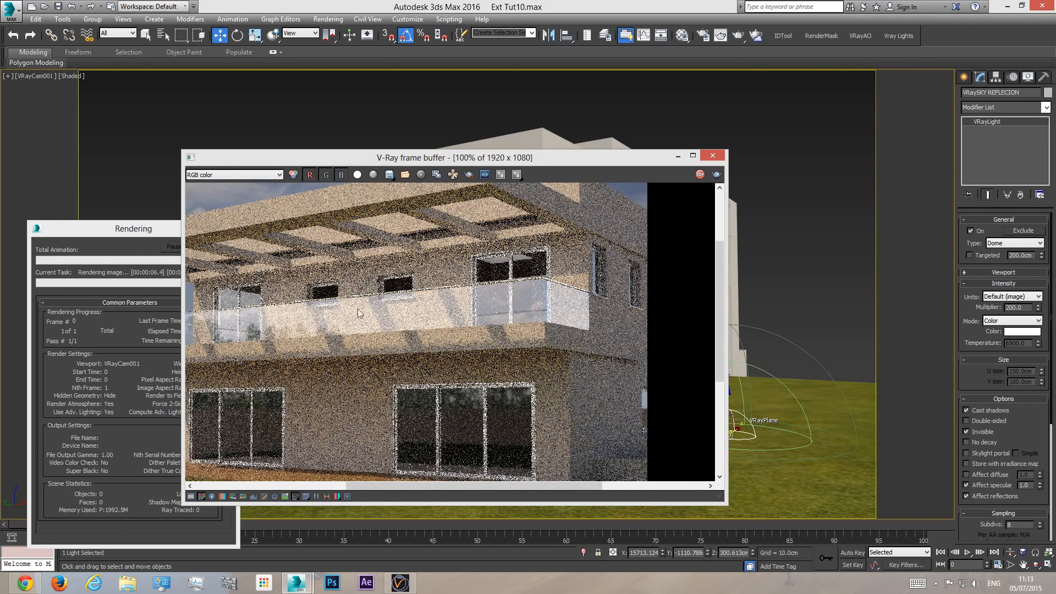
scroll(337, 316, "down", 1)
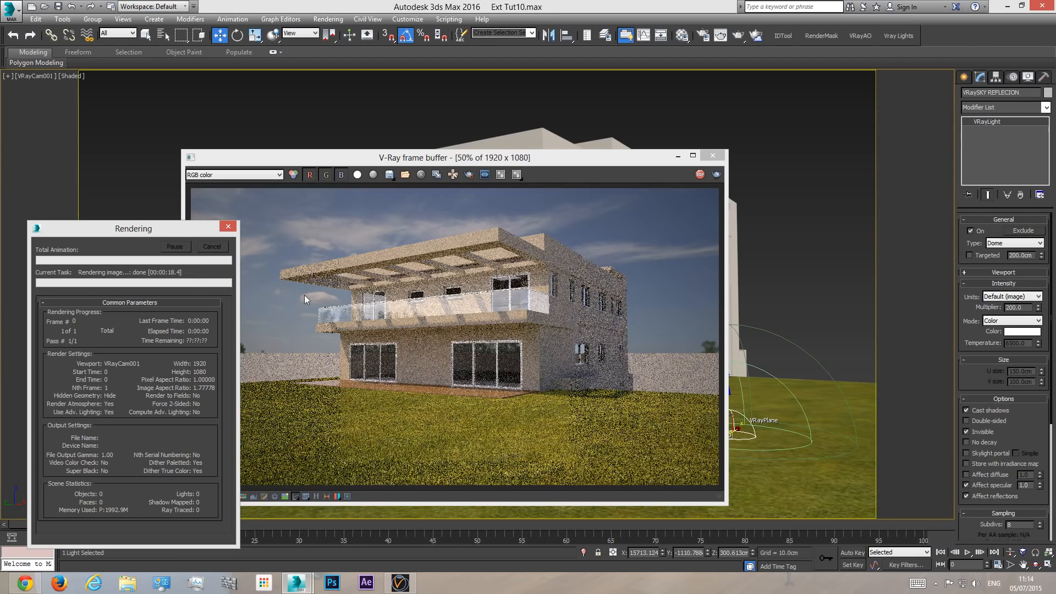
- Set the VRaySKY REFLECION dome's multiplier to 120 and rerun the test render, stopping it early and closing the frame buffer
double_click(1023, 307)
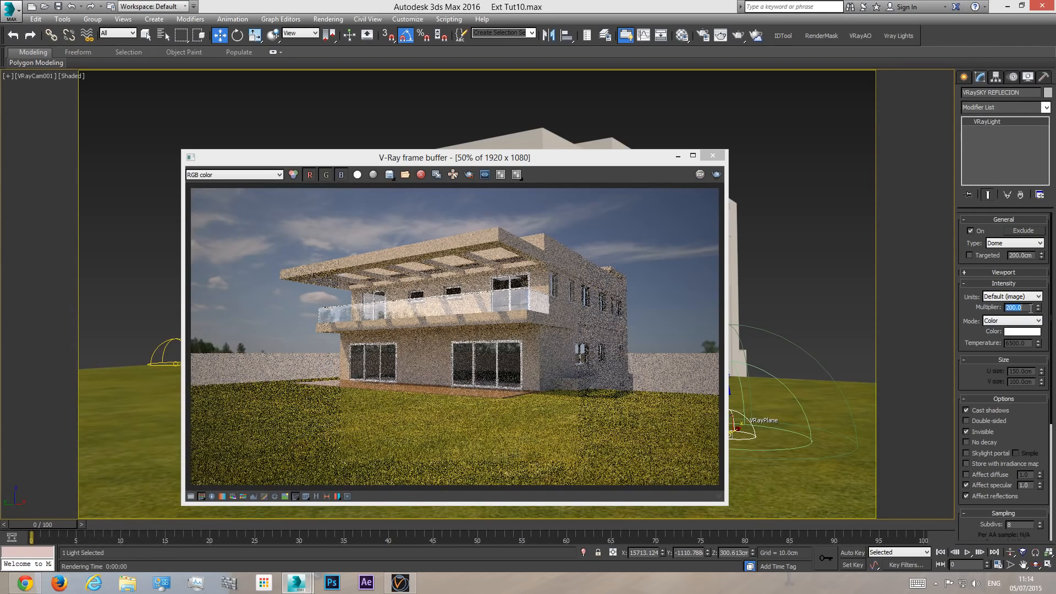
type("120")
key("Return")
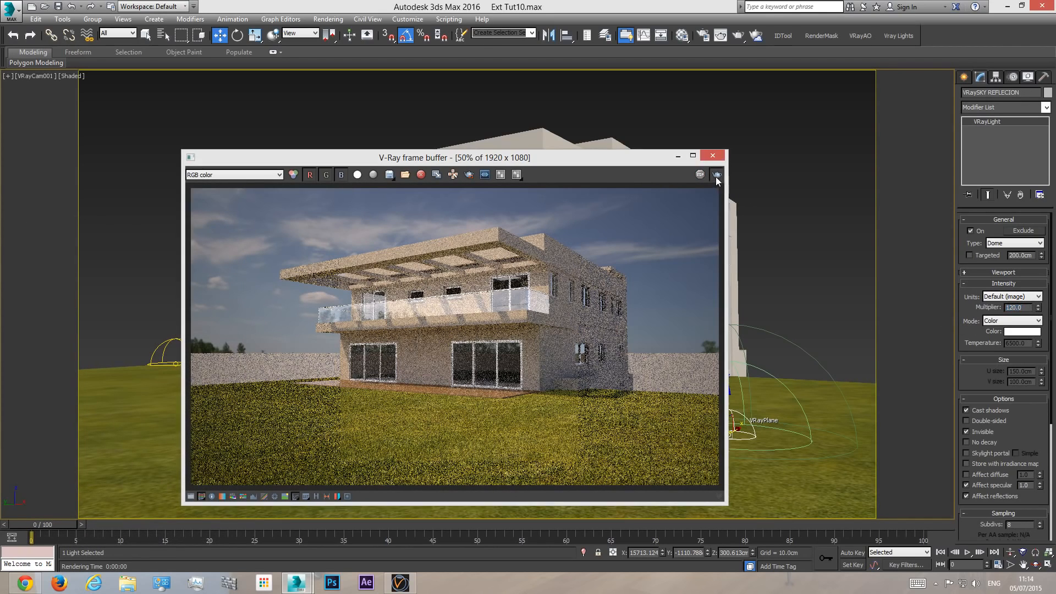
left_click(715, 176)
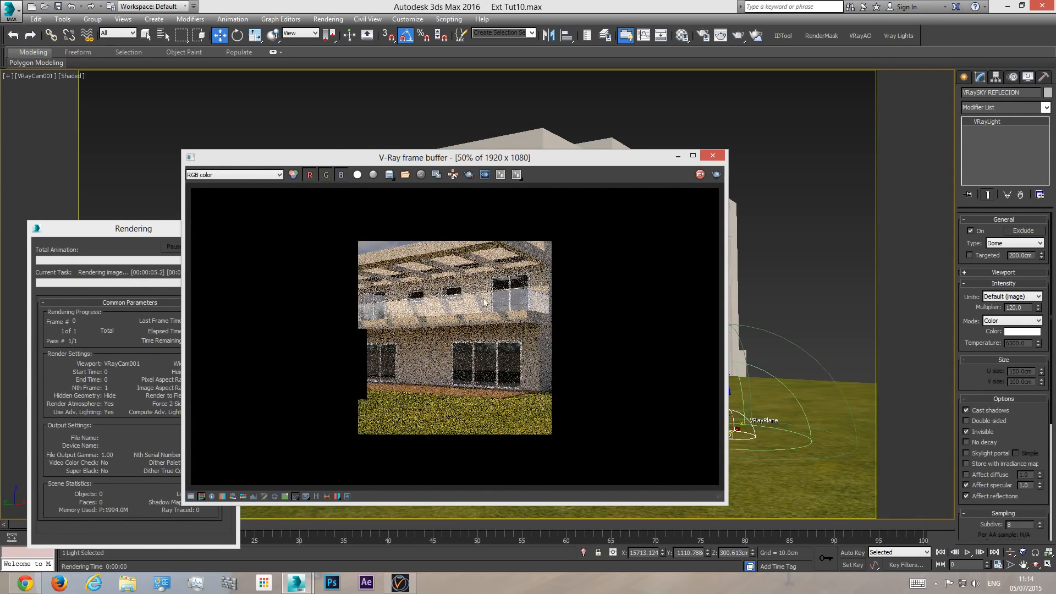
left_click(179, 236)
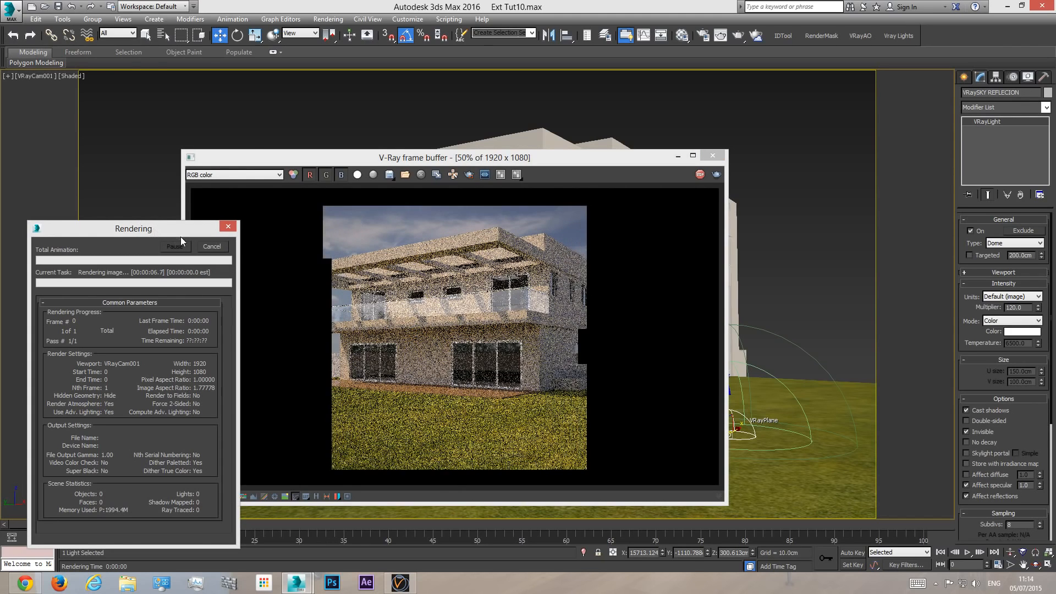
left_click(212, 246)
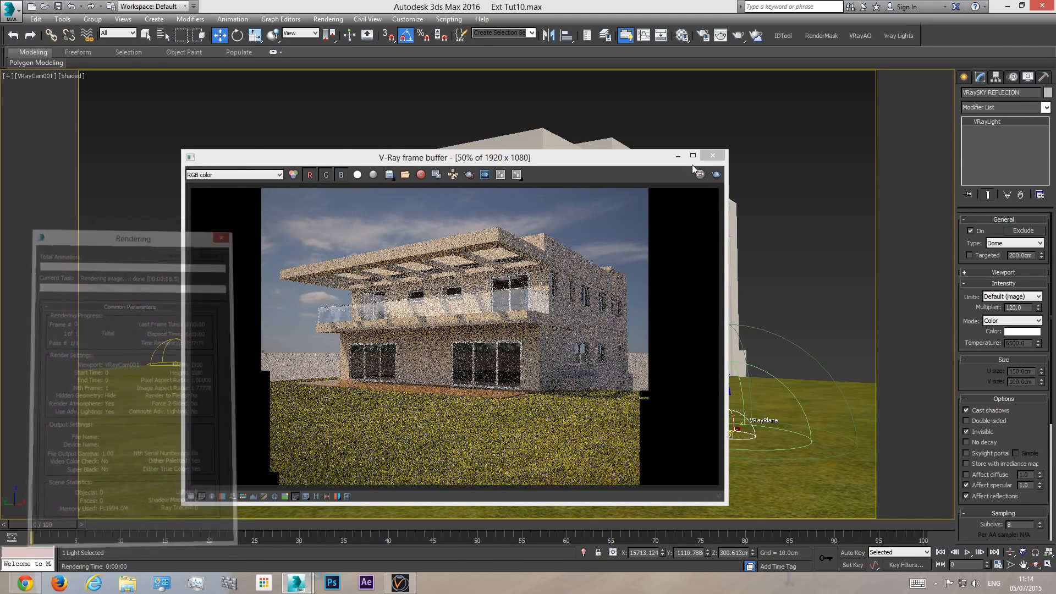
left_click(711, 157)
- Darken the glass material's refraction color to a grey of value 176
left_click(682, 37)
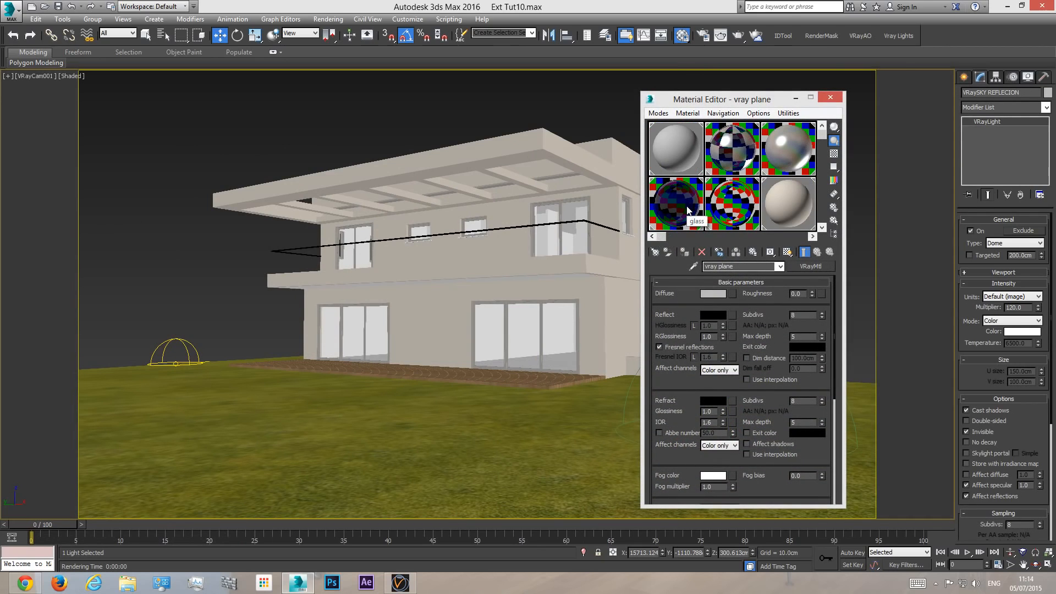
left_click(686, 209)
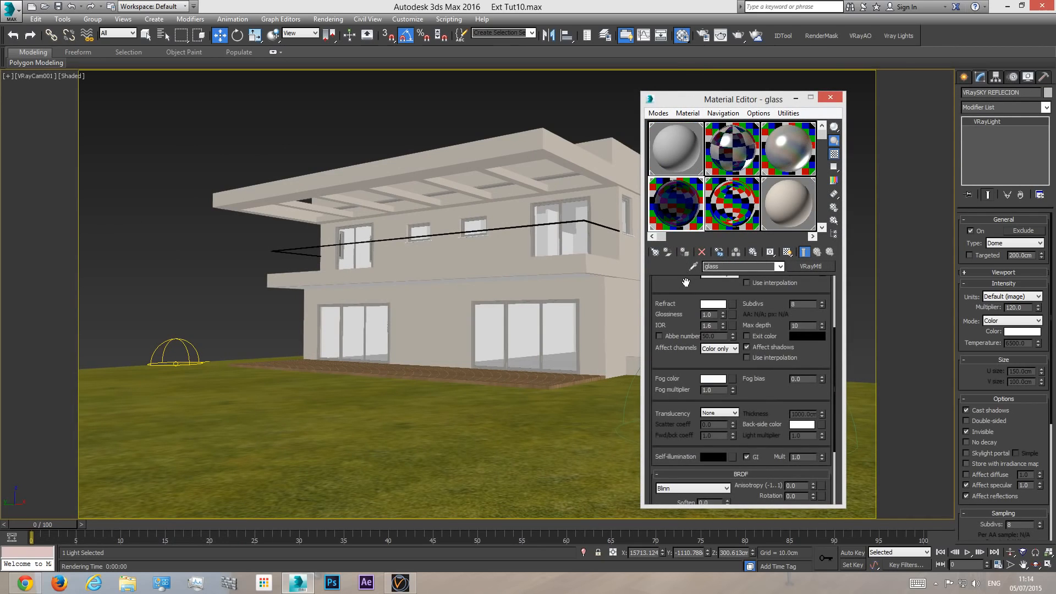
scroll(681, 345, "down", 2)
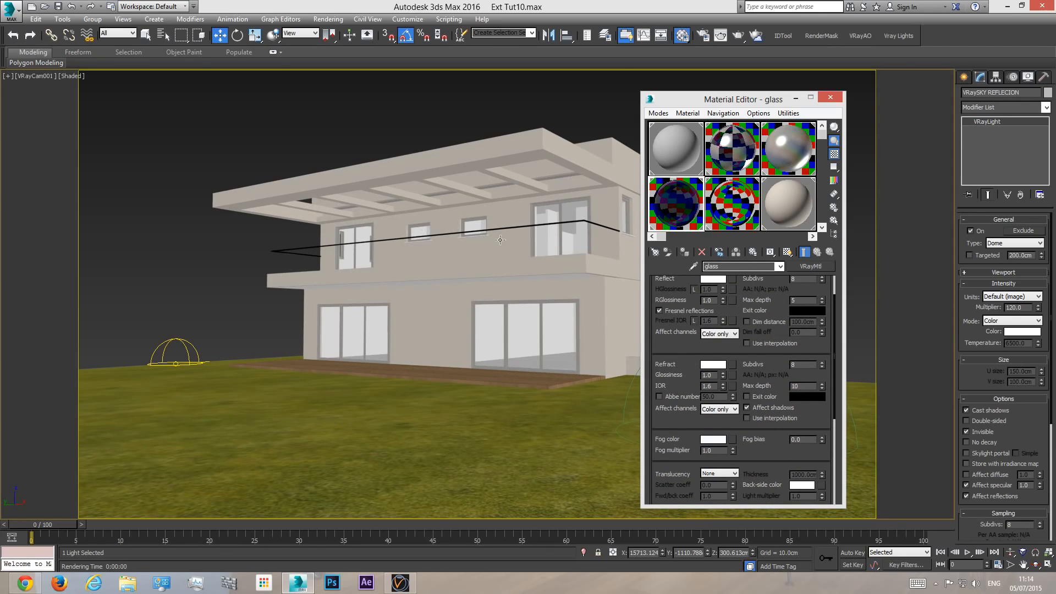
left_click(714, 365)
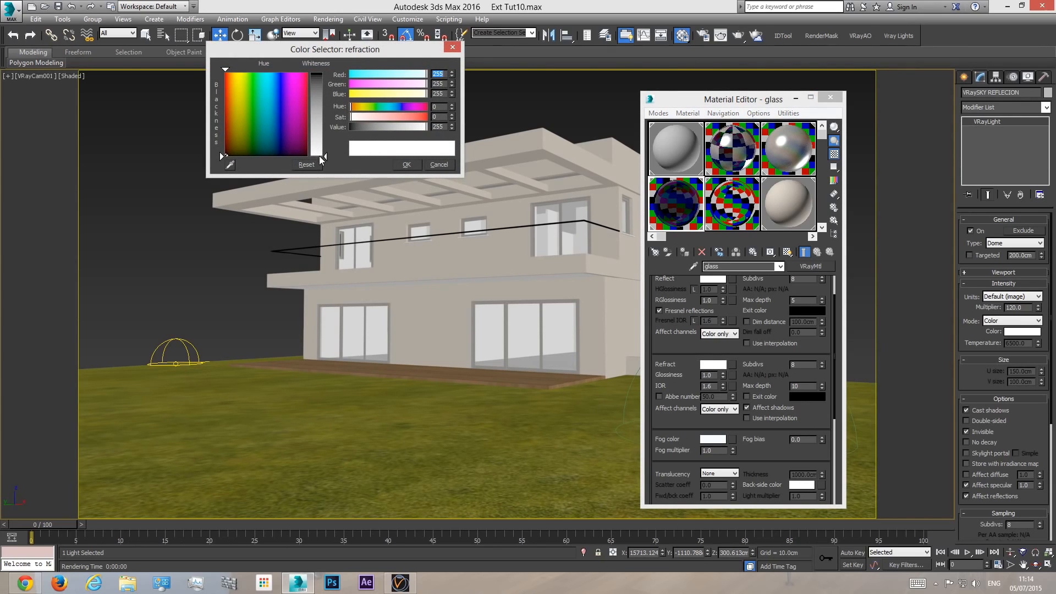
left_click_drag(325, 157, 326, 130)
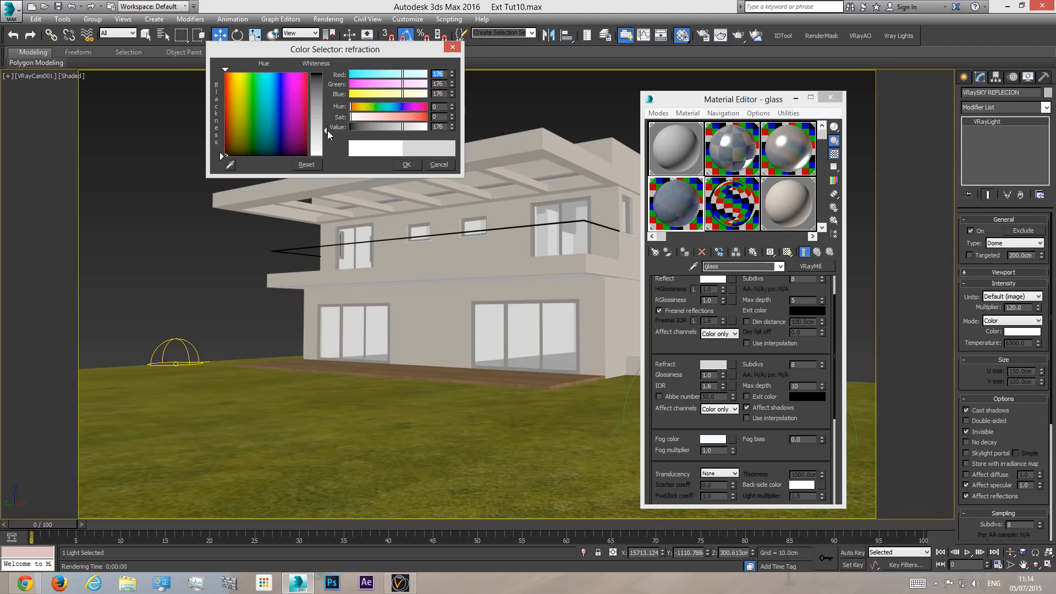
left_click(406, 165)
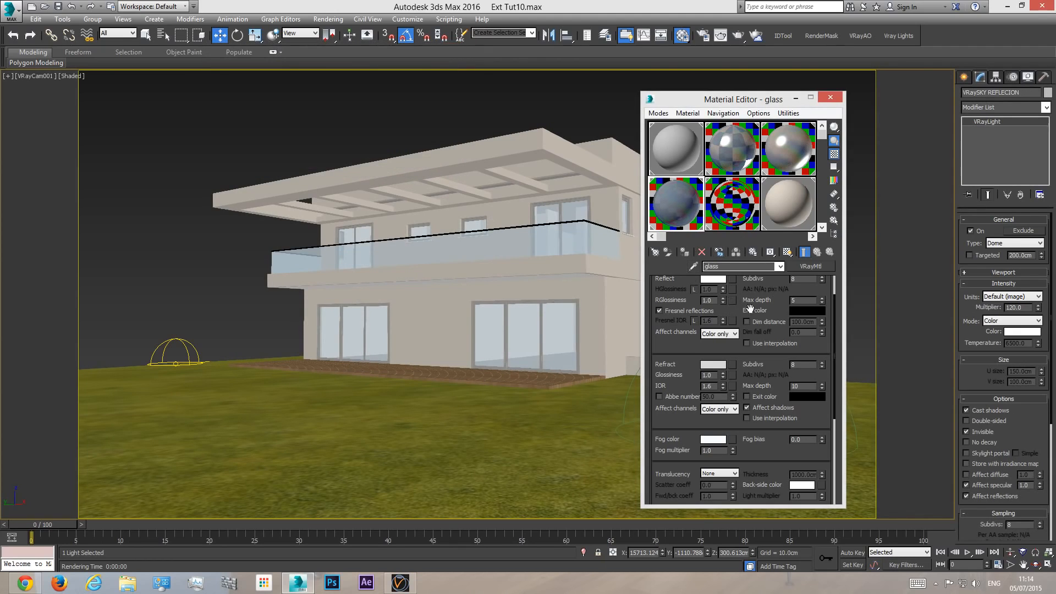
- Change the glass material's diffuse color to a near-black grey of value 5
scroll(775, 425, "up", 2)
left_click_drag(775, 427, 773, 423)
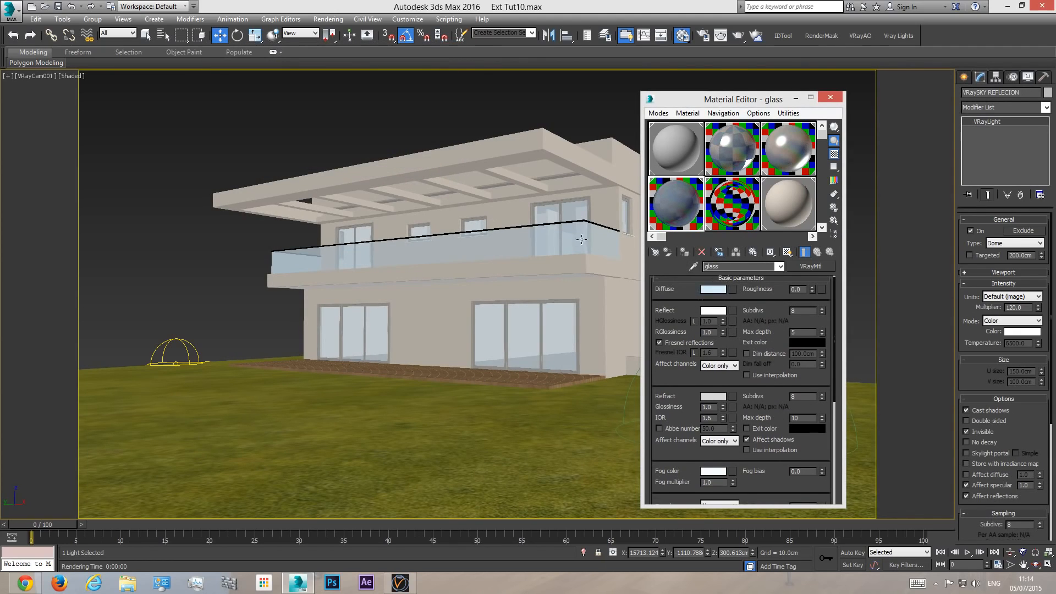
left_click(713, 290)
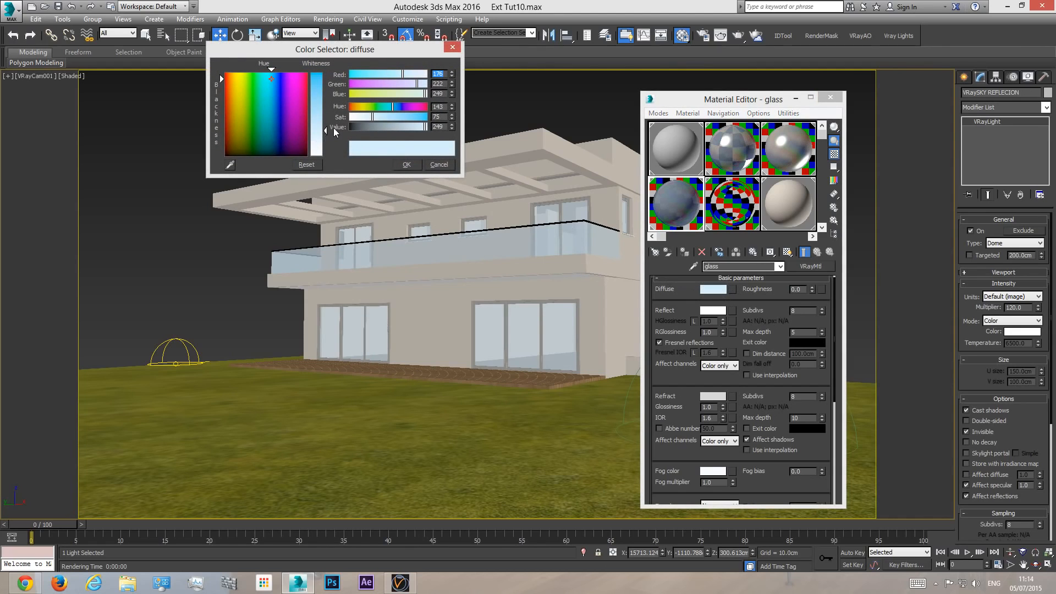
left_click_drag(285, 99, 324, 75)
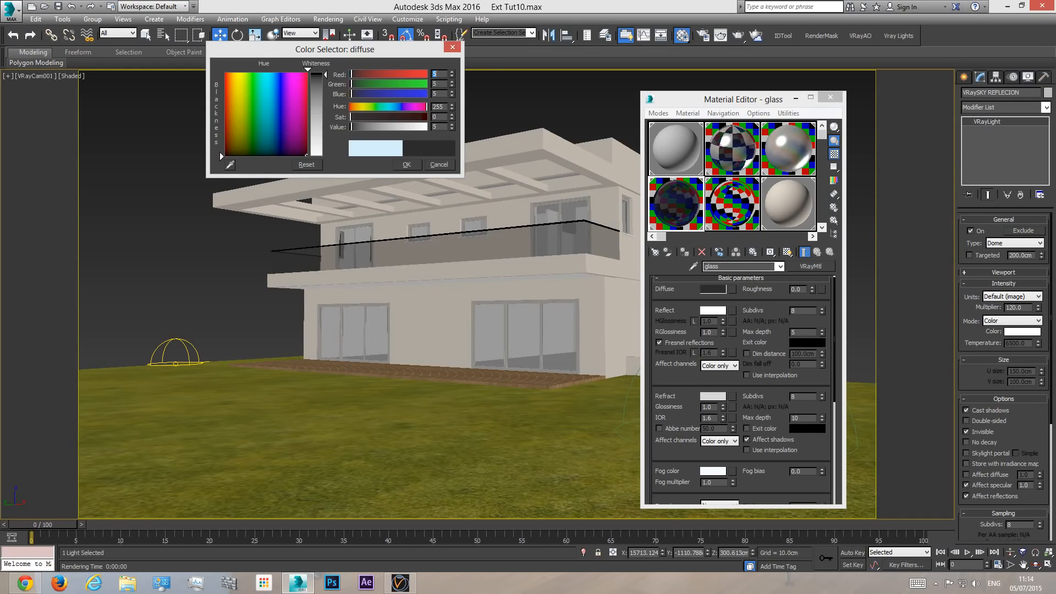
left_click(407, 165)
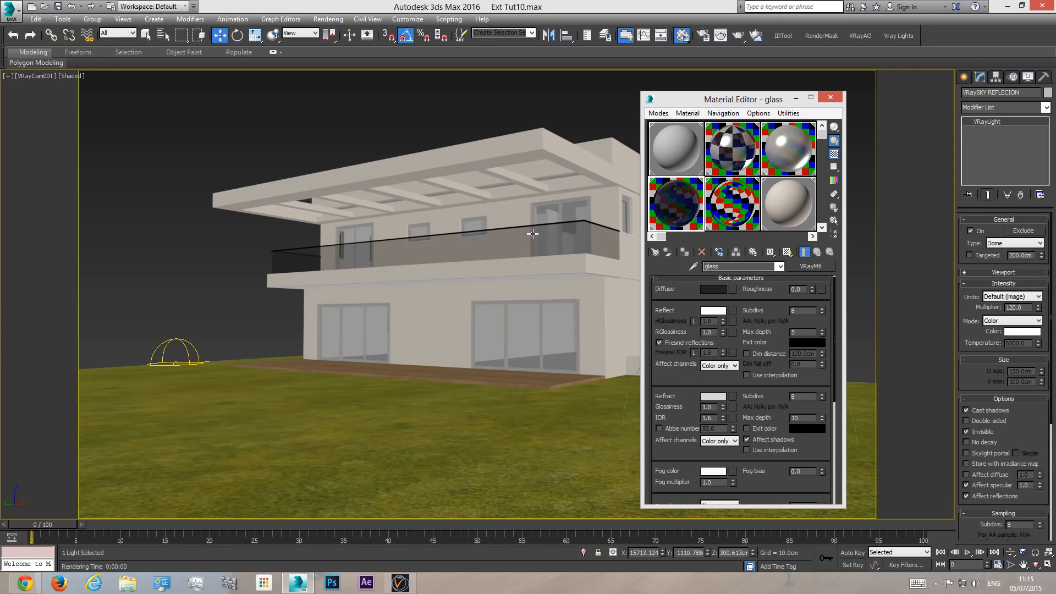
- Close the material editor, test-render the adjusted glass, examine its balcony reflections at full and half zoom, and close the frame buffer
left_click(831, 97)
left_click(738, 36)
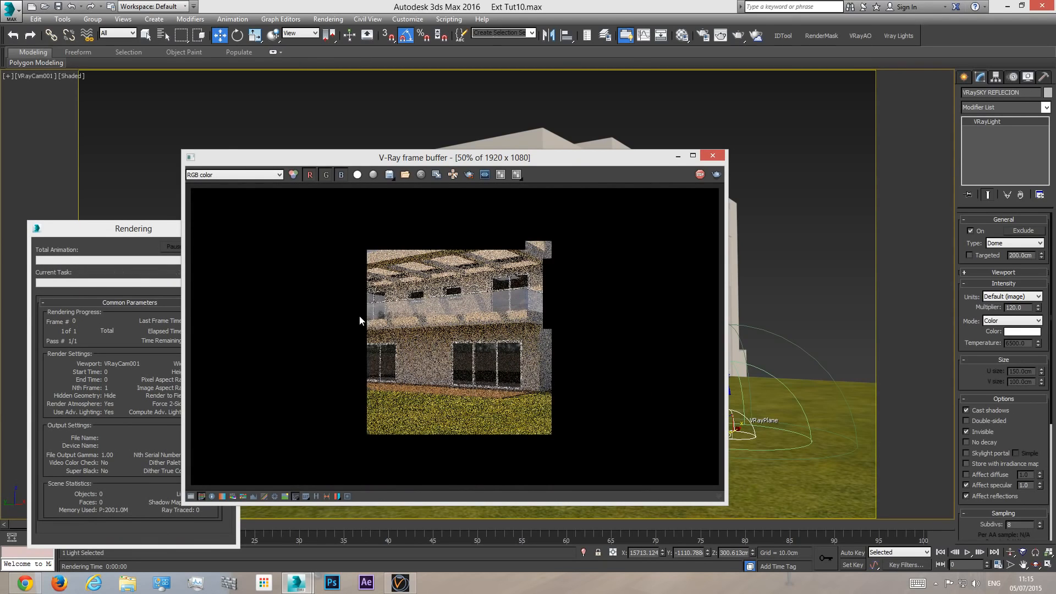
double_click(385, 312)
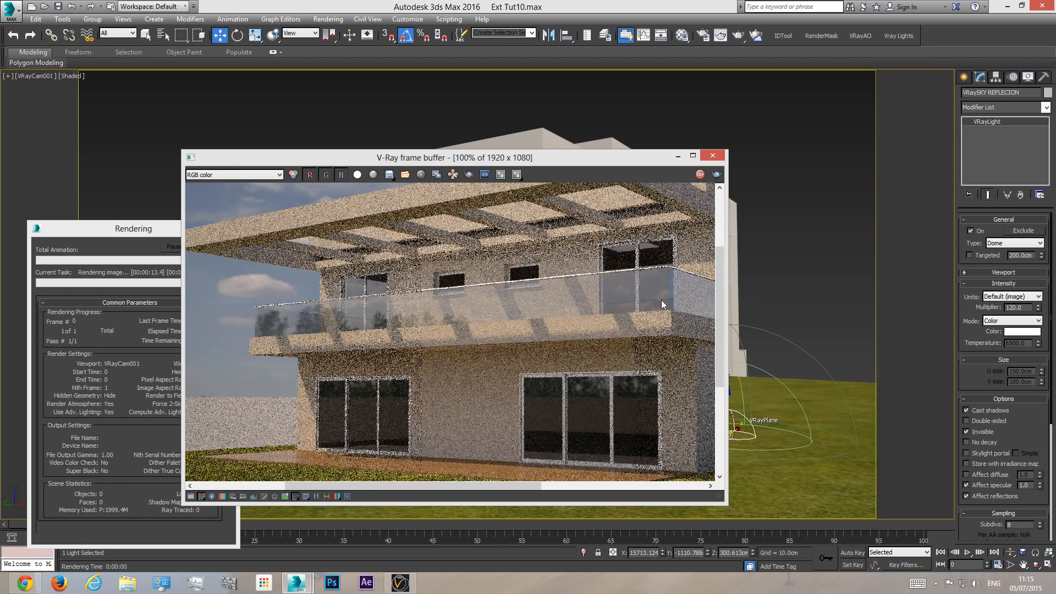
scroll(652, 300, "down", 2)
scroll(503, 293, "up", 2)
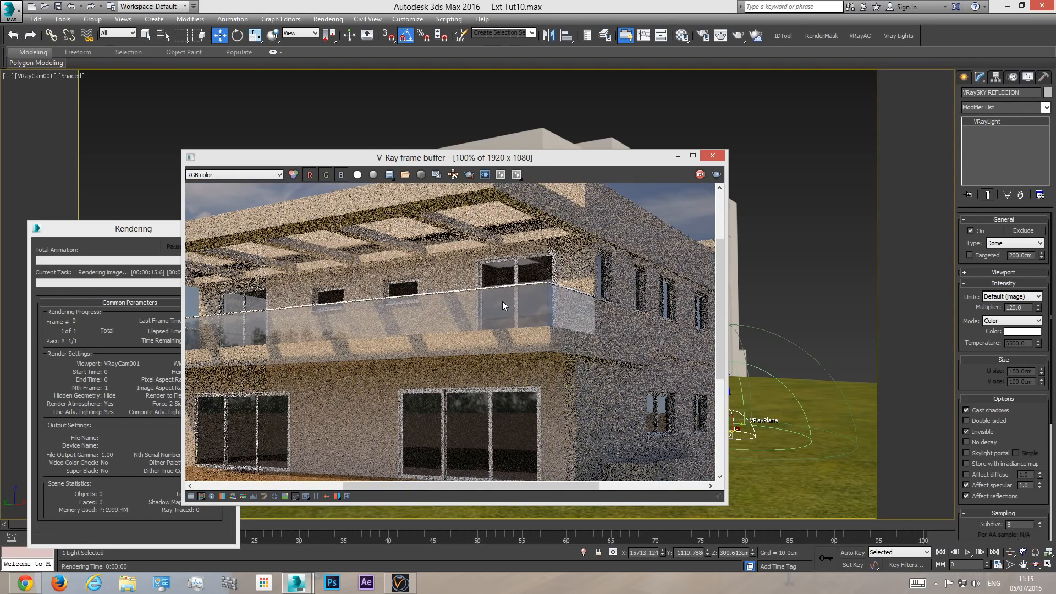
scroll(366, 319, "down", 2)
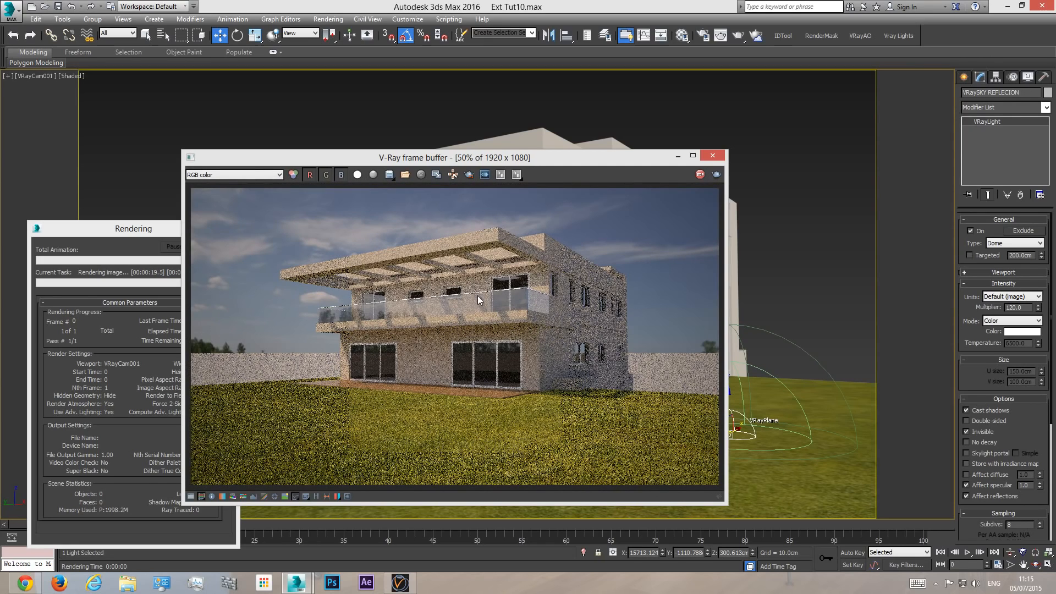
left_click(173, 254)
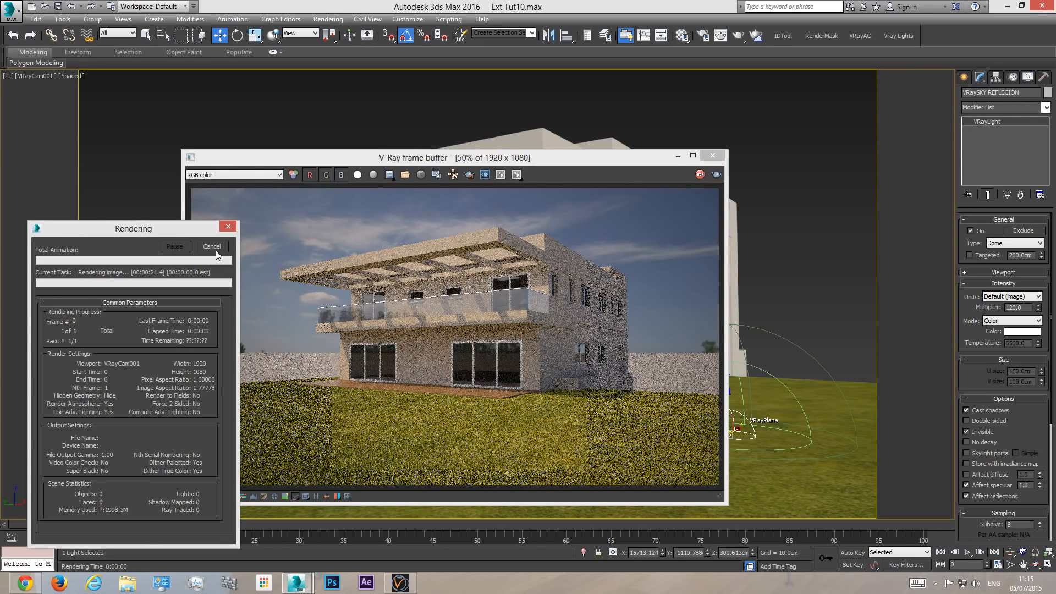
left_click(212, 246)
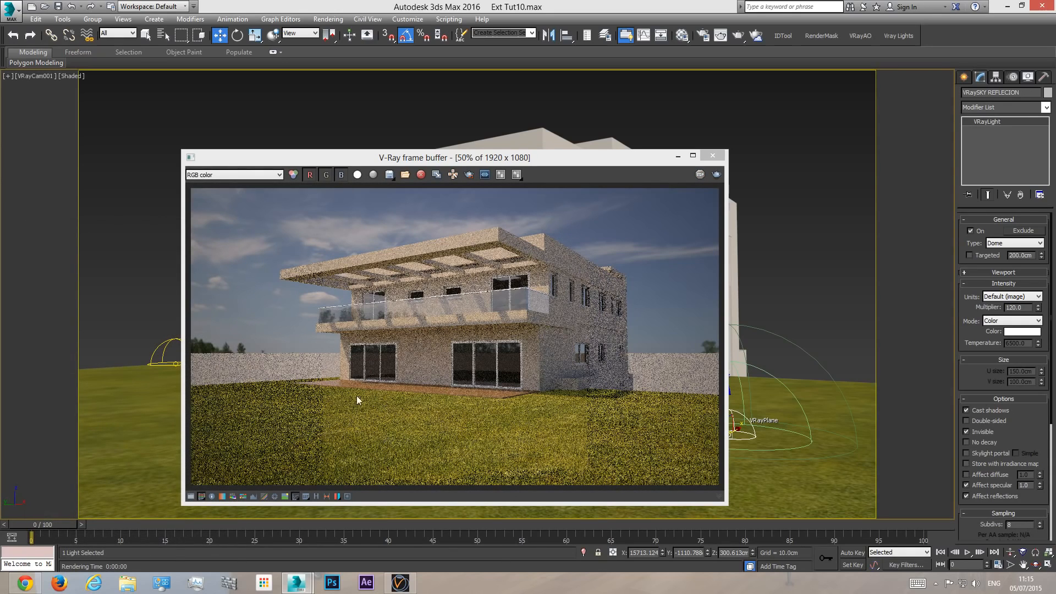
left_click(712, 156)
- Set the VRaySKY GI dome's multiplier to 45 and clear the light selection
left_click(189, 356)
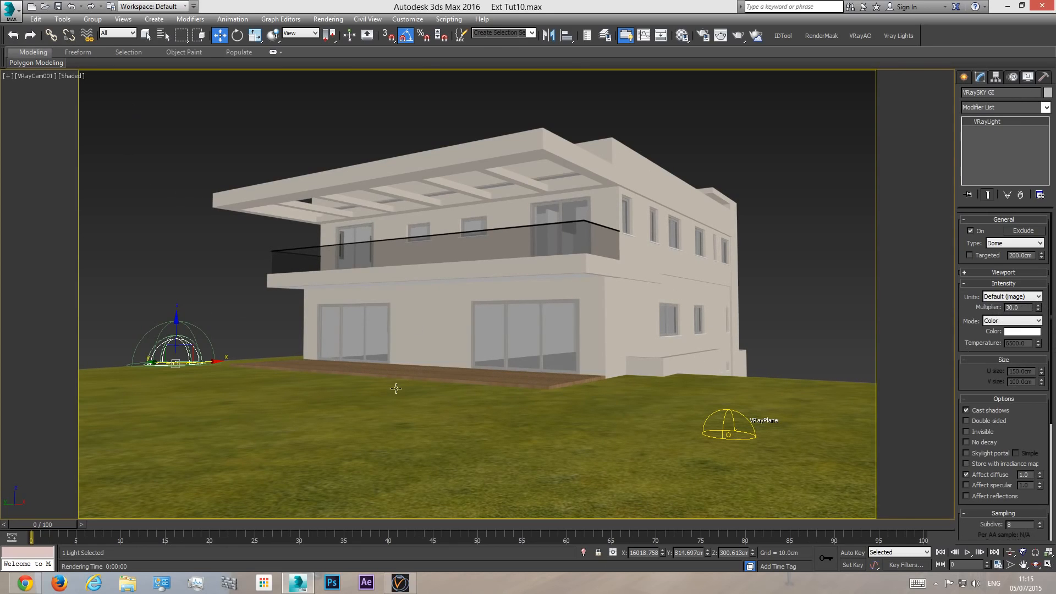
double_click(1022, 309)
type("45")
key("Return")
left_click(722, 425)
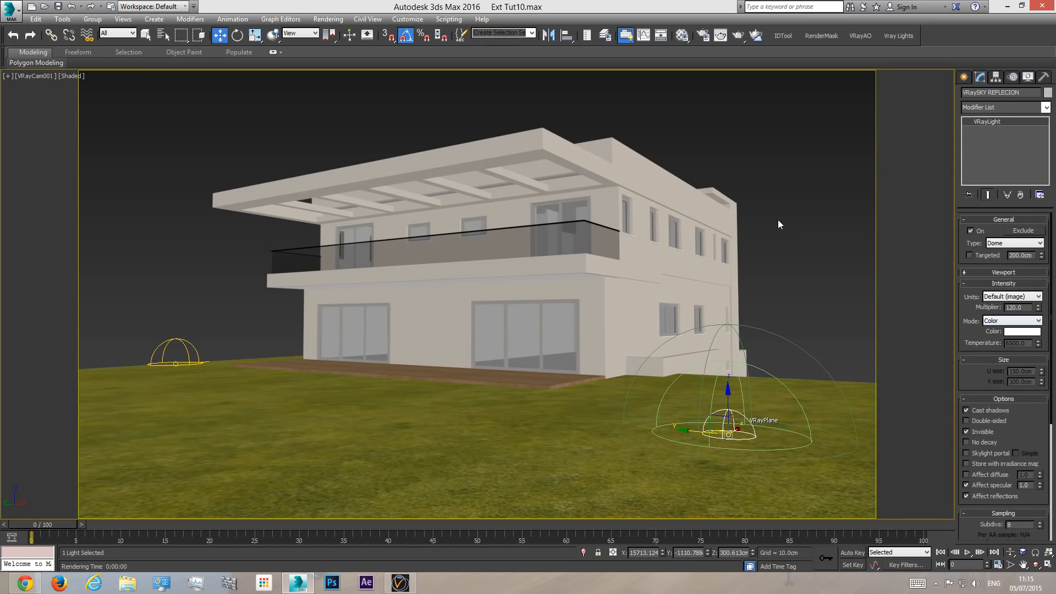
left_click(762, 216)
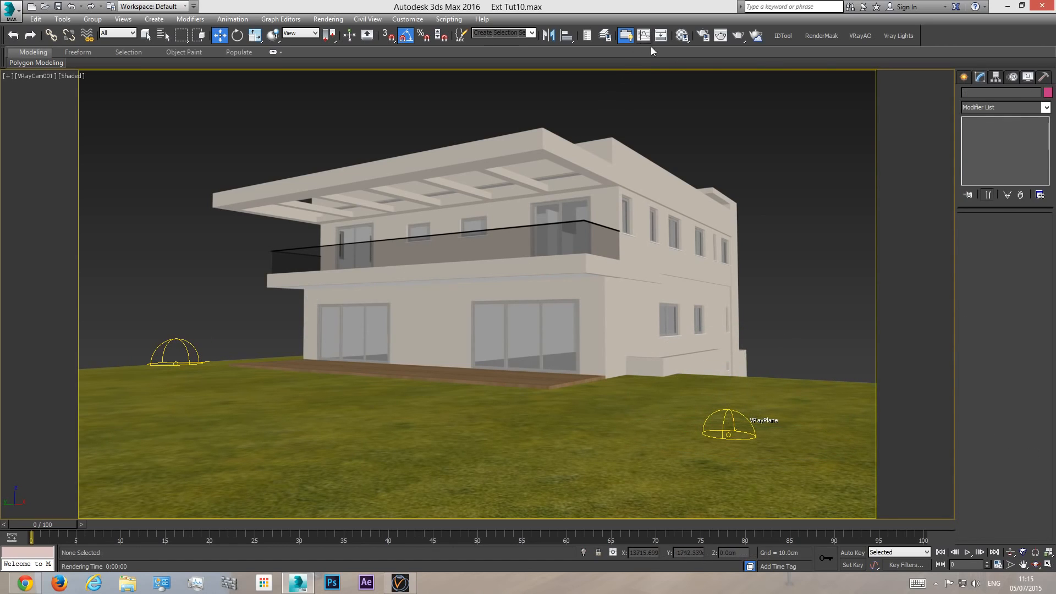
- Set the RGB Level in the output settings of the Grass material's diffuse bitmap to 0.75
left_click(682, 35)
left_click_drag(822, 138, 823, 231)
left_click(783, 208)
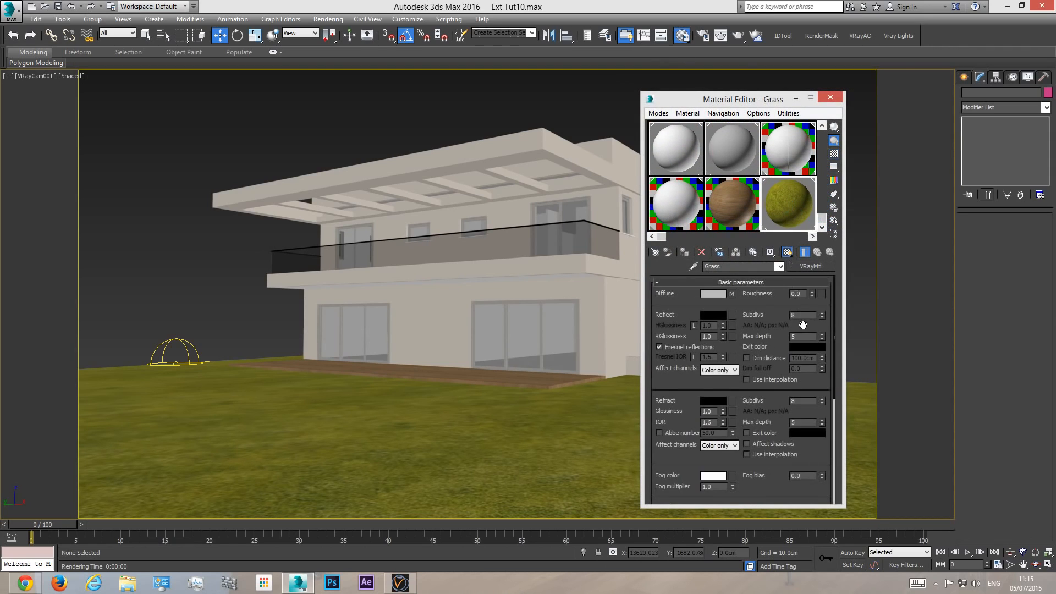
left_click(732, 294)
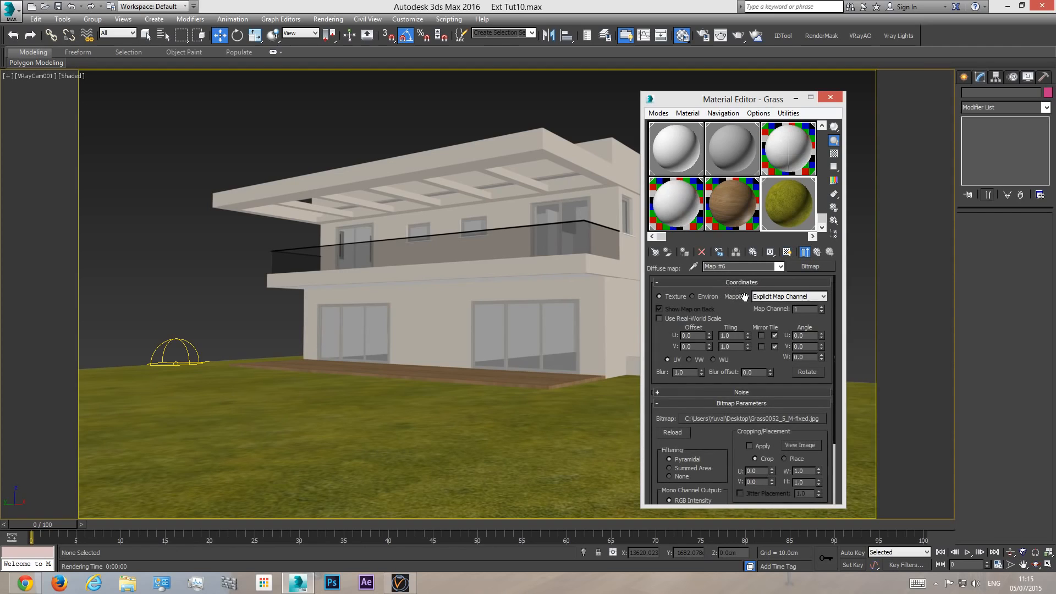
scroll(827, 454, "down", 3)
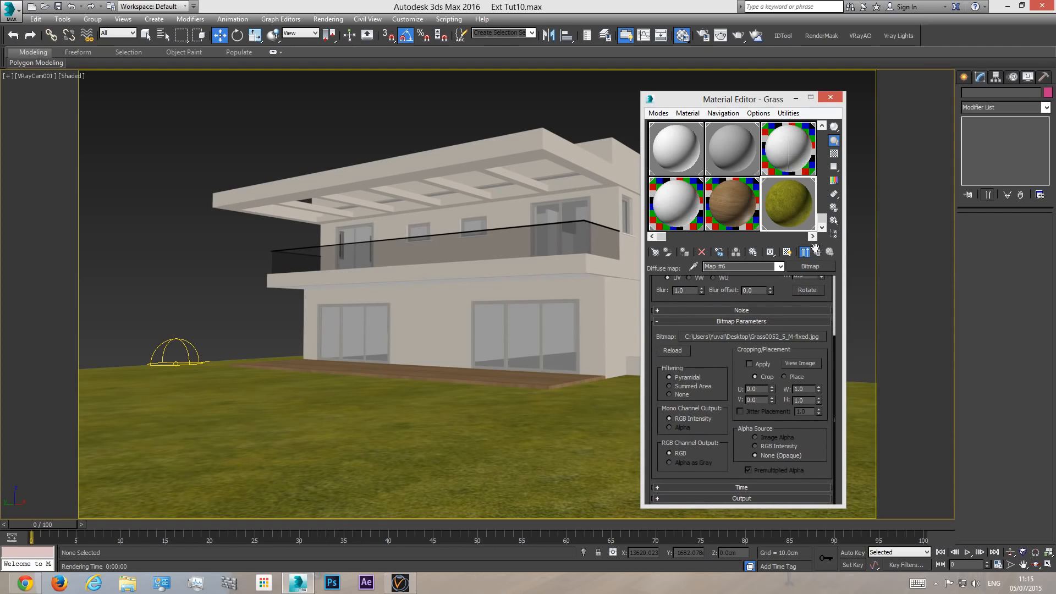
left_click(758, 498)
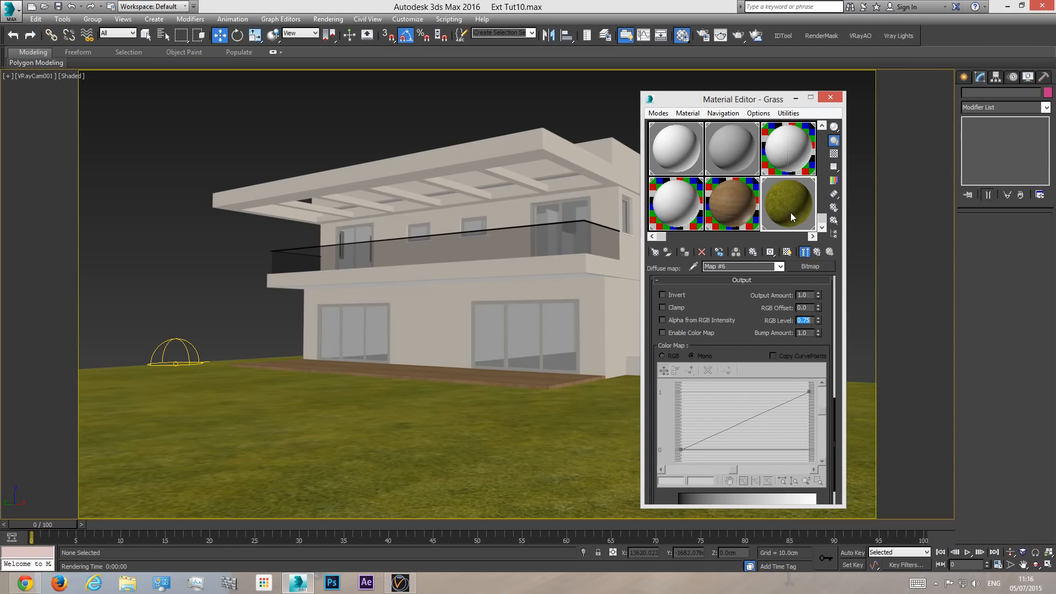
- Check the grass map in an enlarged sample preview, close the material editor, and start another test render
double_click(791, 195)
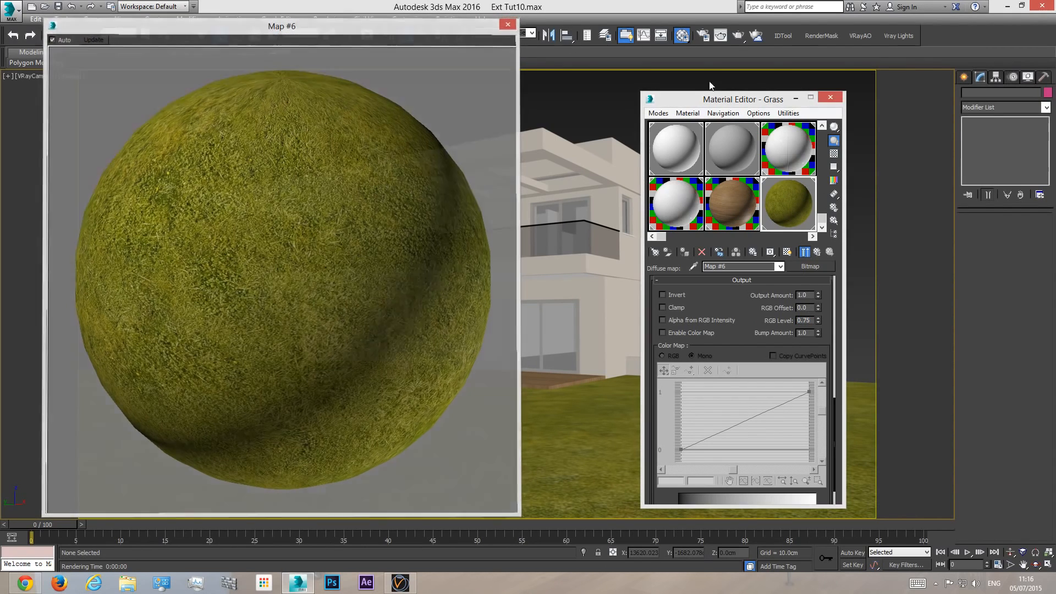
left_click(510, 22)
left_click(830, 97)
left_click(757, 36)
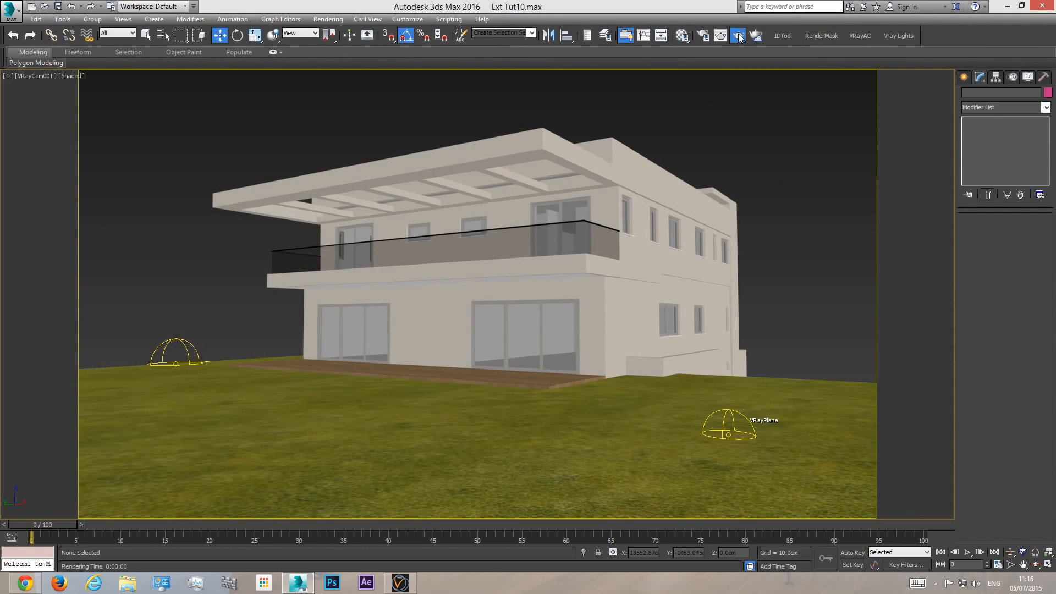
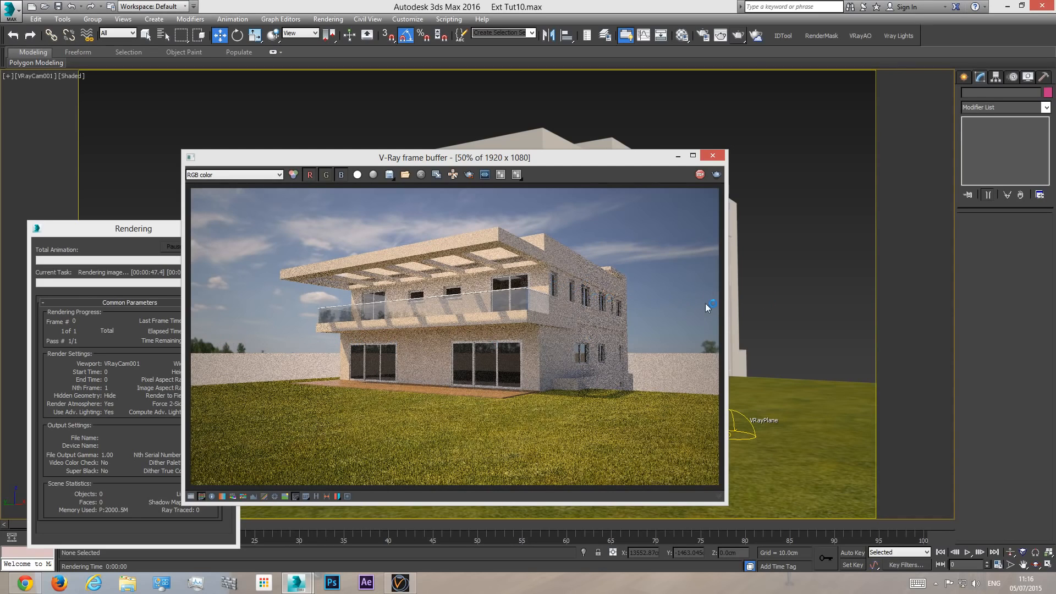
- Close the rendering progress window and the frame buffer of the finished test render
left_click(124, 235)
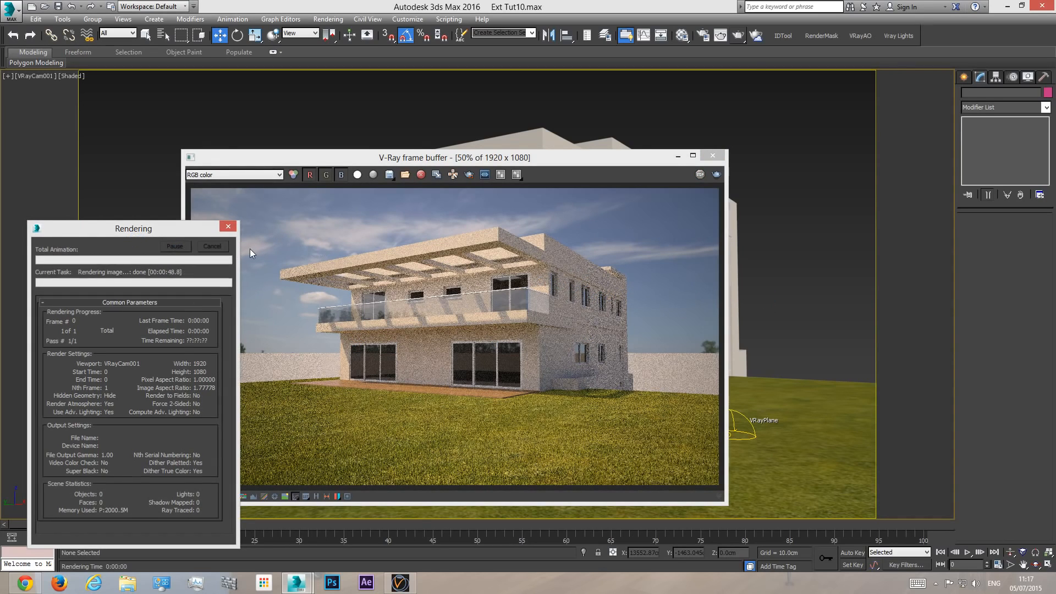
left_click(225, 229)
left_click(713, 156)
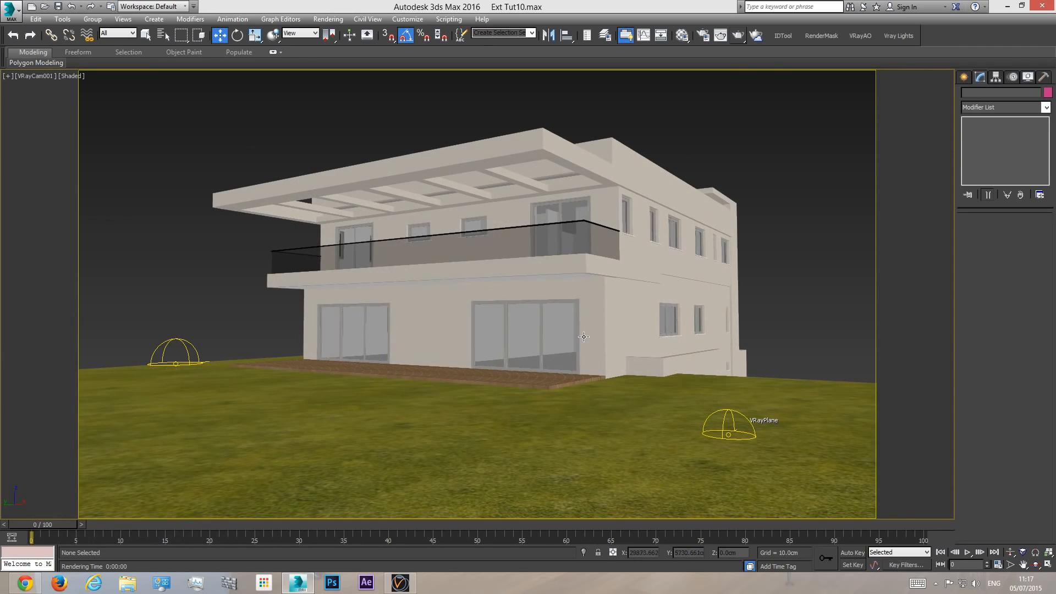
- Unhide the floor plan drawings in the Top view and switch it to wireframe with nothing selected
key("t")
scroll(607, 339, "down", 5)
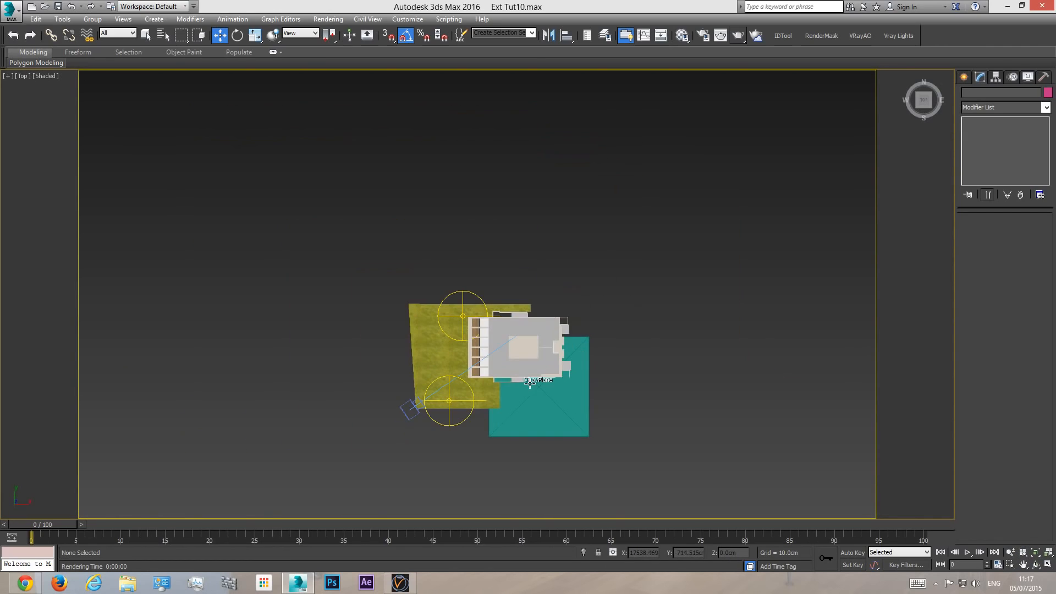
right_click(599, 279)
left_click(629, 229)
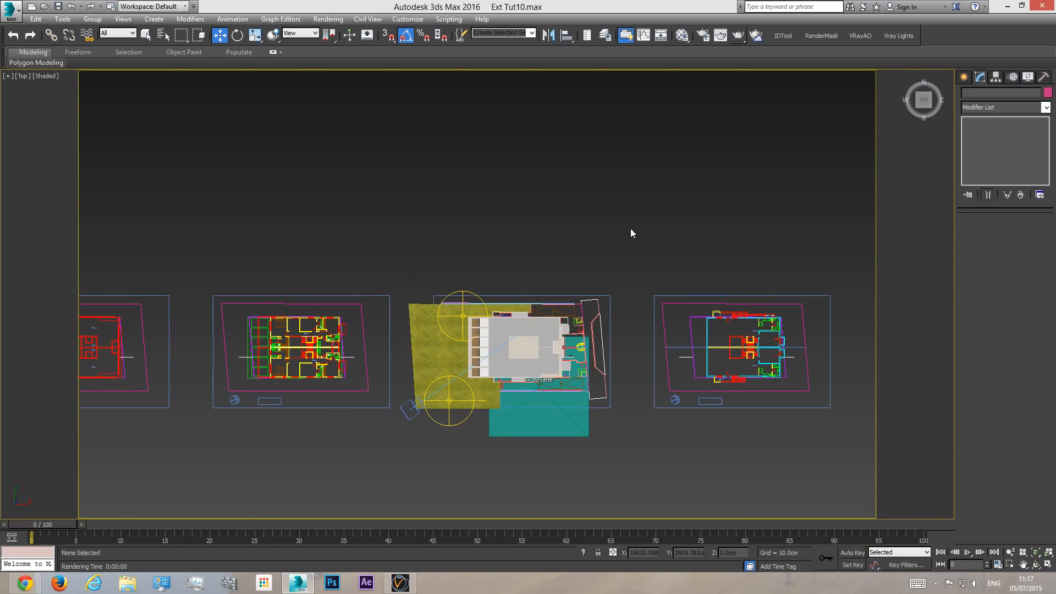
left_click(597, 313)
scroll(603, 315, "up", 4)
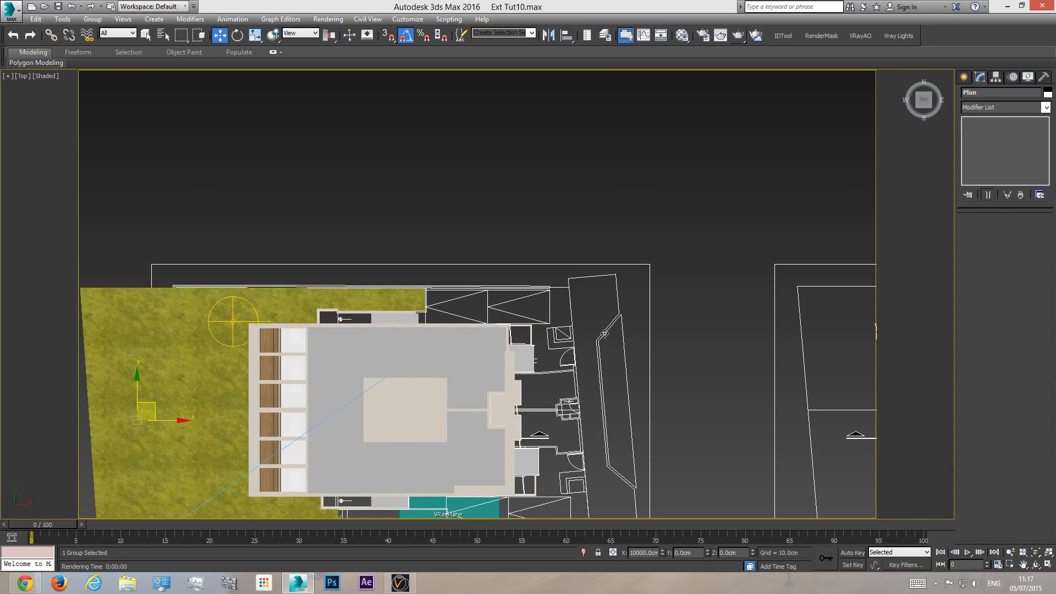
scroll(720, 364, "up", 1)
key("F3")
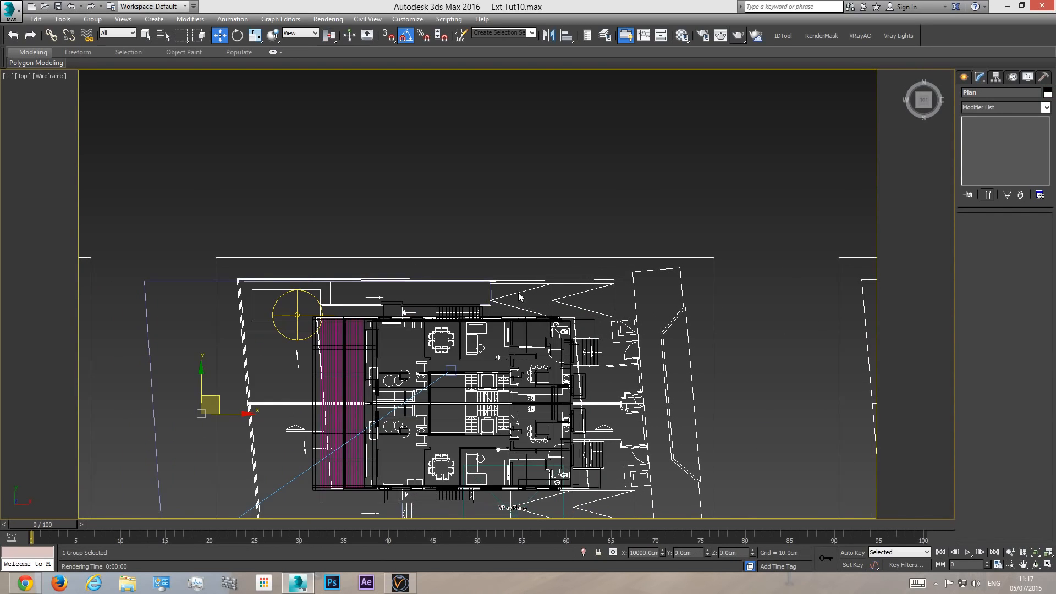
left_click(596, 215)
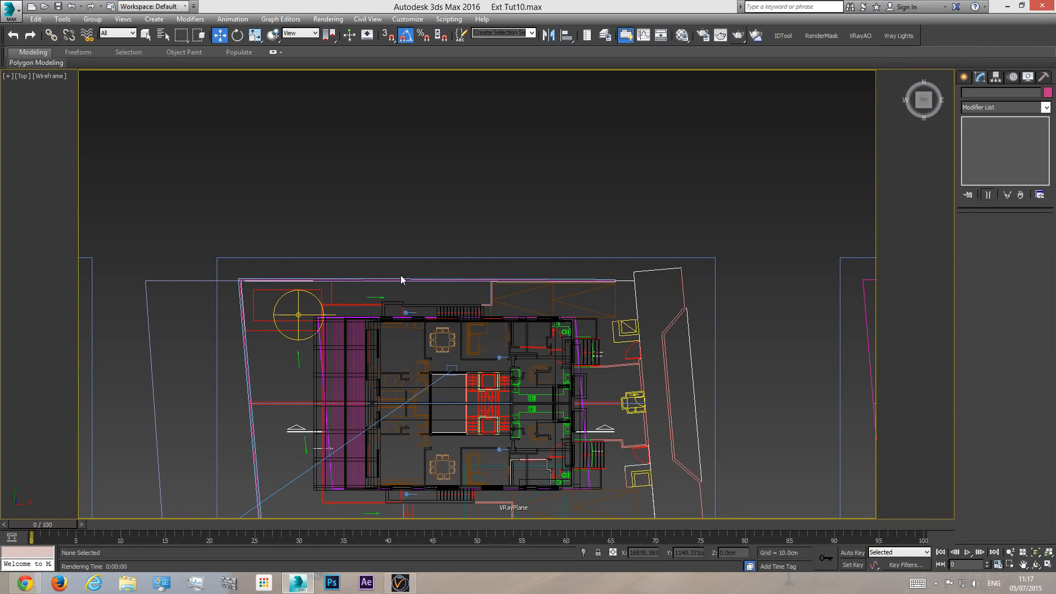
- Trace an open three-segment line along the north, west and south boundaries of the plot around the house plan
middle_click_drag(269, 461, 248, 325)
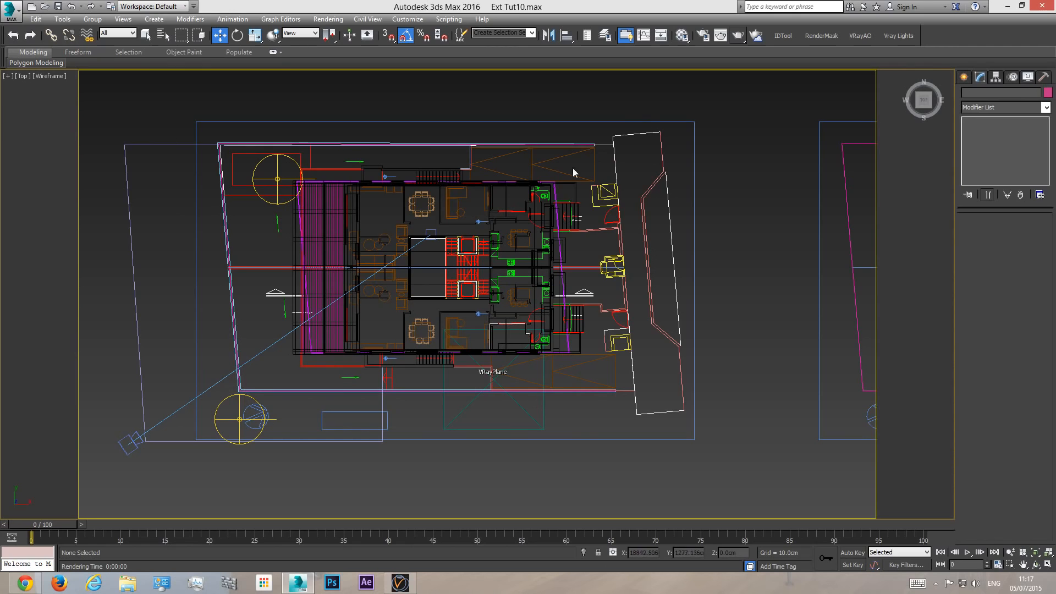
middle_click_drag(599, 145, 615, 230)
left_click(969, 78)
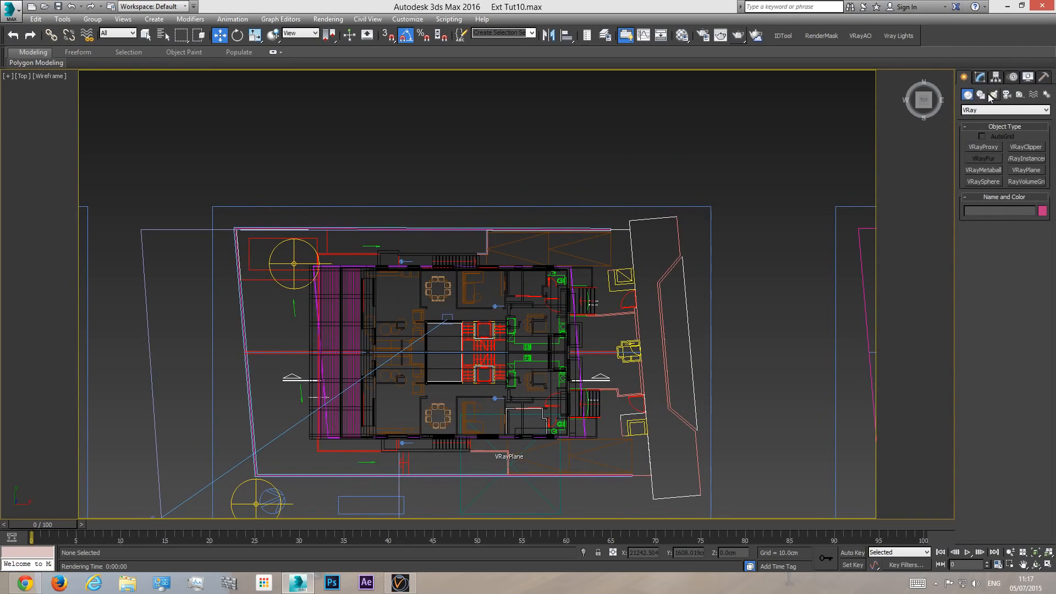
left_click(980, 95)
left_click(983, 157)
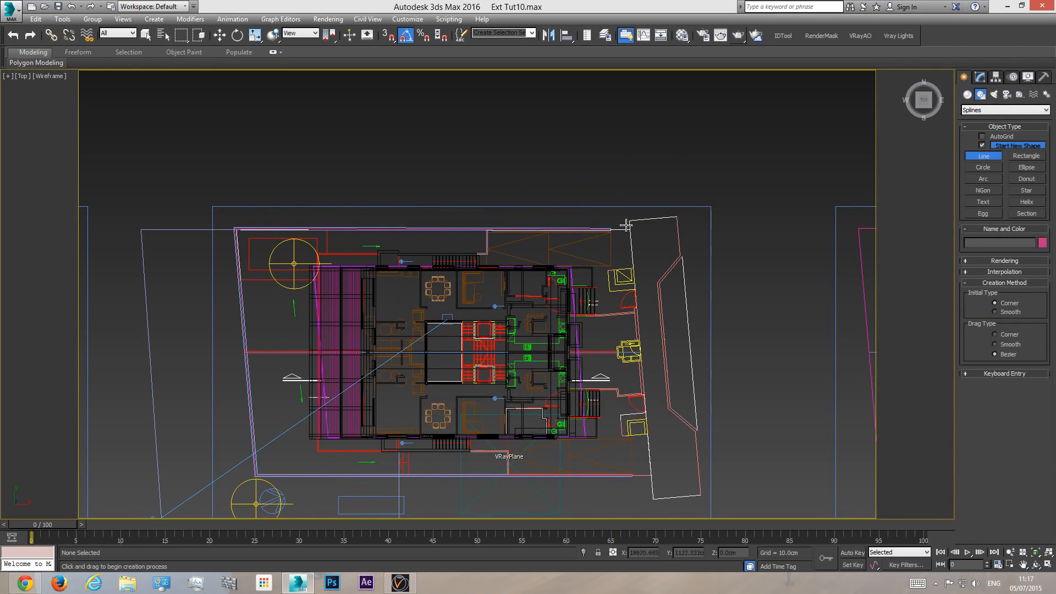
left_click(610, 229)
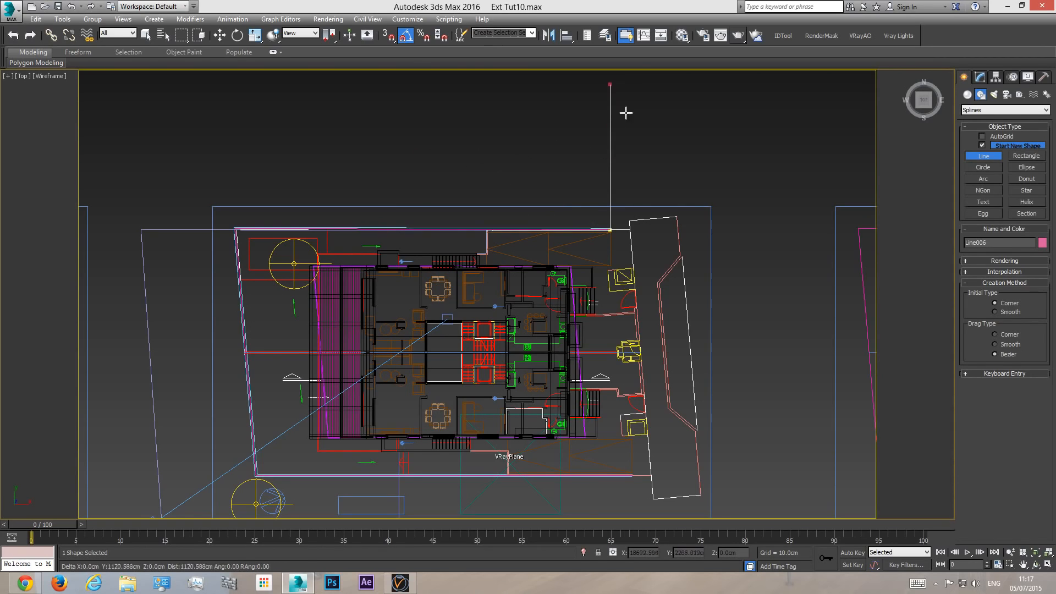
left_click(235, 228)
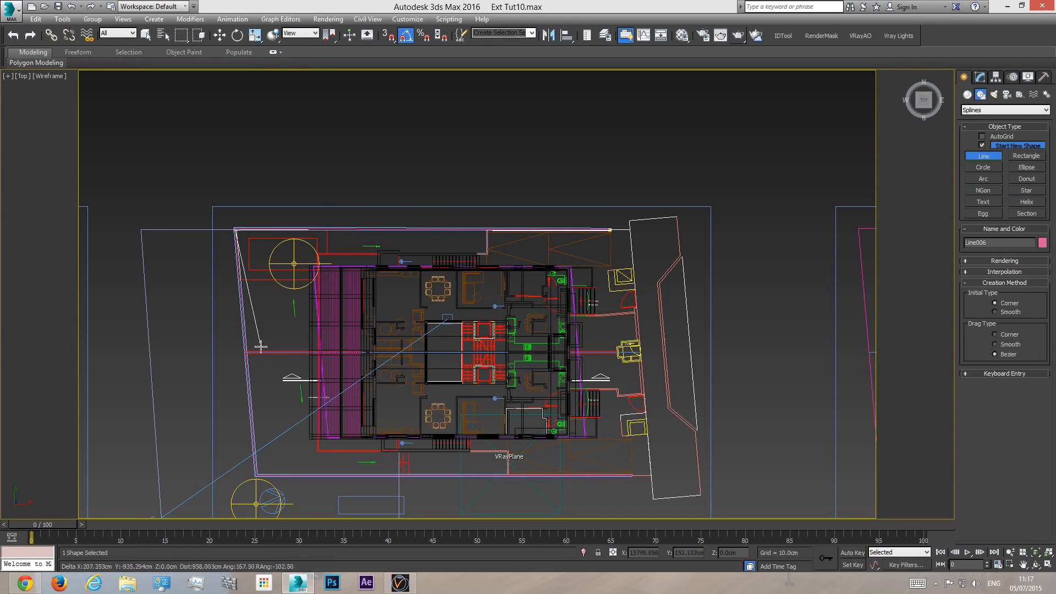
left_click(254, 477)
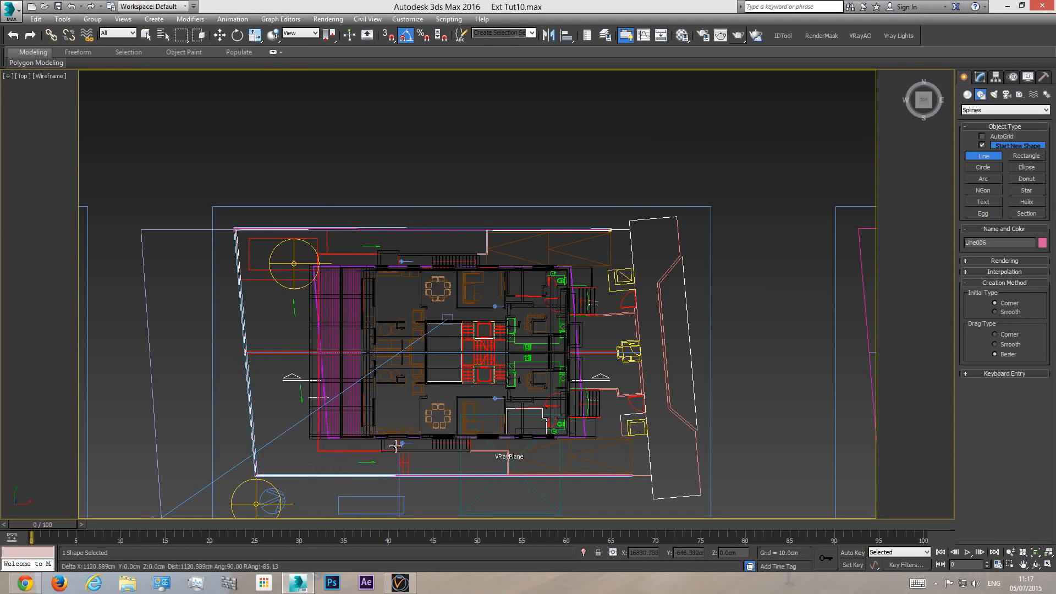
right_click(632, 478)
- Raise the boundary line to about Z 380 cm in a shaded perspective view of the house
key("p")
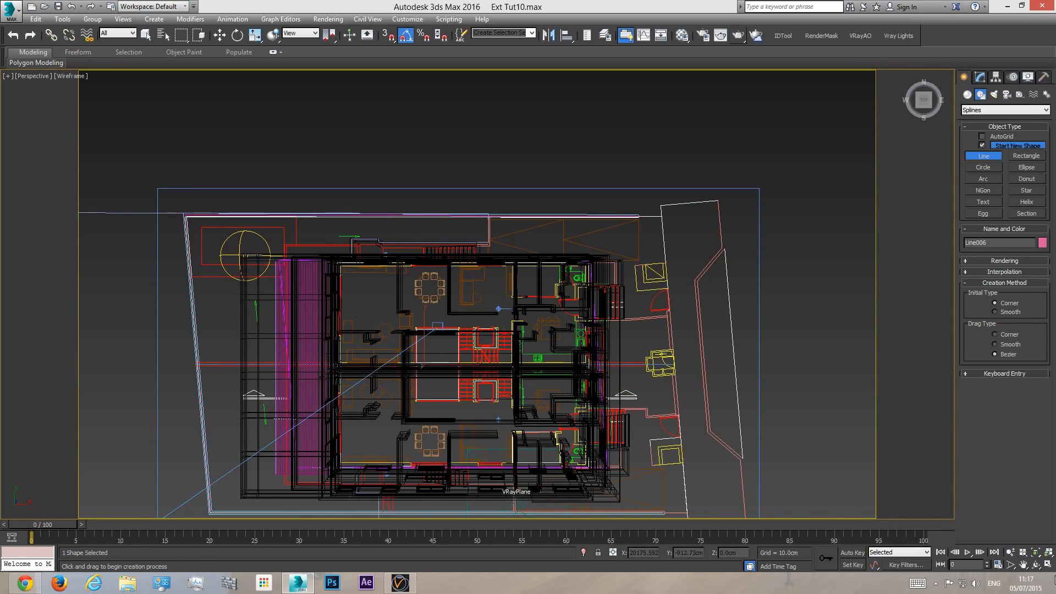
left_click(1036, 552)
left_click(1036, 565)
key("F3")
left_click_drag(535, 377, 575, 306)
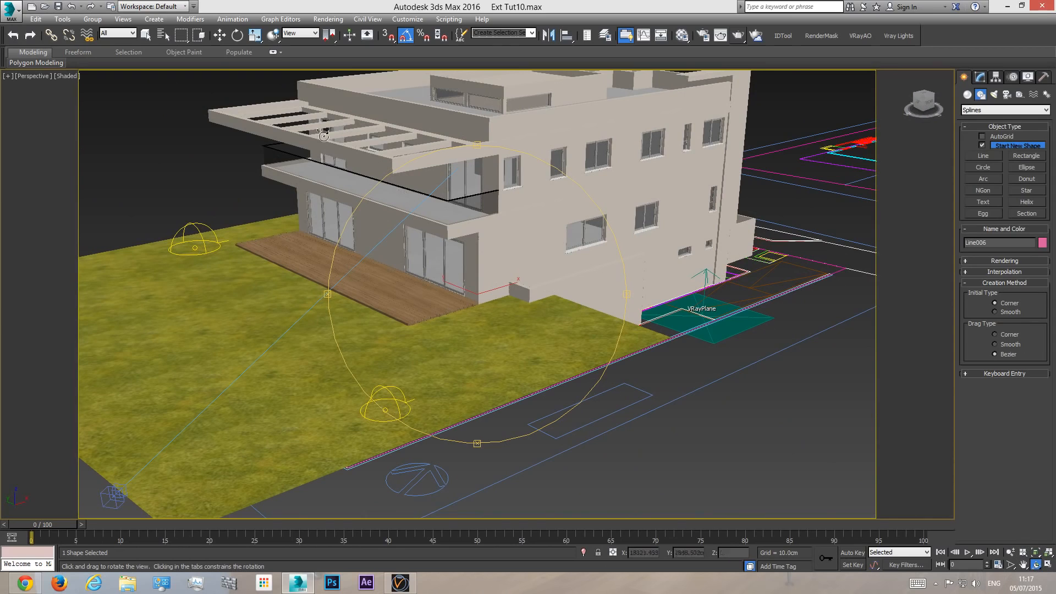
left_click(219, 35)
left_click_drag(477, 259, 478, 182)
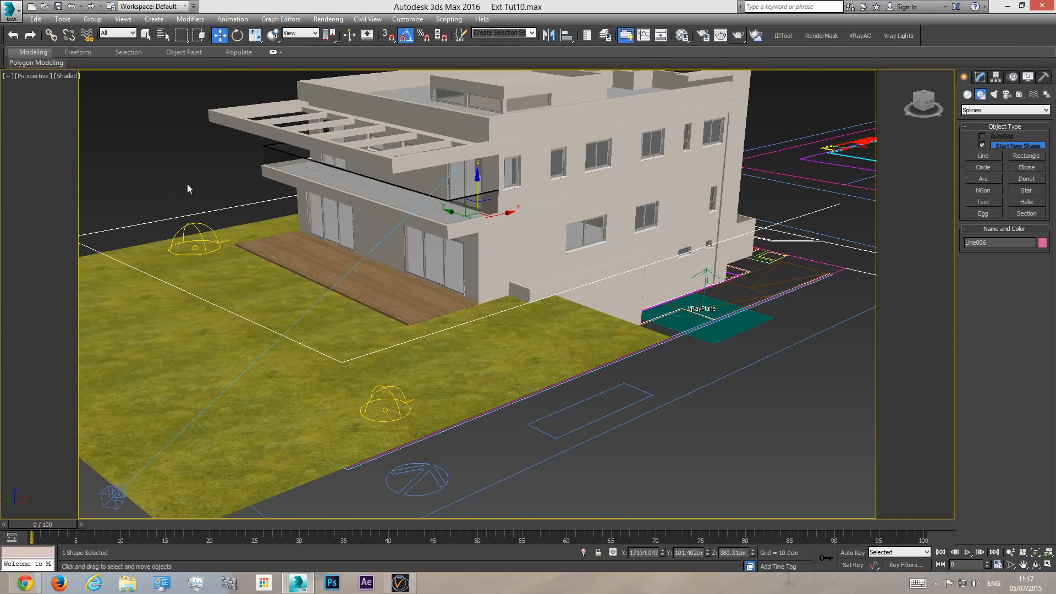
- Enable the boundary line in both the renderer and the viewport, and look closely at its corner
left_click(979, 77)
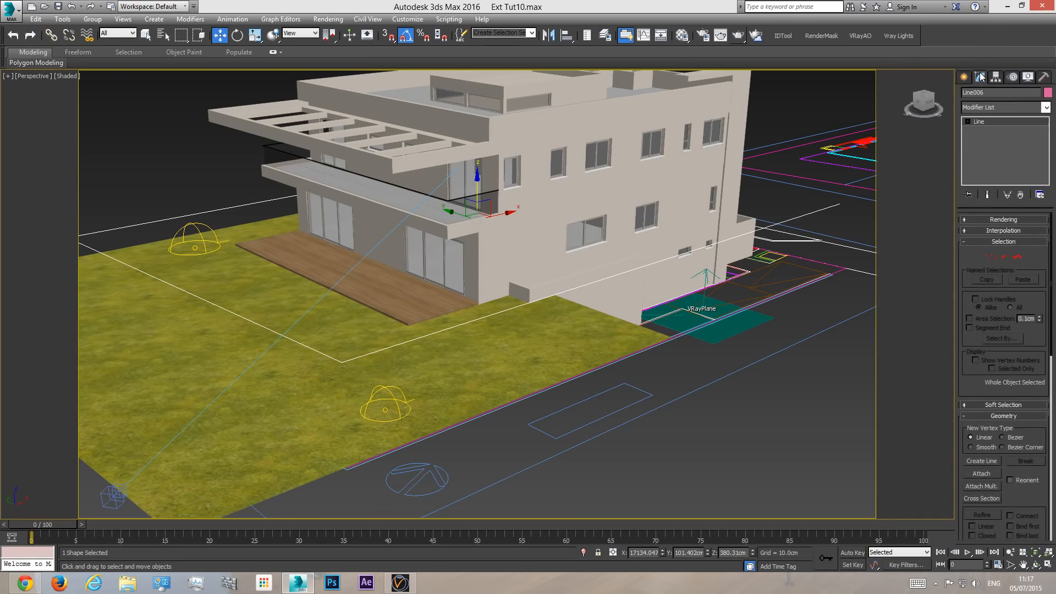
left_click(1000, 220)
left_click(967, 230)
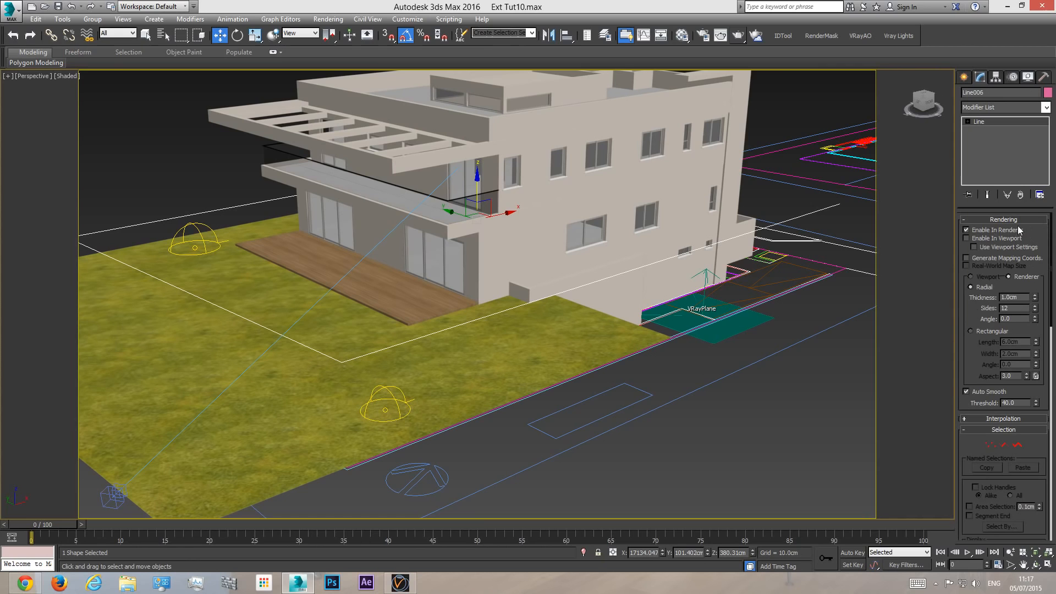
left_click(984, 239)
scroll(428, 377, "up", 10)
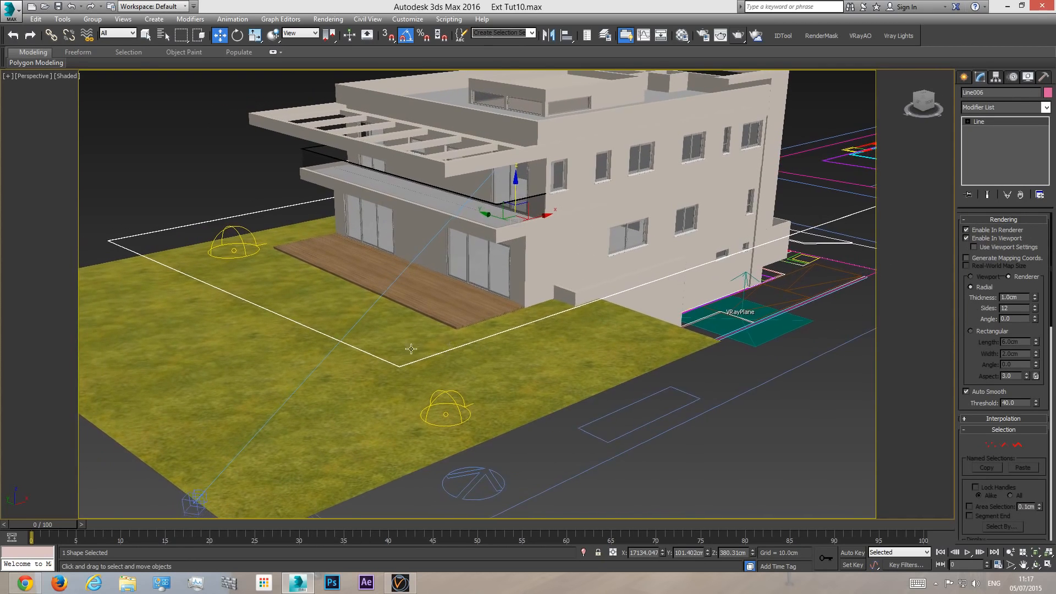
scroll(428, 377, "down", 2)
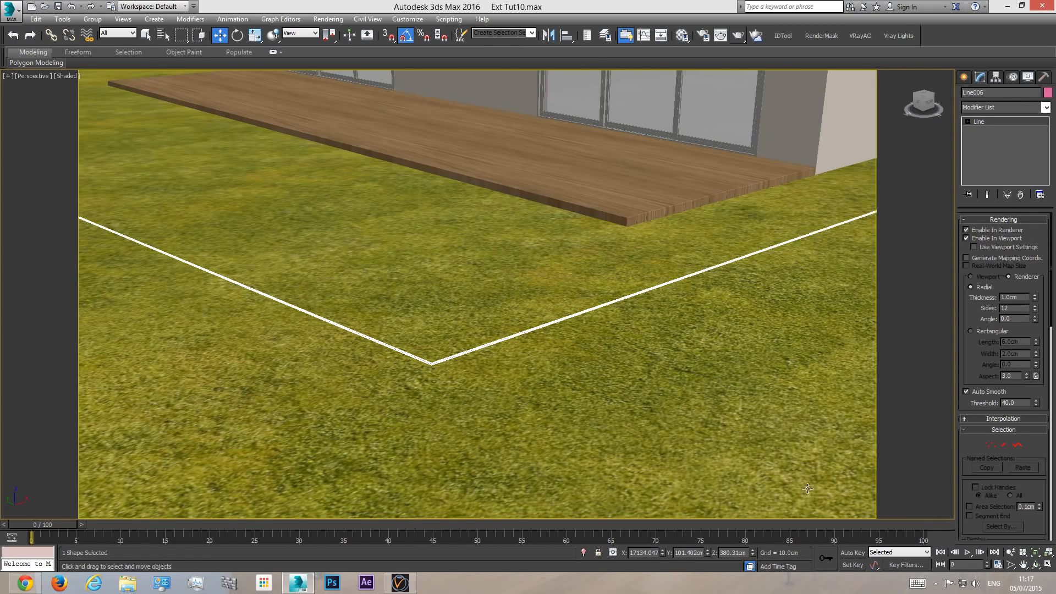
left_click(1010, 552)
left_click_drag(440, 361, 421, 332)
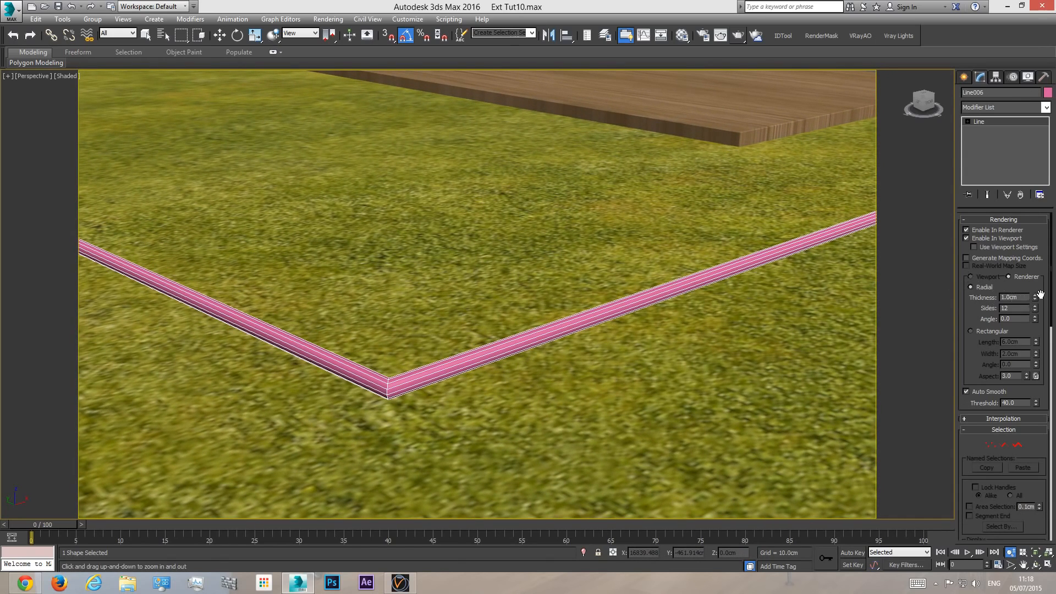
- Give the boundary line a rectangular cross-section with a length of 200 cm and a width of 20 cm
left_click_drag(1035, 297, 1031, 110)
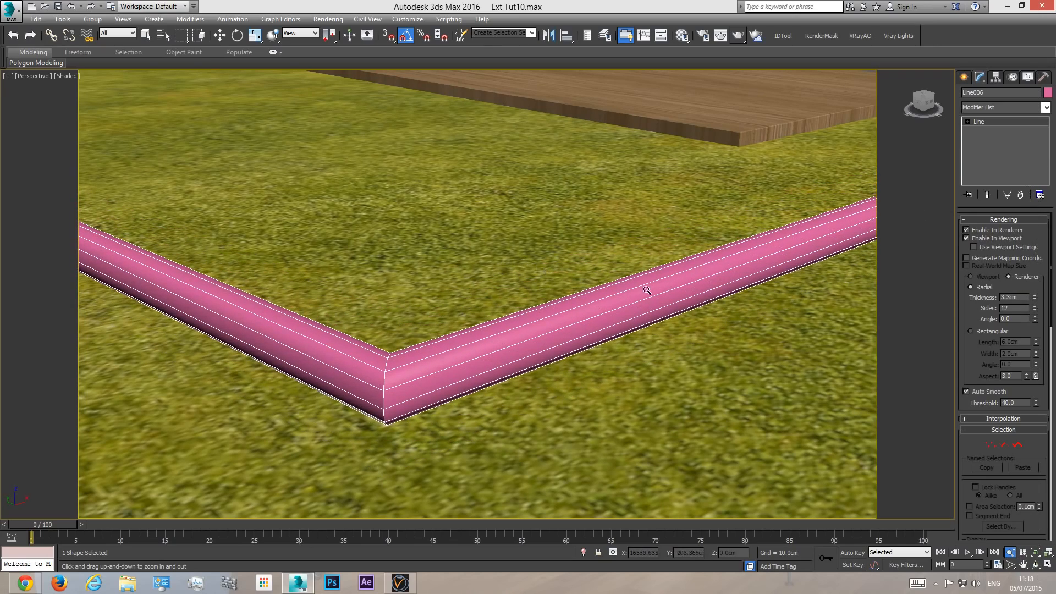
left_click(971, 331)
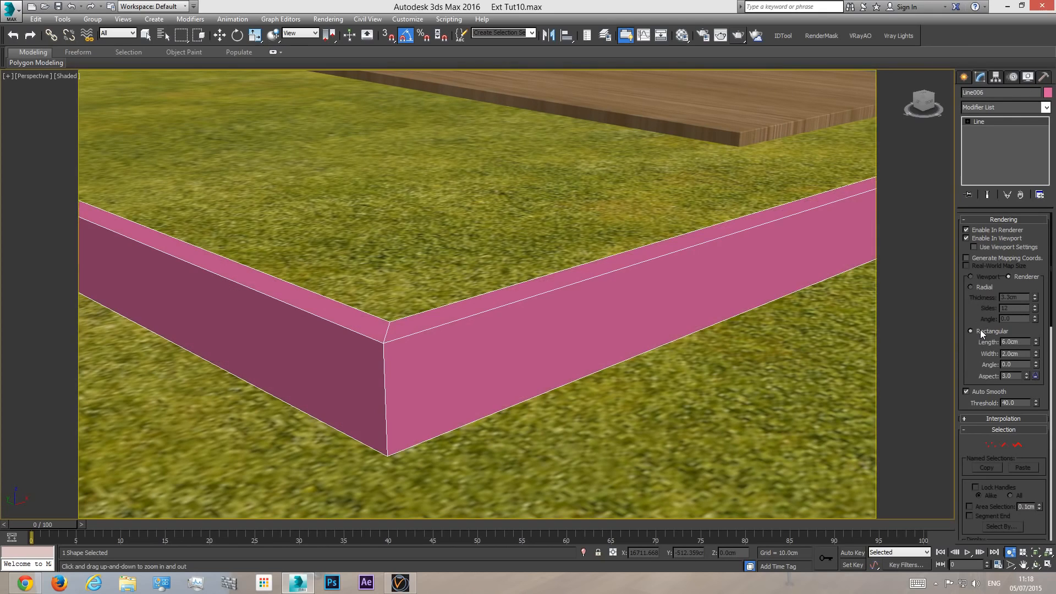
double_click(1022, 353)
type("20")
key("Return")
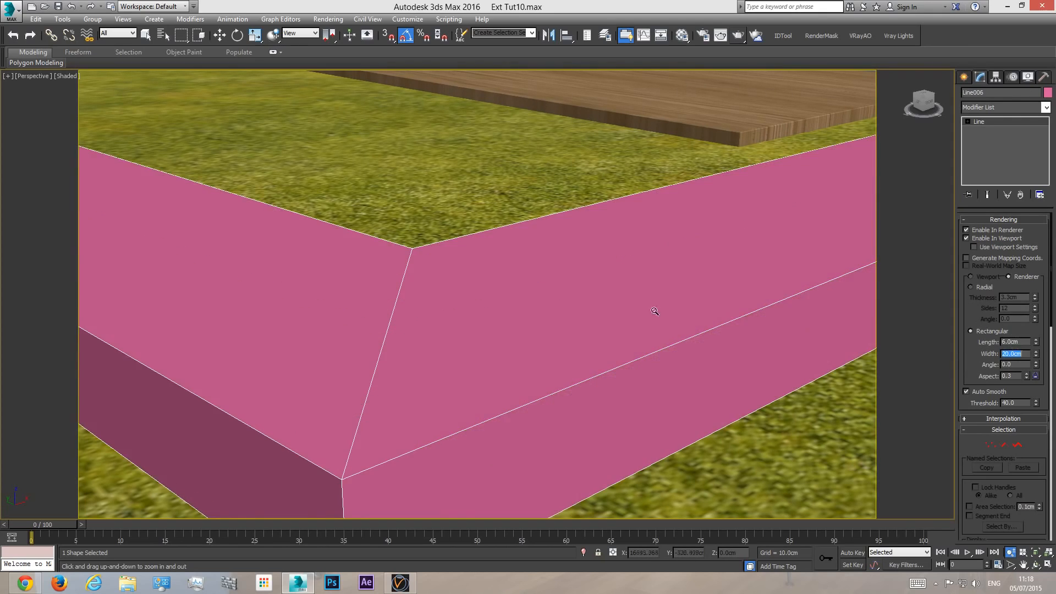
scroll(526, 310, "down", 6)
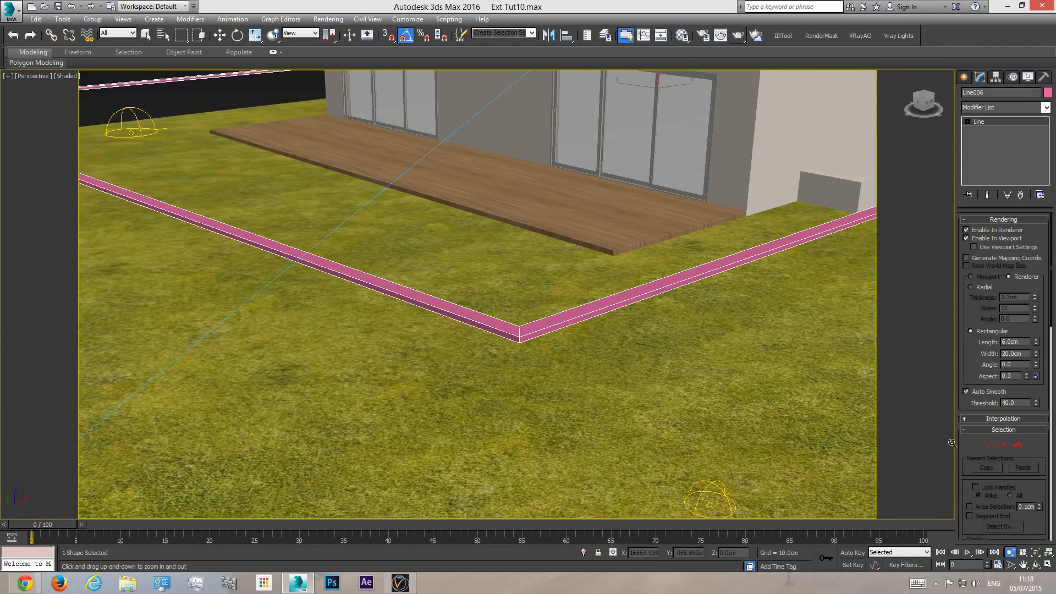
double_click(1022, 342)
type("200")
key("Return")
- Adjust the boundary wall's vertical position to about Z 377 cm, checking it from the front and rear of the house
left_click_drag(578, 320, 566, 330)
middle_click_drag(566, 330, 535, 366)
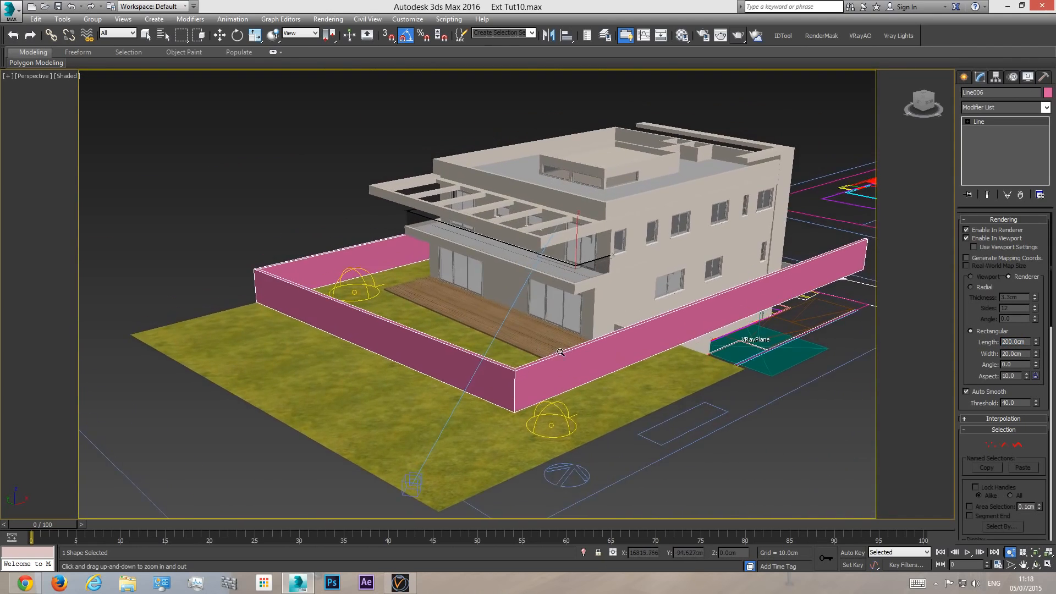
scroll(586, 348, "up", 2)
middle_click_drag(567, 330, 551, 341)
scroll(552, 340, "down", 2)
left_click(220, 35)
left_click_drag(560, 240, 549, 237)
left_click(1036, 565)
left_click_drag(550, 308, 598, 319)
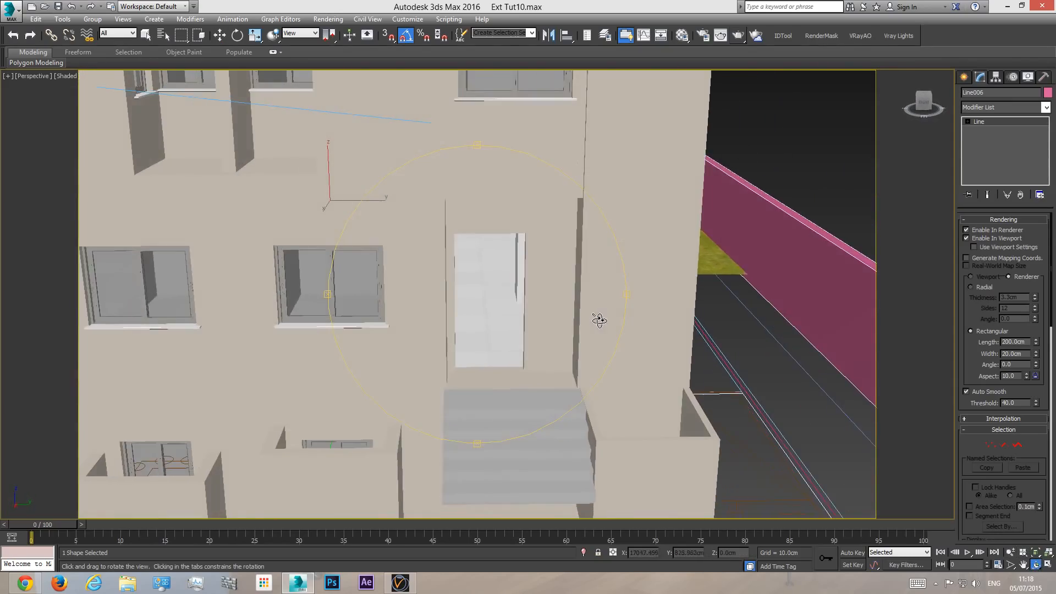
middle_click_drag(599, 318, 589, 278)
scroll(589, 279, "up", 3)
right_click(720, 189)
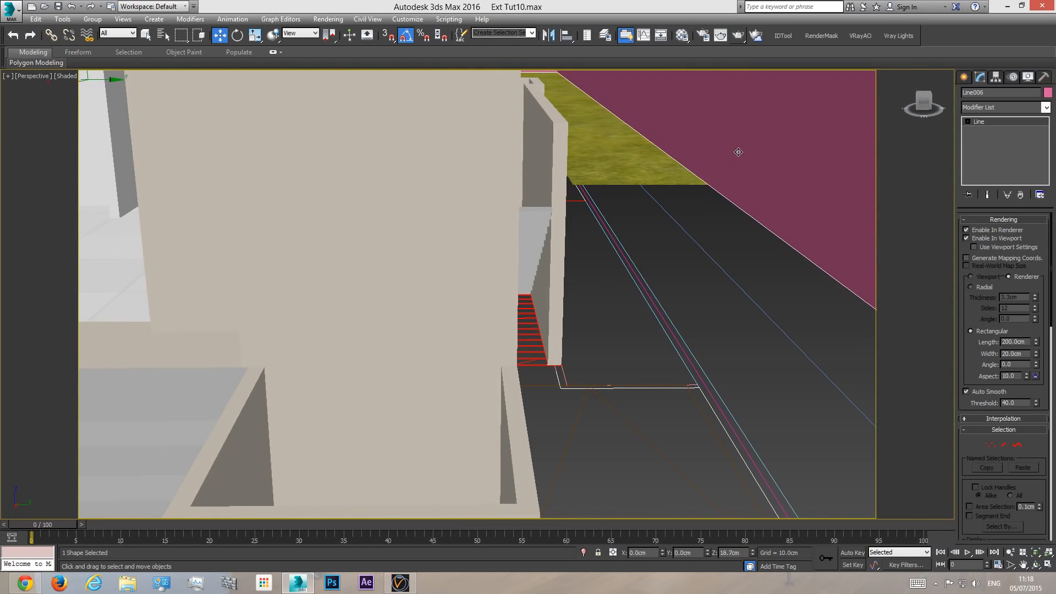
middle_click_drag(731, 156, 671, 272)
scroll(670, 271, "down", 5)
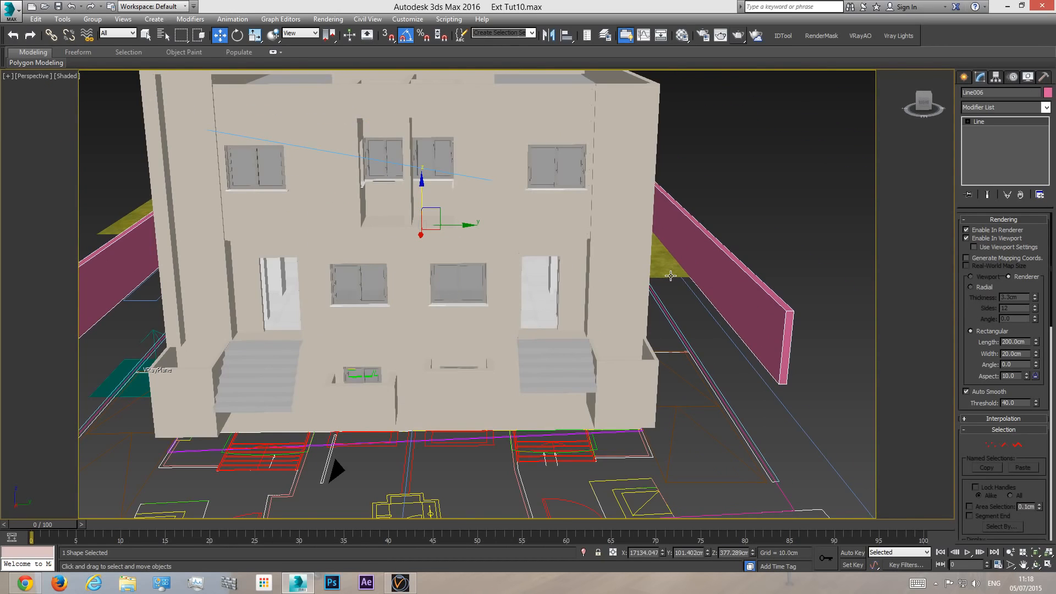
- Check the wall from the camera, and move its two west corner vertices in Top view out to the grass's west edge
key("c")
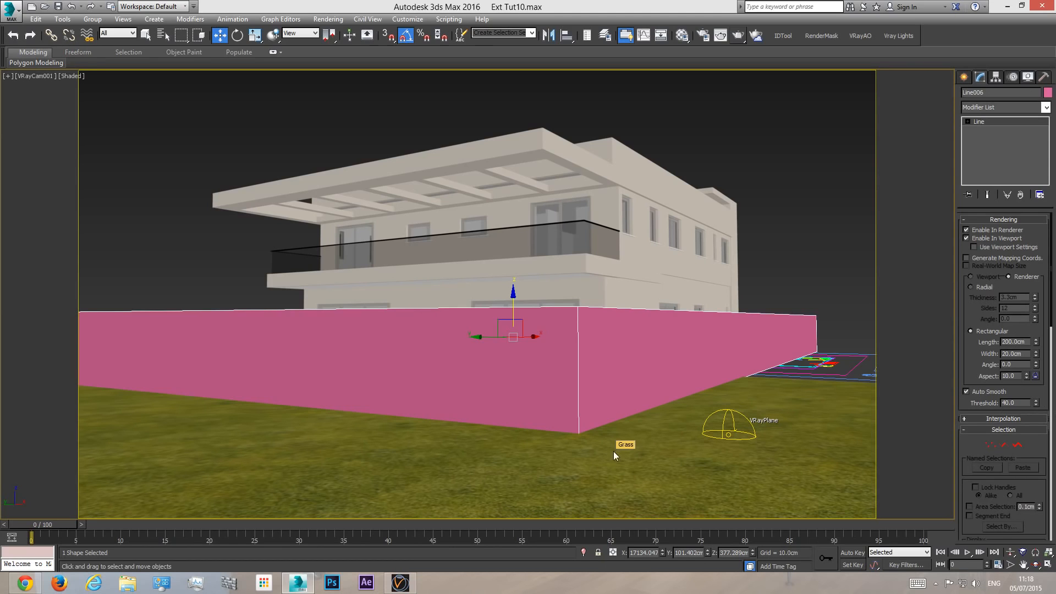
key("t")
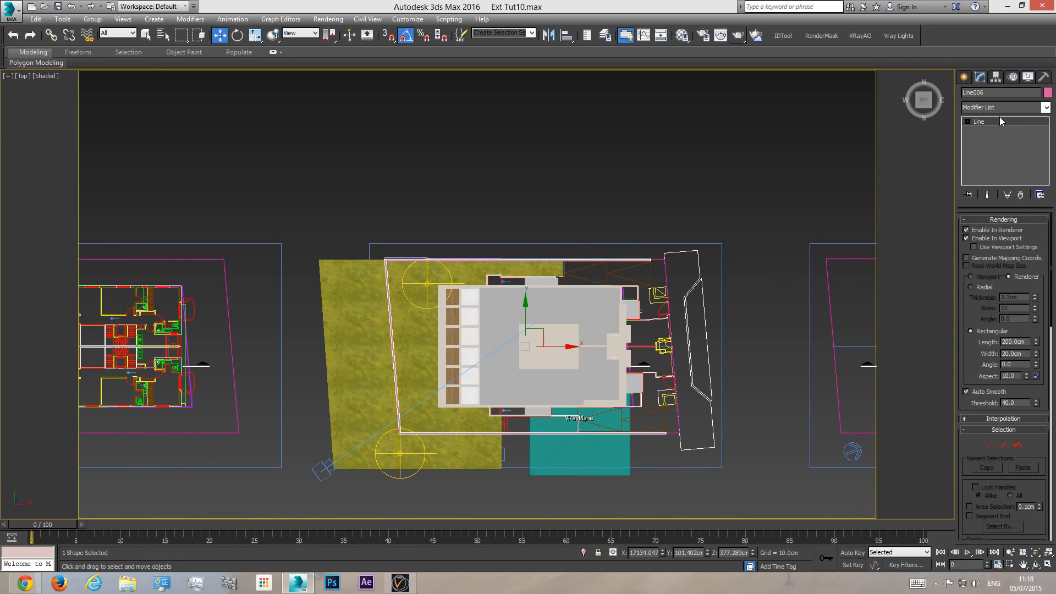
left_click(995, 120)
key("1")
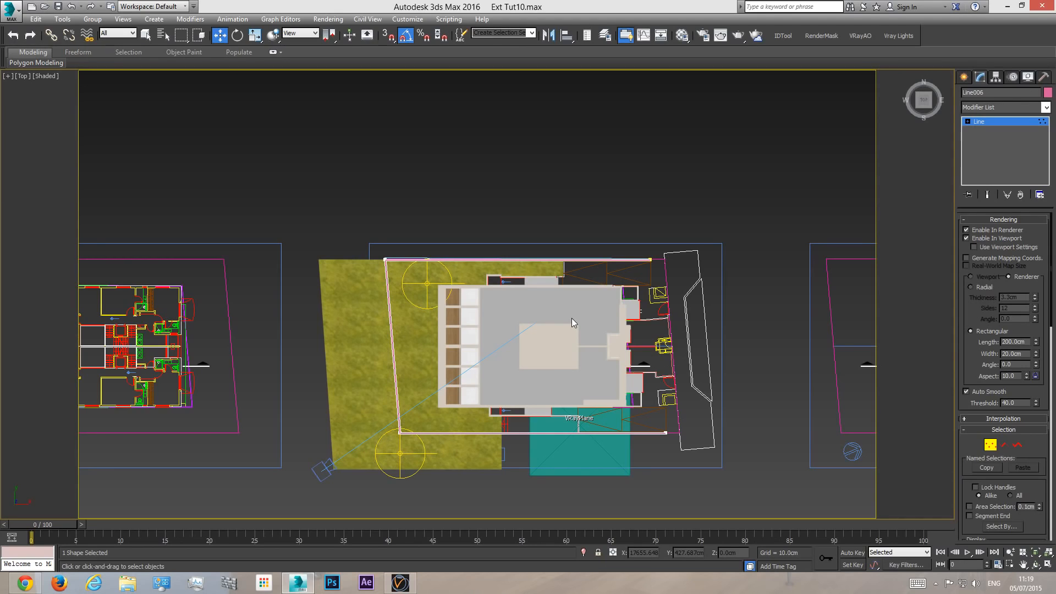
left_click_drag(391, 310, 419, 477)
left_click(401, 434)
left_click_drag(430, 435, 364, 438)
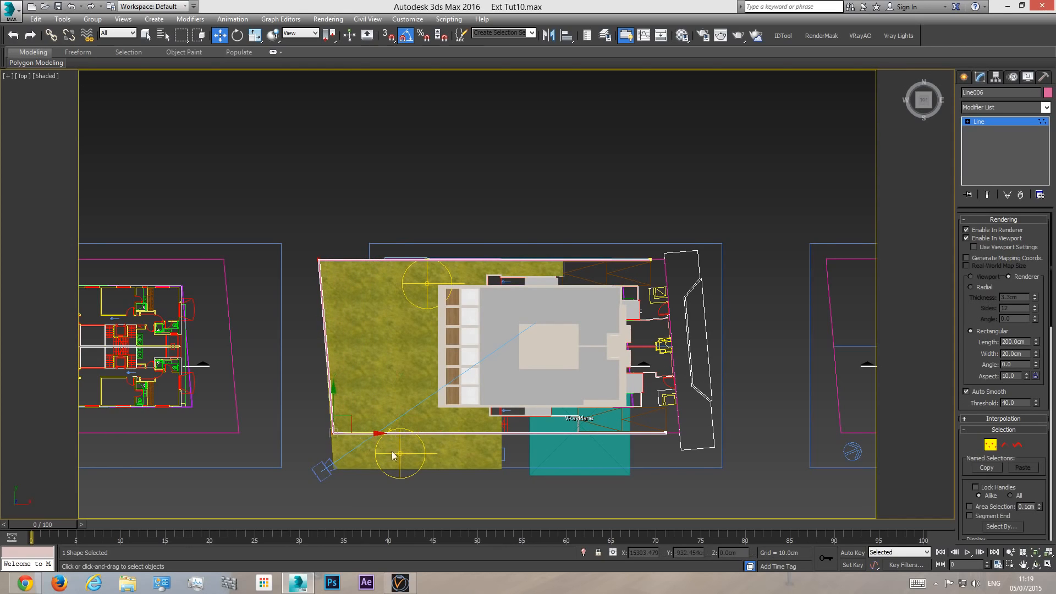
- Move the boundary line's two south vertices about 396 cm south in Top view to the grass's south edge, and check through the camera
key("c")
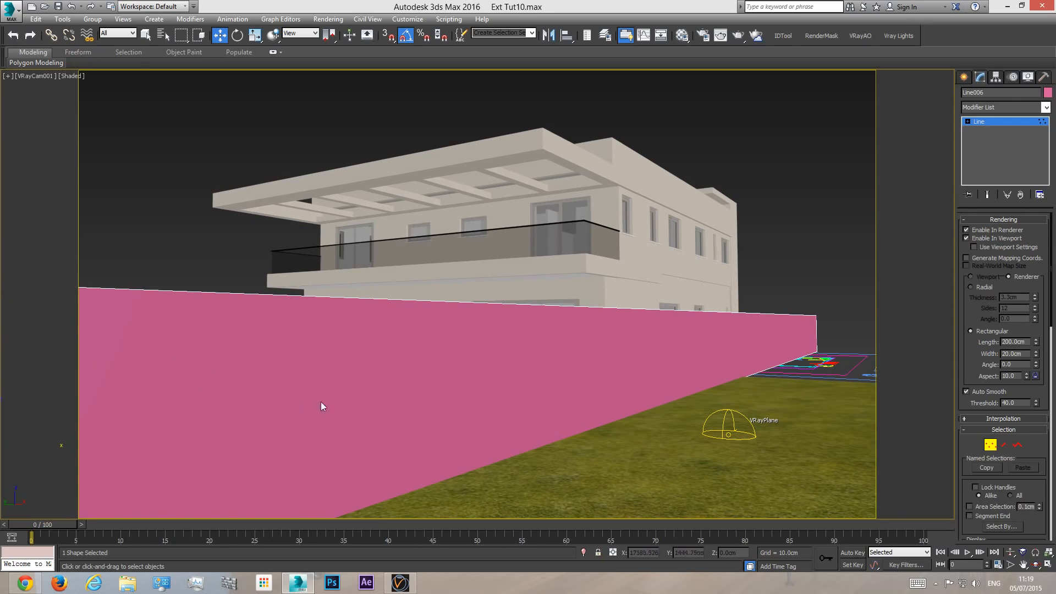
key("t")
key("F3")
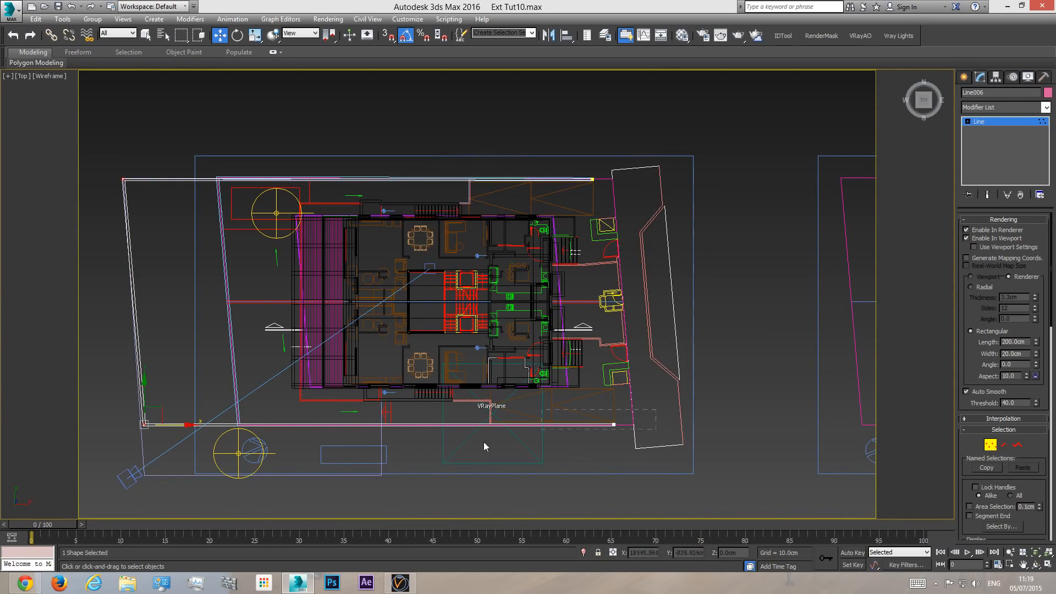
left_click(614, 424)
left_click_drag(615, 407, 603, 458)
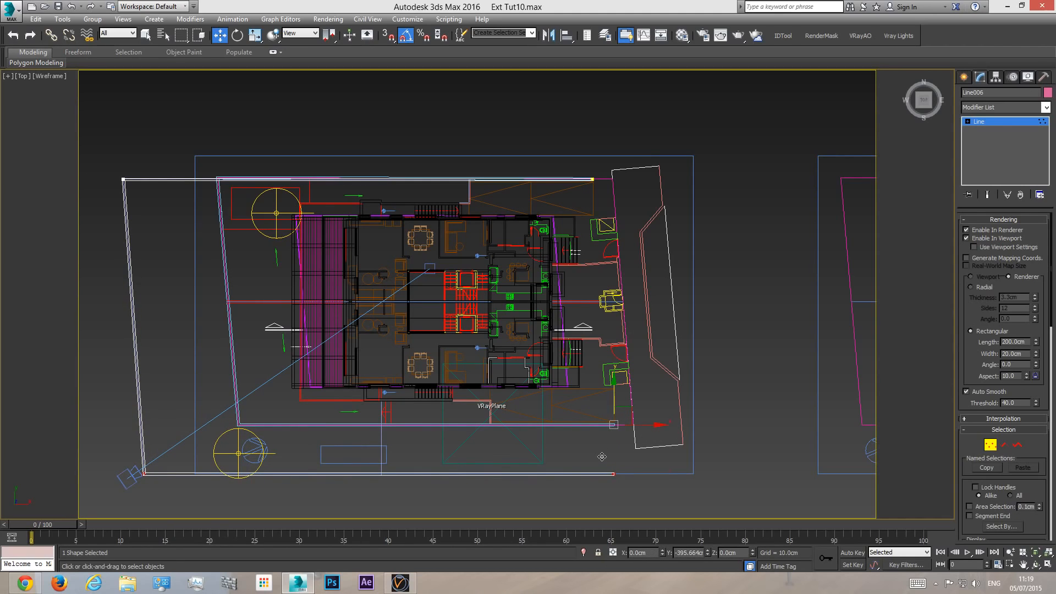
key("F3")
key("c")
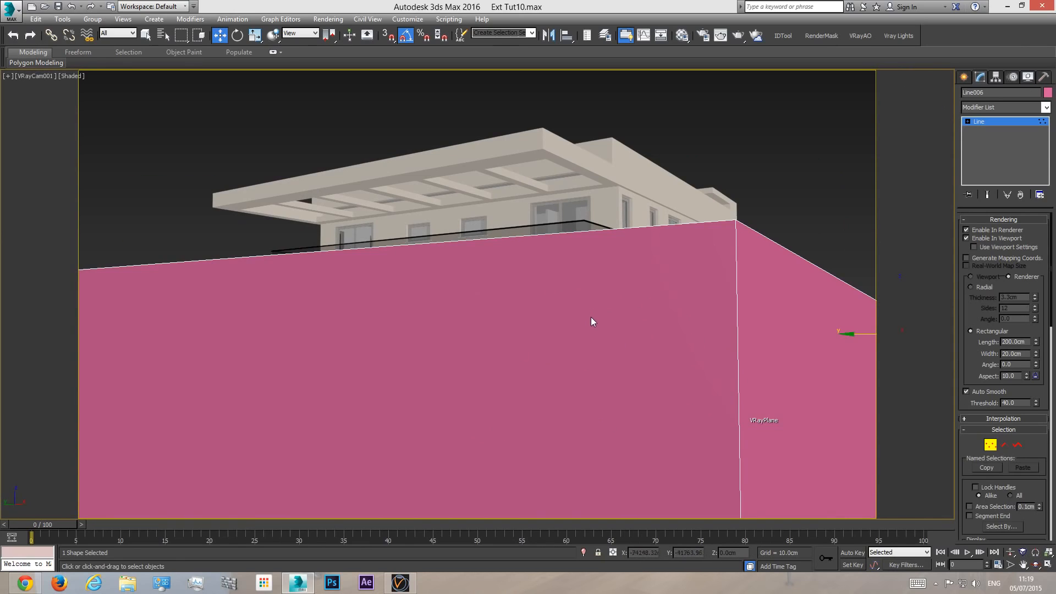
- Select the boundary line's two west vertices in Top view and move them west past the grass's edge, clear of the camera
key("t")
scroll(318, 255, "down", 2)
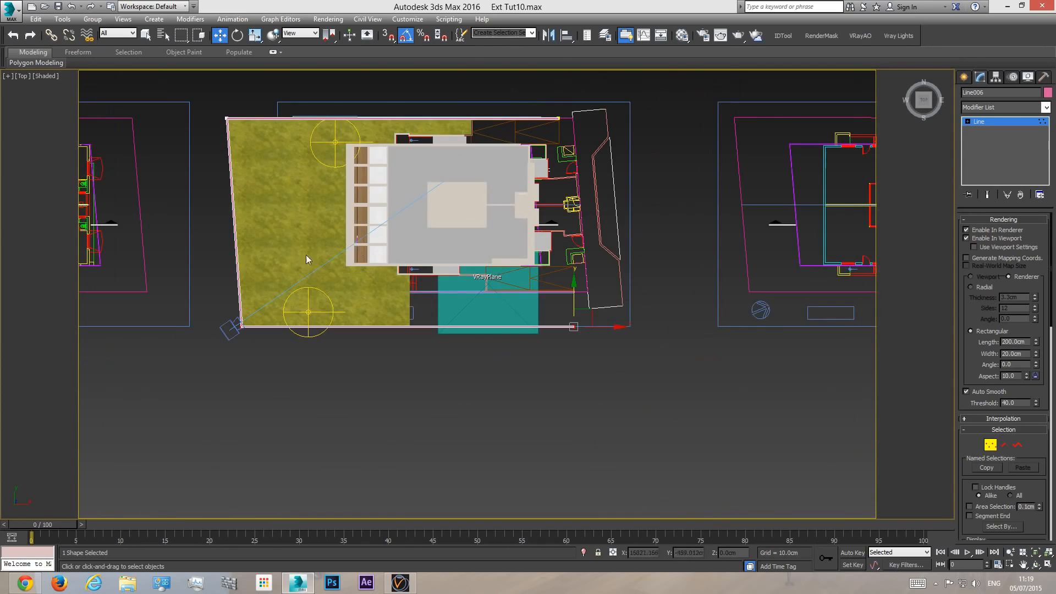
key("F3")
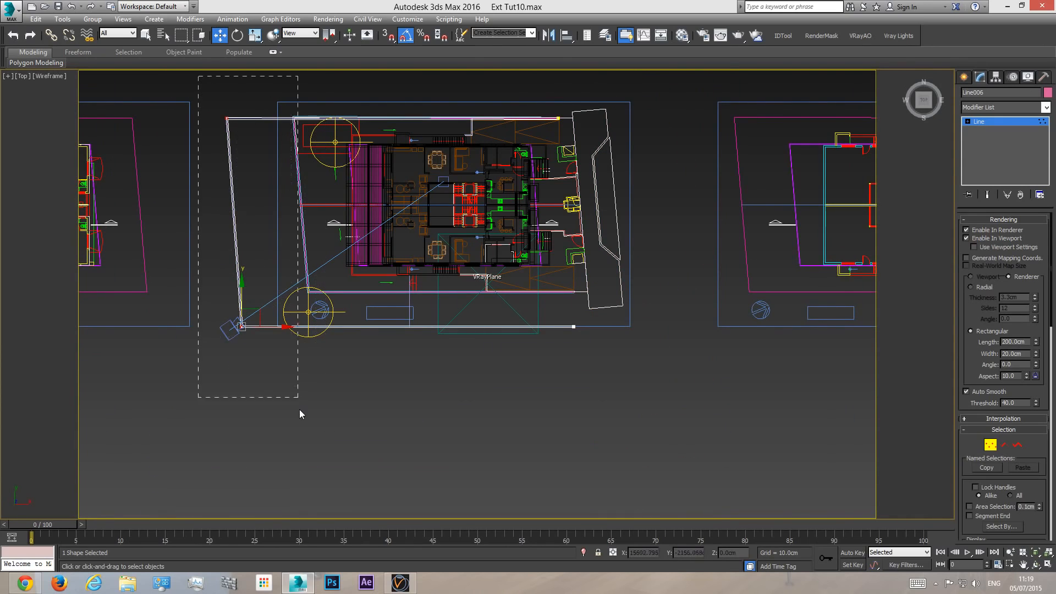
key("c")
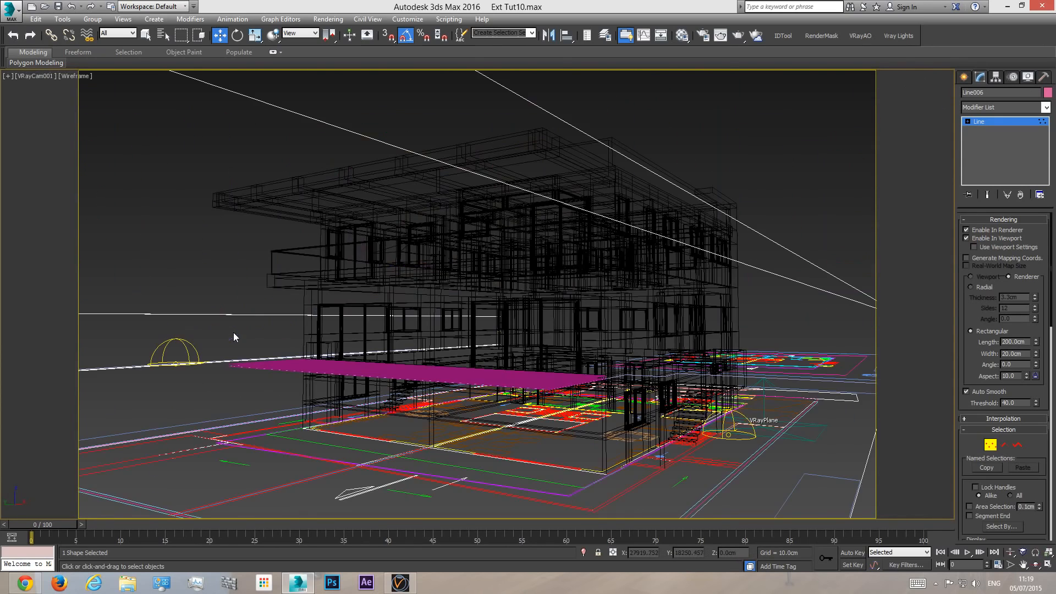
key("F3")
key("t")
scroll(617, 384, "down", 2)
key("F3")
- Select the two south vertices and move the south wall farther south until it lies behind the camera, checking from perspective and camera views
left_click_drag(112, 419, 111, 419)
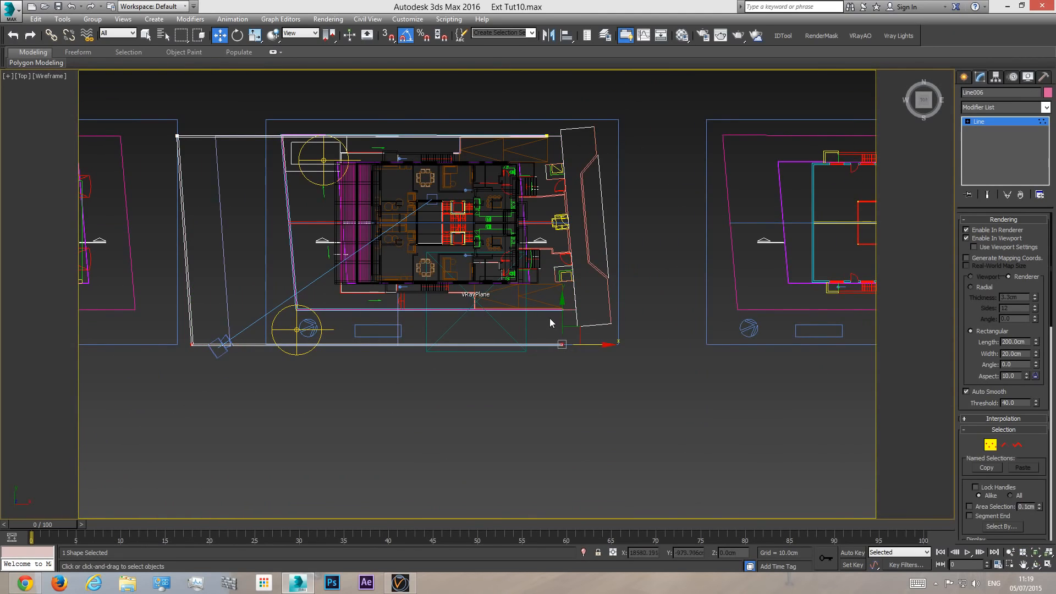
left_click_drag(557, 318, 557, 334)
key("c")
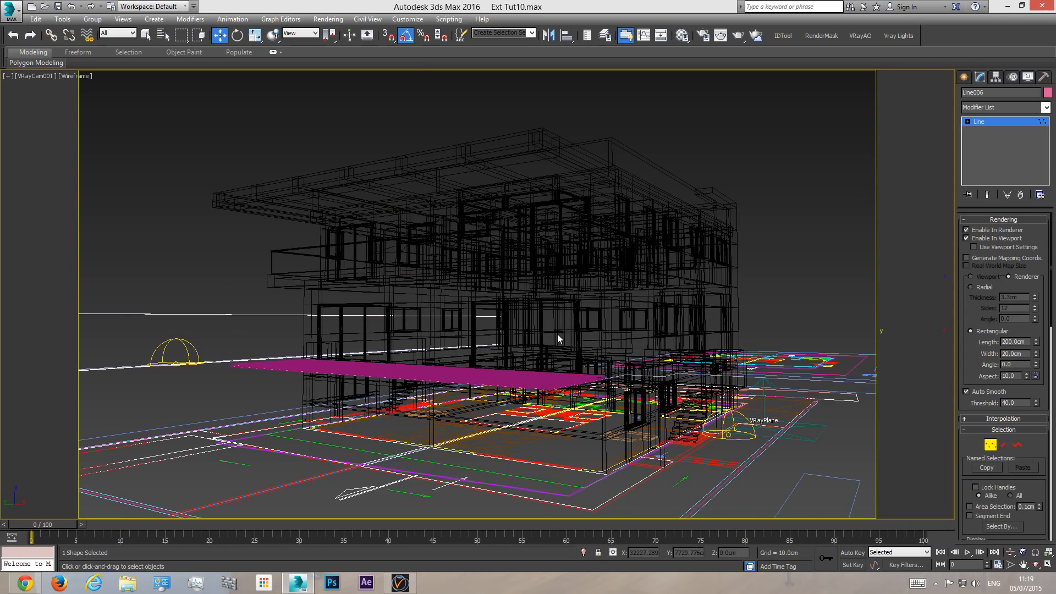
key("F3")
key("p")
middle_click_drag(684, 387, 643, 395, "alt")
key("t")
middle_click_drag(489, 407, 479, 276)
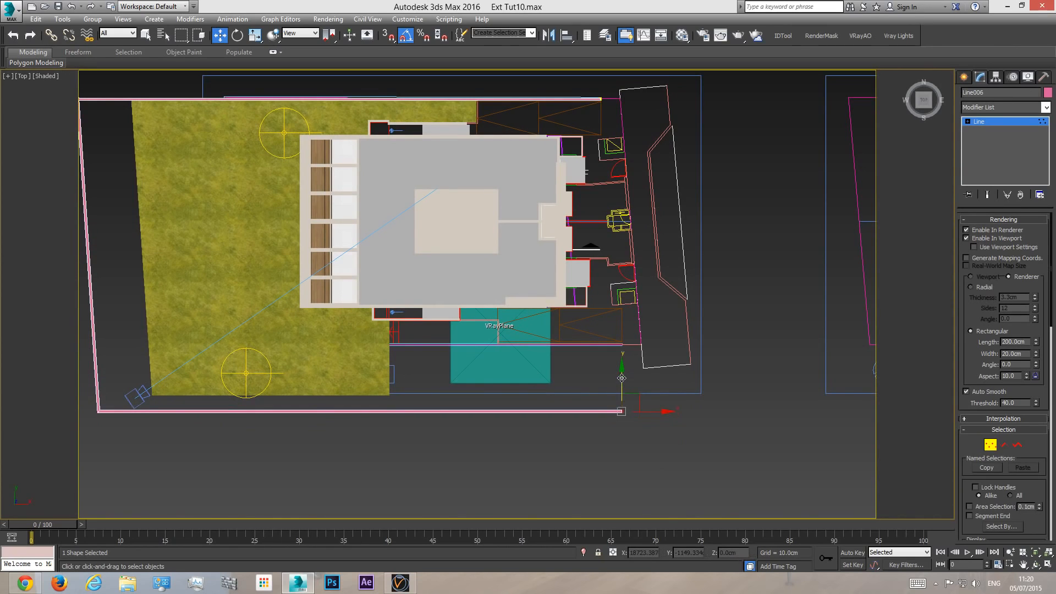
key("c")
key("t")
middle_click_drag(561, 421, 563, 337)
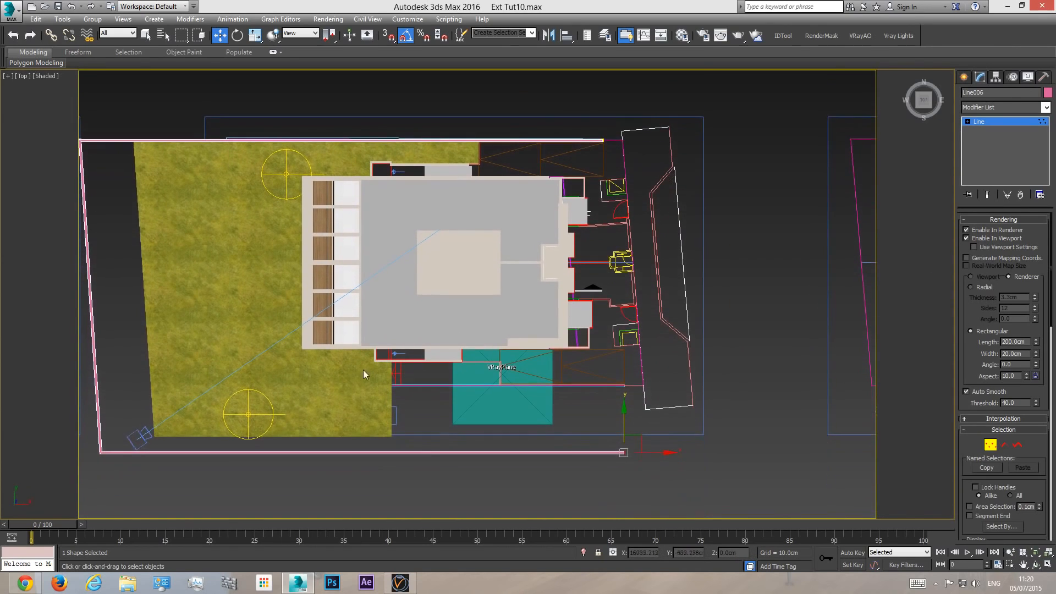
key("c")
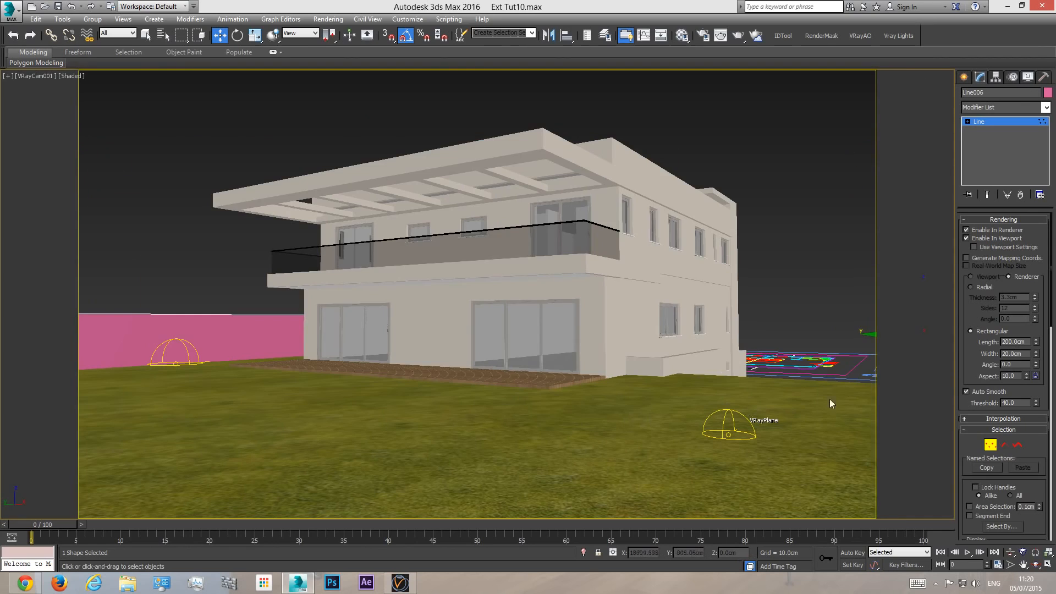
- Shift the south wall north towards the grass edge in Top view, comparing its position through the camera
key("t")
middle_click_drag(365, 514, 340, 379)
left_click_drag(615, 370, 614, 357)
key("c")
key("t")
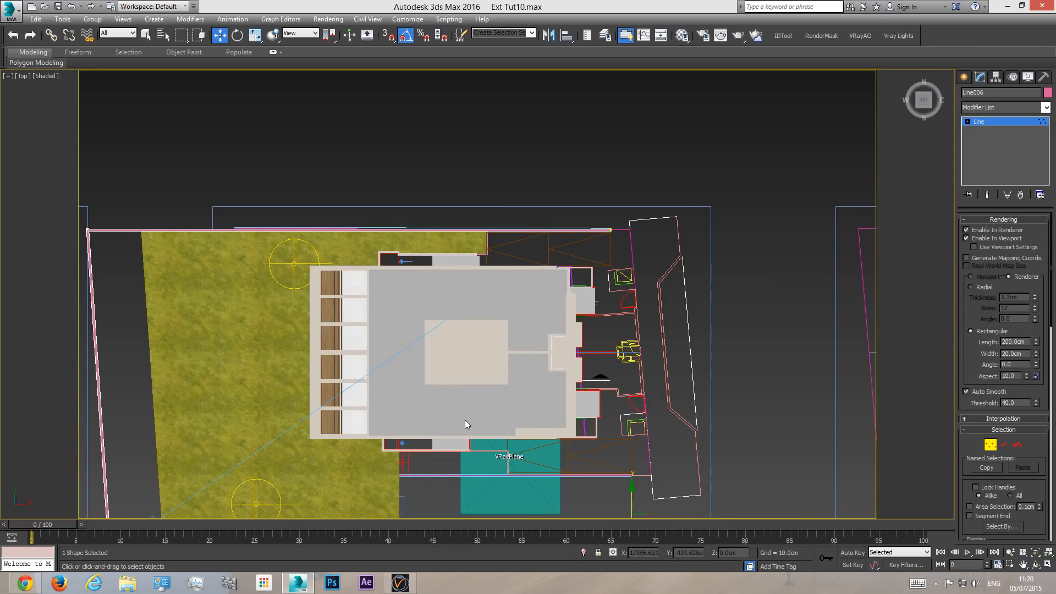
left_click_drag(578, 337, 571, 334)
key("c")
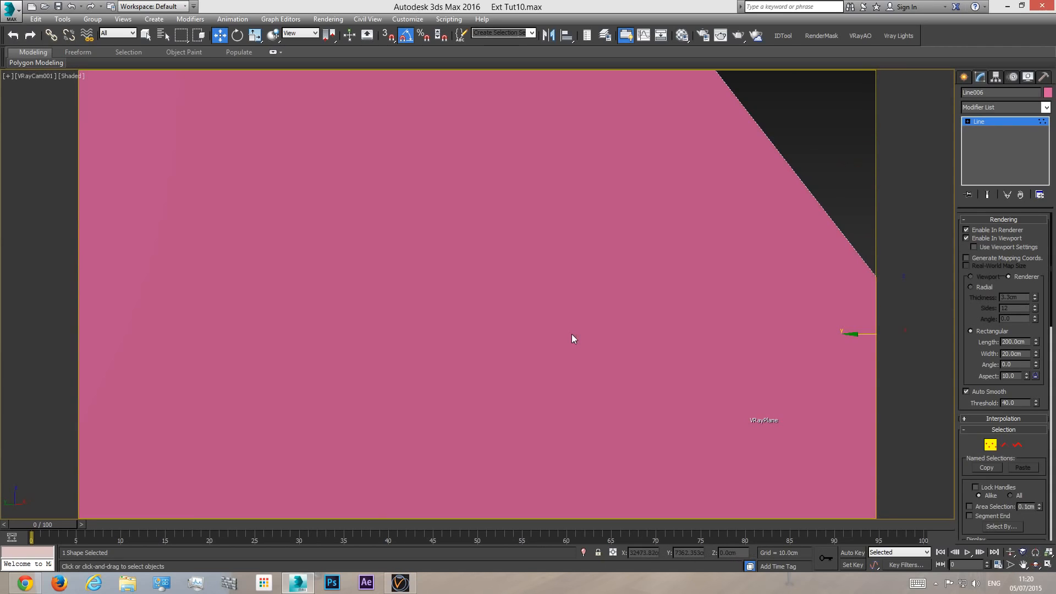
- Fine-tune the south wall's position just outside the grass so that it clears the camera view
key("t")
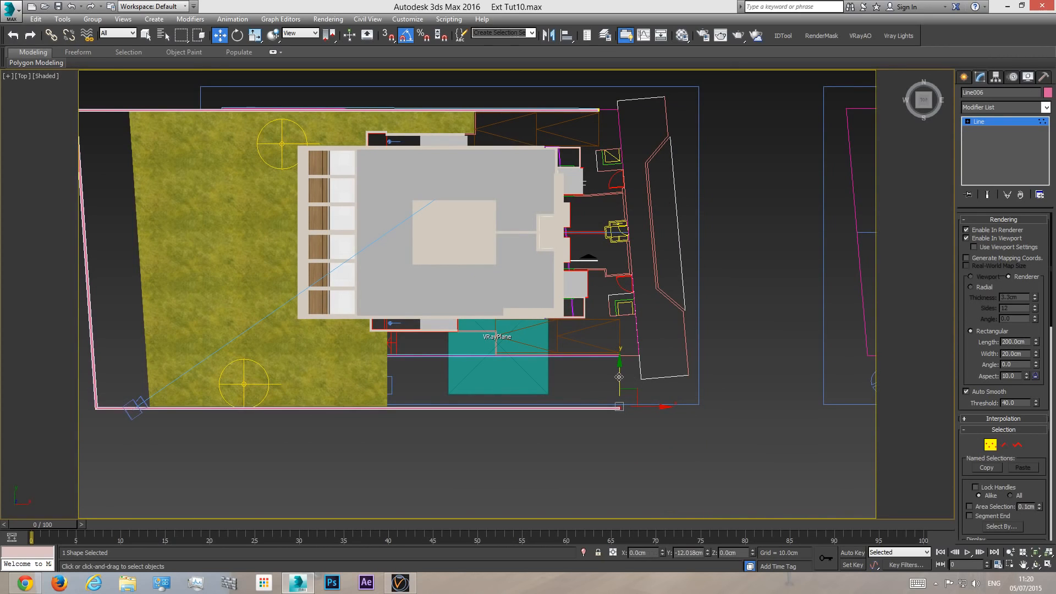
key("c")
key("t")
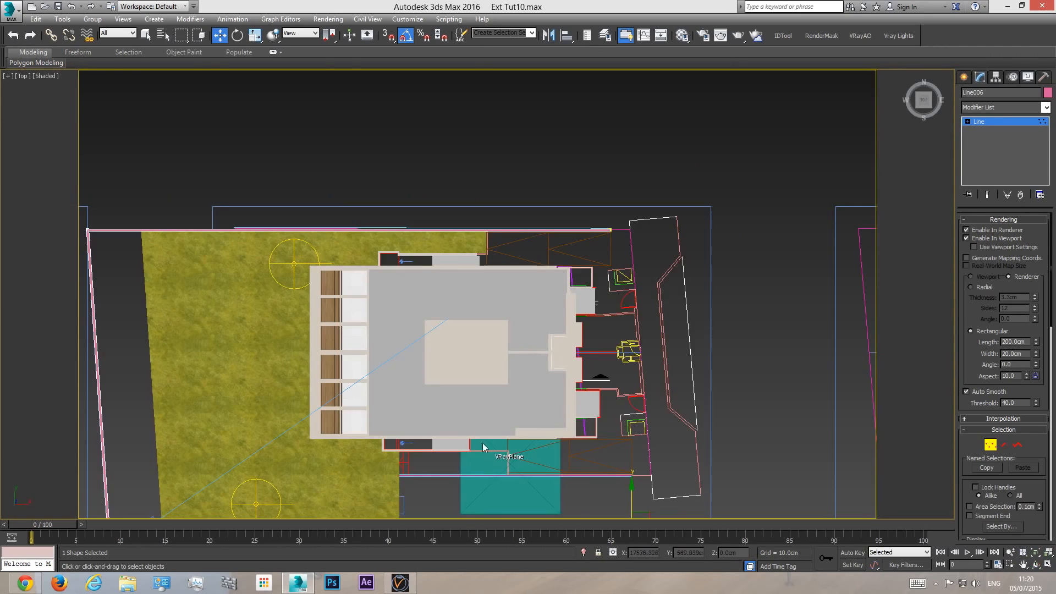
middle_click_drag(489, 440, 489, 231)
scroll(443, 312, "up", 4)
left_click_drag(824, 308, 822, 316)
key("c")
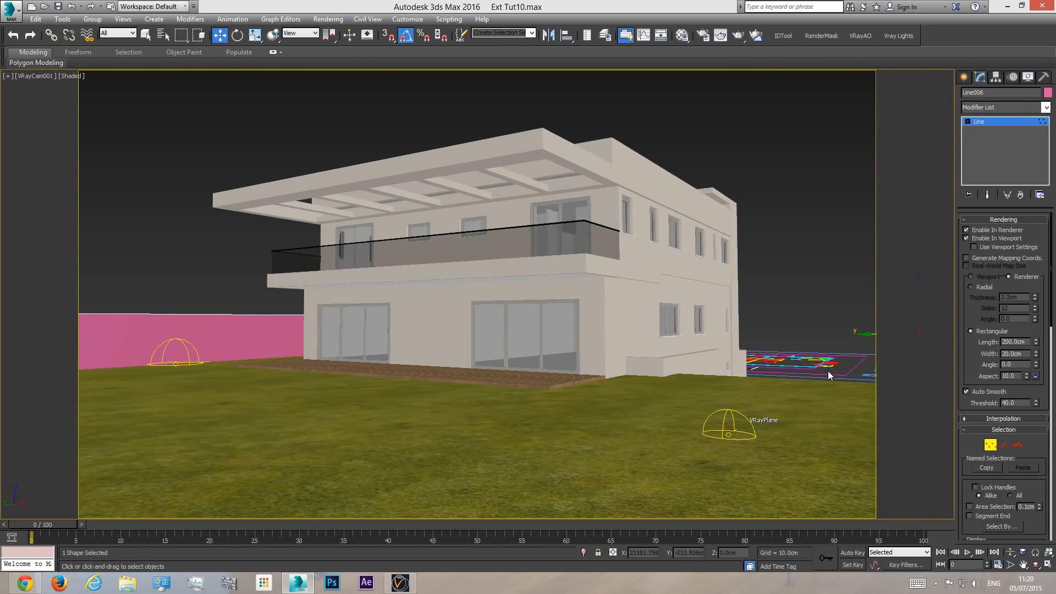
- Select the boundary line's two west vertices and shift the west wall east, closer to the grass, checking through the camera
key("t")
middle_click_drag(232, 498, 255, 309)
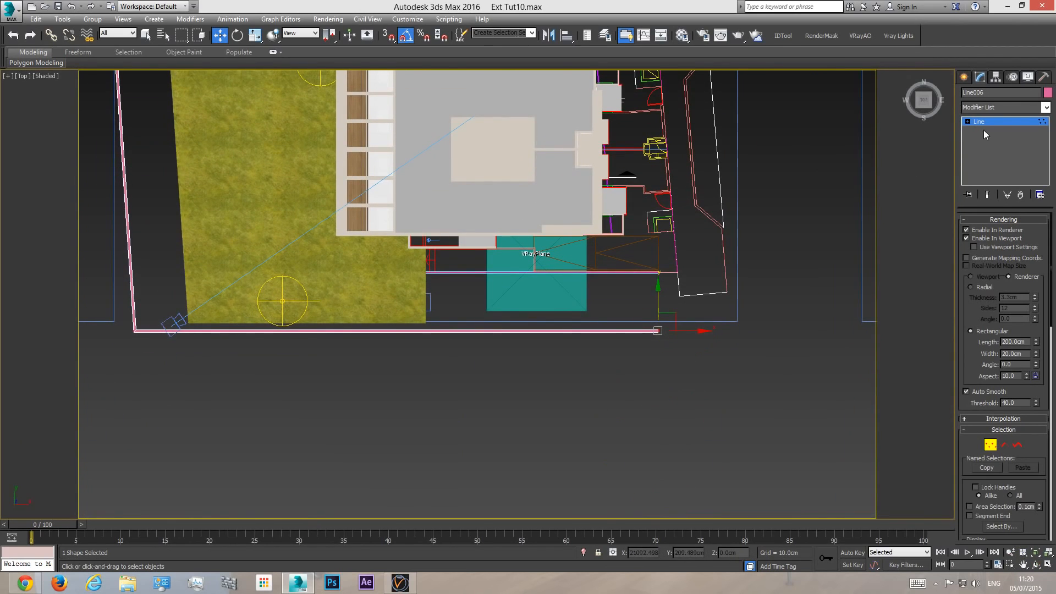
scroll(295, 333, "down", 3)
left_click_drag(250, 394, 264, 394)
right_click(264, 396)
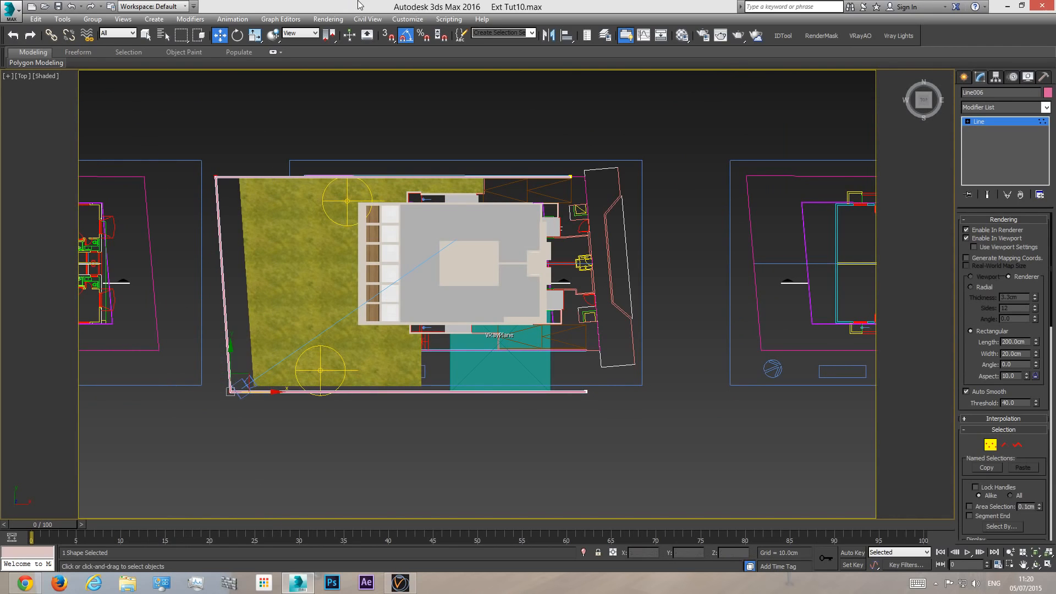
key("c")
key("t")
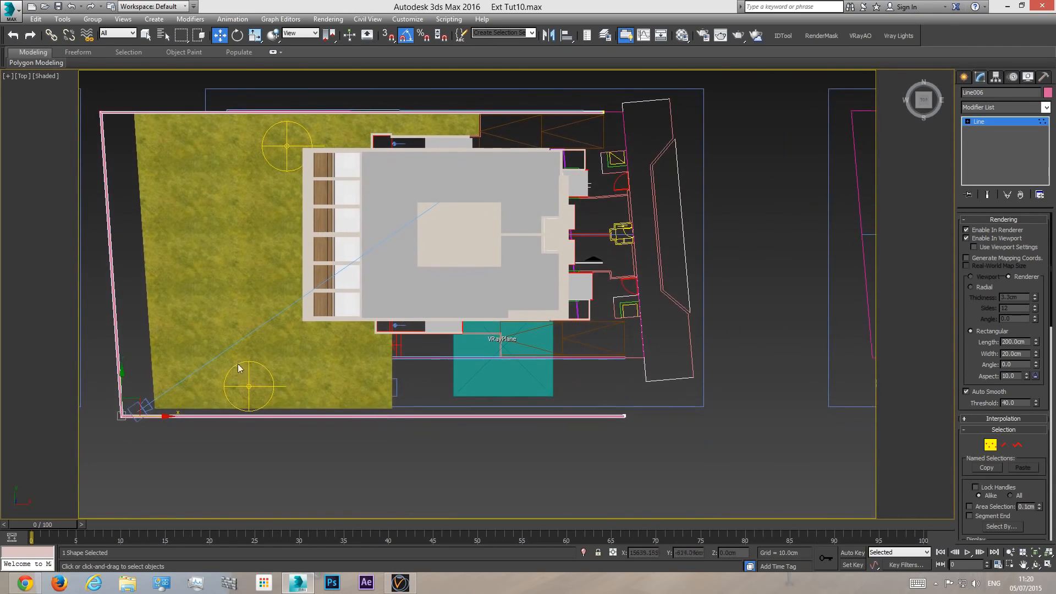
left_click_drag(162, 415, 173, 416)
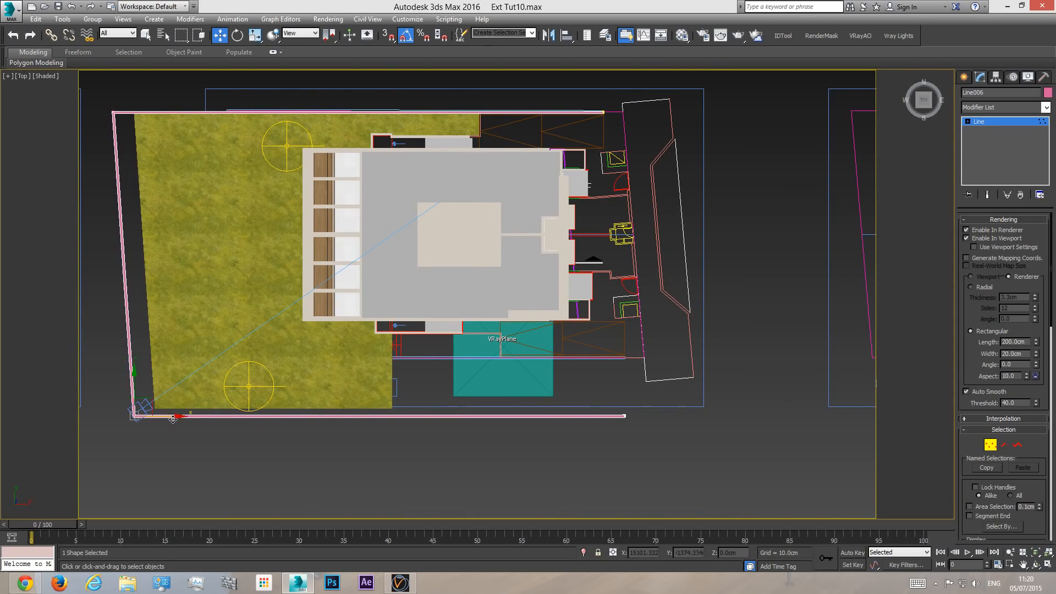
key("c")
key("t")
- Fine-tune the west wall at the southwest corner so that it sits just behind the camera
scroll(264, 366, "up", 10)
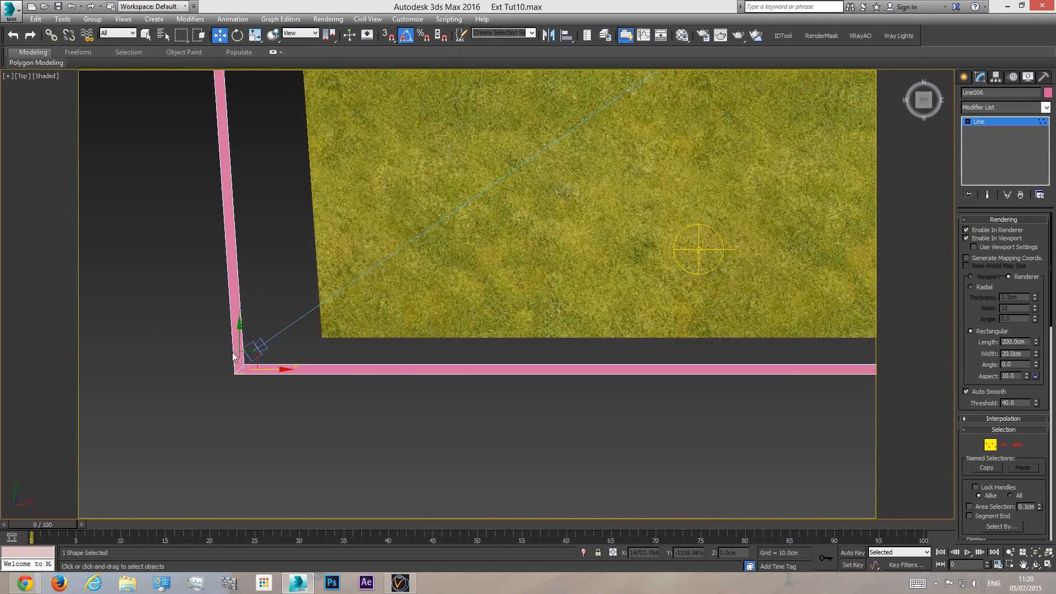
left_click_drag(276, 387, 289, 387)
scroll(278, 388, "up", 7)
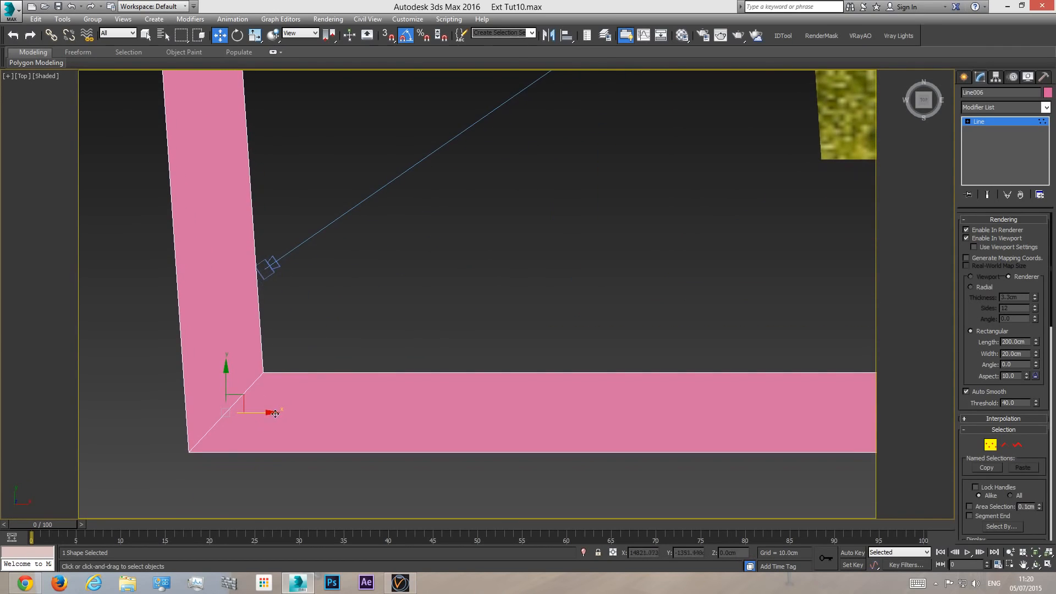
scroll(262, 412, "down", 10)
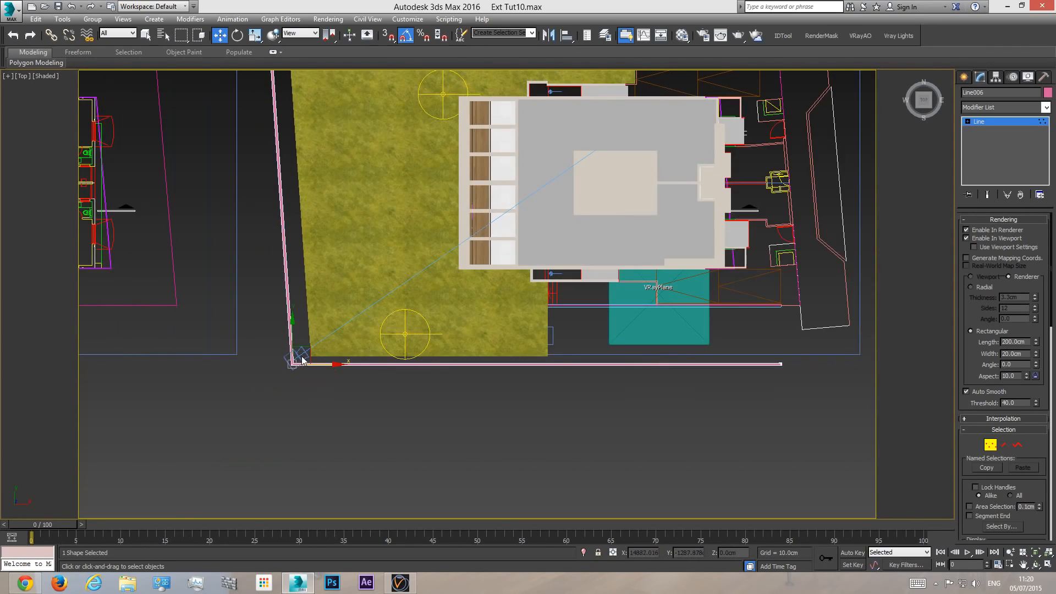
key("c")
key("t")
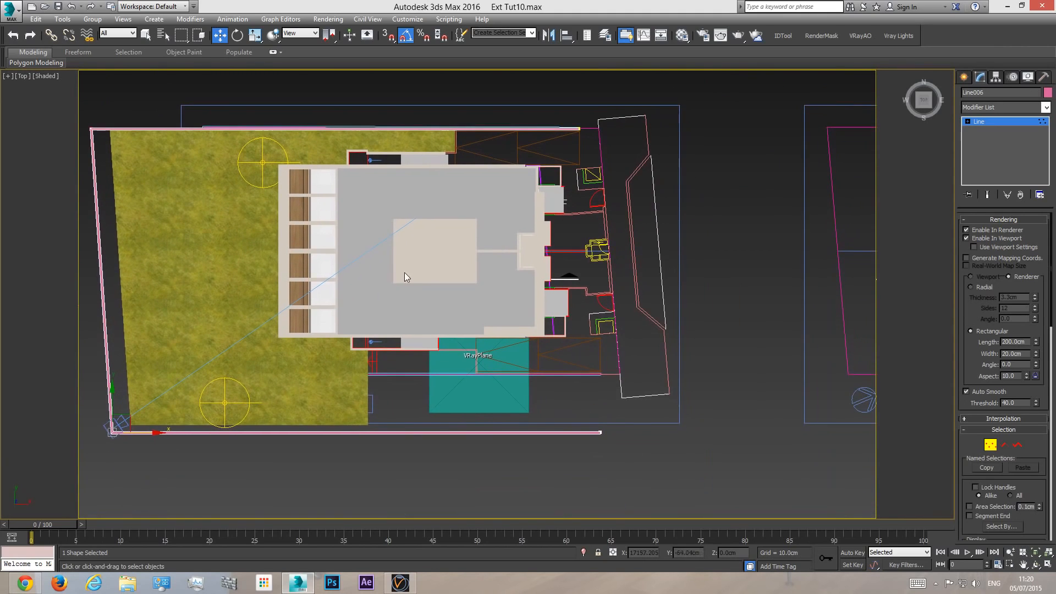
- Select the Grass object, edit its Editable Poly vertices, and move the west edge out to the west boundary wall
left_click(1020, 121)
left_click(197, 247)
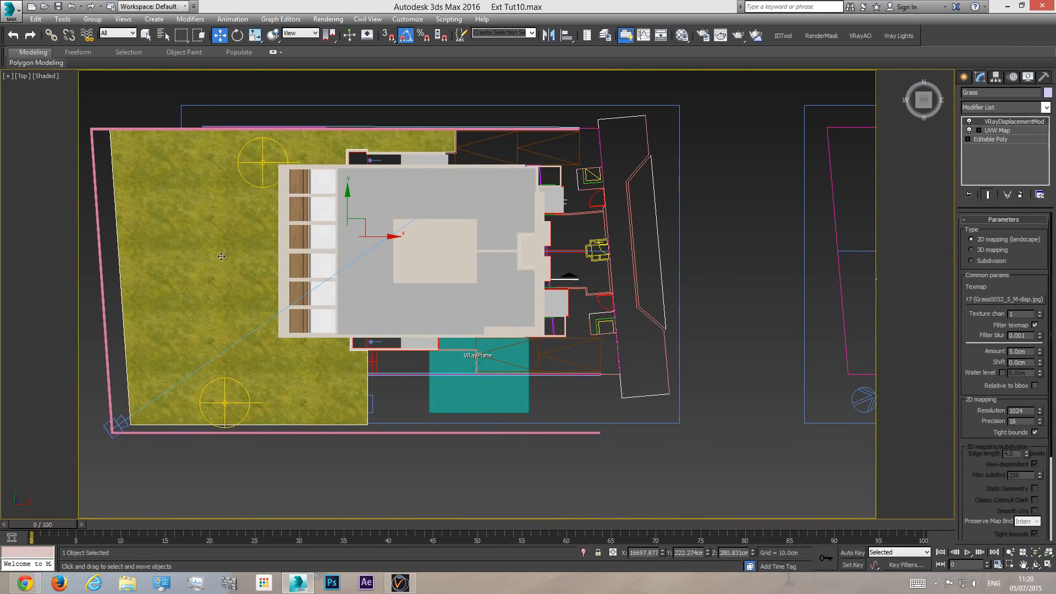
left_click(1003, 138)
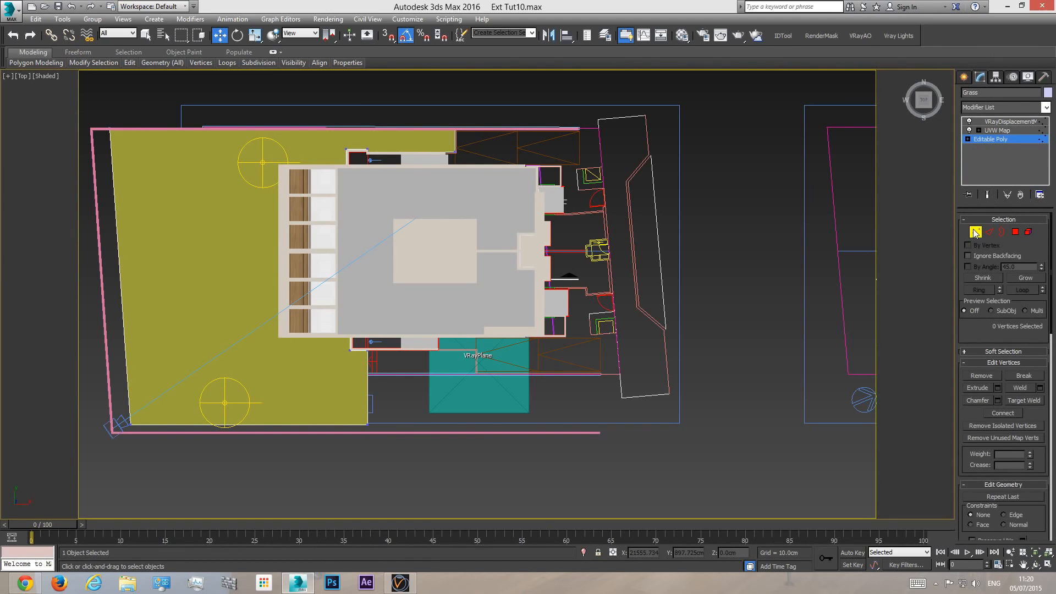
middle_click_drag(237, 213, 296, 204)
left_click_drag(143, 96, 229, 480)
left_click_drag(210, 273, 191, 276)
- Move the grass's two south vertices down to the south boundary wall, and return to the VRayDisplacementMod level
left_click_drag(108, 460, 108, 459)
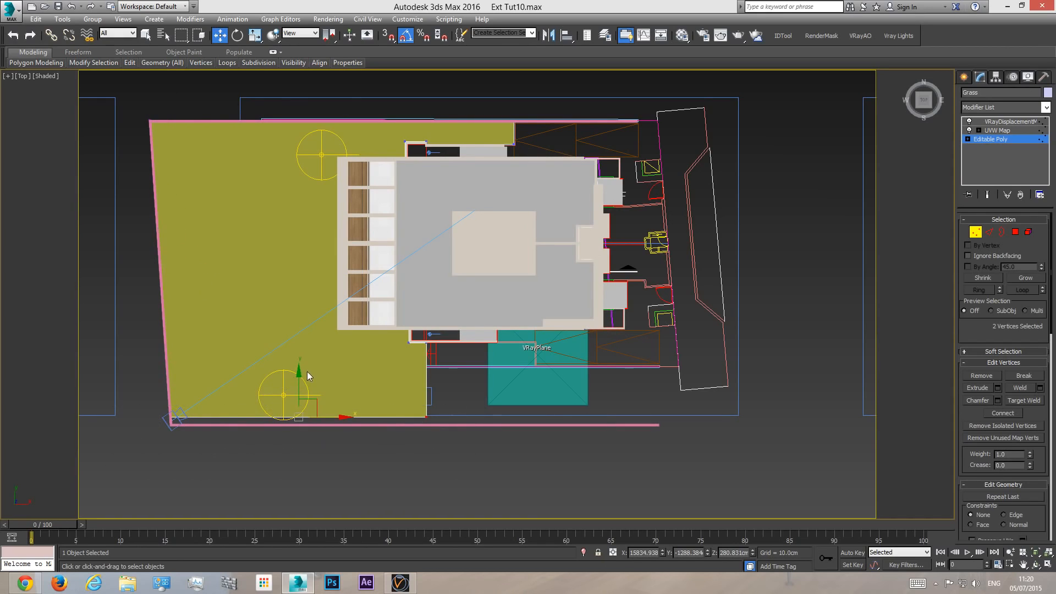
left_click_drag(298, 384, 300, 393)
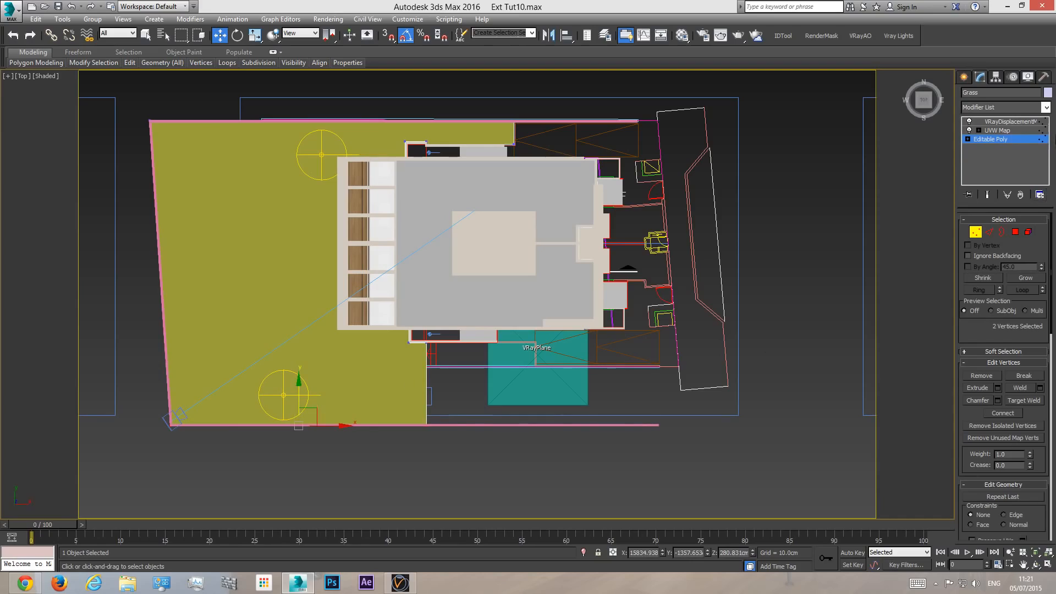
left_click(1012, 122)
- Examine how the grass meets the boundary wall from perspective and camera views, and clear the selection
key("p")
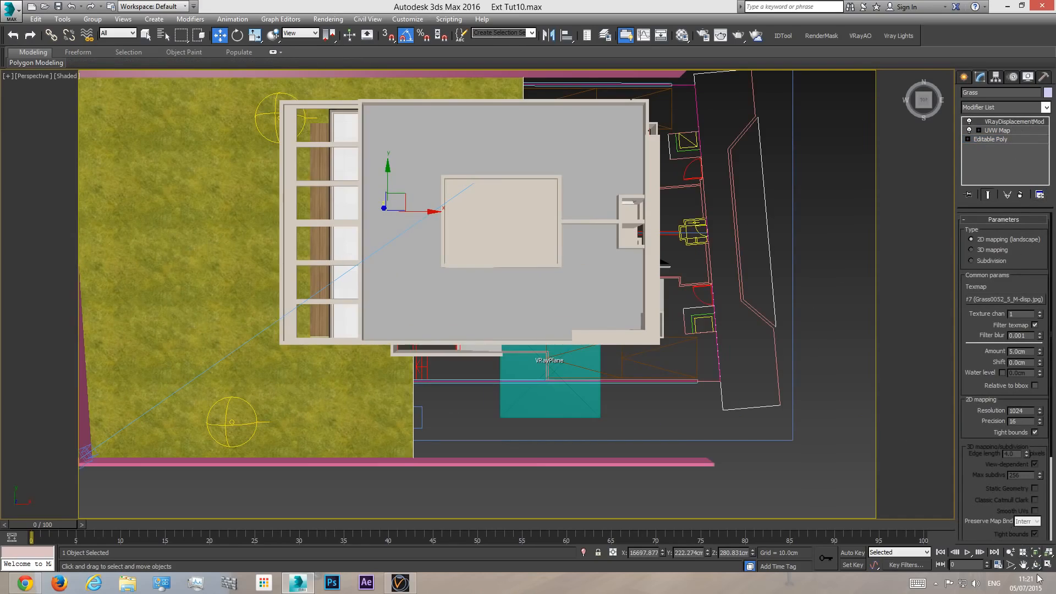
left_click(1034, 565)
left_click_drag(451, 385, 446, 355)
left_click_drag(469, 300, 639, 238)
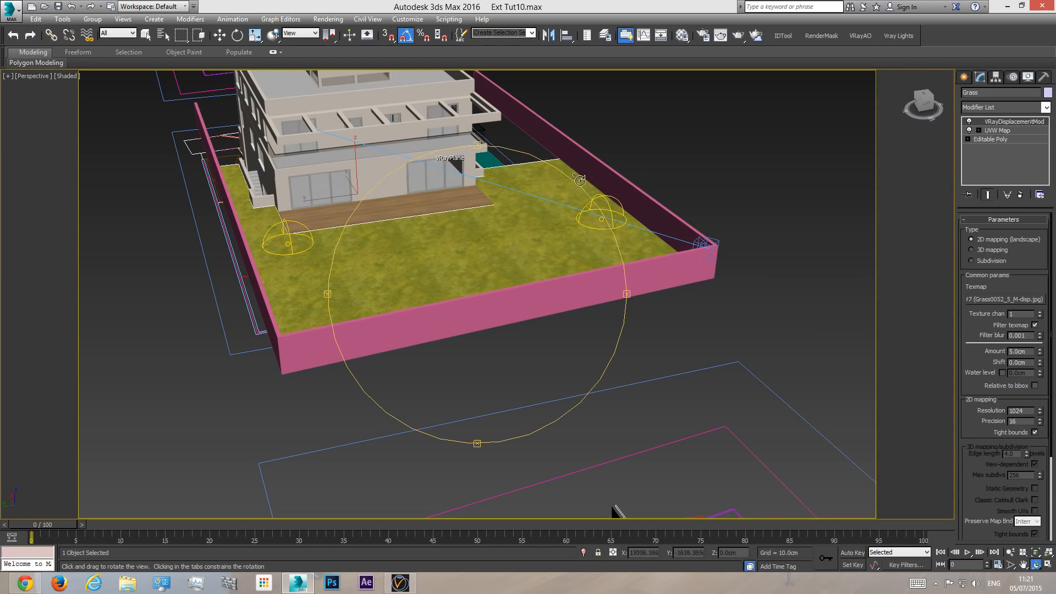
left_click_drag(532, 241, 398, 286)
key("c")
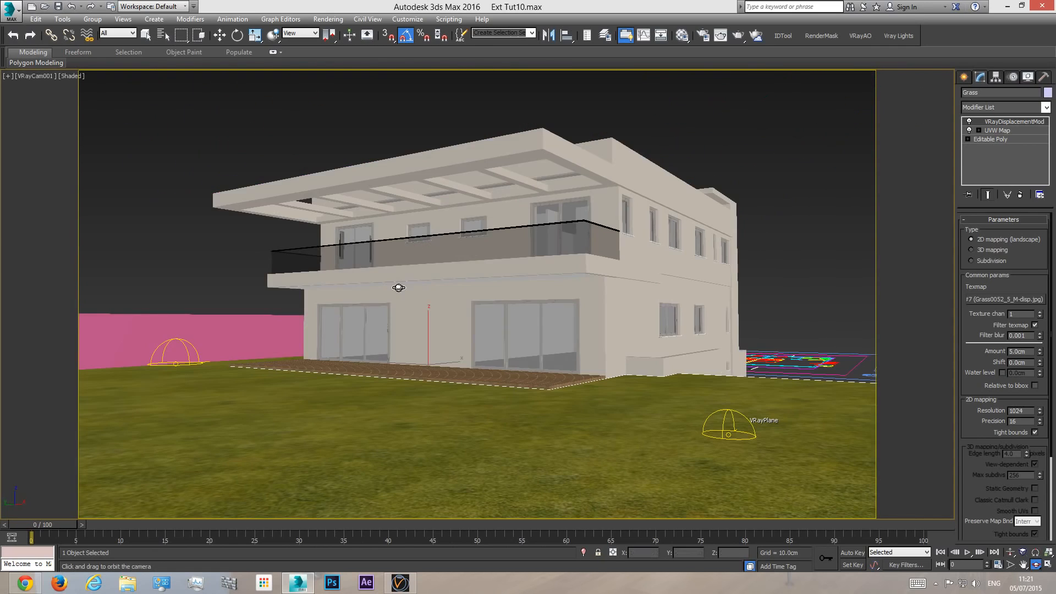
key("w")
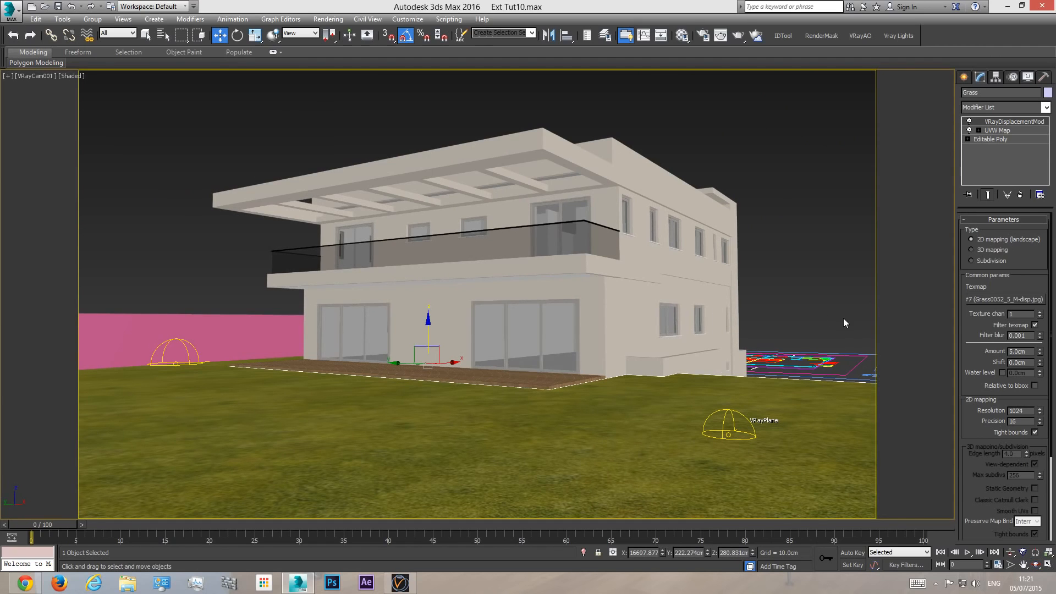
key("p")
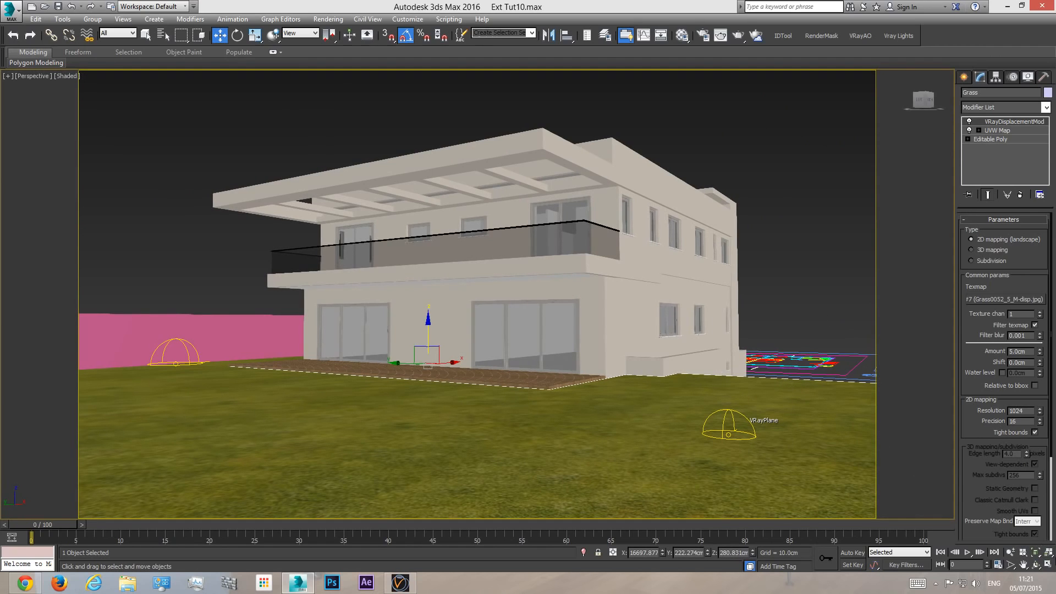
left_click(1036, 564)
left_click_drag(478, 281, 569, 360)
key("c")
key("w")
left_click(199, 193)
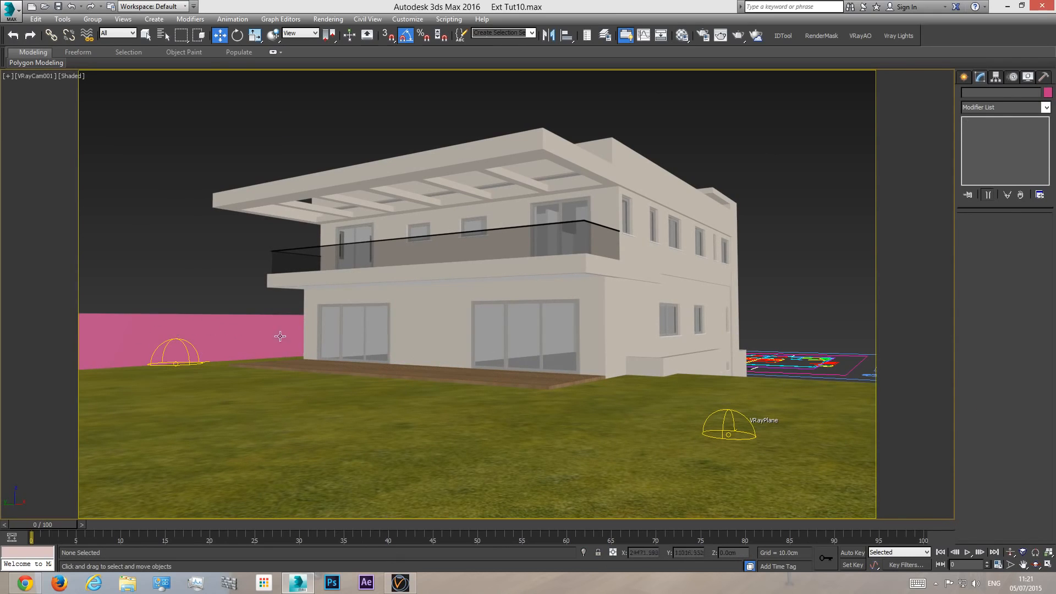
- Switch to Chrome, browse the Brick > Rounded category on CG Textures, and open the BrickRound0025 texture
mouse_move(32, 589)
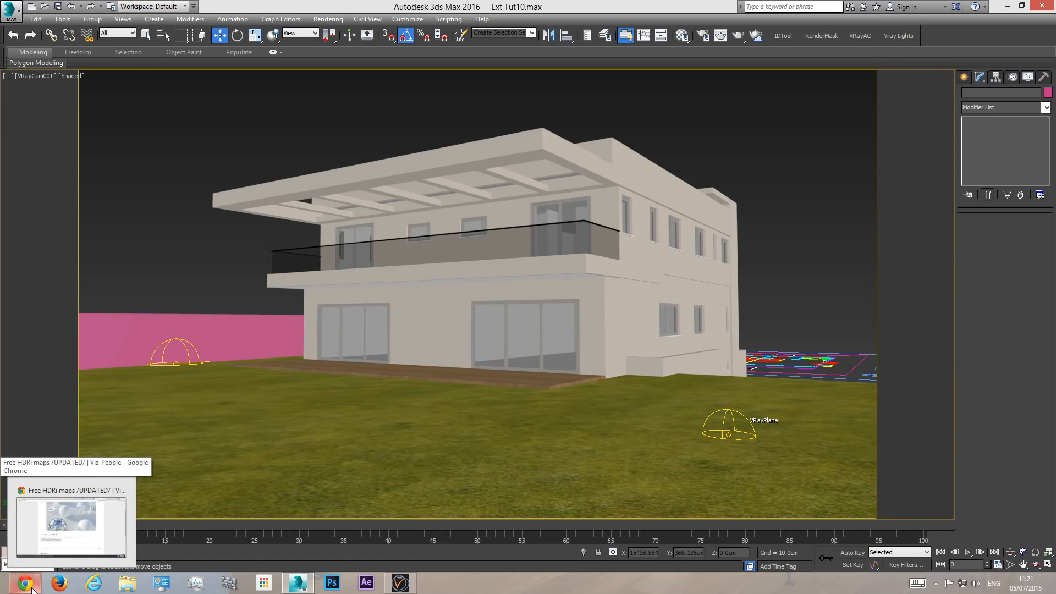
left_click(32, 589)
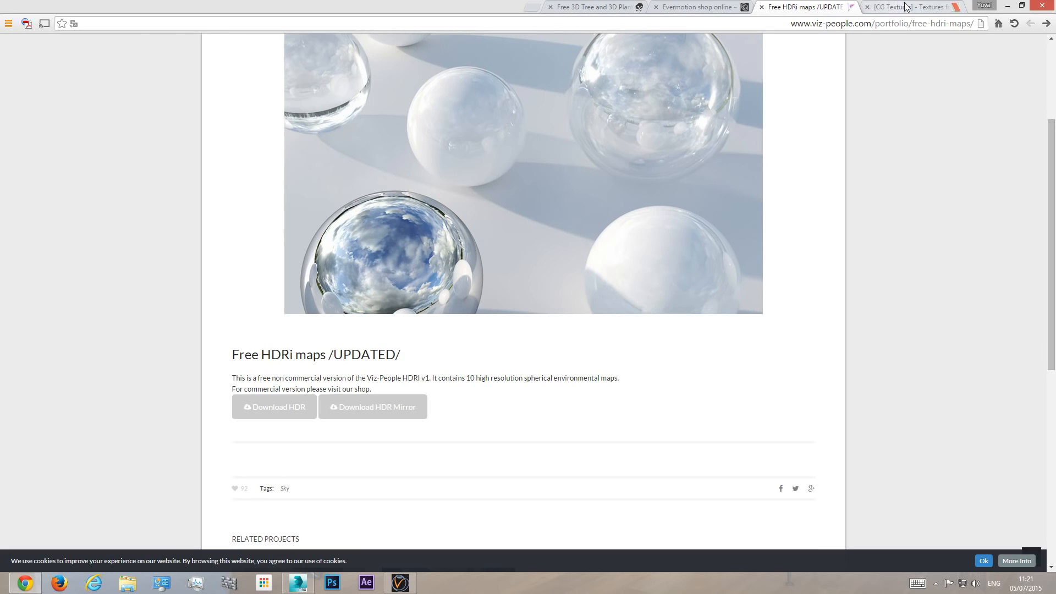
left_click(889, 10)
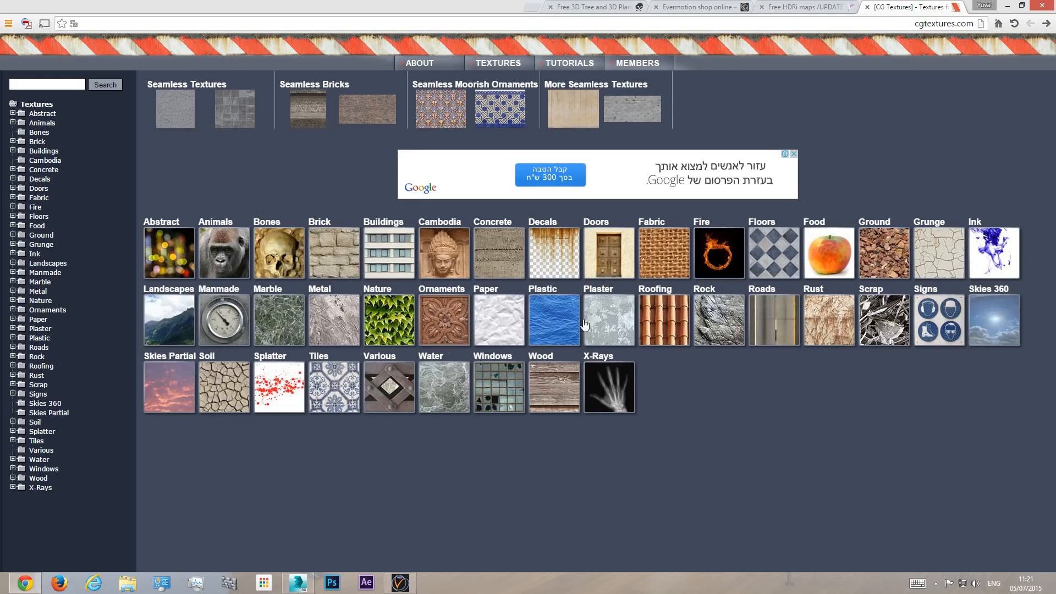
left_click(342, 257)
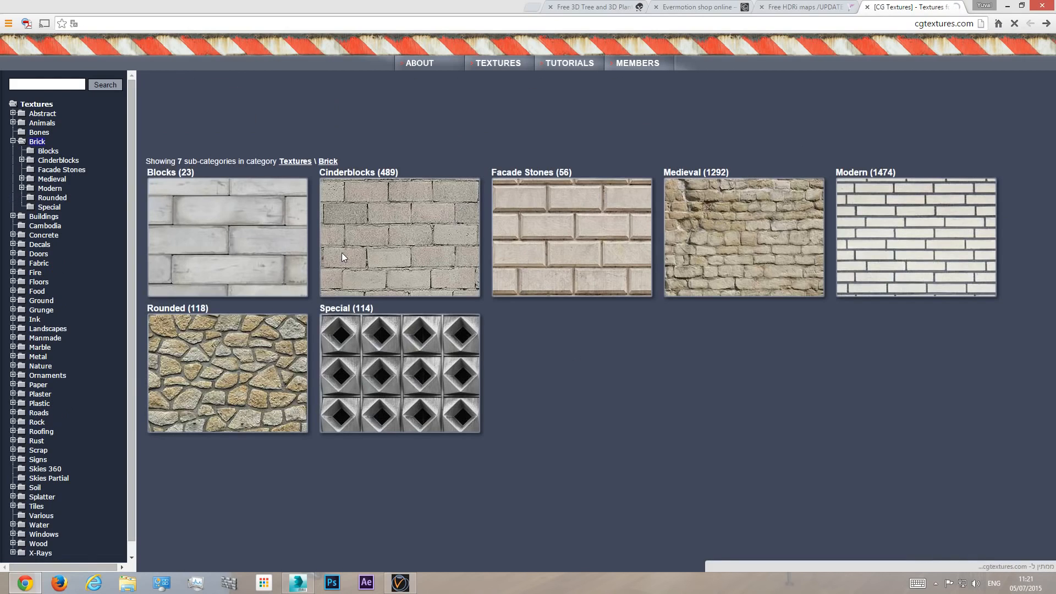
left_click(216, 354)
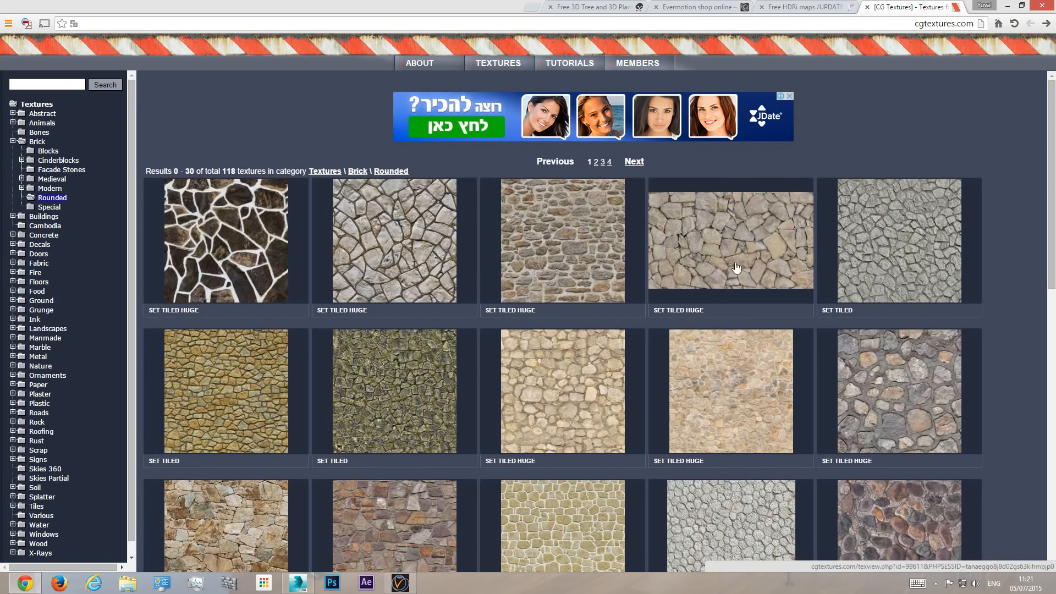
scroll(841, 300, "down", 3)
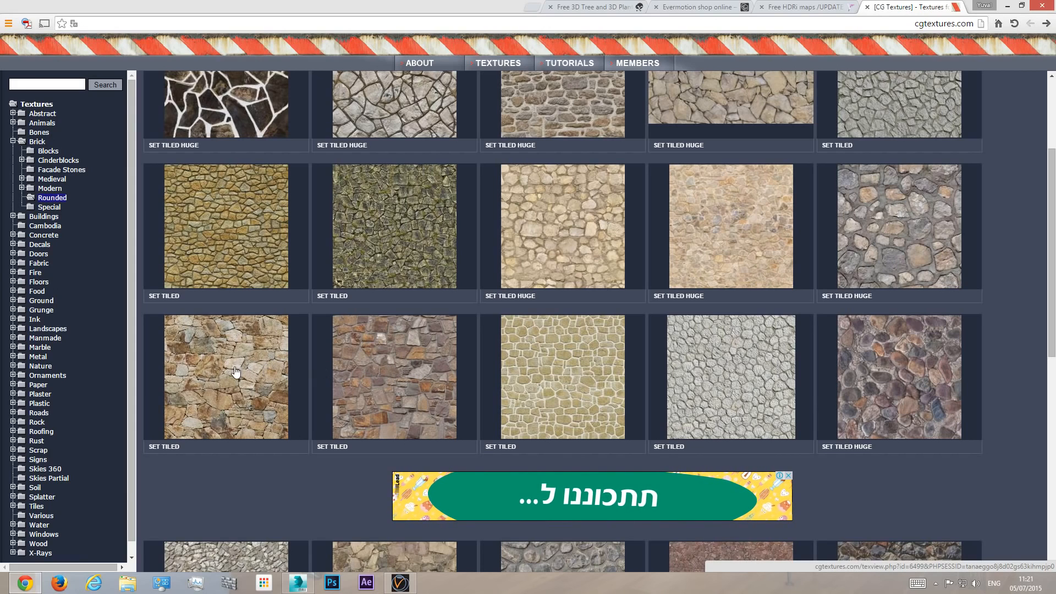
left_click(385, 384)
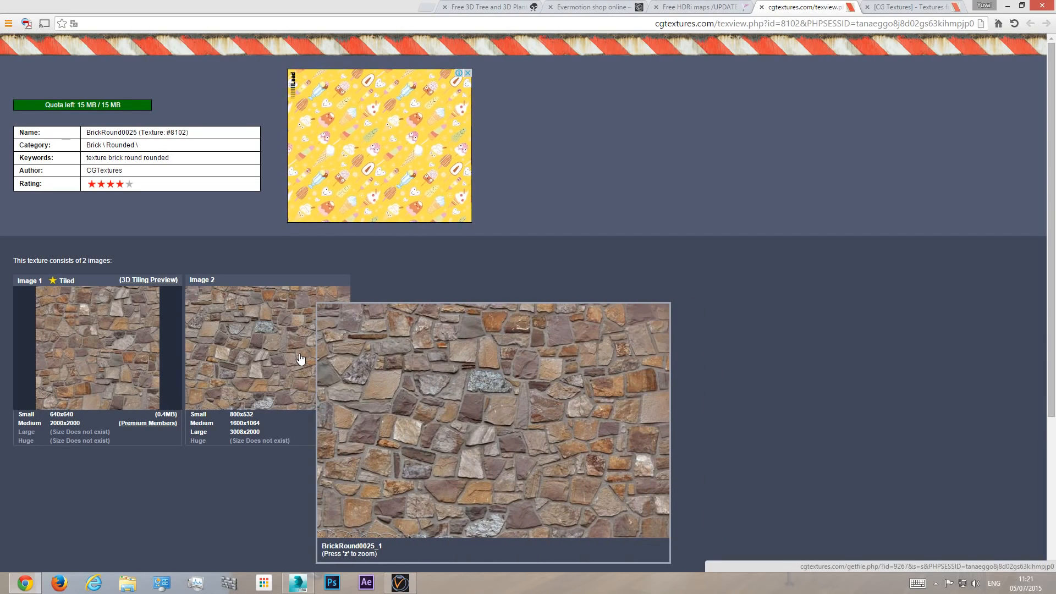
- Download the medium 1600x1064 version of Image 2 of the BrickRound0025 texture
scroll(475, 409, "down", 1)
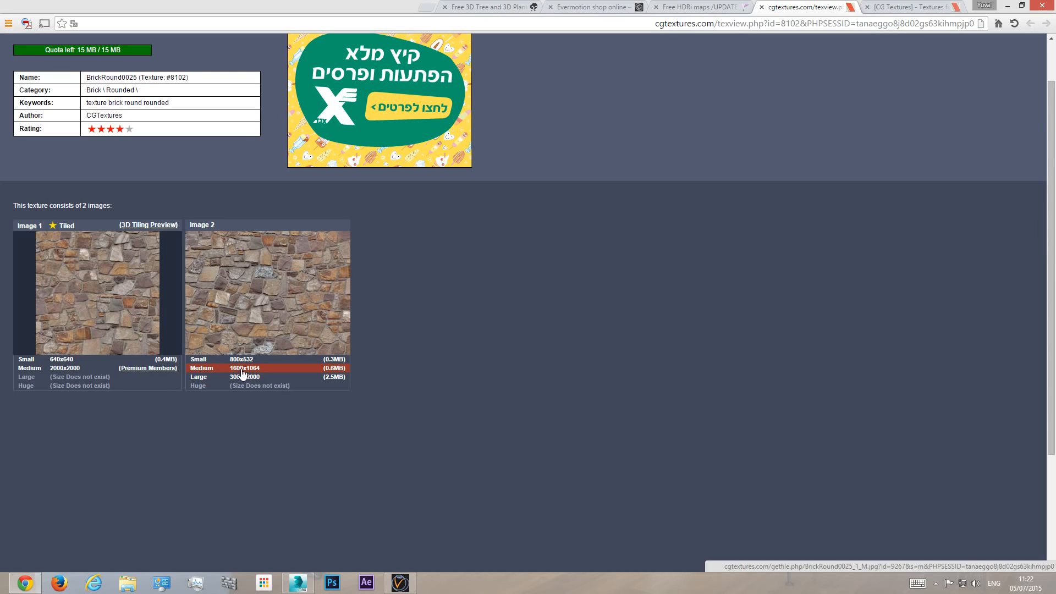
left_click(243, 367)
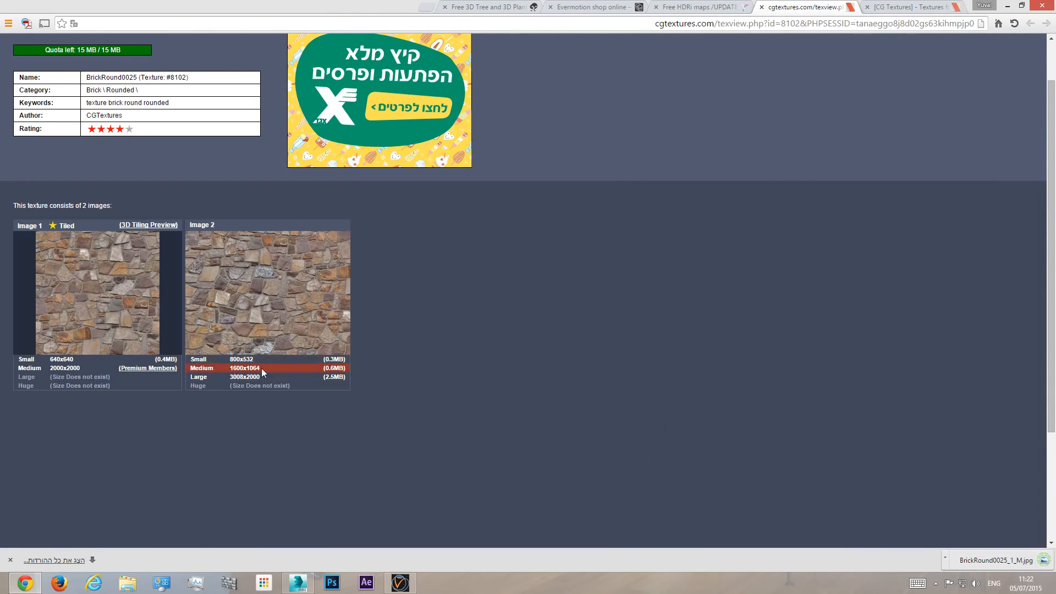
scroll(141, 248, "up", 1)
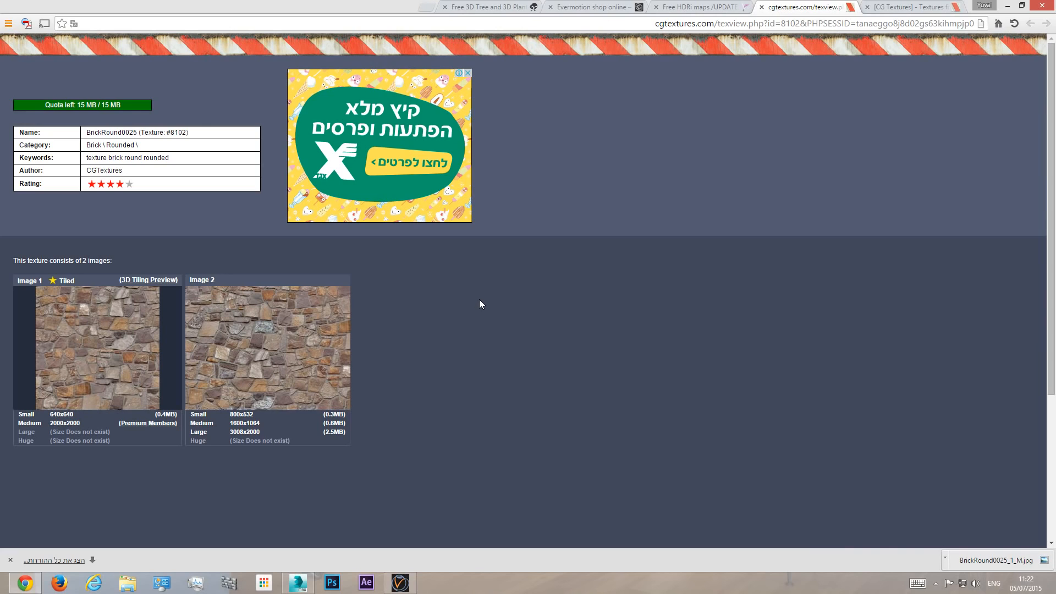
- Switch to File Explorer and cut BrickRound0025_1_M.jpg from the Downloads folder
left_click(127, 583)
left_click(535, 281)
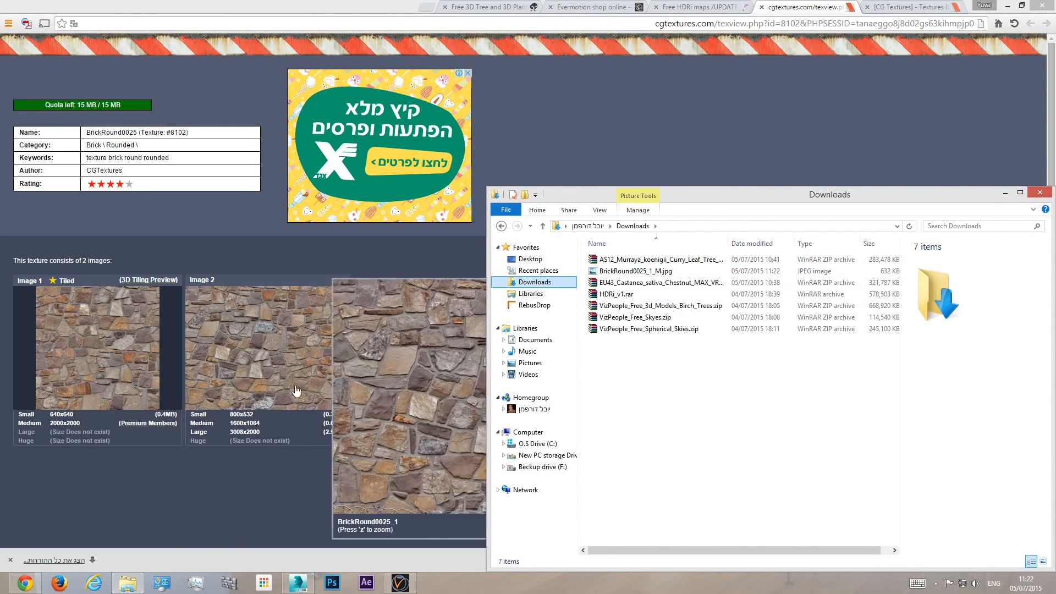
right_click(635, 273)
left_click(675, 496)
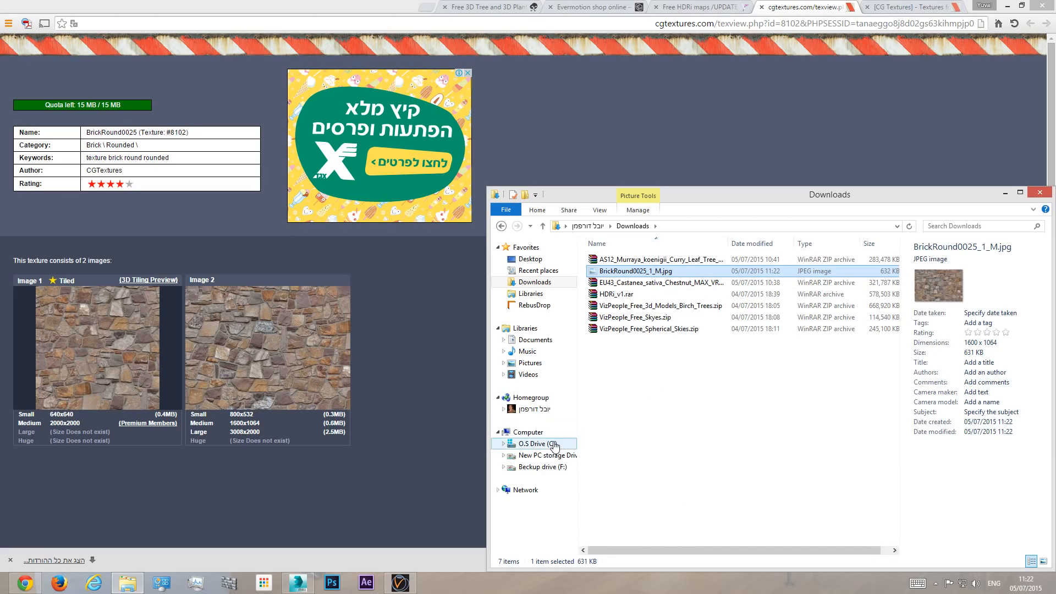
- Paste the brick image into the Tut Ext10 folder under 6 - InOffice Projects, tutorial series on drive E, and close File Explorer
left_click(554, 445)
left_click(545, 455)
double_click(624, 306)
double_click(619, 259)
double_click(619, 364)
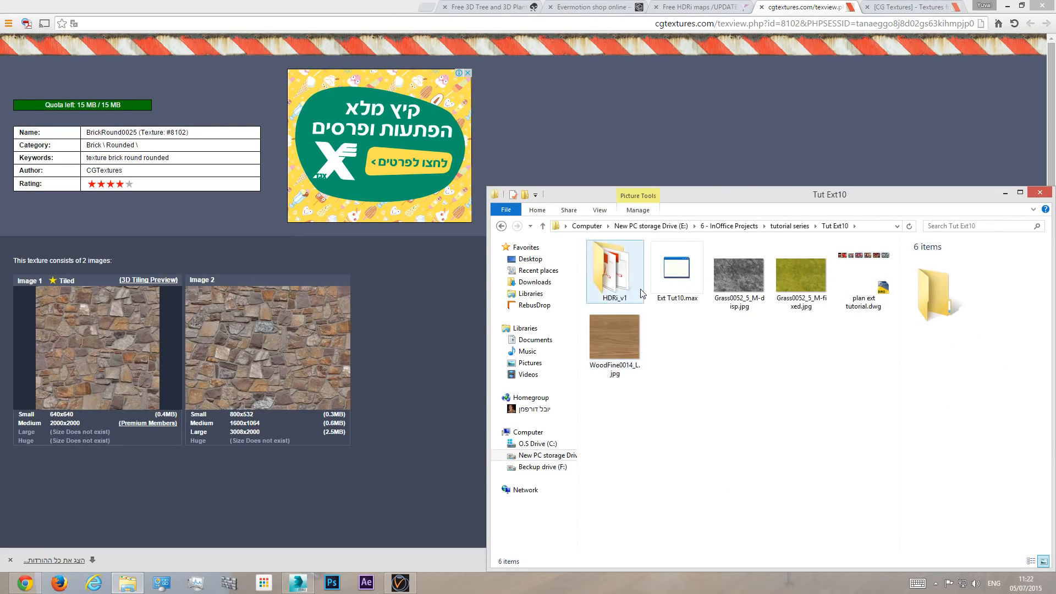
right_click(699, 353)
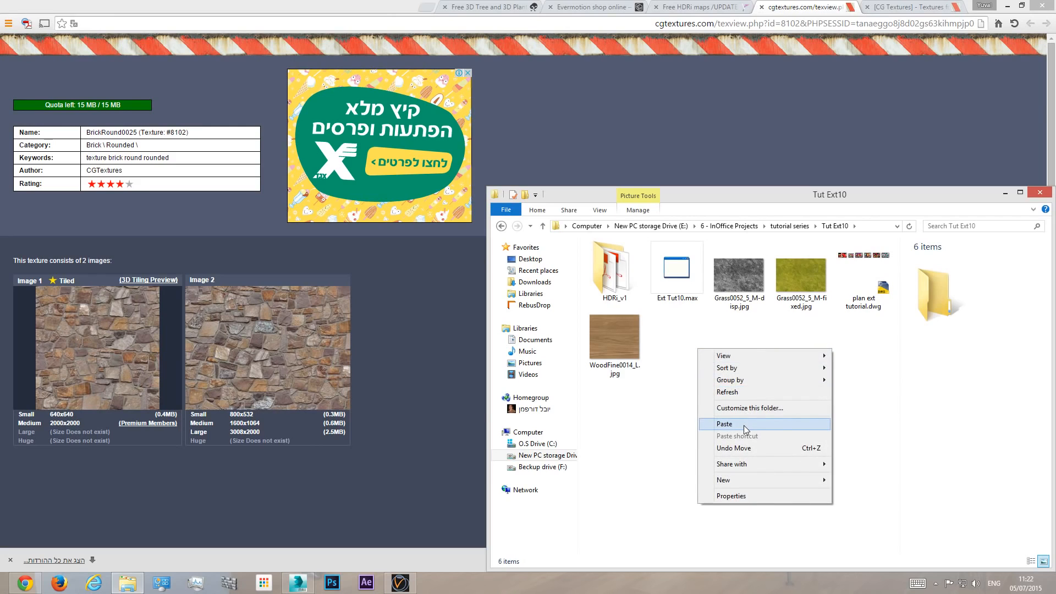
left_click(715, 420)
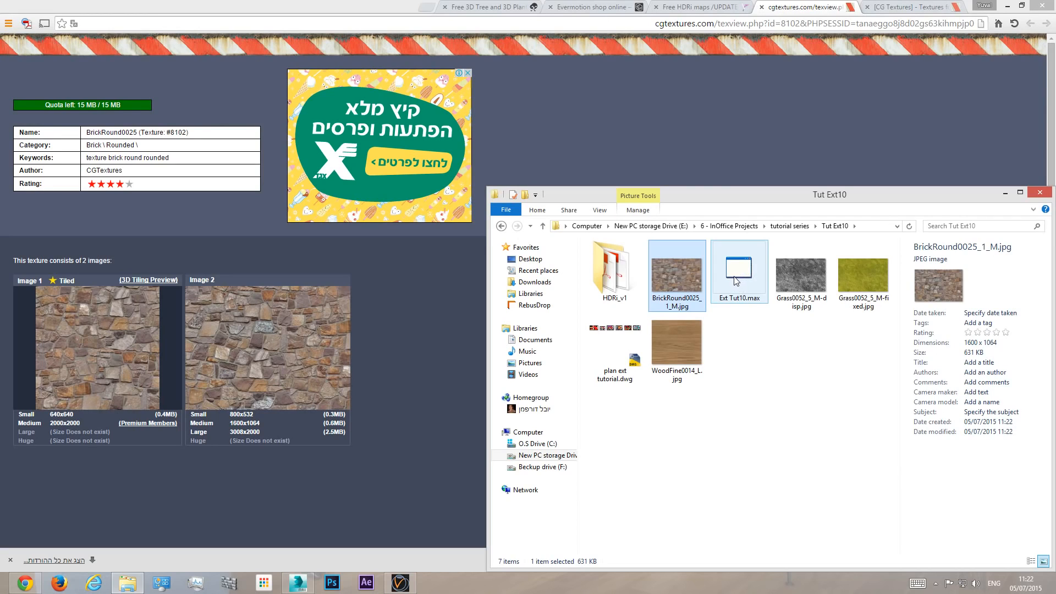
left_click(1048, 196)
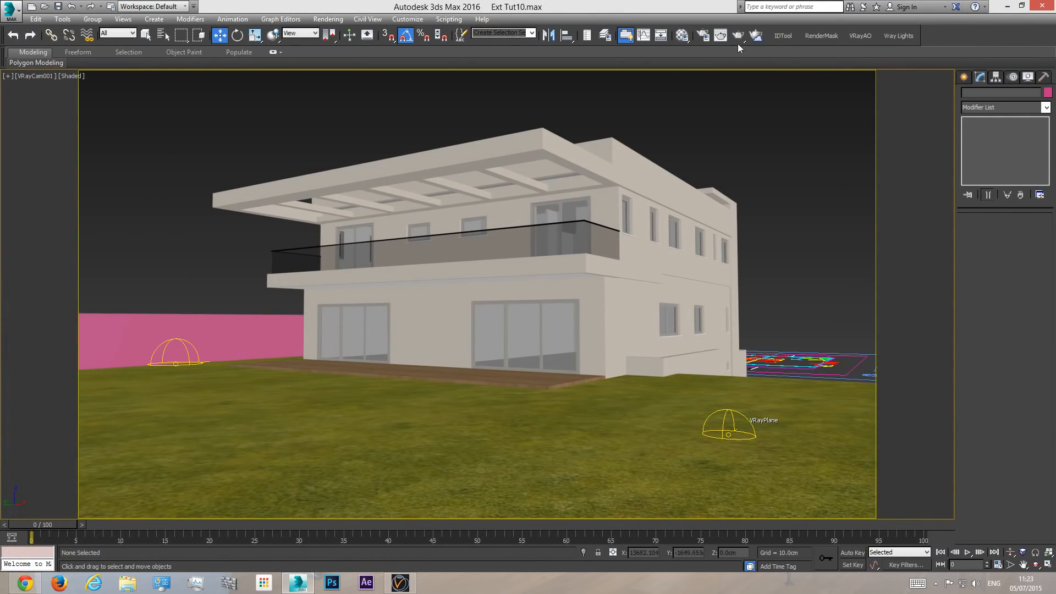
- In the 3ds Max Material Editor, name an unused material slot fance and change its type to VRayMtl
left_click(681, 37)
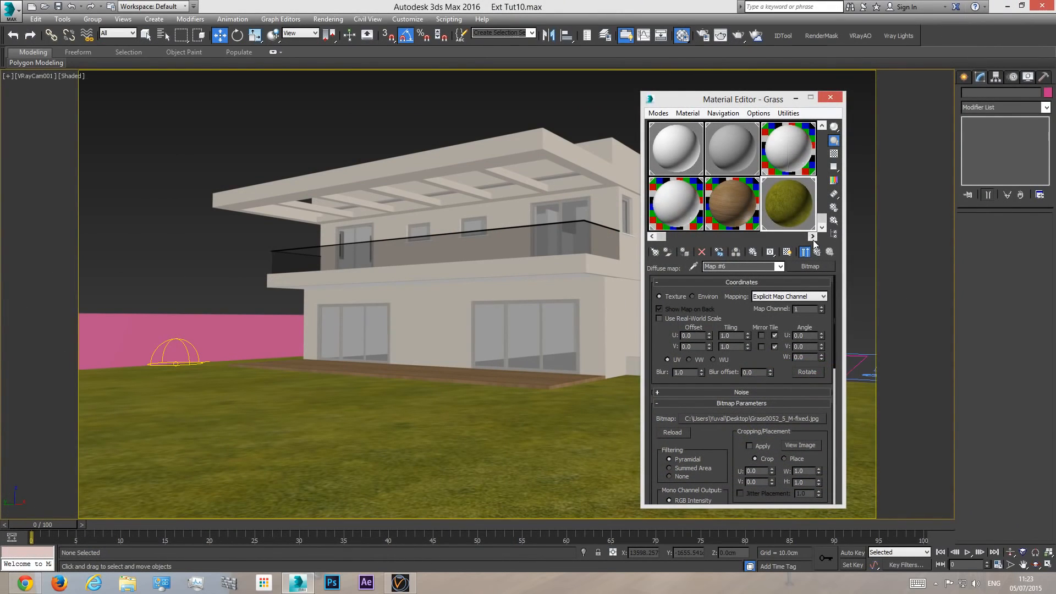
left_click(813, 237)
left_click(813, 237)
left_click(723, 150)
left_click(746, 265)
type("fanmce")
key("BackSpace")
key("BackSpace")
key("BackSpace")
type("ce")
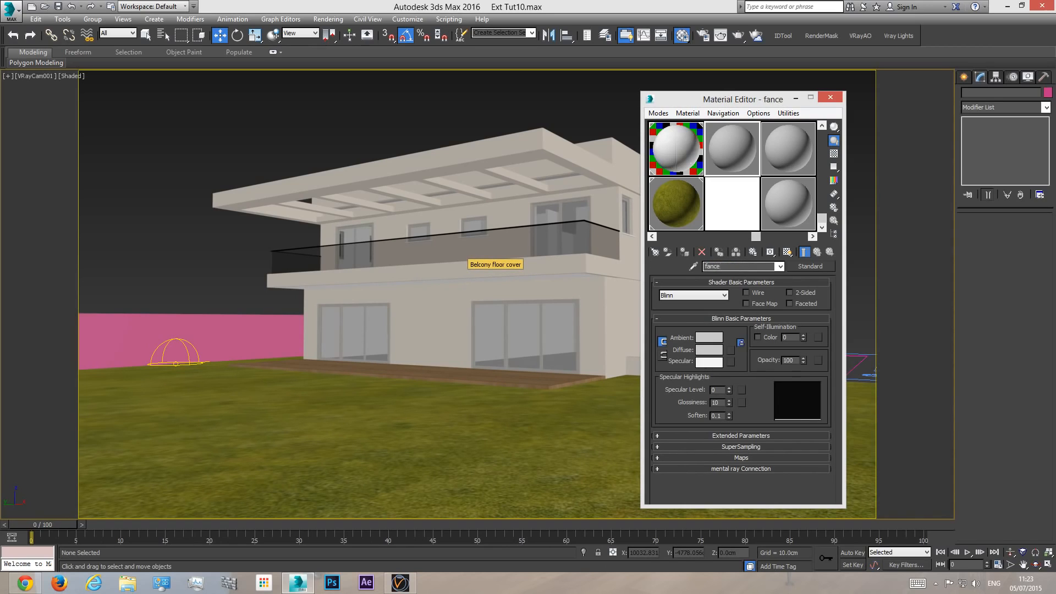
left_click(811, 266)
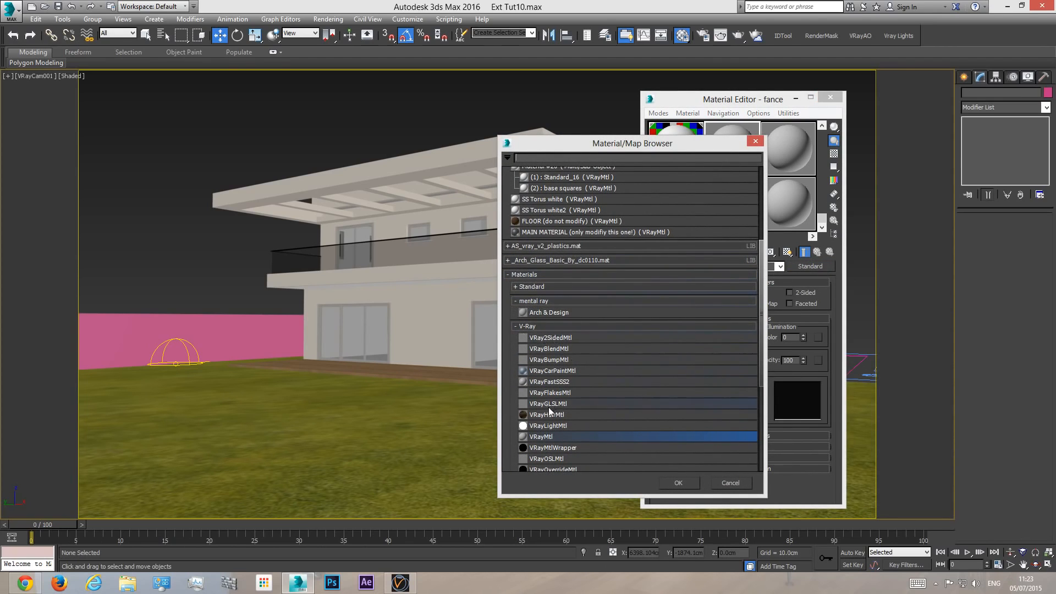
double_click(545, 437)
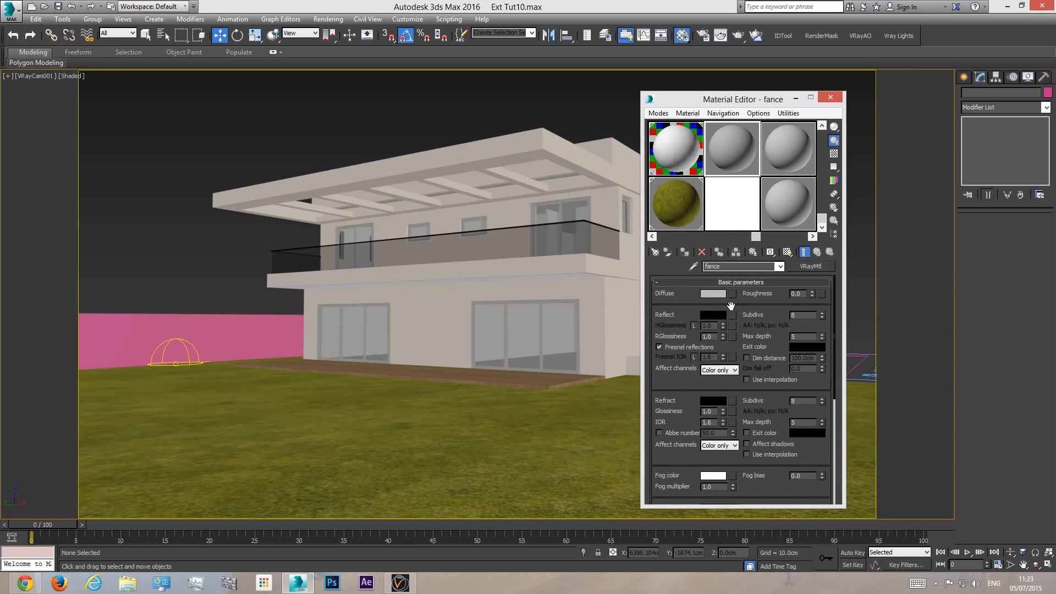
- Load BrickRound0025_1_M.jpg from the Tut Ext10 folder as a Bitmap in the fance material's diffuse map
left_click(733, 294)
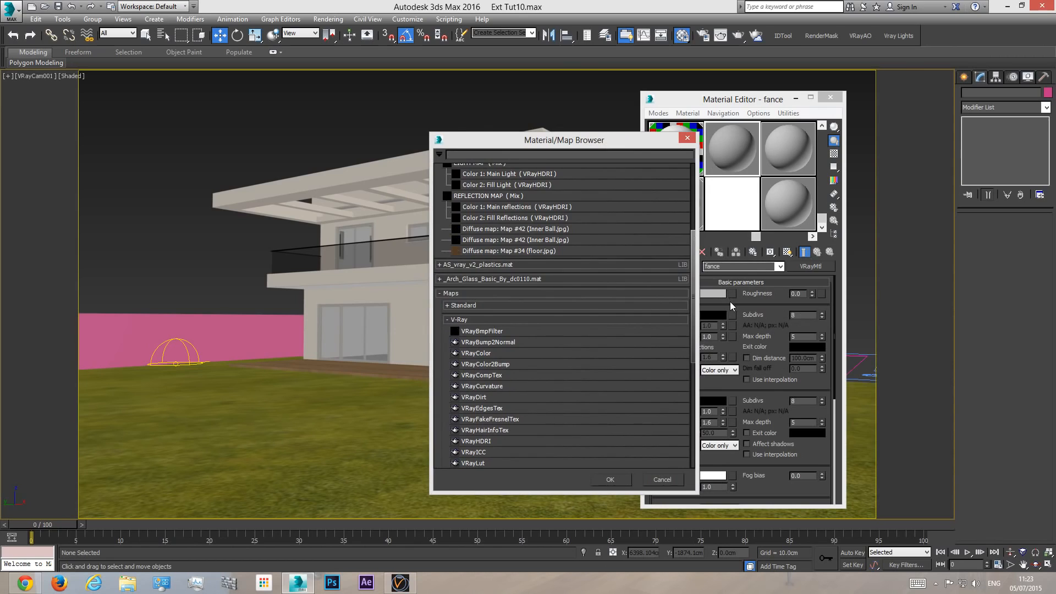
left_click(470, 306)
double_click(473, 317)
left_click(152, 47)
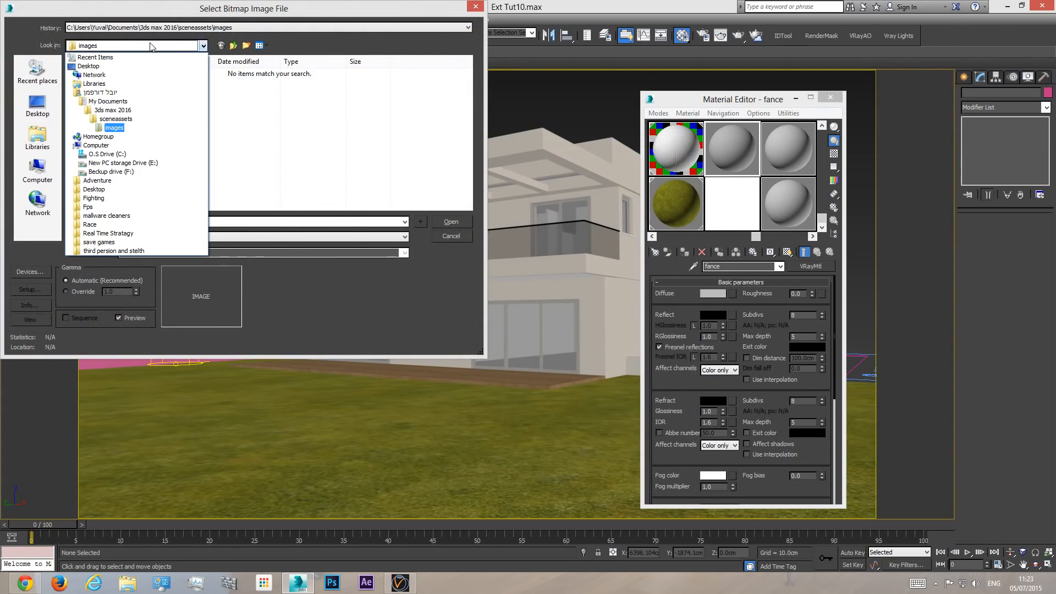
left_click(107, 156)
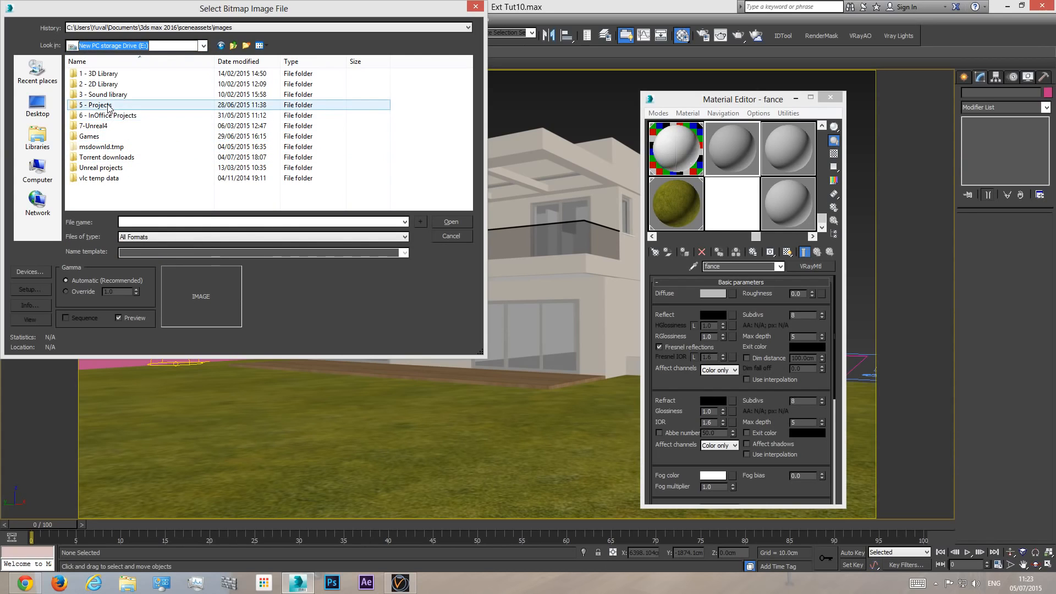
double_click(110, 115)
double_click(98, 74)
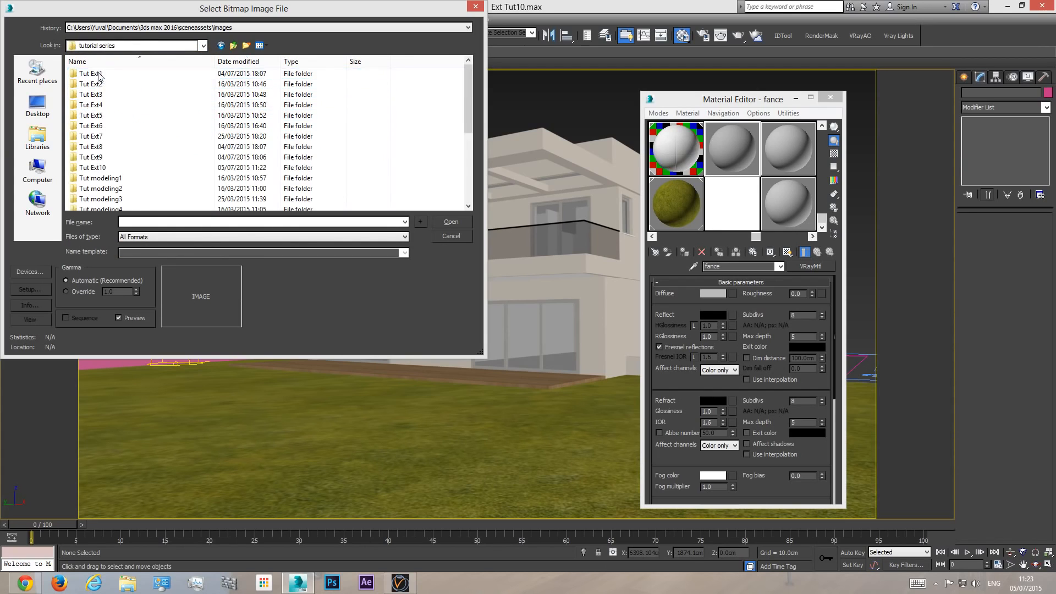
double_click(93, 177)
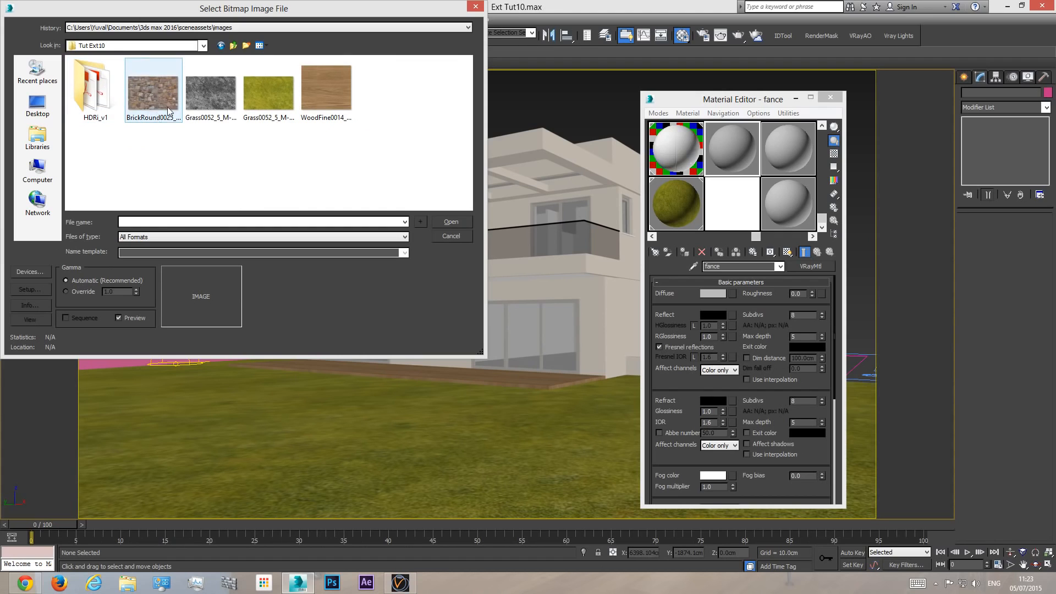
double_click(150, 96)
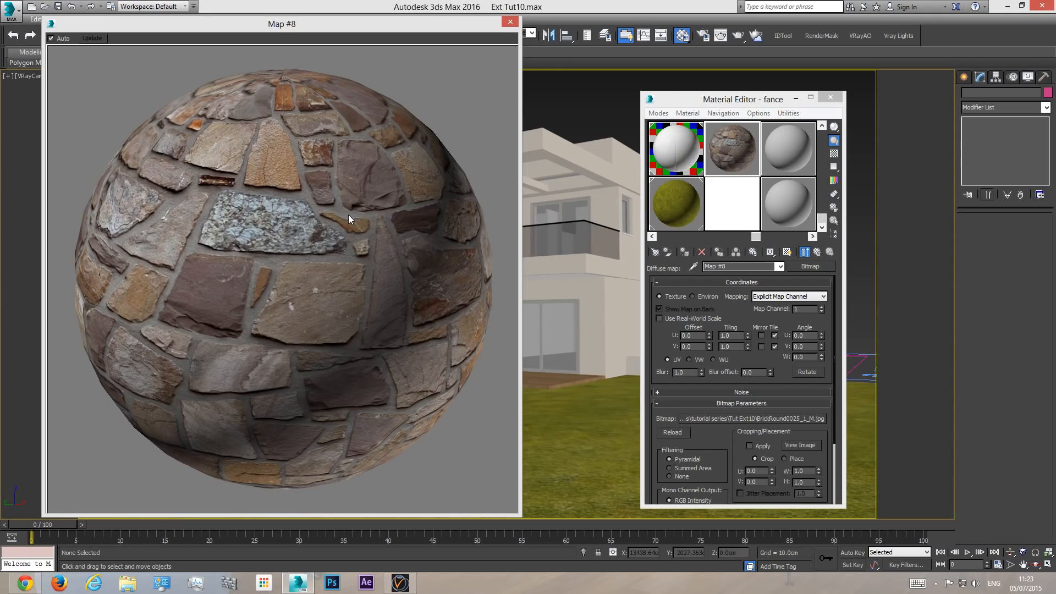
- Return to the fance material's top level and duplicate its diffuse map into the Bump slot as a Copy
left_click(777, 268)
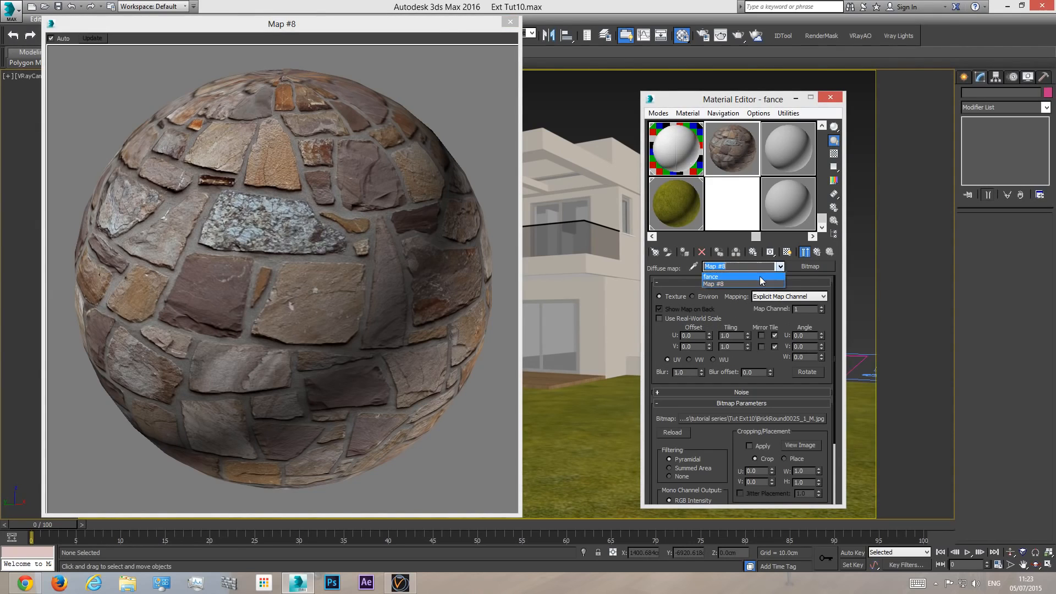
left_click(754, 278)
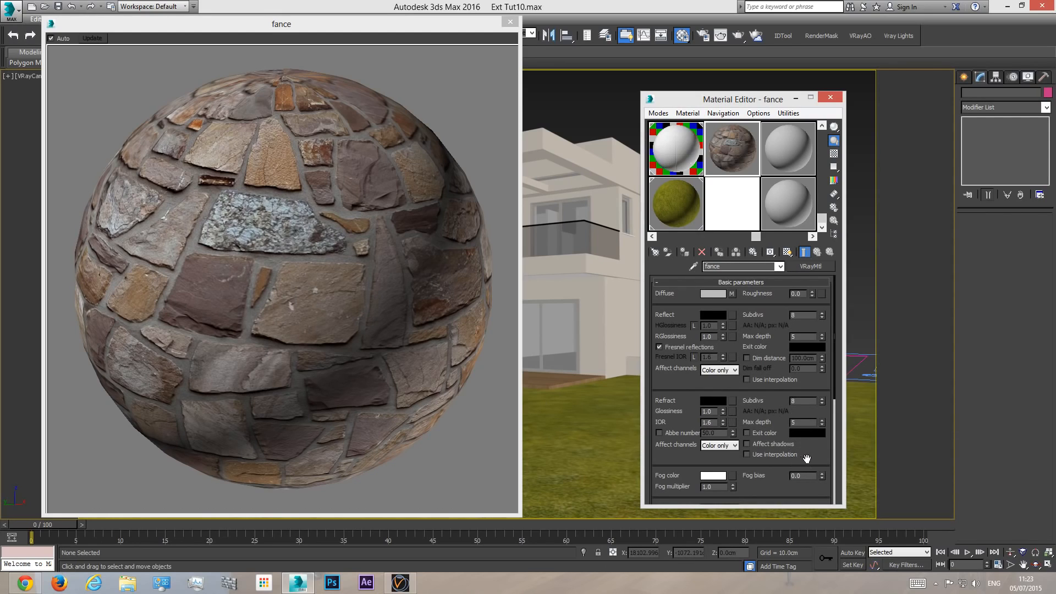
scroll(807, 459, "down", 5)
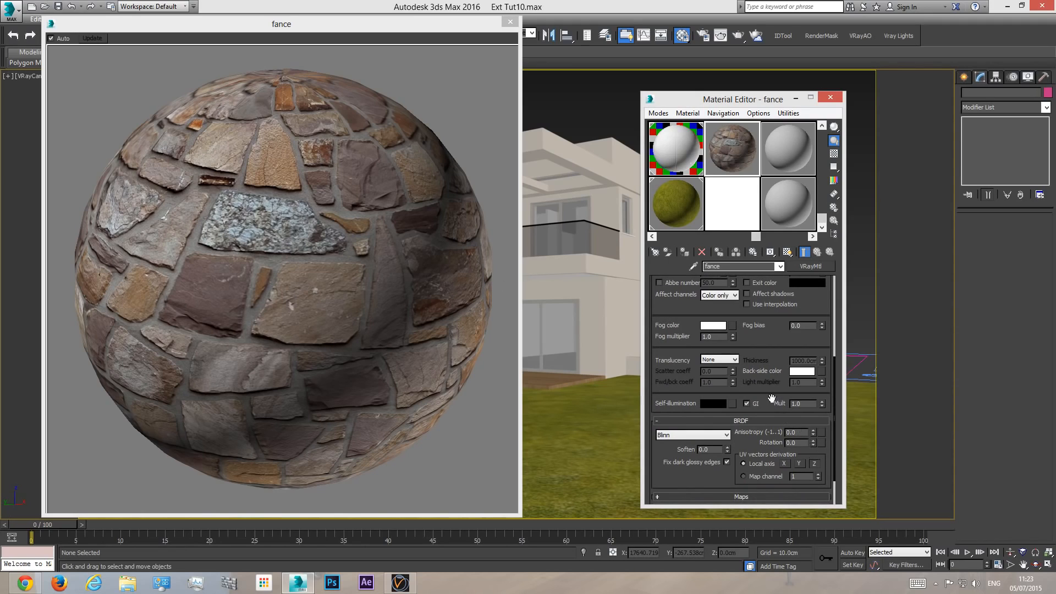
scroll(706, 473, "down", 2)
left_click(738, 454)
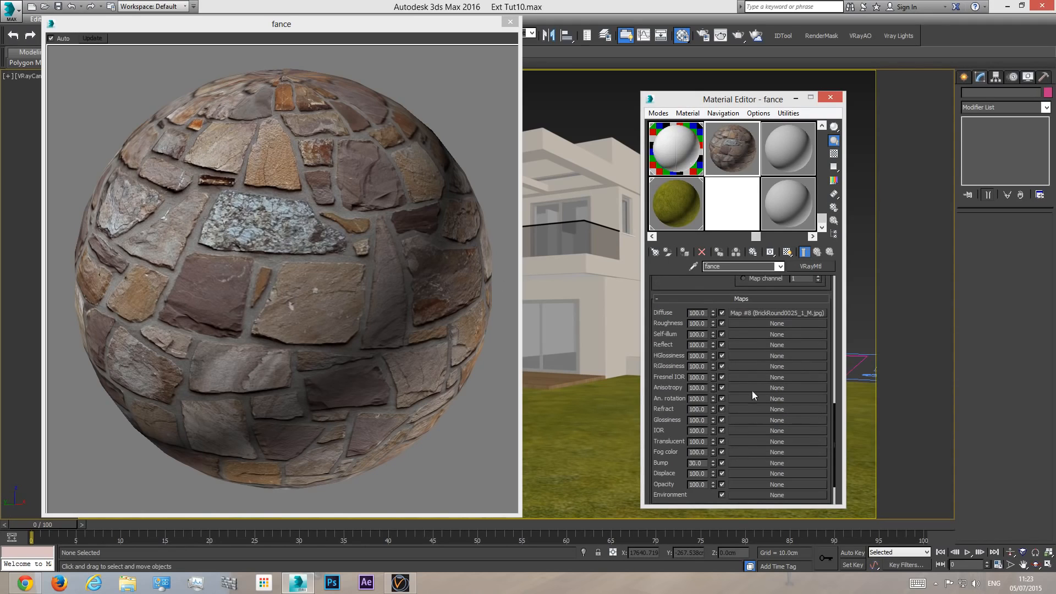
left_click_drag(763, 313, 748, 463)
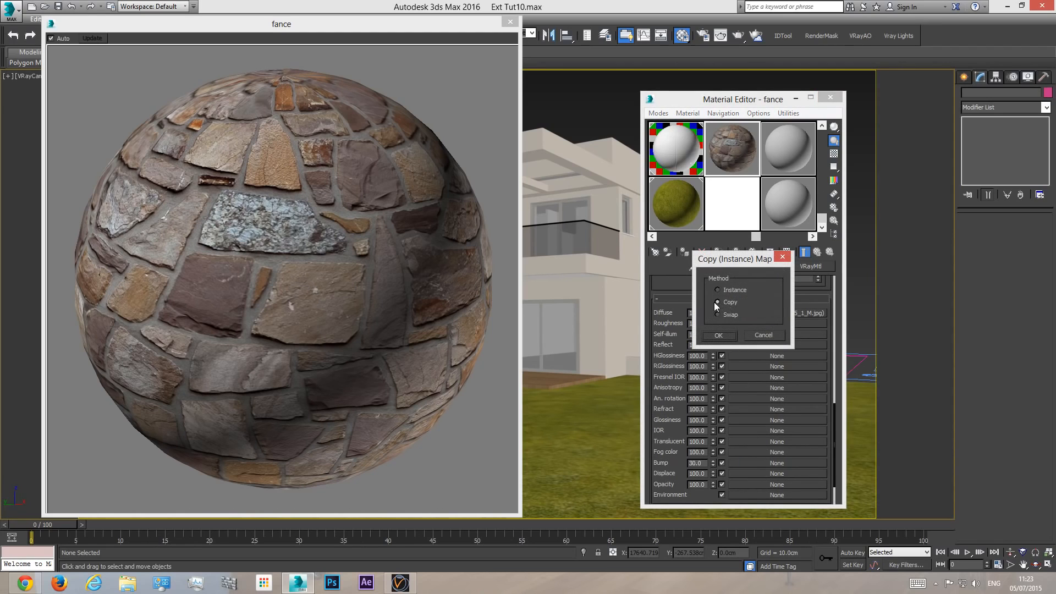
left_click(719, 335)
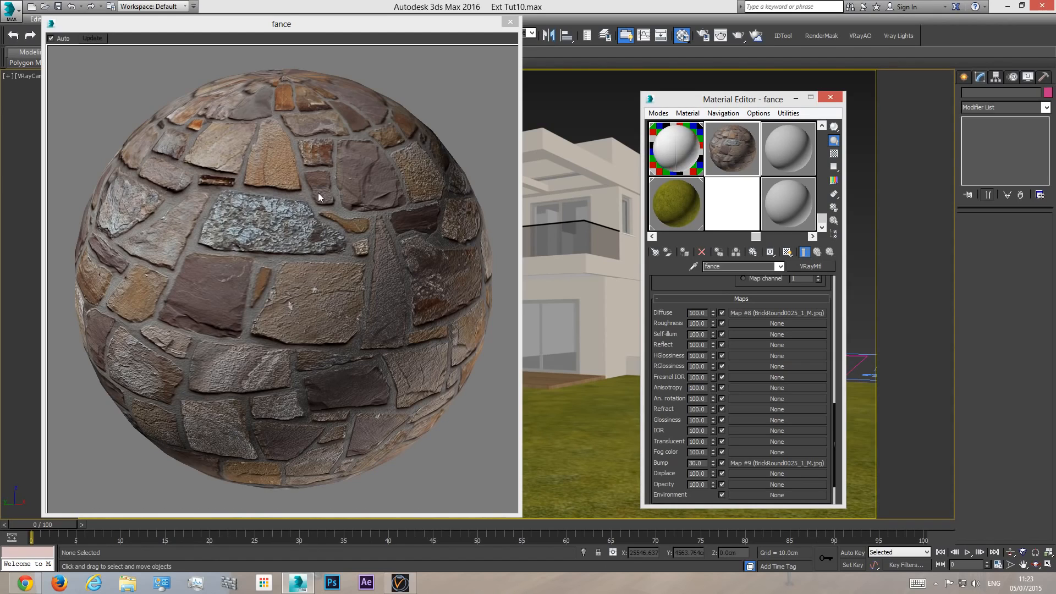
- Set the fance material's Bump amount to 40 and close the enlarged sample preview
double_click(704, 464)
type("40")
key("Return")
left_click(510, 21)
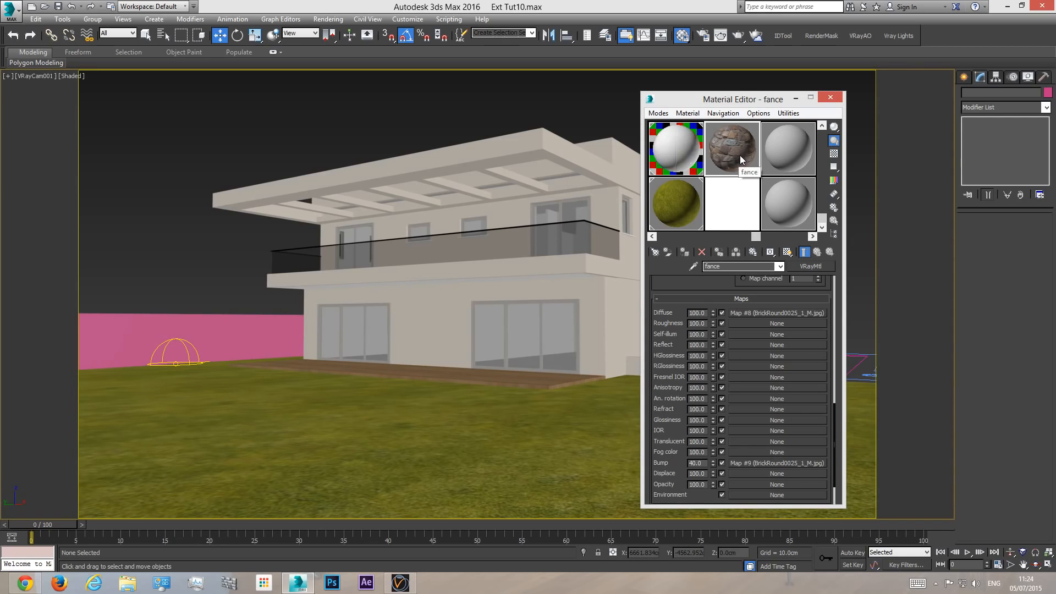
- Assign the fance material to the boundary wall, select the wall, and change the viewport to perspective
left_click_drag(737, 151, 200, 335)
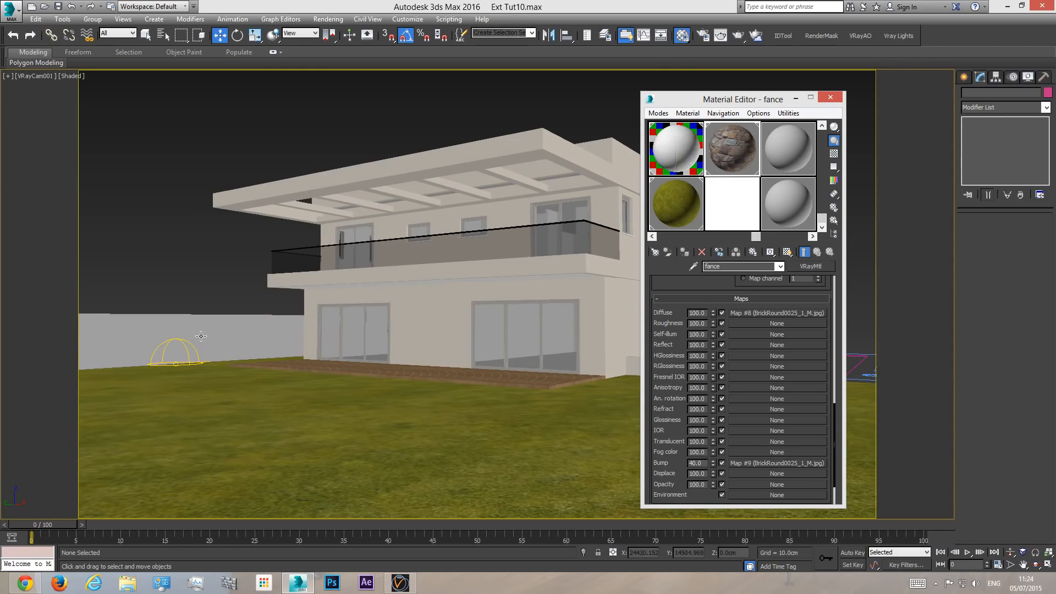
left_click(212, 333)
key("p")
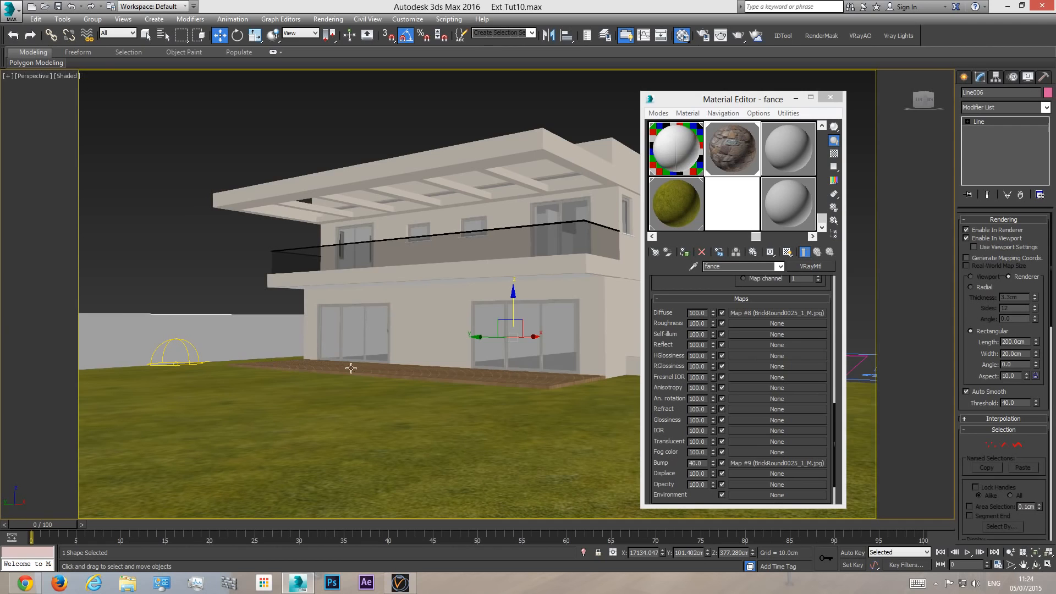
- Show the fance material's diffuse map shaded on the boundary wall in the viewport and close the Material Editor
left_click(1035, 565)
left_click_drag(440, 308, 307, 289)
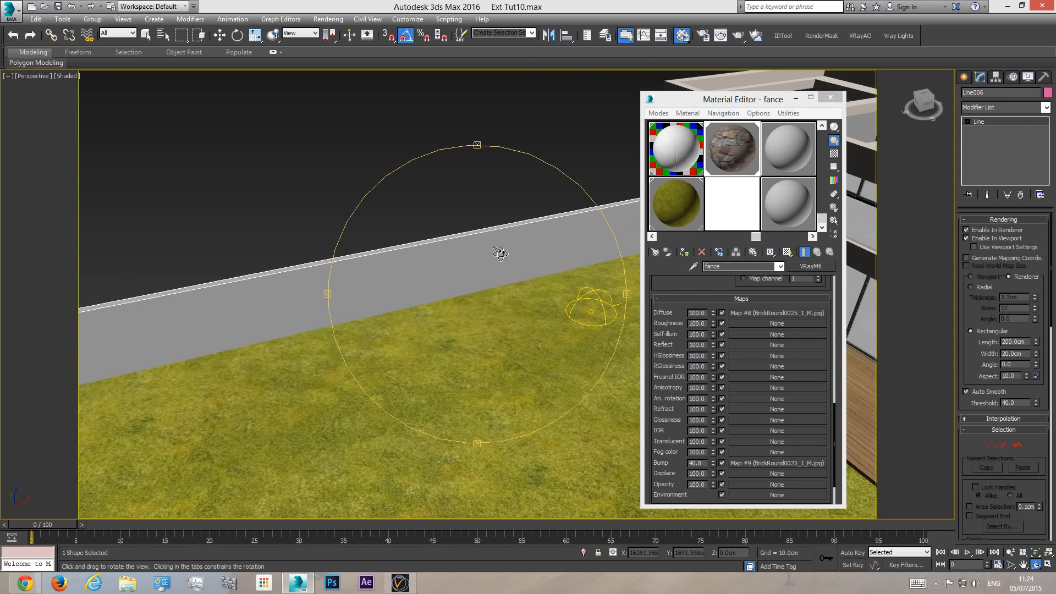
right_click(469, 263)
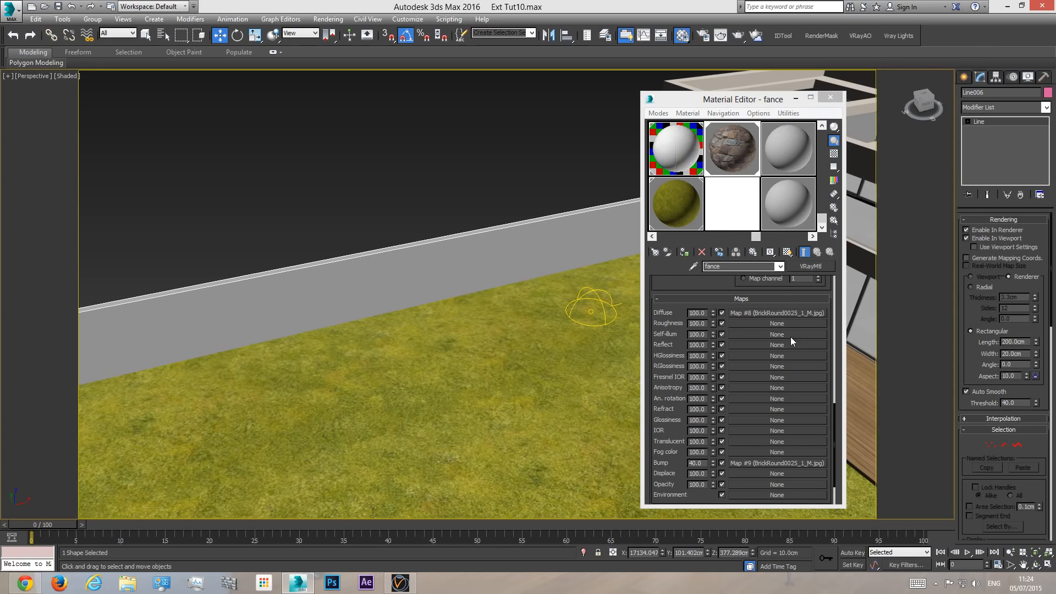
left_click(778, 313)
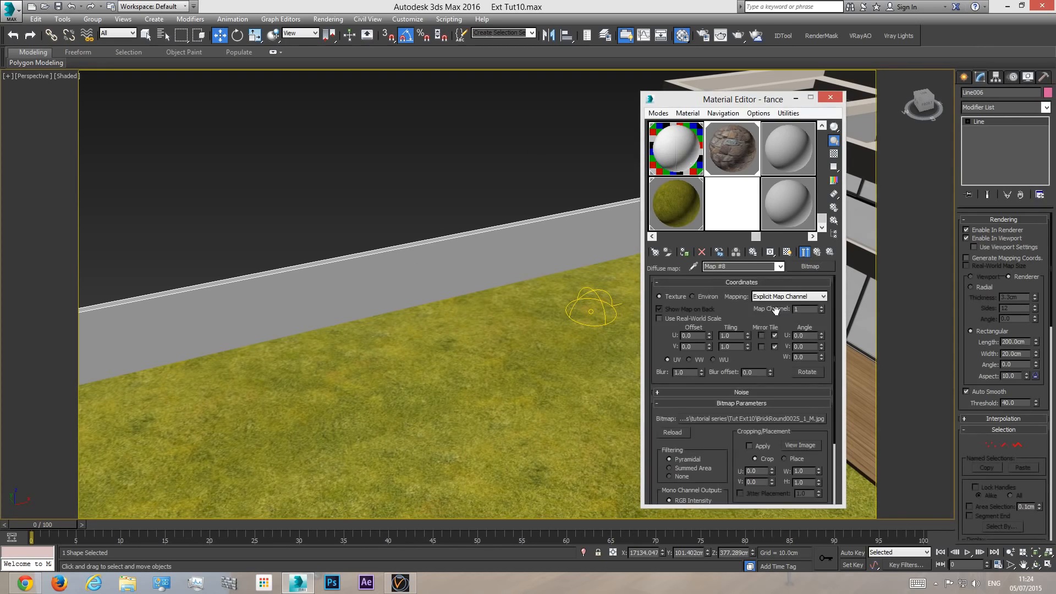
left_click(787, 252)
scroll(513, 278, "down", 3)
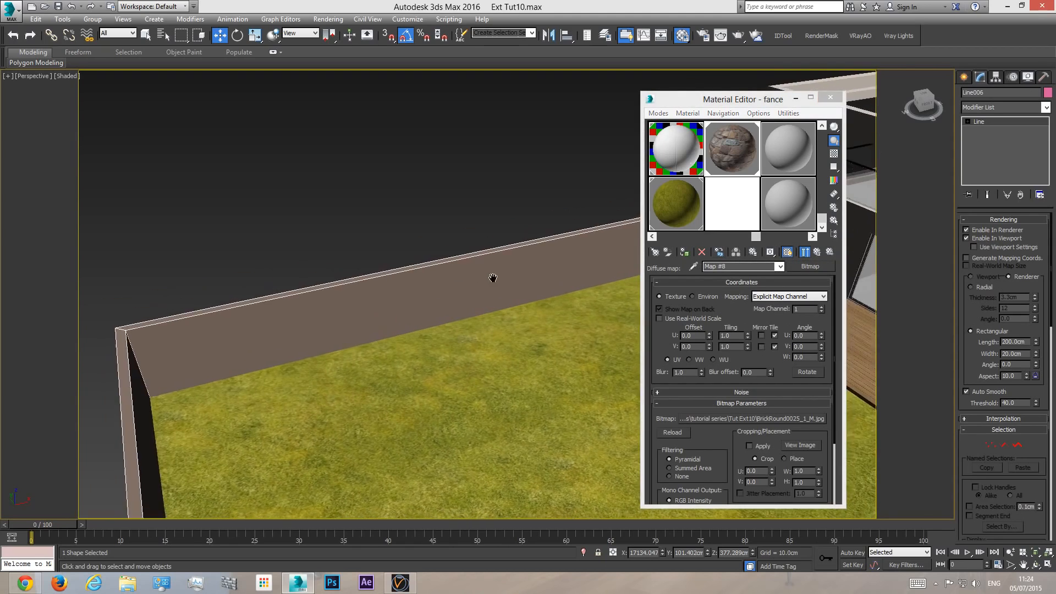
middle_click_drag(478, 283, 452, 291)
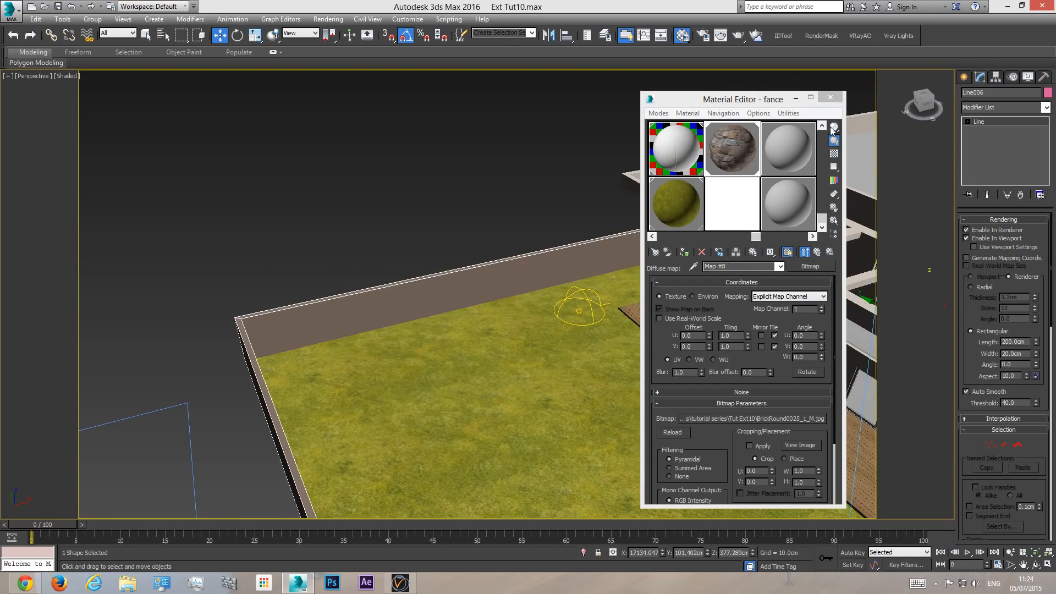
left_click(830, 97)
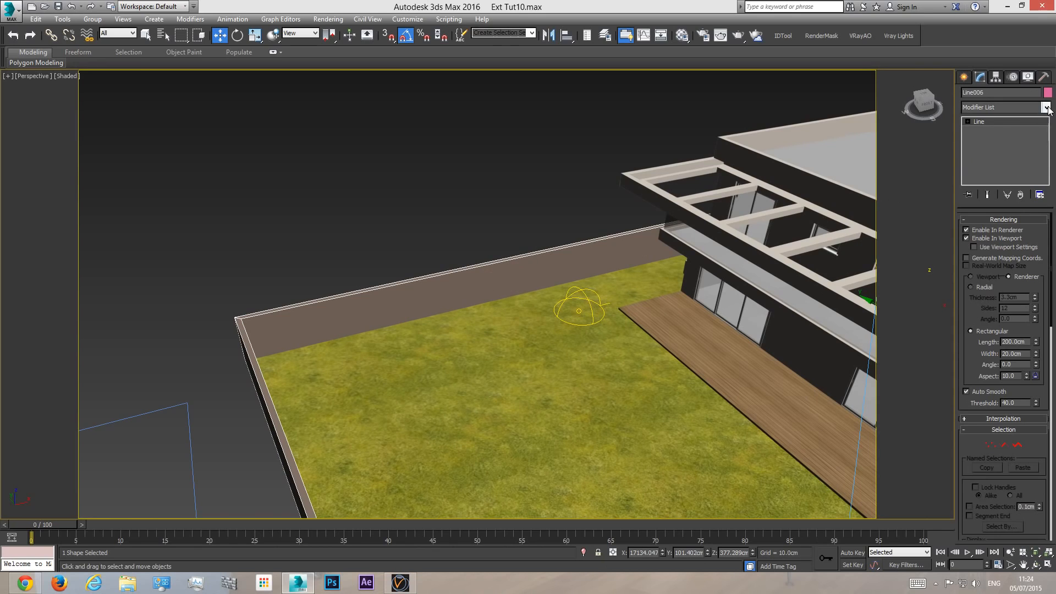
- Add a UVW Map modifier to the boundary wall and set its mapping type to Box
scroll(597, 305, "down", 3)
middle_click_drag(512, 299, 457, 259)
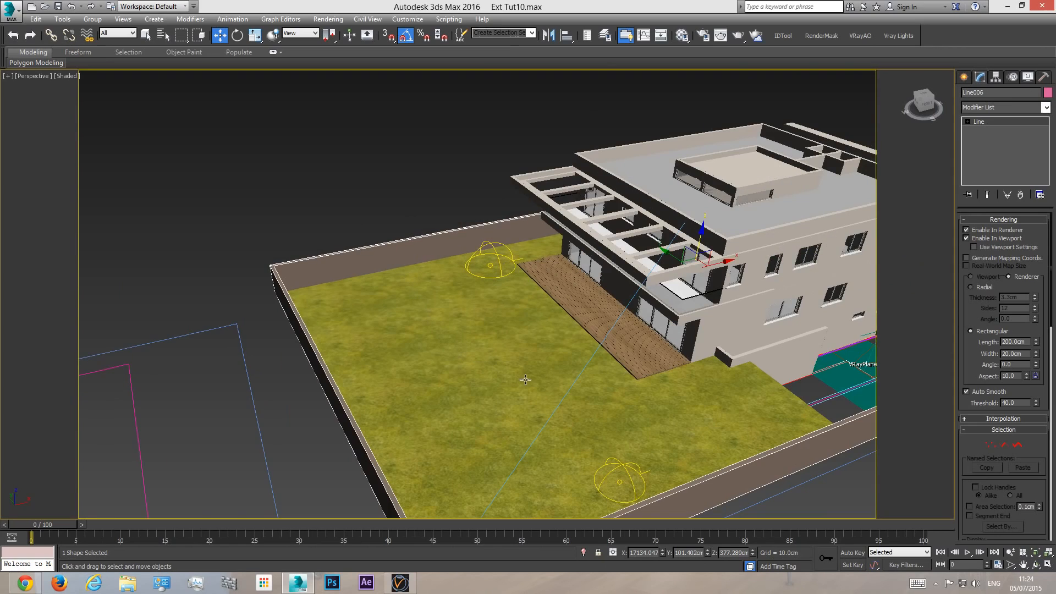
middle_click_drag(525, 378, 496, 363)
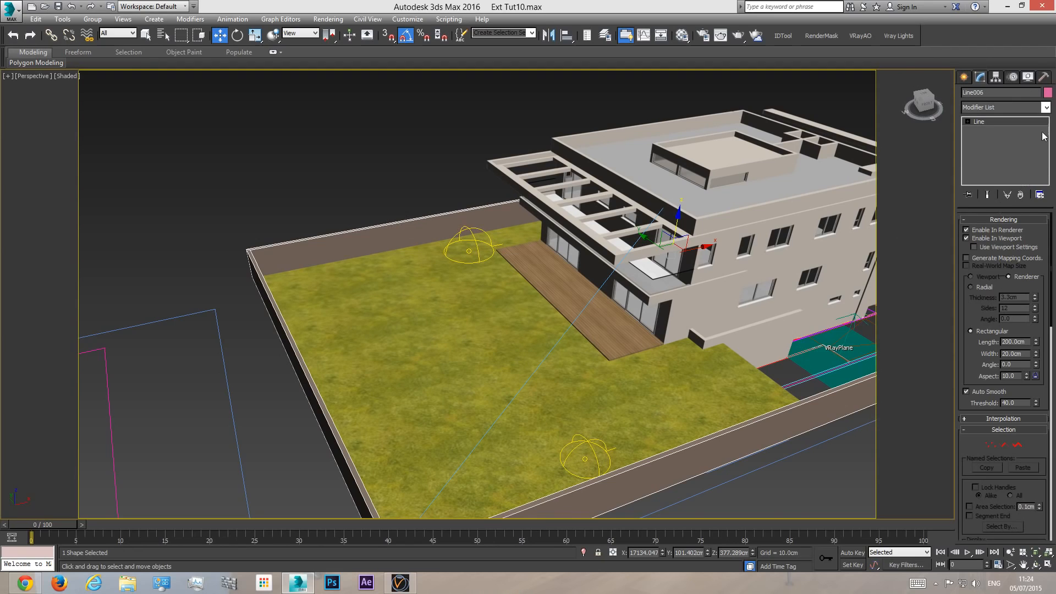
left_click(1045, 107)
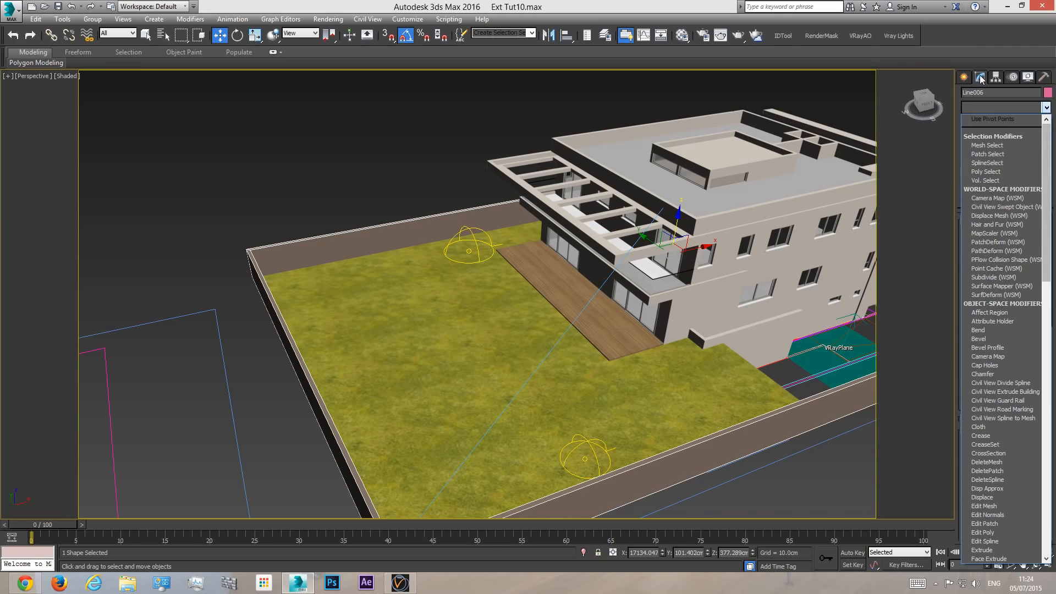
left_click_drag(1049, 144, 1048, 407)
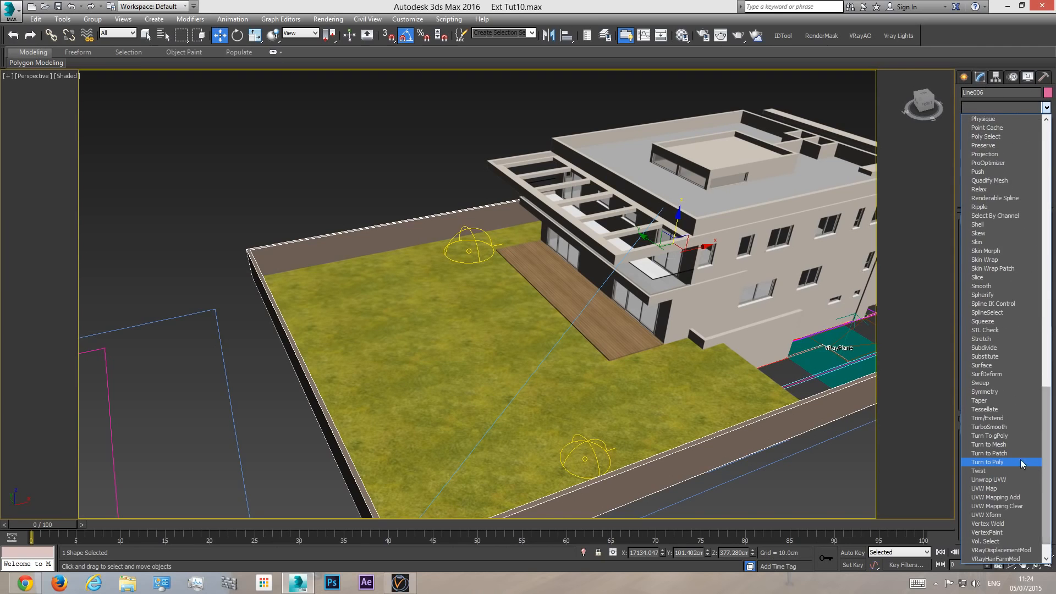
left_click(984, 488)
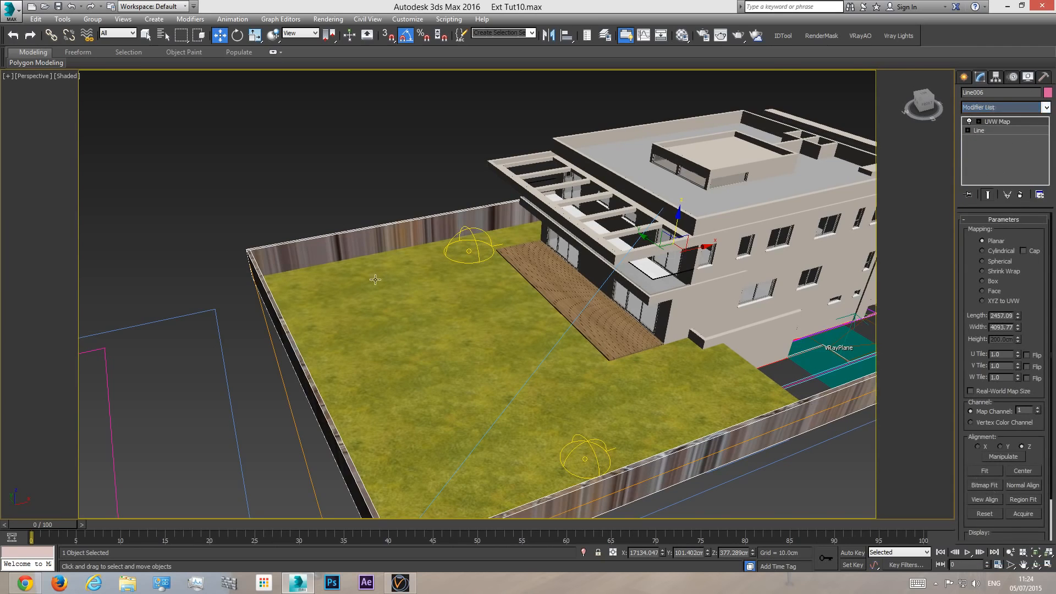
scroll(485, 366, "down", 4)
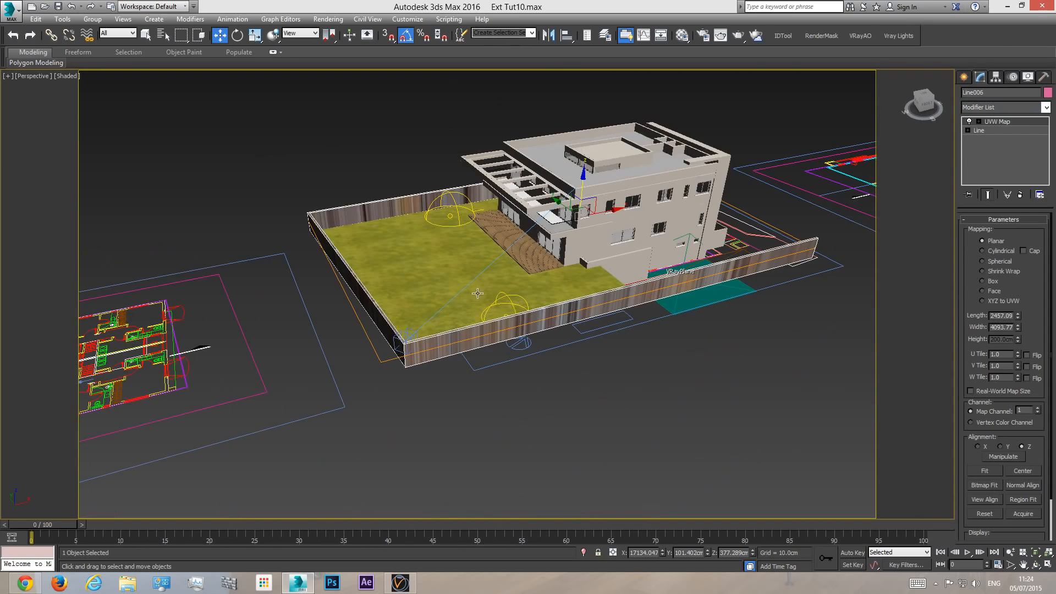
left_click(992, 282)
middle_click_drag(445, 270, 447, 308)
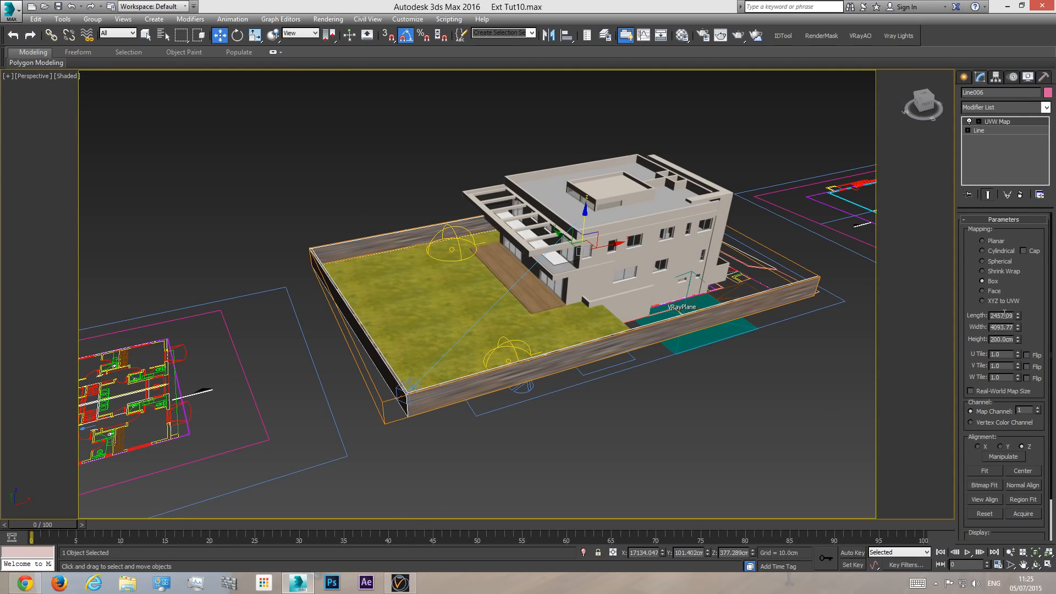
- Set the wall's box mapping length, width and height to 250 cm each and check the stone texture up close
double_click(1006, 315)
type("250")
double_click(1004, 327)
type("250")
double_click(1005, 339)
type("25")
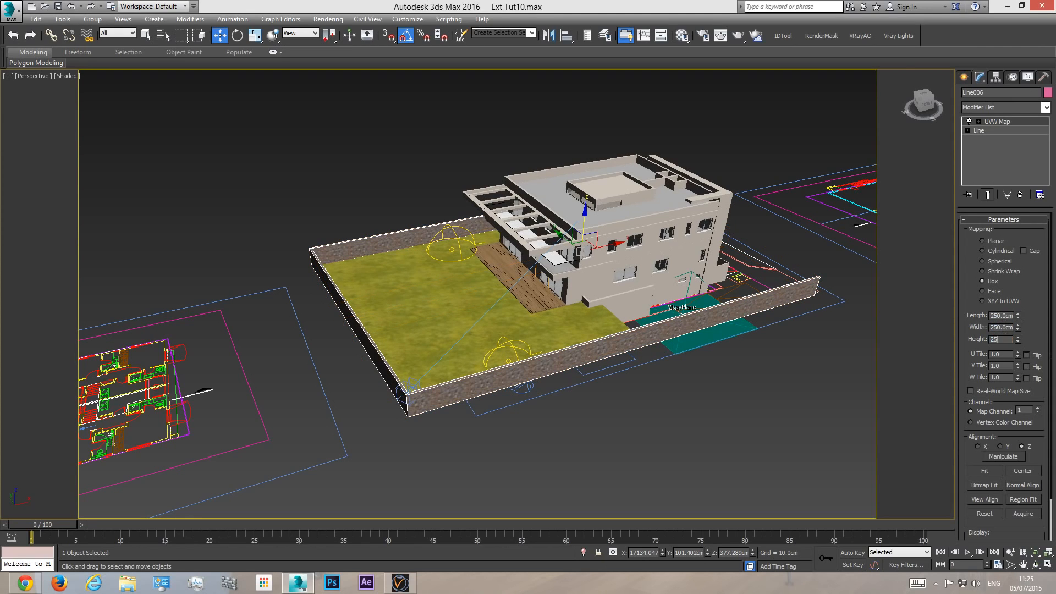
type("0")
key("Return")
scroll(432, 228, "up", 10)
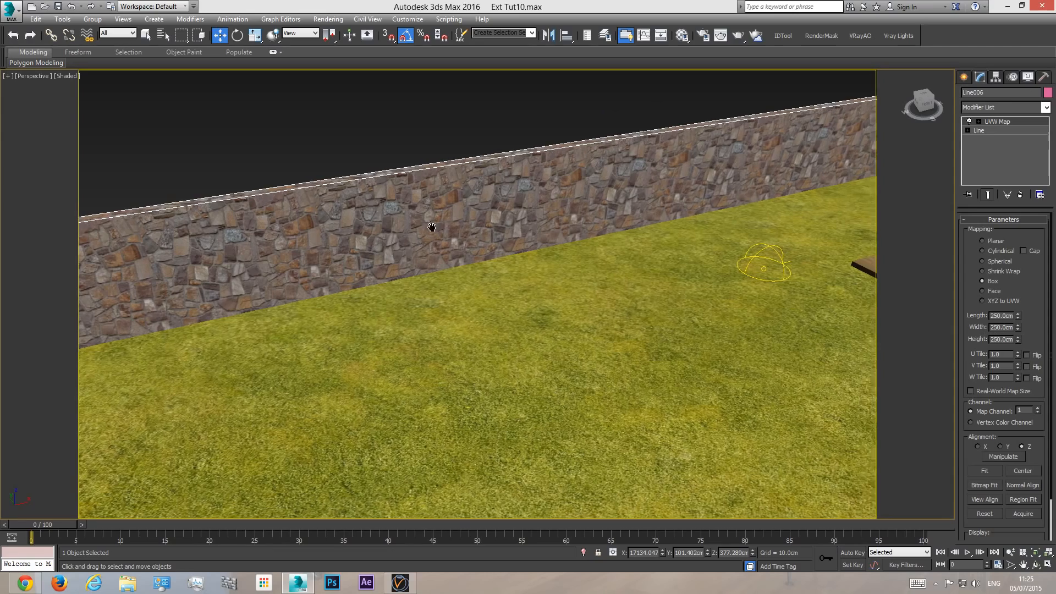
scroll(428, 230, "up", 5)
scroll(484, 220, "down", 4)
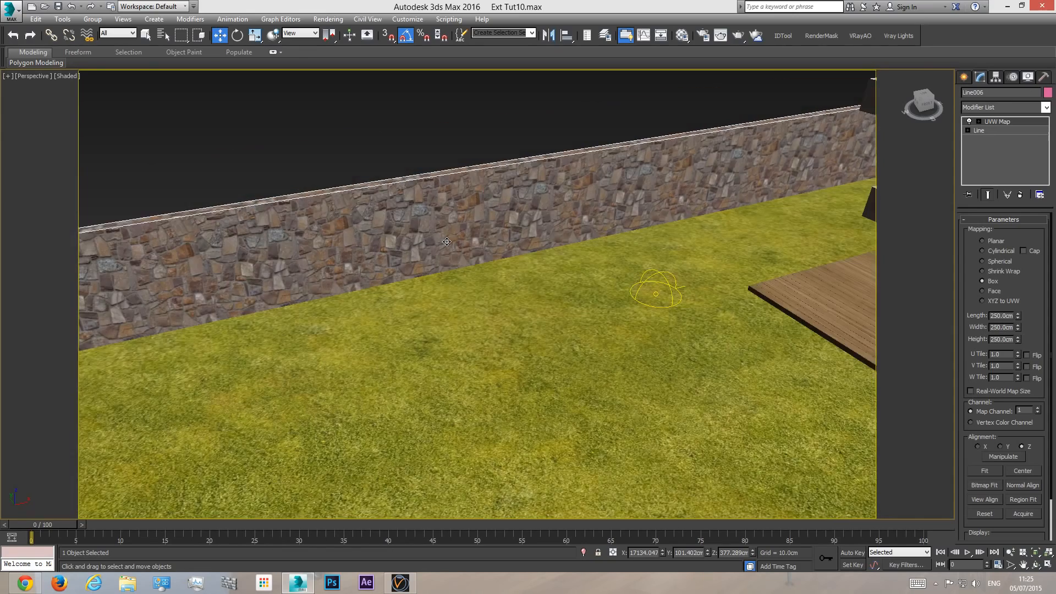
- Try a mapping length of 425 cm and width of 480 cm on the wall in the camera view, and undo both changes
key("c")
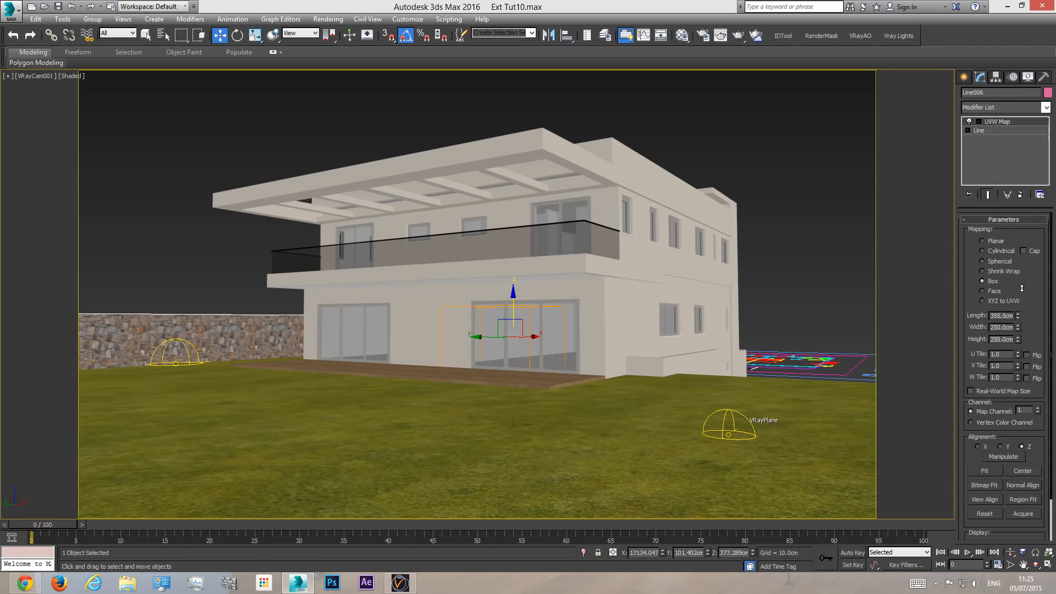
left_click_drag(1031, 168, 1029, 268)
left_click_drag(1018, 324, 1016, 266)
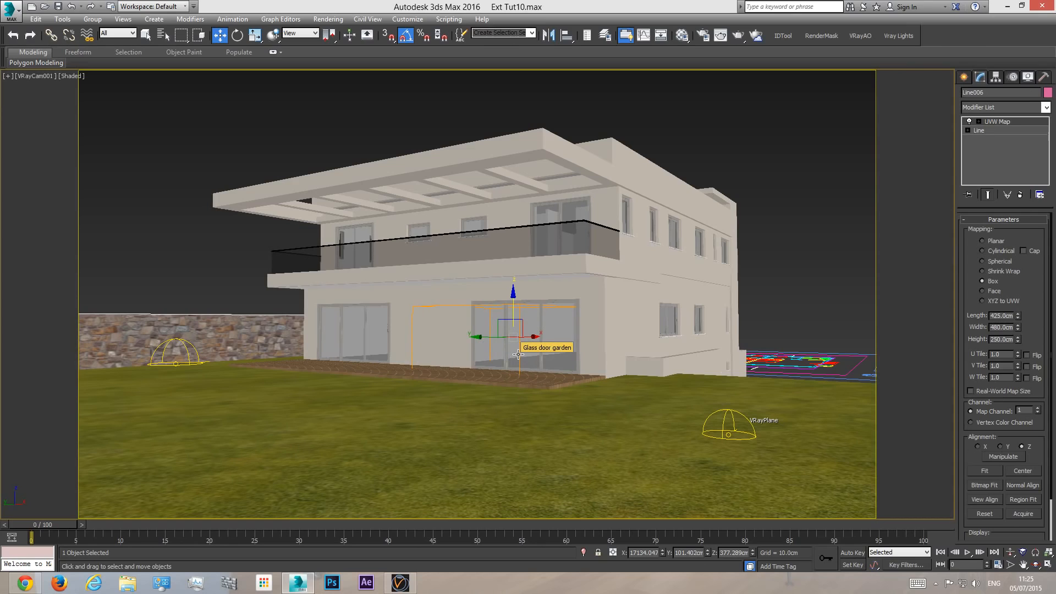
key("ctrl+z")
key("ctrl+z")
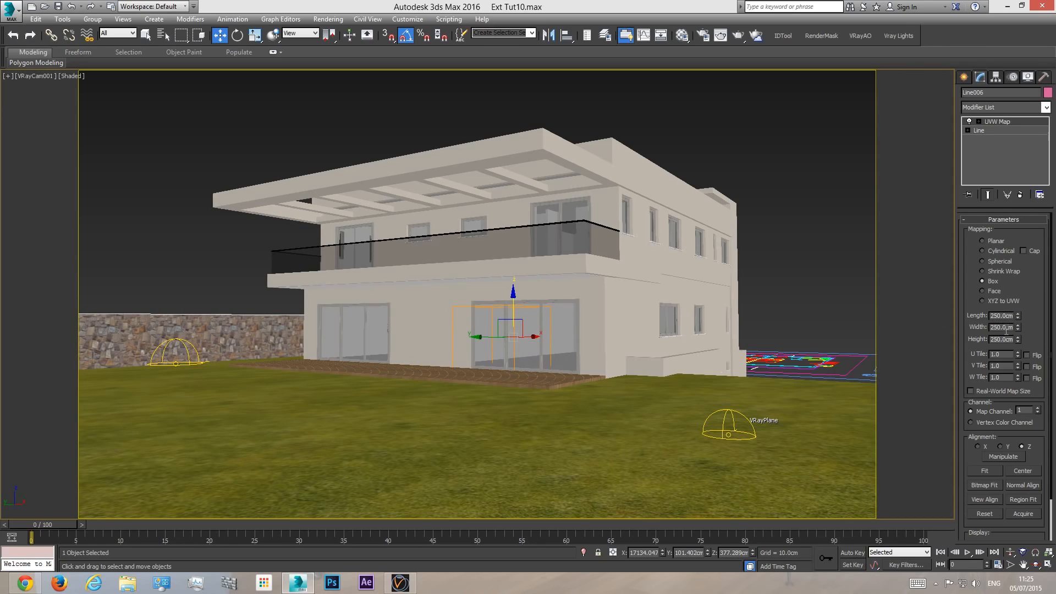
- Deselect the wall and examine the uncovered side yard between the house and the boundary wall in perspective
left_click(766, 203)
left_click(222, 332)
left_click(189, 252)
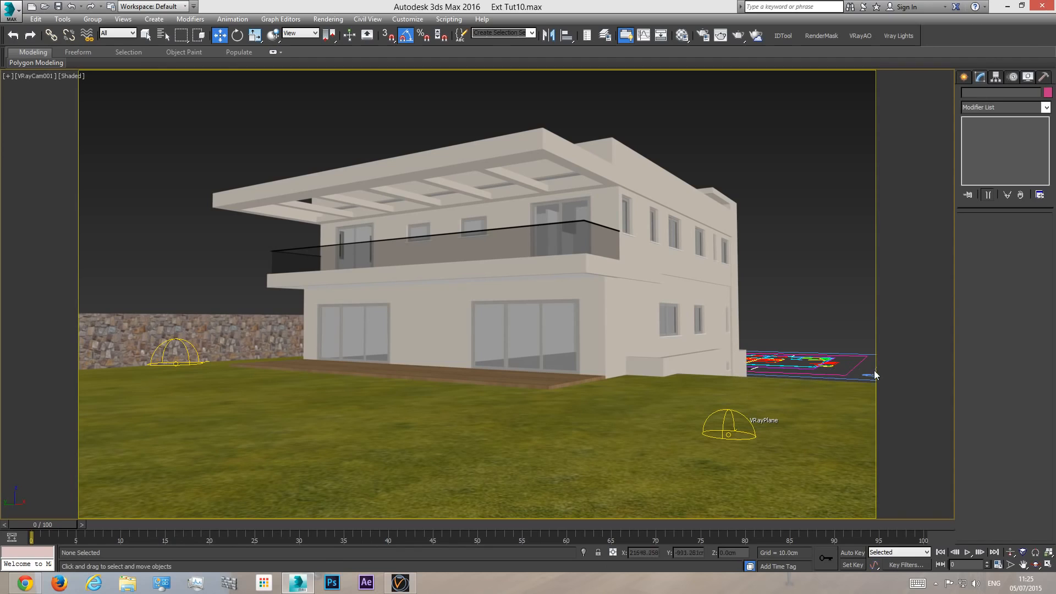
key("p")
left_click(1035, 564)
left_click_drag(479, 332, 412, 385)
scroll(411, 385, "up", 3)
middle_click_drag(440, 383, 461, 385)
right_click(501, 359)
middle_click_drag(232, 276, 331, 358)
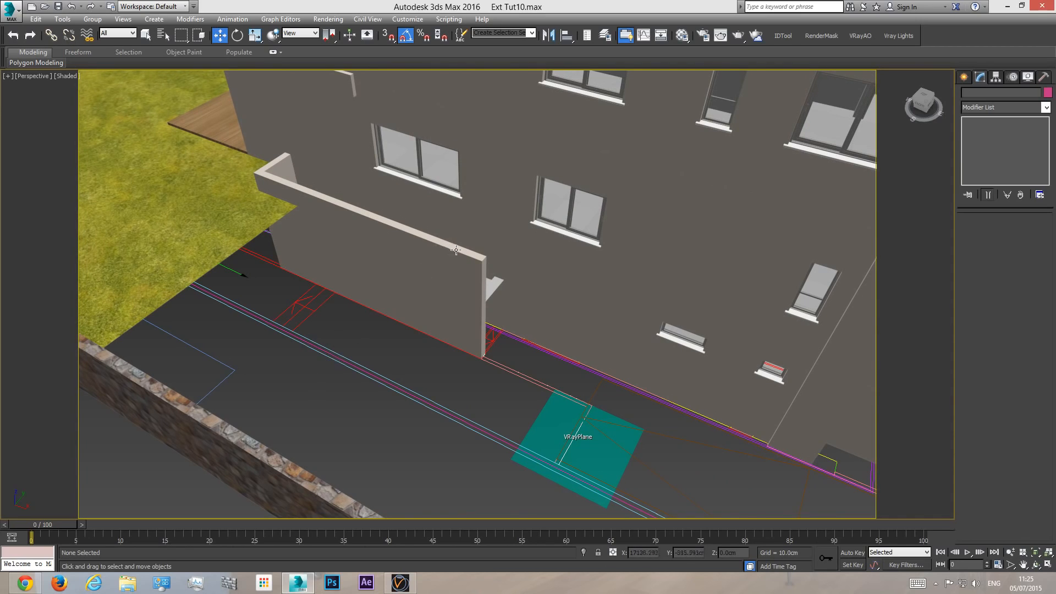
scroll(380, 368, "down", 5)
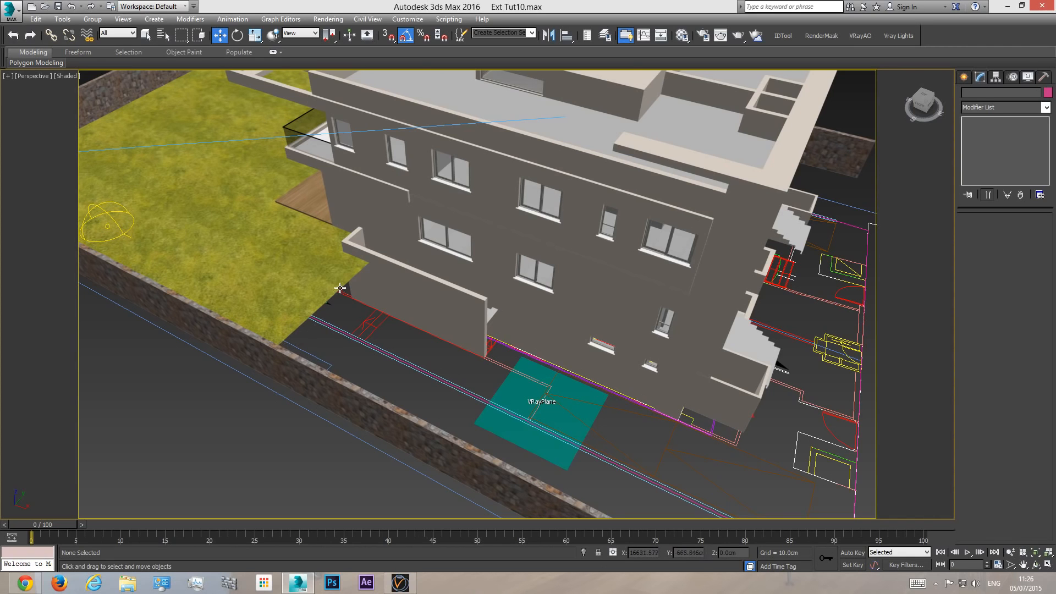
left_click(1035, 564)
left_click_drag(487, 426, 455, 312)
- In the top view, start a Line at the lawn's corner by the boundary wall and draw about 460 cm along the lawn's edge
key("t")
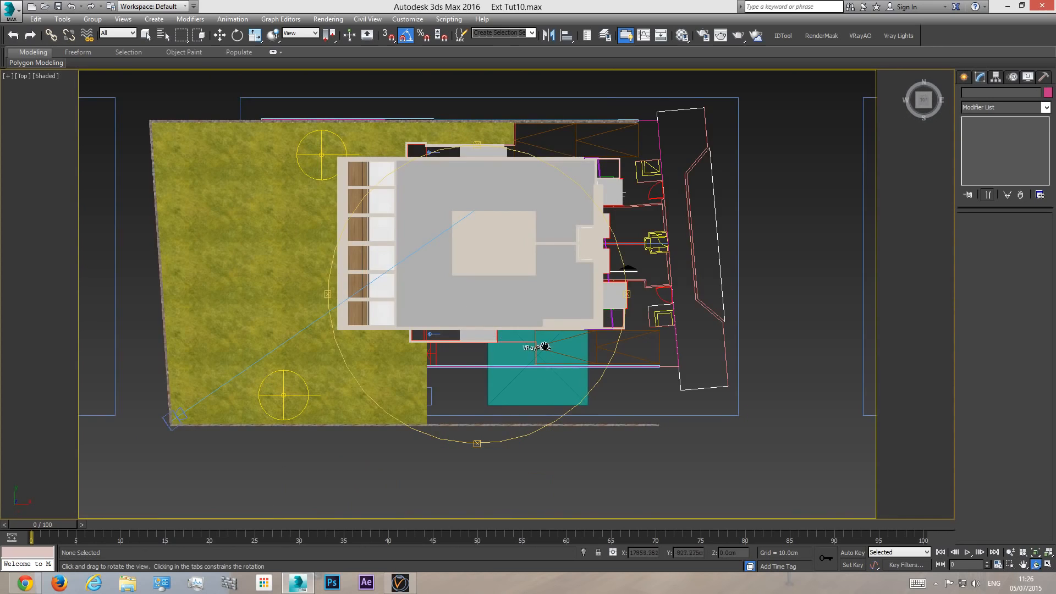
scroll(443, 361, "up", 5)
middle_click_drag(443, 361, 524, 338)
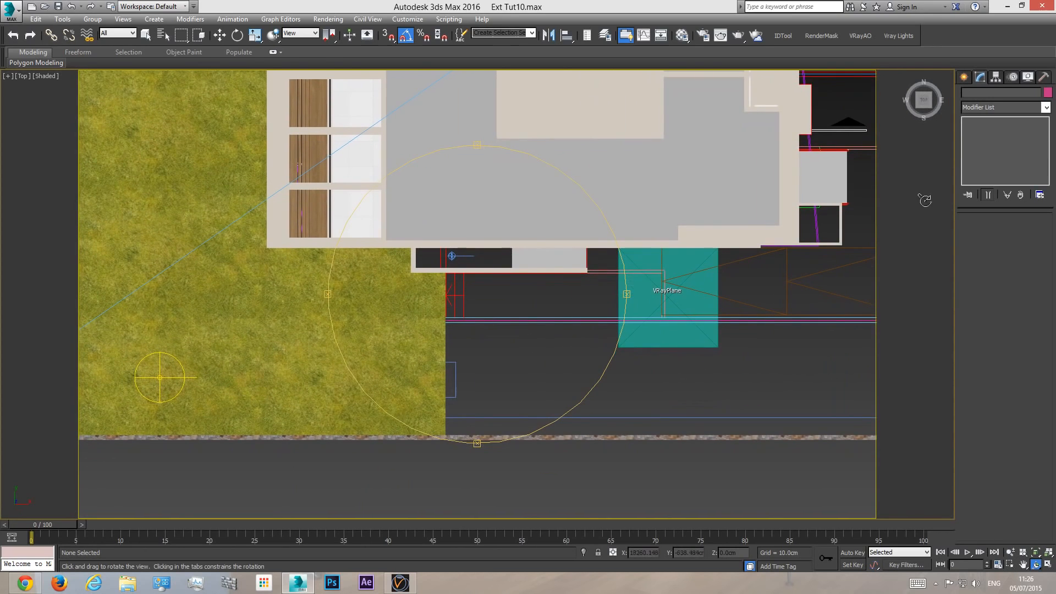
left_click(965, 78)
left_click(984, 156)
scroll(498, 379, "up", 4)
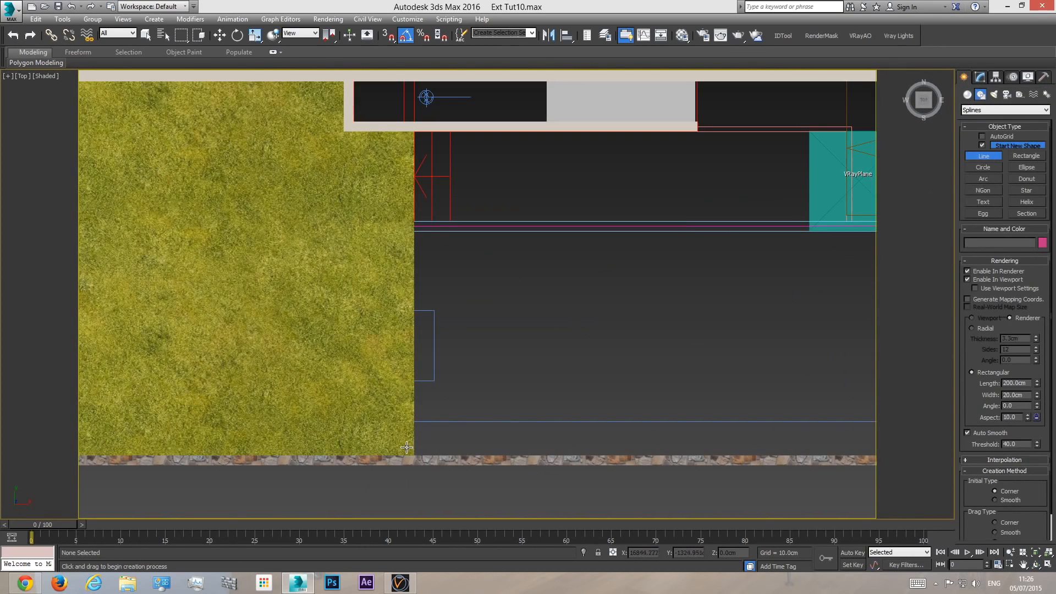
left_click(414, 454)
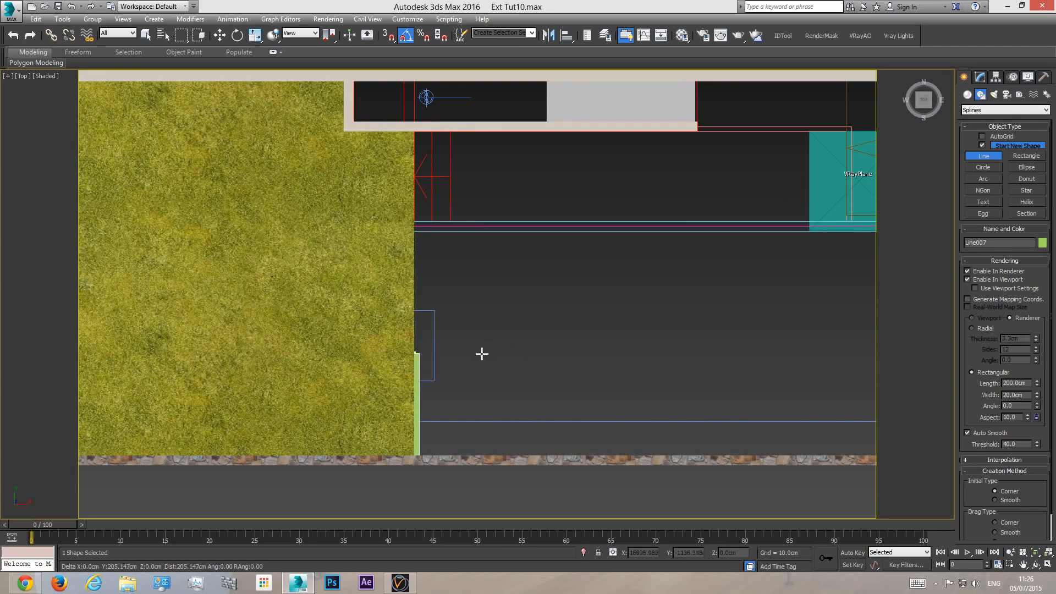
left_click(418, 226)
- Extend the line along the plan's side boundary line to its far end beside the house and finish the L-shaped wall
middle_click_drag(759, 253, 453, 276)
scroll(695, 295, "down", 2)
middle_click_drag(695, 296, 429, 305)
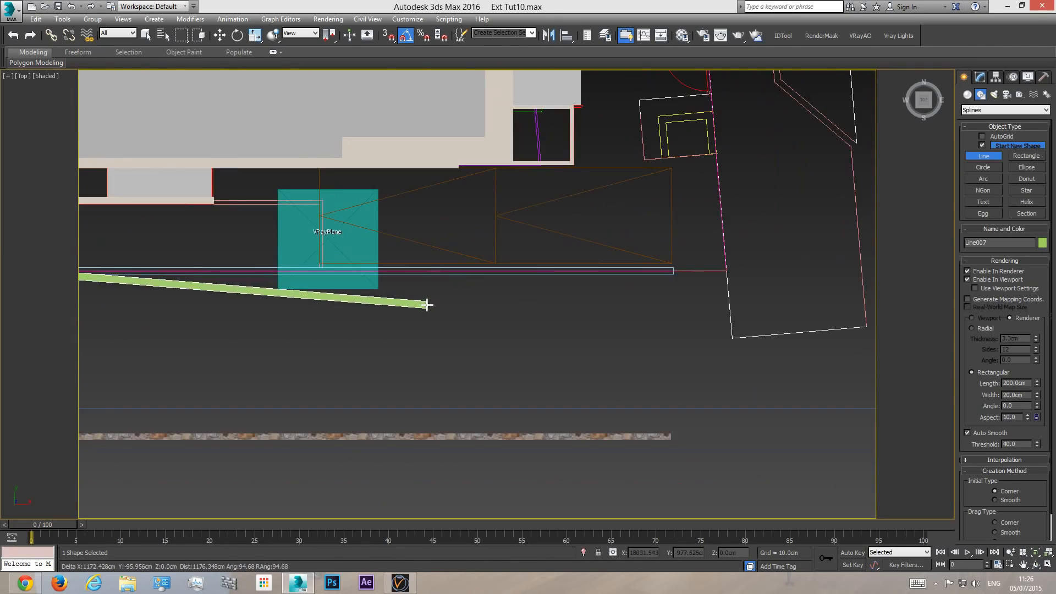
left_click(672, 275)
right_click(522, 338)
middle_click_drag(373, 355, 559, 359)
scroll(558, 358, "down", 2)
key("w")
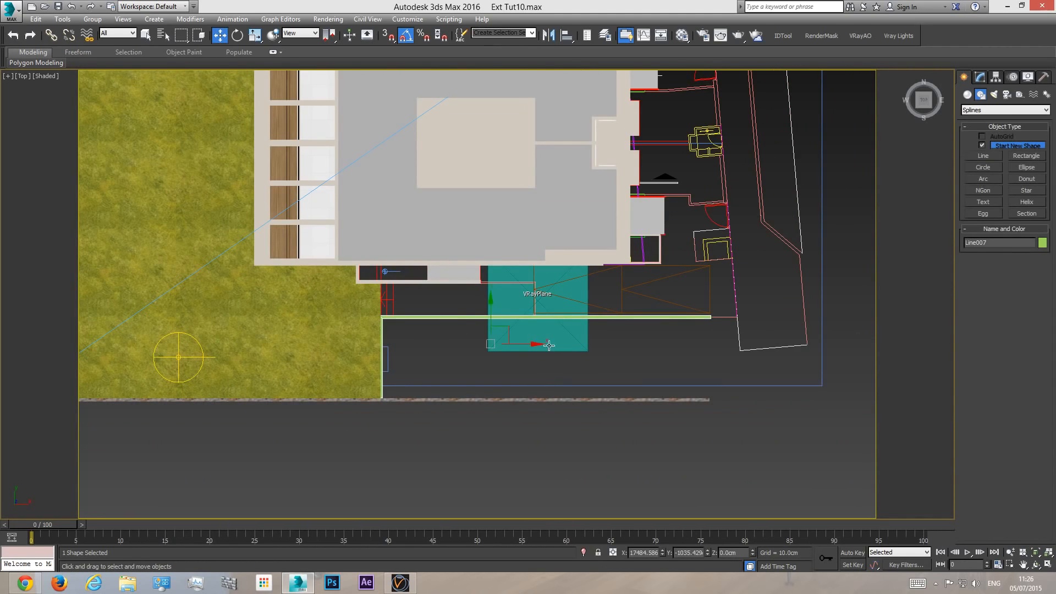
- Raise the new L-shaped wall about 193 cm along the Z axis in the perspective view
scroll(529, 307, "up", 2)
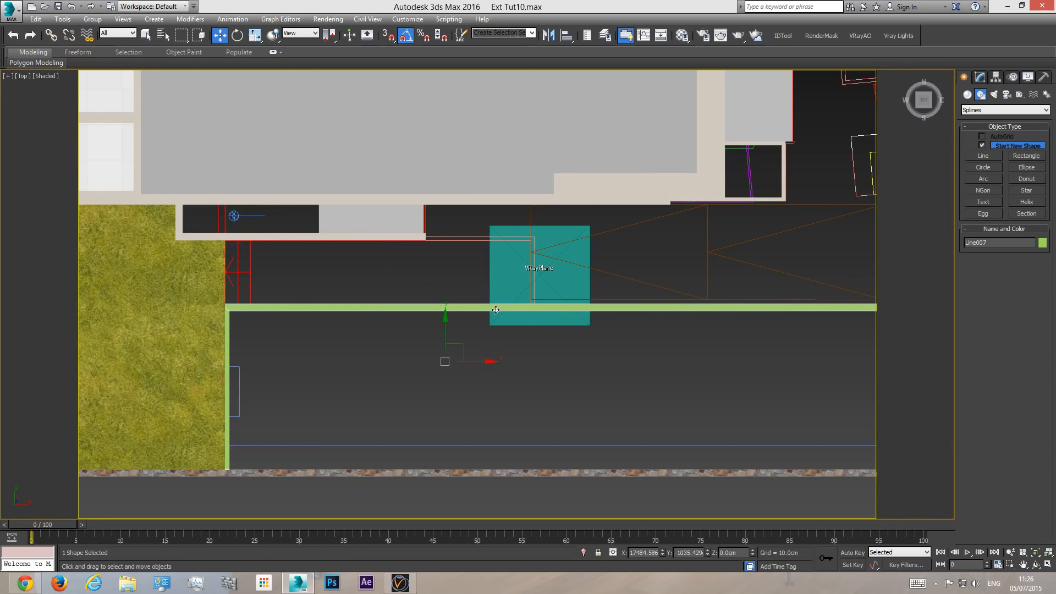
key("p")
middle_click_drag(440, 299, 413, 281, "alt")
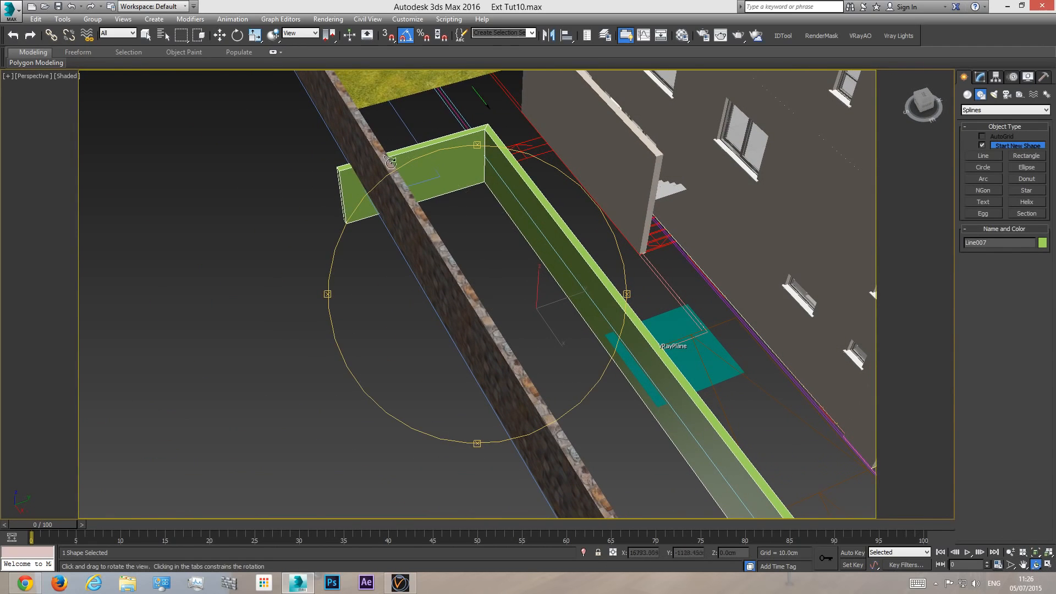
middle_click_drag(504, 264, 471, 254, "alt")
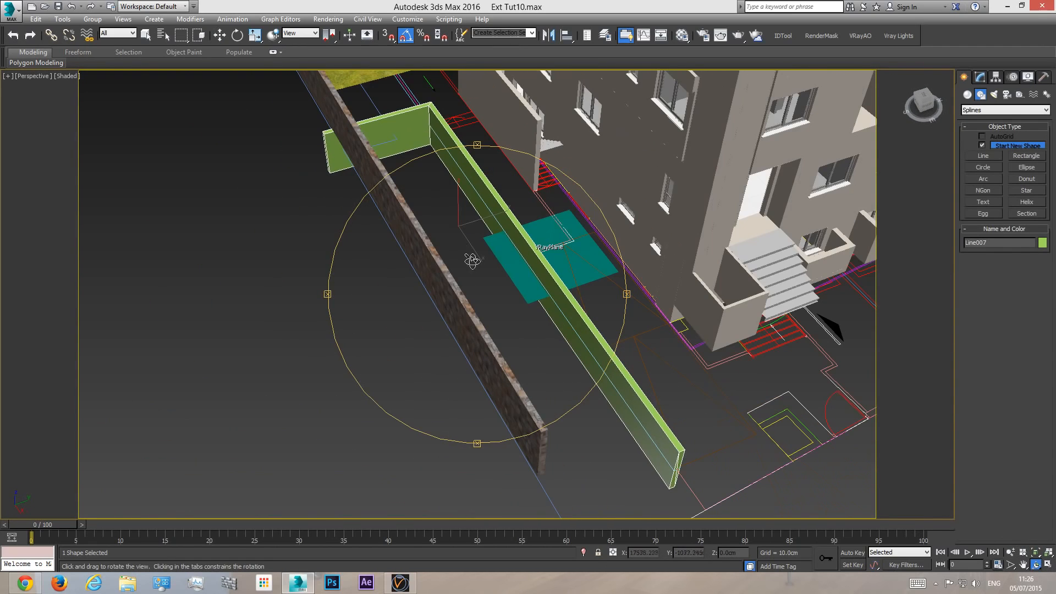
left_click(982, 78)
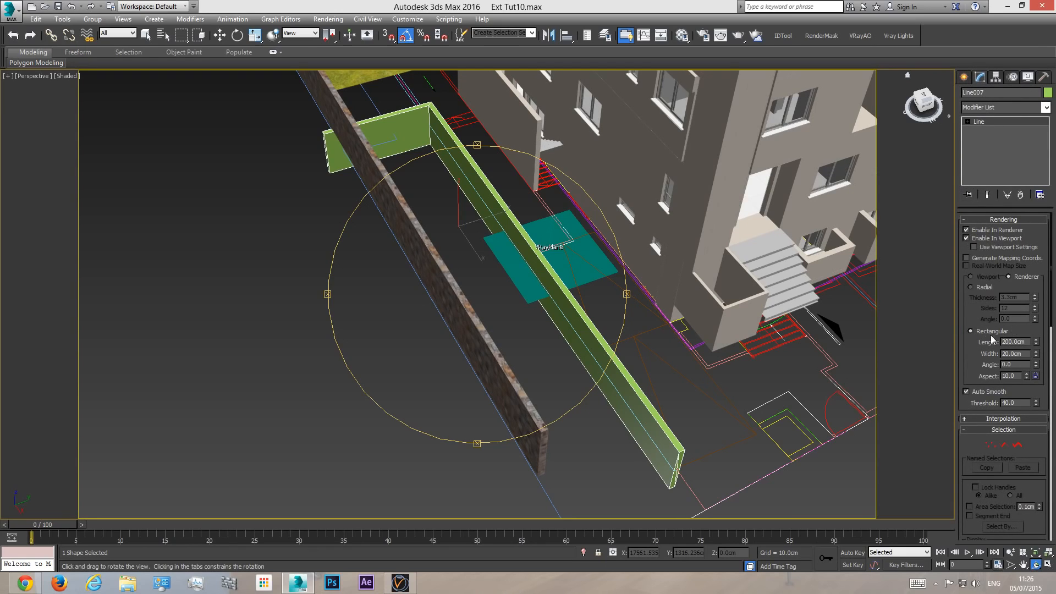
middle_click_drag(493, 300, 528, 297, "alt")
left_click(964, 77)
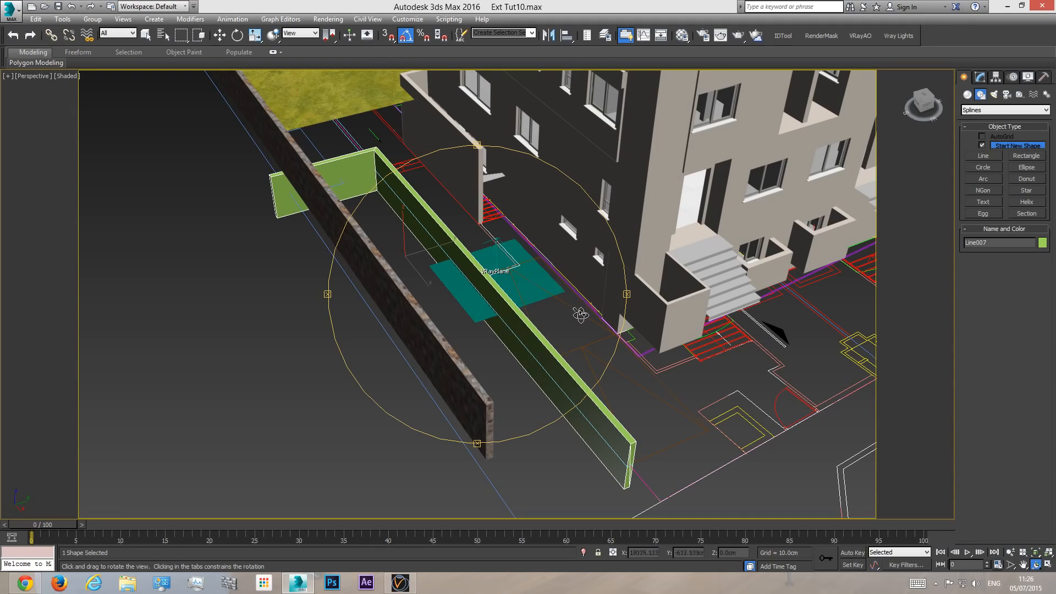
key("w")
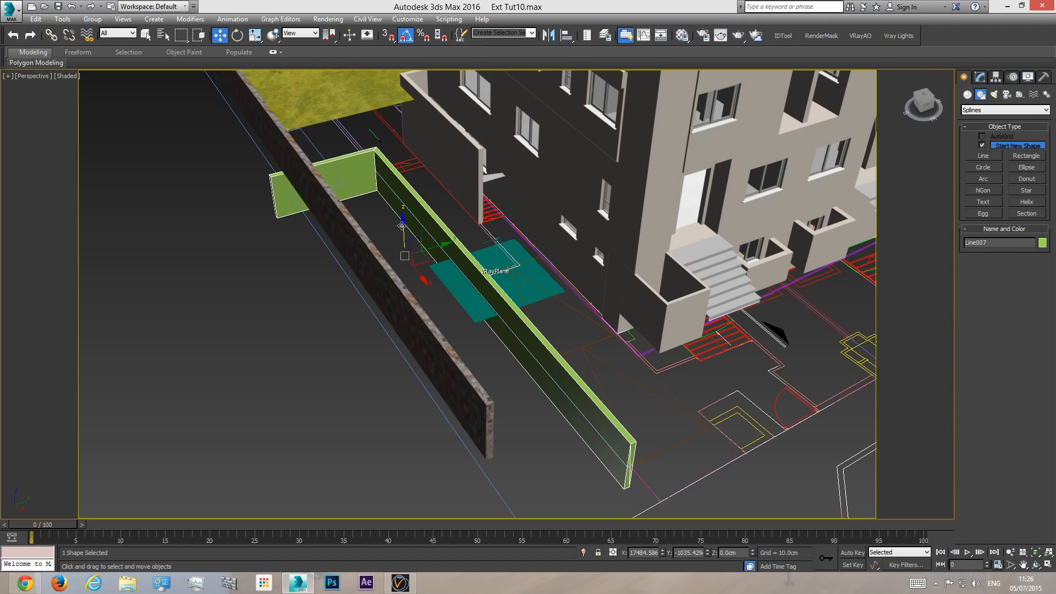
left_click_drag(403, 225, 403, 183)
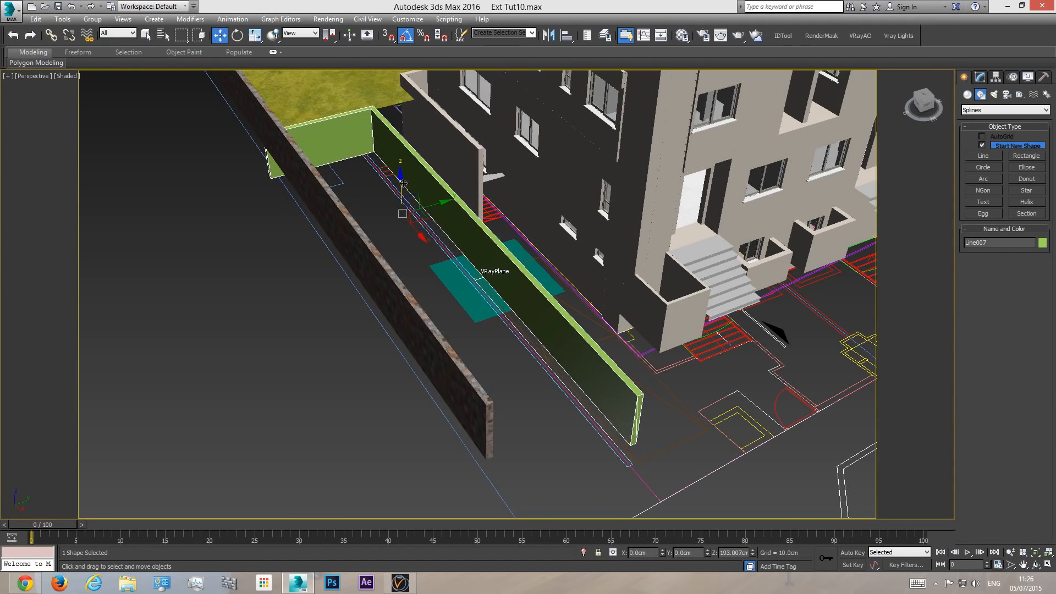
- Assign the stone "fance" material to the new L-shaped wall beside the house
left_click(1036, 564)
left_click_drag(473, 297, 412, 320)
left_click_drag(511, 253, 463, 306)
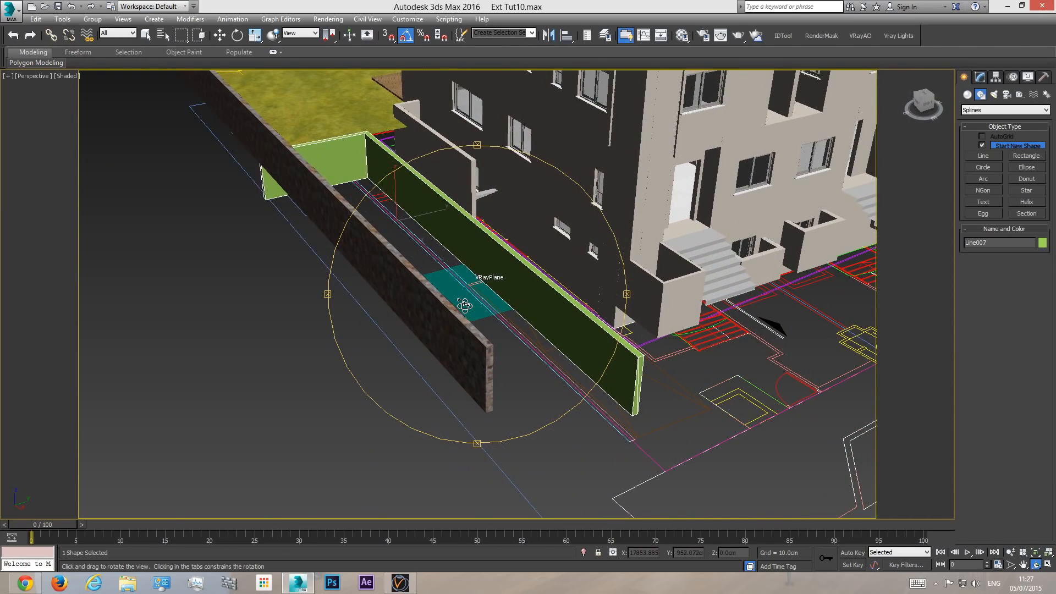
key("c")
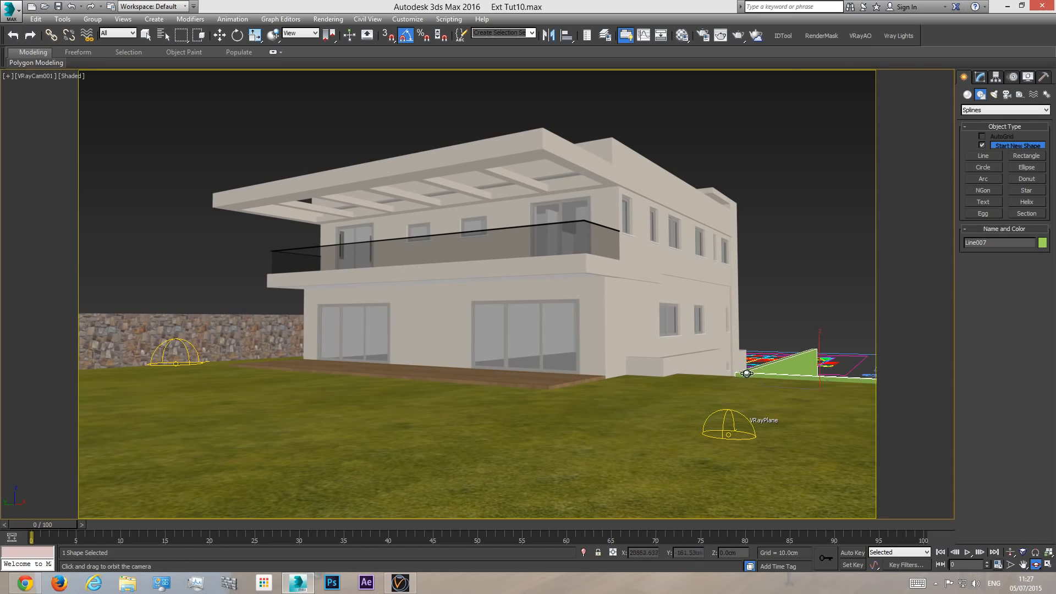
key("w")
left_click(682, 35)
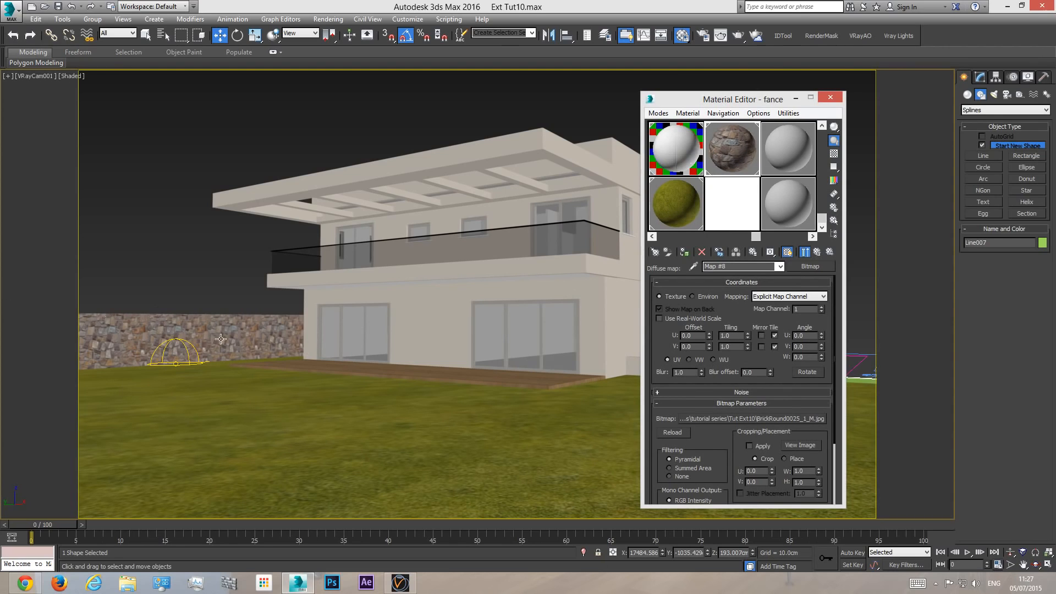
left_click_drag(722, 99, 406, 112)
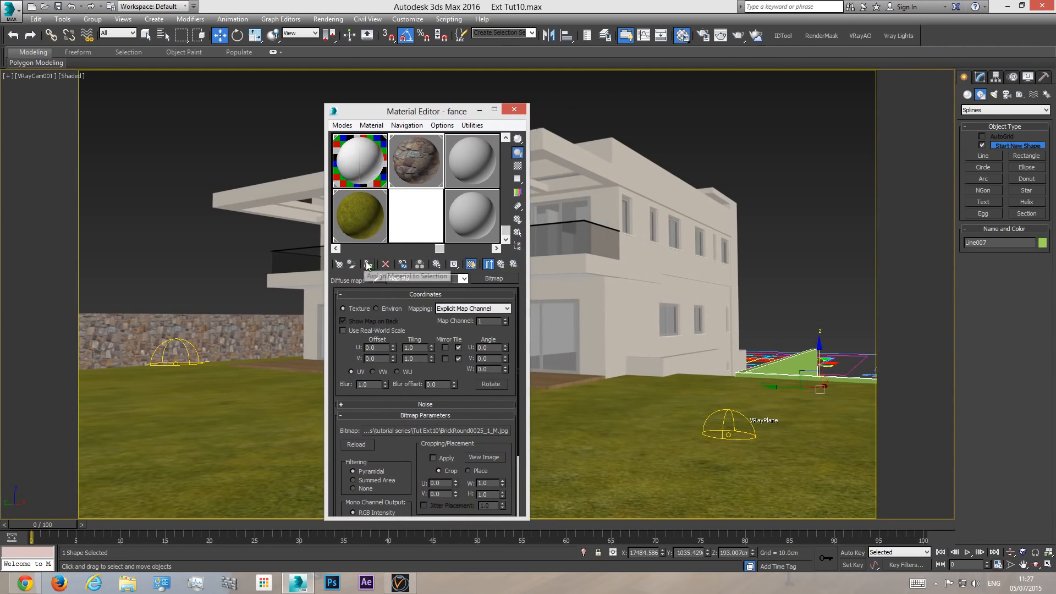
- Copy the UVW Map modifier from the stone boundary wall onto the L-shaped wall and close the Material Editor
left_click(226, 330)
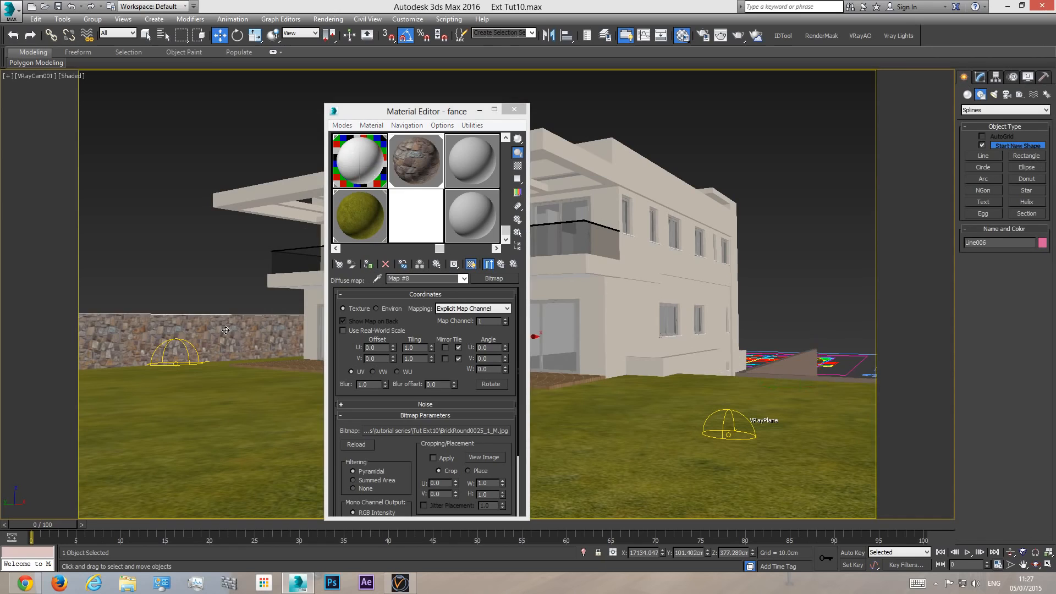
left_click(979, 79)
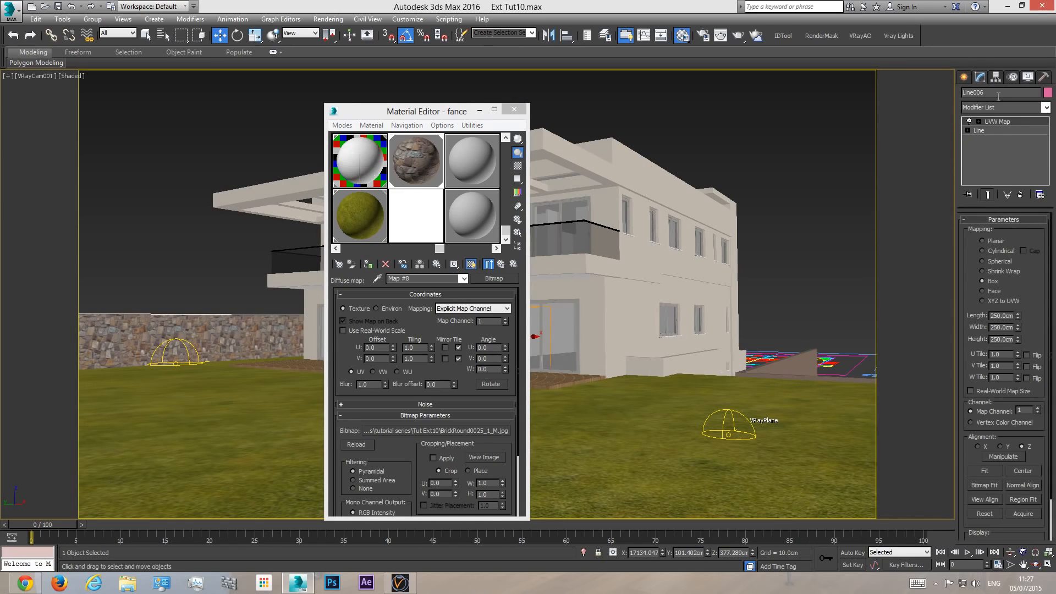
right_click(997, 122)
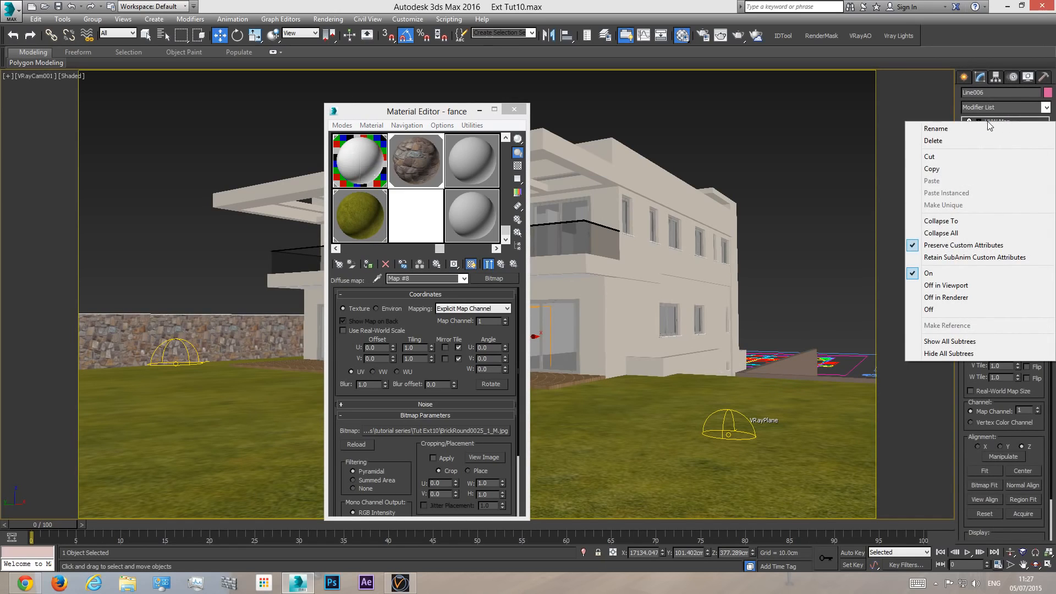
left_click(932, 169)
left_click(801, 360)
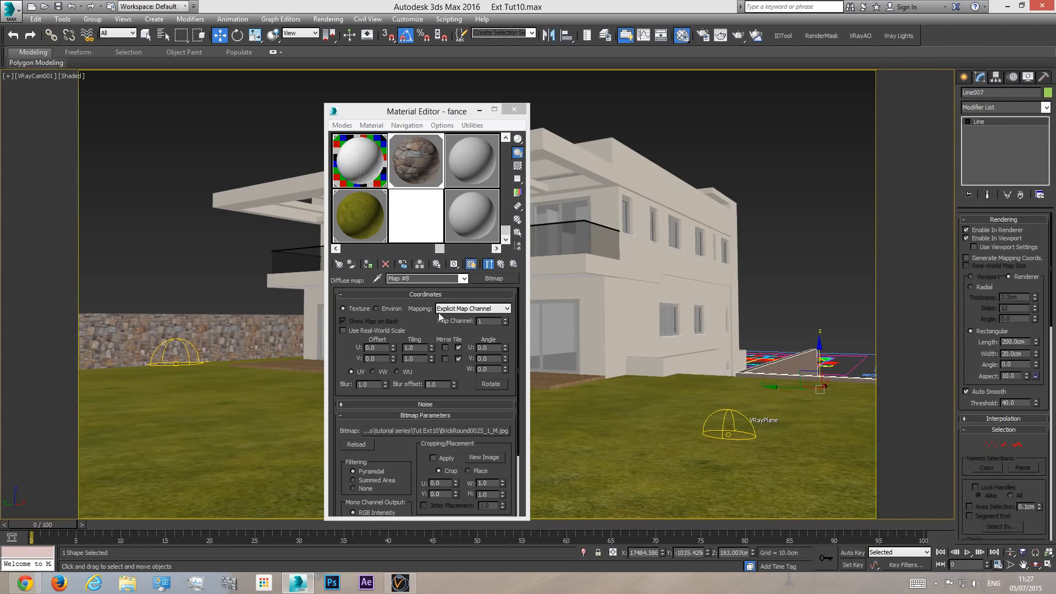
right_click(991, 133)
left_click(987, 138)
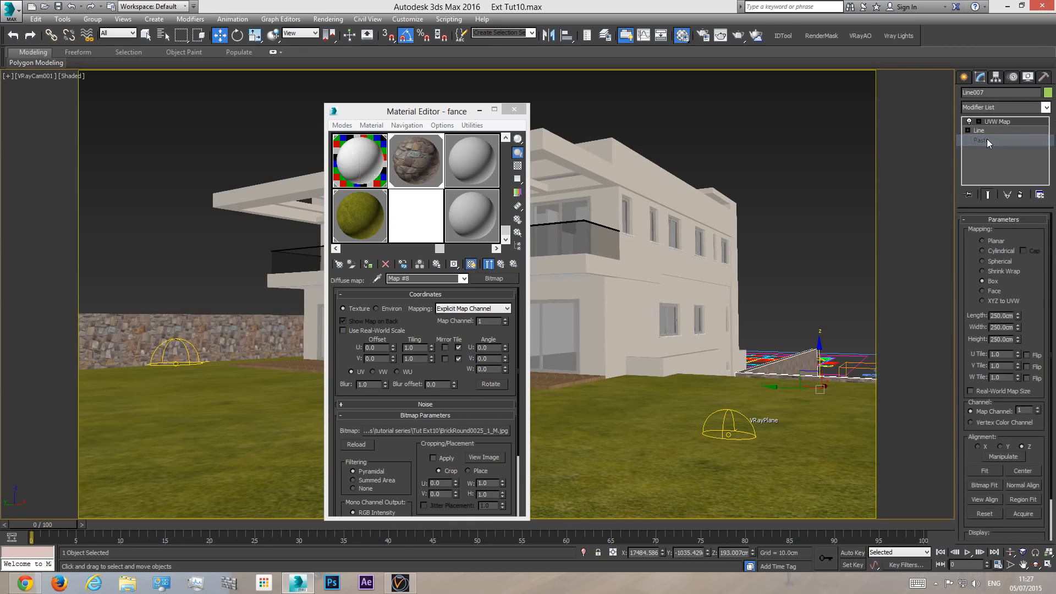
left_click(861, 269)
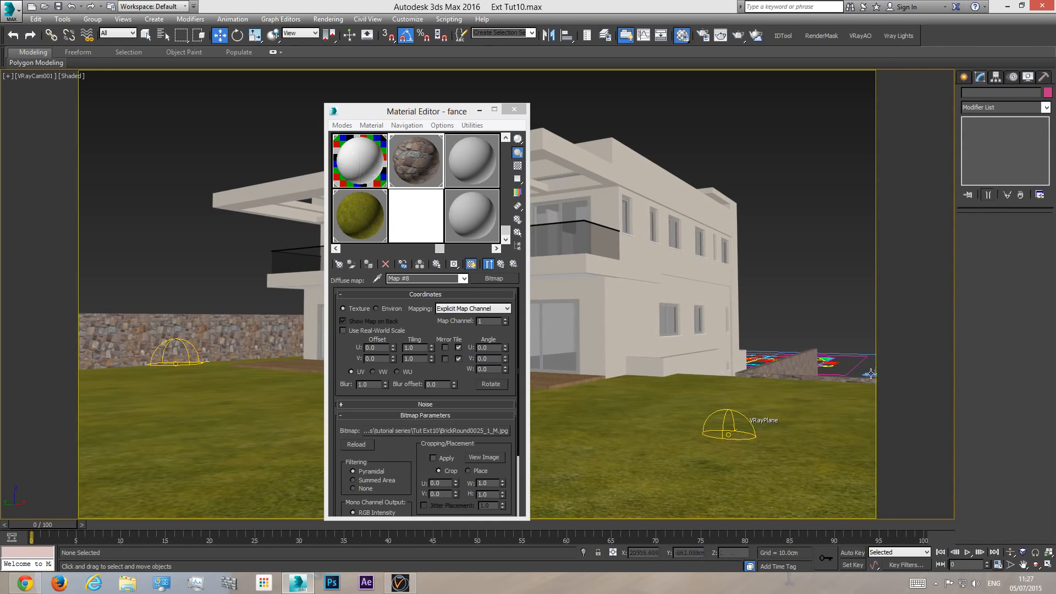
left_click(514, 109)
- Check the textured walls around the house with a test render from the VRayCam001 view, cancelling it and closing the frame buffer
key("p")
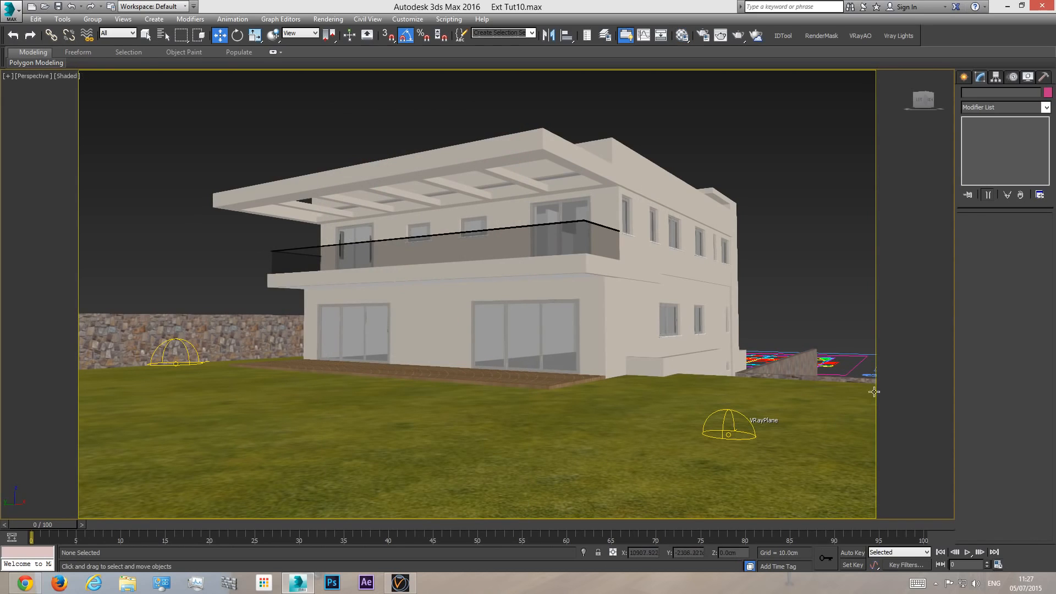
left_click(1035, 561)
left_click_drag(427, 267, 321, 394)
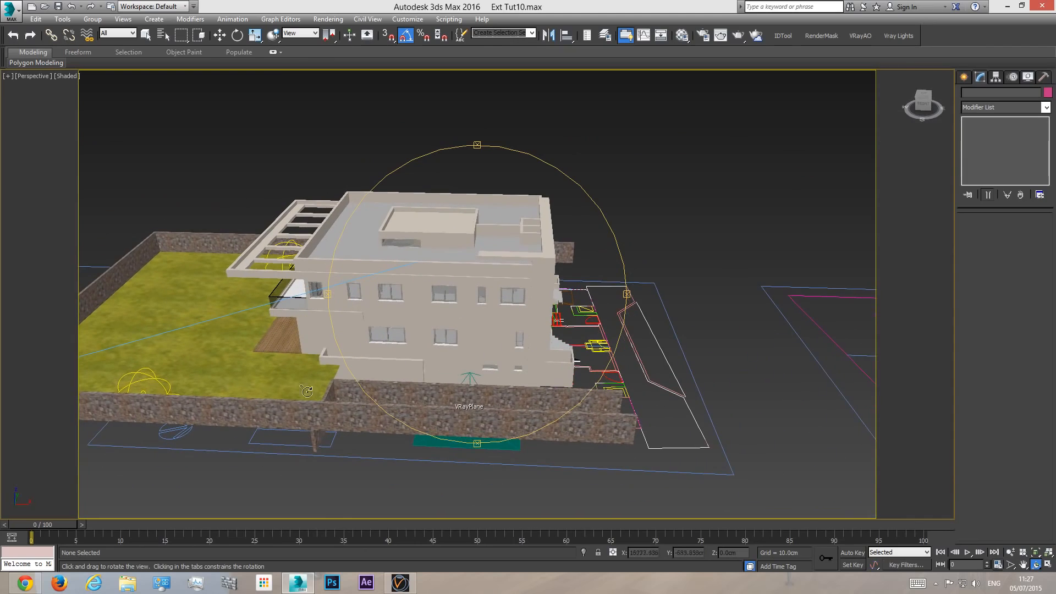
left_click_drag(505, 400, 584, 354)
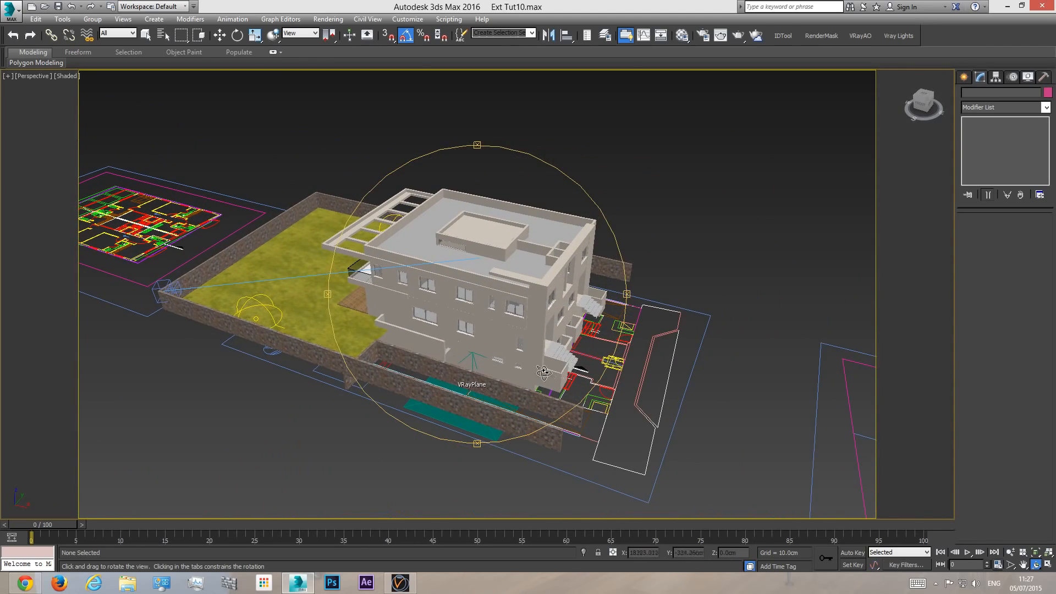
right_click(545, 374)
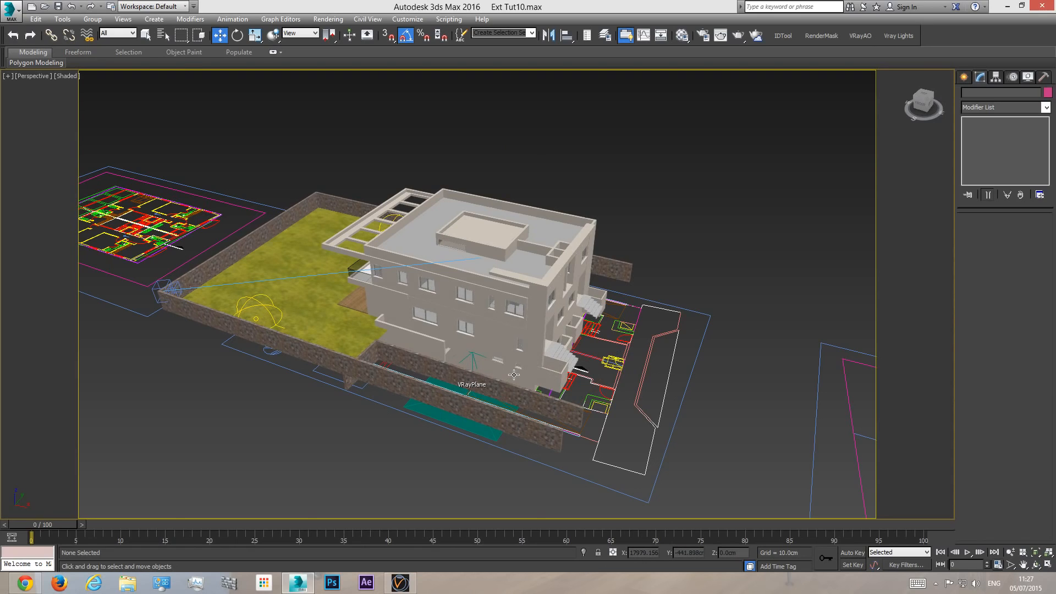
key("c")
left_click(737, 36)
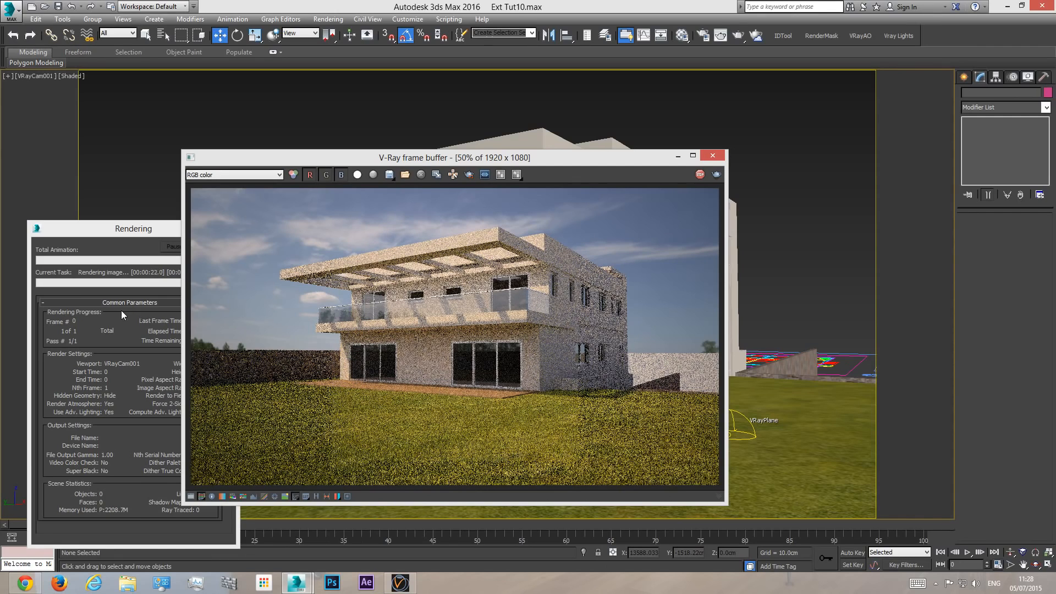
left_click(150, 227)
left_click(212, 247)
left_click(712, 156)
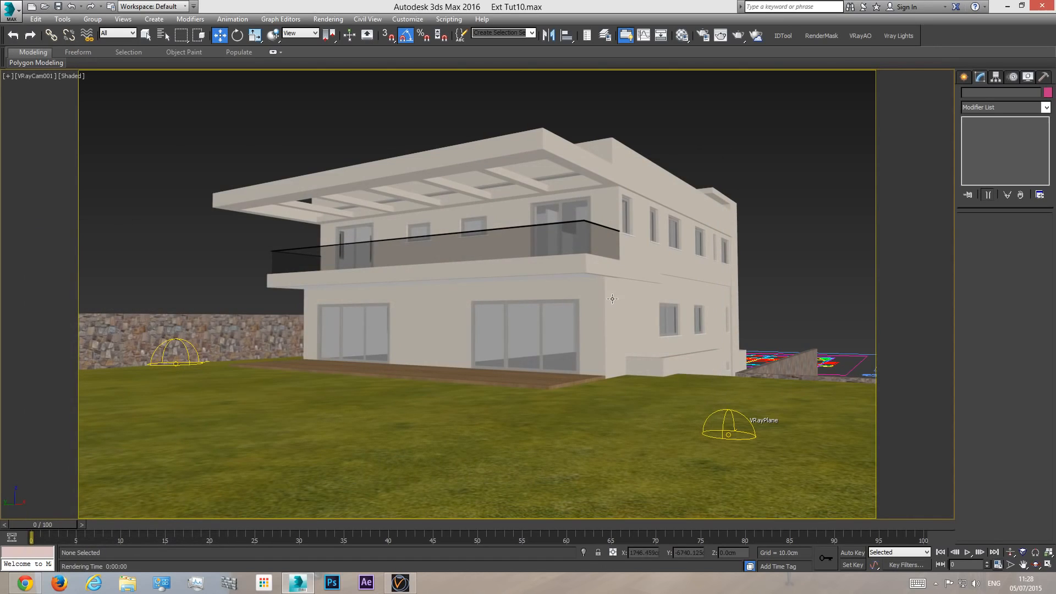
- Hide the floor plan drawings lying around the house in the perspective view
key("p")
left_click(1036, 565)
mouse_move(514, 349)
left_mouse_down()
mouse_move(432, 352)
mouse_move(455, 346)
mouse_move(433, 371)
mouse_move(516, 349)
left_mouse_up()
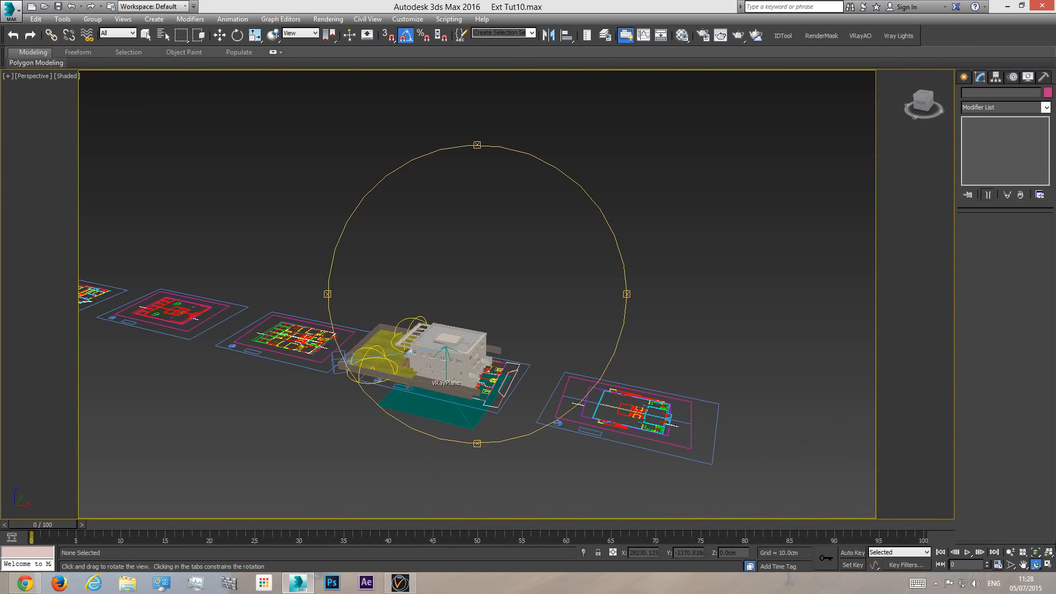
key("w")
left_click(665, 419)
right_click(665, 419)
left_click(704, 386)
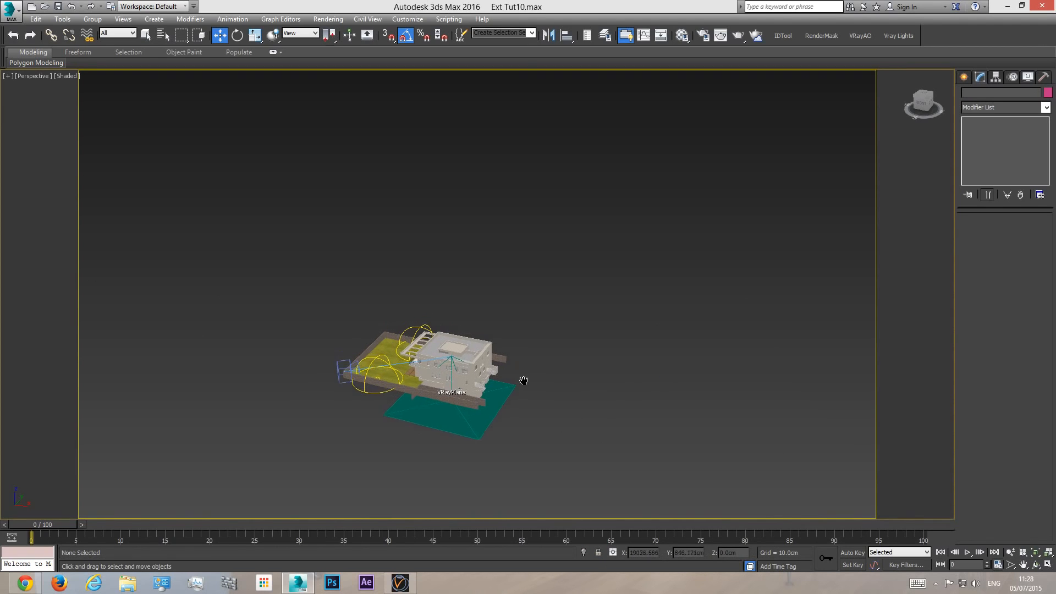
- Examine the walled lawn and side yard in perspective and return to the VRayCam001 view
scroll(518, 385, "up", 6)
left_click(1049, 552)
key("ctrl+r")
left_click_drag(407, 297, 330, 325)
left_click_drag(438, 381, 467, 310)
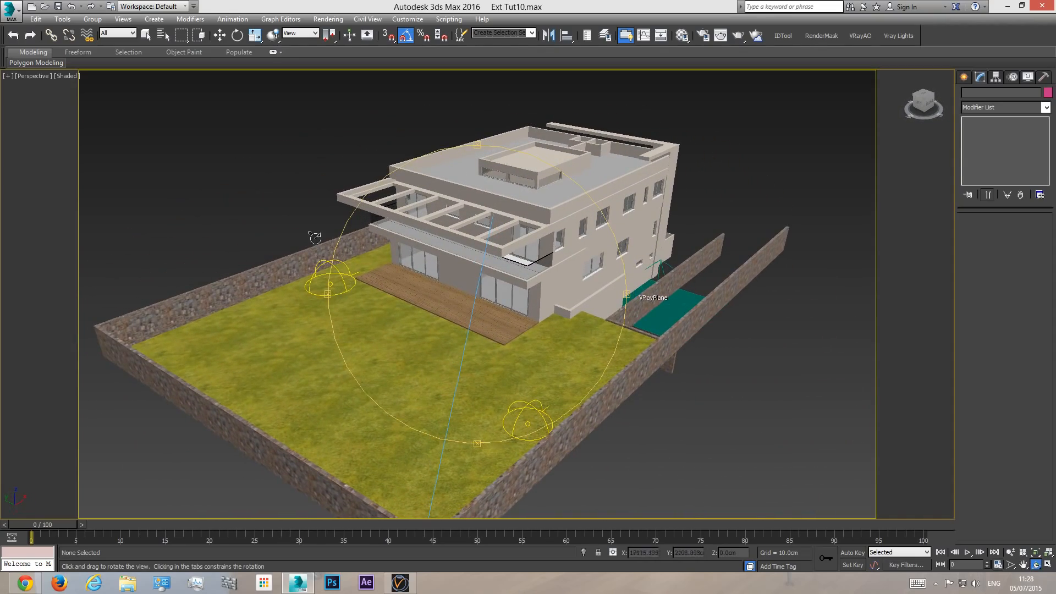
left_click_drag(571, 318, 598, 328)
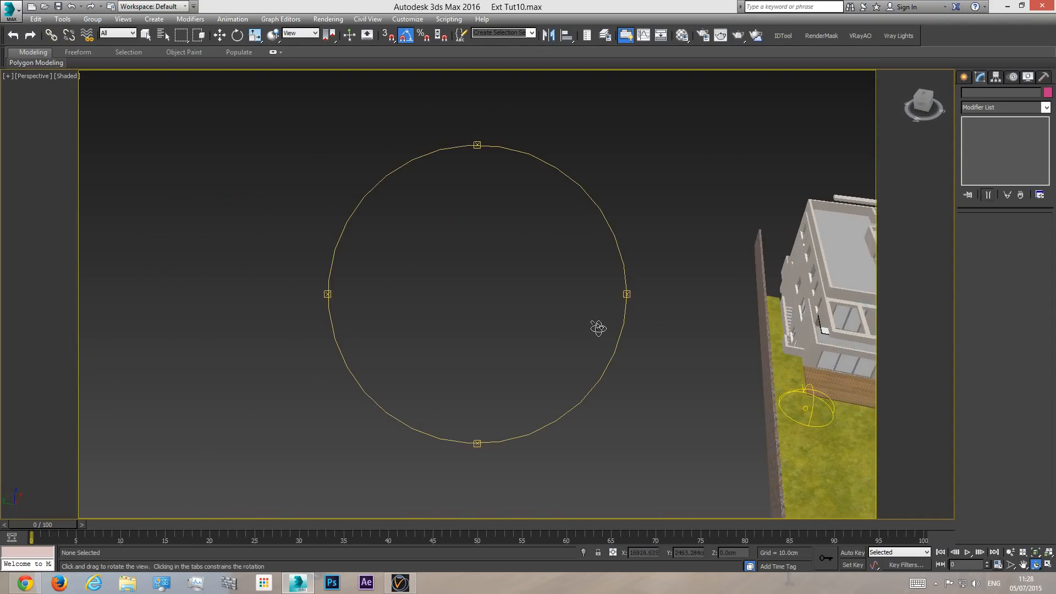
key("c")
key("w")
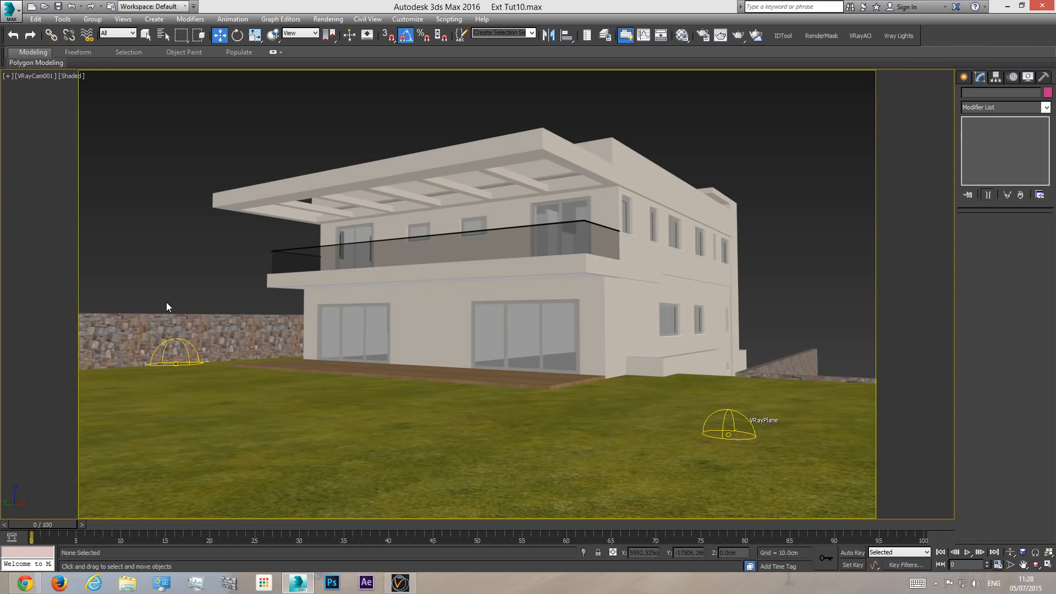
- Examine the house's roof, pergola, wooden deck and adjoining boundary wall up close in perspective
key("p")
left_click(1036, 567)
left_click_drag(495, 340, 422, 336)
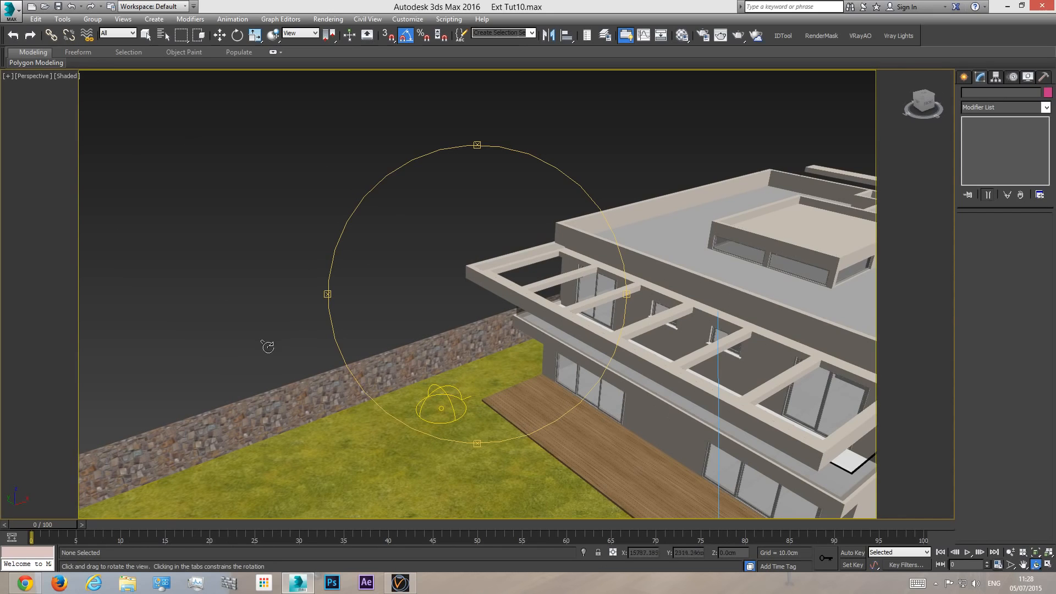
key("w")
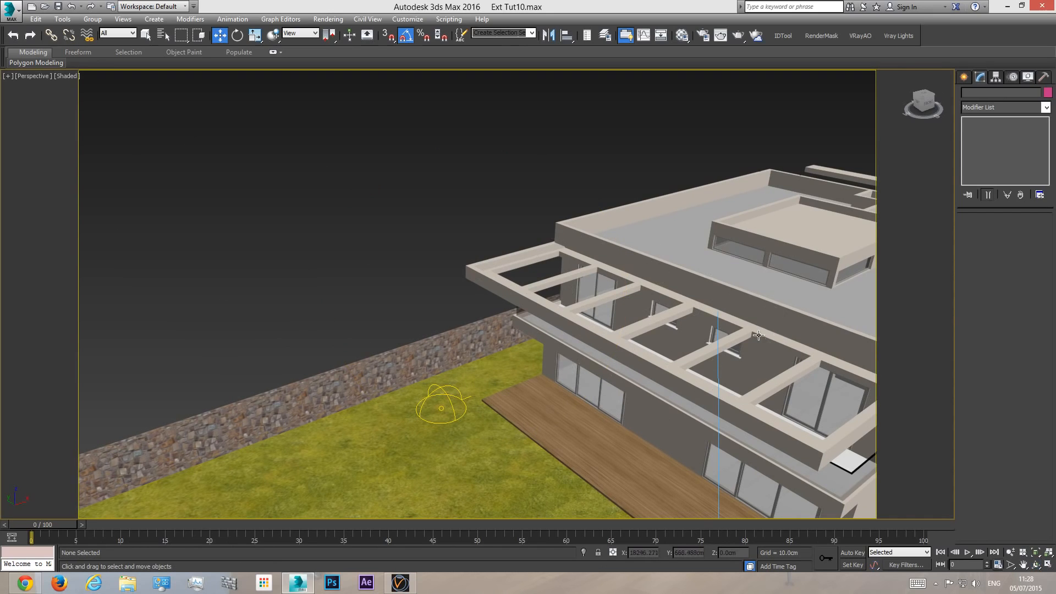
middle_click_drag(758, 336, 729, 334)
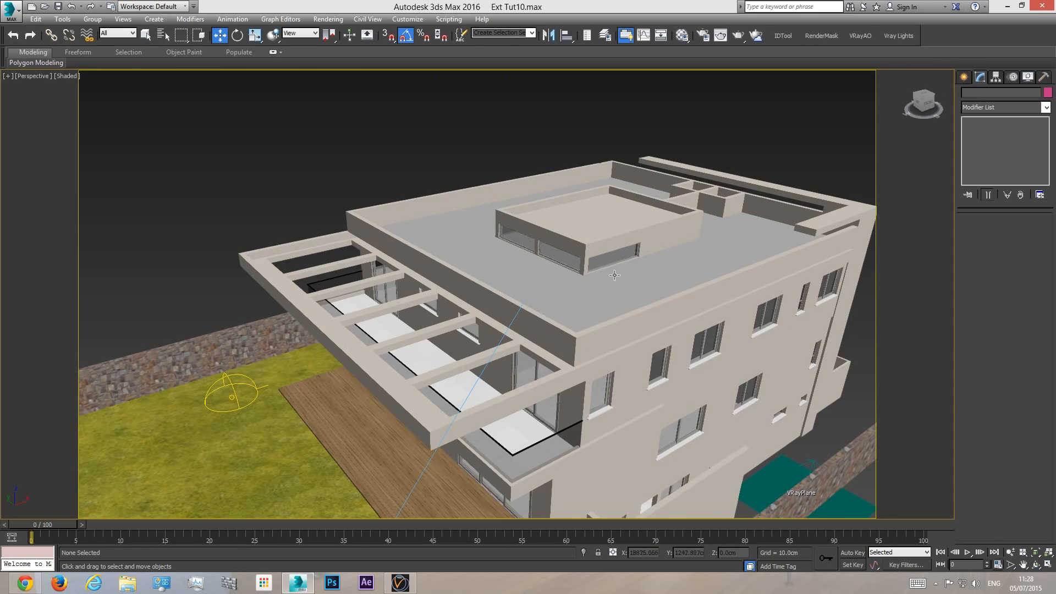
middle_click_drag(614, 275, 626, 280)
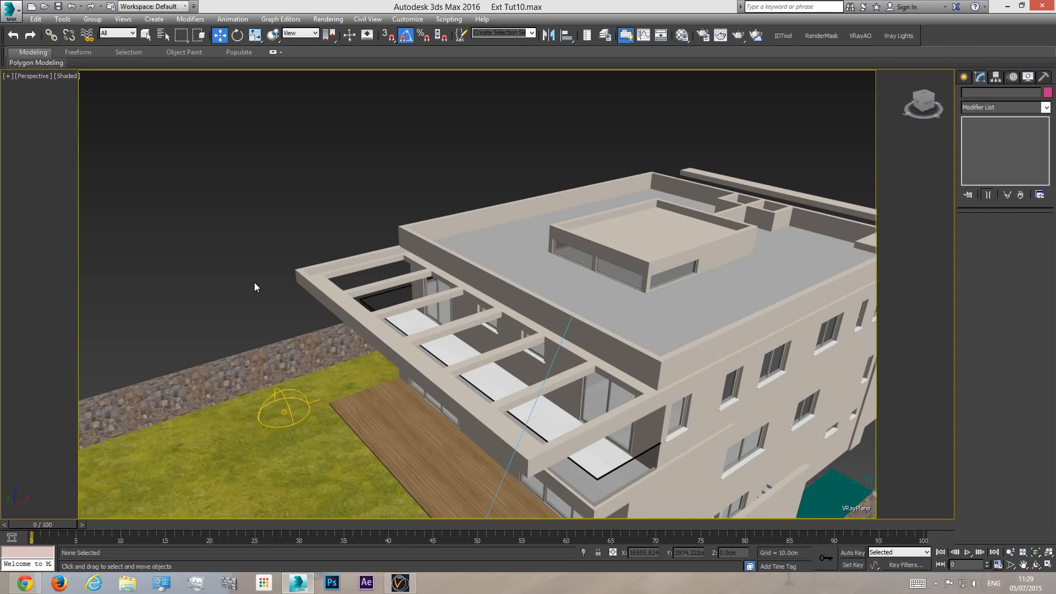
middle_click_drag(264, 313, 627, 350, "alt")
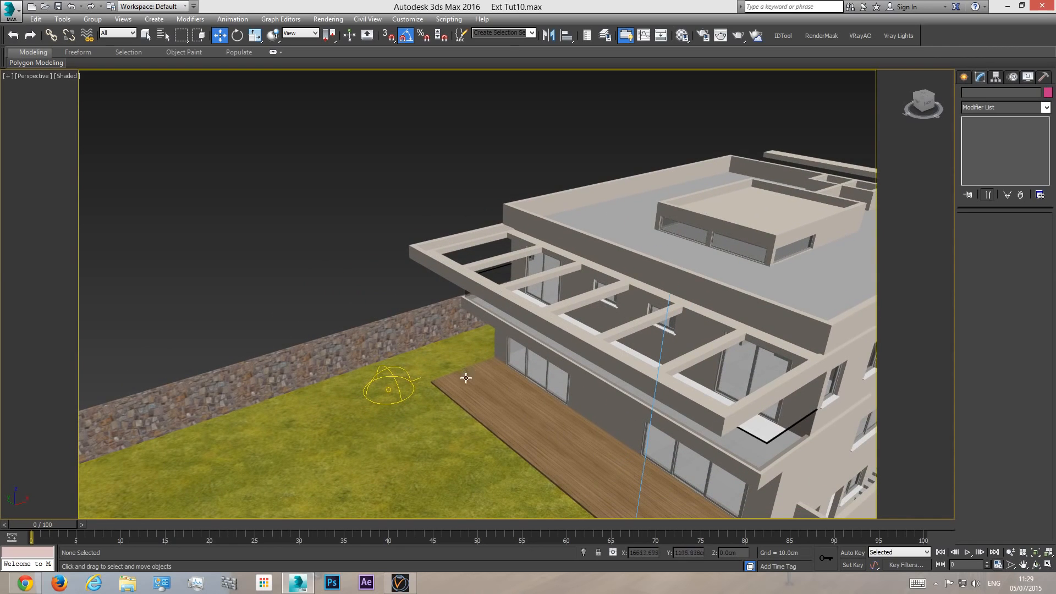
- Switch to Chrome, view the tree preview images of Archmodels vol. 106 in the Evermotion shop, and return to the shop's main page
left_click(24, 588)
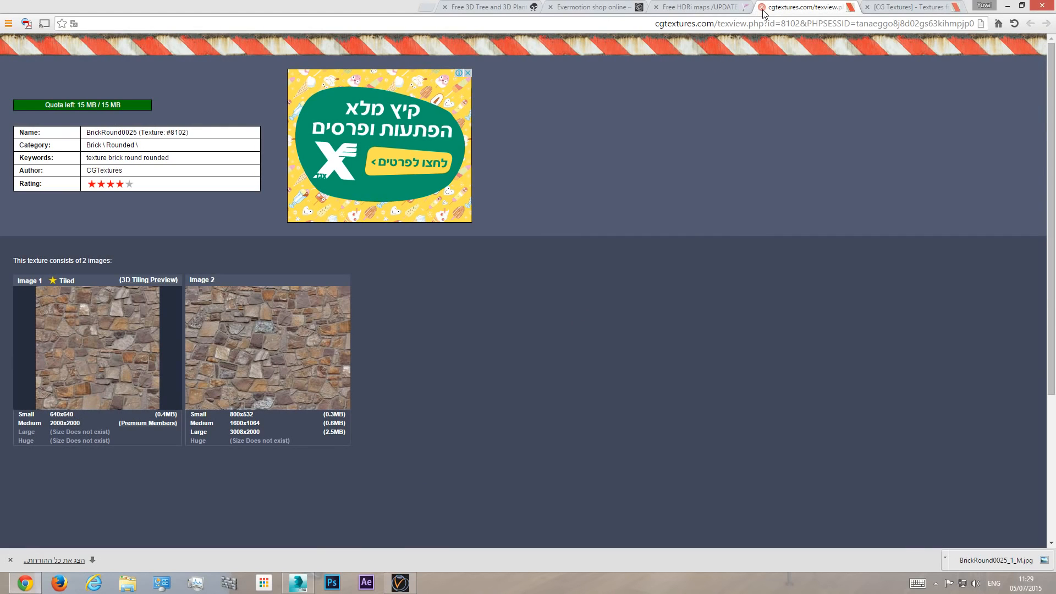
left_click(583, 7)
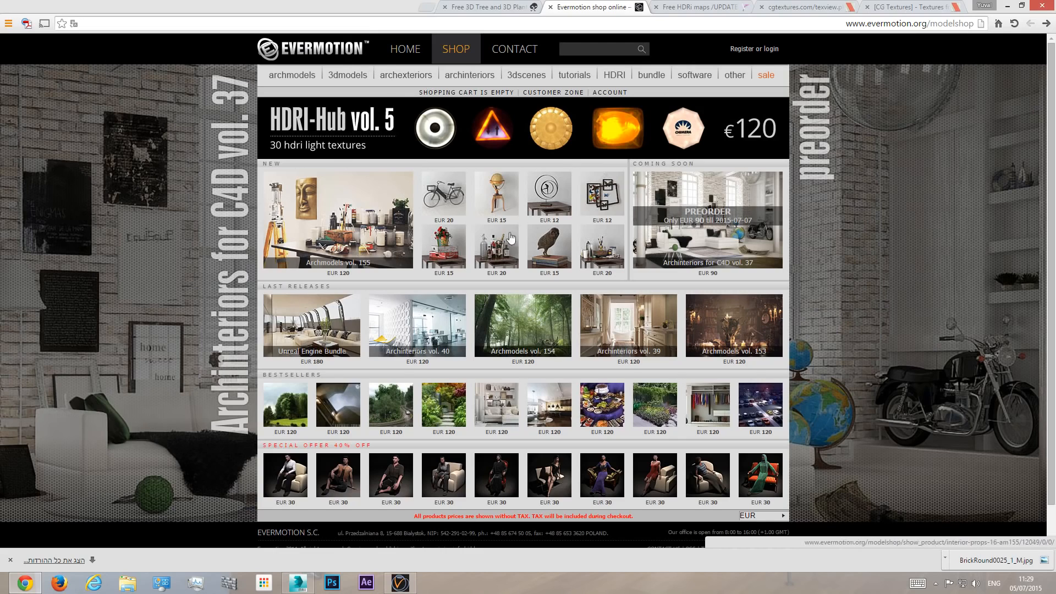
left_click(387, 406)
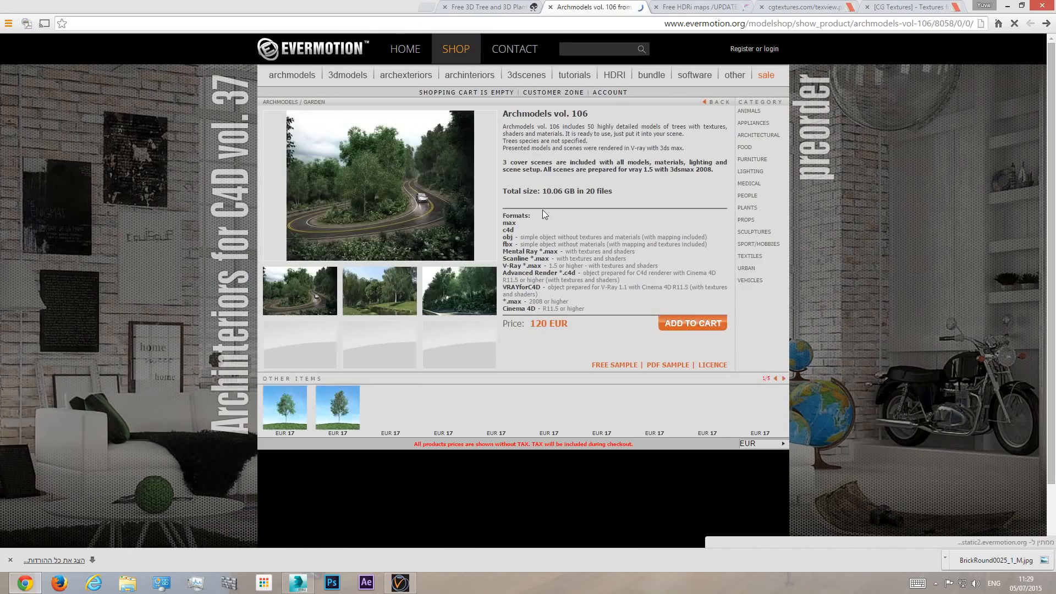
left_click(395, 291)
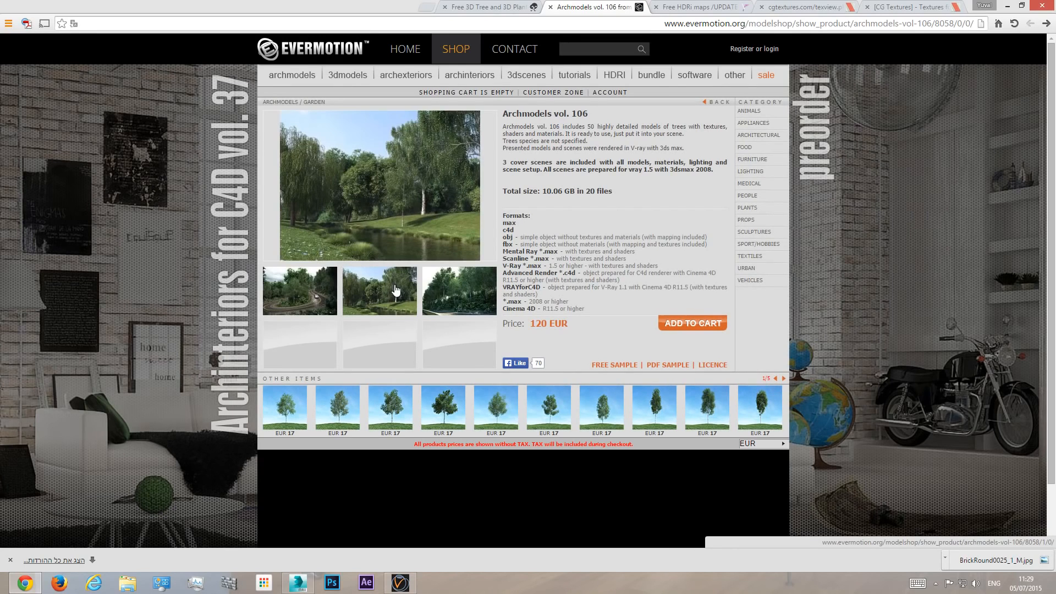
left_click(471, 290)
left_click(1046, 23)
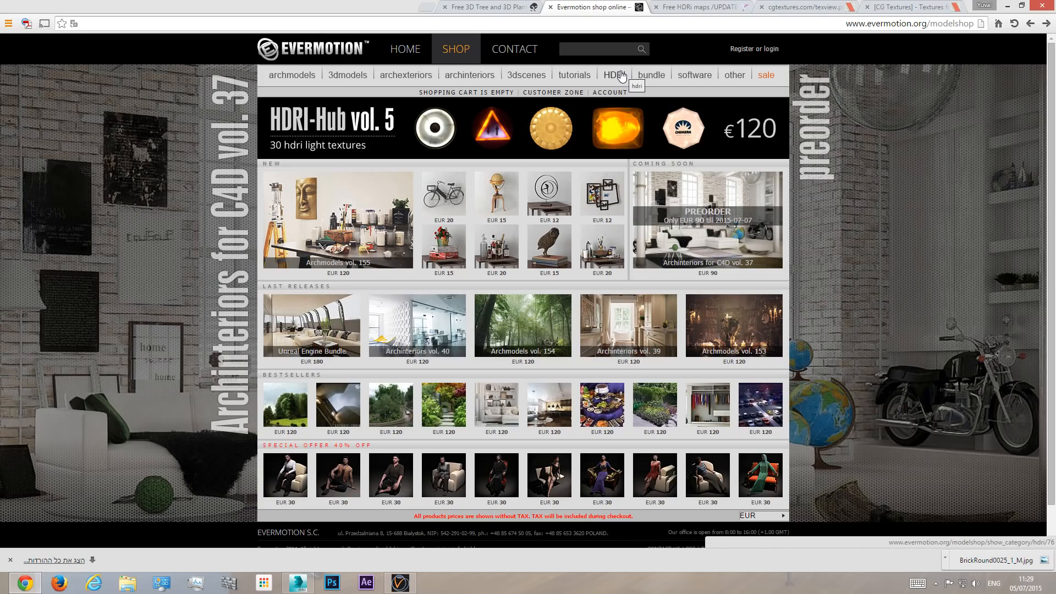
- Look over the free plant samples on the Xfrog site and the free HDRi maps page on viz-people
left_click(487, 9)
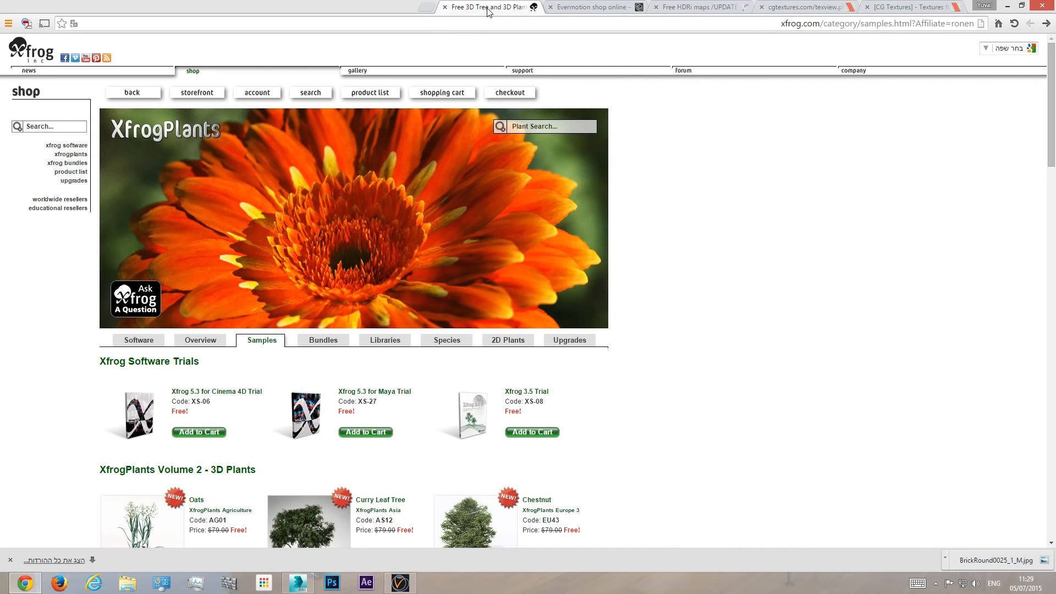
scroll(440, 367, "down", 3)
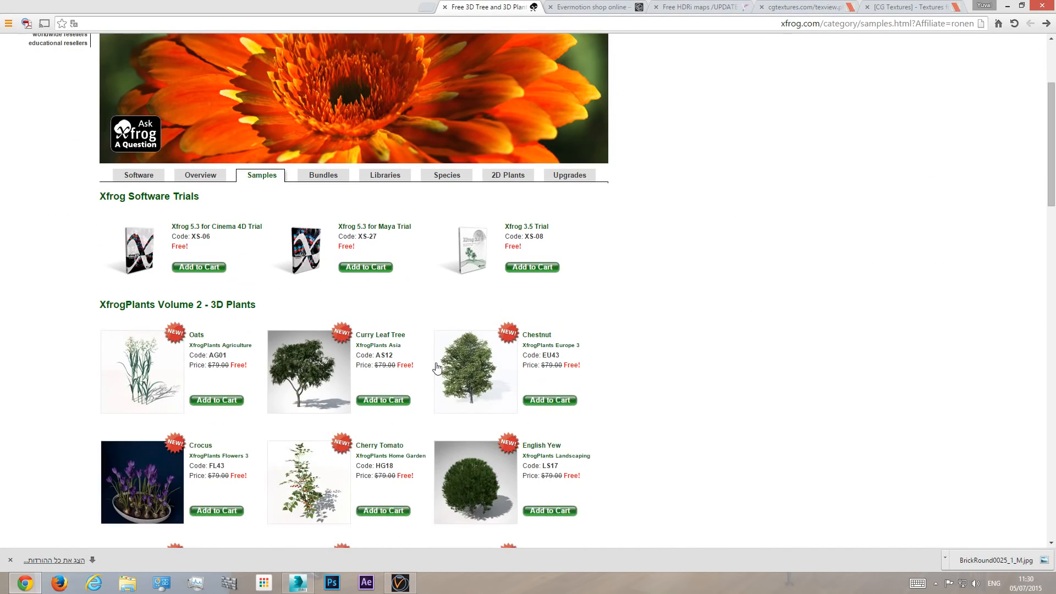
scroll(437, 374, "up", 3)
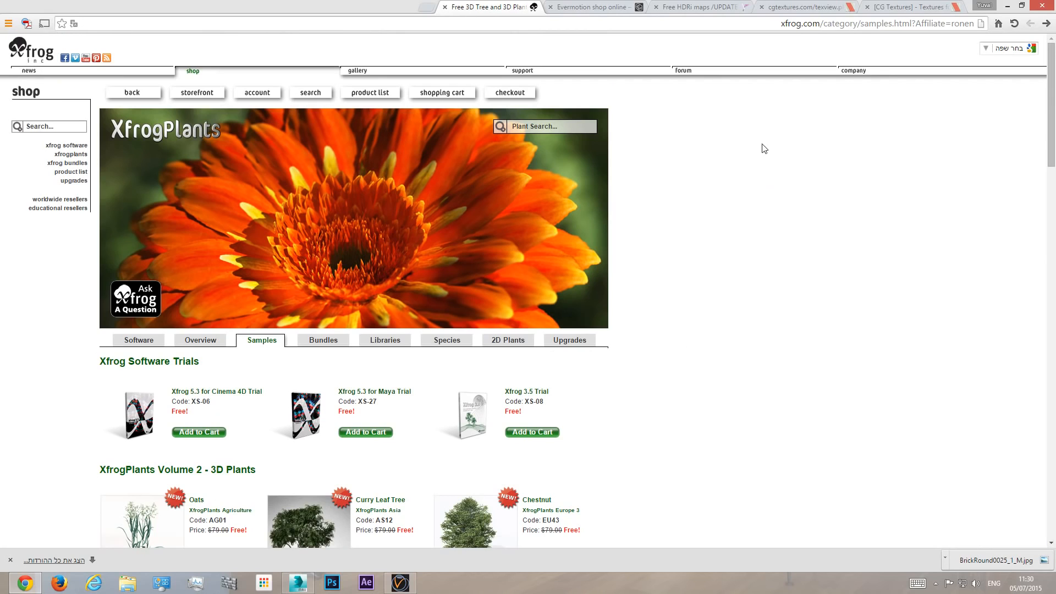
left_click(692, 8)
scroll(408, 260, "up", 3)
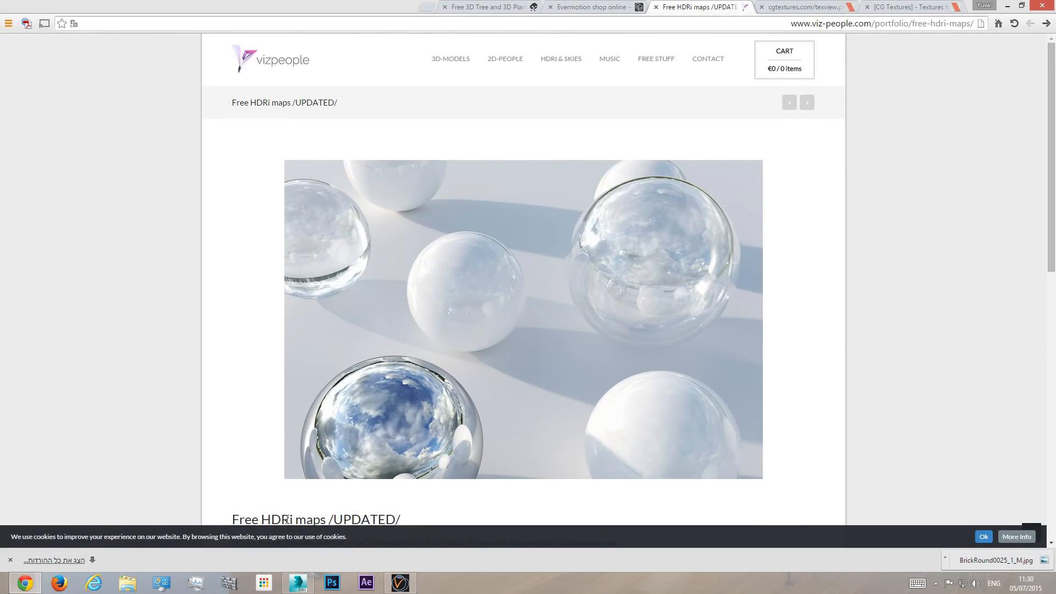
- Look over the VizPeople free stuff page, including the free birch trees, and the free 3D plant samples on the Xfrog site
left_click(1046, 23)
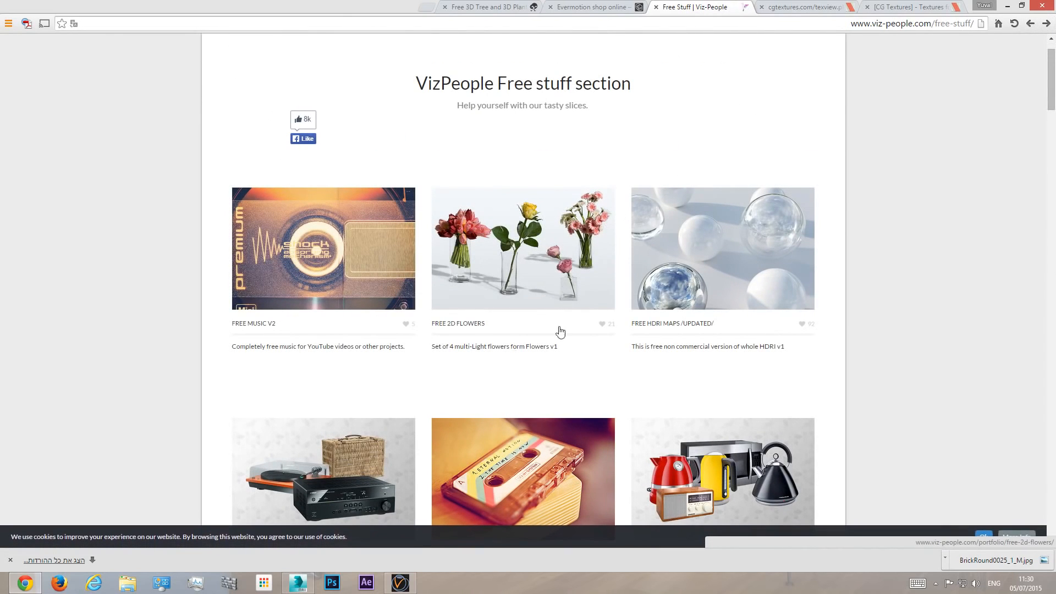
scroll(733, 292, "down", 7)
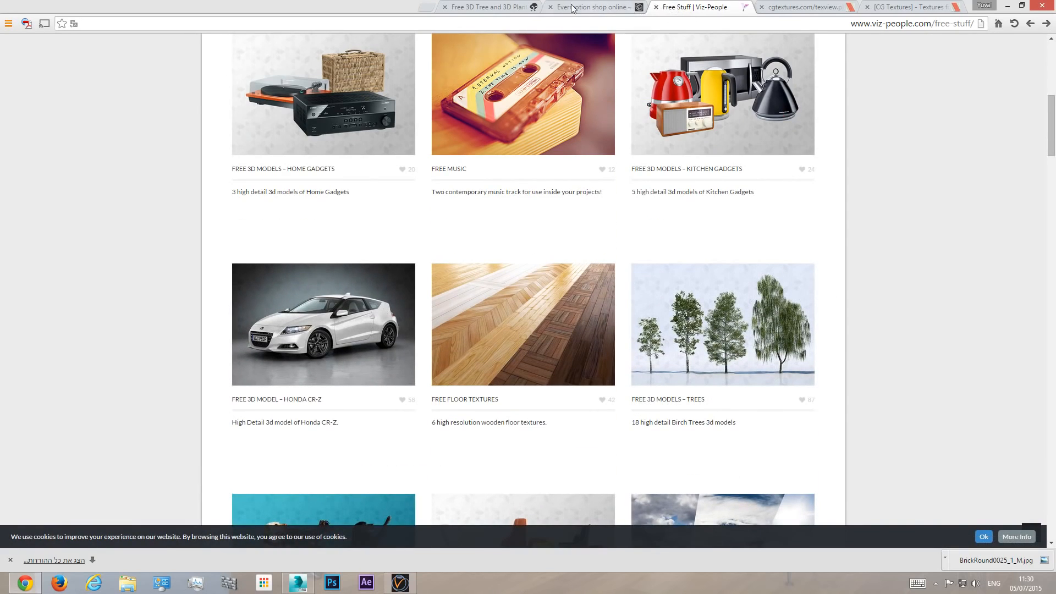
left_click(487, 8)
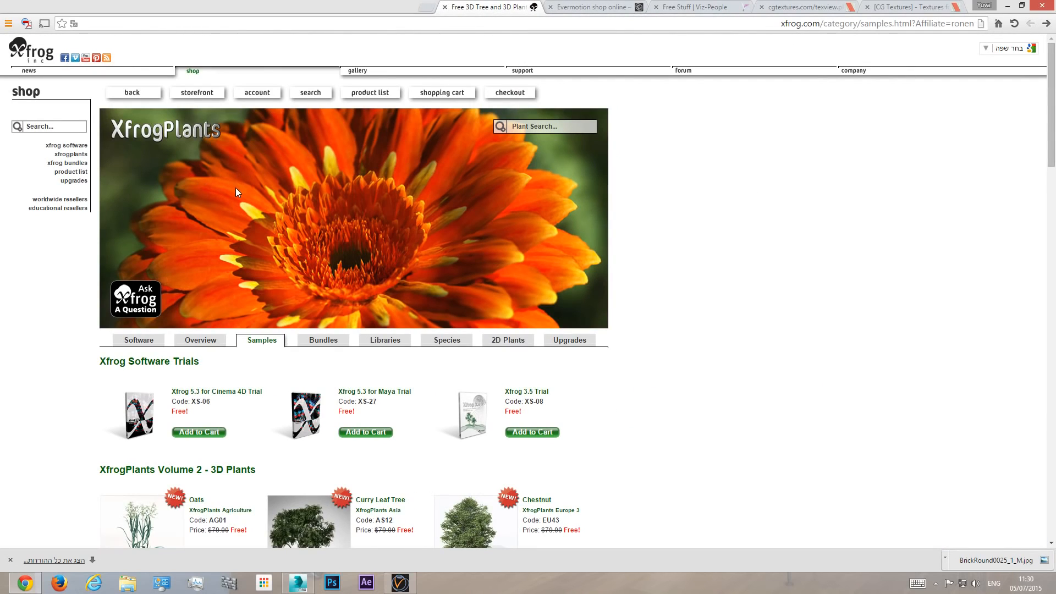
scroll(385, 314, "down", 2)
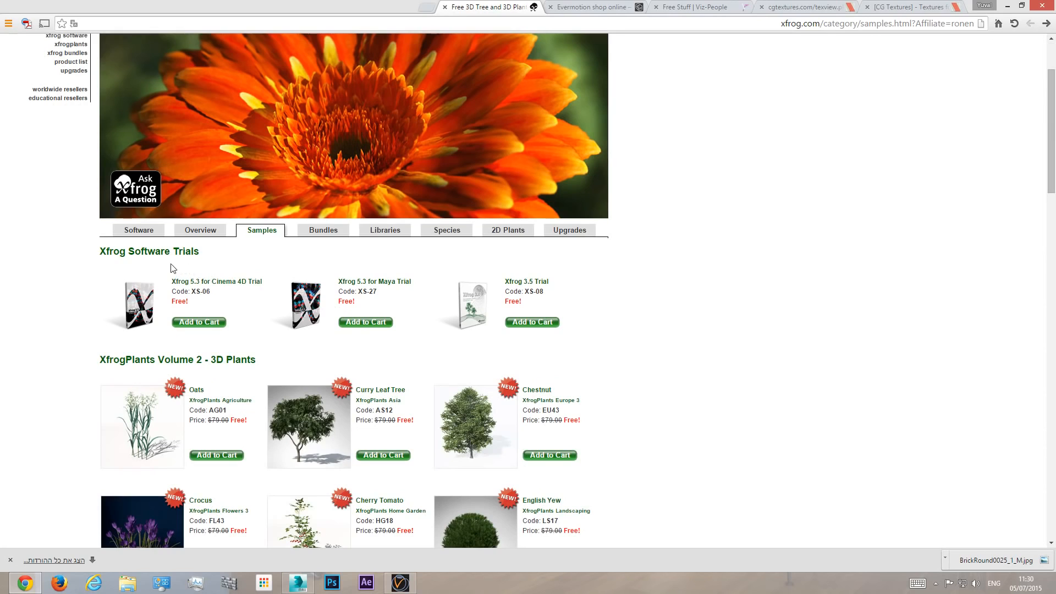
scroll(204, 396, "down", 2)
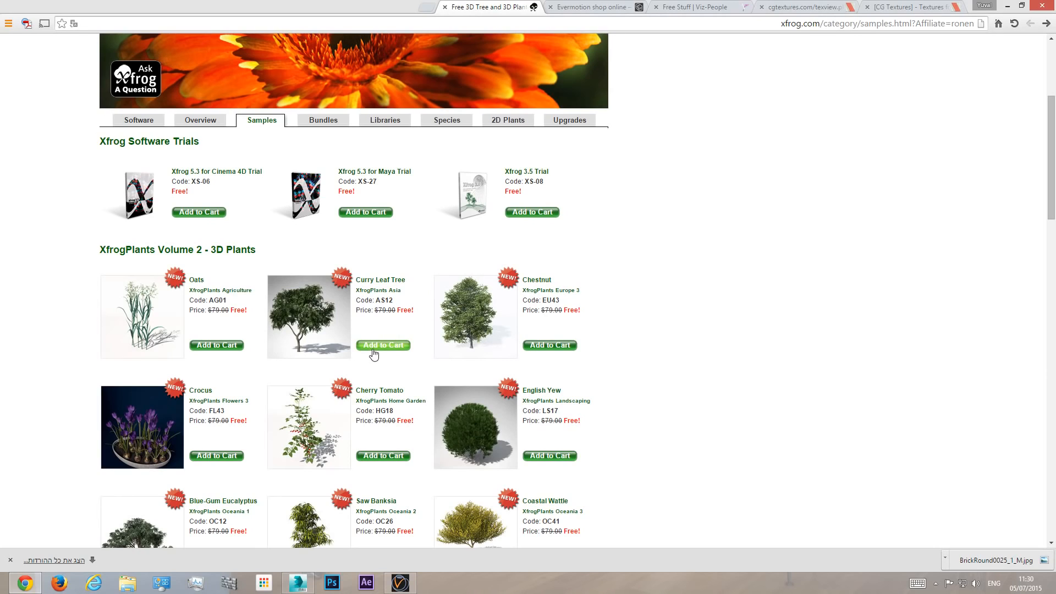
- Open the Downloads folder in File Explorer and open AS12_Murraya_koenigii_Curry_Leaf_Tree_MAX_VRAY.zip in WinRAR, dismissing the licence notice
left_click(10, 559)
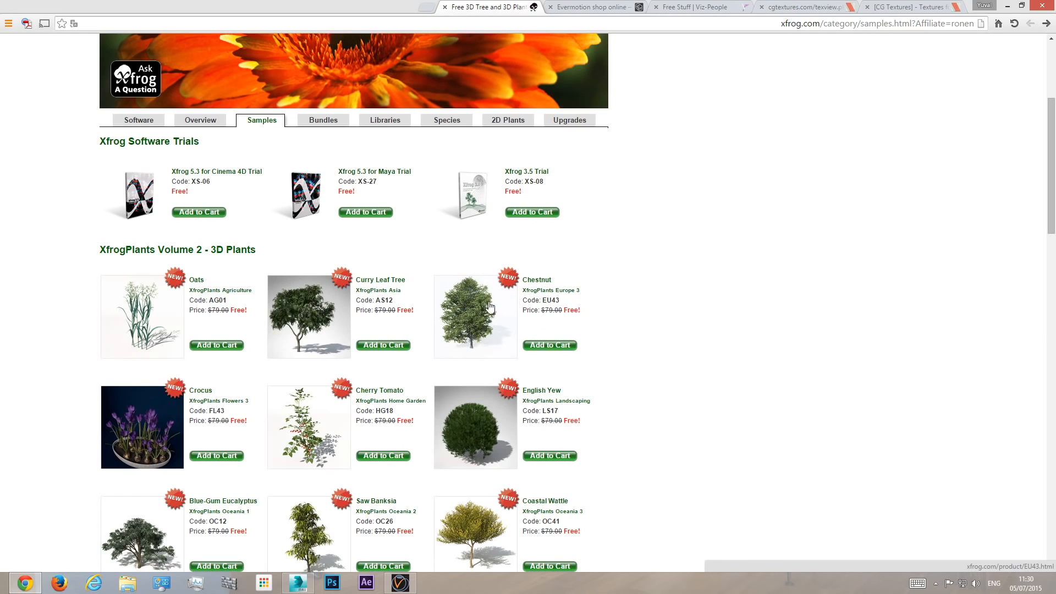
left_click(127, 583)
left_click(533, 281)
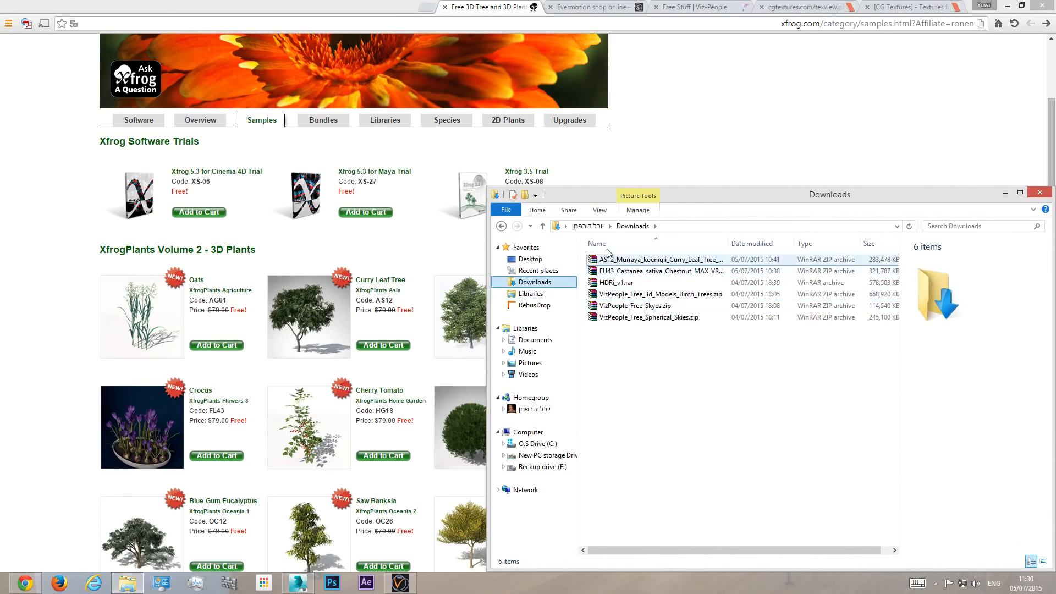
left_click(646, 271)
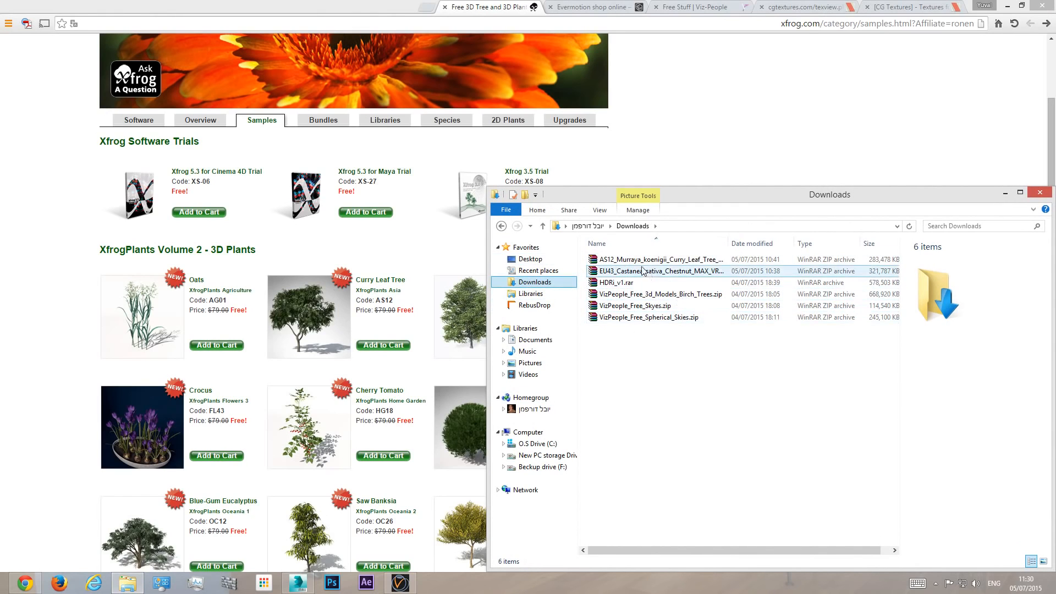
left_click(646, 261)
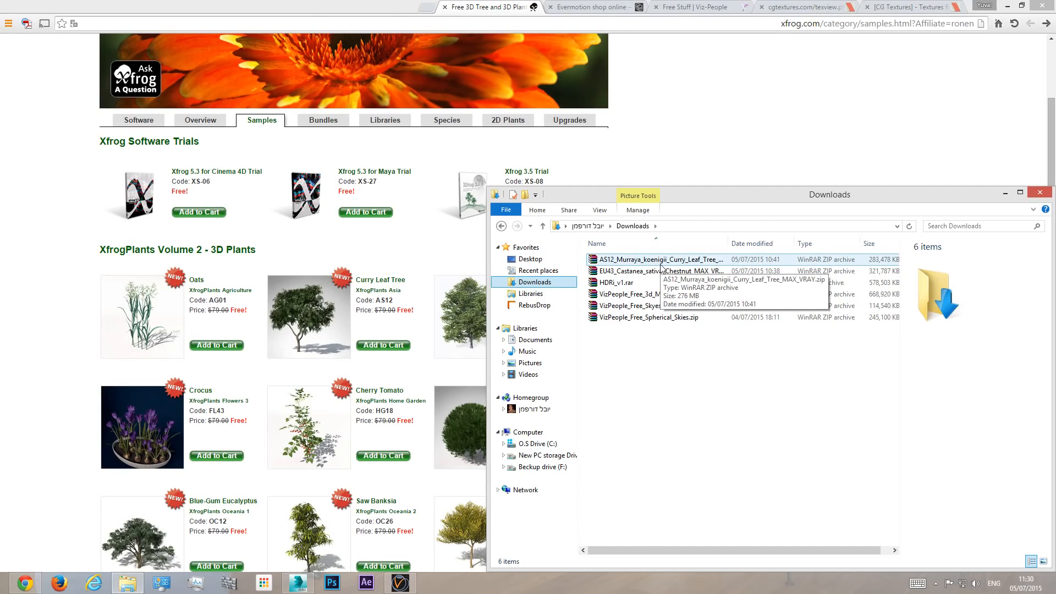
left_click_drag(729, 243, 807, 244)
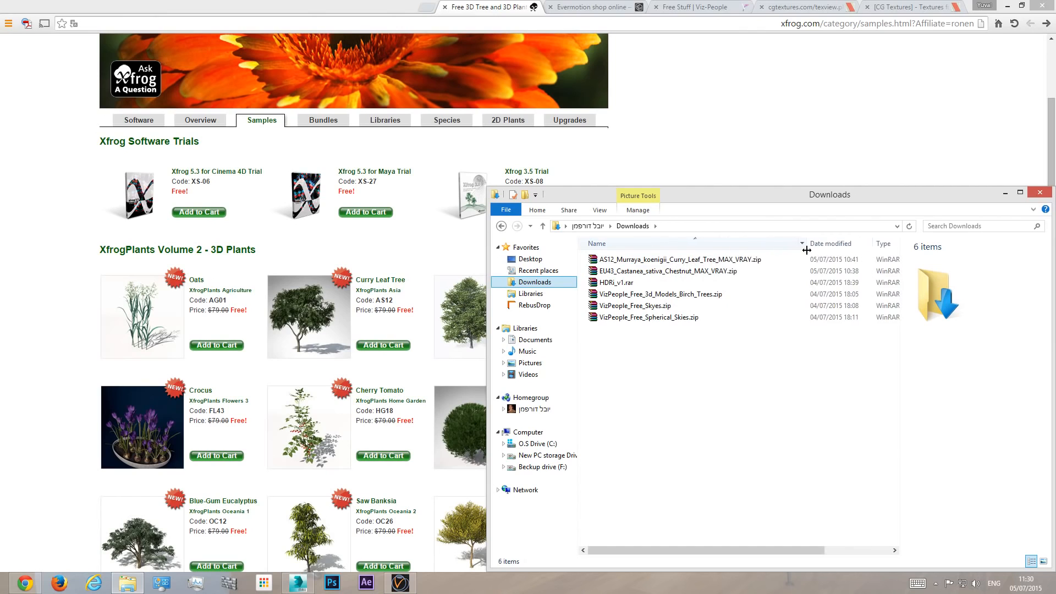
double_click(633, 260)
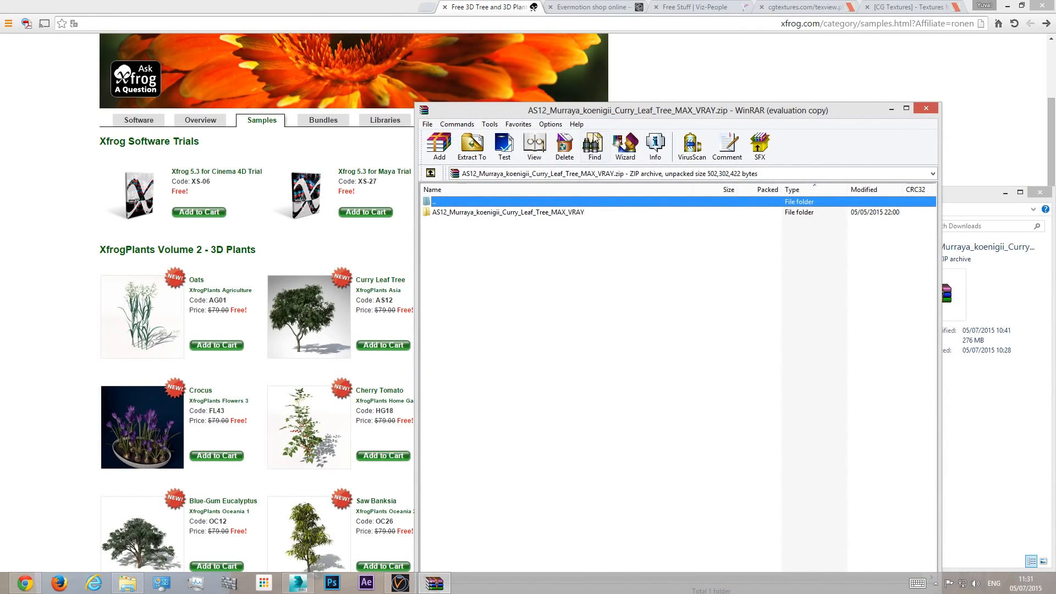
left_click_drag(676, 164, 846, 293)
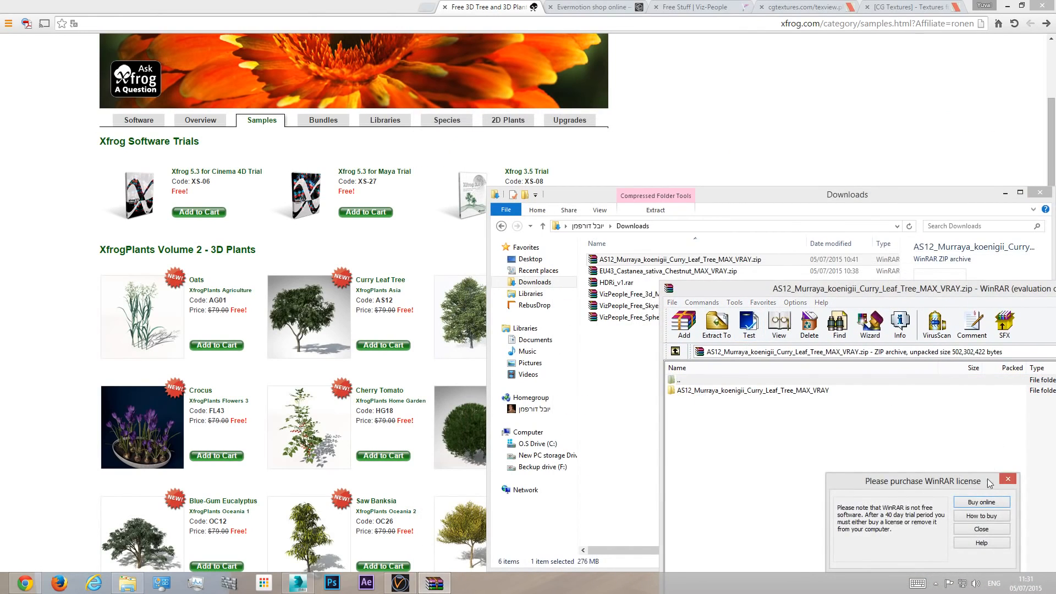
left_click(1002, 478)
- Browse File Explorer to the Tut Ext10 folder under 6 - InOffice Projects, tutorial series on drive E:
left_click(545, 455)
left_click(626, 308)
double_click(625, 308)
double_click(616, 259)
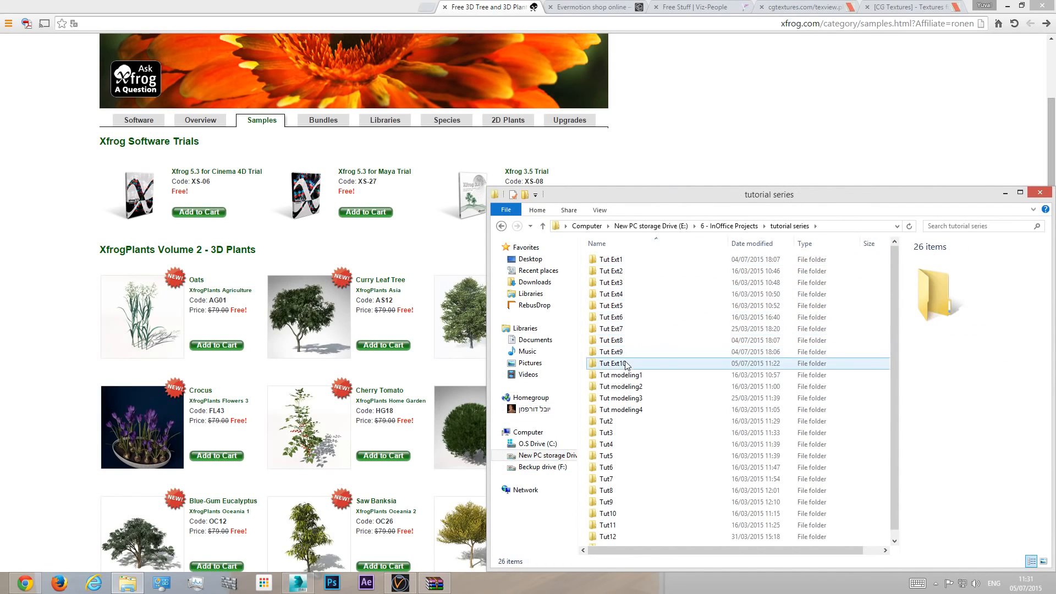
double_click(660, 364)
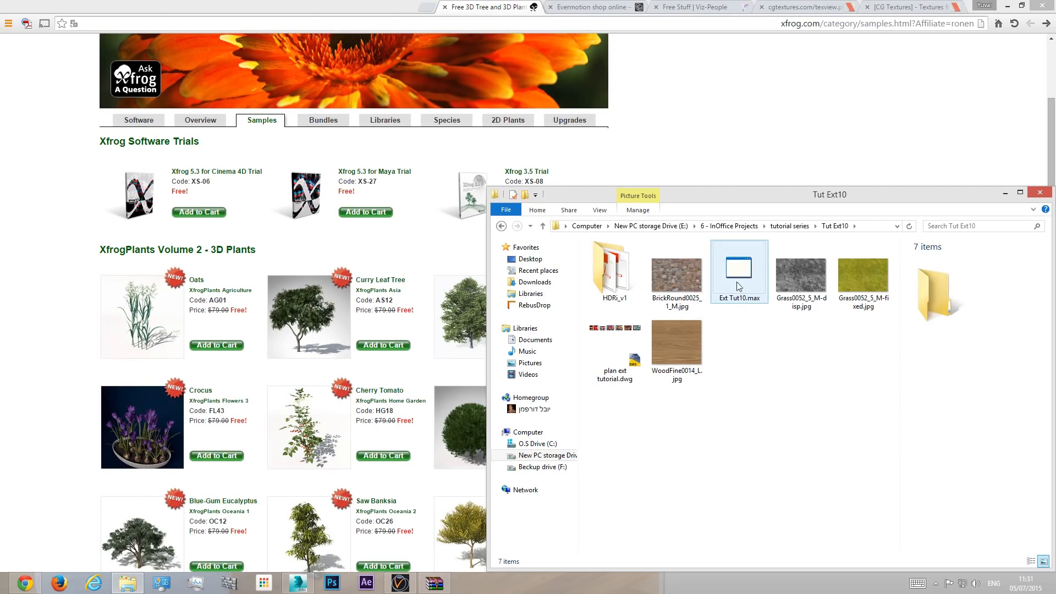
- Extract the AS12_Murraya_koenigii_Curry_Leaf_Tree_MAX_VRAY folder from the archive into Tut Ext10 and close WinRAR
left_click(433, 583)
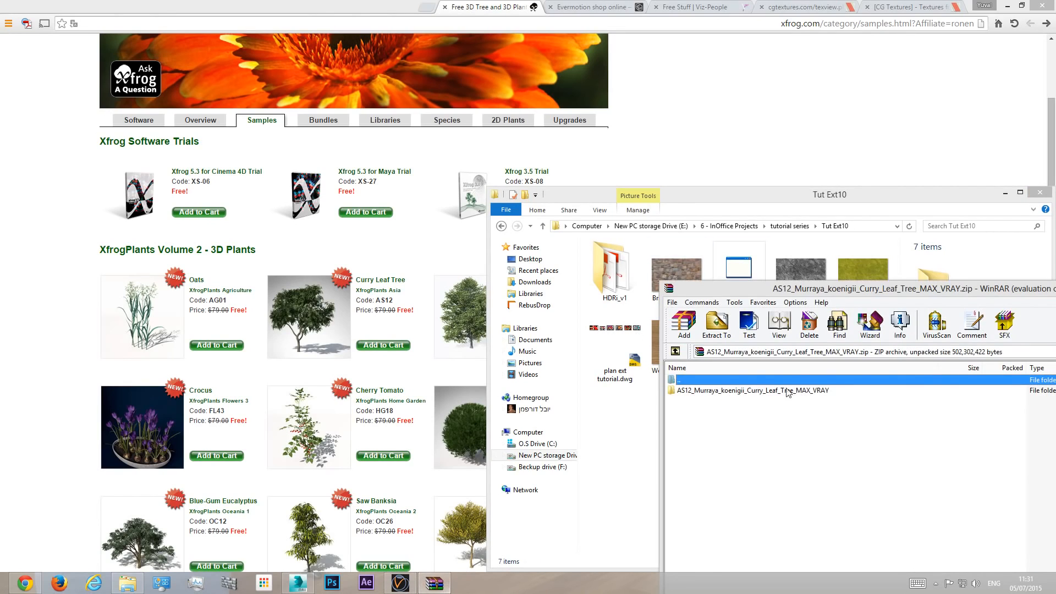
left_click_drag(737, 394, 633, 423)
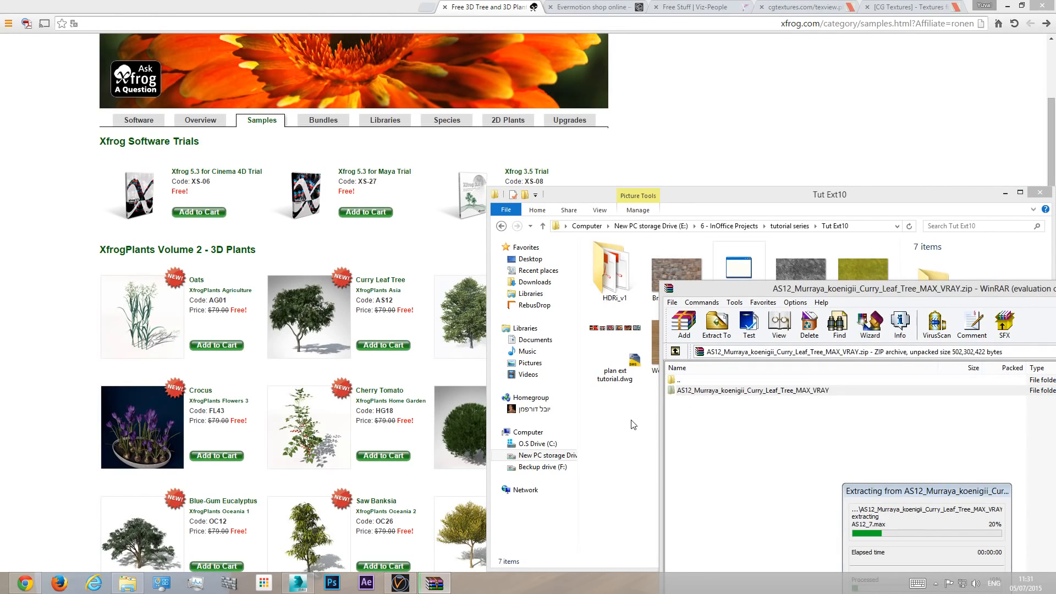
left_click_drag(743, 287, 898, 294)
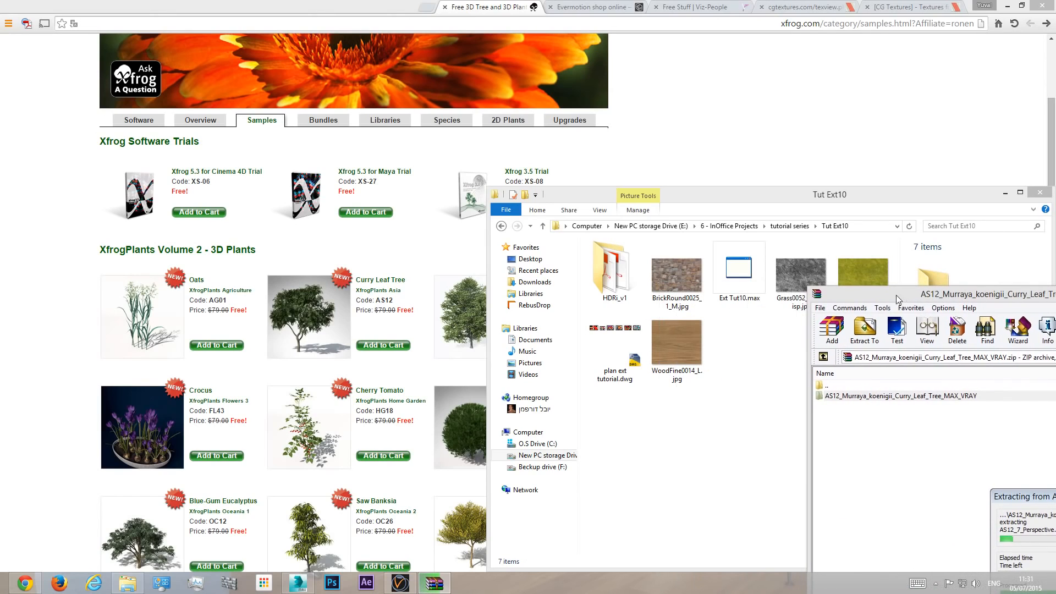
left_click(687, 476)
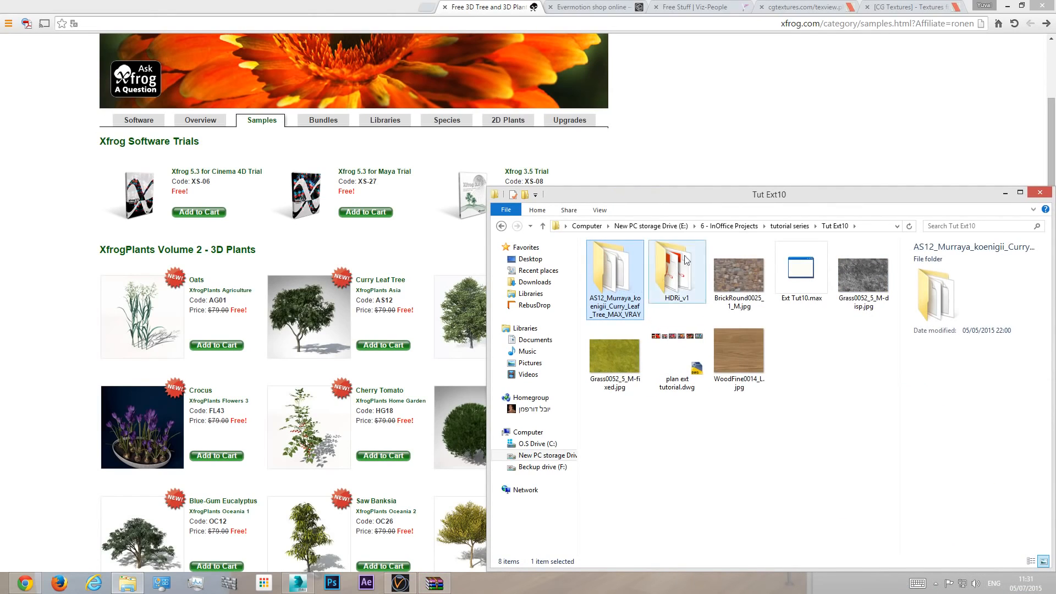
left_click(436, 580)
double_click(819, 297)
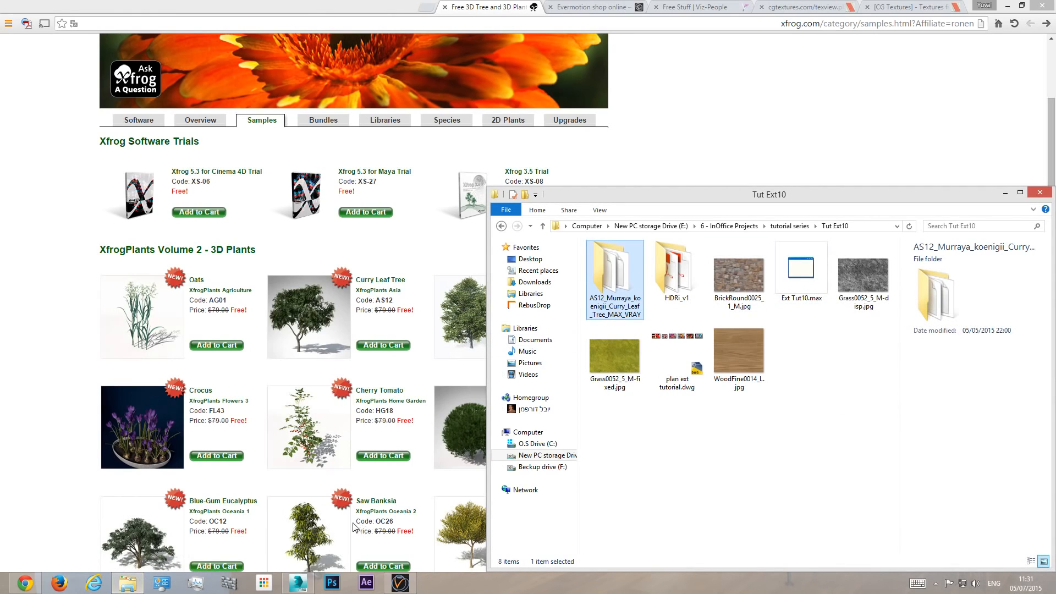
- Extract the EU43_Castanea_sativa_Chestnut_MAX_VRAY folder from its downloaded zip archive into Tut Ext10 and close WinRAR
left_click(535, 282)
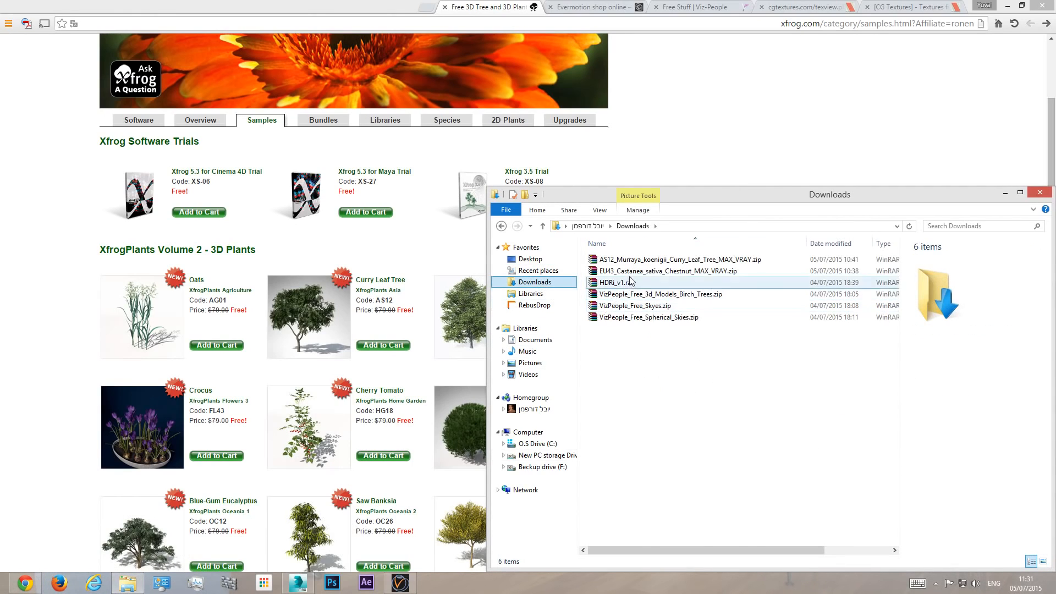
double_click(662, 271)
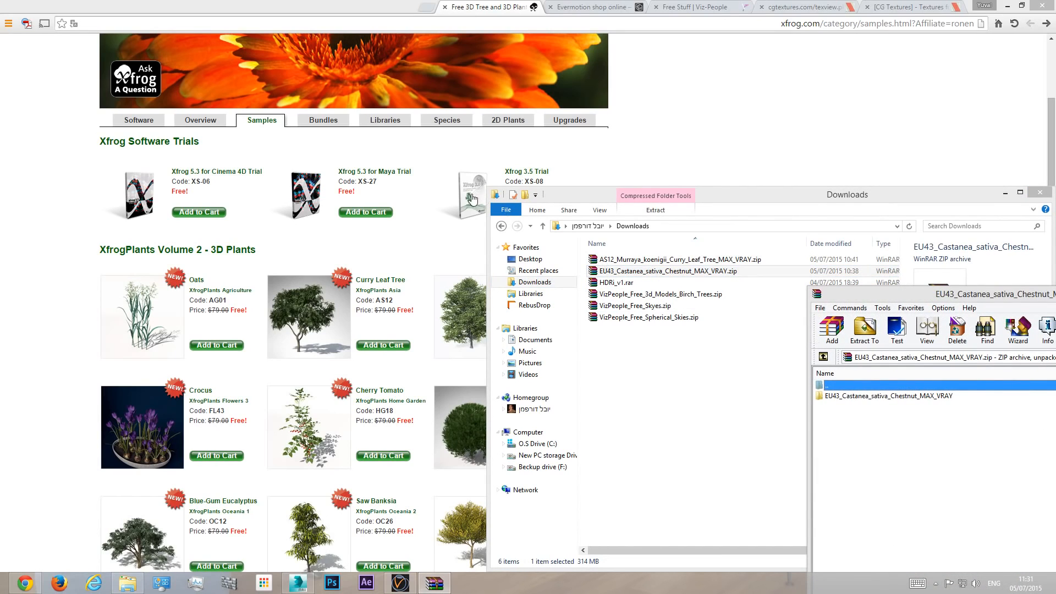
left_click(501, 226)
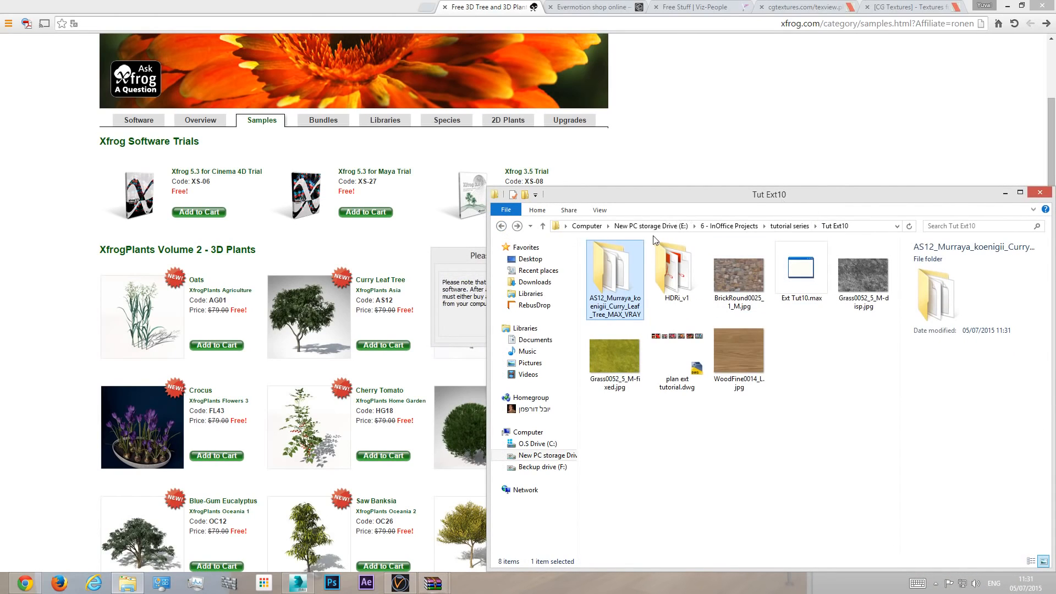
left_click(479, 263)
left_click(610, 274)
left_click_drag(646, 196, 203, 120)
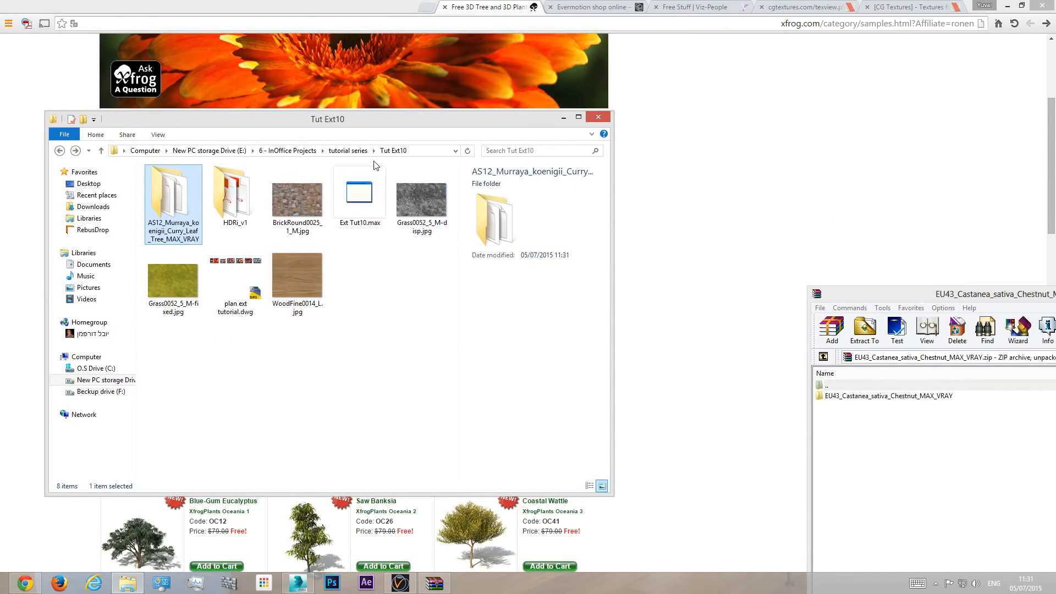
left_click(884, 402)
left_click_drag(882, 404, 369, 304)
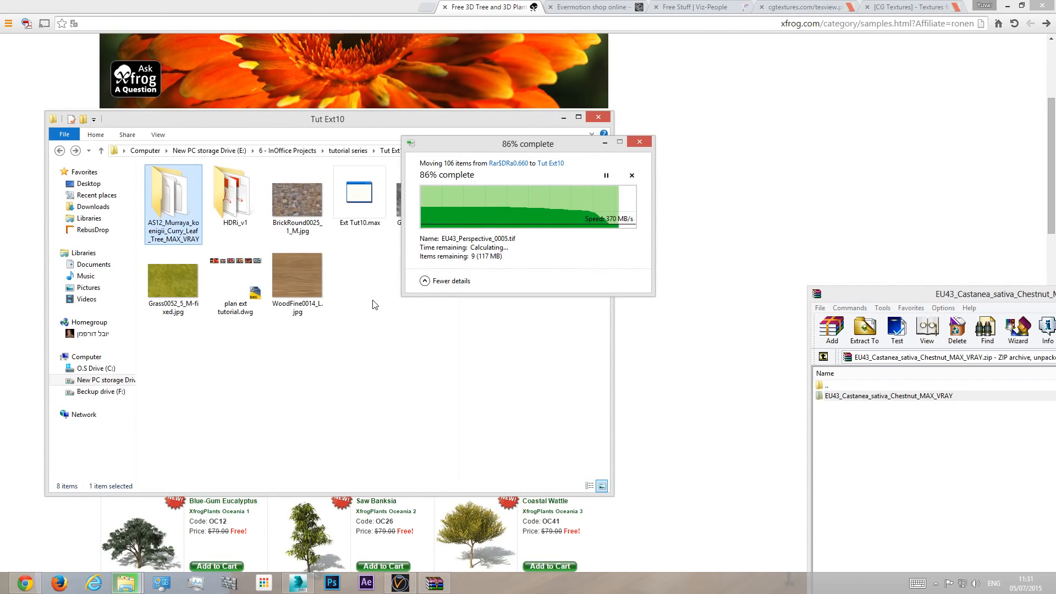
double_click(816, 296)
left_click_drag(480, 120, 758, 508)
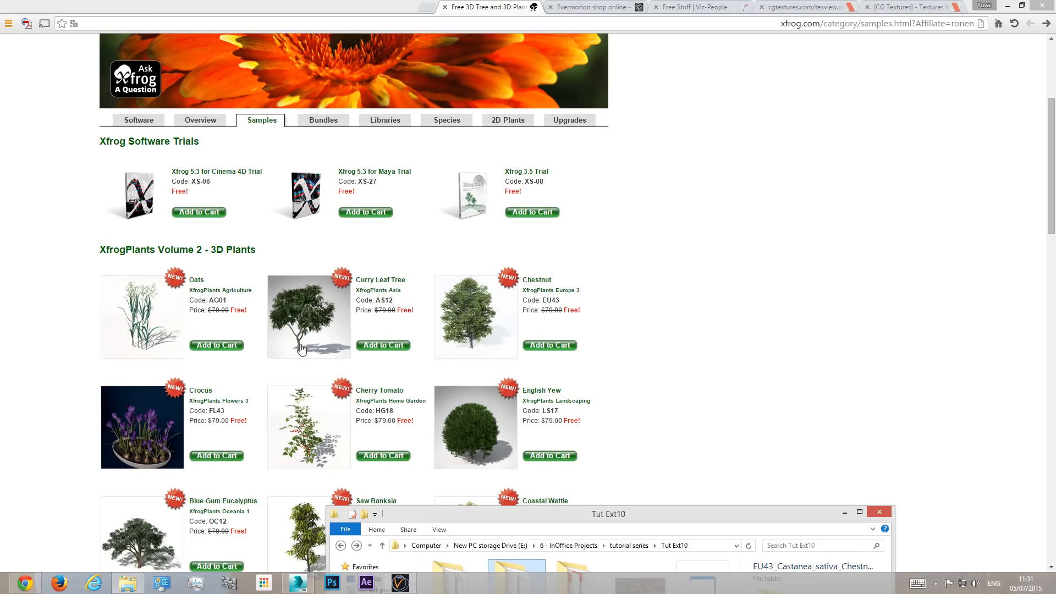
- Switch to 3ds Max with the VRayCam001 view, and check the V-Ray RT console and the contents of the Tut Ext10 folder
left_click(298, 582)
key("c")
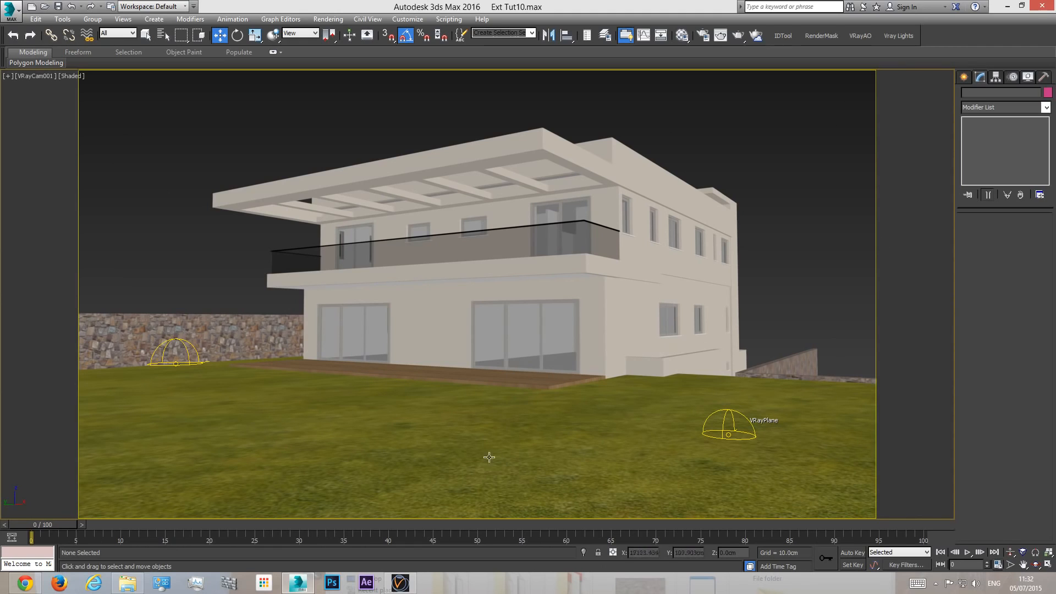
left_click(401, 579)
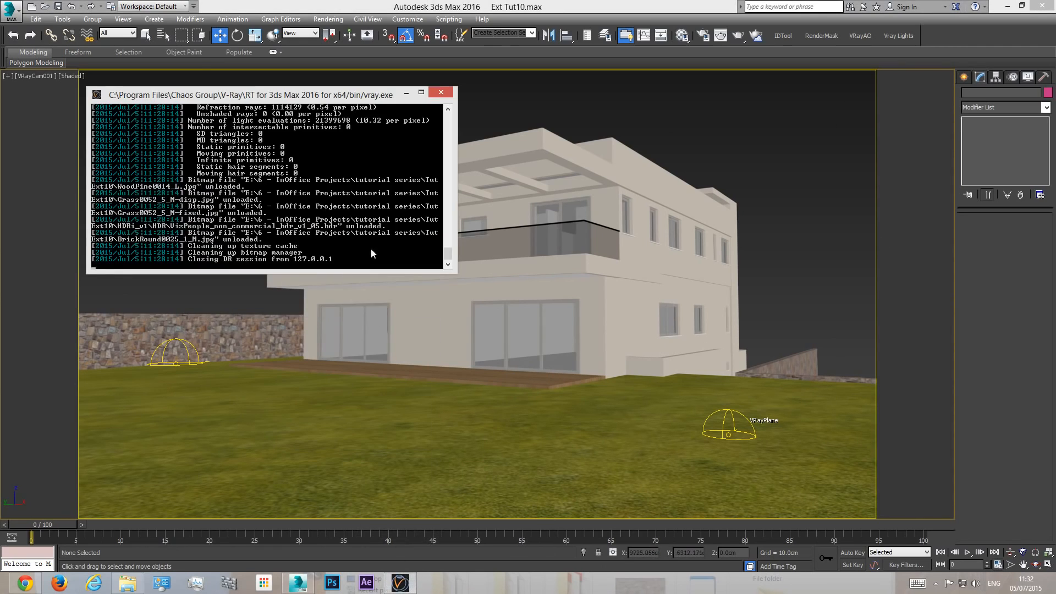
left_click(406, 93)
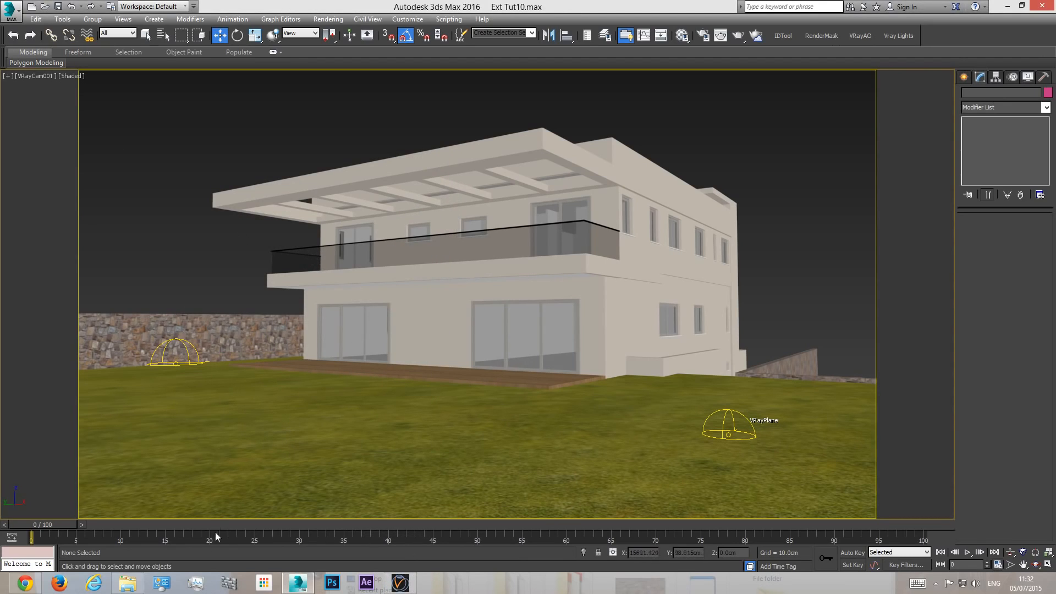
left_click(127, 583)
left_click_drag(615, 518, 626, 146)
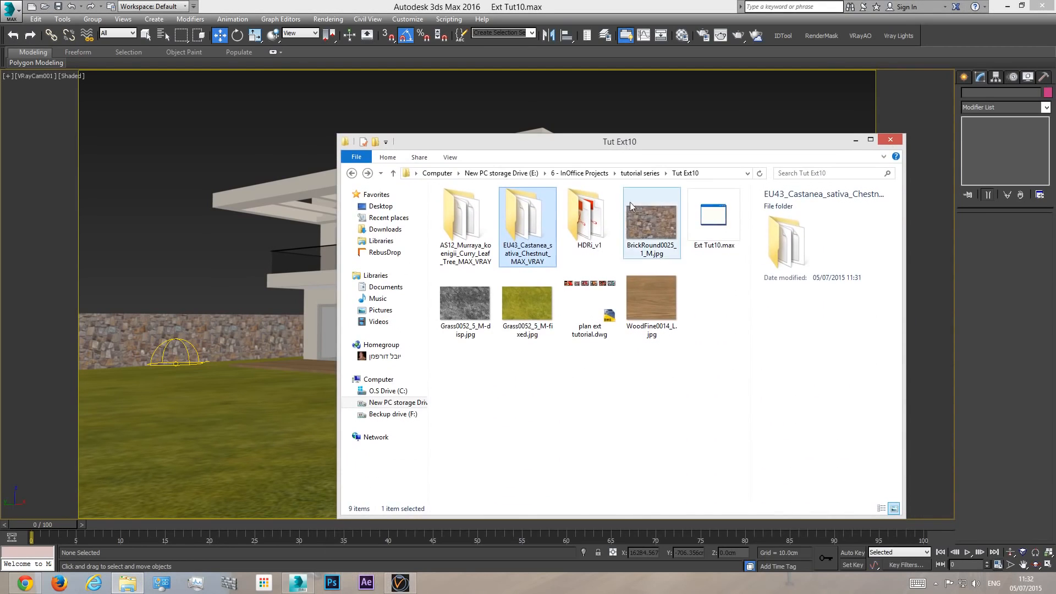
left_click(855, 140)
- Start merging an external 3ds Max file into the scene and browse to the Tut Ext10 folder on drive E:
left_click(11, 11)
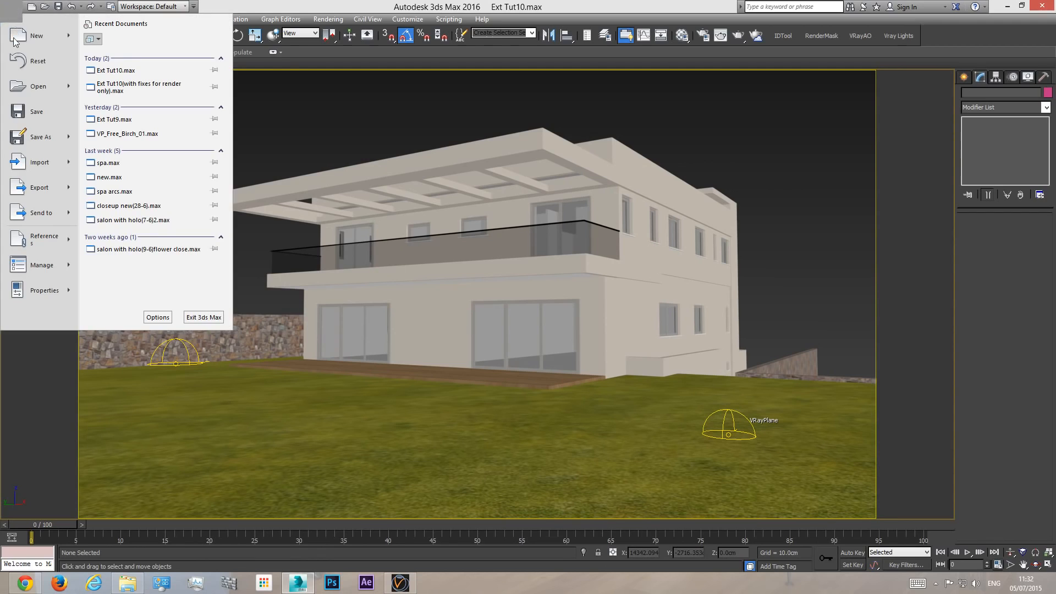
mouse_move(41, 174)
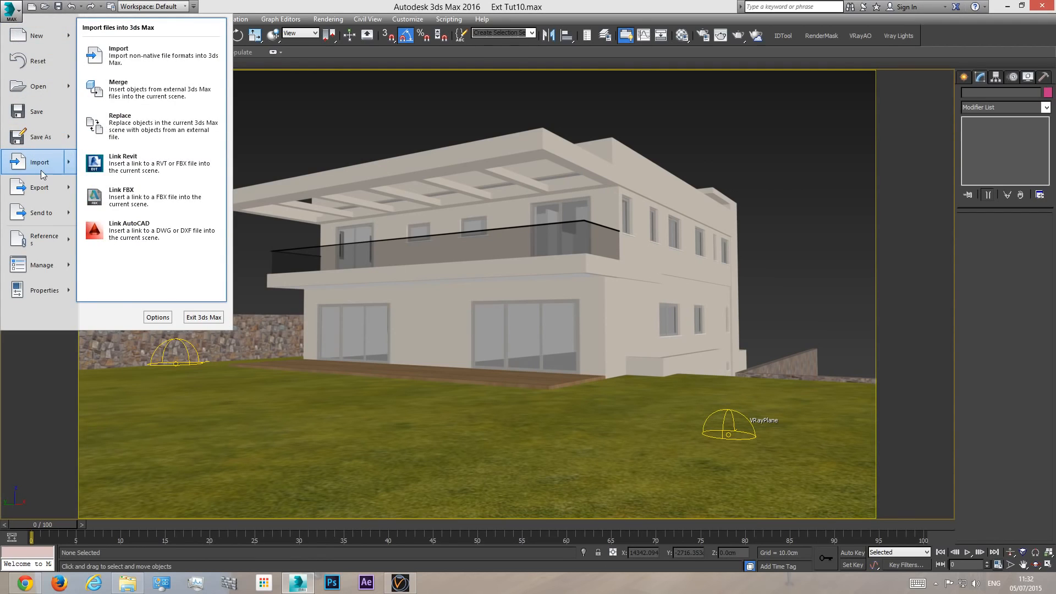
left_click(138, 92)
left_click(196, 45)
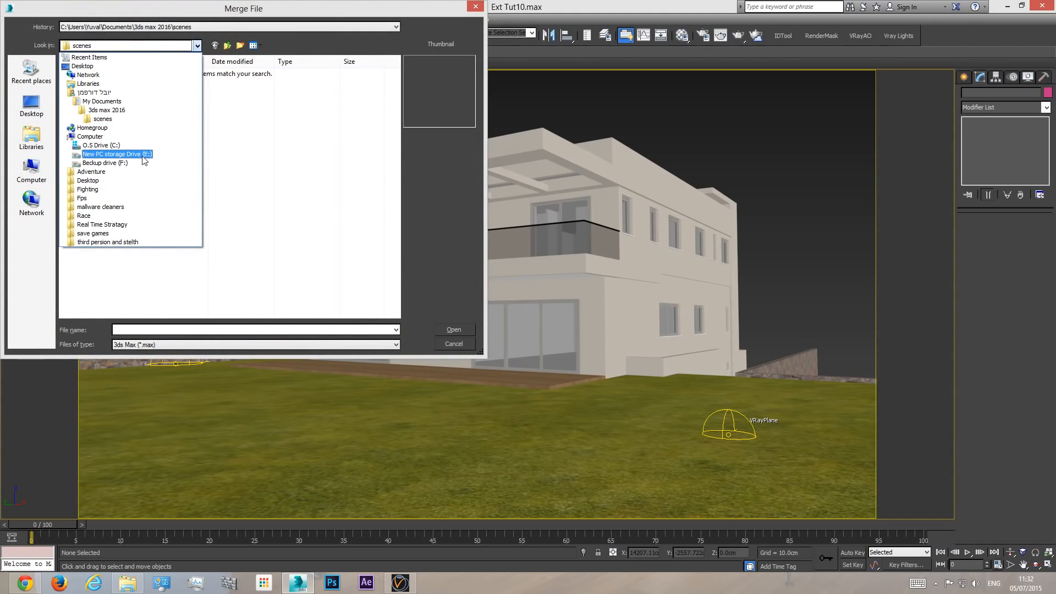
left_click(118, 149)
double_click(104, 115)
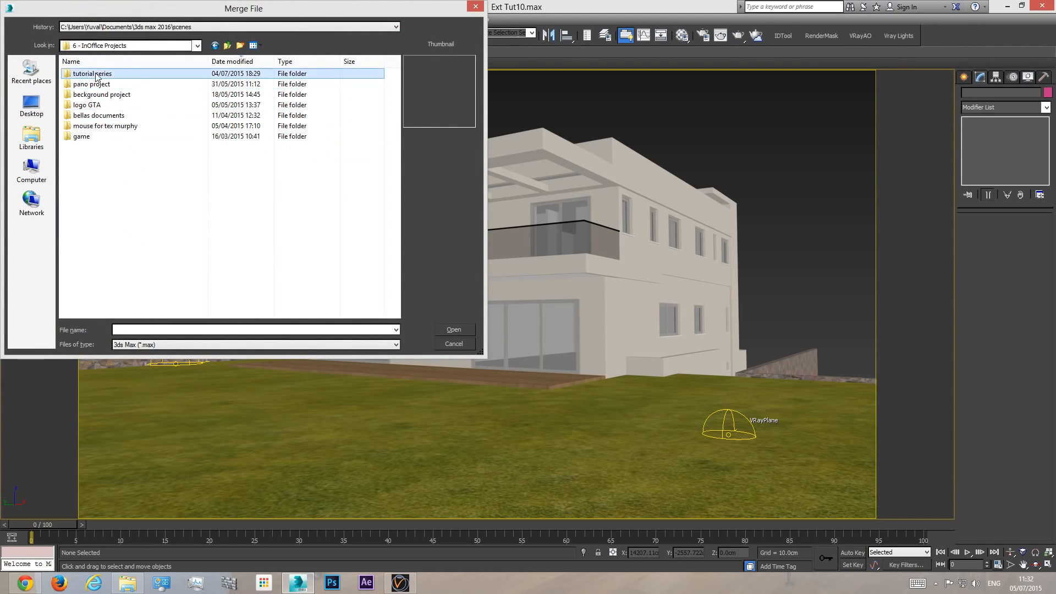
double_click(88, 73)
double_click(87, 167)
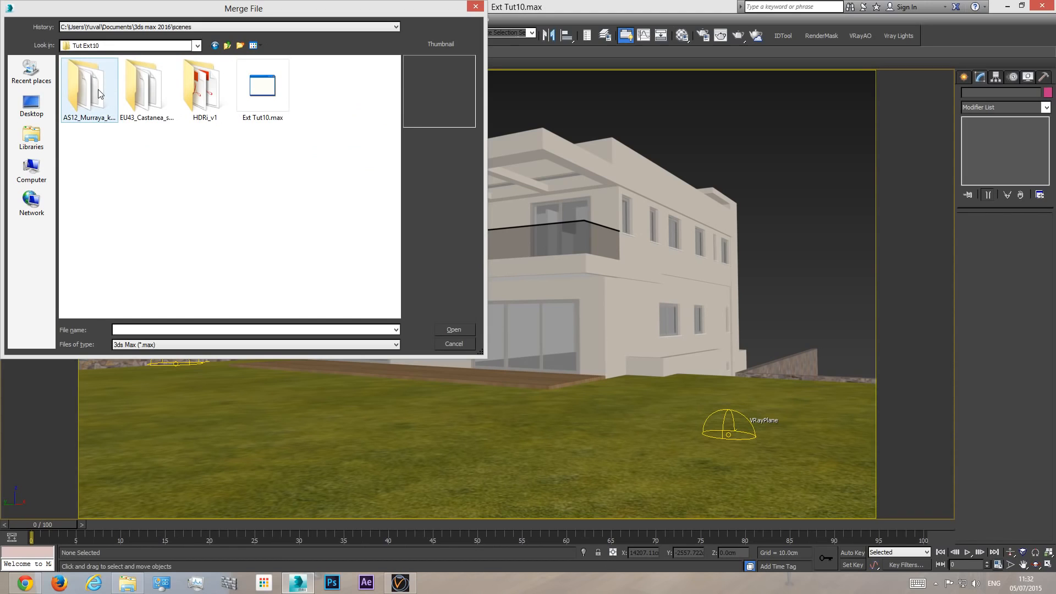
- Look through the tree model files in the Models folders of the AS12_Murraya curry leaf and EU43_Castanea chestnut packages
double_click(98, 89)
left_click(91, 84)
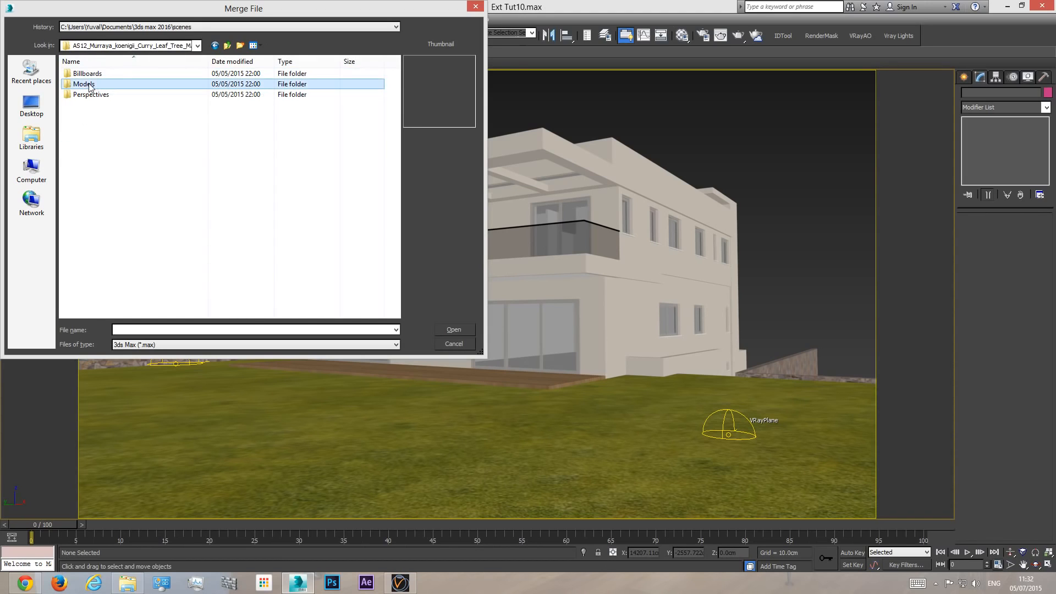
double_click(90, 83)
left_click(96, 74)
left_click(90, 104)
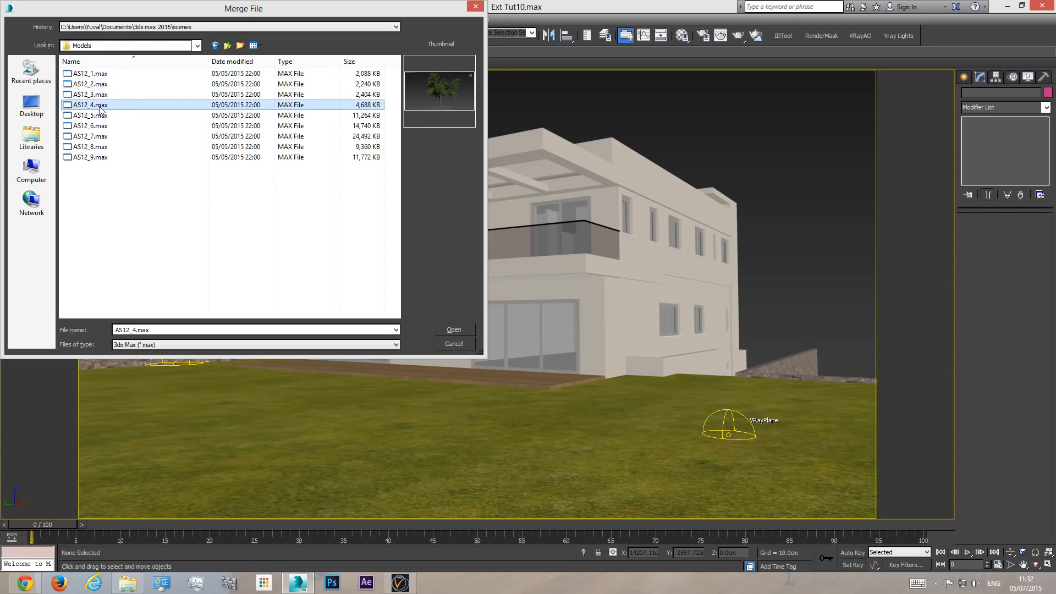
left_click(228, 47)
double_click(138, 88)
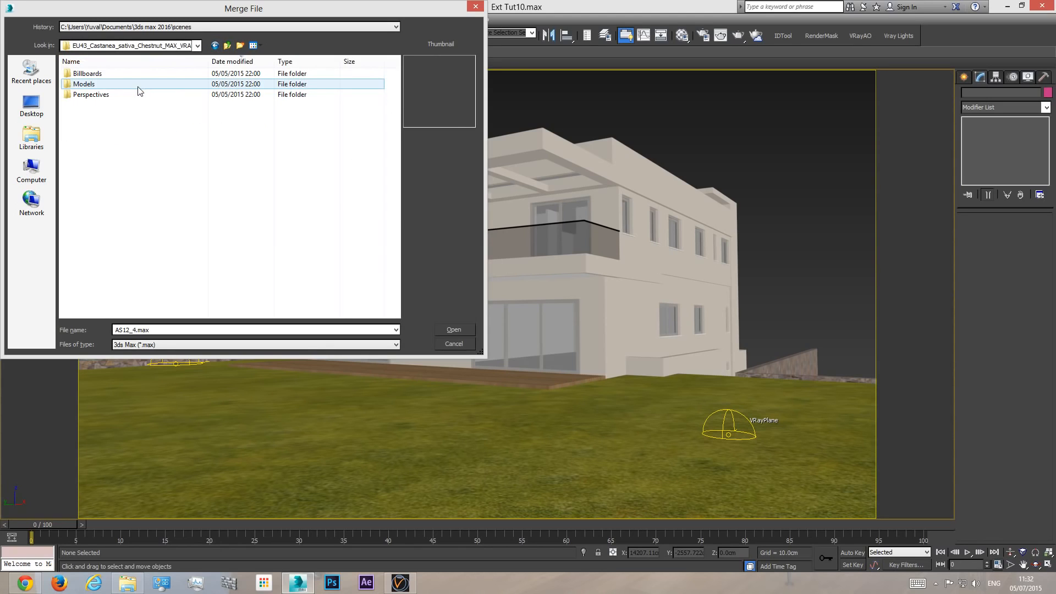
double_click(89, 85)
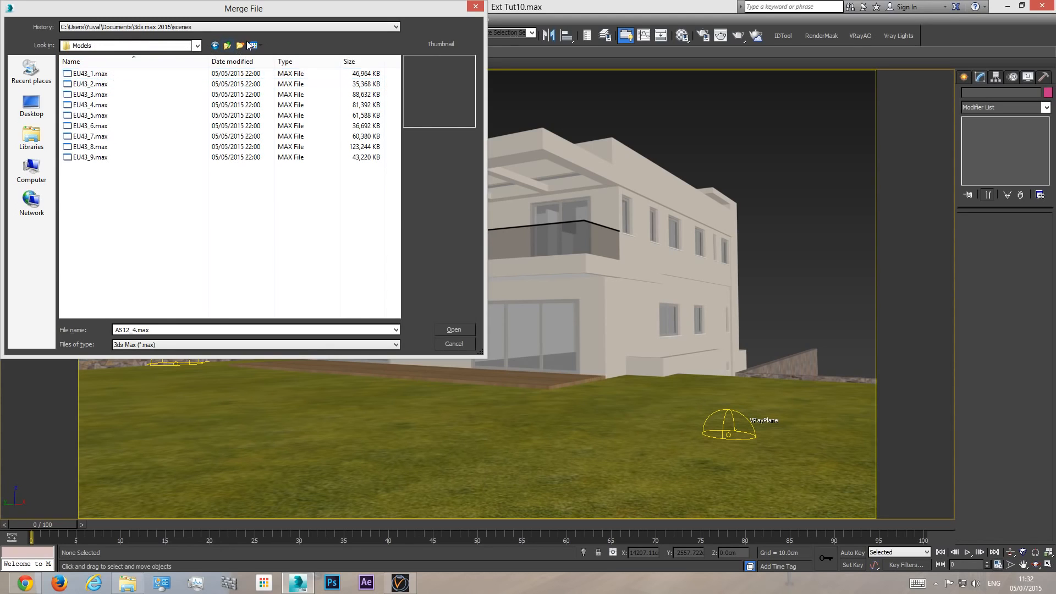
left_click(227, 45)
left_click(227, 45)
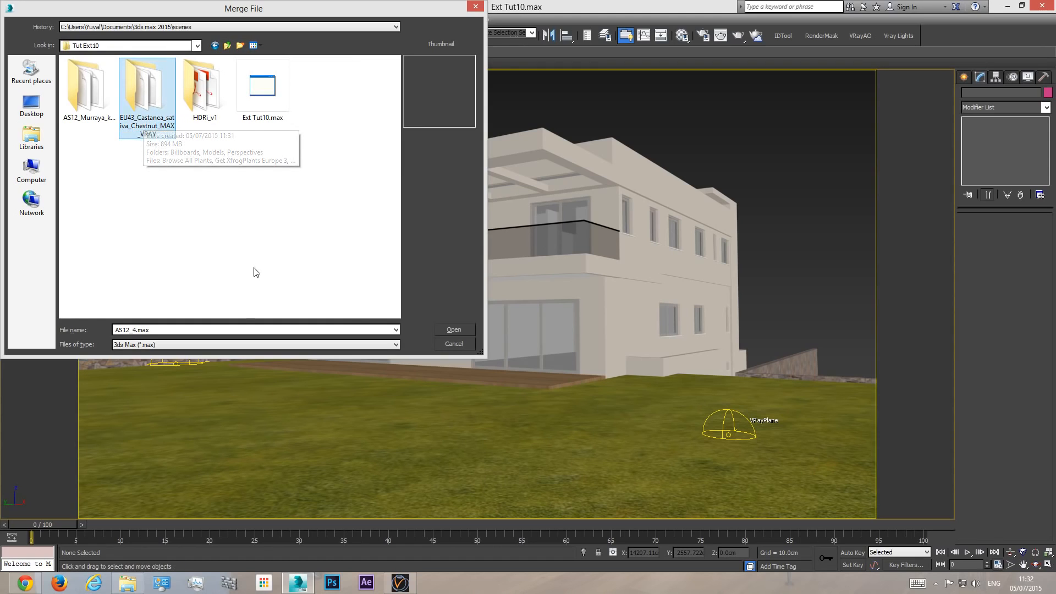
- Merge the EU43_5 group from EU43_5.max in the chestnut package's Models folder into the scene
double_click(145, 104)
double_click(92, 86)
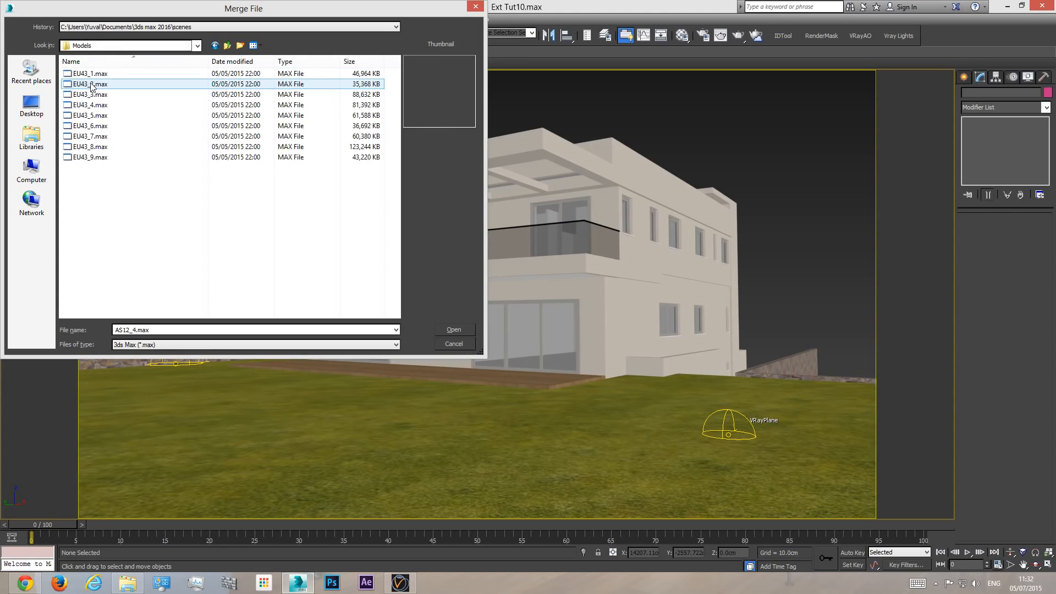
left_click(107, 116)
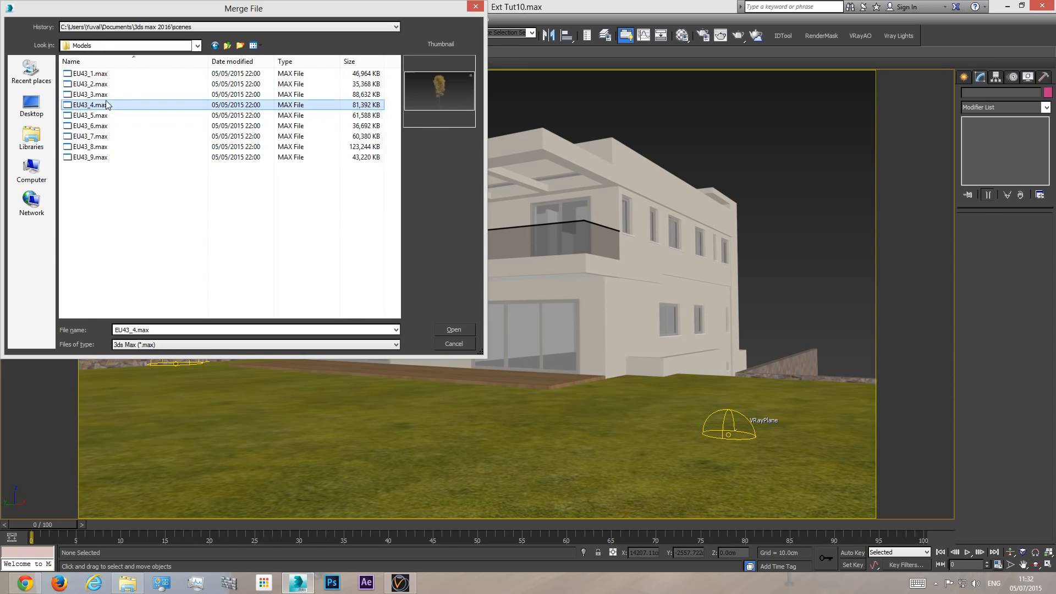
left_click(109, 76)
left_click(109, 157)
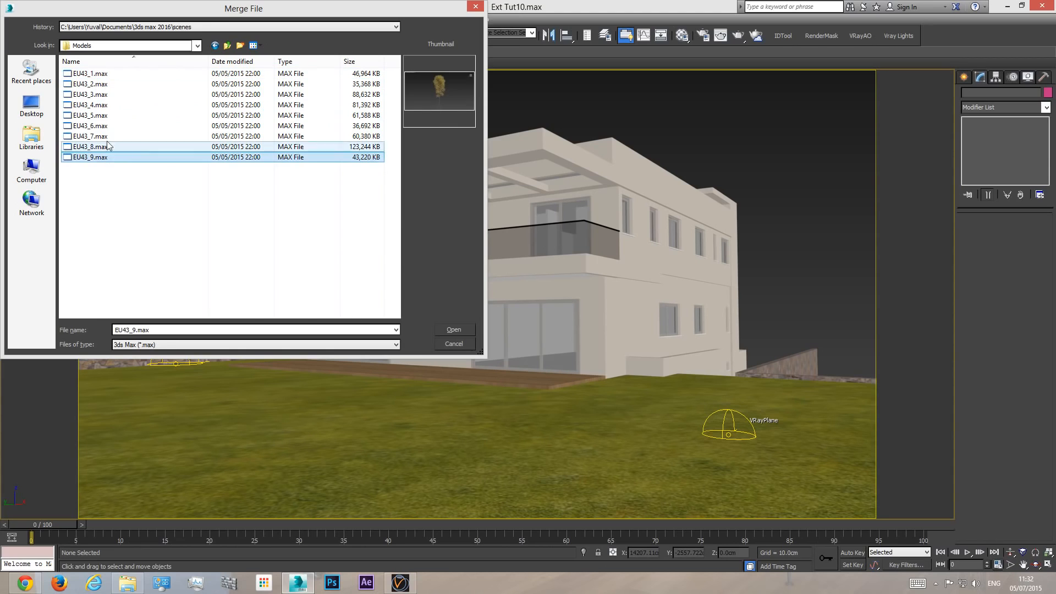
left_click(100, 116)
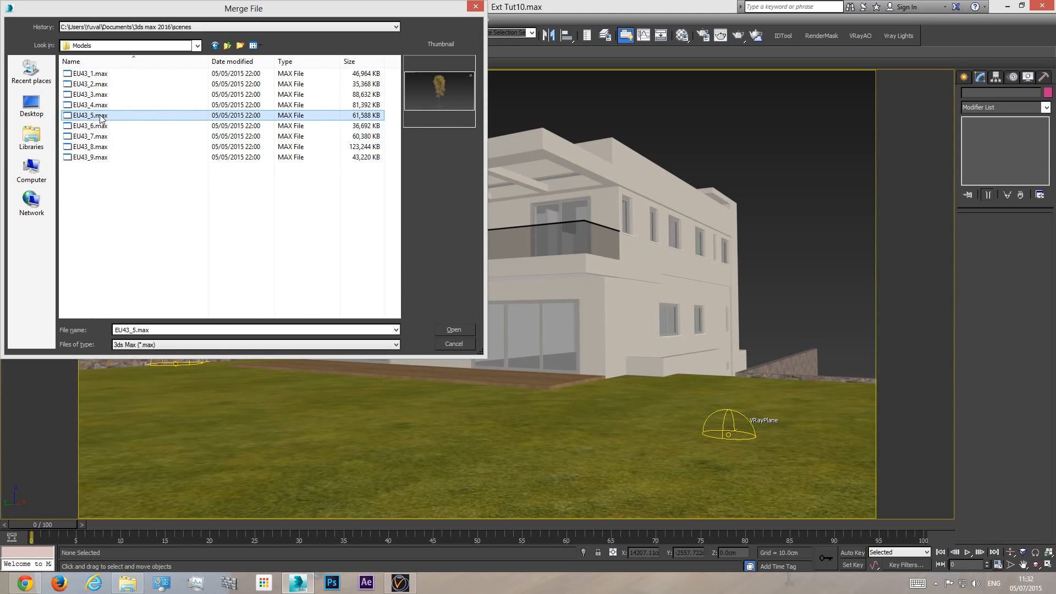
double_click(101, 116)
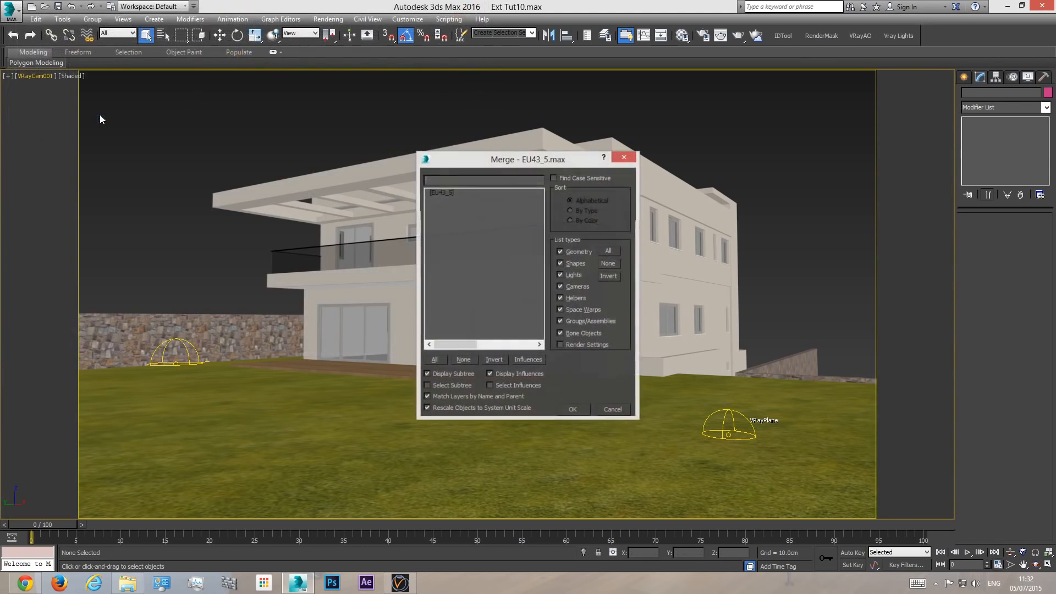
left_click(442, 193)
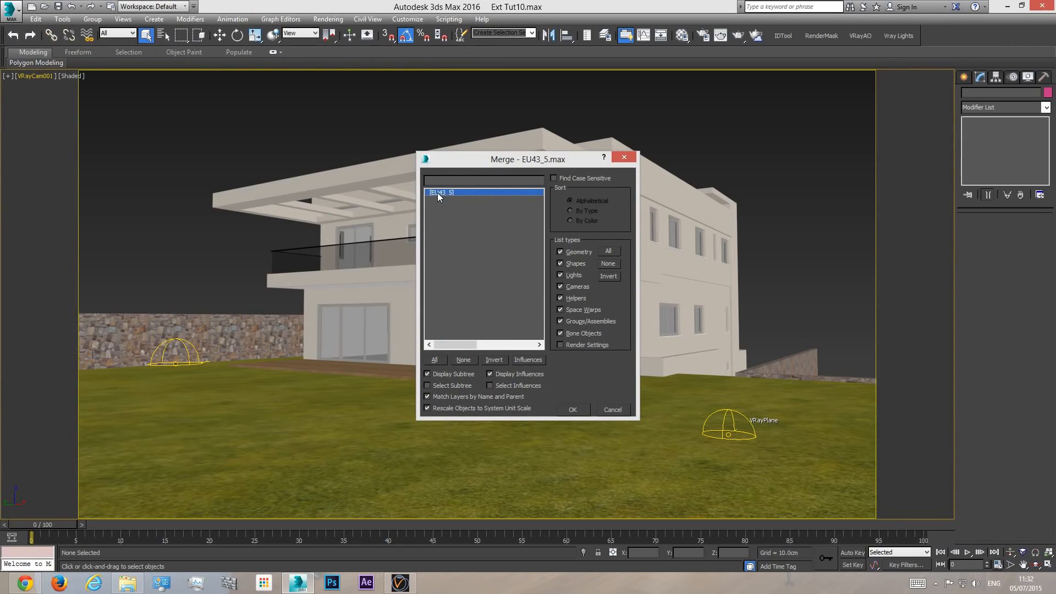
left_click(573, 410)
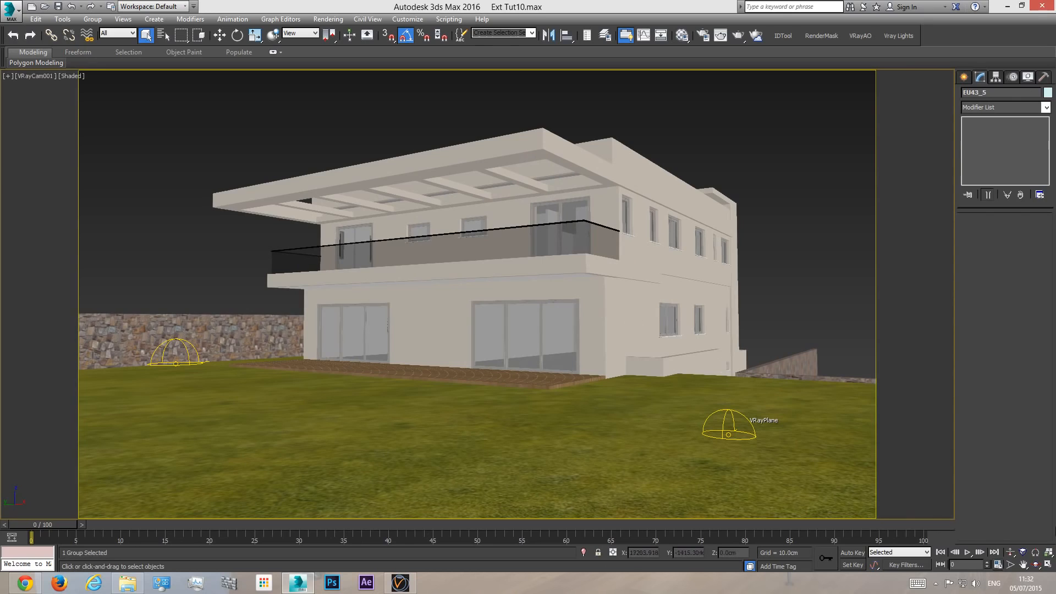
- Frame the merged EU43_5 chestnut tree in the perspective view and examine its foliage, trunk and roots
key("p")
left_click(1036, 565)
left_click_drag(481, 270, 449, 297)
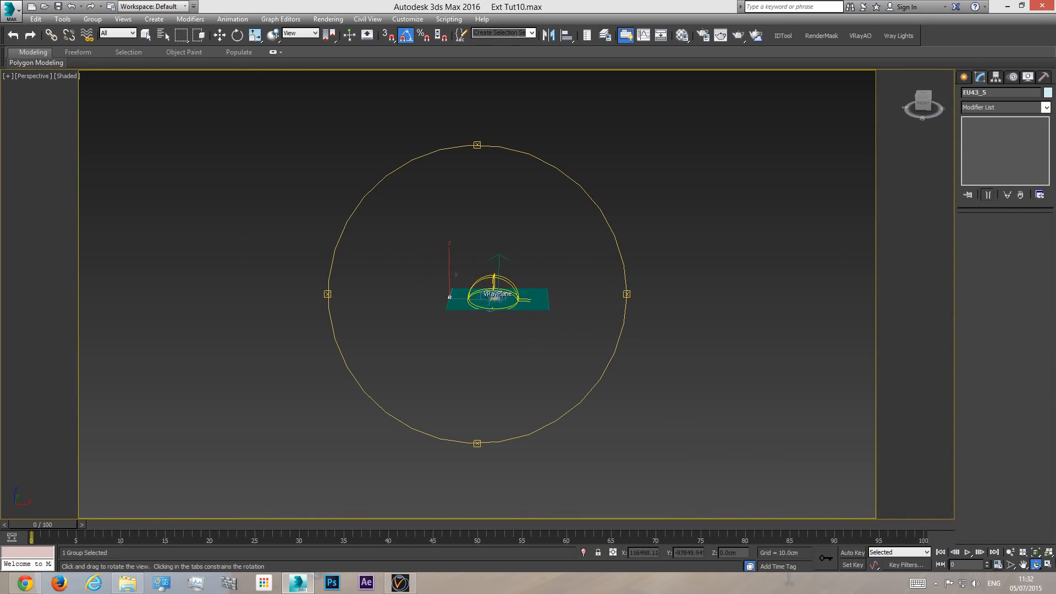
left_click(1037, 556)
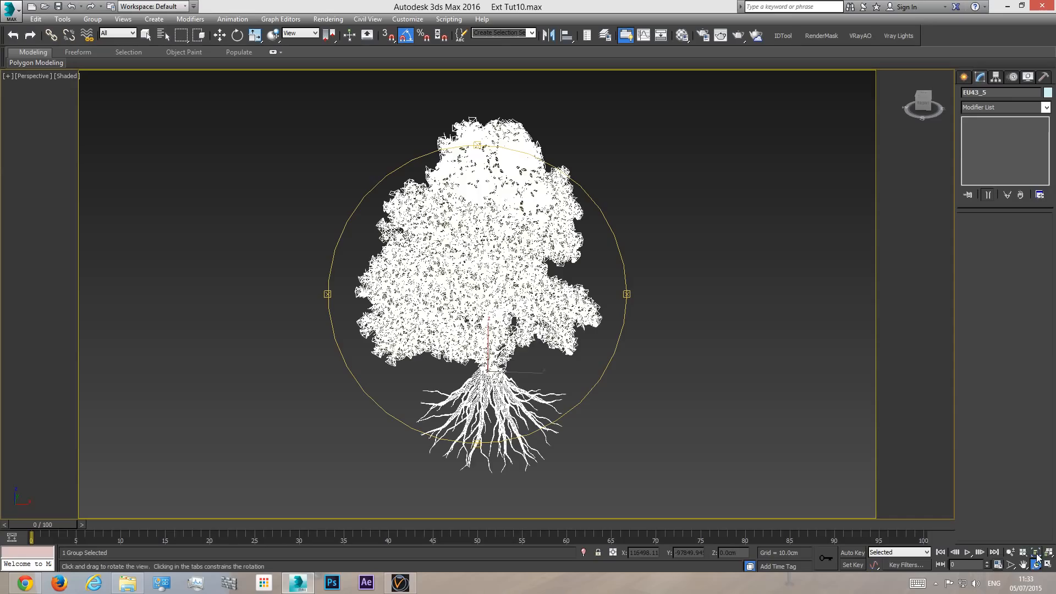
left_click_drag(503, 306, 477, 299)
right_click(706, 247)
left_click(638, 224)
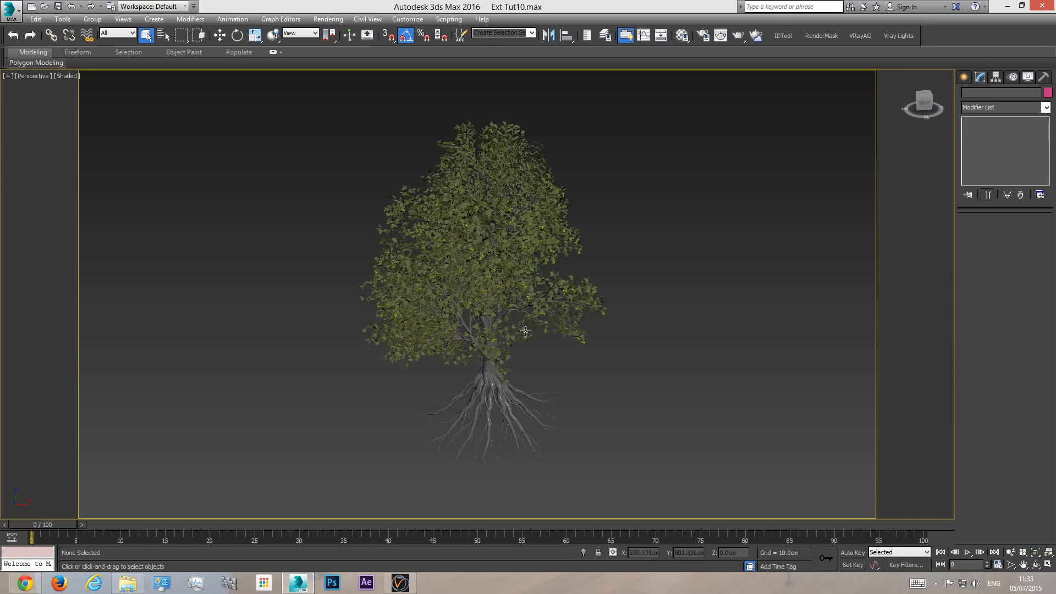
left_click(1010, 556)
left_click_drag(430, 260, 461, 269)
right_click(462, 269)
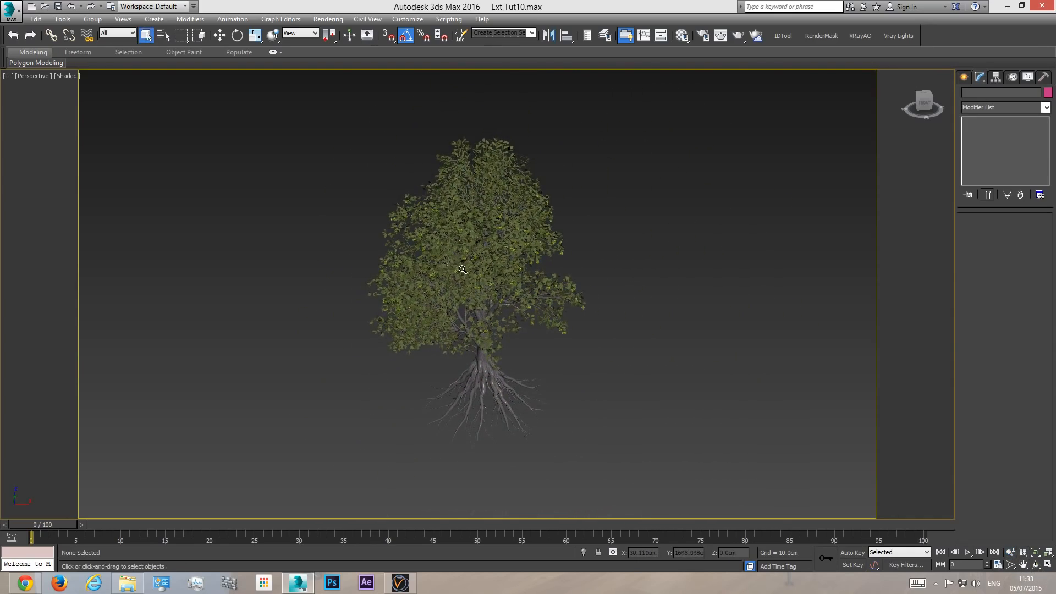
- Move the EU43_5 tree in the top view to just outside the plot, at about X 16141 and Y 2509 cm
left_click(488, 237)
key("t")
middle_click_drag(449, 303, 455, 344)
scroll(454, 344, "down", 11)
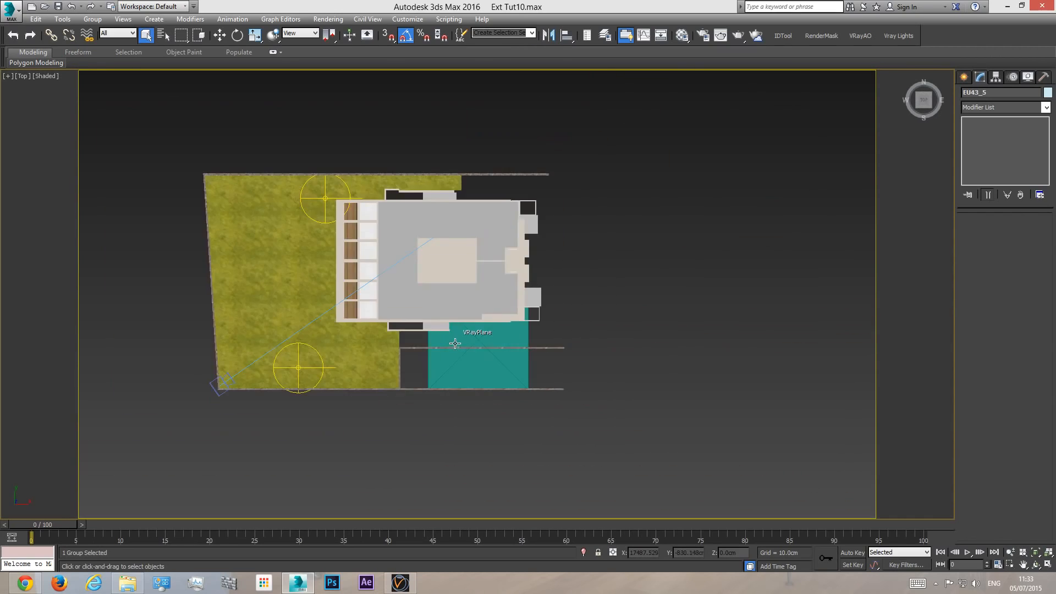
key("w")
left_click_drag(201, 307, 439, 272)
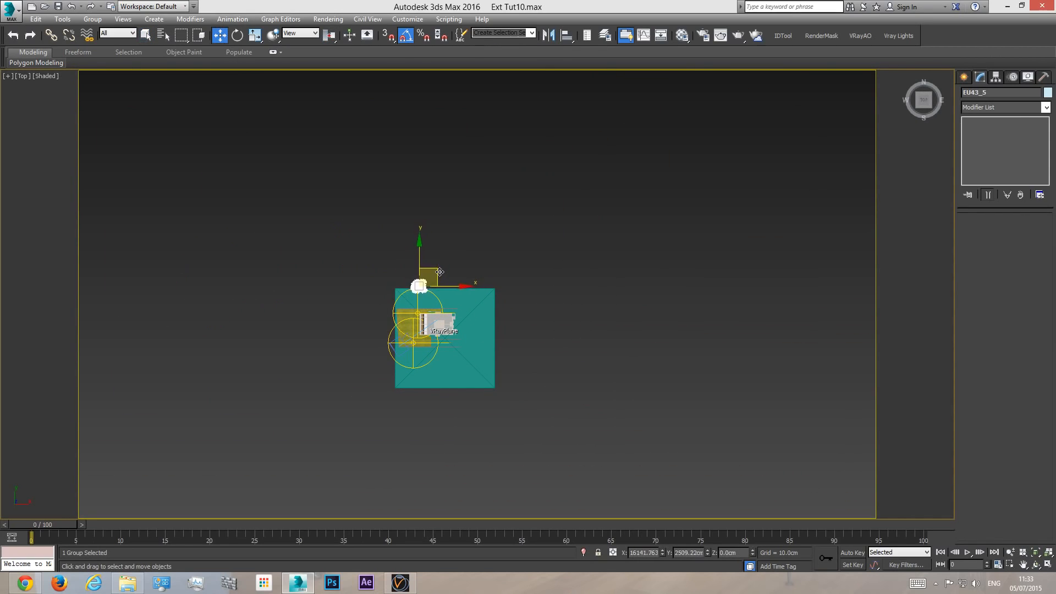
- Check the tree's placement relative to the house in the perspective view and through VRayCam001
key("p")
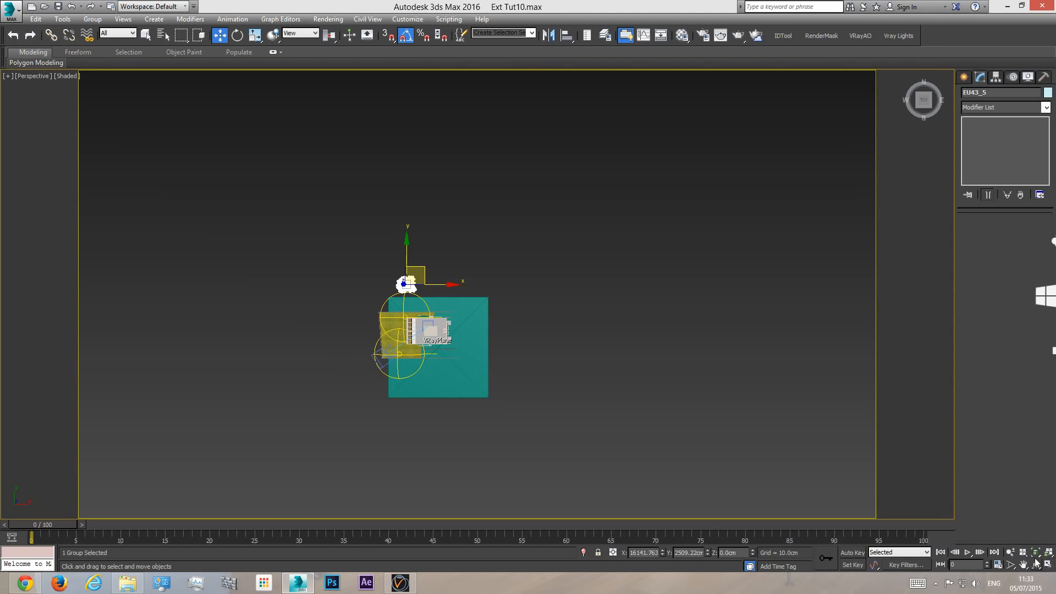
key("ctrl+r")
left_click_drag(396, 308, 440, 245)
scroll(417, 326, "up", 2)
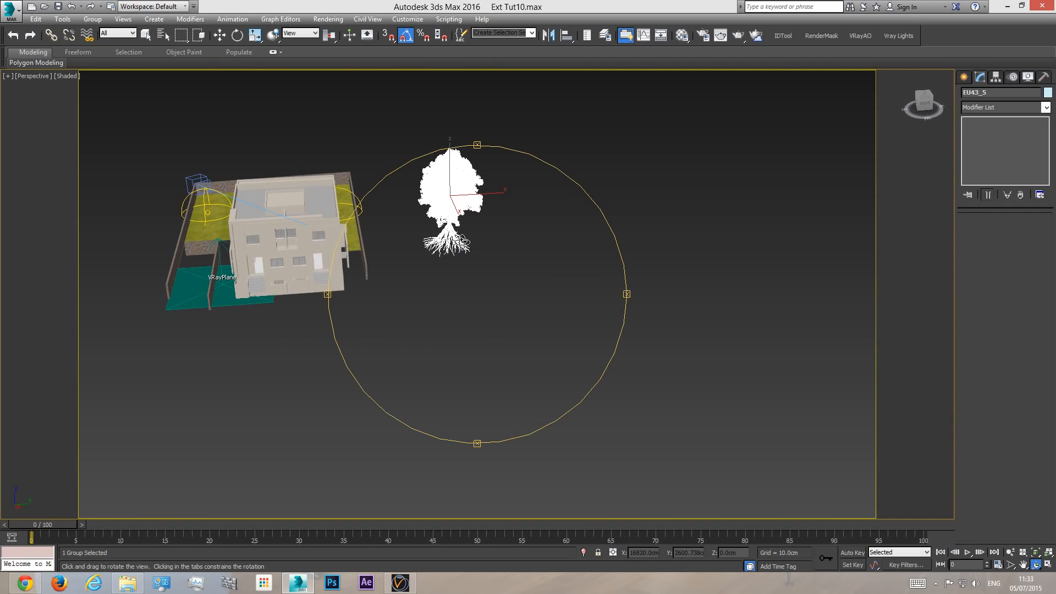
key("c")
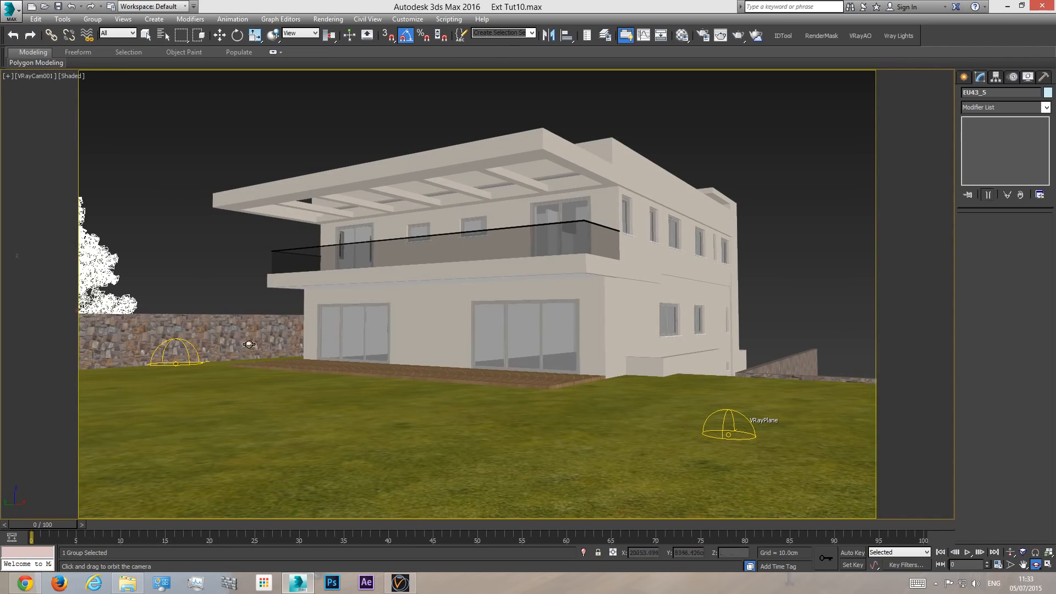
key("w")
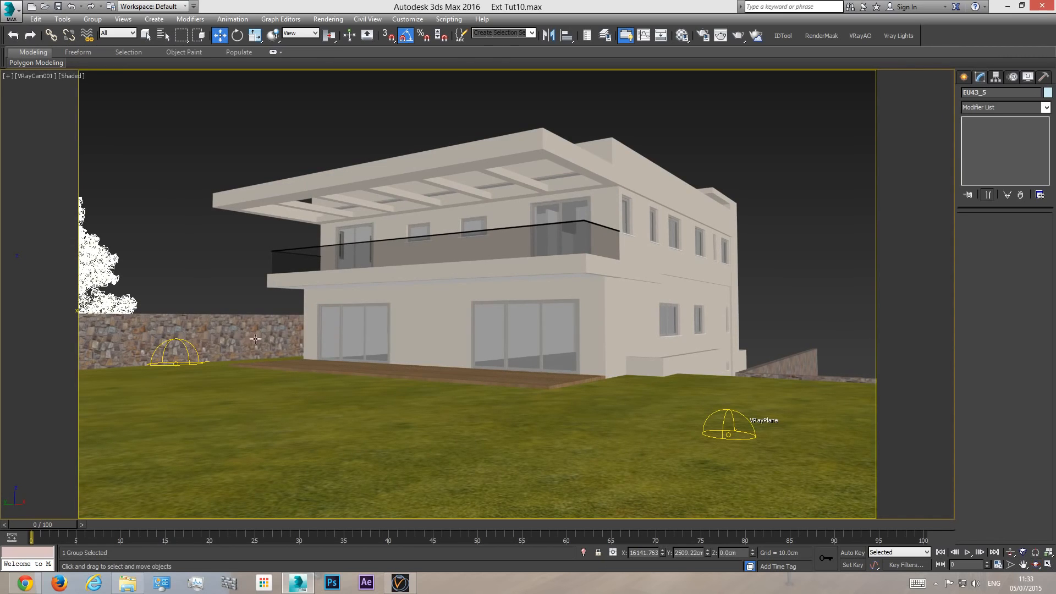
left_click(92, 268)
- Reposition the EU43_5 tree behind the stone wall beside the house, at about X 16842 and Z 330 cm, fitting the VRayCam001 view
key("p")
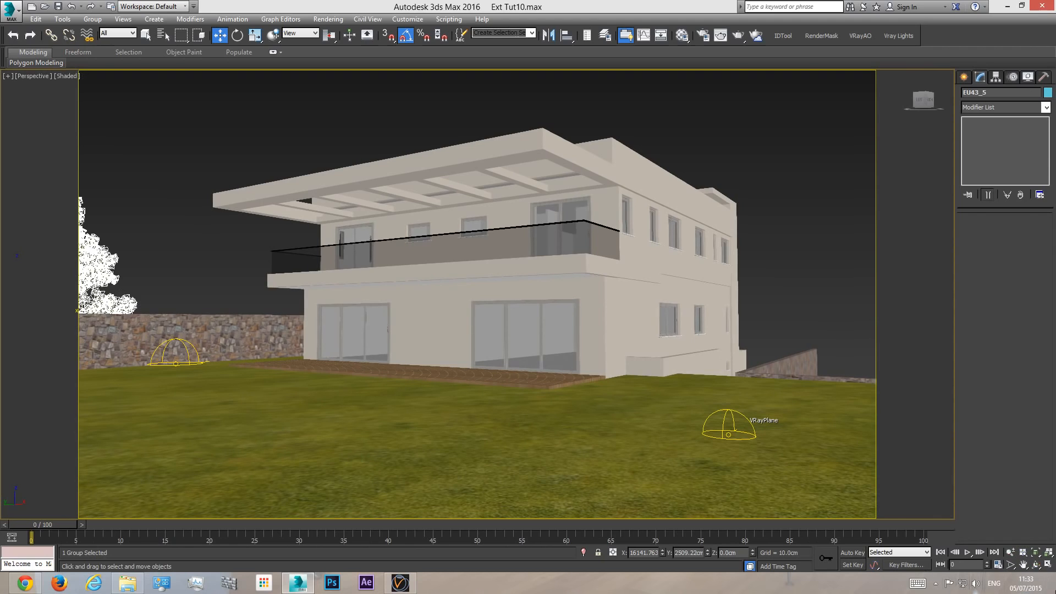
middle_click_drag(473, 307, 500, 314, "alt")
scroll(499, 314, "down", 3)
left_click_drag(499, 314, 407, 330)
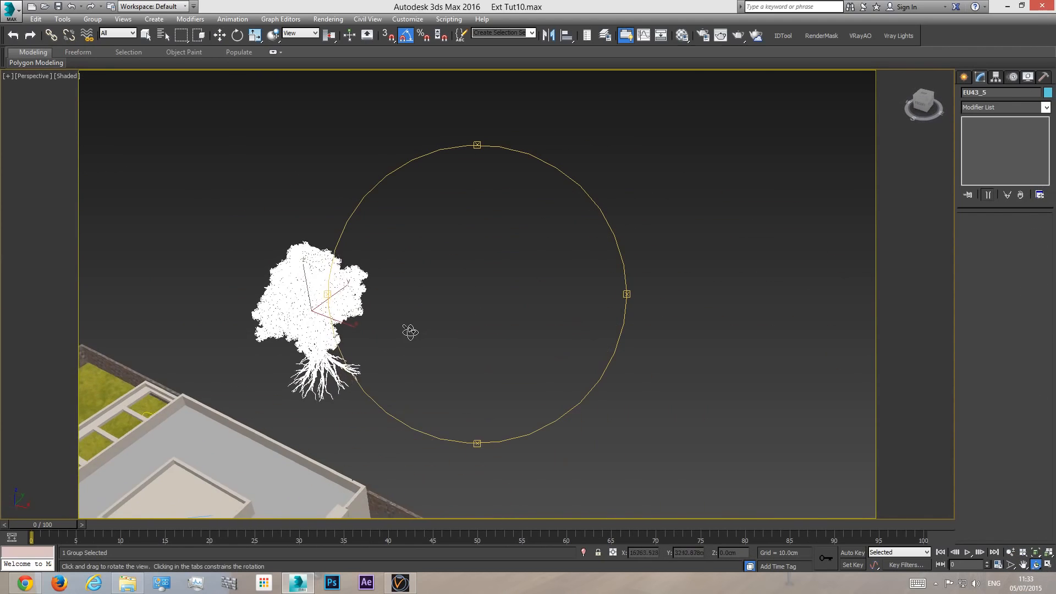
middle_click_drag(408, 330, 448, 282)
scroll(448, 282, "down", 3)
mouse_move(431, 274)
left_mouse_down()
mouse_move(444, 275)
mouse_move(416, 288)
left_mouse_up()
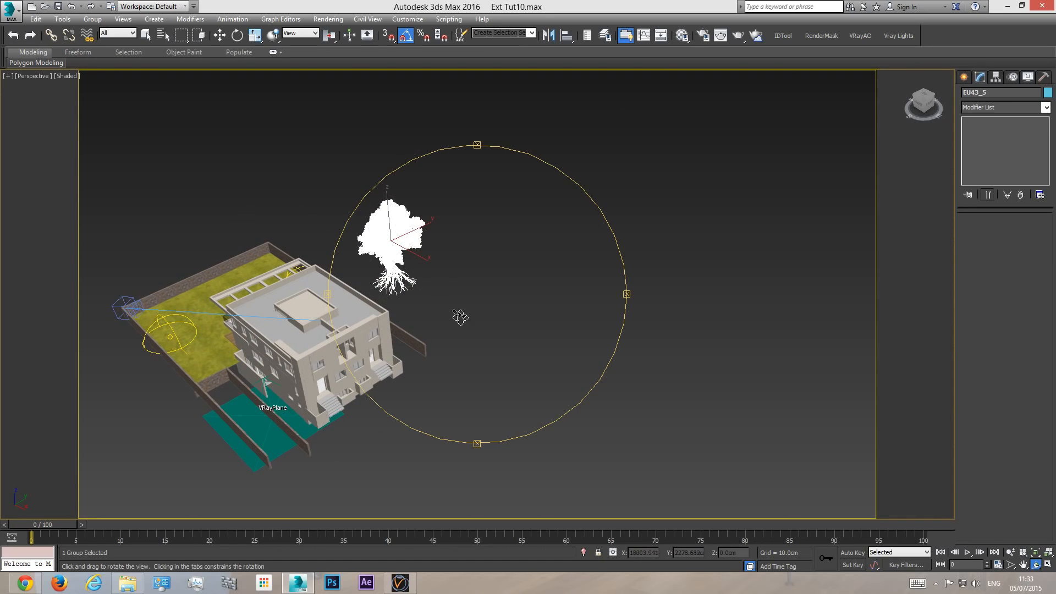
left_click_drag(422, 313, 529, 315)
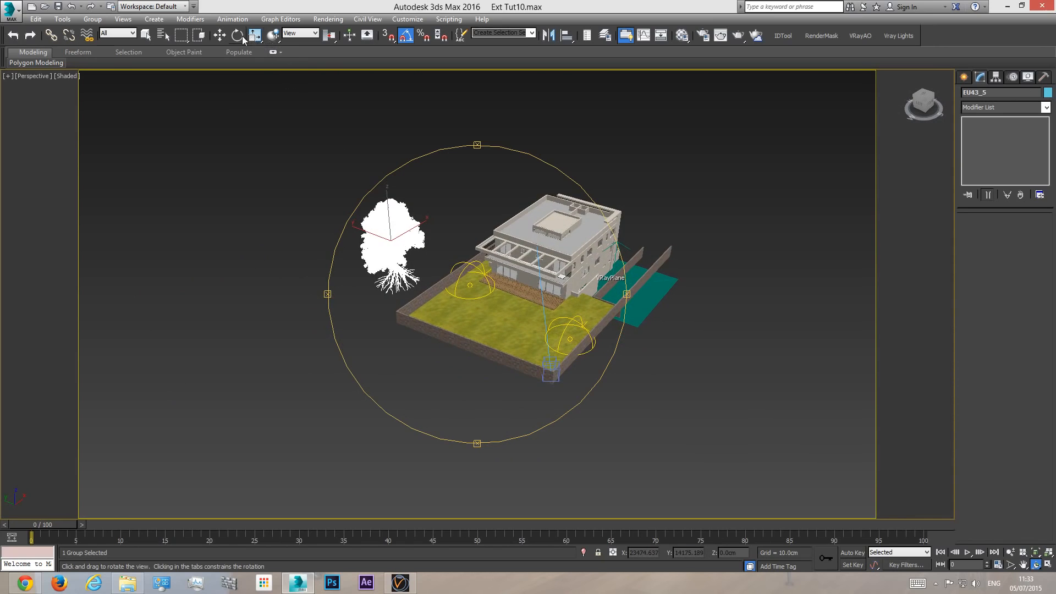
left_click(225, 41)
left_click_drag(418, 231, 433, 223)
key("c")
left_click_drag(109, 276, 111, 230)
left_click_drag(146, 261, 193, 264)
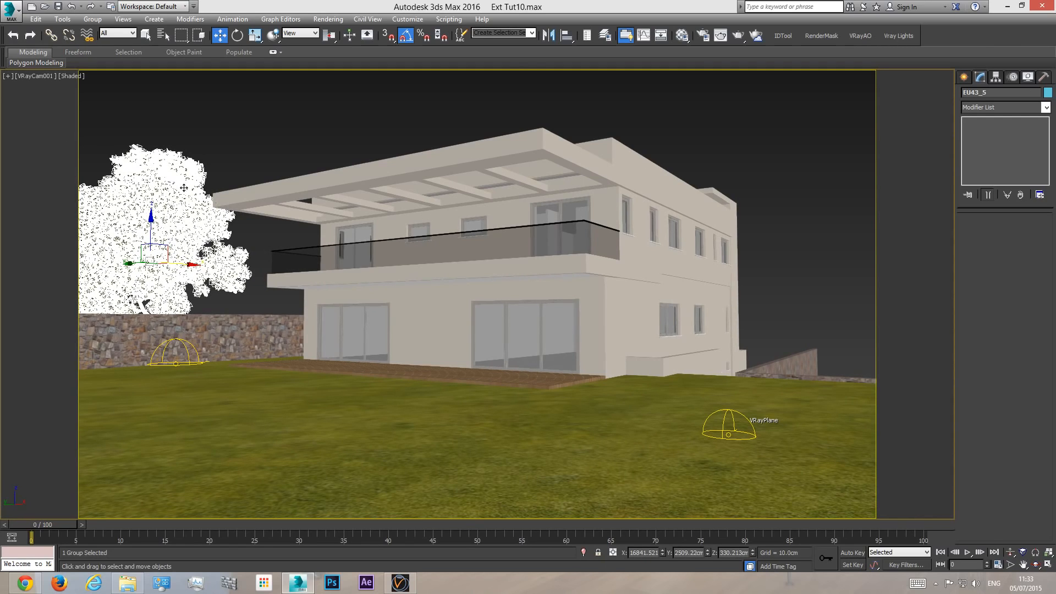
left_click(244, 157)
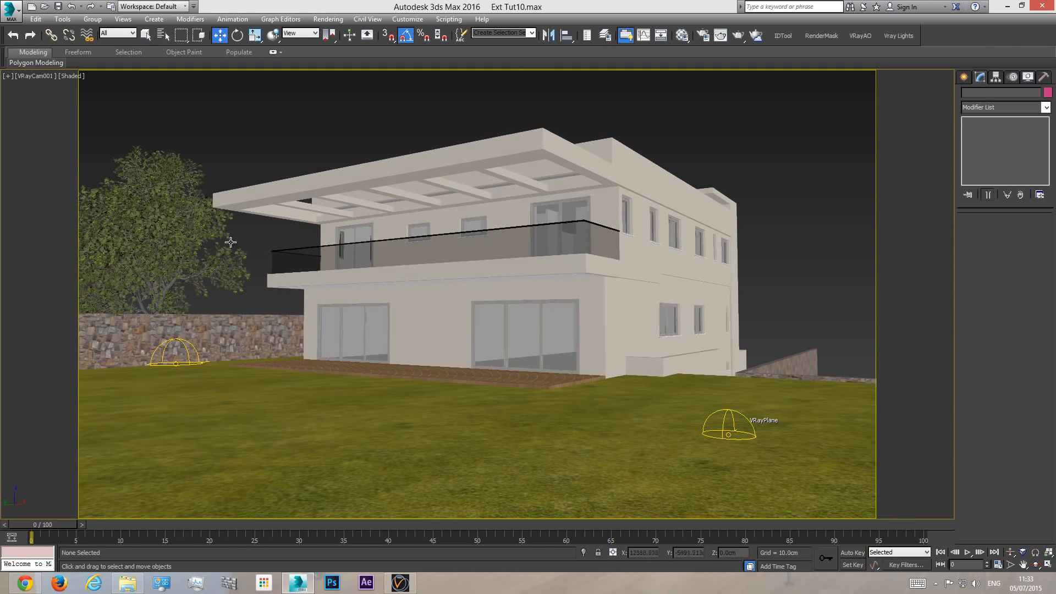
- Examine the chestnut tree's dense leaf, trunk and root mesh up close in the perspective view
left_click(152, 230)
key("p")
left_click(1036, 564)
left_click_drag(513, 273, 596, 310)
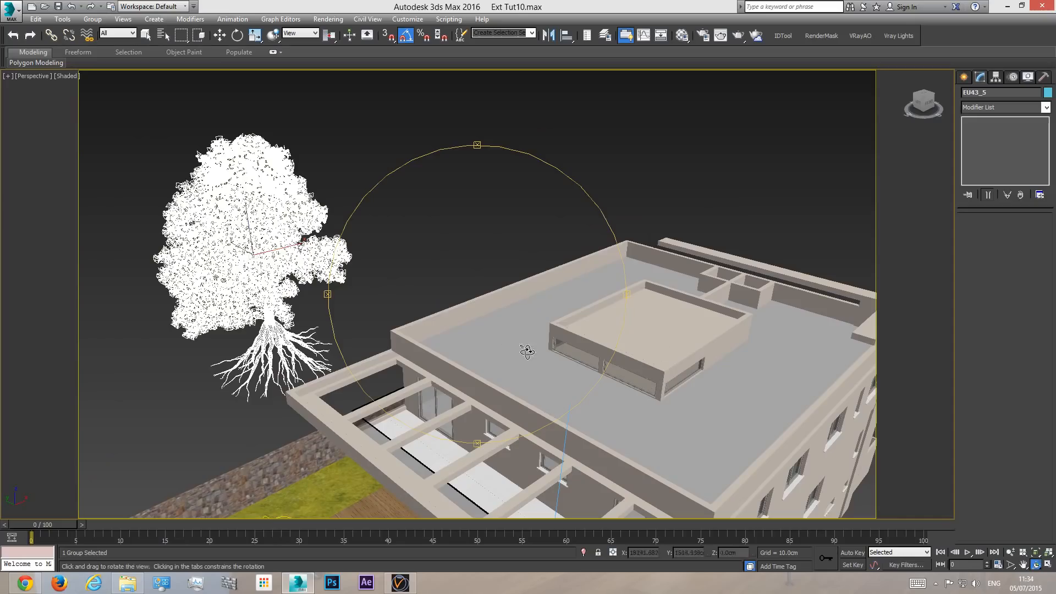
key("w")
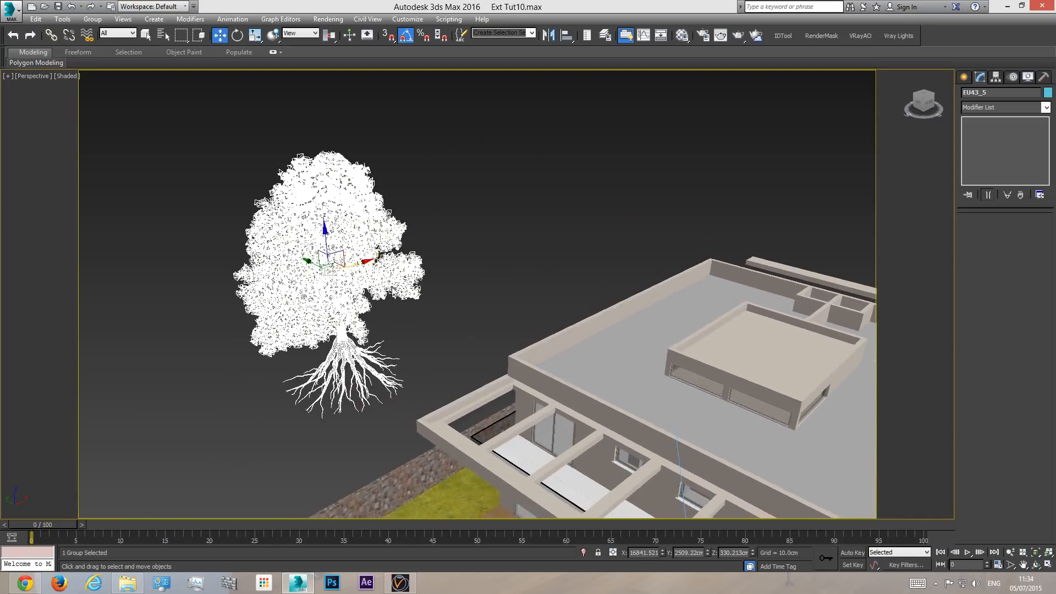
scroll(350, 272, "up", 10)
scroll(350, 272, "up", 1)
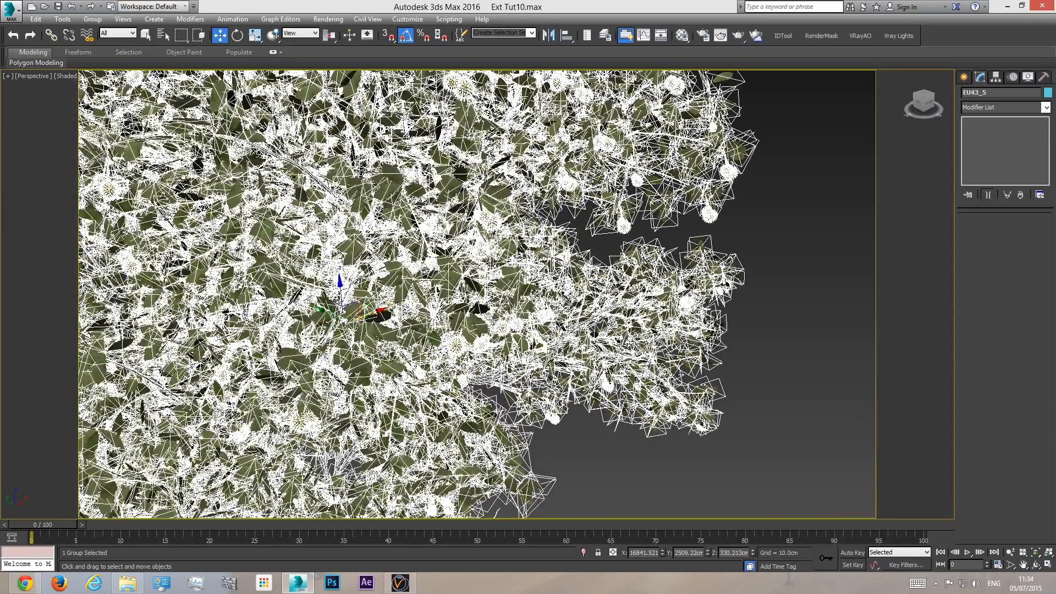
middle_click_drag(380, 342, 378, 325, "alt")
scroll(376, 194, "down", 3)
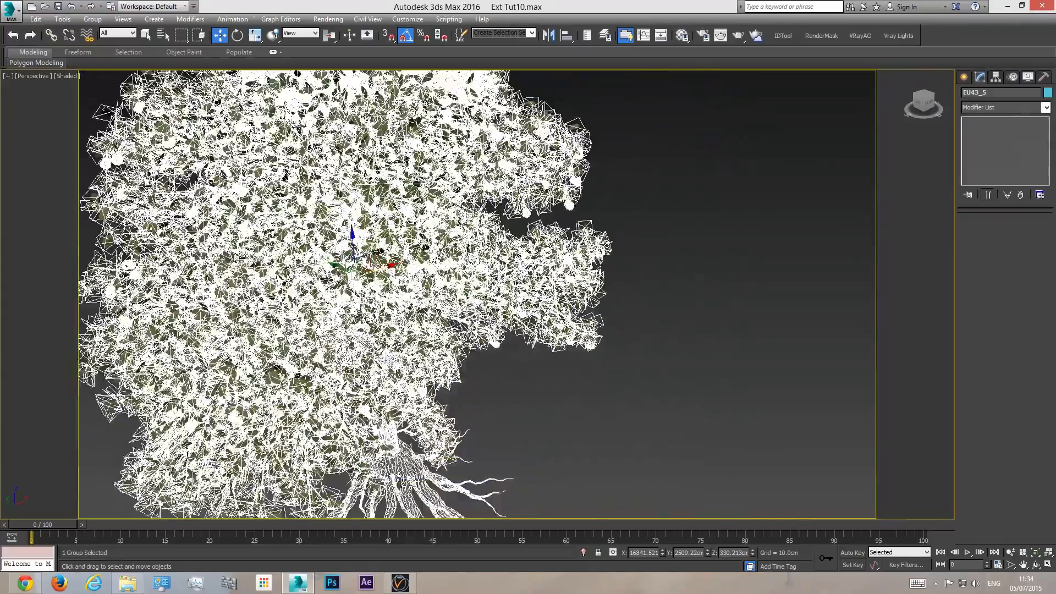
middle_click_drag(394, 257, 374, 187)
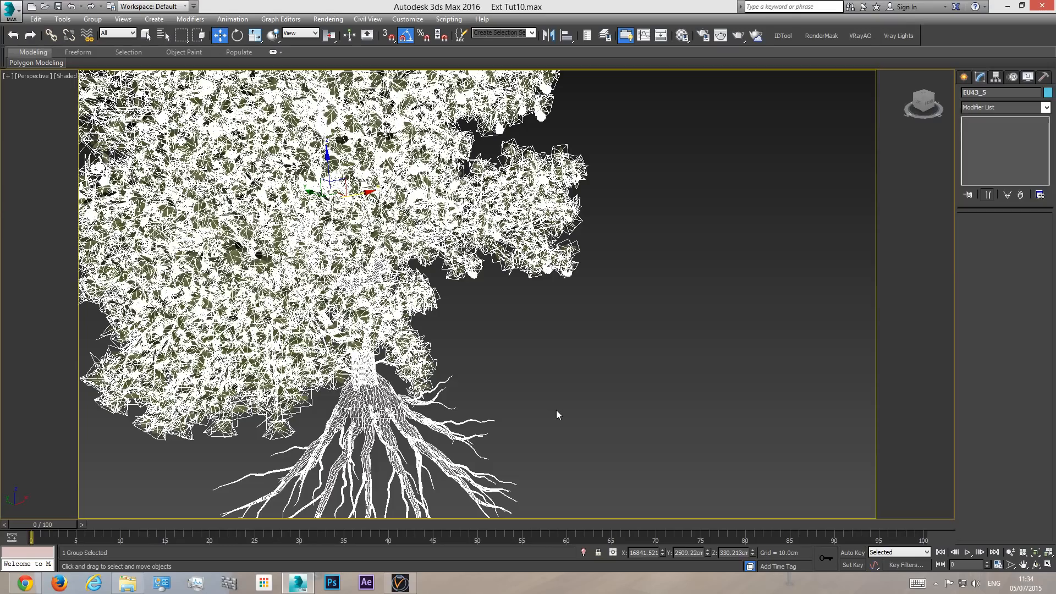
scroll(554, 376, "down", 5)
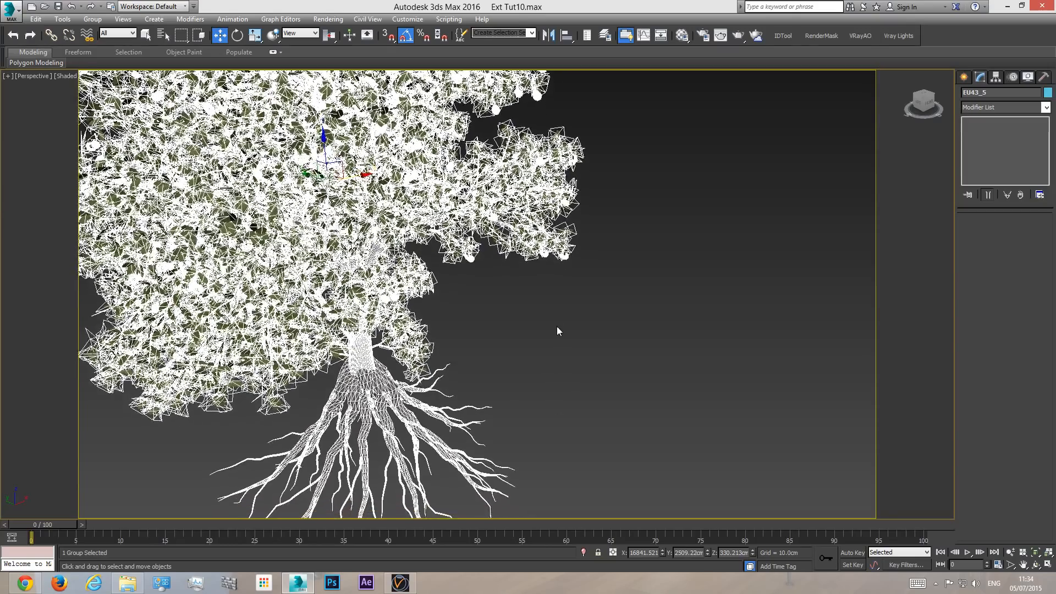
- Return to the VRayCam001 view and display the polygon and vertex statistics in the viewport
key("c")
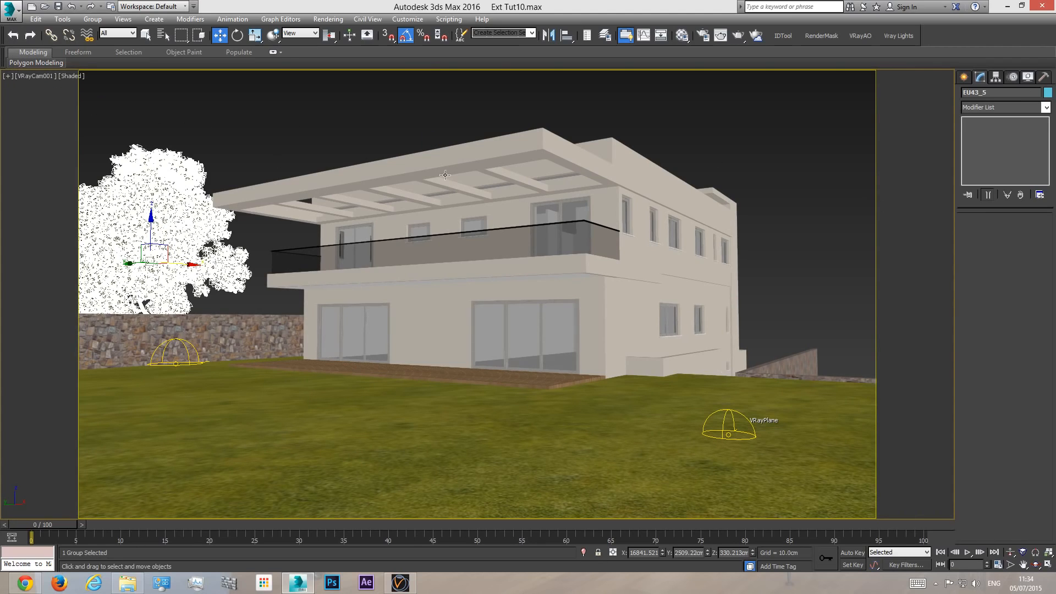
left_click(8, 80)
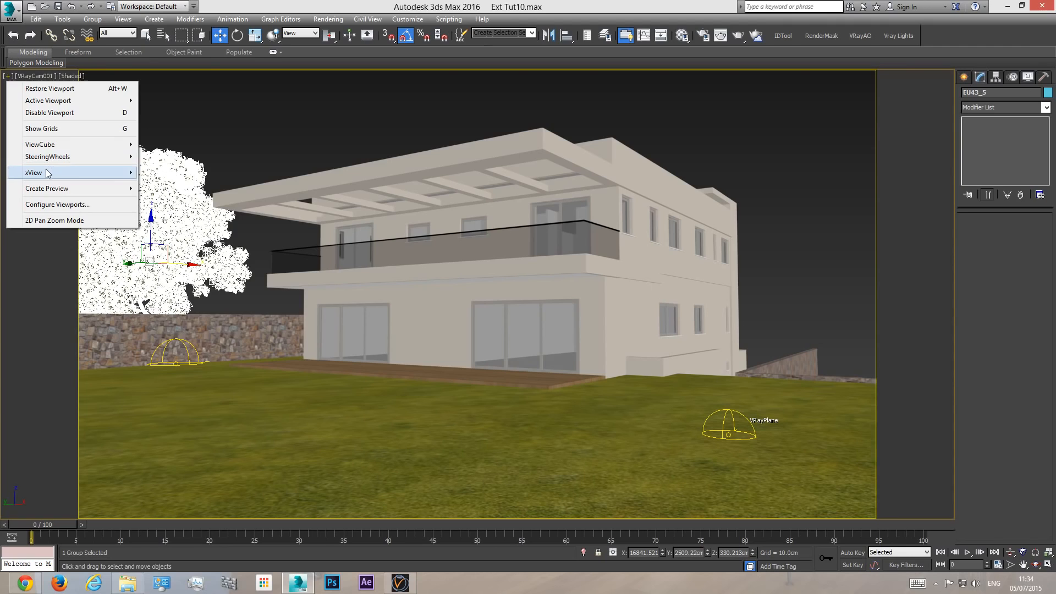
mouse_move(42, 174)
left_click(181, 174)
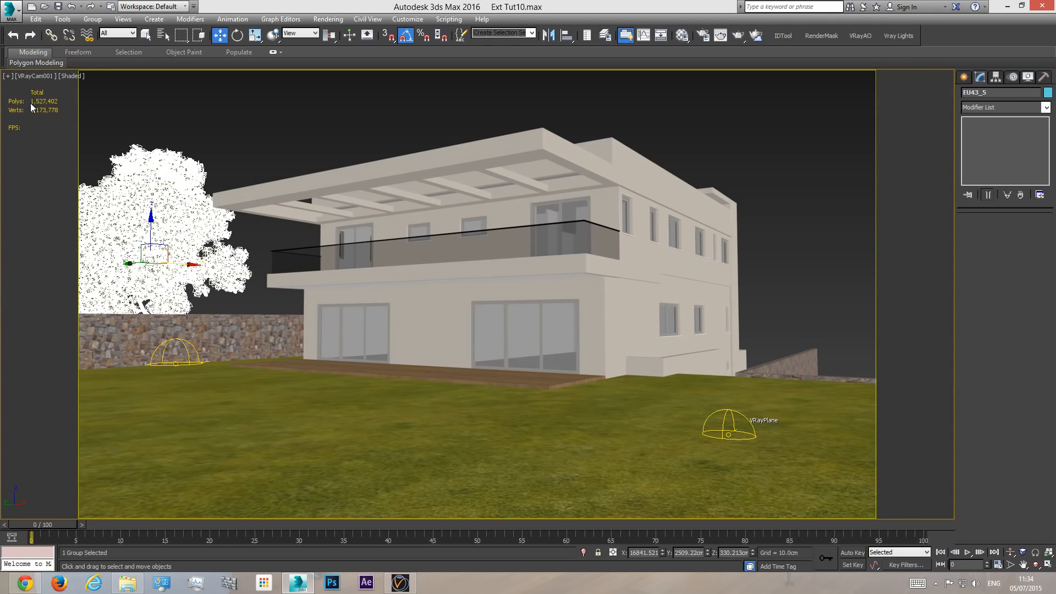
- Delete the EU43_5 tree to compare the scene's polygon count, and undo the deletion
left_click(183, 119)
left_click(166, 181)
key("Delete")
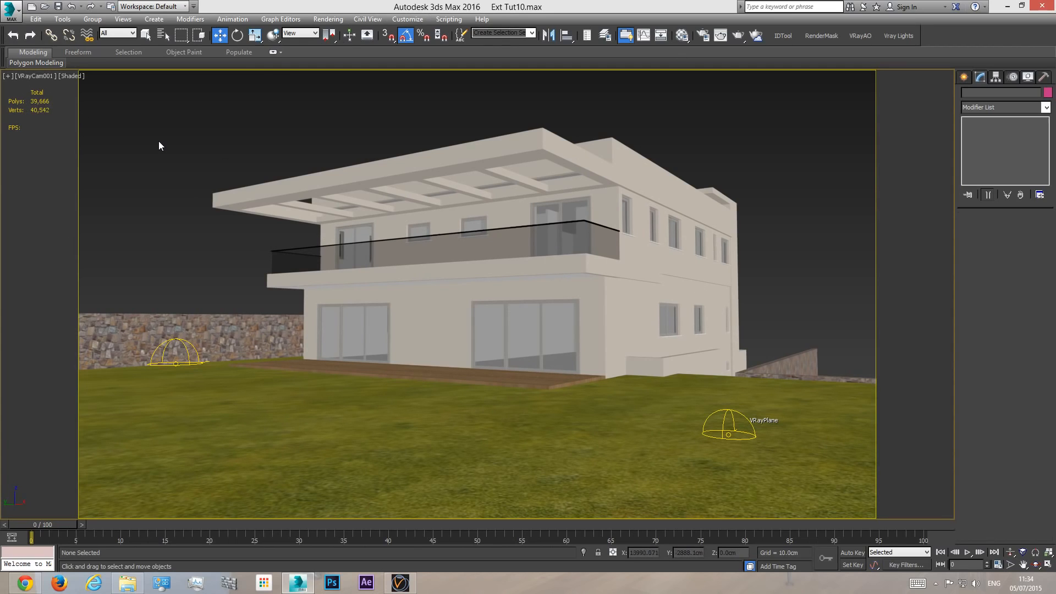
key("ctrl+z")
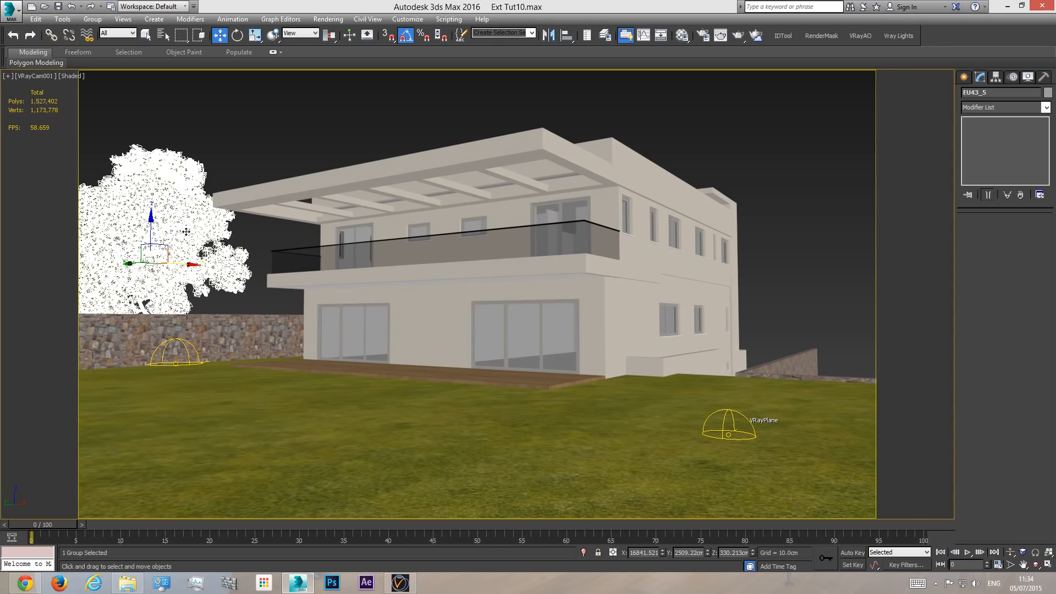
- Examine the EU43_5 tree and the house from above in the perspective view and return to the VRayCam001 view
left_click(186, 222)
key("p")
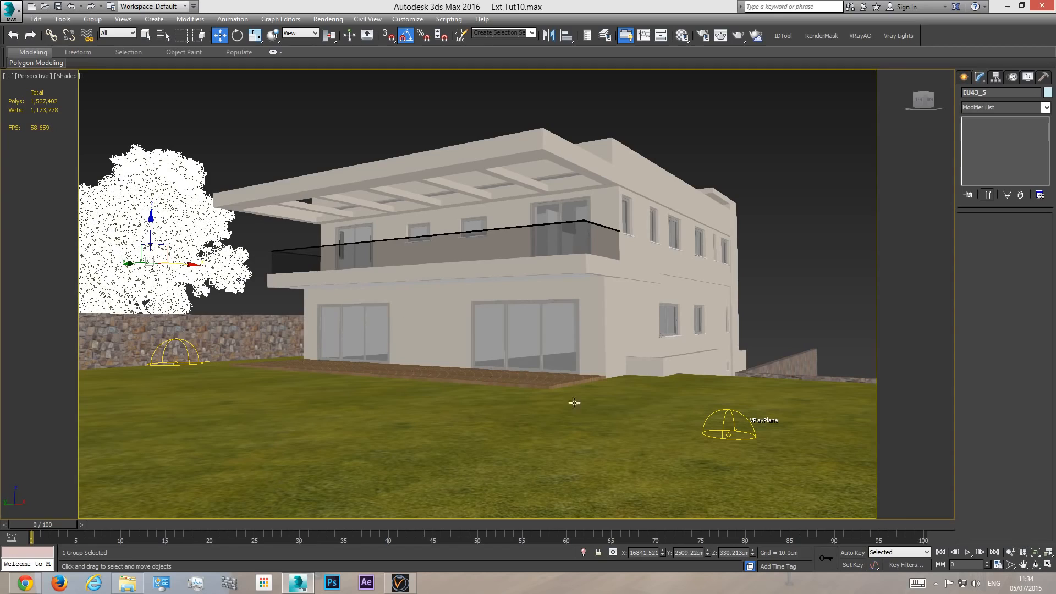
left_click(1035, 564)
left_click_drag(479, 297, 465, 332)
scroll(341, 253, "up", 5)
key("w")
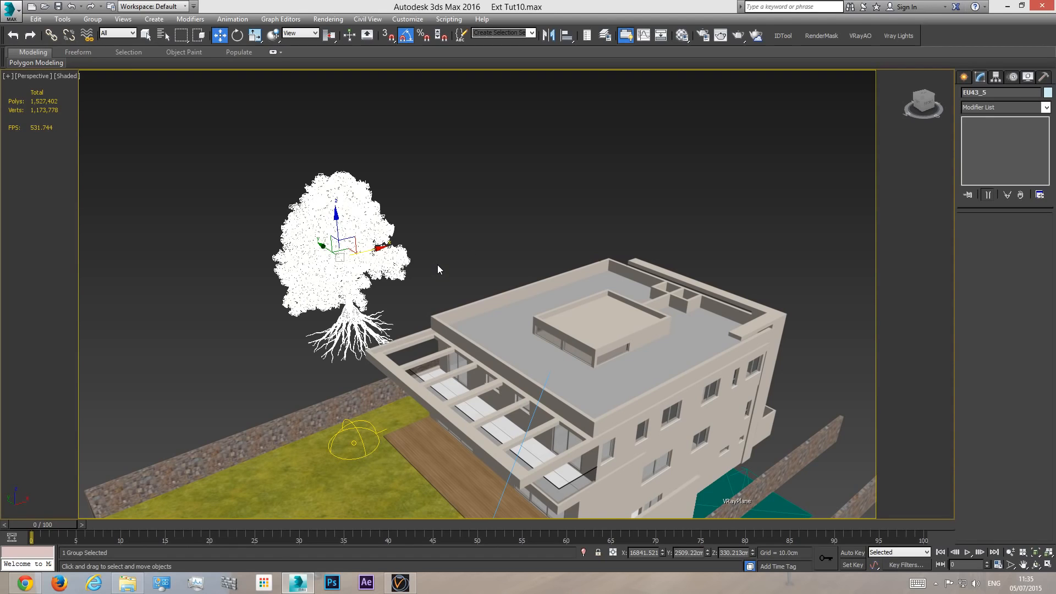
key("c")
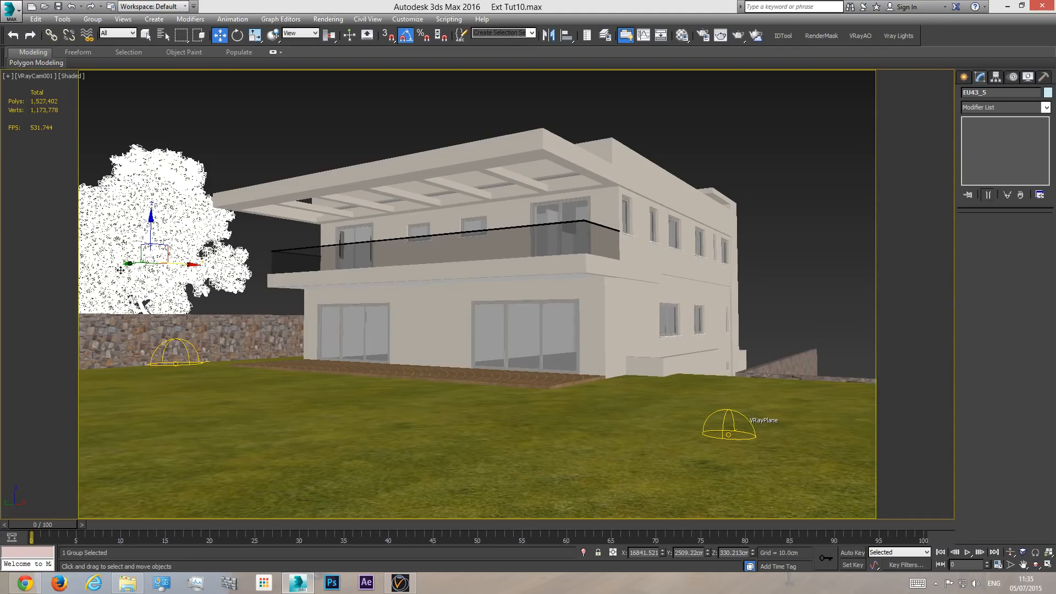
- Hide every object except the selected EU43_5 tree and show it in the perspective view
key("p")
left_click(1036, 565)
left_click_drag(479, 248, 552, 353)
scroll(309, 312, "up", 3)
left_click_drag(379, 349, 432, 349)
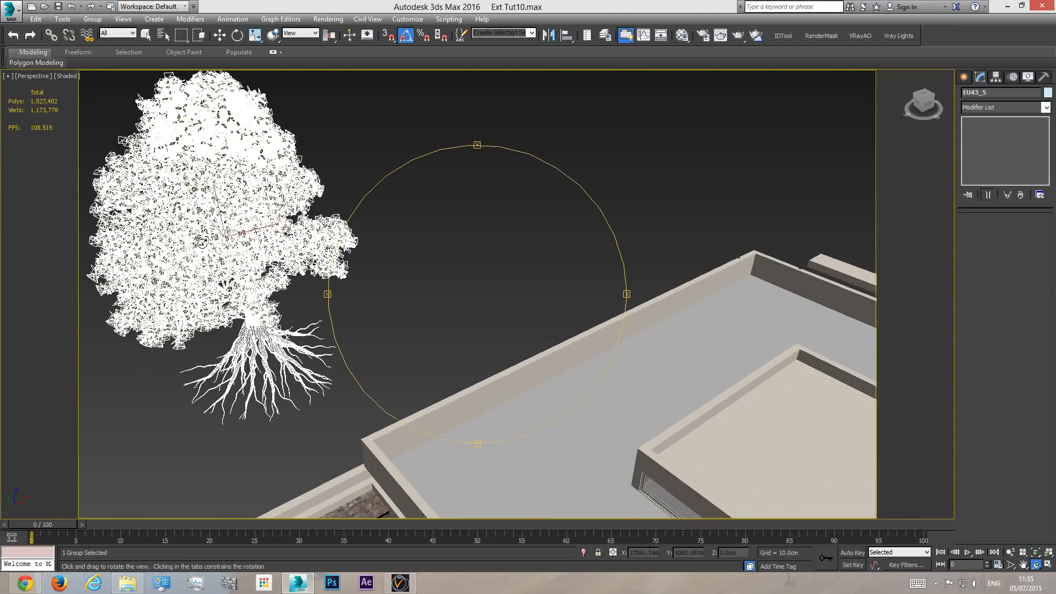
right_click(239, 204)
right_click(235, 203)
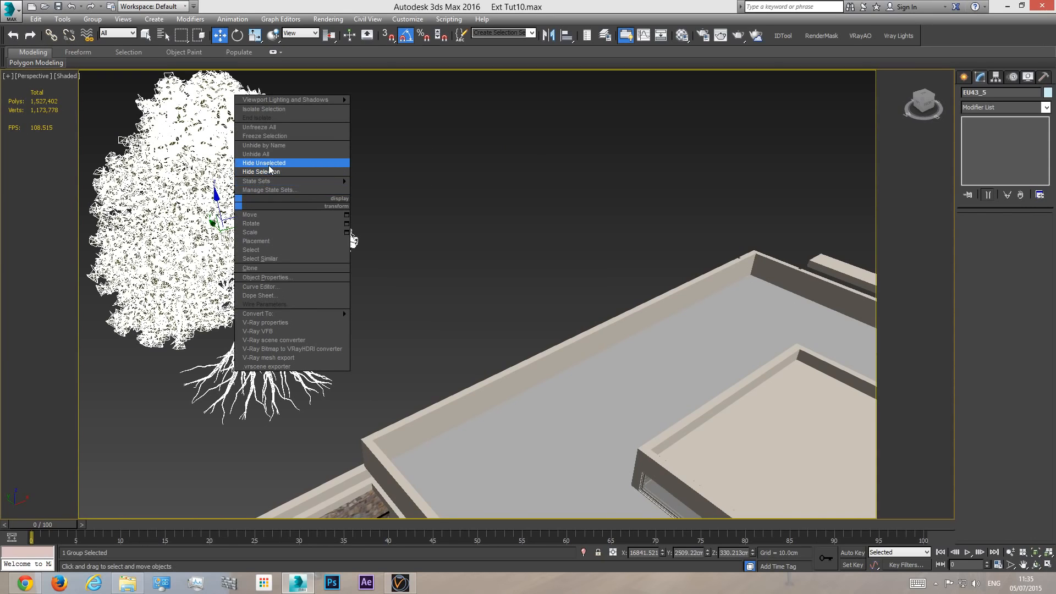
left_click(330, 163)
scroll(401, 323, "down", 3)
scroll(363, 306, "up", 4)
- Ungroup the EU43_5 tree and pick its trunk and leaf meshes individually to inspect its parts
left_click(93, 19)
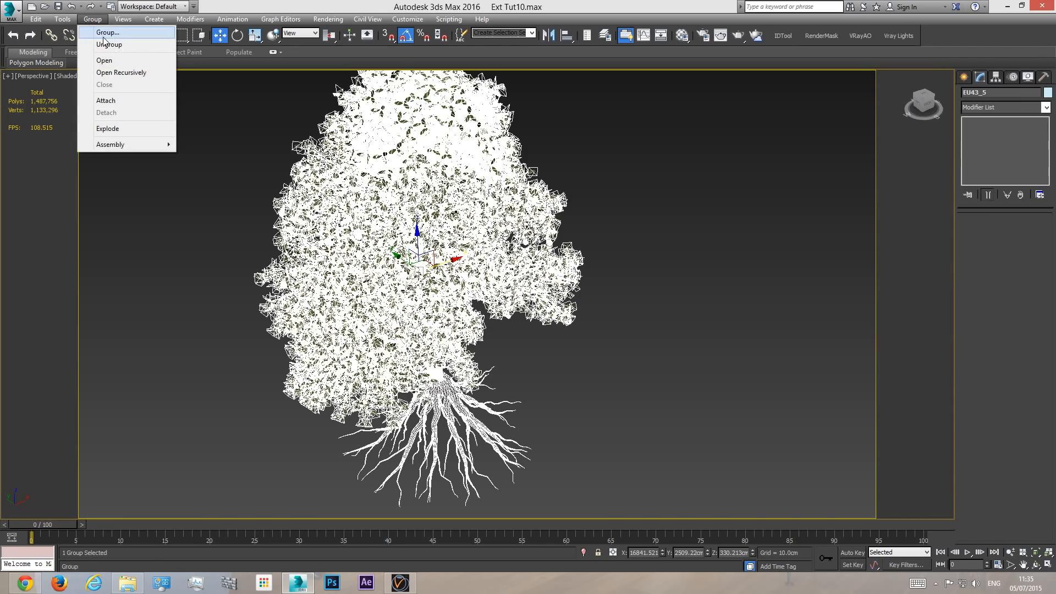
left_click(112, 46)
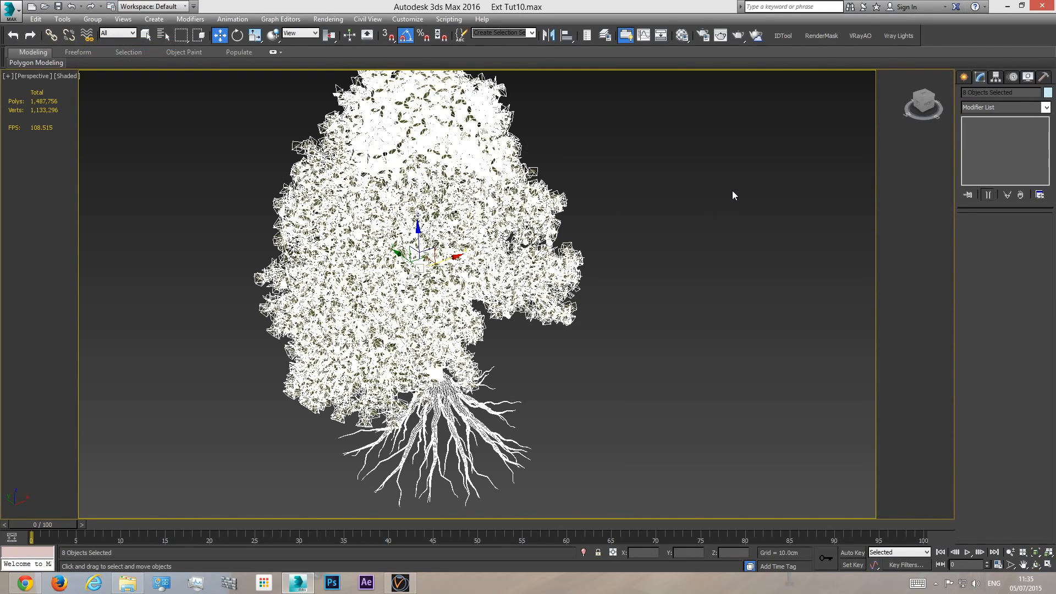
left_click(671, 270)
left_click(442, 407)
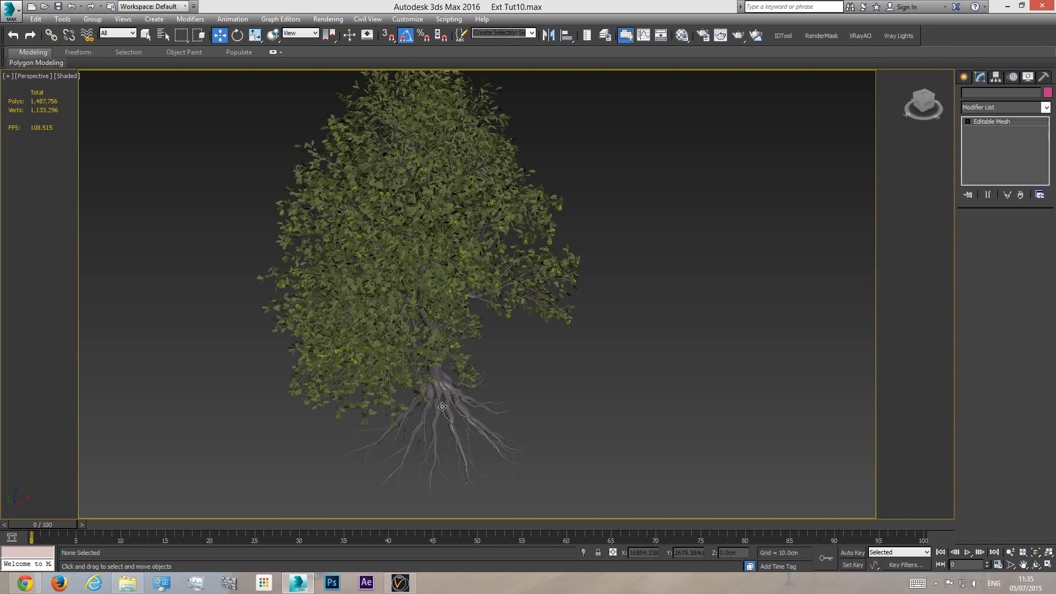
left_click(437, 373)
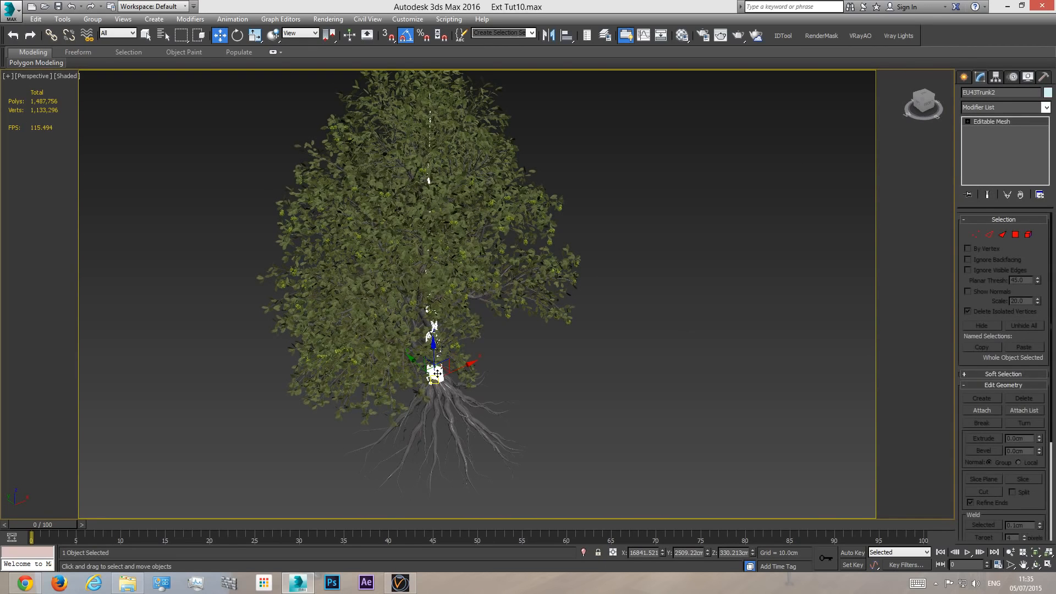
left_click(467, 202)
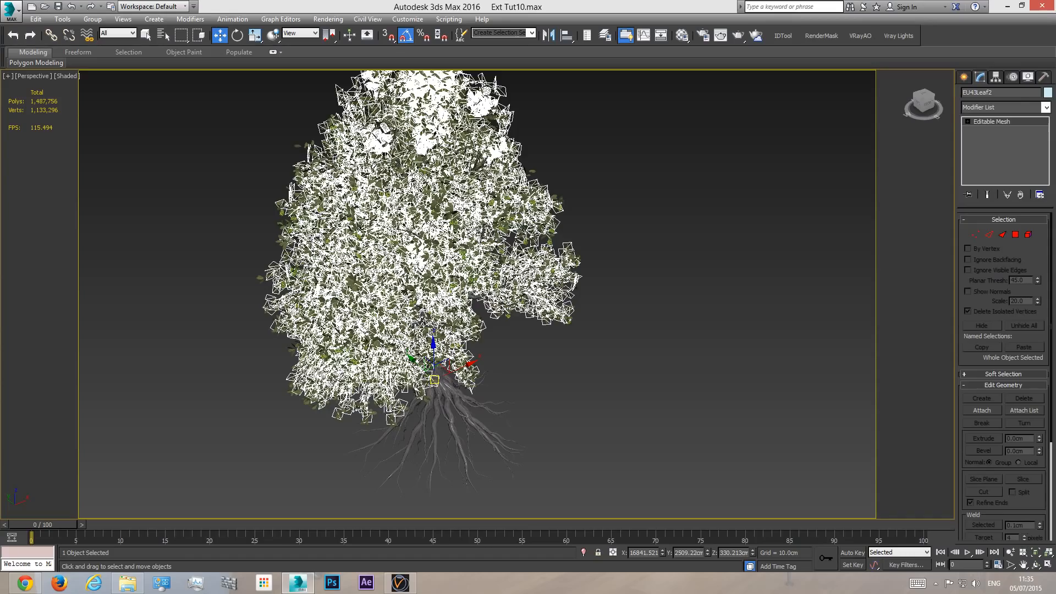
- Delete the tree's spiky fruit mesh, EU43Fruit3, to reduce the polygon count
left_click(462, 257)
scroll(463, 255, "up", 8)
scroll(465, 254, "up", 10)
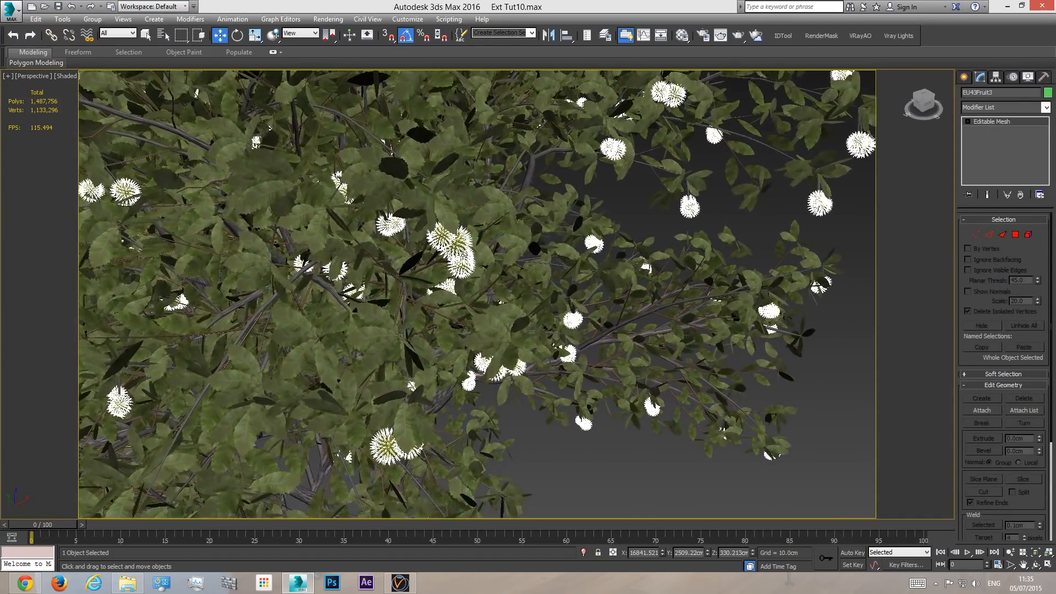
scroll(465, 254, "up", 4)
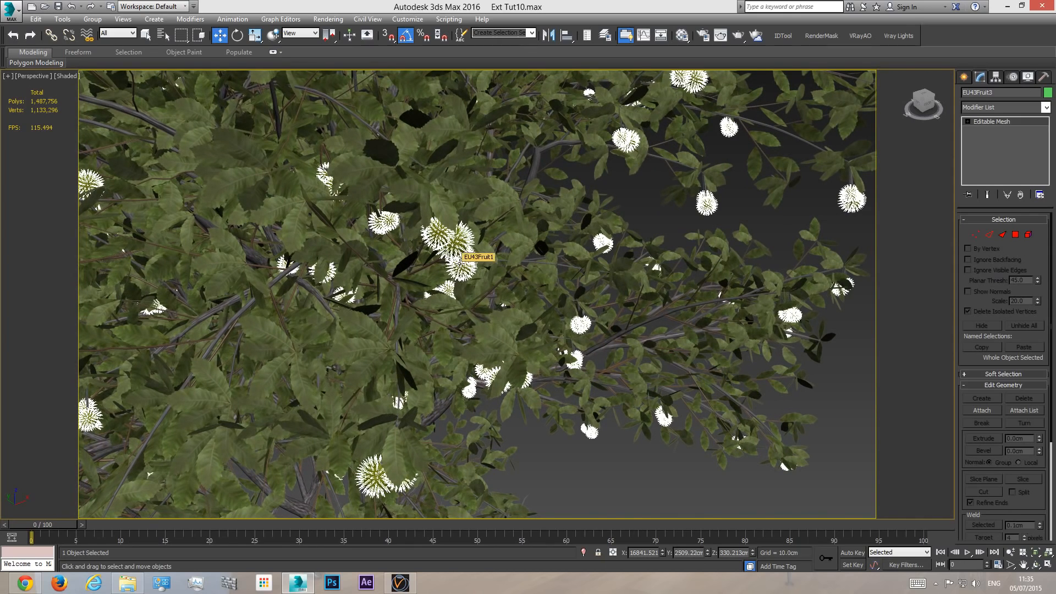
key("Delete")
- Delete the tree's remaining round fruit mesh, EU43Fruit1
left_click(455, 240)
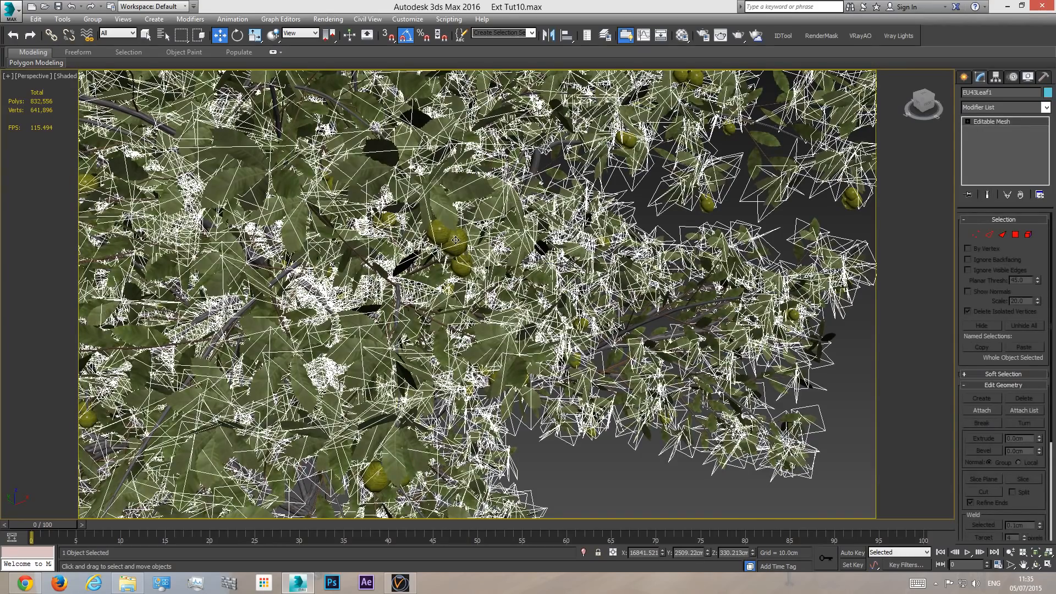
key("F3")
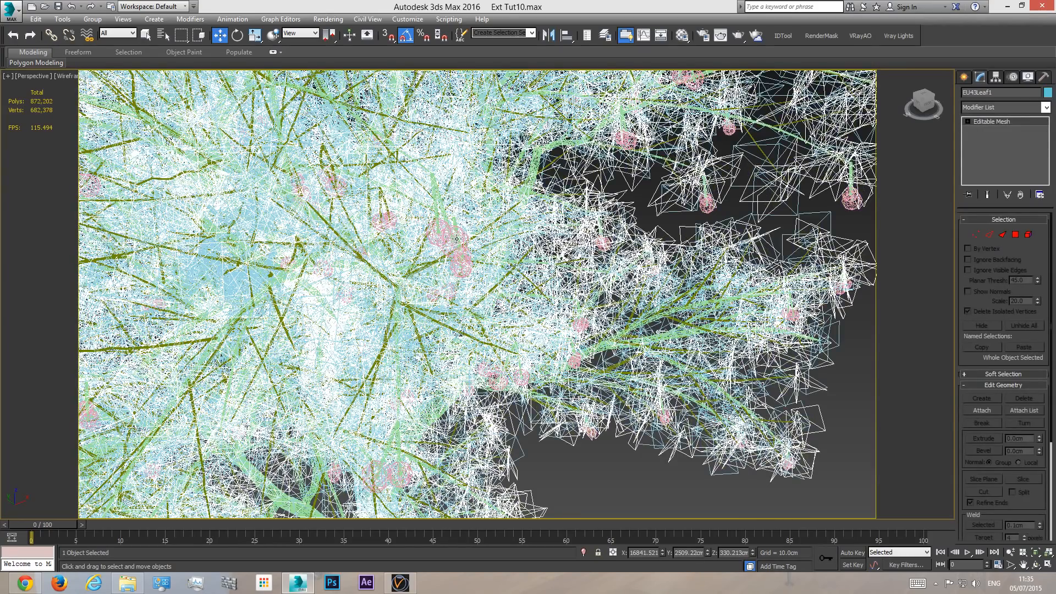
key("F3")
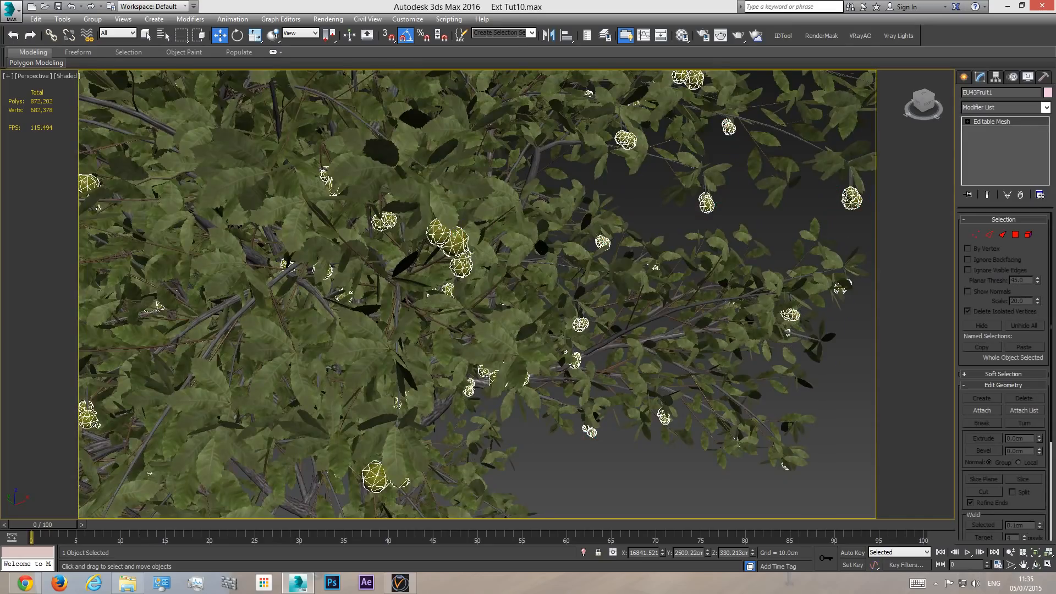
key("Delete")
scroll(462, 259, "down", 8)
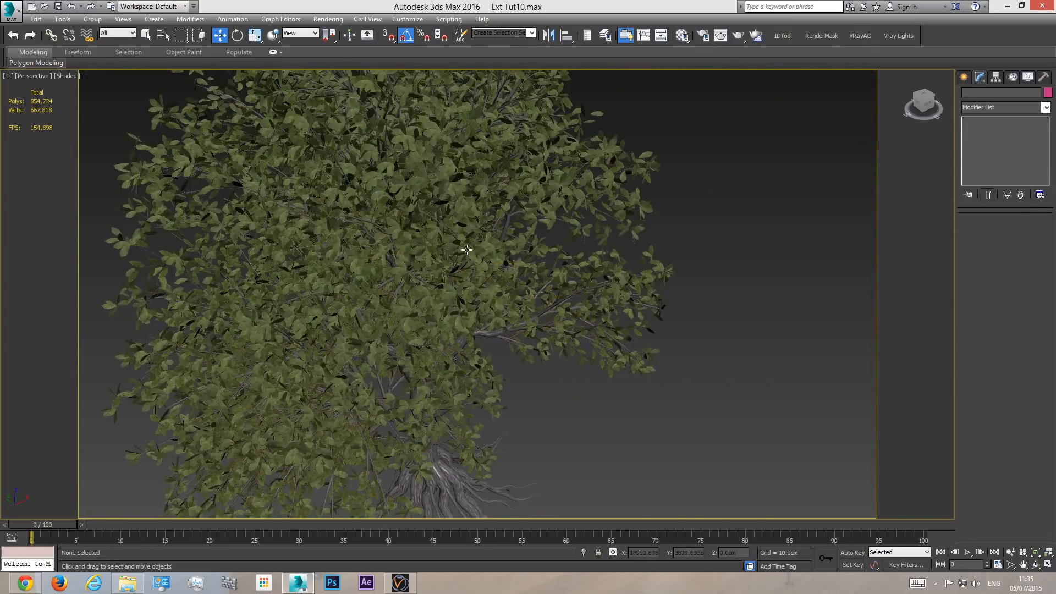
- Attach the bark, both leaf, trunk and twig meshes to EU43Roots2, matching material IDs to material and condensing materials and IDs
left_click(467, 247)
scroll(466, 247, "down", 5)
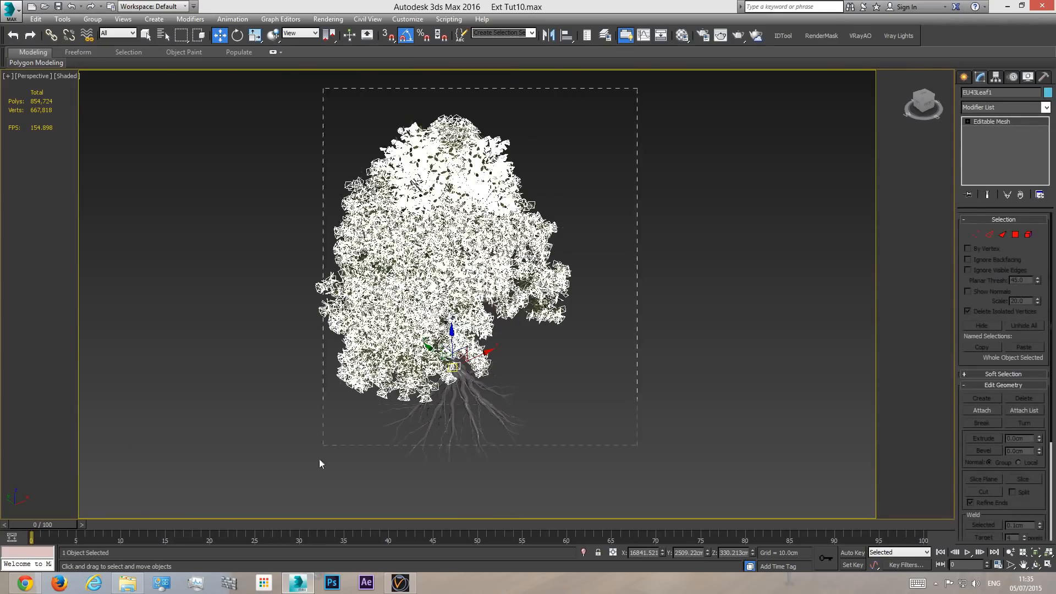
left_click(757, 370)
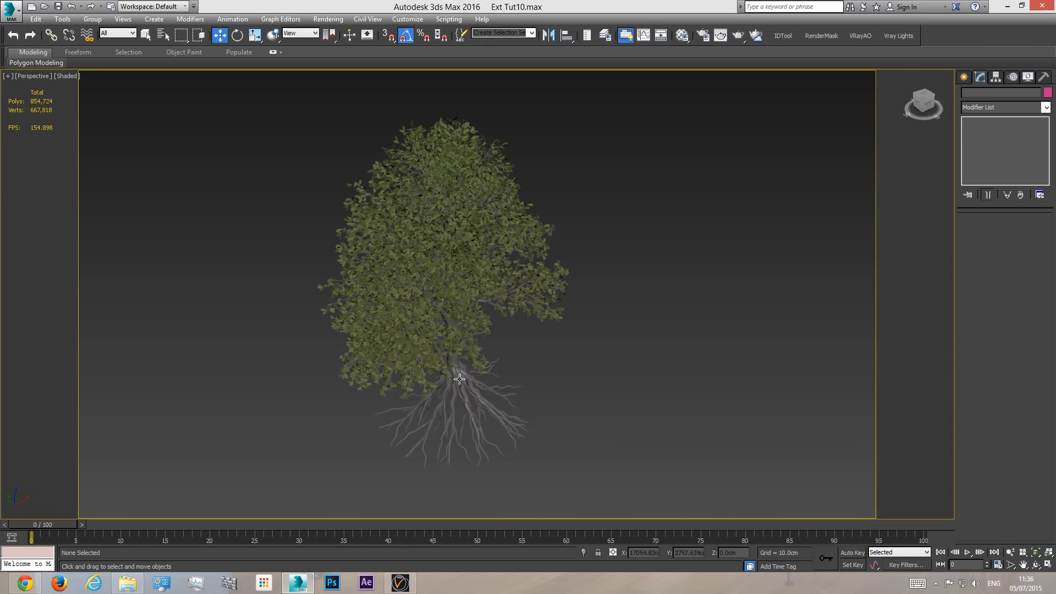
left_click(454, 362)
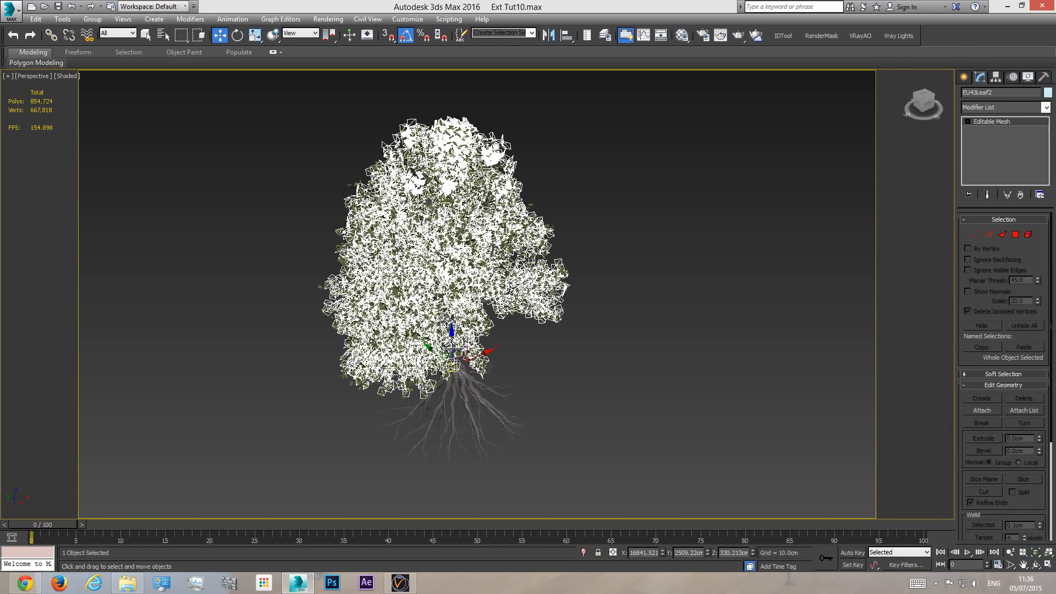
left_click(456, 381)
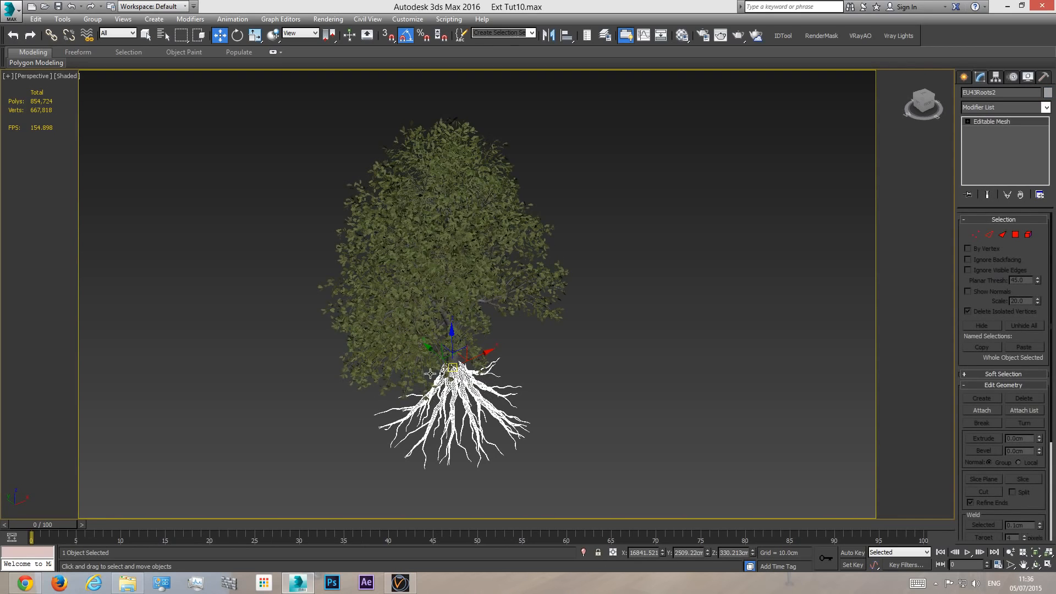
left_click(1034, 411)
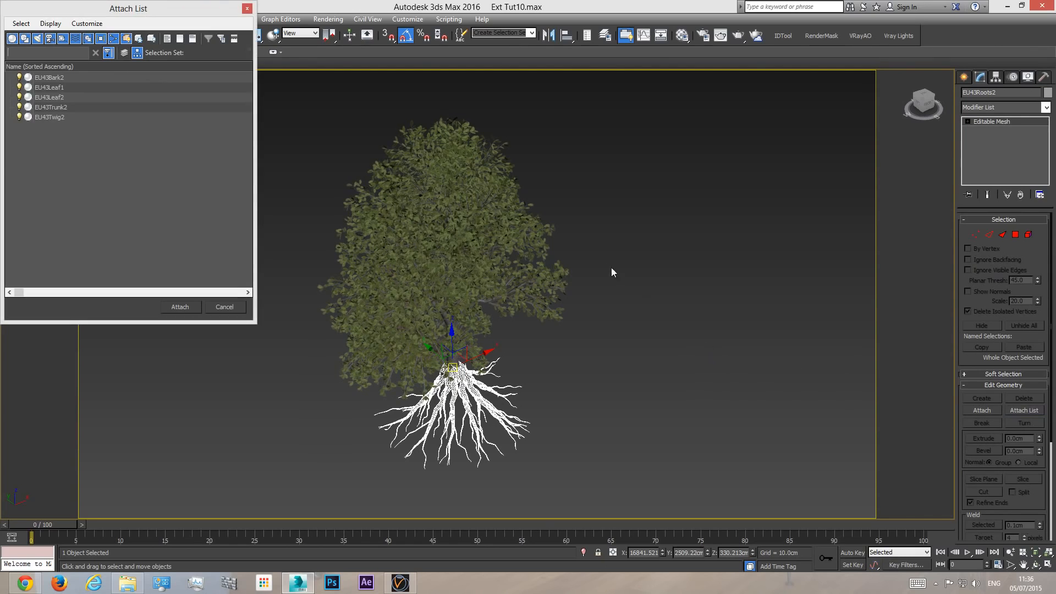
left_click(43, 77)
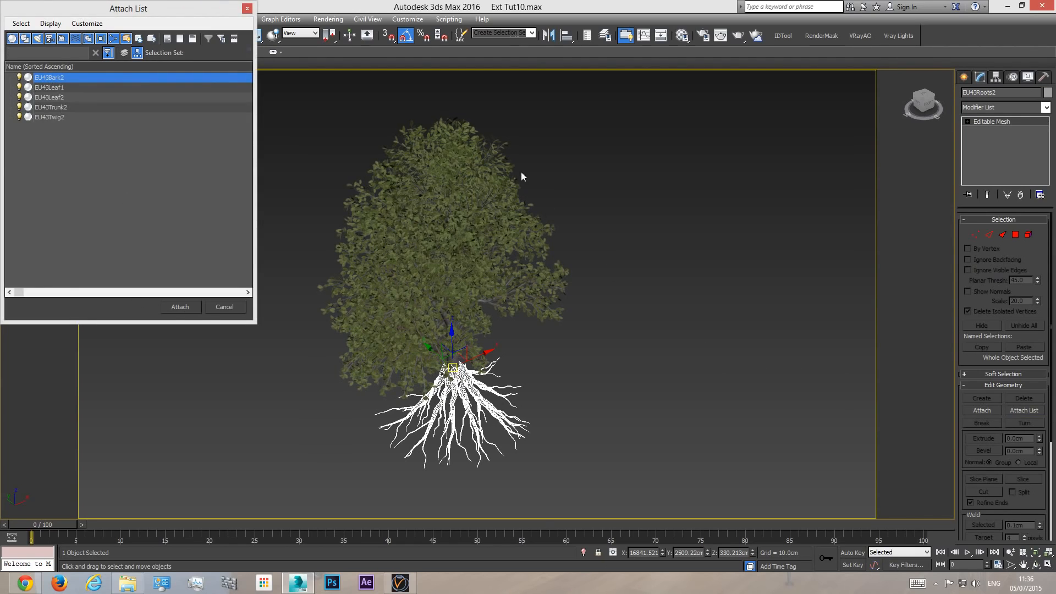
left_click(62, 119, "shift")
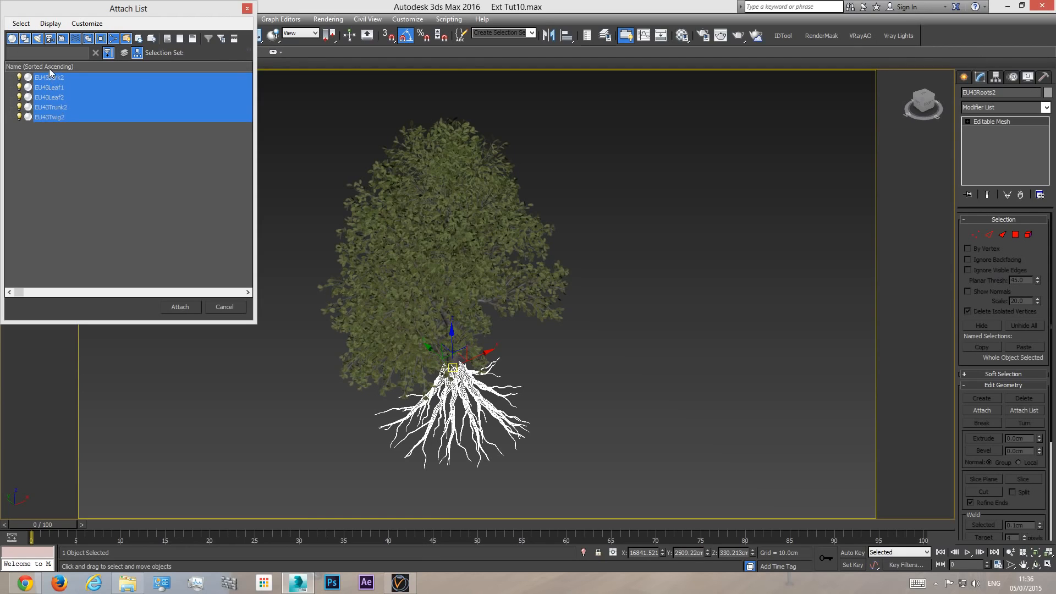
left_click(180, 307)
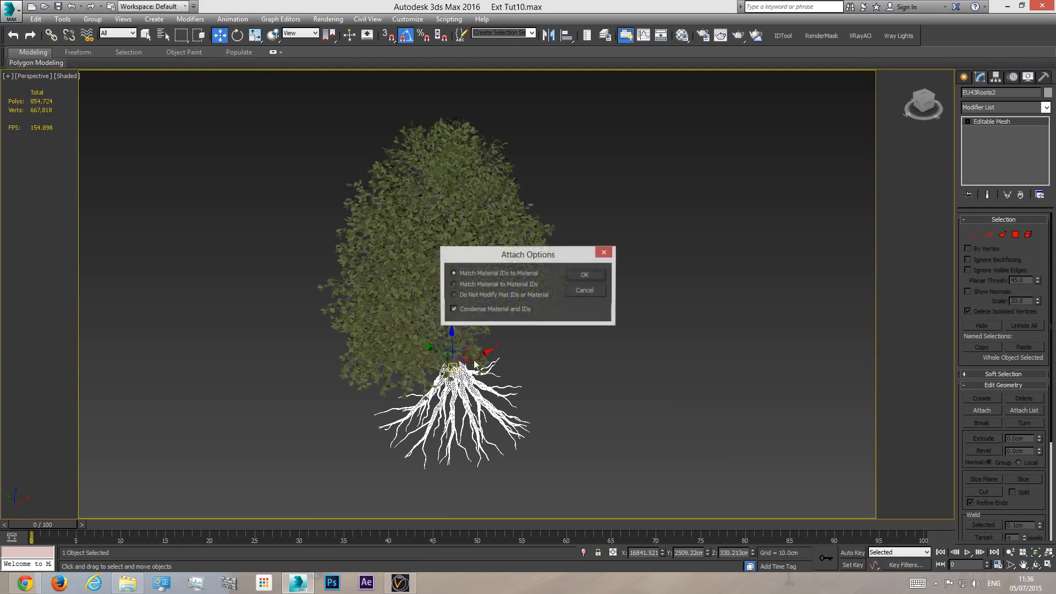
left_click(585, 276)
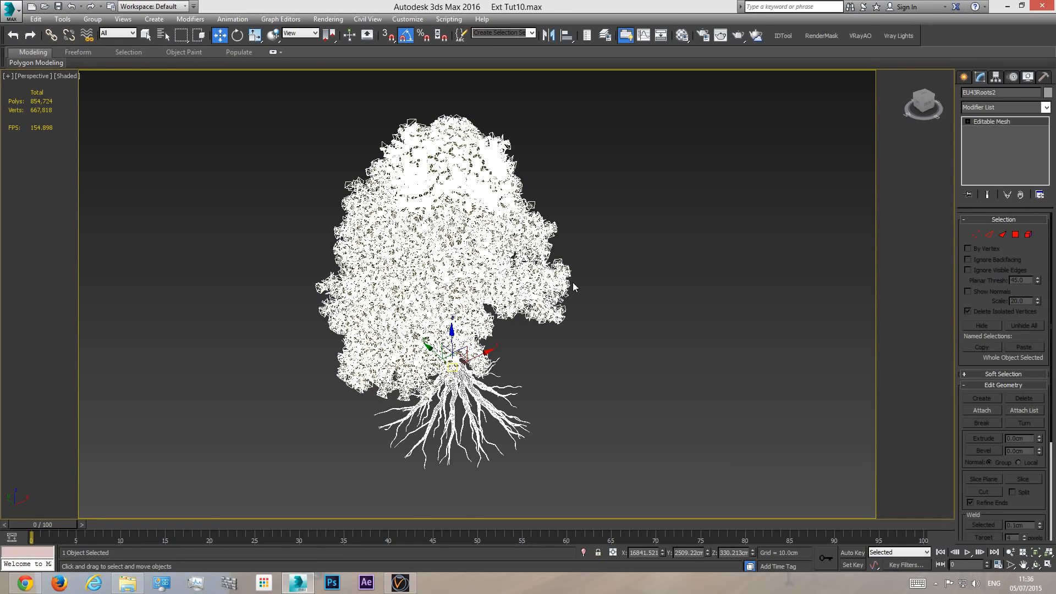
- Unhide all scene objects and return to the VRayCam001 view with the attached tree mesh selected
left_click(629, 240)
left_click(458, 250)
left_click(584, 236)
left_click(477, 268)
right_click(630, 327)
left_click(709, 290)
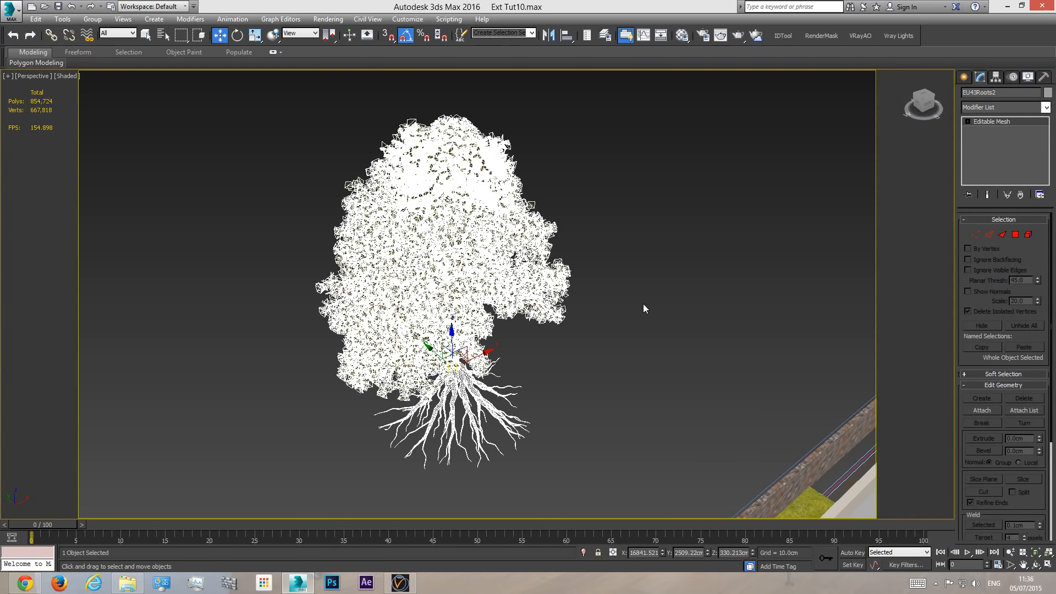
key("c")
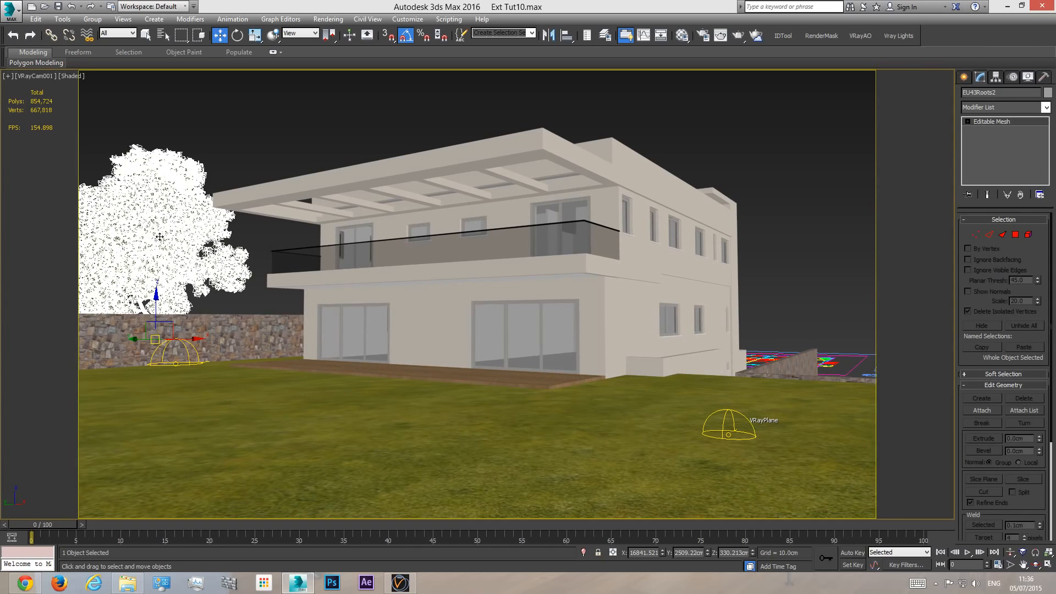
- Start a V-Ray mesh export of the selected tree and browse for its folder to tutorial series\Tut Ext10 on drive E
right_click(161, 239)
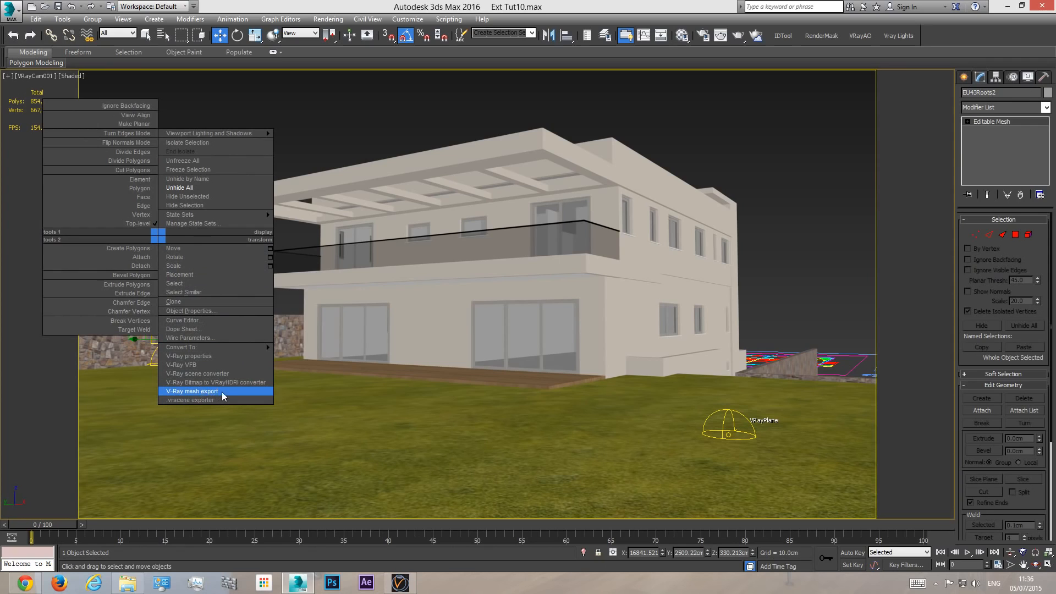
left_click(202, 390)
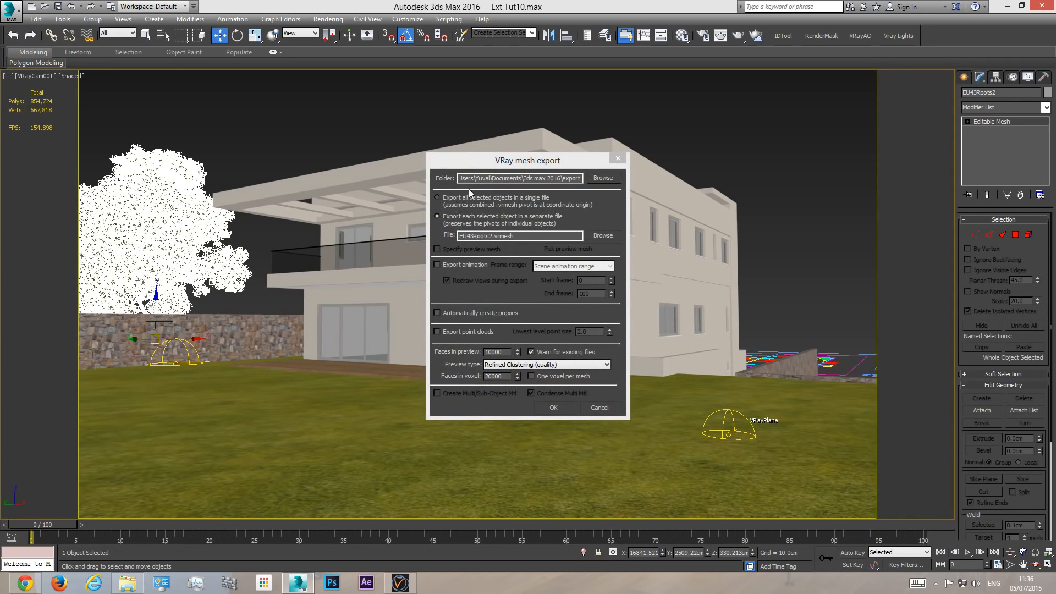
left_click(602, 178)
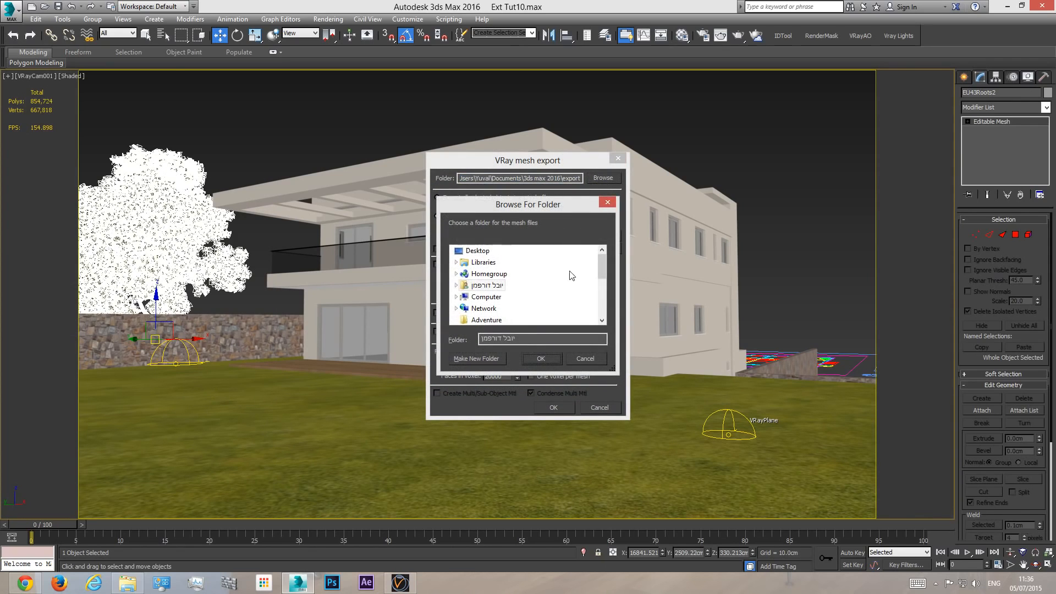
mouse_move(600, 268)
left_mouse_down()
mouse_move(597, 286)
mouse_move(598, 276)
left_mouse_up()
double_click(488, 274)
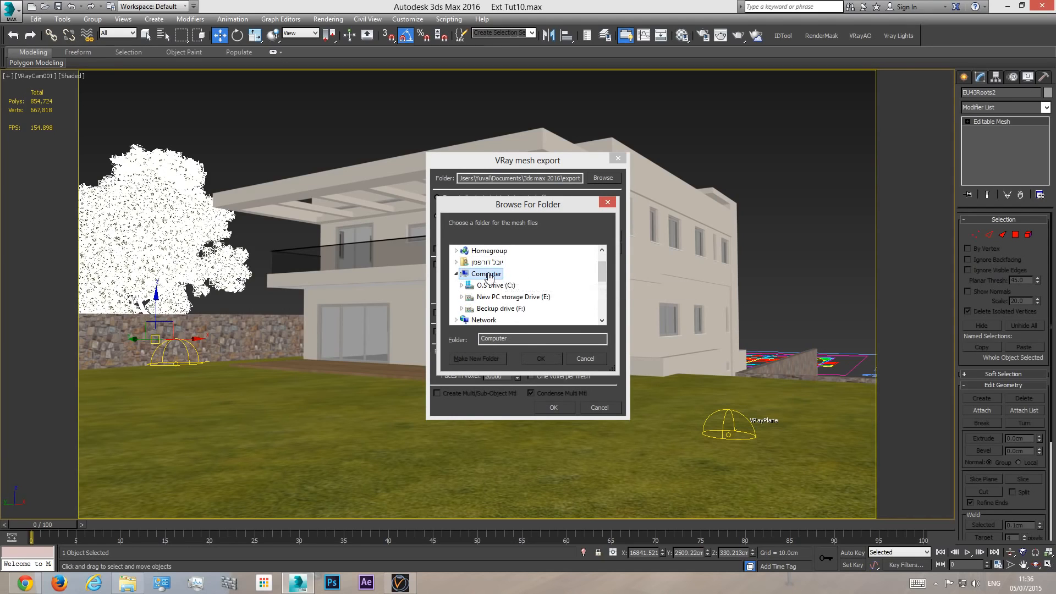
double_click(522, 296)
left_click(512, 308)
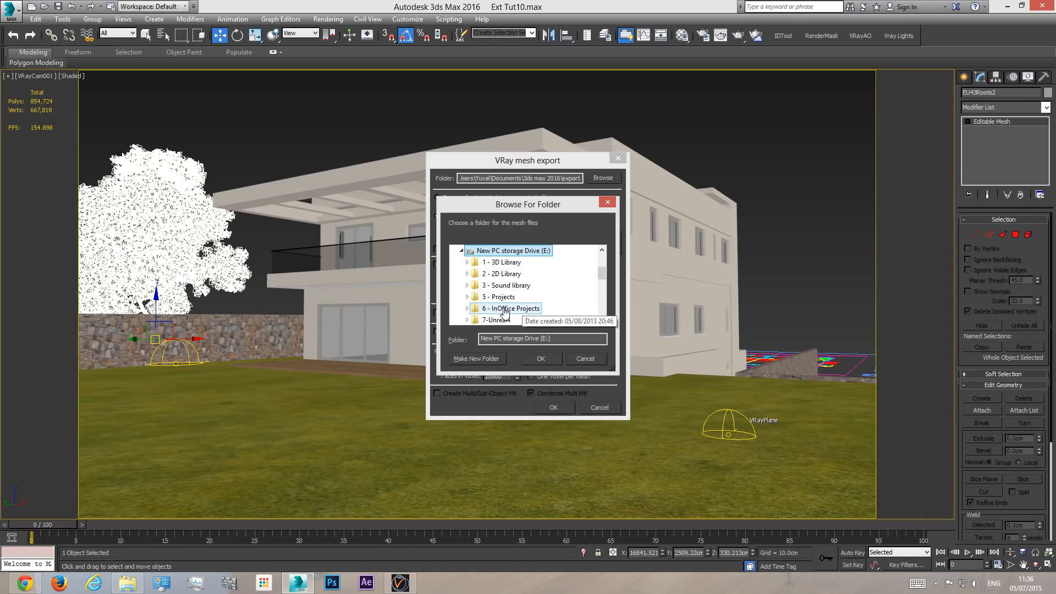
double_click(512, 309)
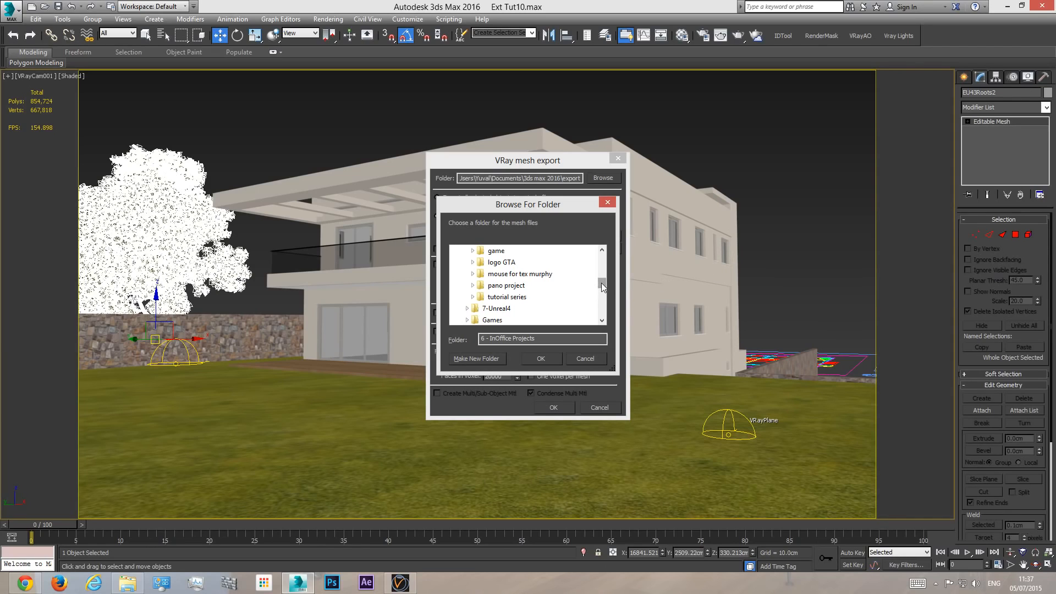
double_click(511, 297)
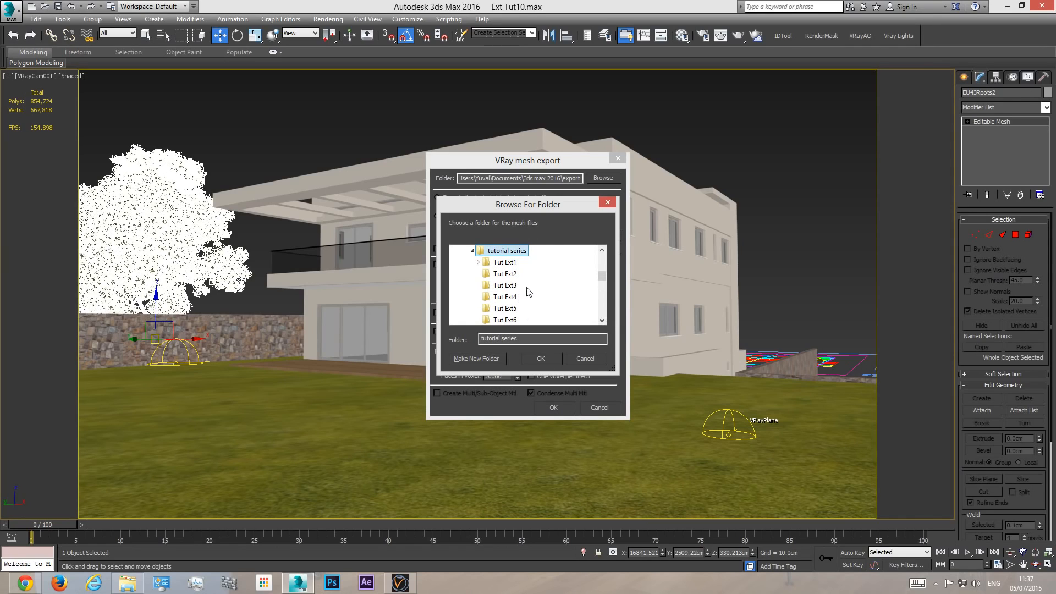
scroll(536, 273, "down", 2)
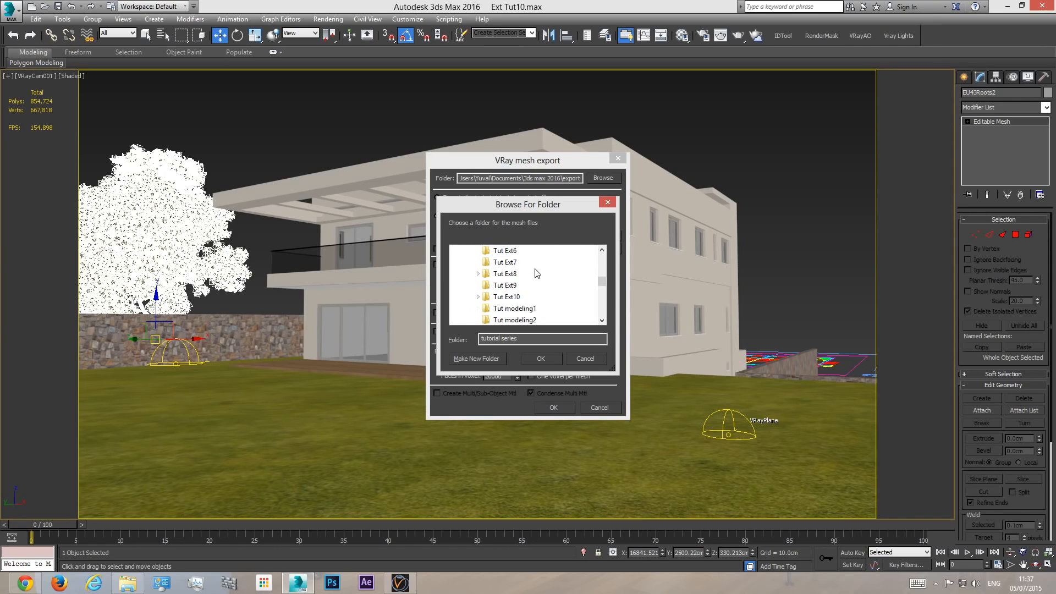
double_click(509, 299)
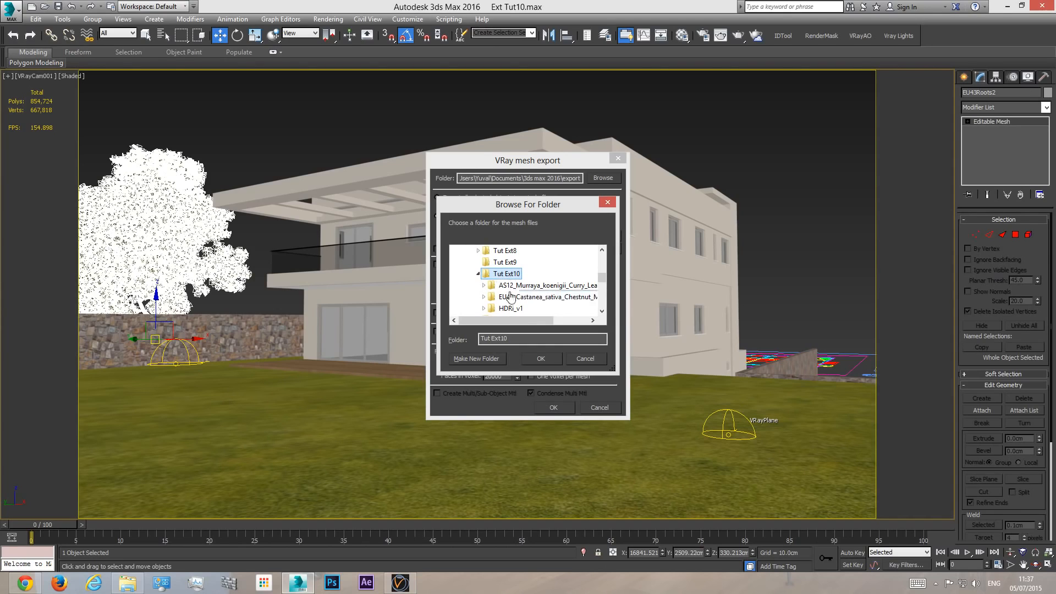
- Create a VrayProxies folder inside Tut Ext10 and set it as the mesh export folder
left_click(470, 360)
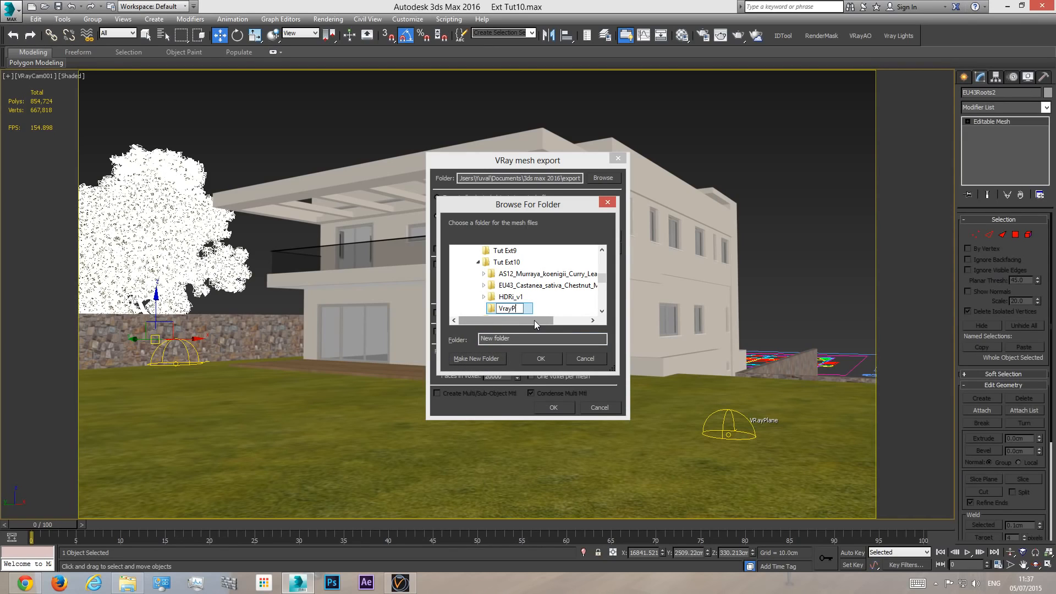
type("VrayProxies")
key("Return")
left_click(542, 359)
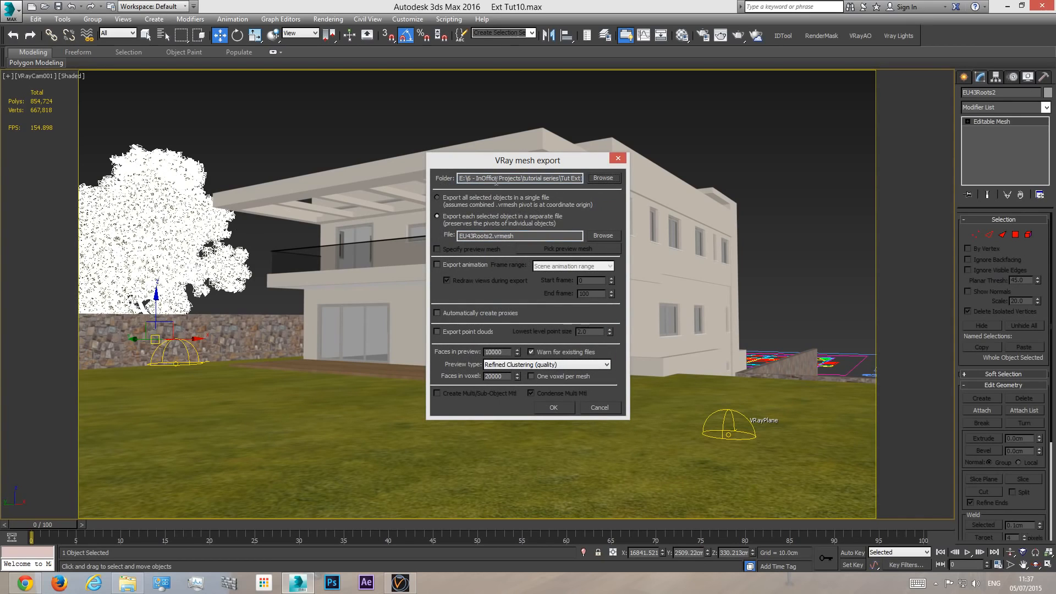
- Check the export path and locate the new VrayProxies folder in File Explorer, then return to the export settings
left_click_drag(497, 180, 623, 178)
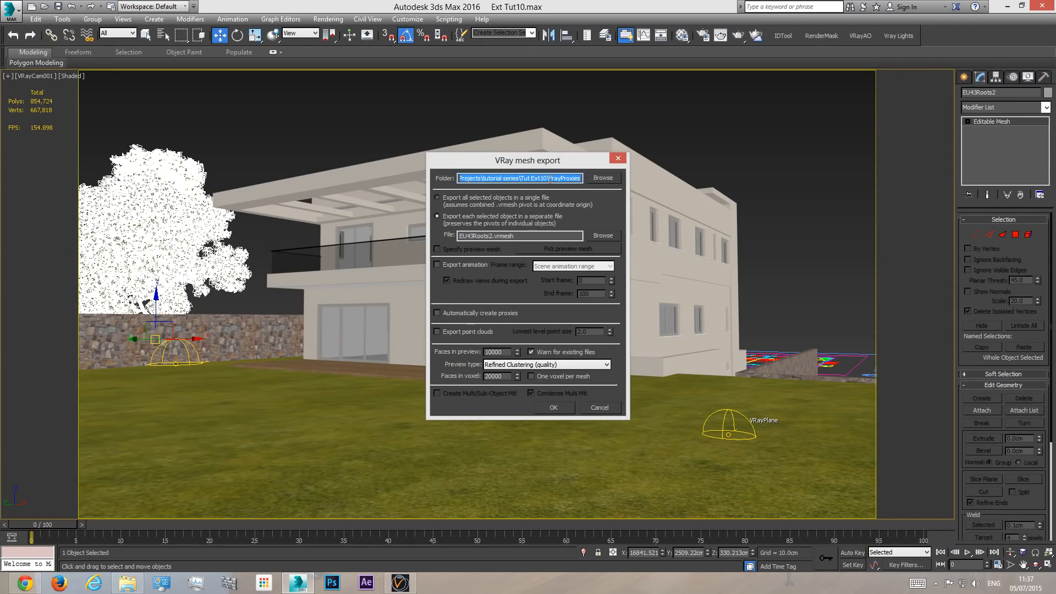
left_click(127, 581)
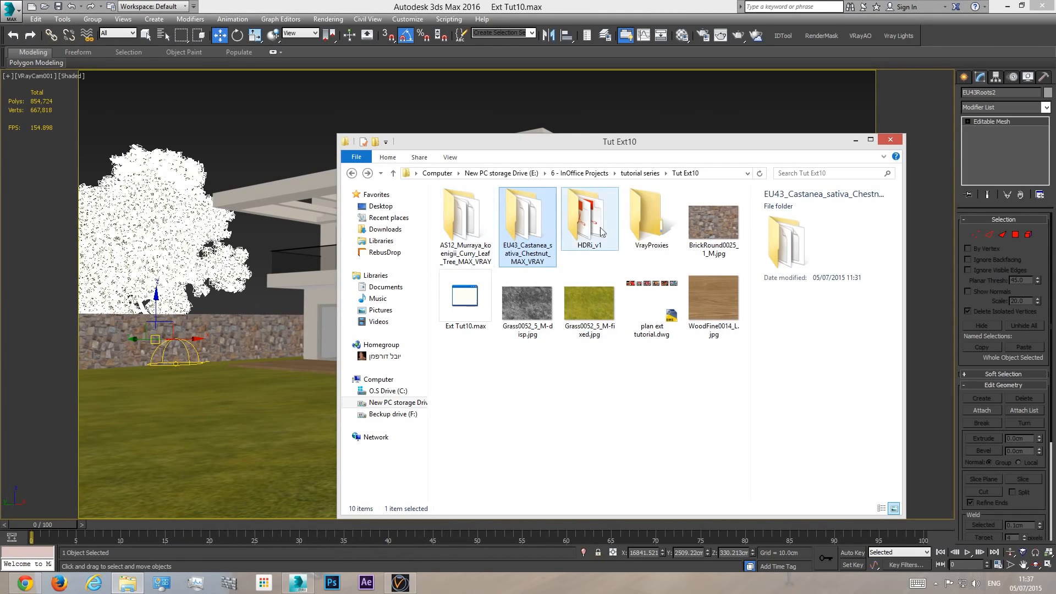
left_click(649, 230)
left_click(854, 140)
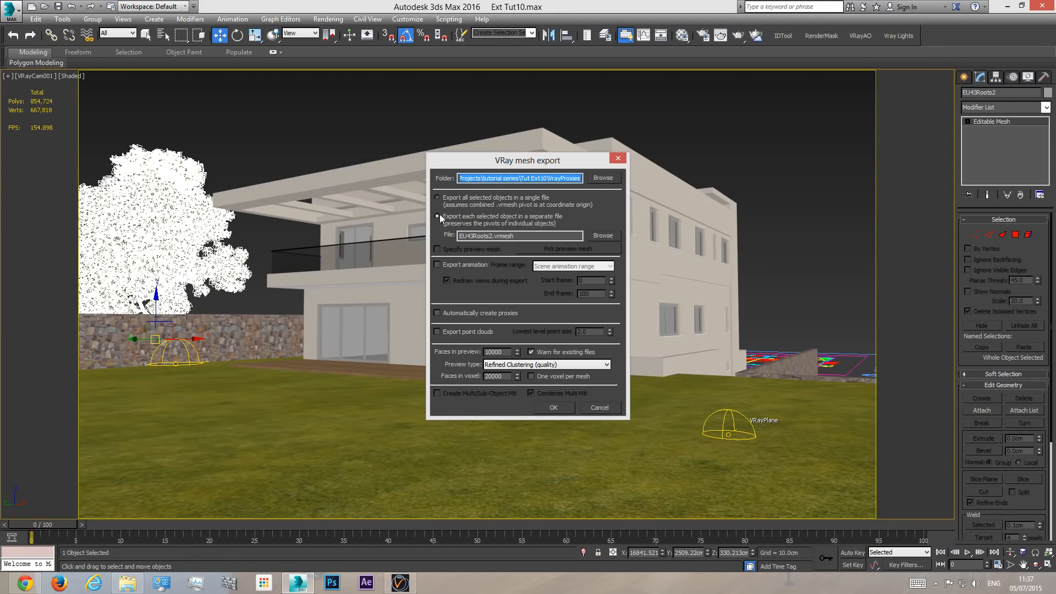
- Export the tree to a separate EU43Roots2.vrmesh file with automatic proxy creation enabled
left_click(437, 216)
key("Escape")
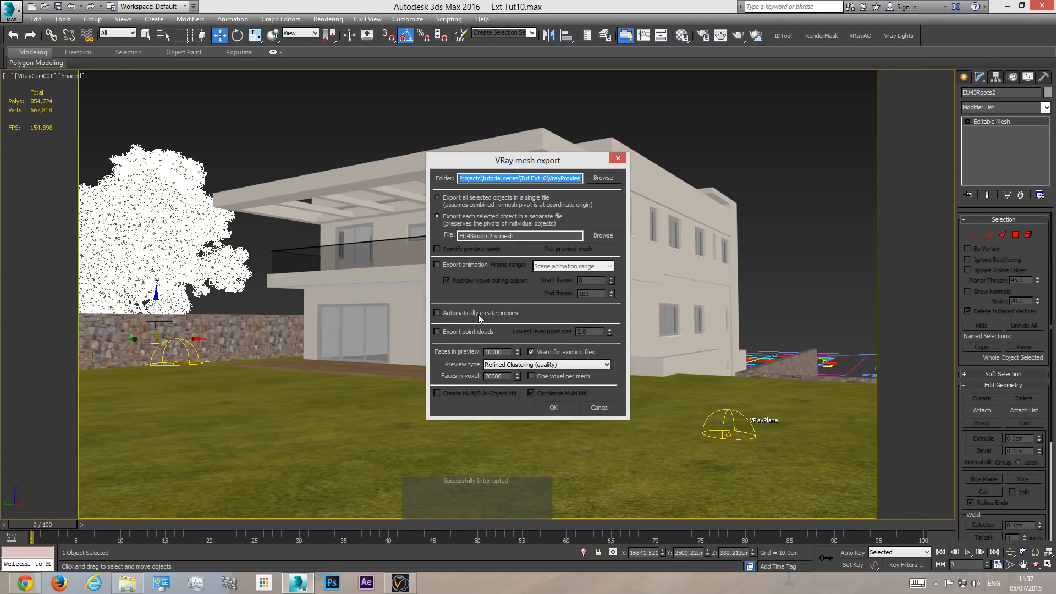
left_click(436, 313)
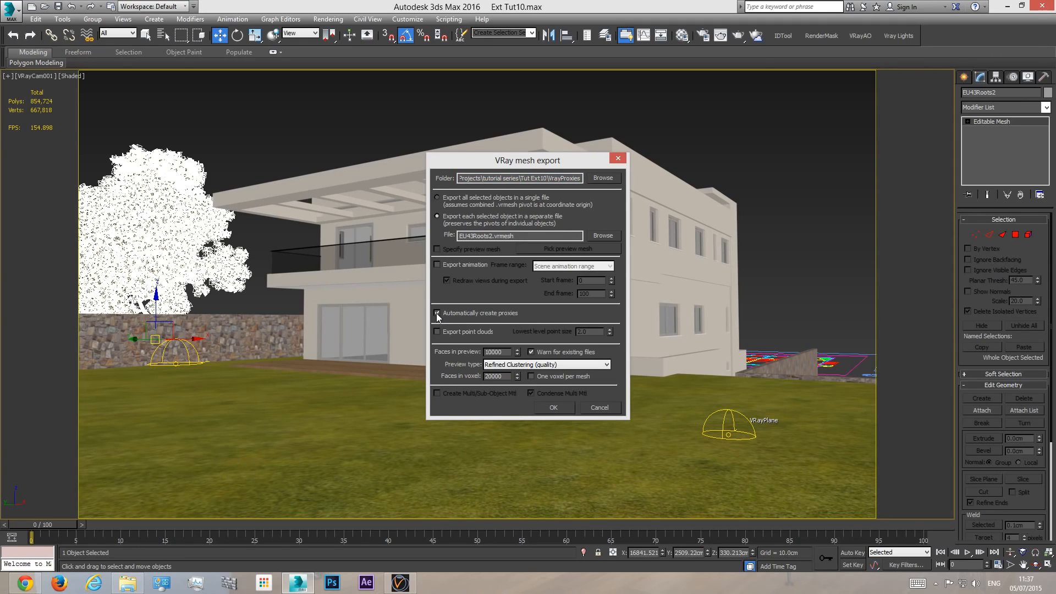
left_click(553, 407)
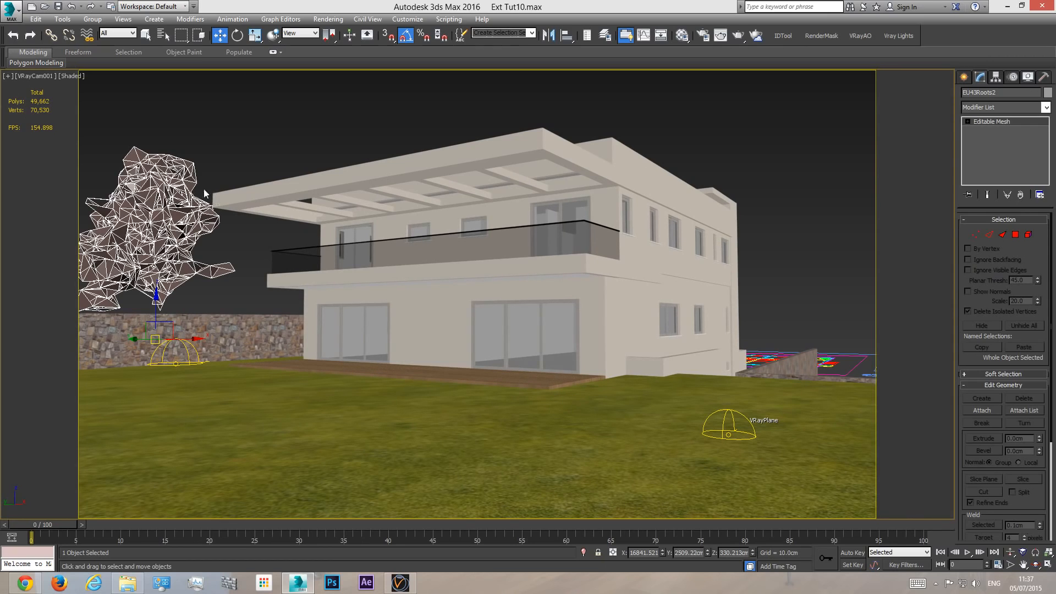
- Select the tree proxy, try its whole mesh, point and bounding box displays, and set it to preview from file
left_click(242, 131)
left_click(141, 235)
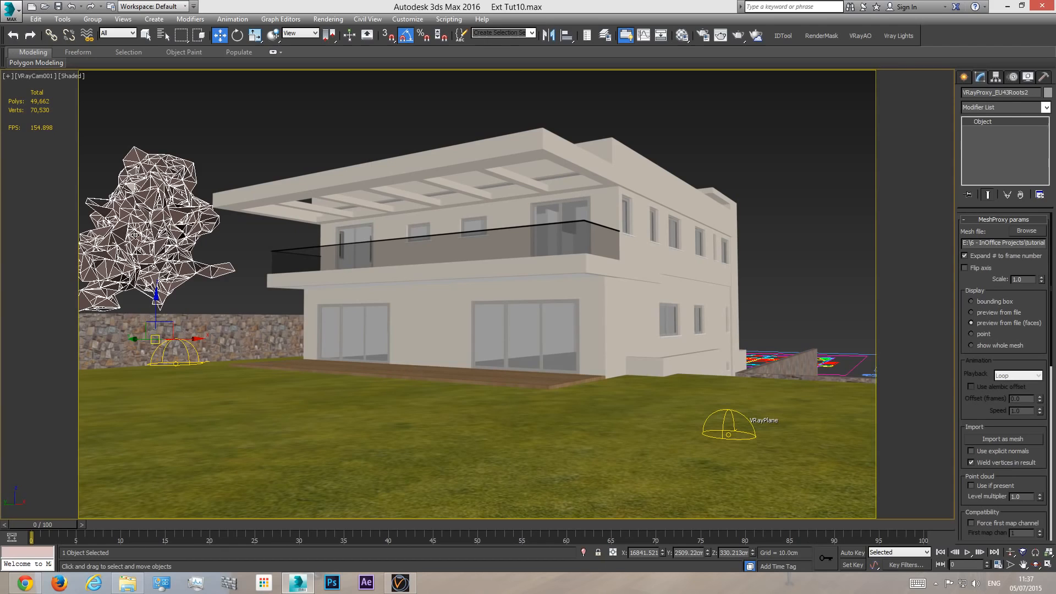
left_click(991, 345)
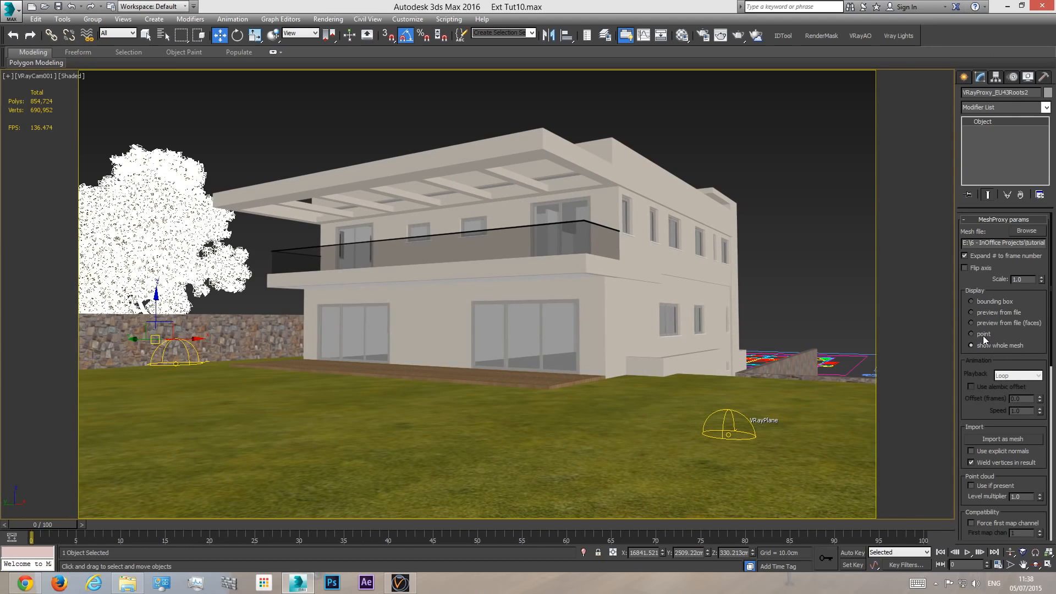
left_click(971, 334)
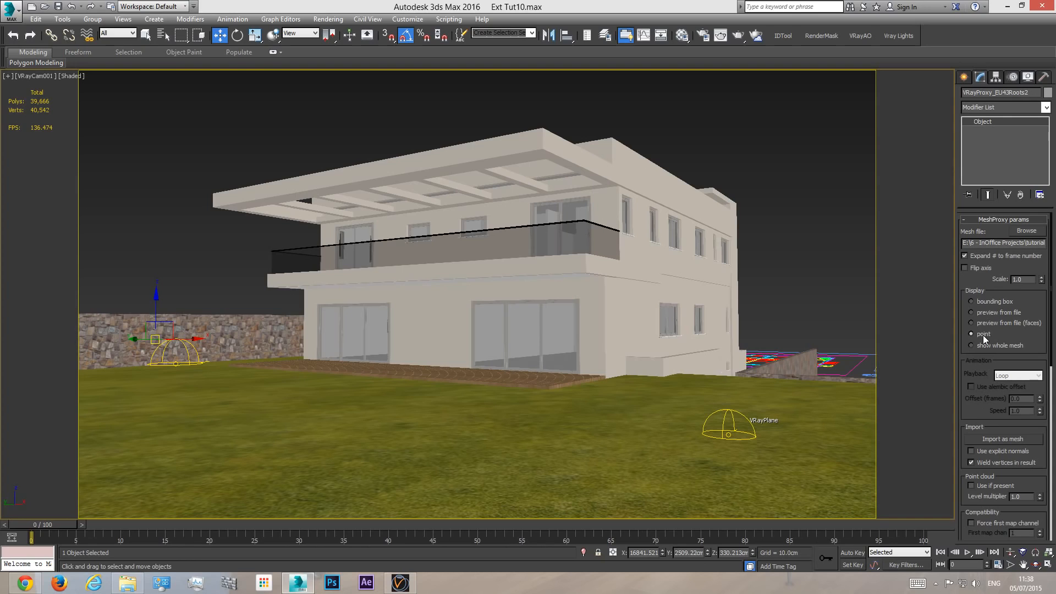
left_click(994, 301)
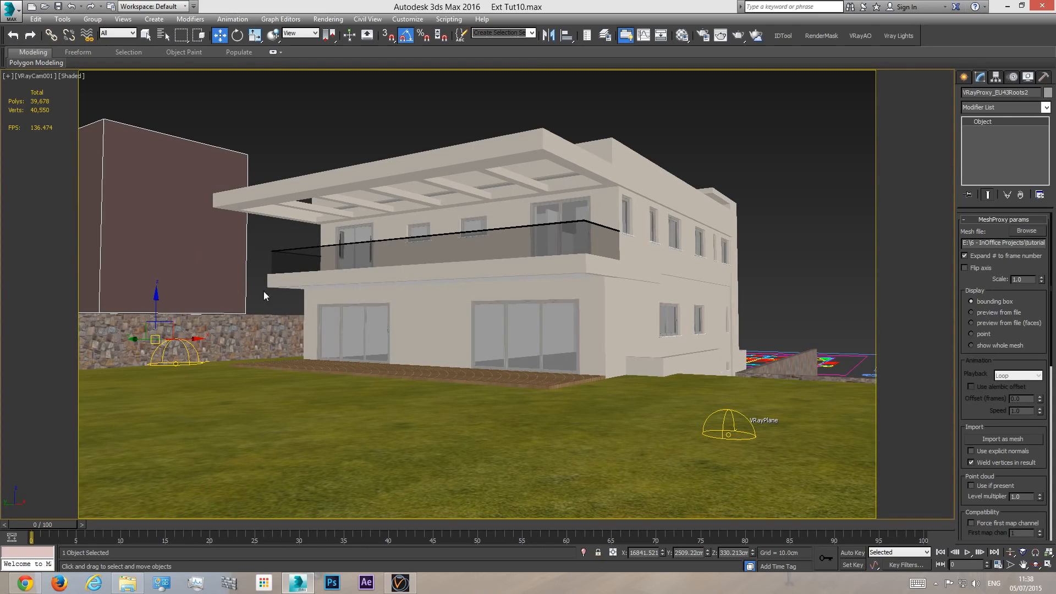
left_click(994, 312)
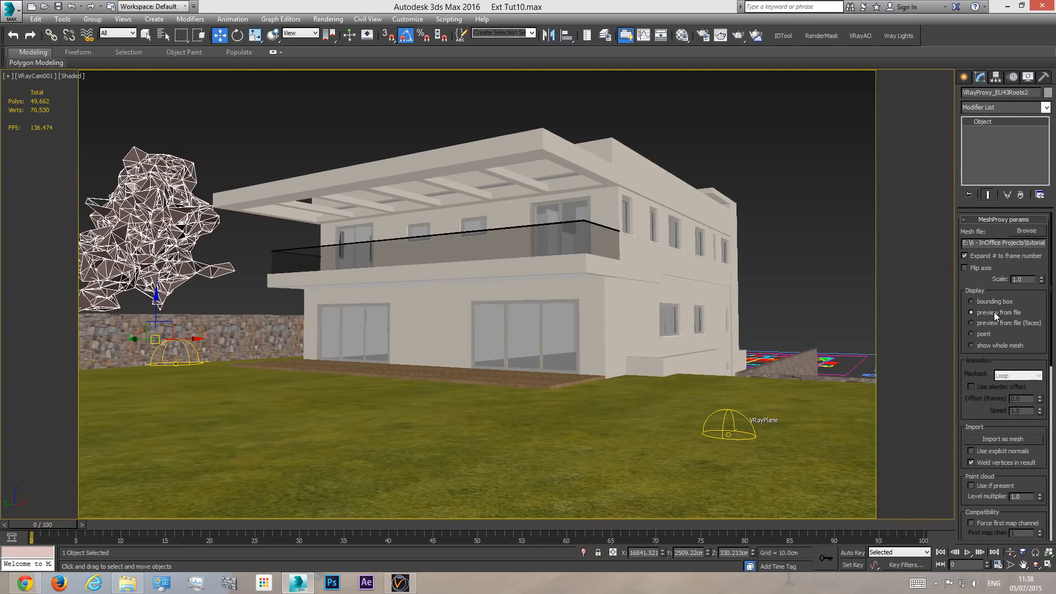
left_click(995, 325)
left_click(997, 312)
- Render the camera view to check the tree proxy, then close the frame buffer
left_click(738, 35)
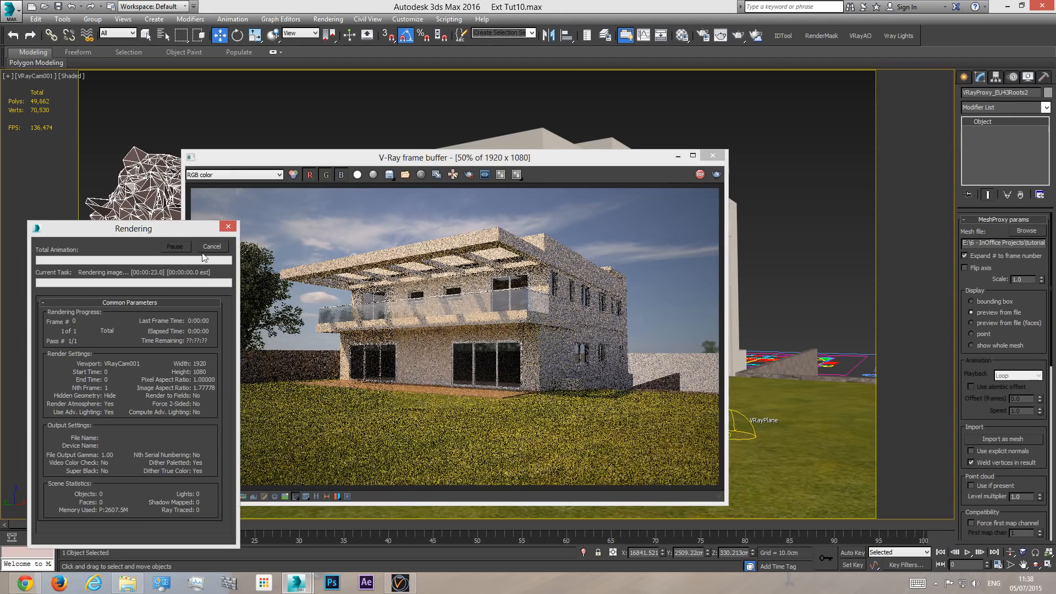
left_click(713, 156)
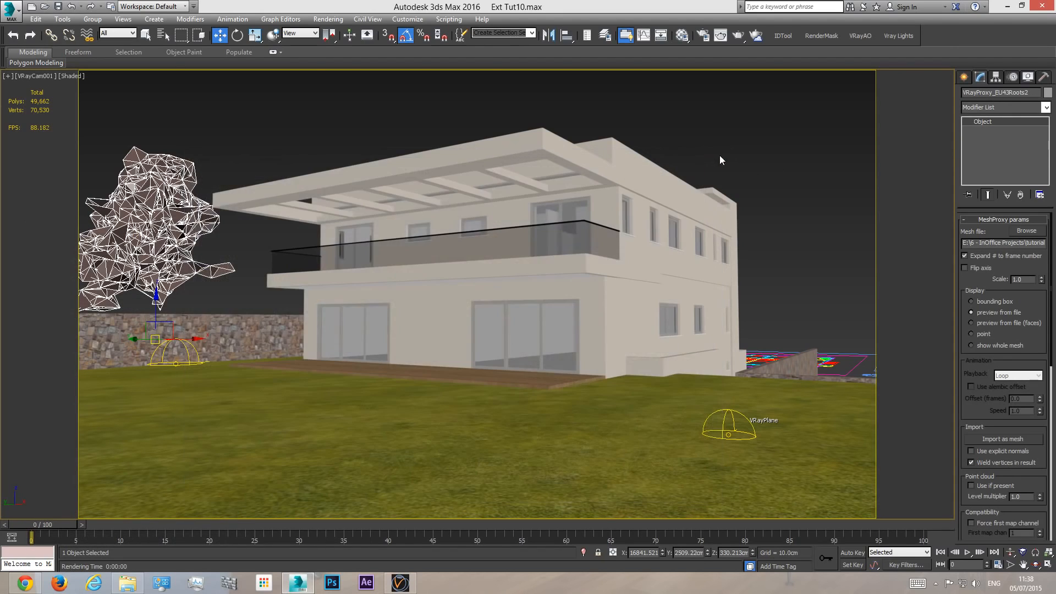
- Compare the tree proxy's bounding box and whole mesh displays, leaving it on show whole mesh
left_click(992, 345)
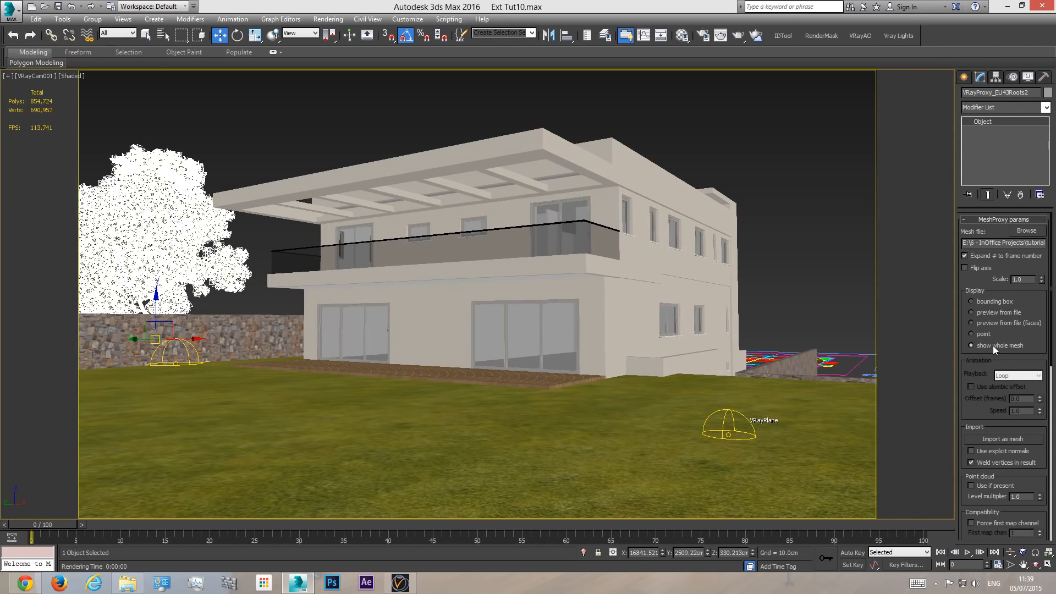
left_click(988, 301)
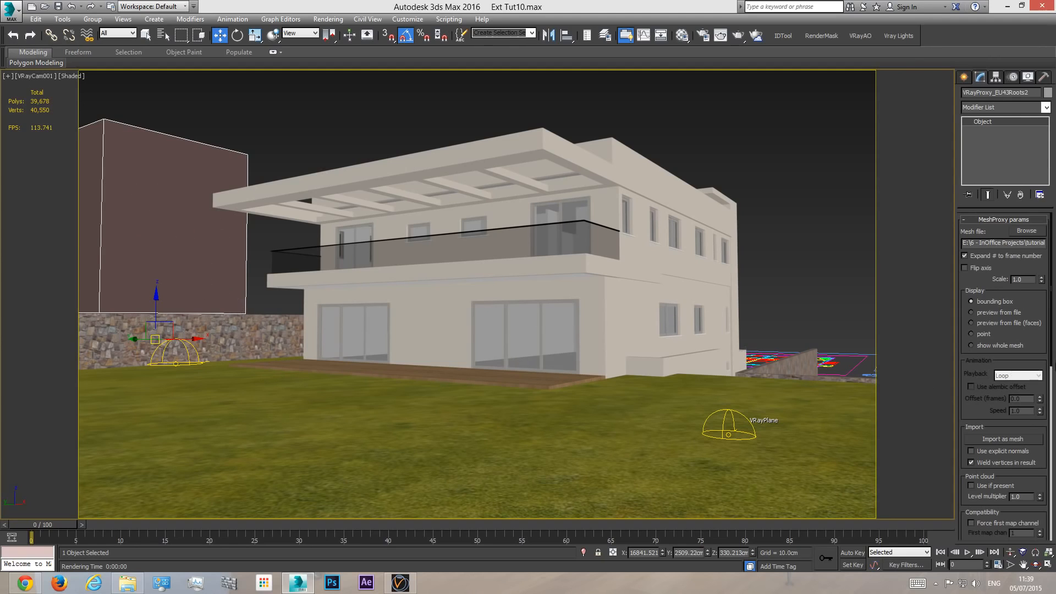
left_click(1015, 347)
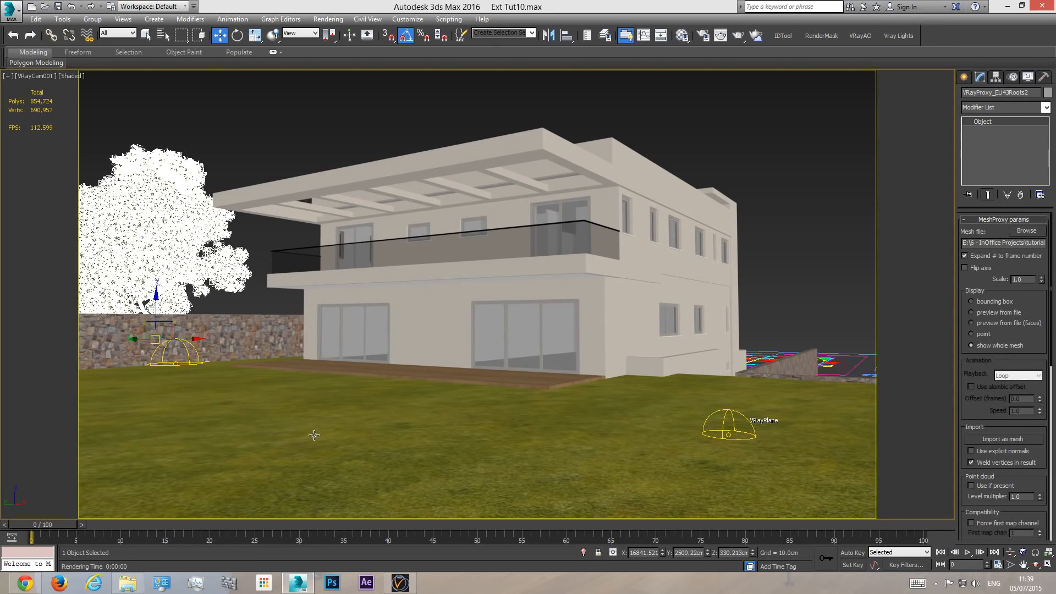
- Clone the tree proxy along X as a single instance behind the house's near corner
left_click_drag(192, 339, 302, 339, "shift")
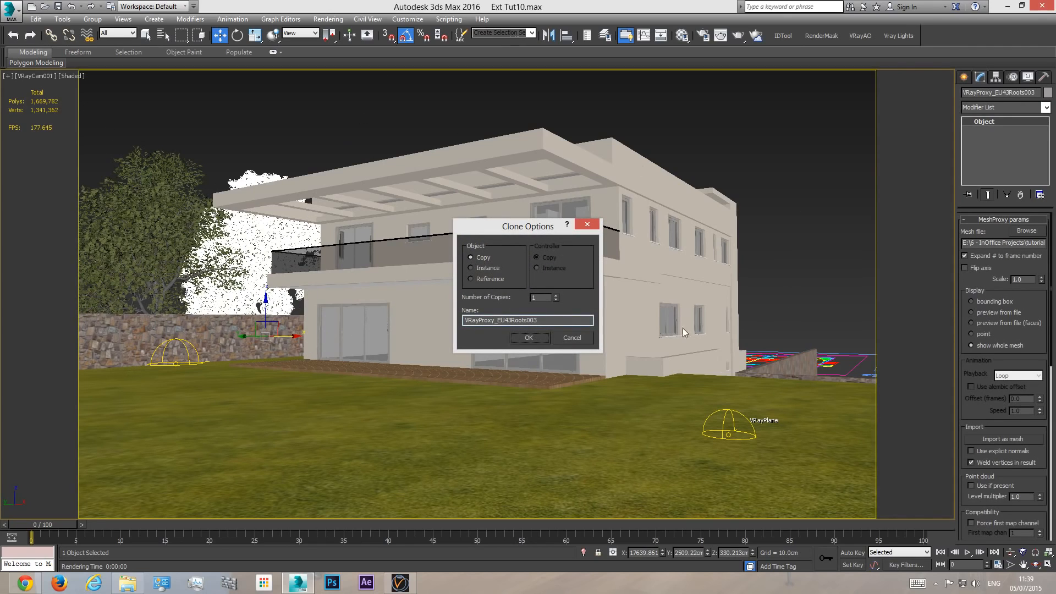
left_click(572, 338)
left_click_drag(181, 339, 313, 335)
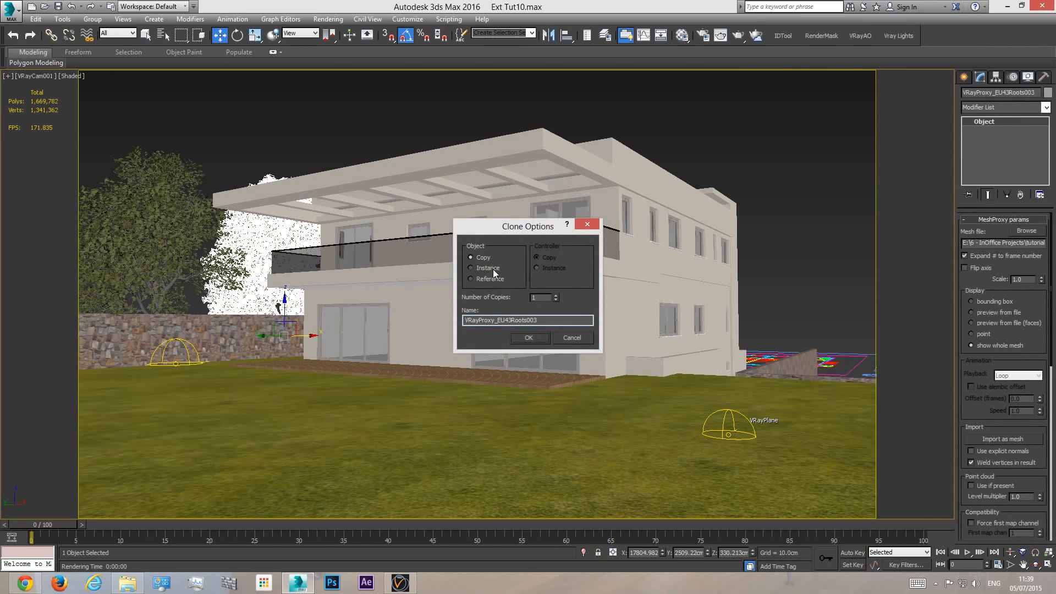
left_click(526, 337)
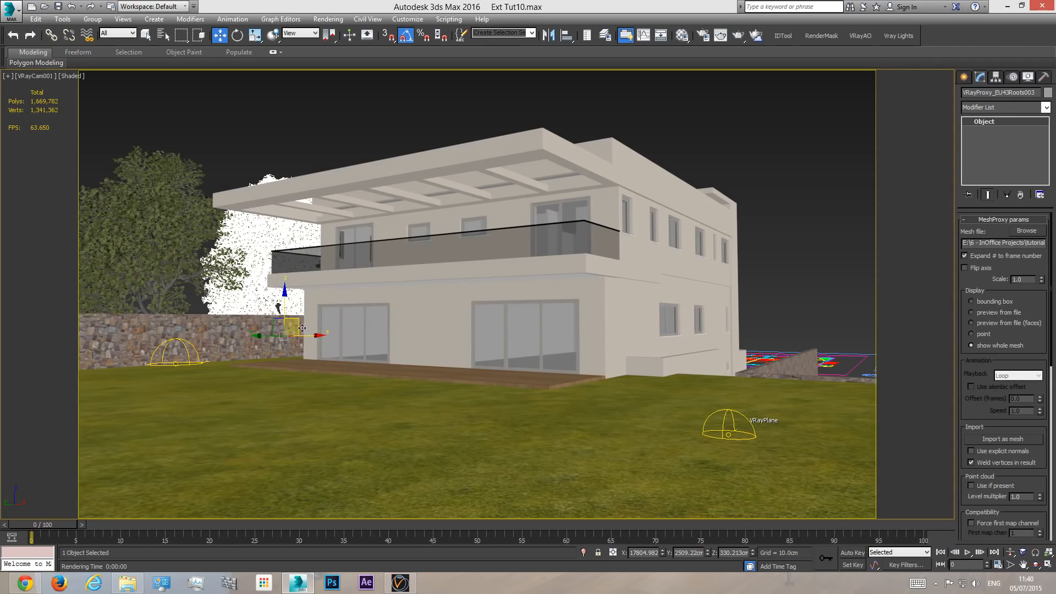
- Try cloning another instance of the tree proxy farther along X behind the house
left_click_drag(308, 336, 461, 329, "shift")
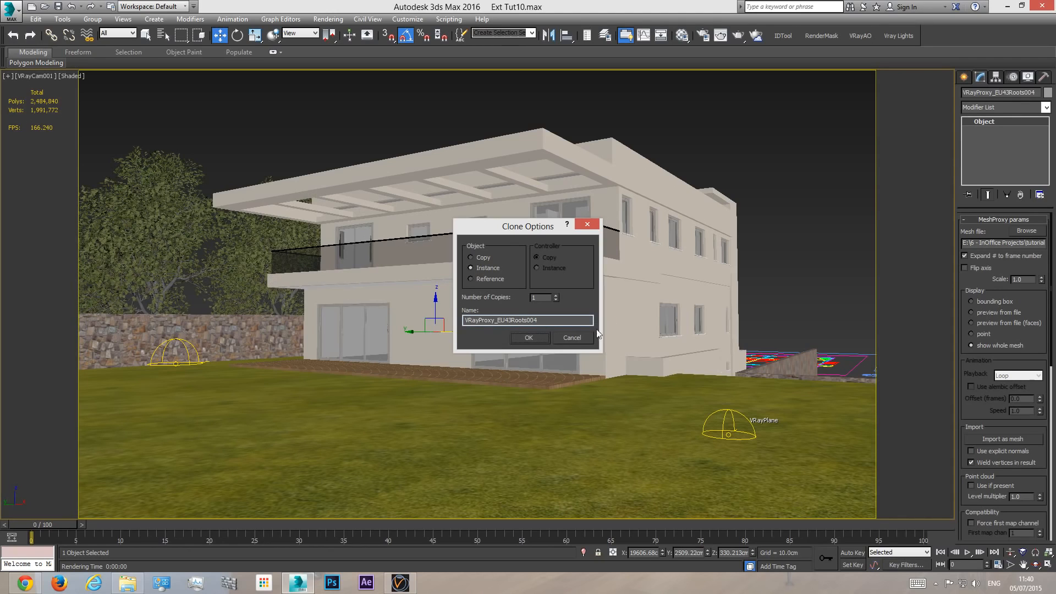
left_click(573, 338)
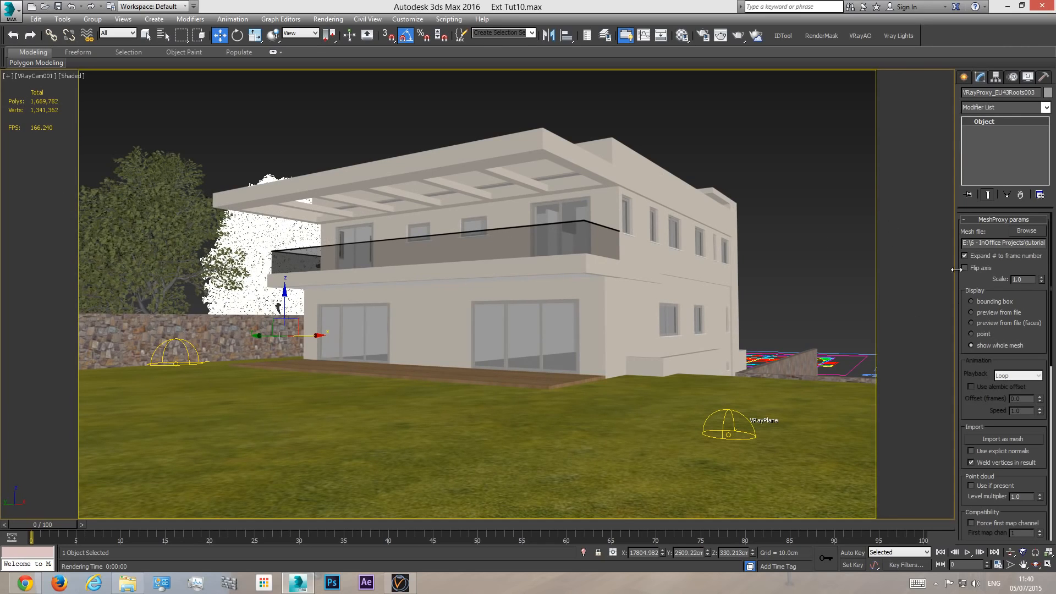
- Switch the instanced tree proxies to bounding box display to compare polygon counts, then back to show whole mesh
left_click(999, 303)
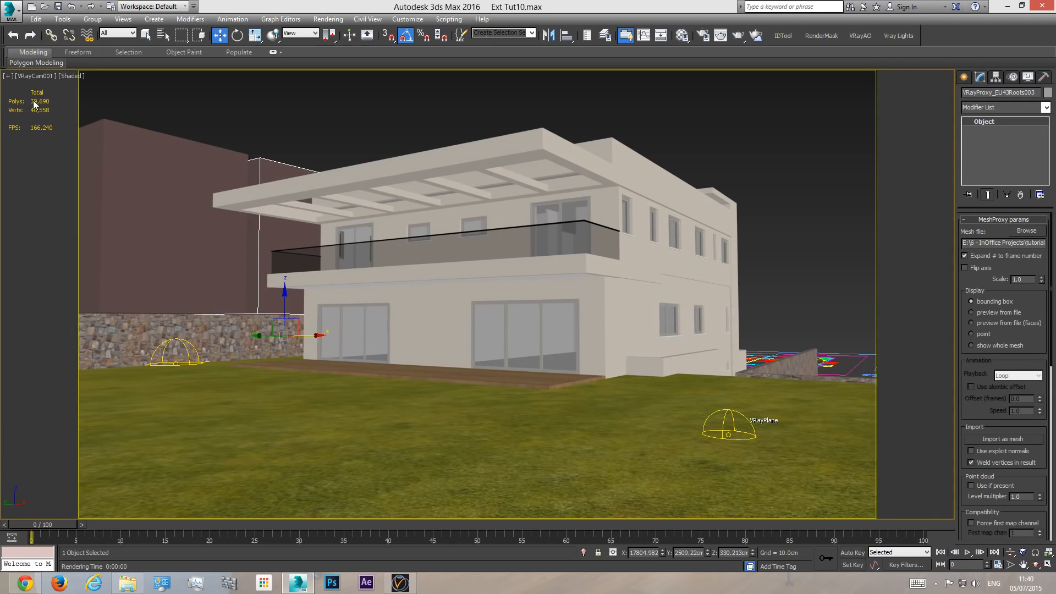
left_click(1000, 346)
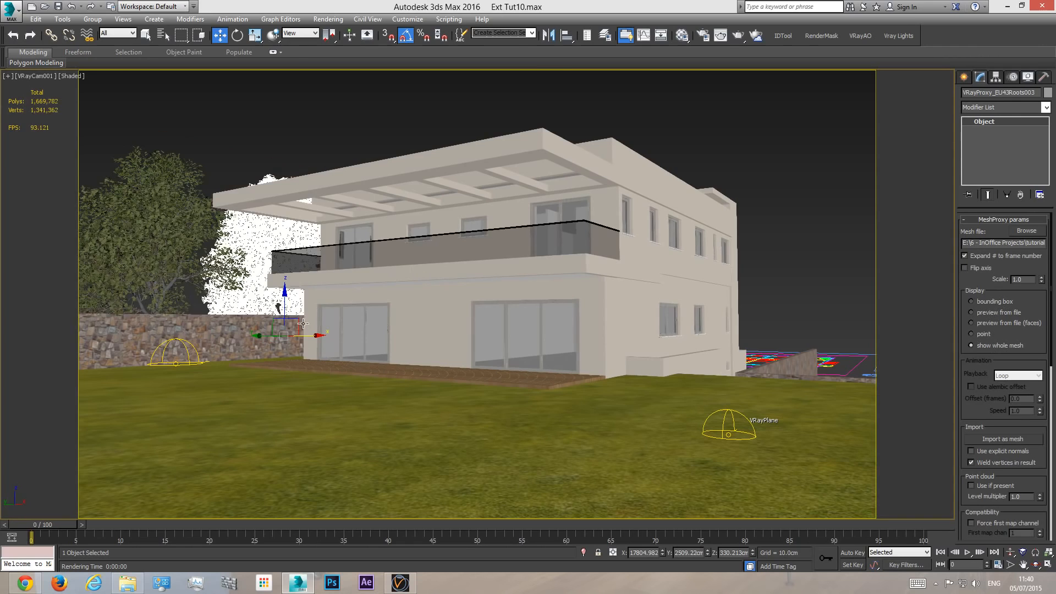
- Rotate the newest tree proxy instance, shift it along X toward the first tree and lower it slightly
left_click_drag(313, 334, 388, 350)
left_click(237, 35)
left_click(220, 35)
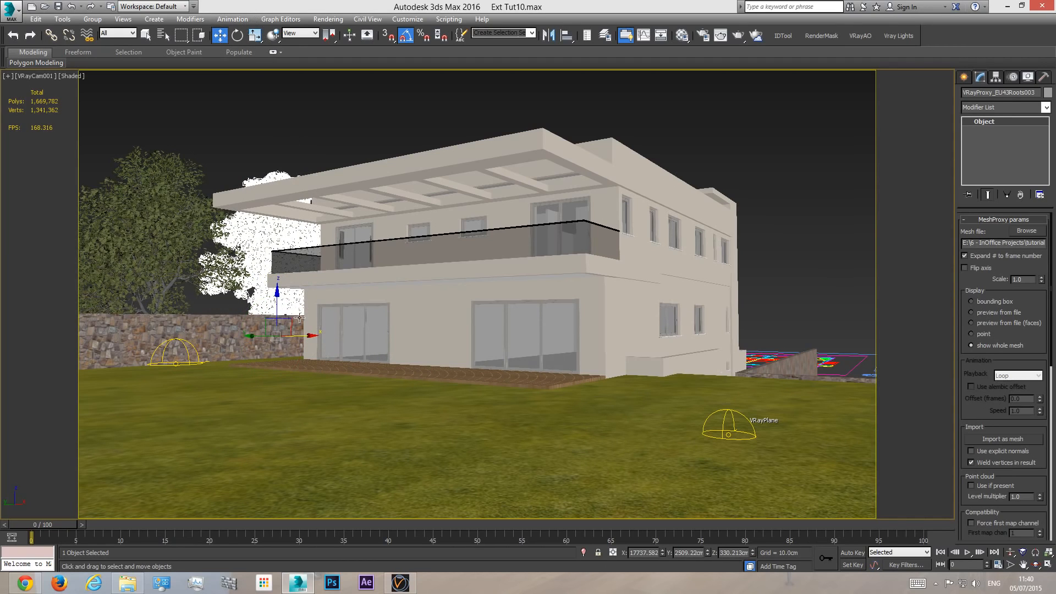
left_click_drag(311, 338, 256, 331)
left_click_drag(222, 300, 222, 307)
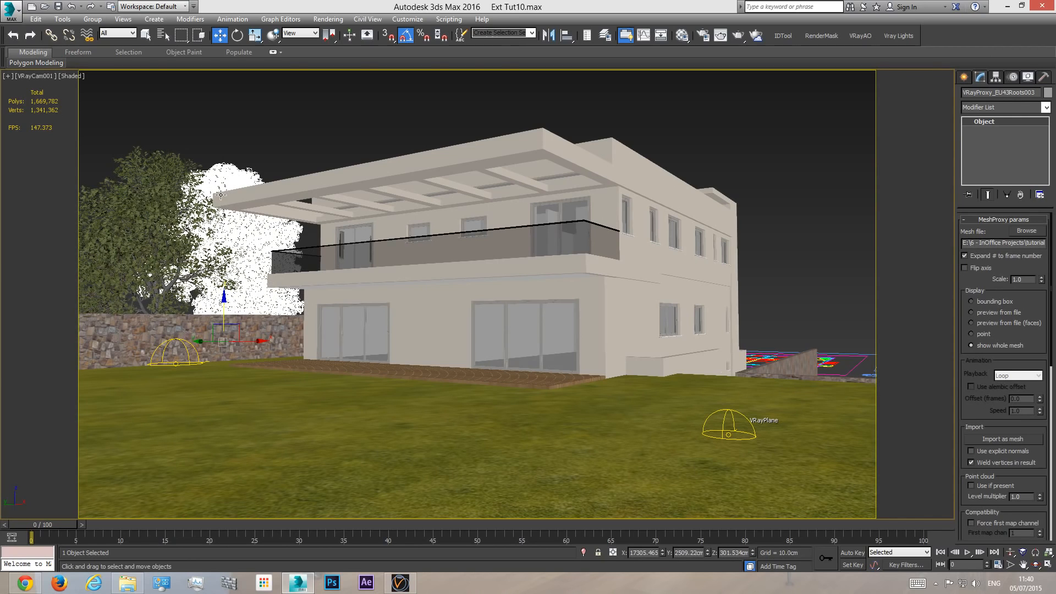
- Move the selected tree proxy farther away from the house in the top view, slightly behind the first tree
key("t")
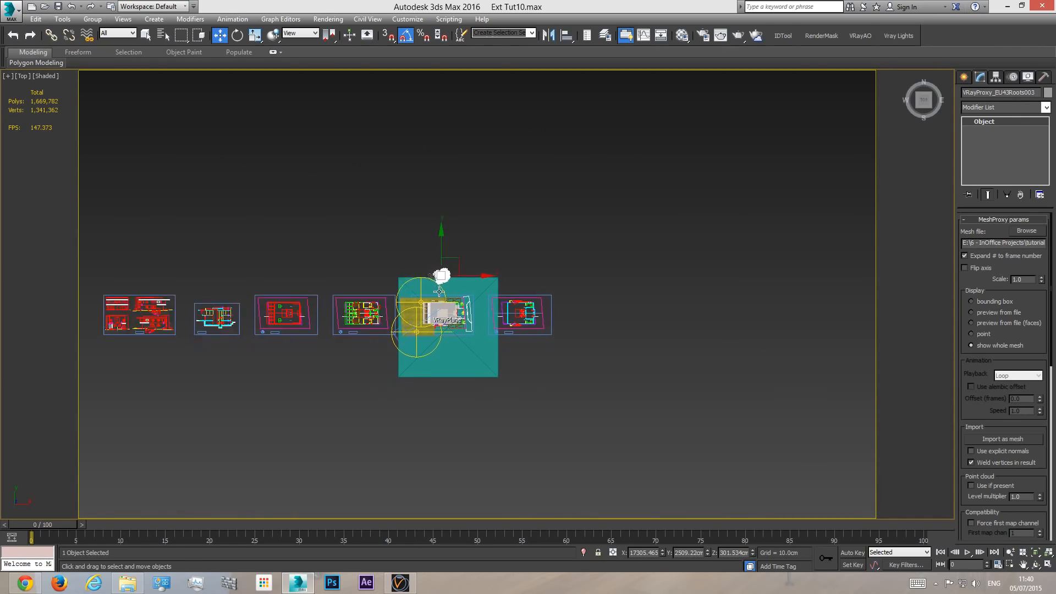
key("z")
left_click_drag(462, 186, 489, 125)
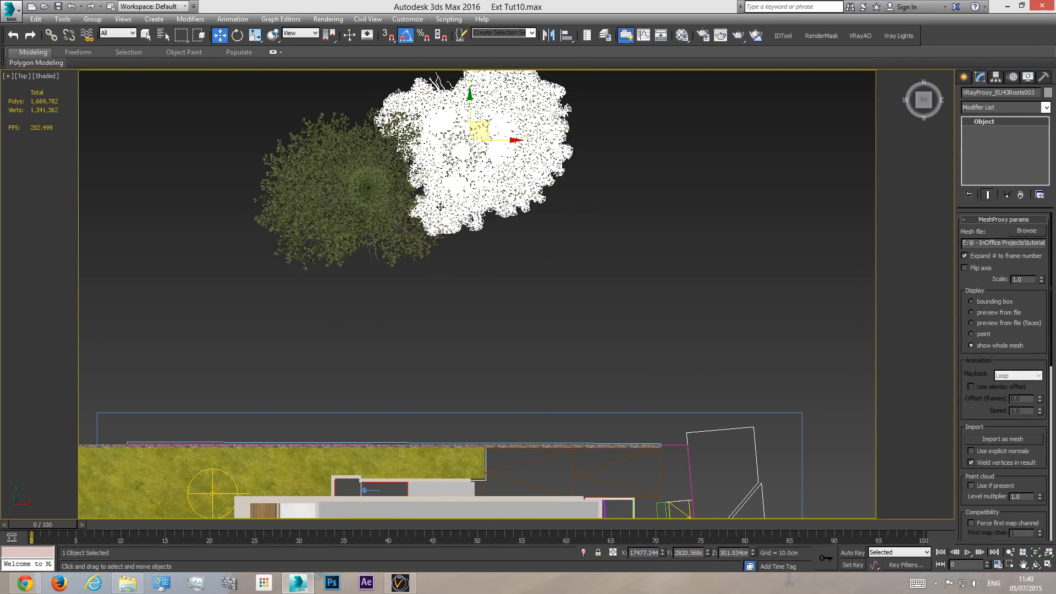
- Clone the two tree proxies in the top view as a single instance pair, offset along X and closer to the house
left_click(381, 189)
left_click(460, 148, "ctrl")
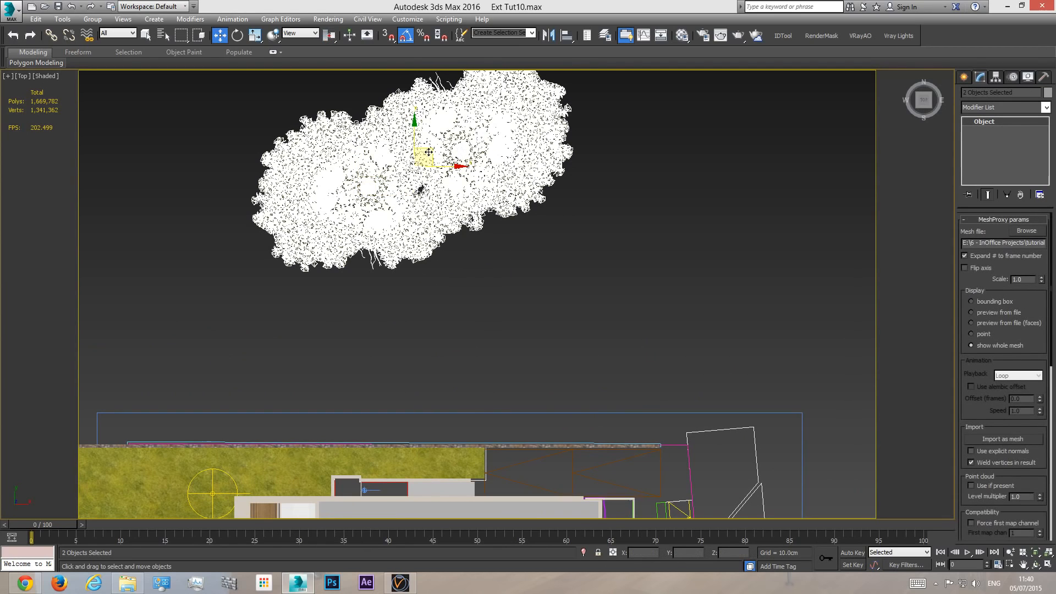
mouse_move(429, 152)
left_mouse_down("shift")
mouse_move(666, 242)
mouse_move(672, 201)
left_mouse_up("shift")
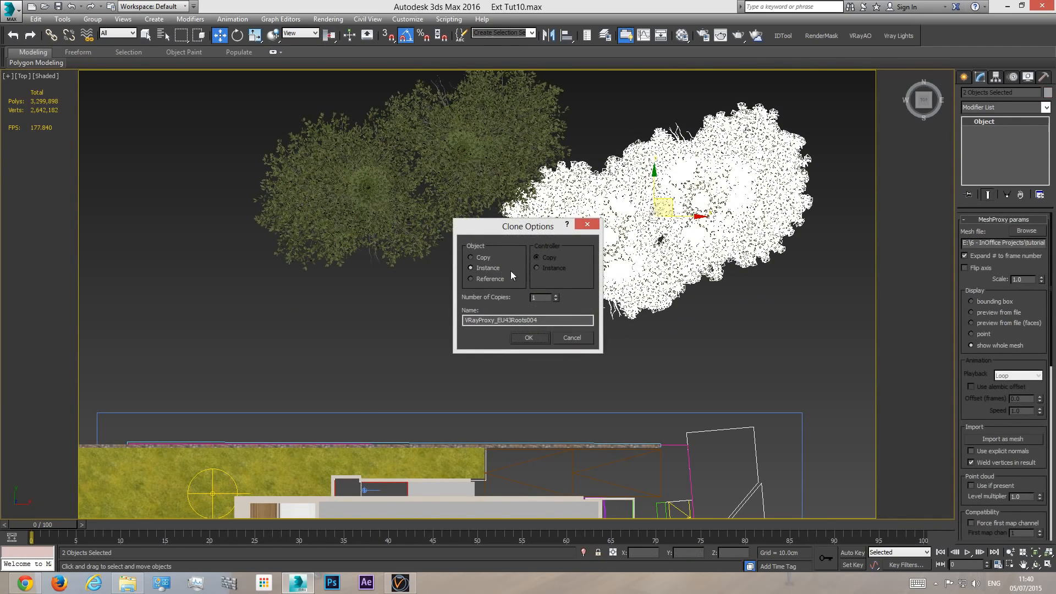
left_click(529, 337)
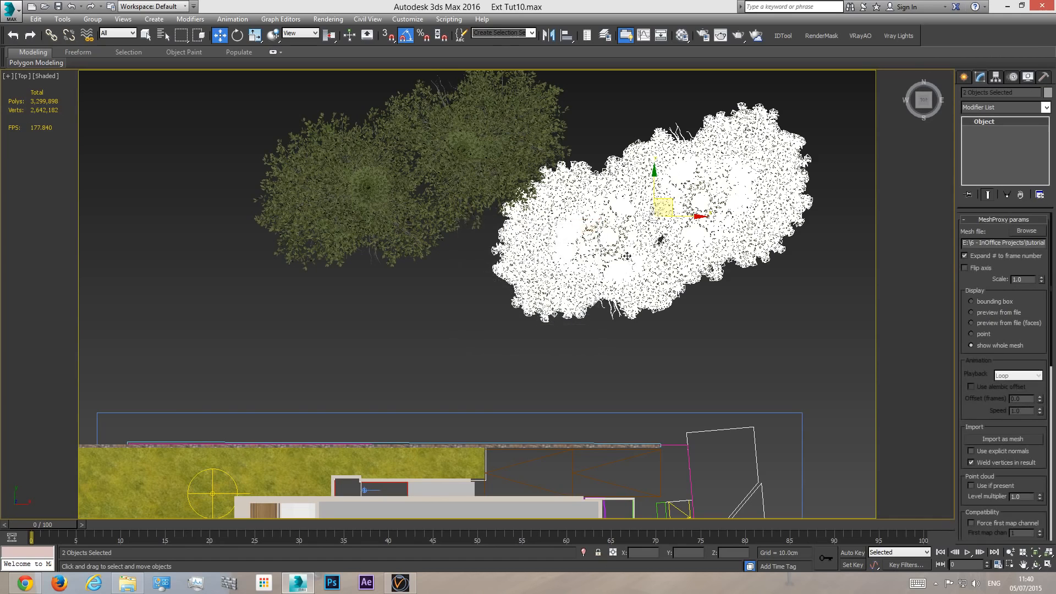
- Rotate the cloned tree pair around its vertical axis while checking it in the camera view
key("c")
left_click_drag(389, 293, 369, 293)
key("e")
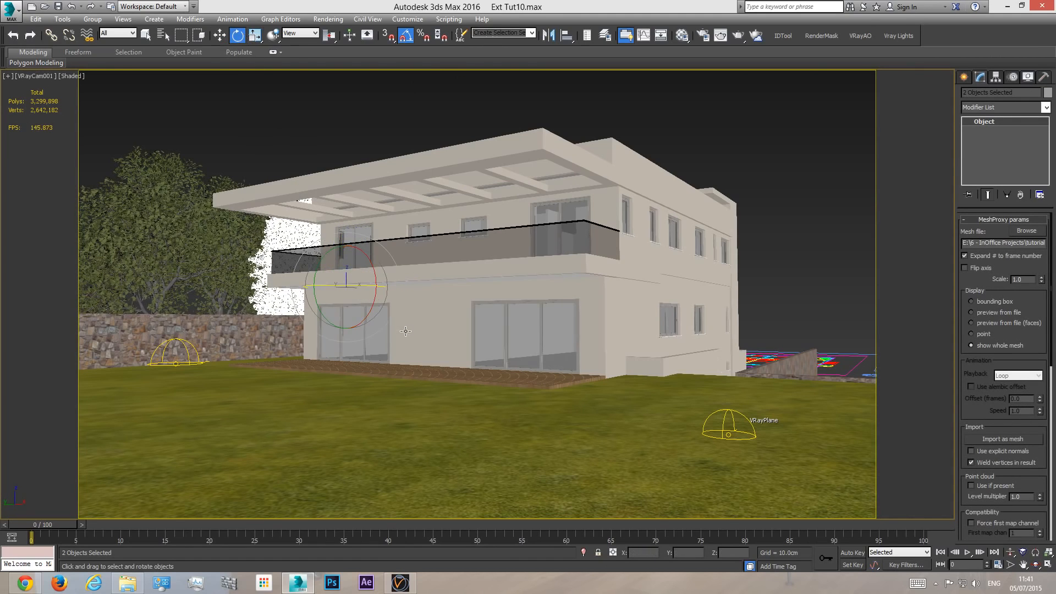
left_click_drag(351, 287, 328, 288)
- Delete the outer tree of the cloned pair, the one farthest along X in the top view
key("t")
key("z")
right_click(593, 255)
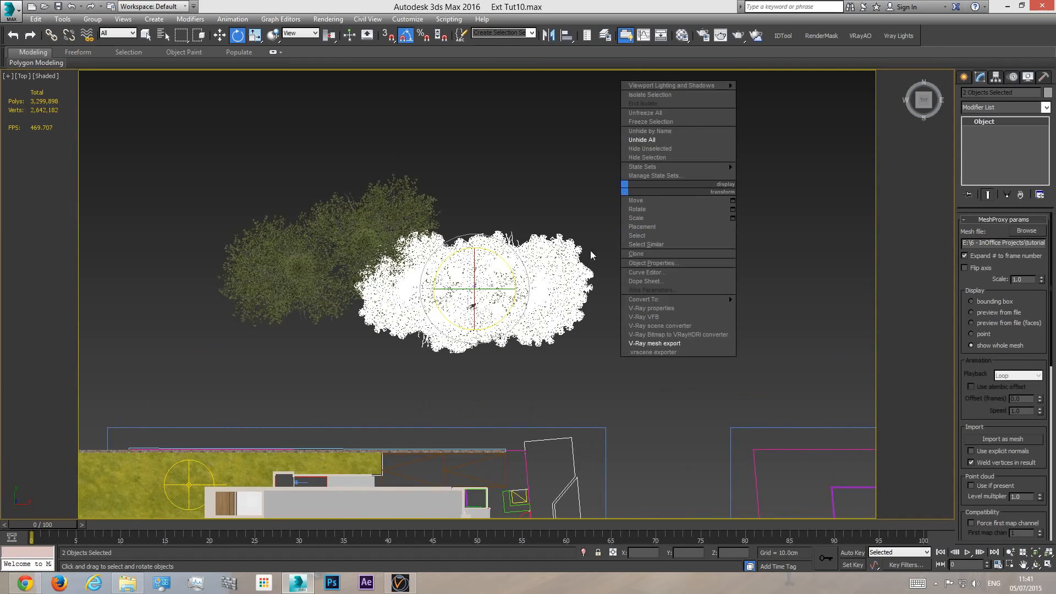
left_click(555, 259)
key("Delete")
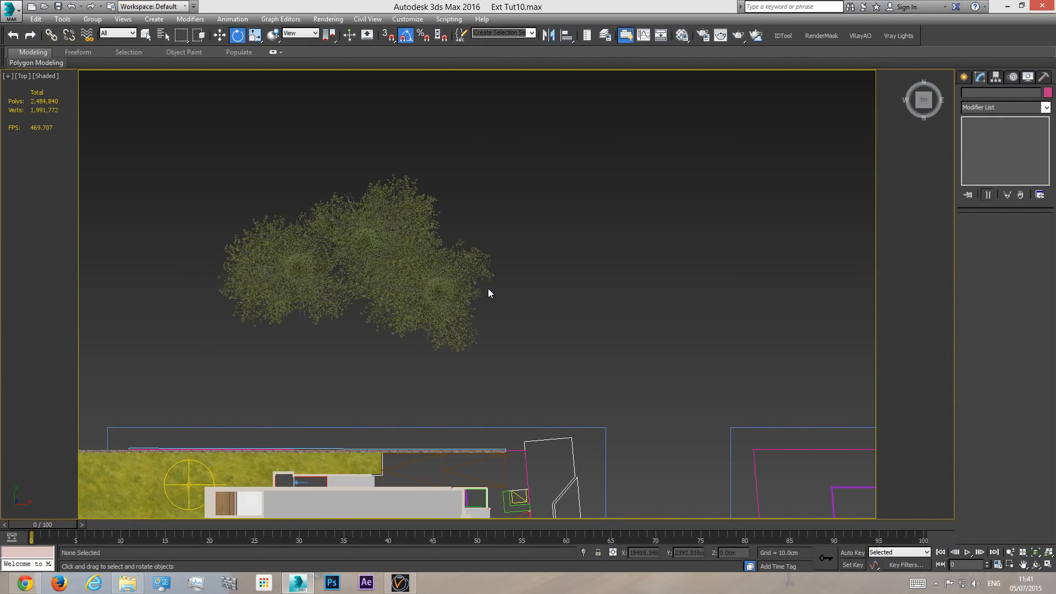
- Move the remaining cloned tree farther along X to widen the row, and check it in the camera view
left_click(464, 280)
key("w")
left_click_drag(473, 311, 537, 285)
key("c")
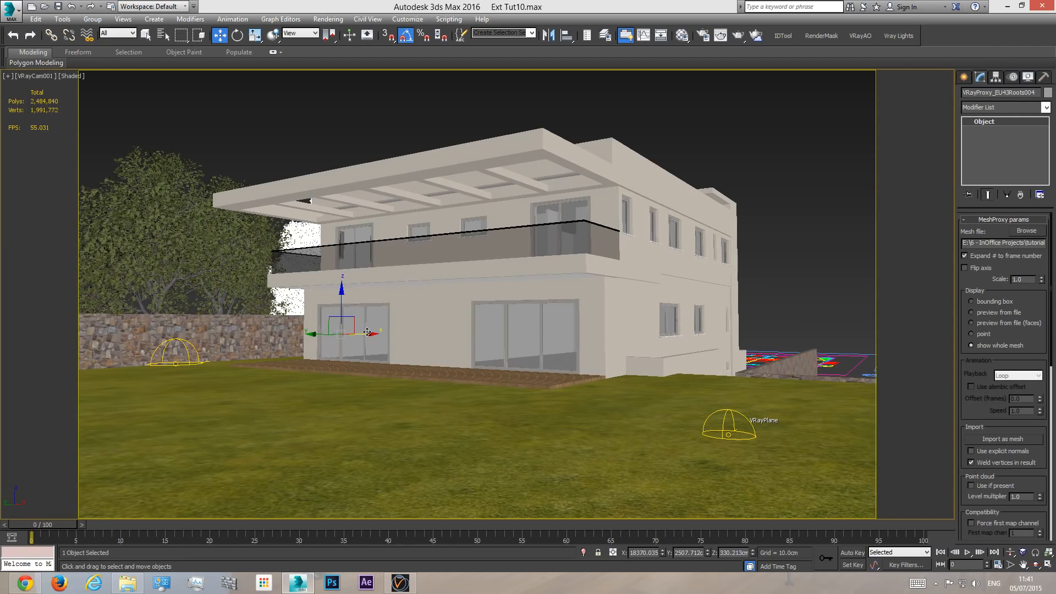
- Select all three tree proxies and clone them in the top view as instances beyond the house's rear corner
left_click(158, 224, "ctrl")
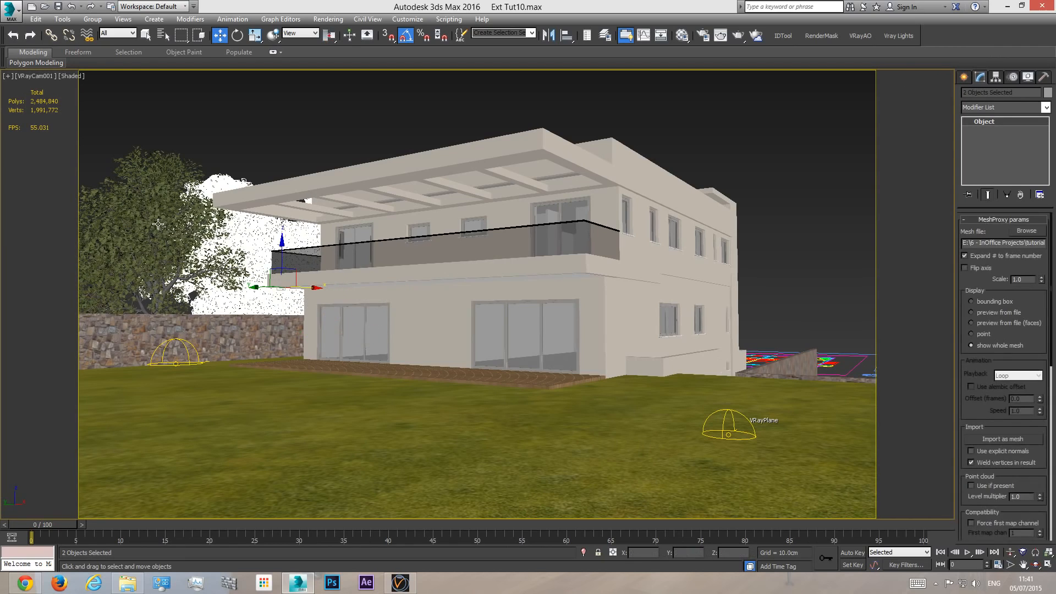
left_click(158, 224, "ctrl")
left_click_drag(240, 254, 239, 257)
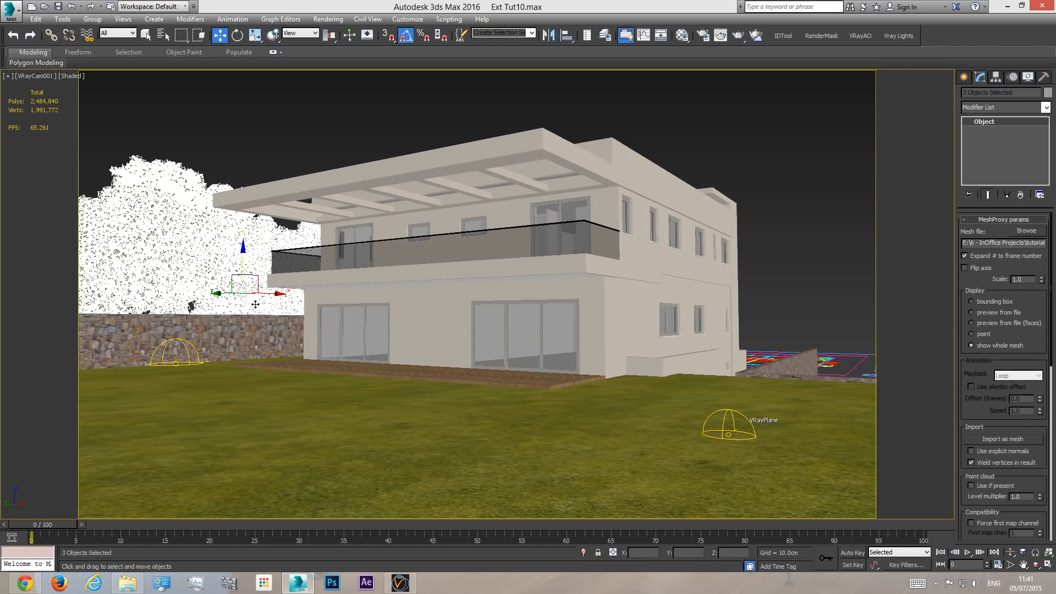
key("t")
scroll(437, 235, "up", 5)
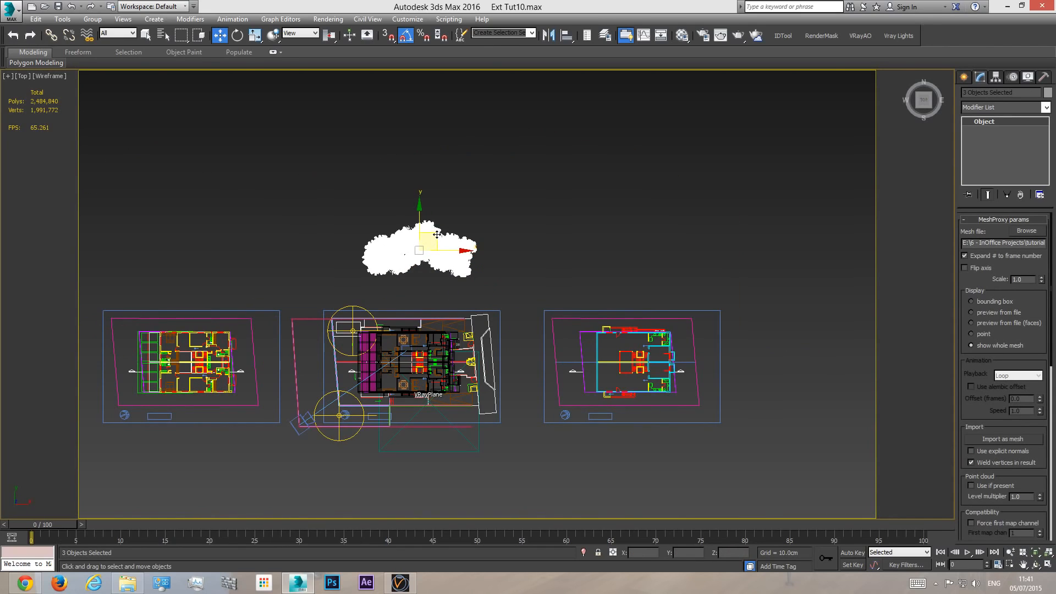
mouse_move(437, 235)
left_mouse_down("shift")
mouse_move(532, 378)
mouse_move(531, 403)
left_mouse_up("shift")
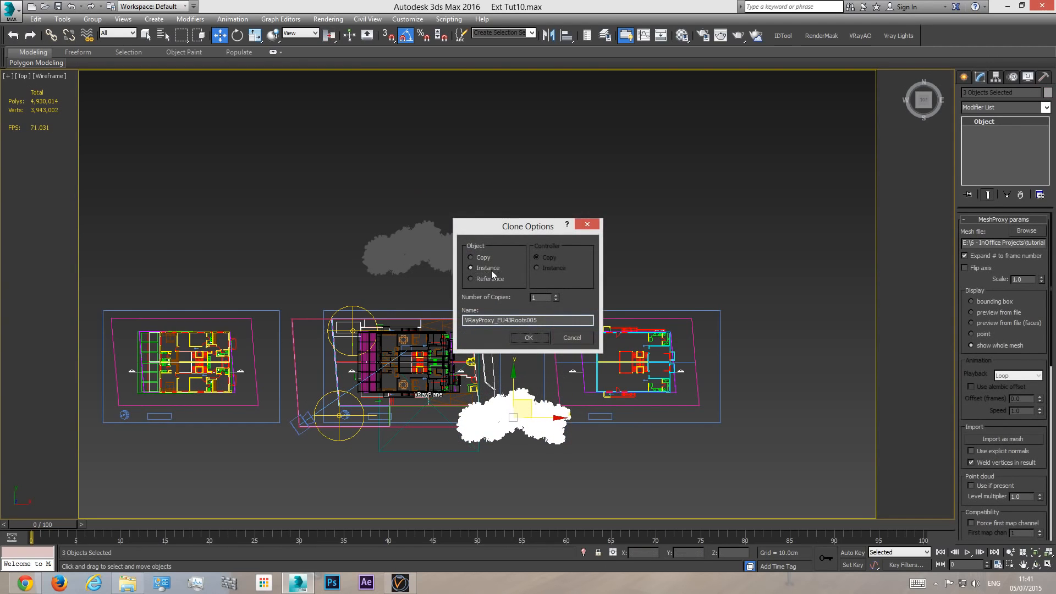
left_click(529, 338)
- Rotate the cloned group of three trees so the row runs along the rear side of the plot
left_click(237, 35)
mouse_move(565, 413)
left_mouse_down()
mouse_move(571, 470)
mouse_move(571, 455)
left_mouse_up()
key("c")
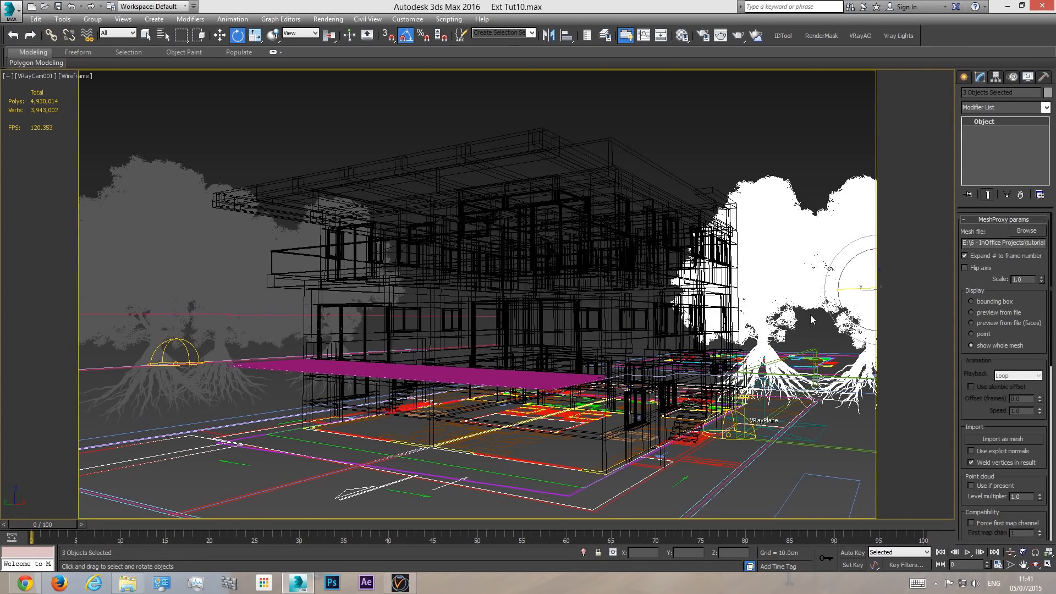
- Lower the cloned tree group and slide it along the rear of the house in the shaded camera view
key("F3")
key("w")
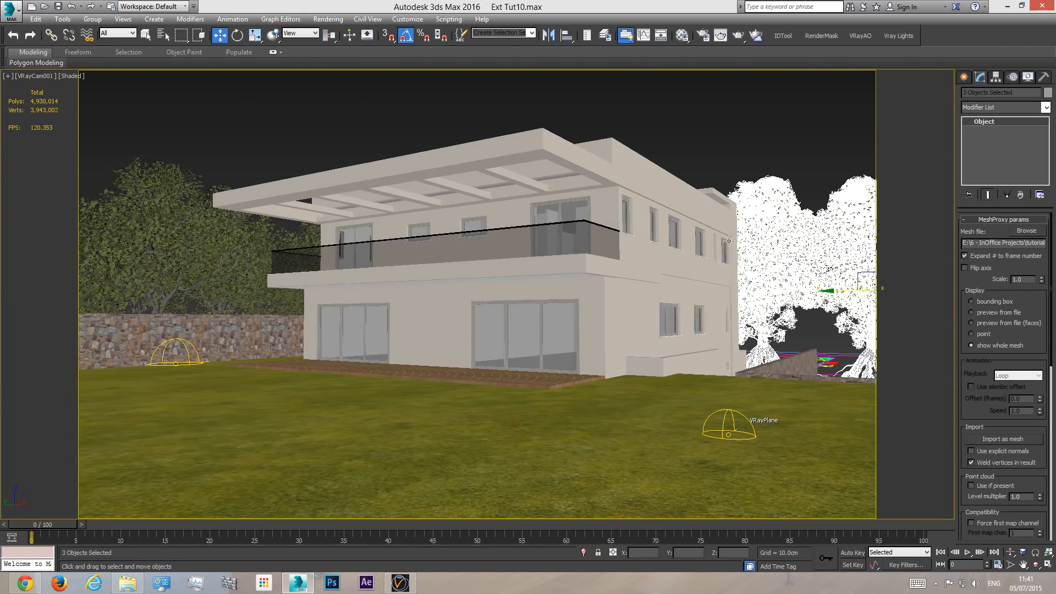
left_click_drag(875, 255, 873, 268)
mouse_move(832, 301)
left_mouse_down()
mouse_move(637, 301)
mouse_move(718, 313)
left_mouse_up()
- Select the tree hidden behind the house and raise it until its crown shows above the roof
key("F3")
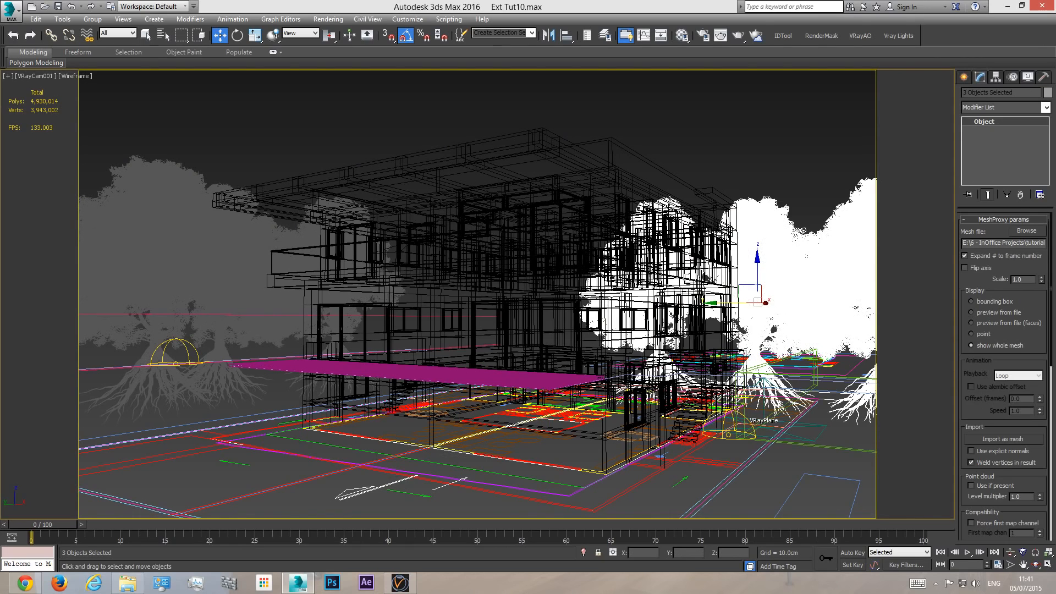
left_click(670, 202)
left_click(670, 201)
key("F3")
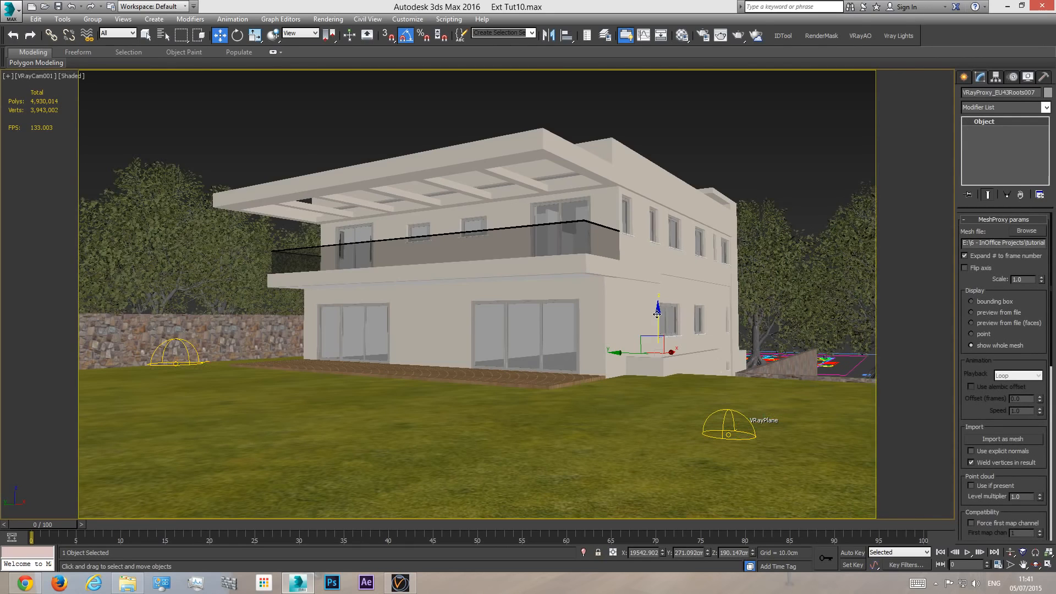
left_click_drag(658, 312, 682, 156)
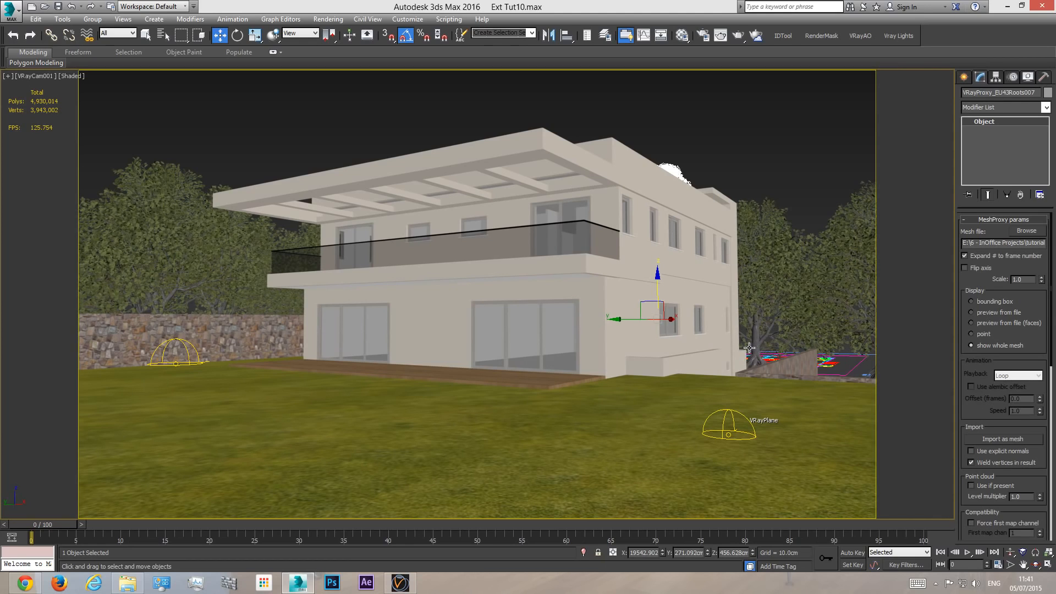
- Move the three rear trees about 362 cm along X away from the house, and deselect them in the camera view
key("t")
key("F3")
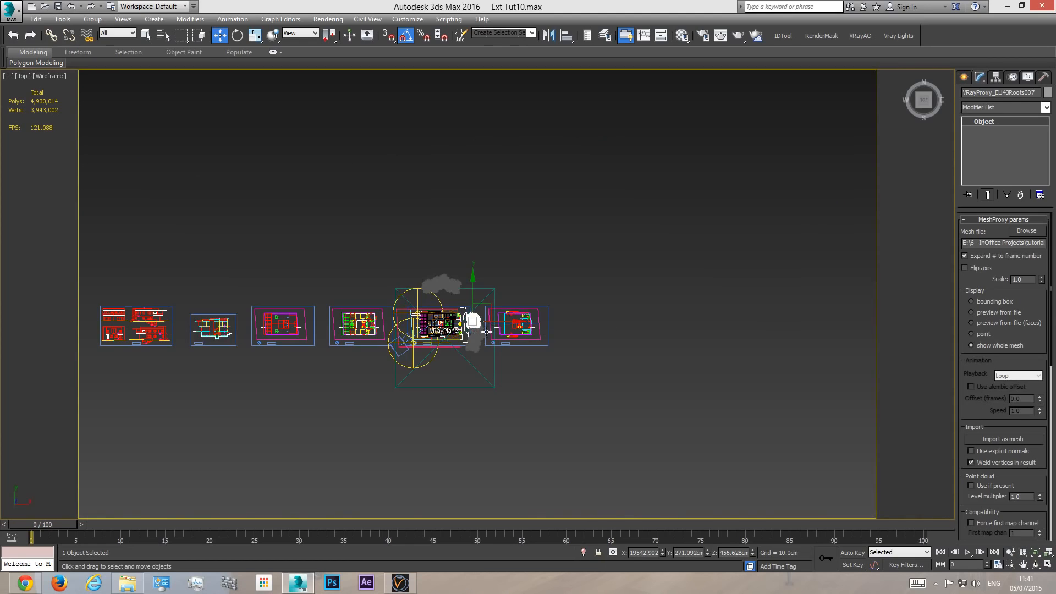
scroll(486, 332, "up", 8)
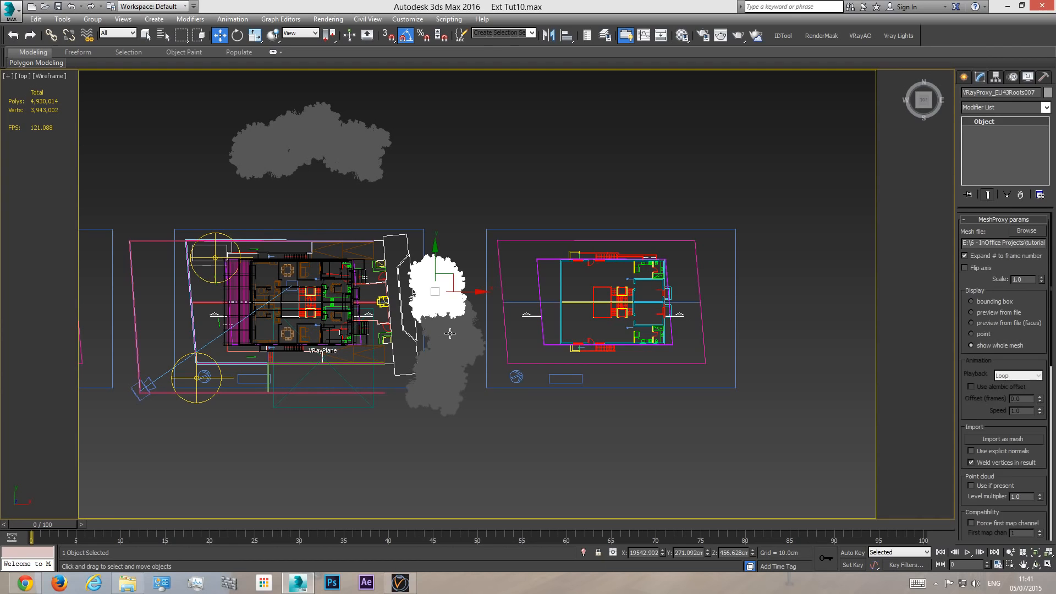
left_click(450, 334, "ctrl")
left_click(444, 376, "ctrl")
left_click_drag(478, 334, 500, 333)
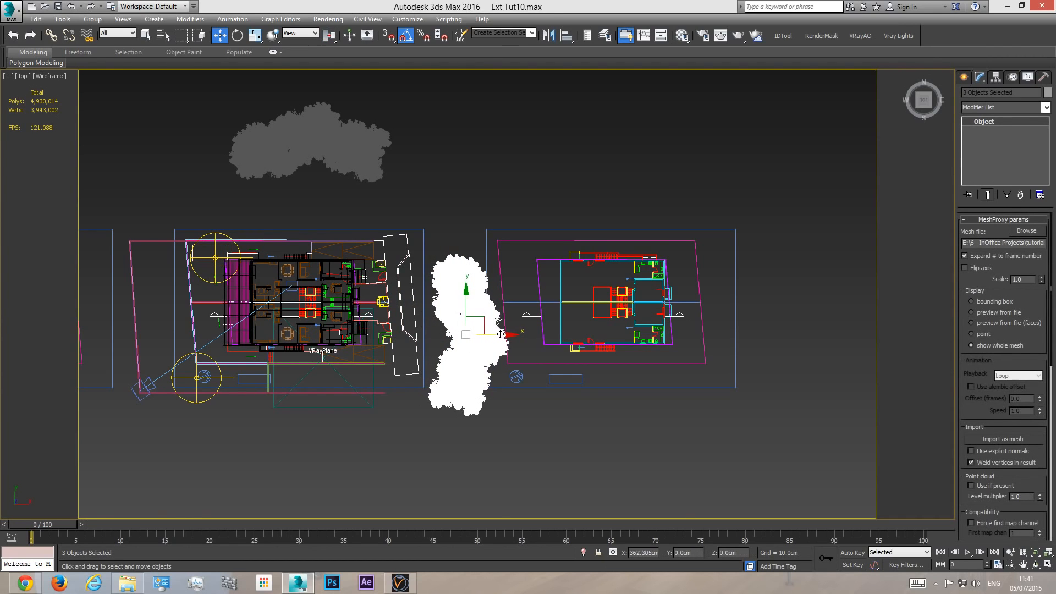
key("c")
key("F3")
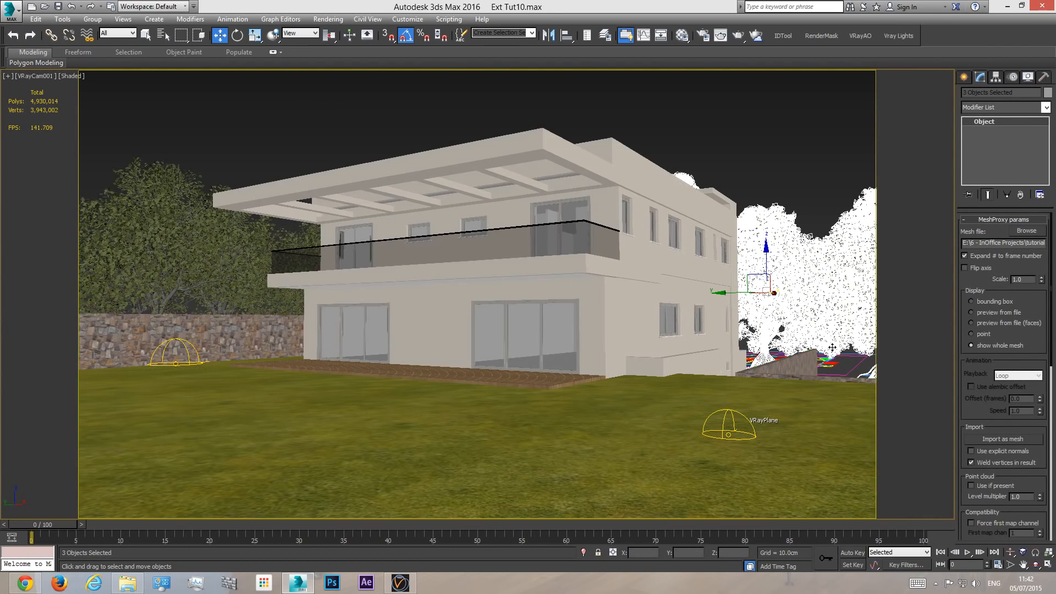
left_click(790, 144)
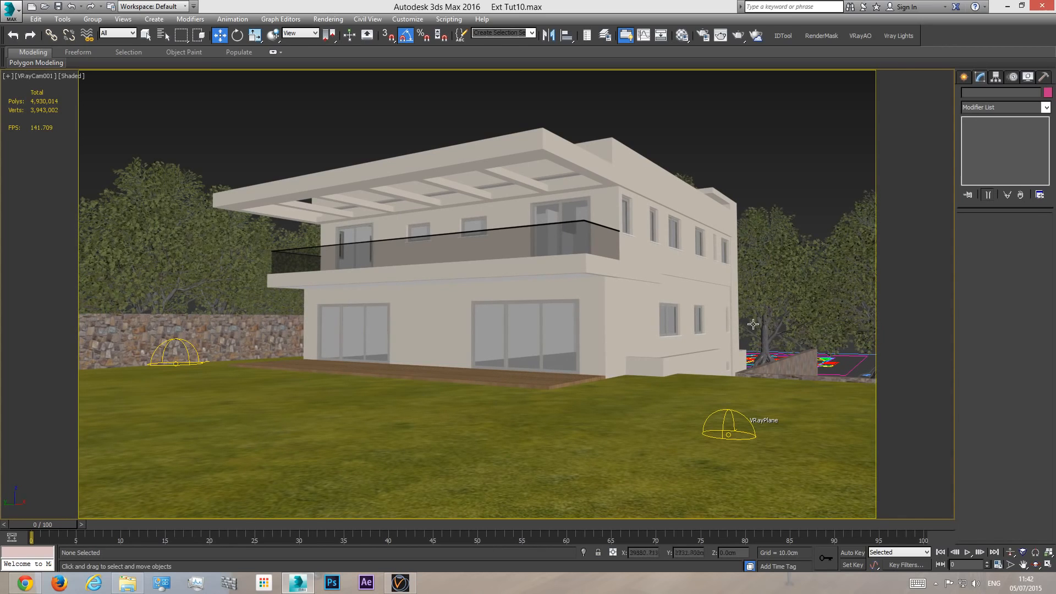
- Orbit a perspective view of the house and set the instanced tree proxies' display to bounding box
key("p")
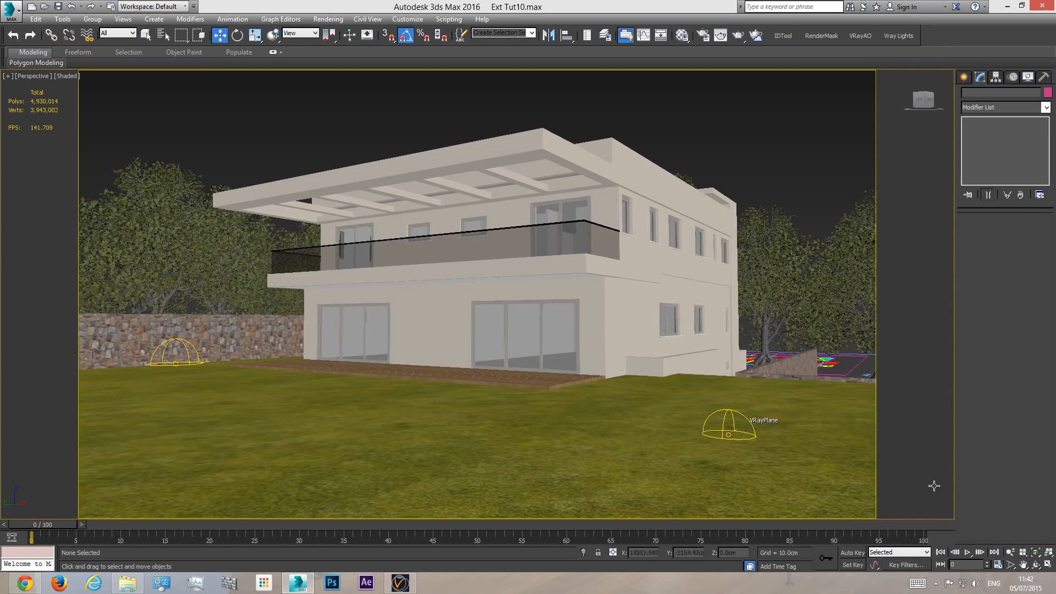
left_click(1037, 566)
left_click_drag(495, 357, 247, 220)
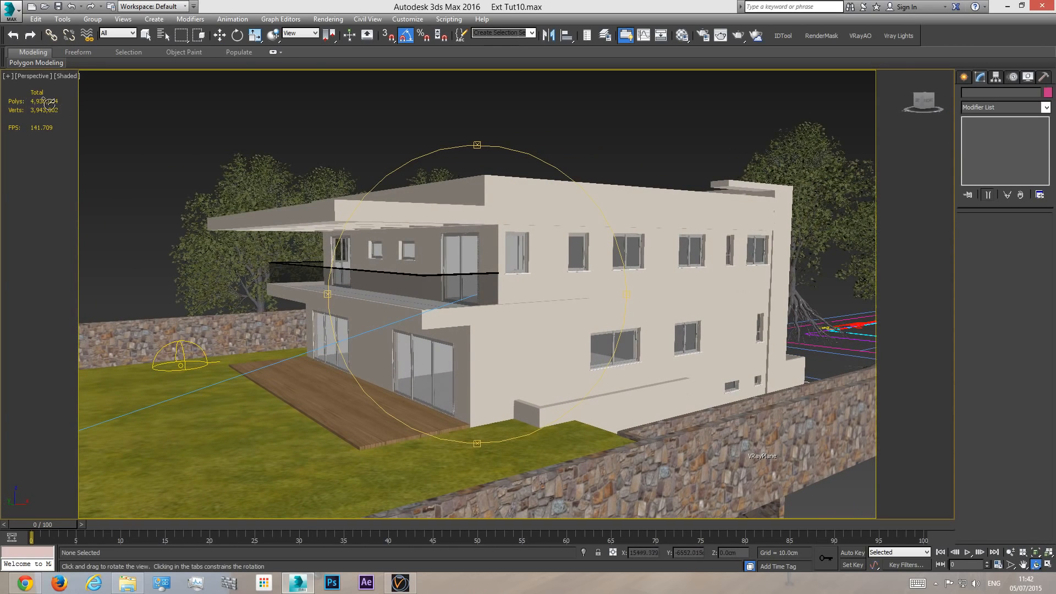
key("w")
left_click(268, 178)
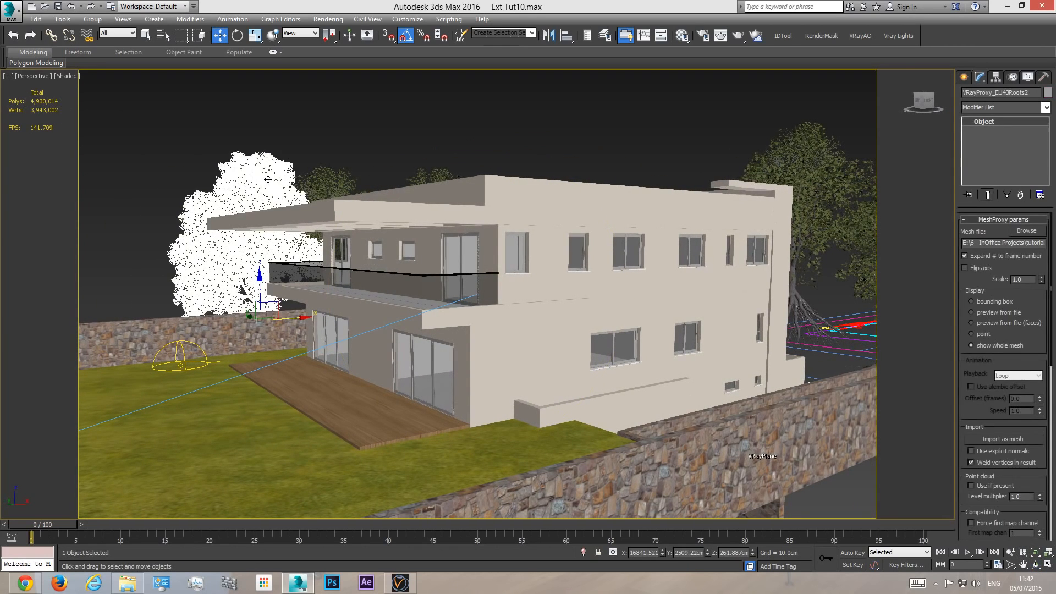
left_click(990, 303)
- Try the preview from file display on the tree proxies, then return them to bounding box
scroll(179, 215, "up", 3)
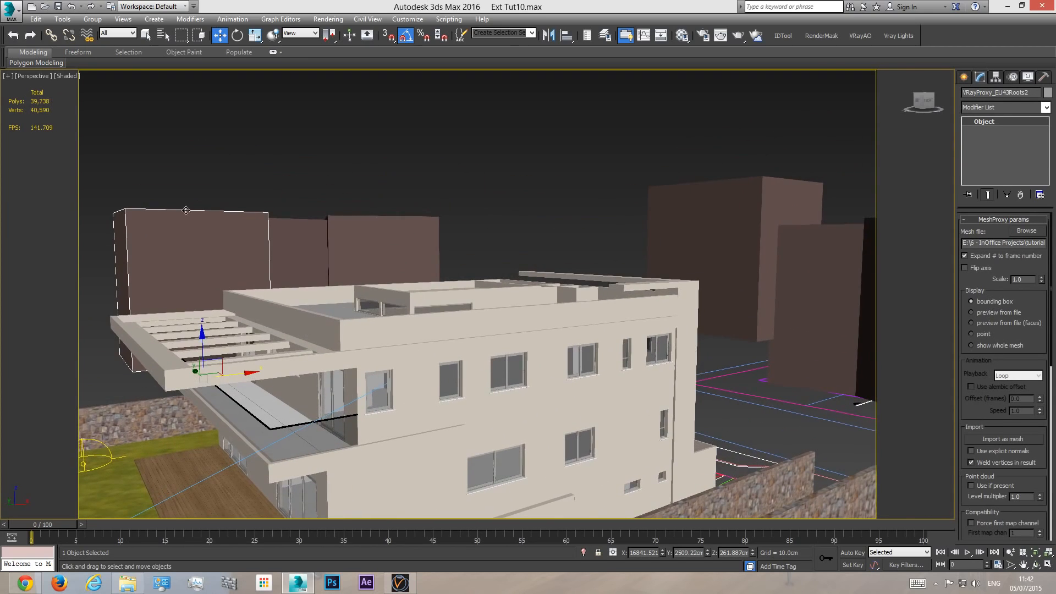
scroll(463, 263, "down", 5)
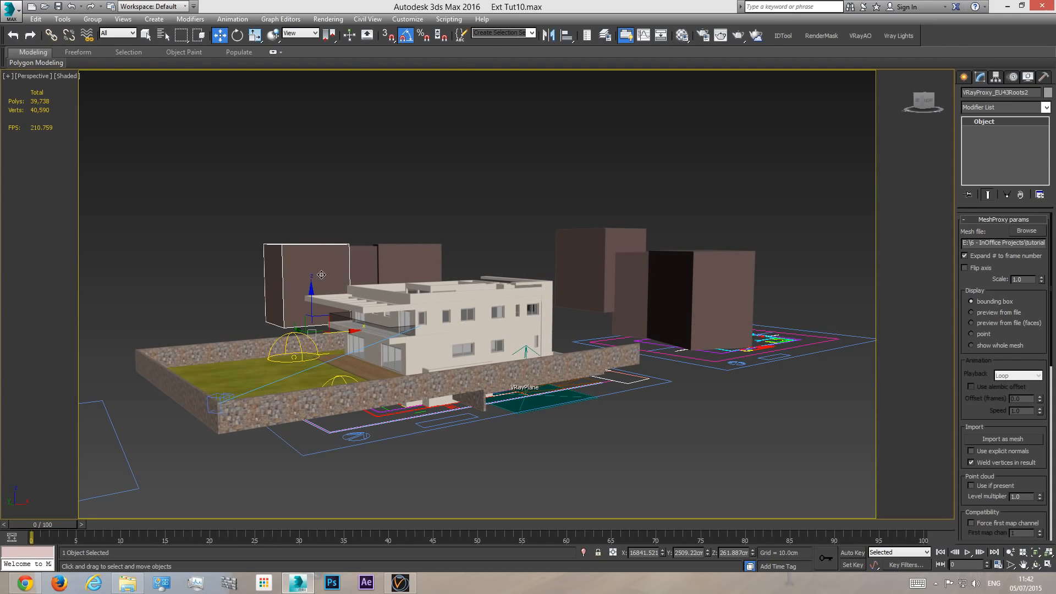
left_click(992, 311)
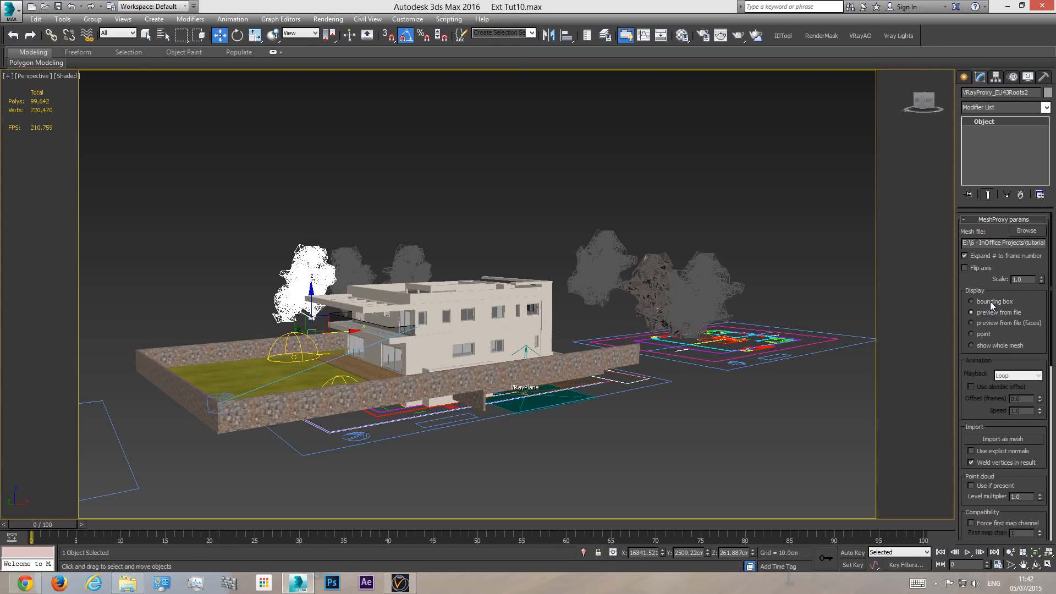
left_click(992, 302)
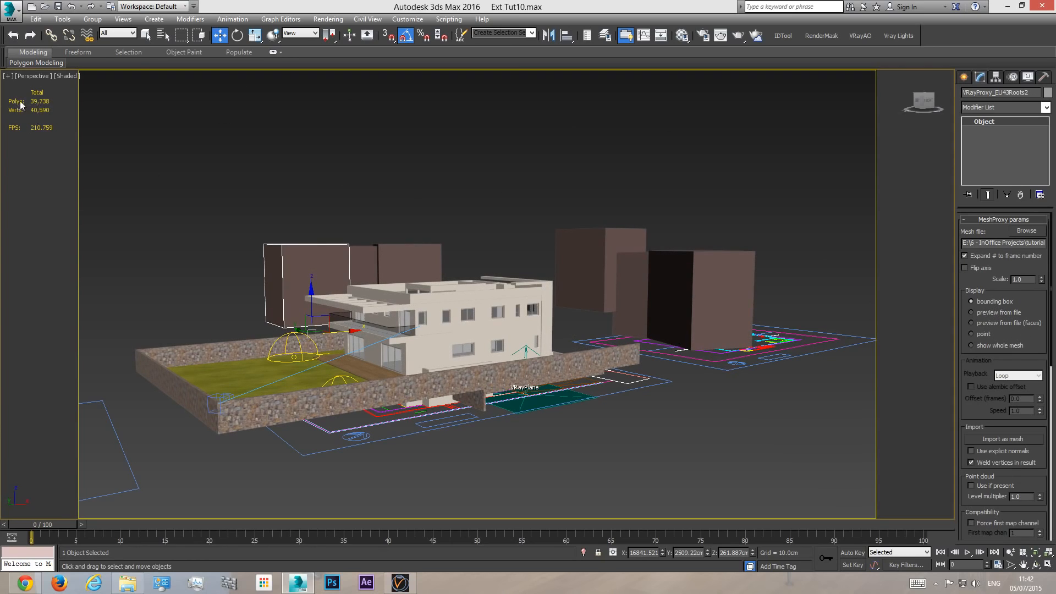
left_click(355, 135)
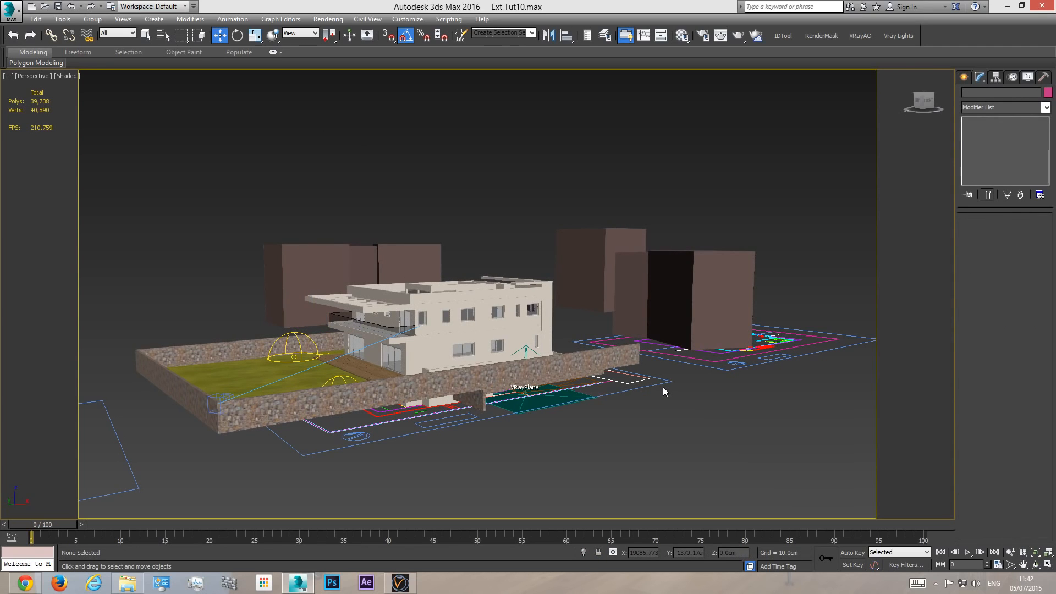
- Examine the area behind the house from above in perspective, then return to the camera view
left_click(1036, 567)
left_click_drag(610, 313, 478, 378)
scroll(506, 394, "up", 5)
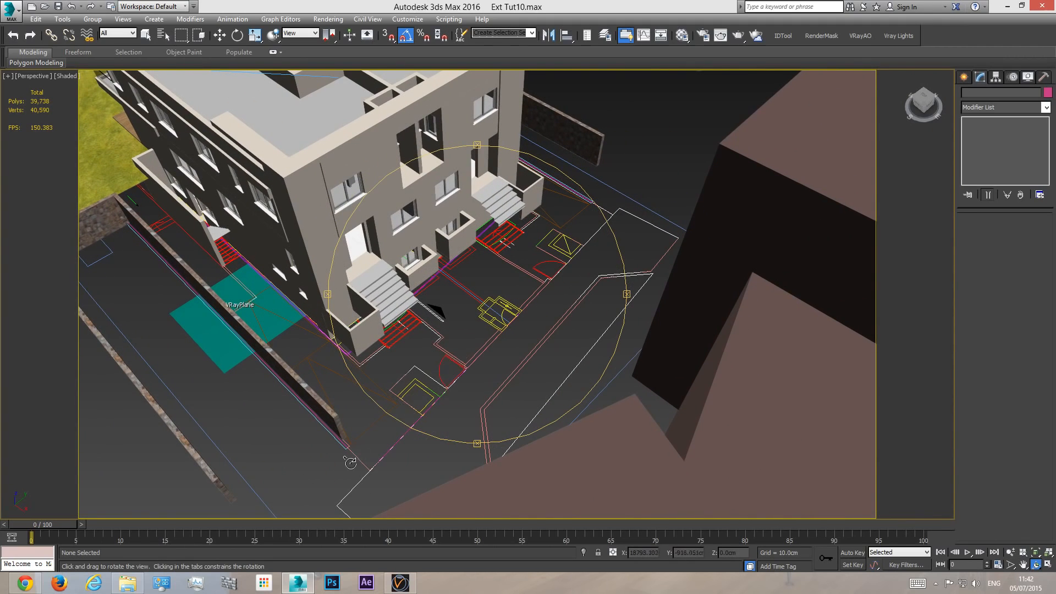
key("c")
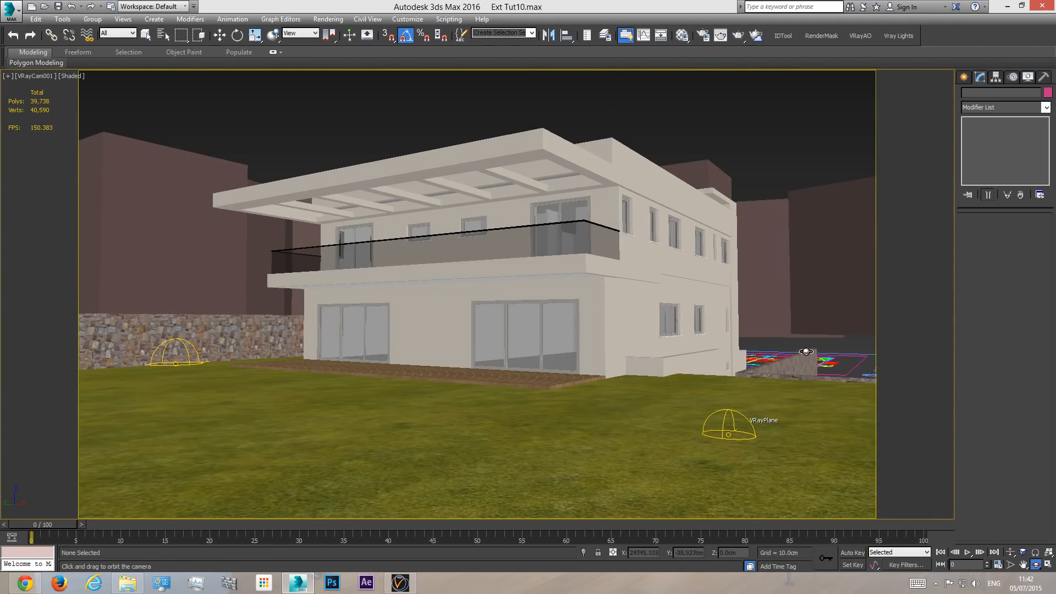
- Try the show whole mesh display on the tree proxy behind the house, then return it to bounding box
key("w")
left_click(770, 290)
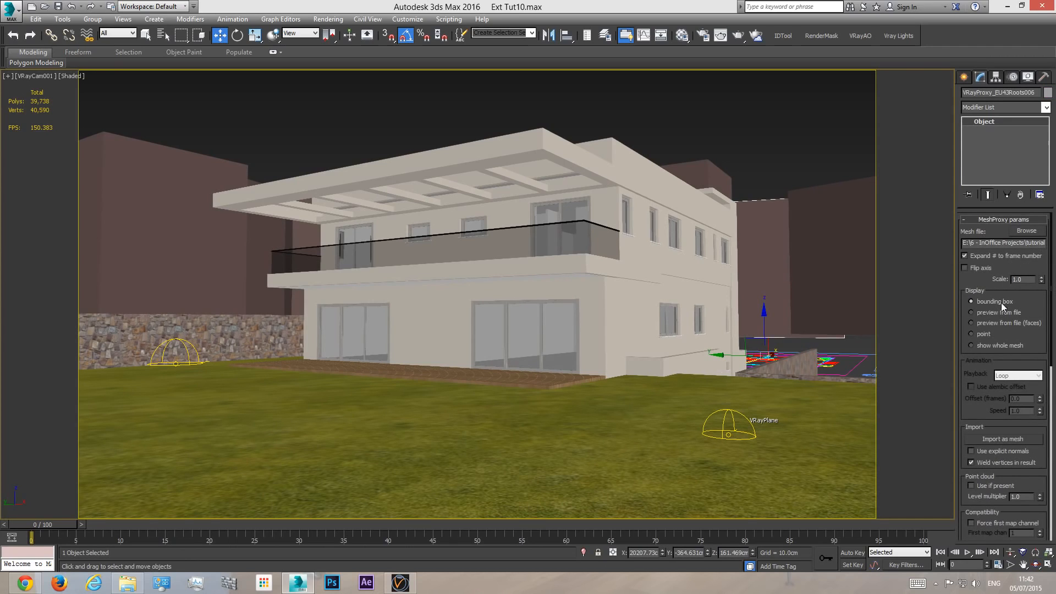
left_click(999, 344)
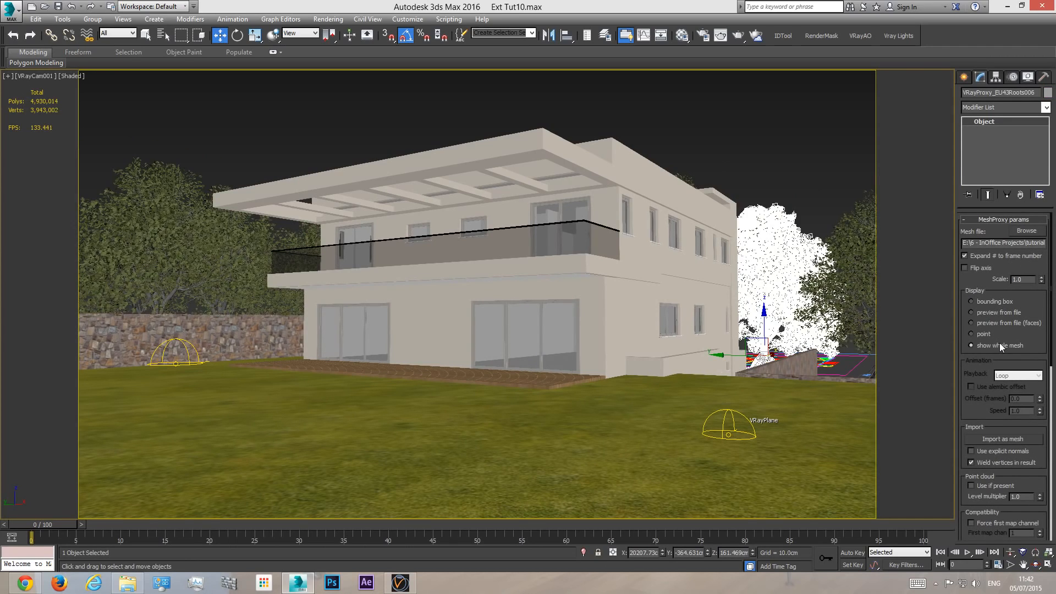
left_click(978, 300)
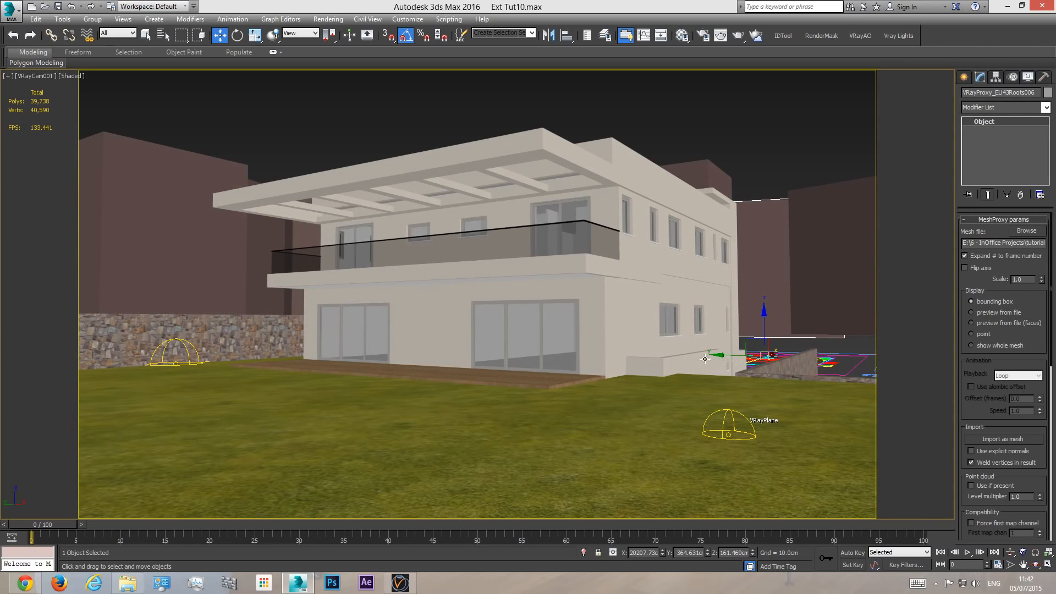
- Extend the stone wall beside the house by moving its end vertex about 152 cm along X to the plot's boundary line
key("p")
left_click(1036, 564)
left_click_drag(437, 295, 582, 312)
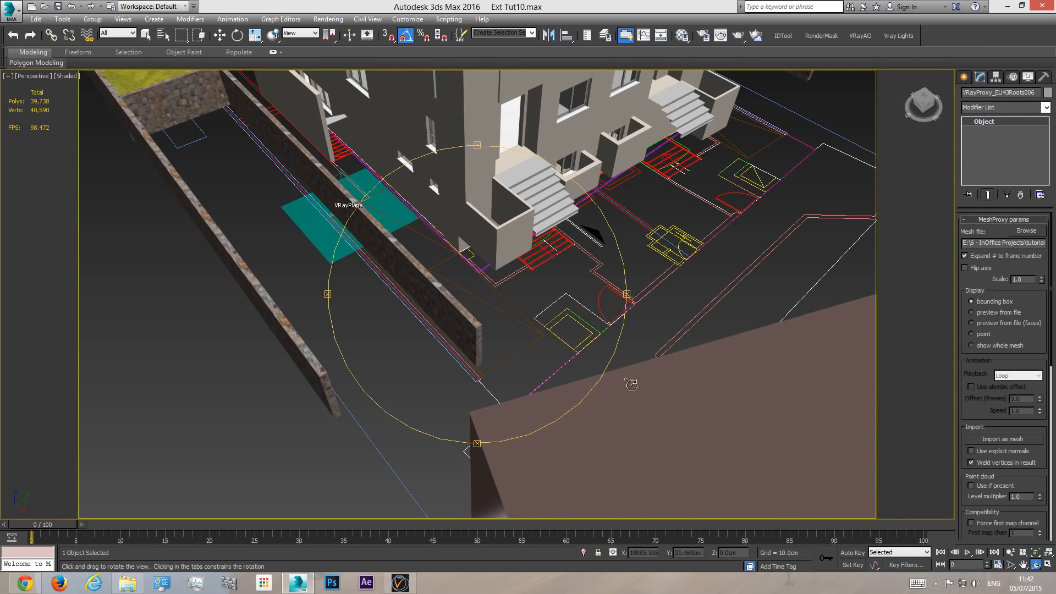
key("w")
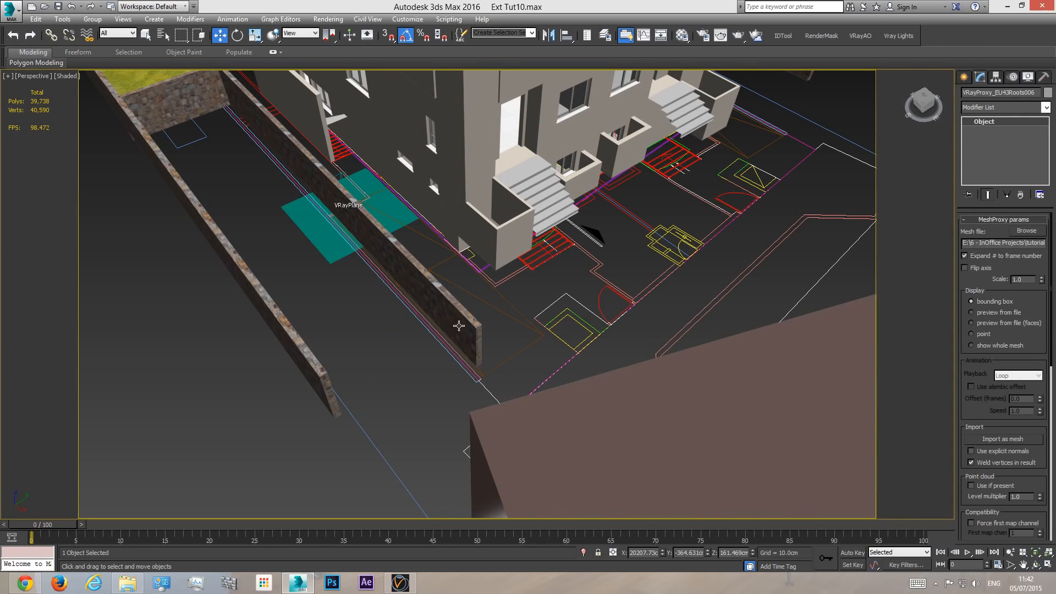
left_click(469, 324)
left_click(1006, 131)
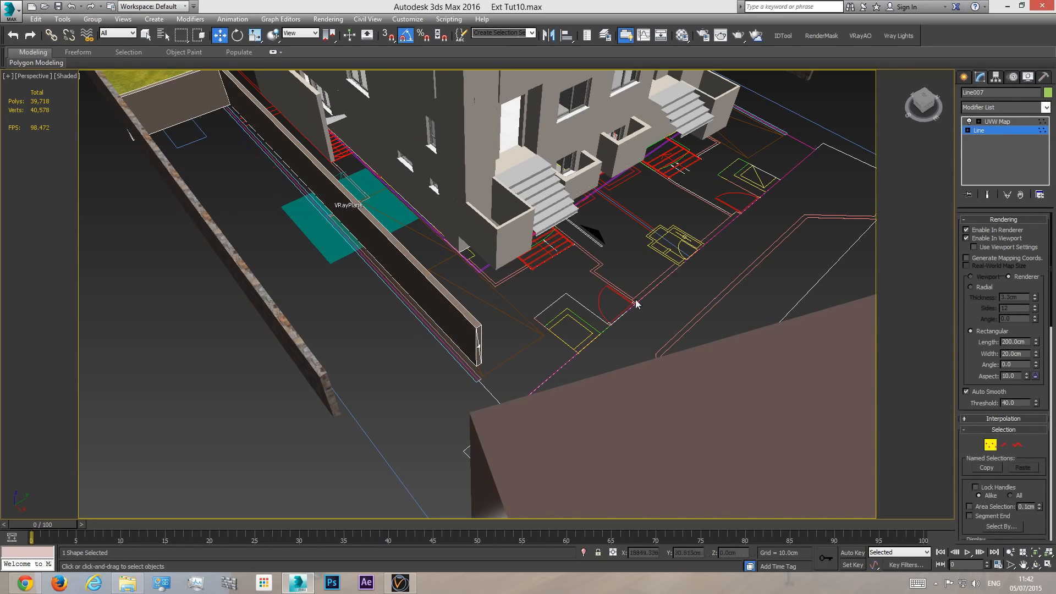
key("t")
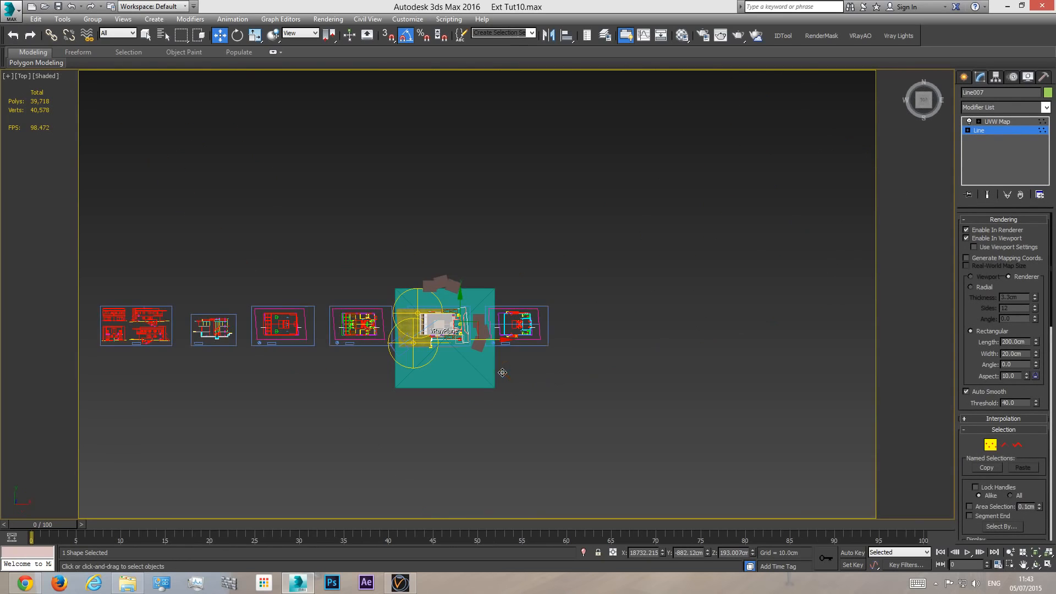
middle_click_drag(519, 345, 502, 373)
scroll(502, 374, "up", 10)
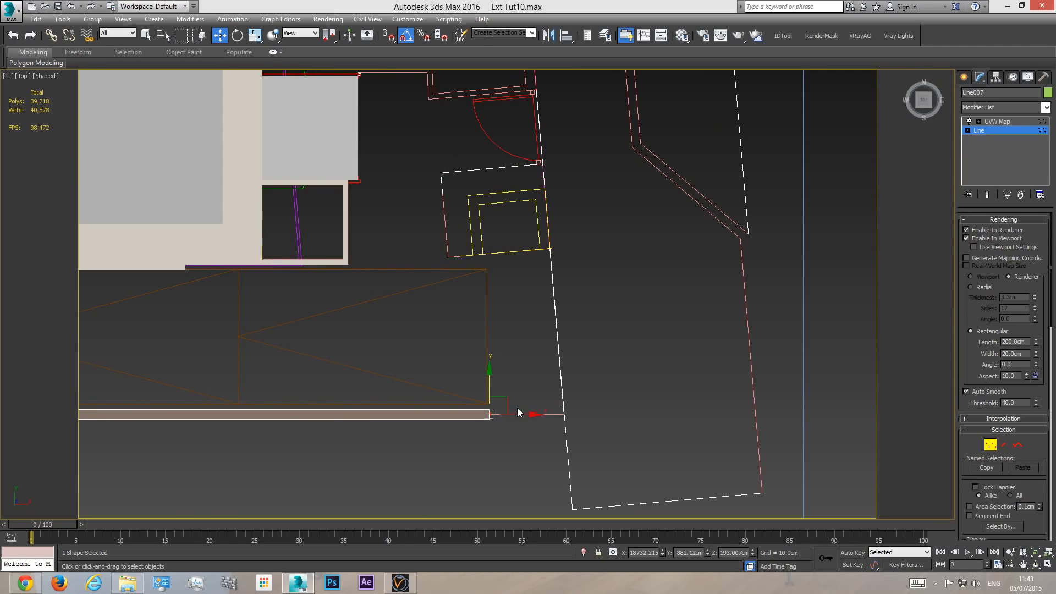
left_click_drag(518, 411, 605, 417)
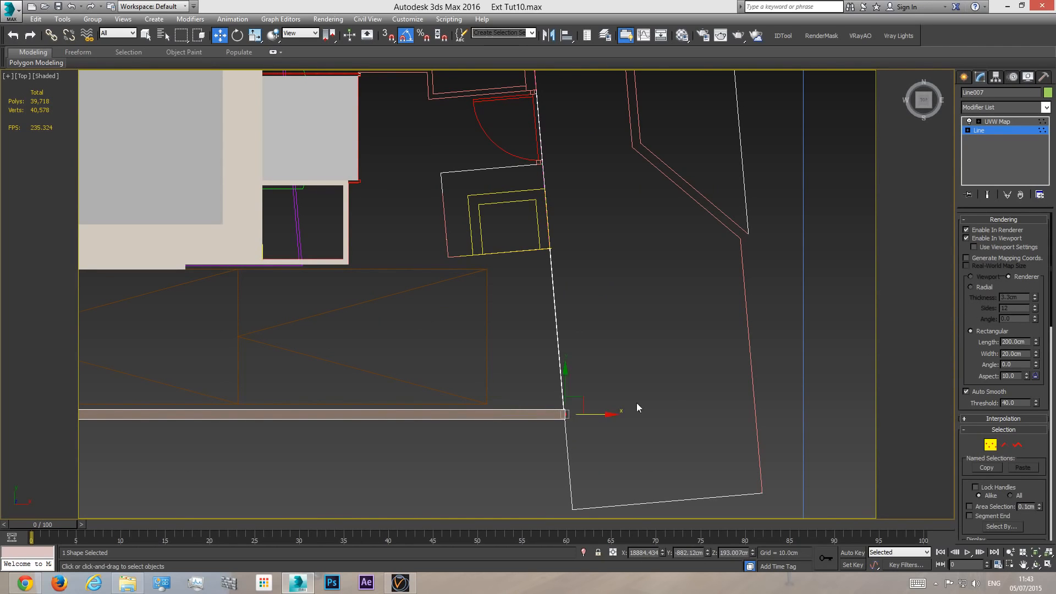
- Draw a two-point line along the plot boundary behind the house as a rectangular 200 × 20 cm wall
left_click(963, 76)
left_click(983, 156)
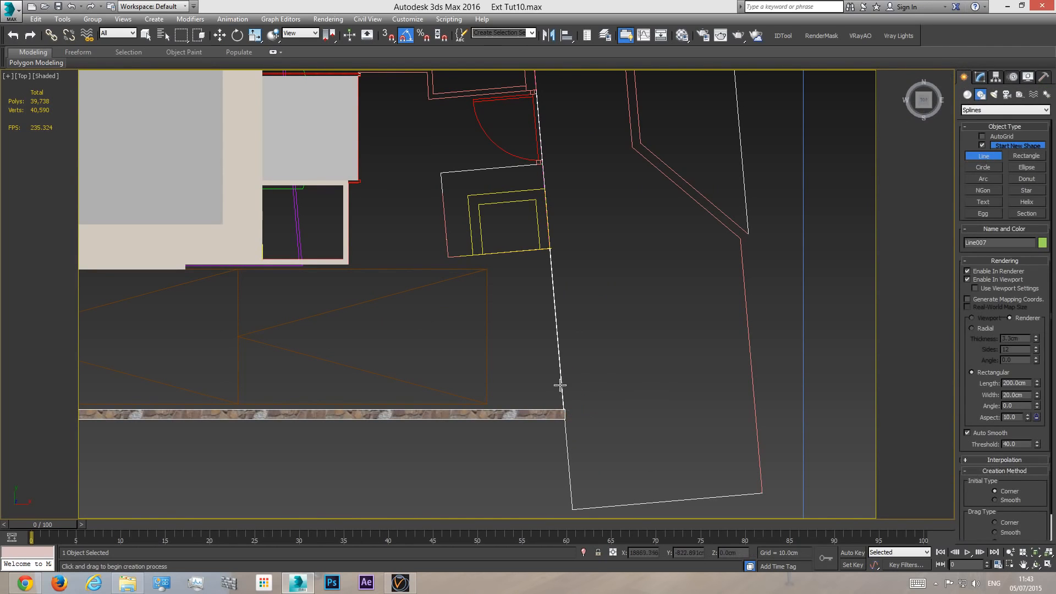
scroll(561, 374, "down", 2)
scroll(555, 212, "down", 2)
left_click(541, 167)
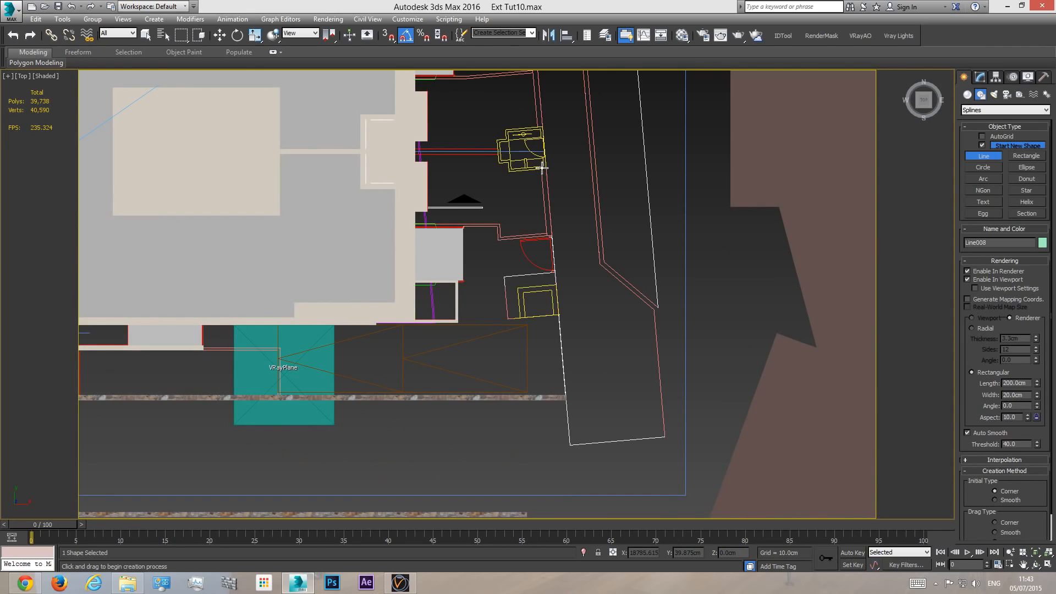
left_click(572, 450)
right_click(665, 348)
- In the camera view, raise the new rear wall to about 153 cm in Z and shift it about 120 cm along negative Y
key("c")
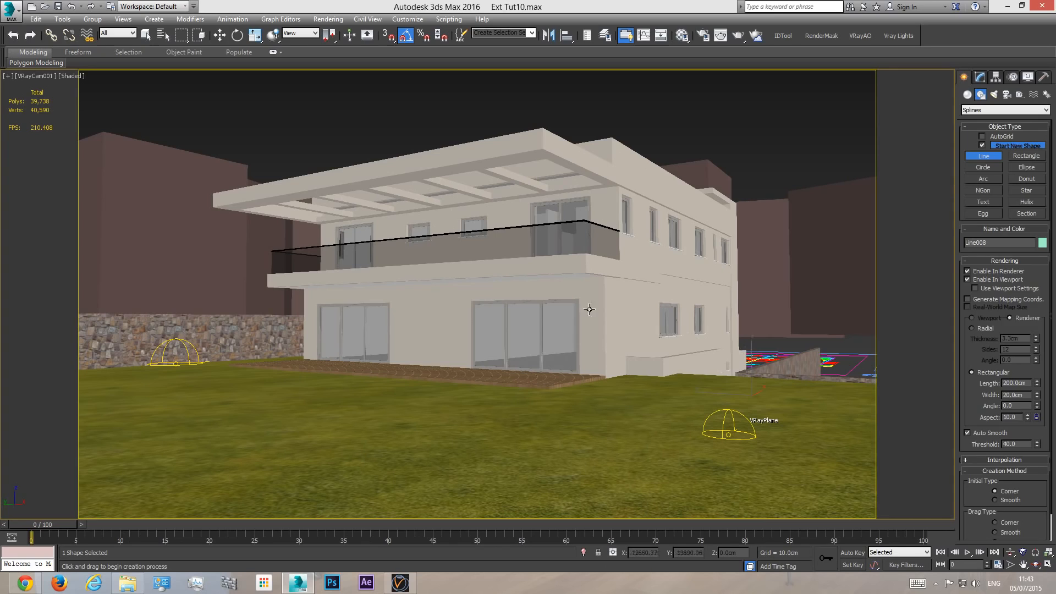
key("w")
left_click_drag(751, 363, 754, 338)
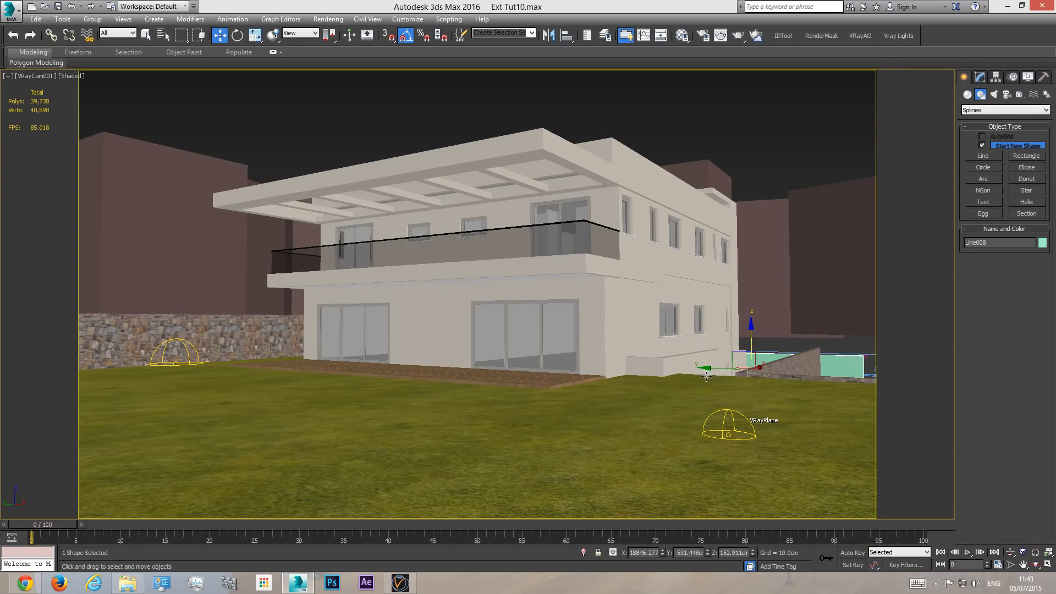
left_click_drag(717, 374, 738, 374)
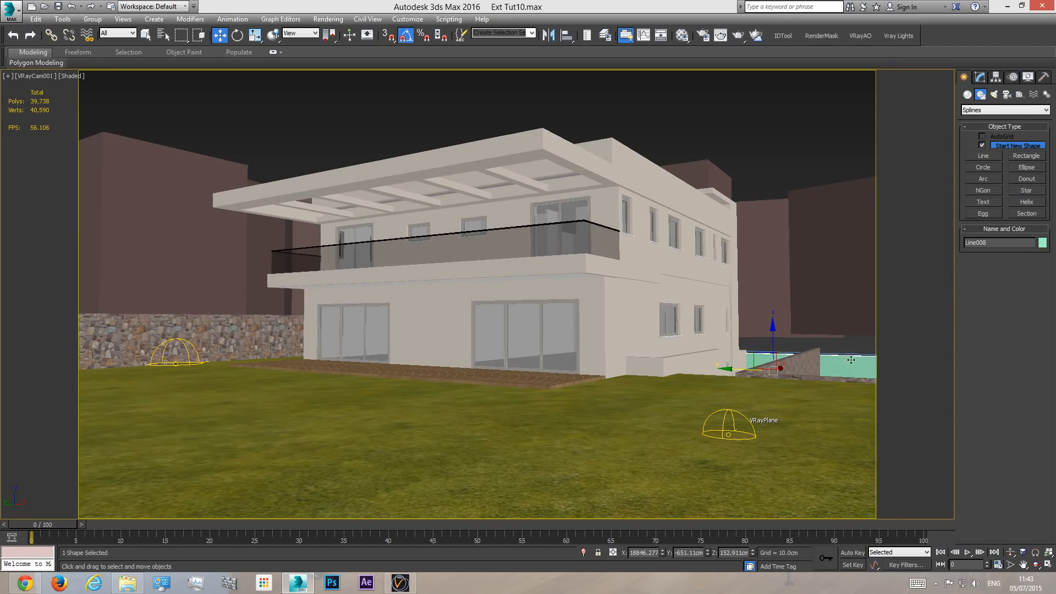
- Set the instanced tree proxies' display to show whole mesh
left_click(805, 333)
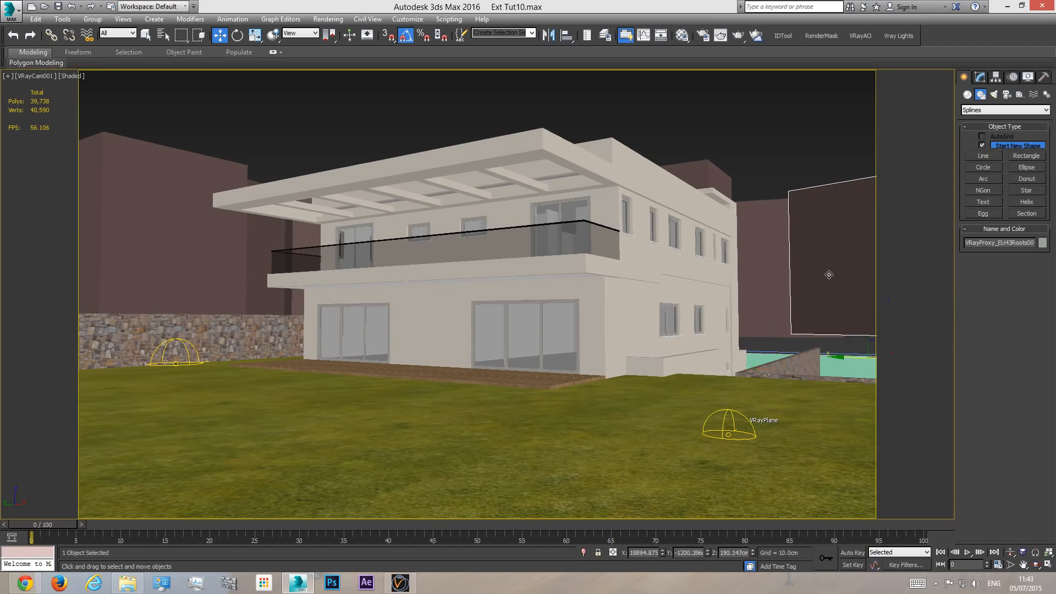
left_click(980, 77)
left_click(993, 345)
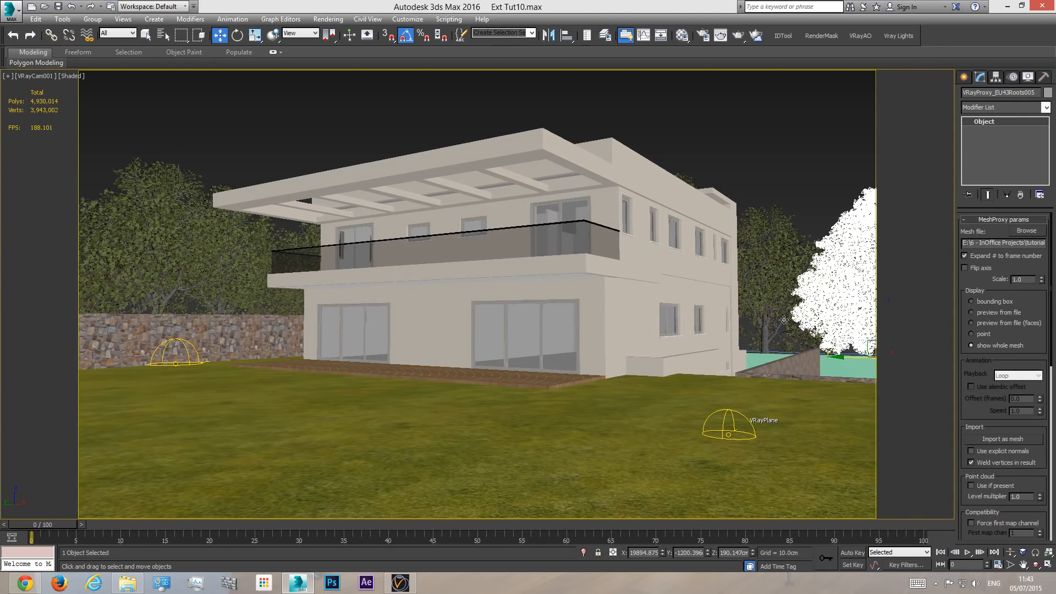
- Select the new rear wall in an orbited perspective view and raise it to about 194 cm in Z
key("p")
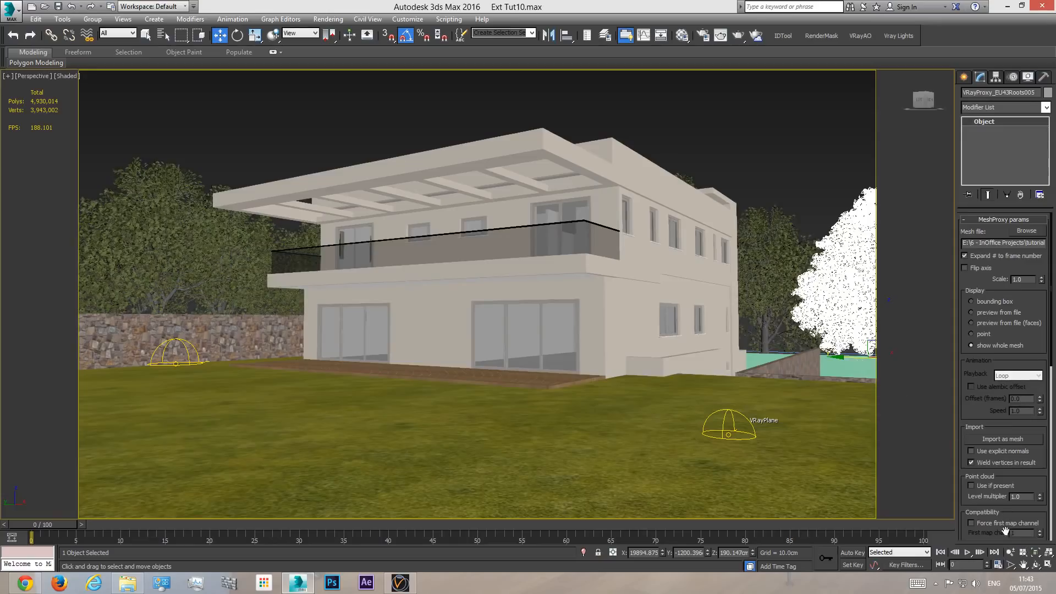
left_click(1034, 554)
left_click(1038, 565)
left_click_drag(534, 352, 451, 383)
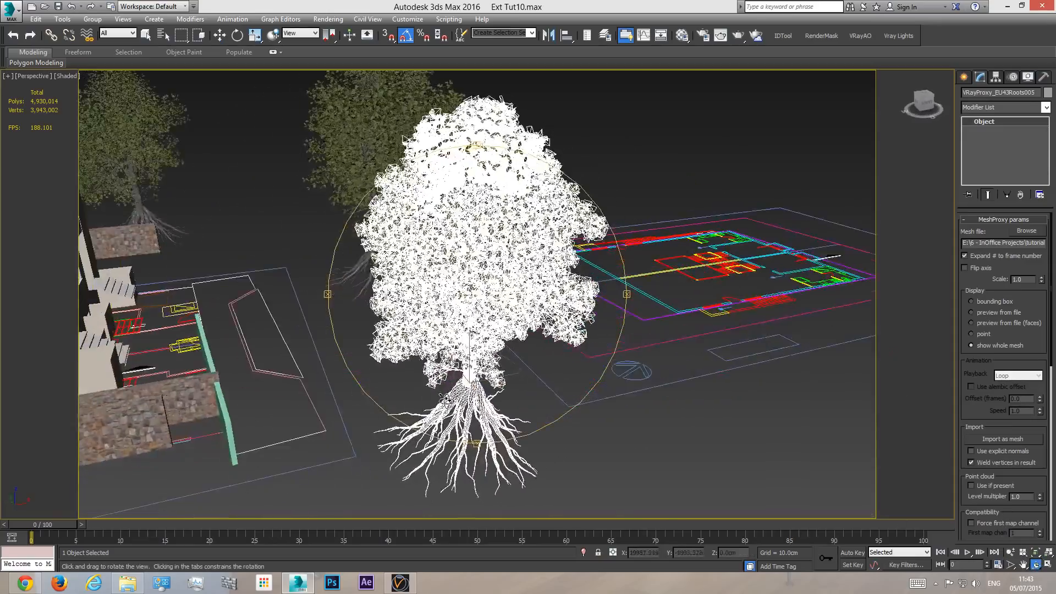
middle_click_drag(451, 382, 490, 381)
left_click_drag(491, 380, 407, 120)
middle_click_drag(406, 121, 400, 27)
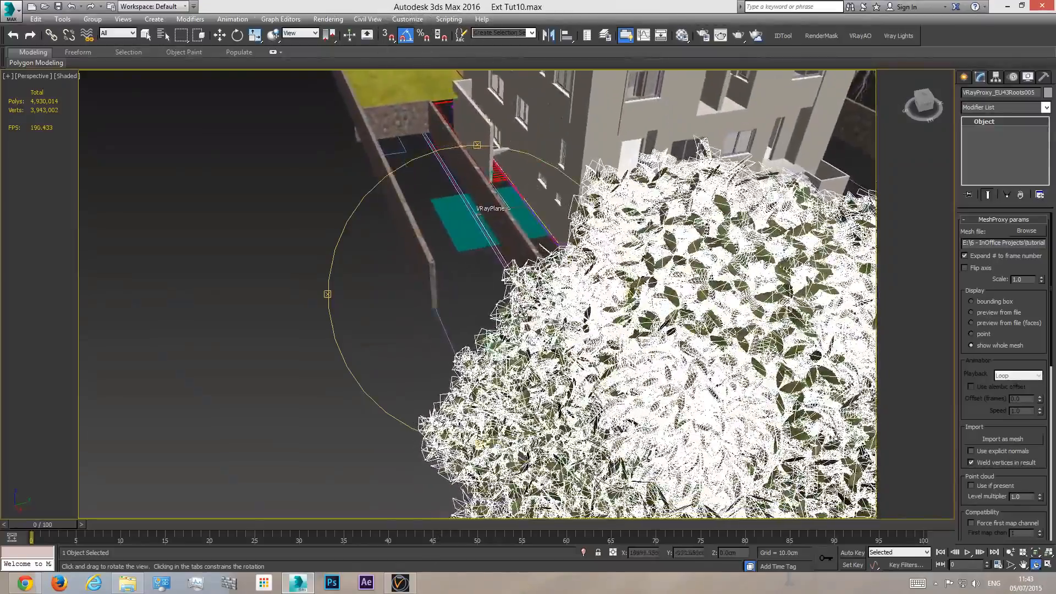
left_click_drag(523, 315, 396, 404)
middle_click_drag(396, 404, 452, 353)
left_click_drag(452, 353, 407, 370)
key("w")
left_click(391, 377)
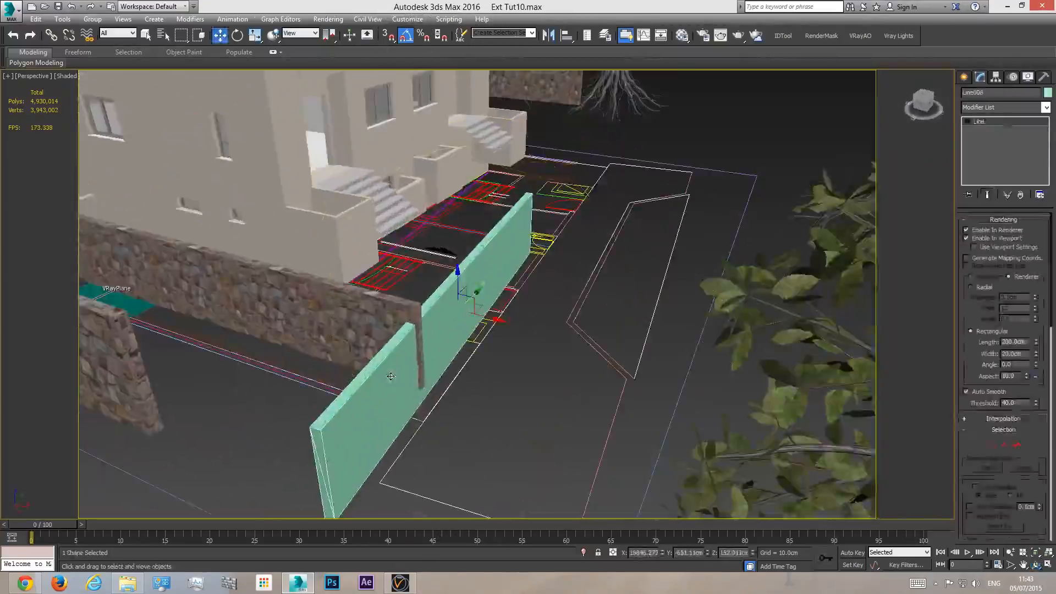
mouse_move(456, 285)
left_mouse_down()
mouse_move(457, 267)
mouse_move(447, 285)
left_mouse_up()
- Assign the stone material "fance" to the new rear wall
left_click(682, 35)
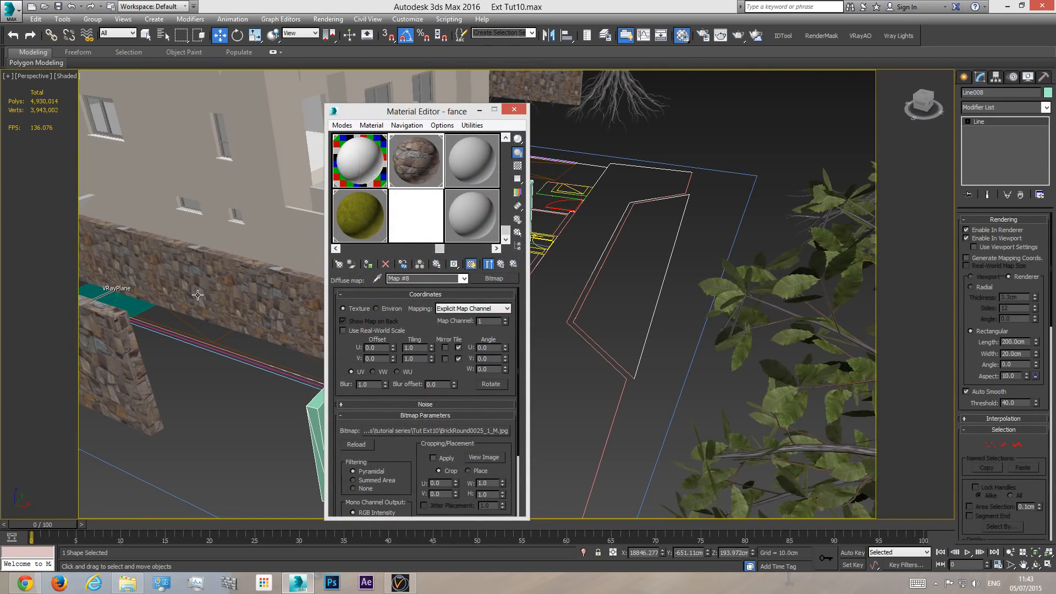
left_click(368, 264)
left_click(514, 109)
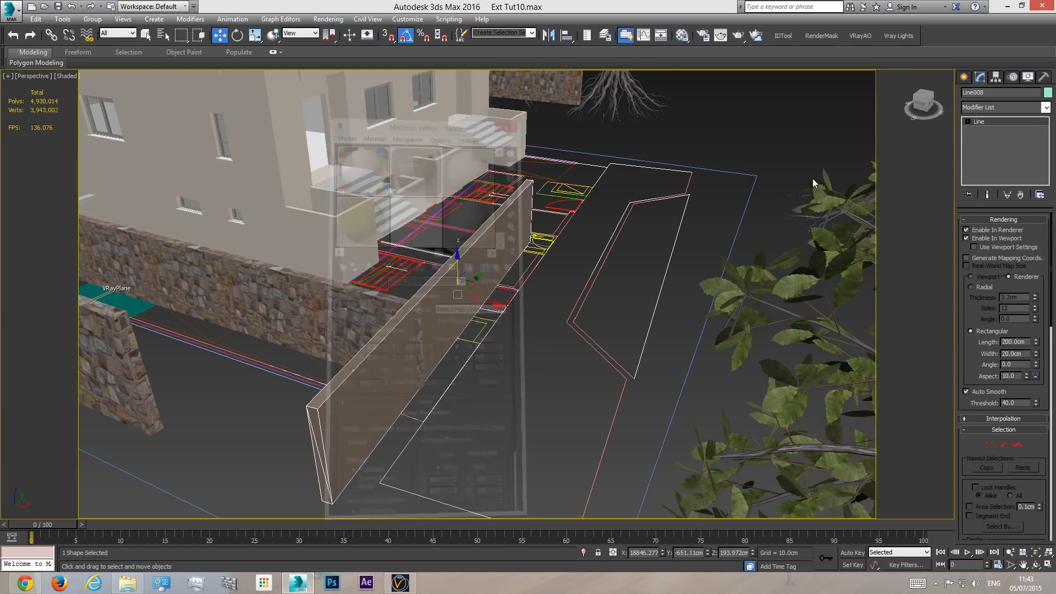
- Copy the UVW Map modifier from the side stone wall and paste it onto the new rear wall
left_click(297, 293)
right_click(1003, 121)
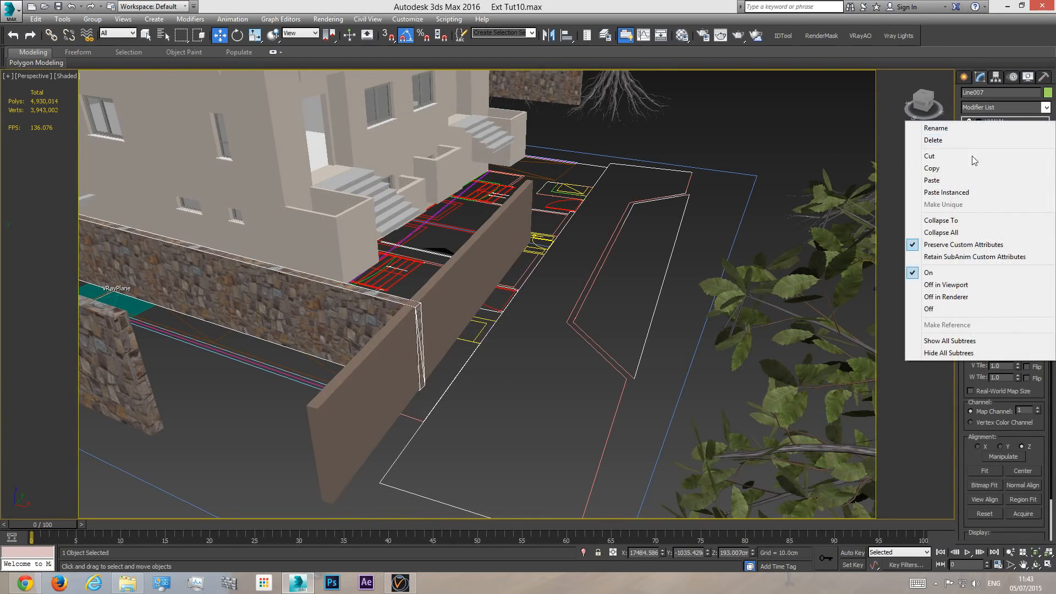
left_click(959, 169)
left_click(457, 281)
right_click(984, 147)
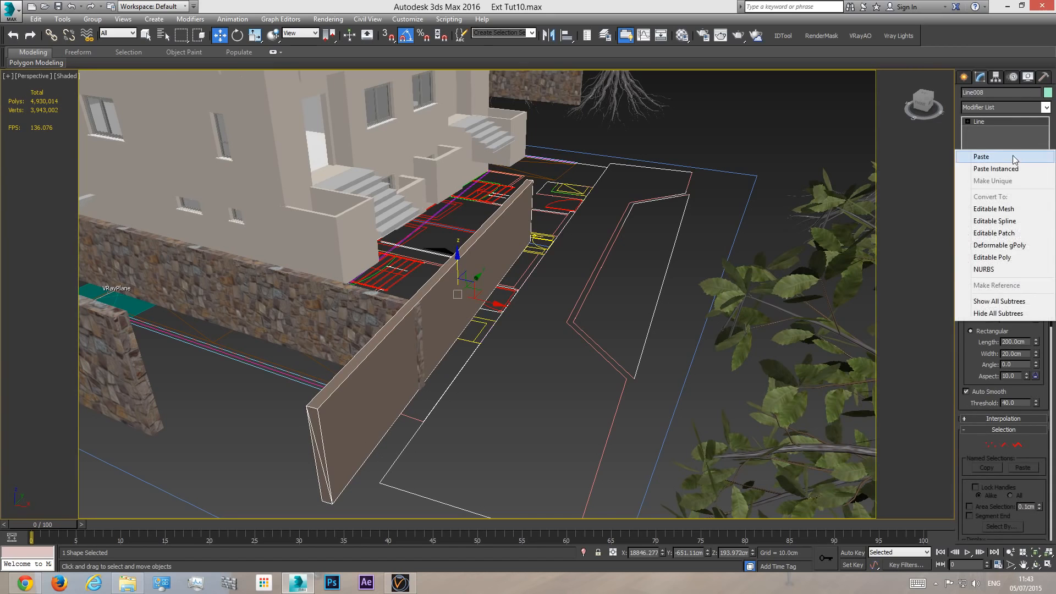
left_click(981, 156)
- Examine the textured stone walls around the house in perspective, then return to the camera view with nothing selected
middle_click_drag(428, 404, 735, 431)
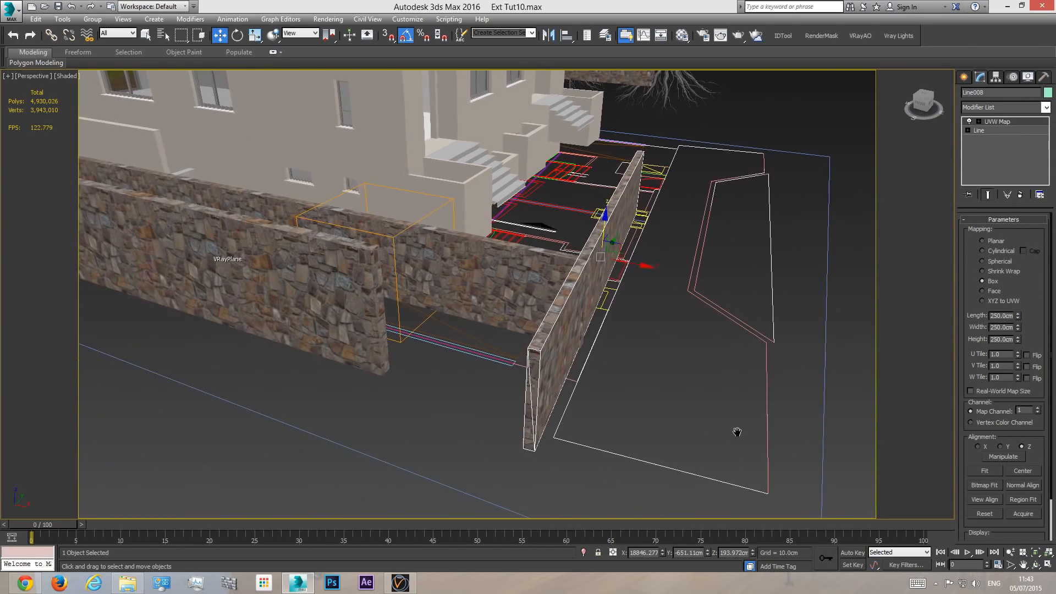
scroll(636, 452, "down", 6)
scroll(659, 398, "up", 3)
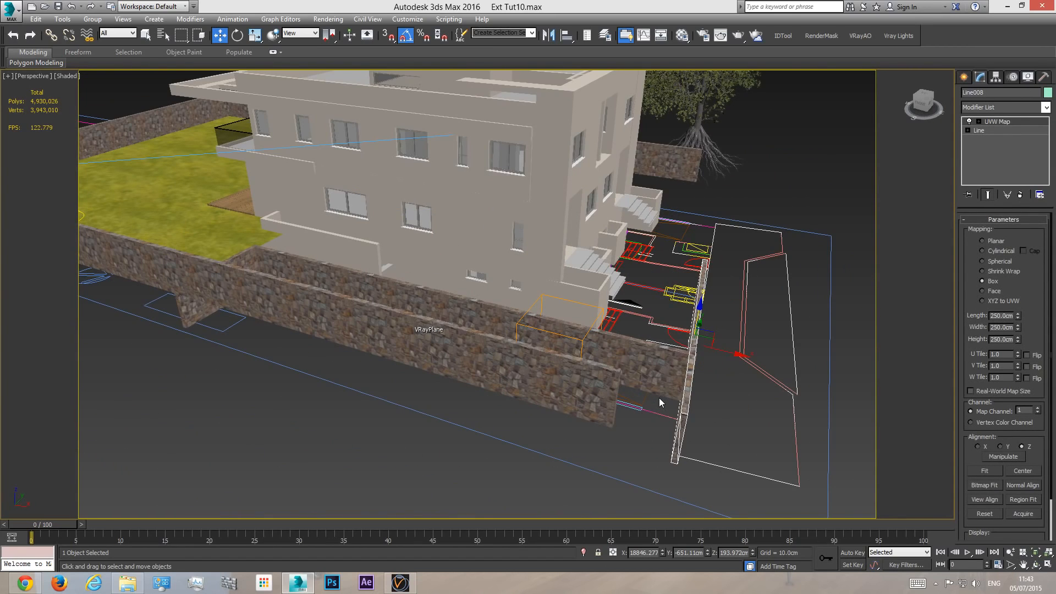
left_click(1035, 564)
left_click_drag(577, 303, 584, 332)
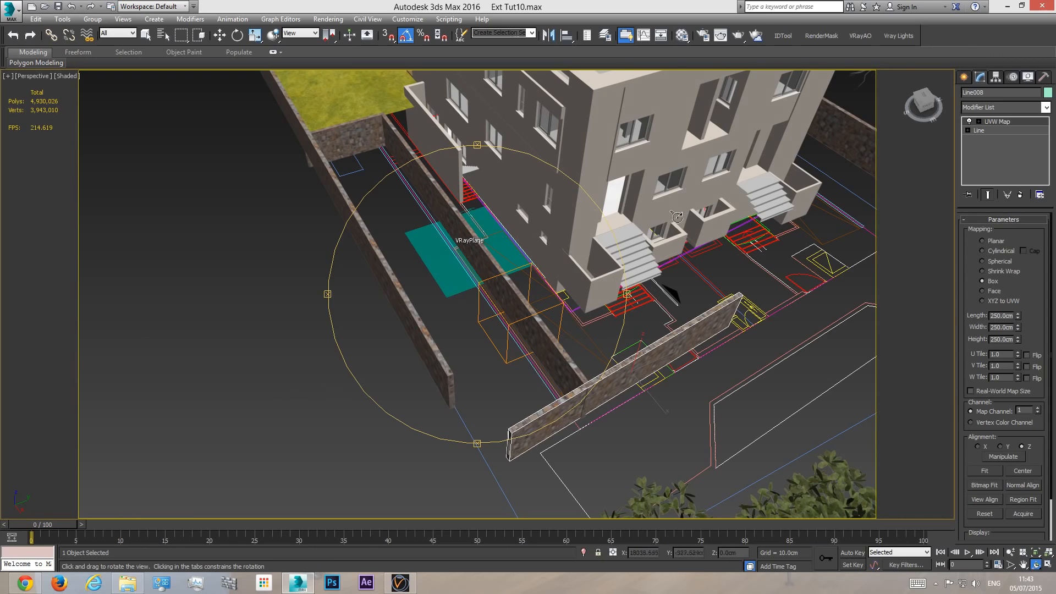
key("w")
key("c")
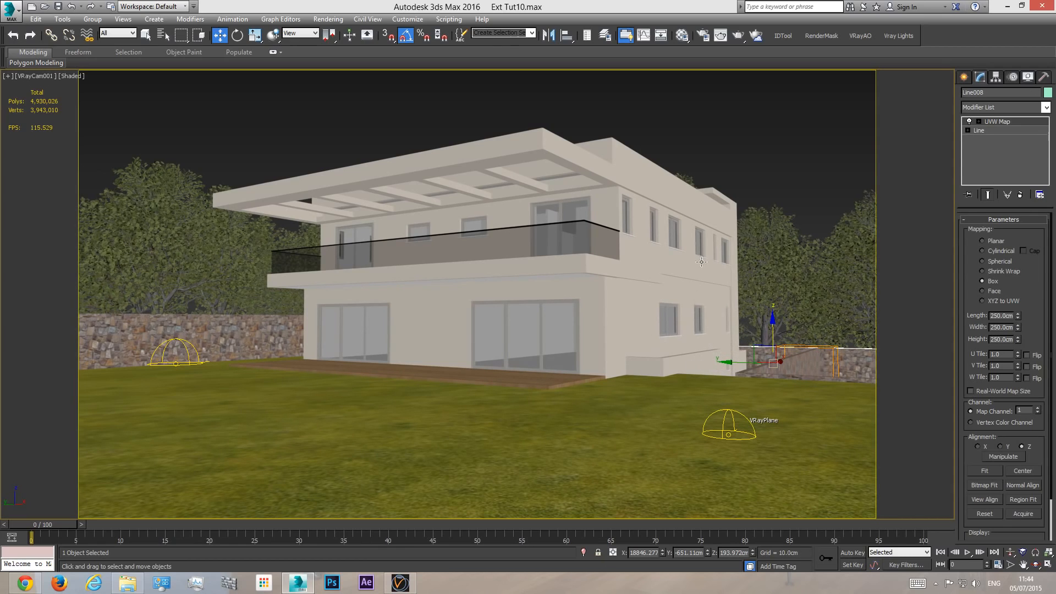
left_click(769, 142)
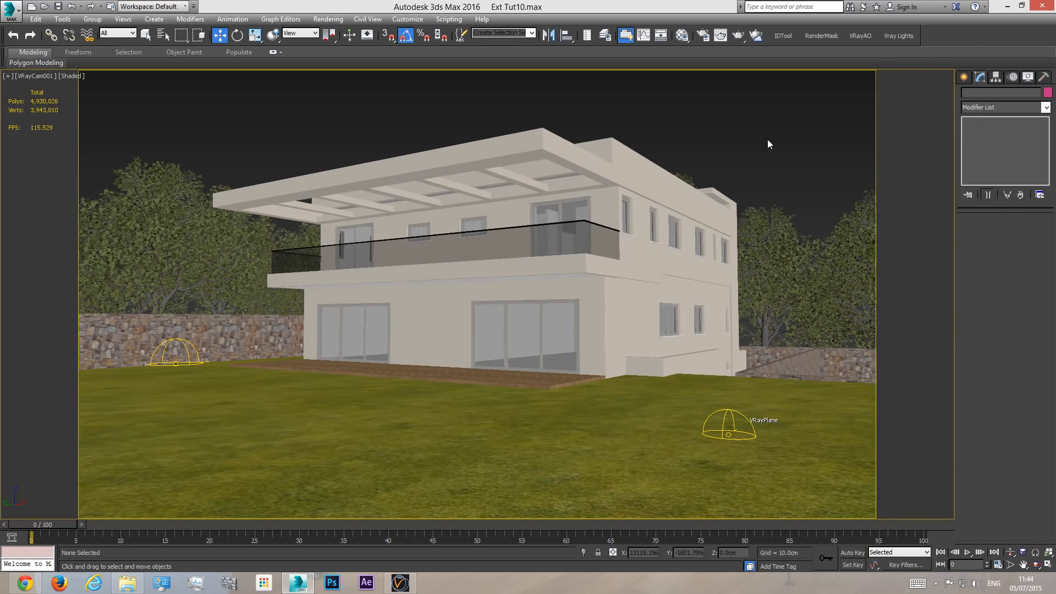
- Render a test of the camera view with V-Ray RT, then stop it and close the frame buffer
left_click(738, 38)
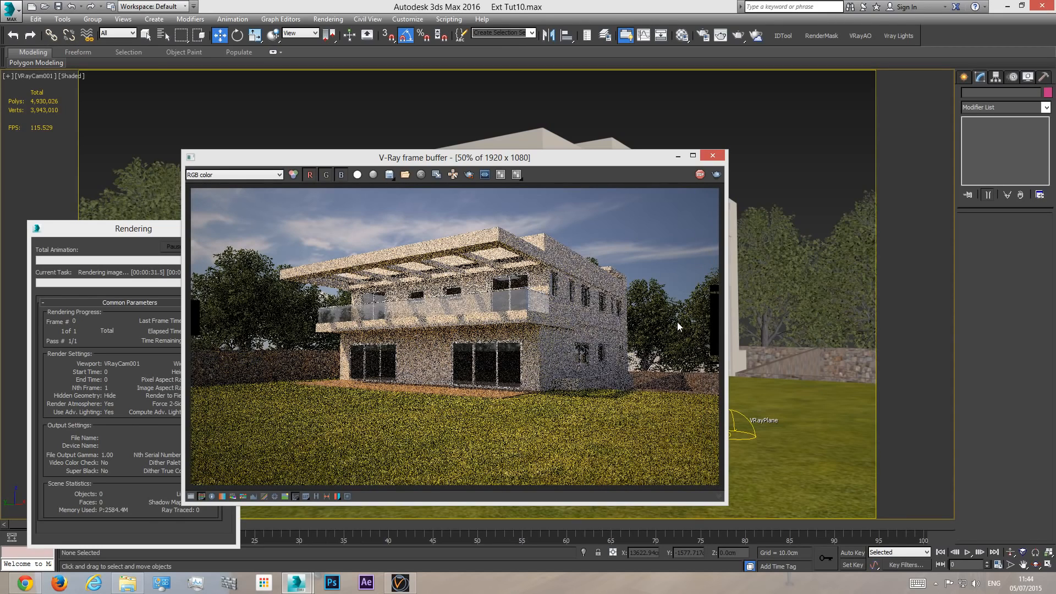
left_click(136, 240)
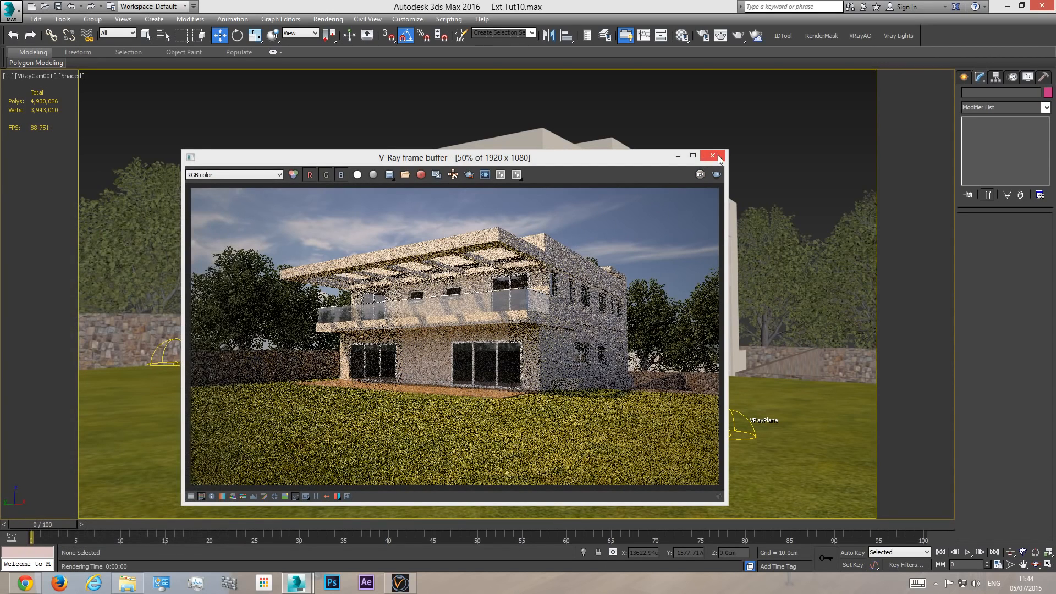
left_click(711, 157)
- Switch the production renderer to V-Ray Adv 3.20.02 and display its V-Ray image sampler settings
left_click(703, 35)
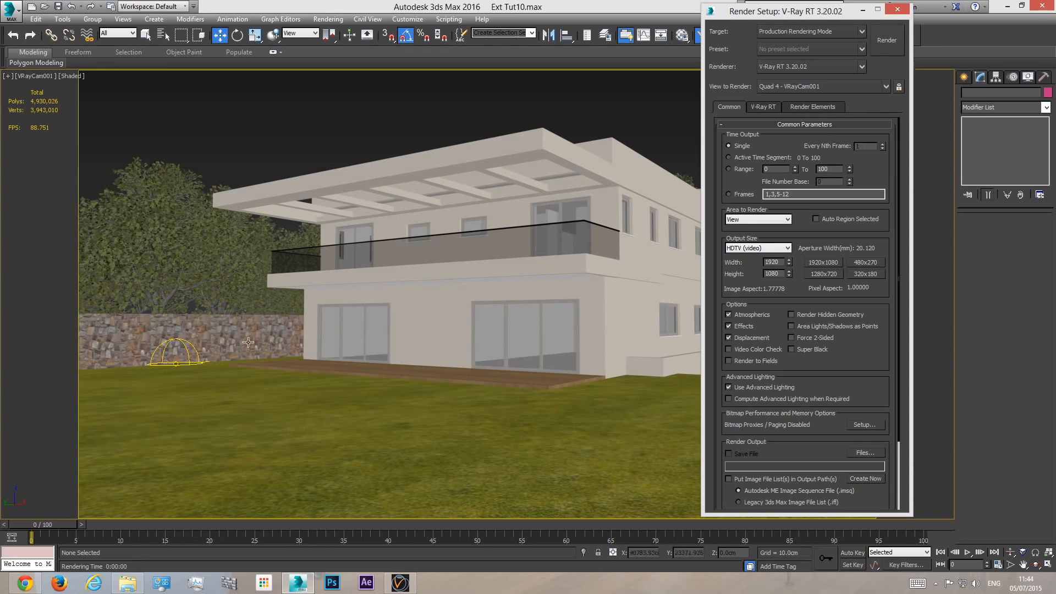
left_click(793, 68)
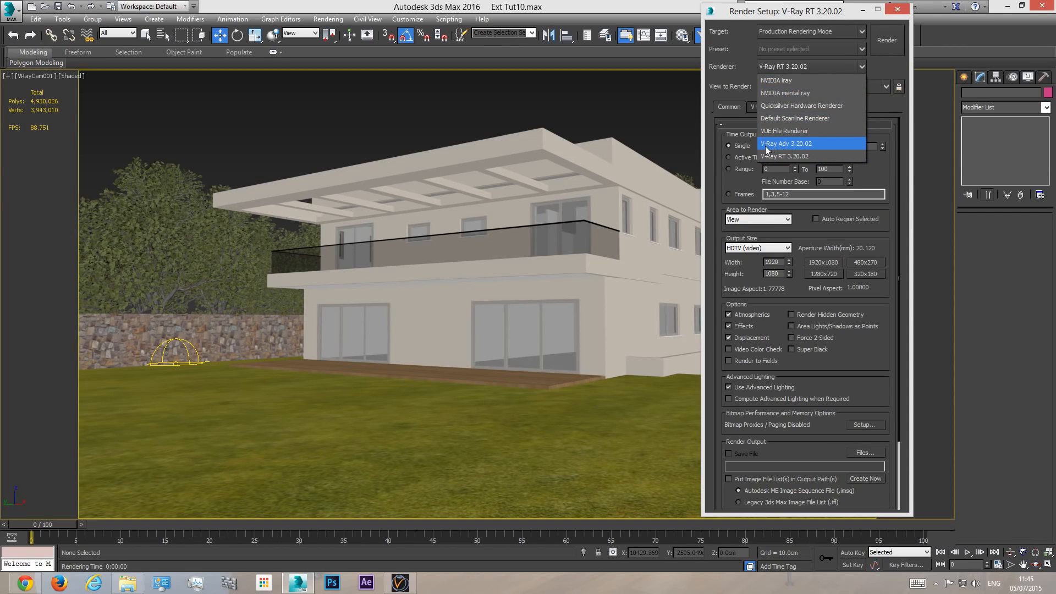
left_click(787, 144)
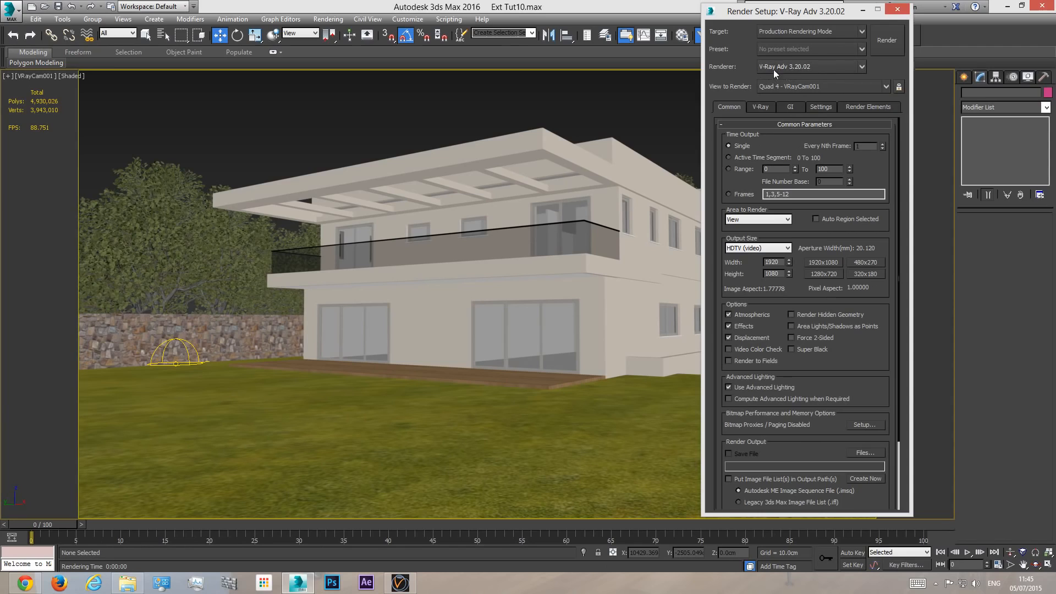
left_click(758, 106)
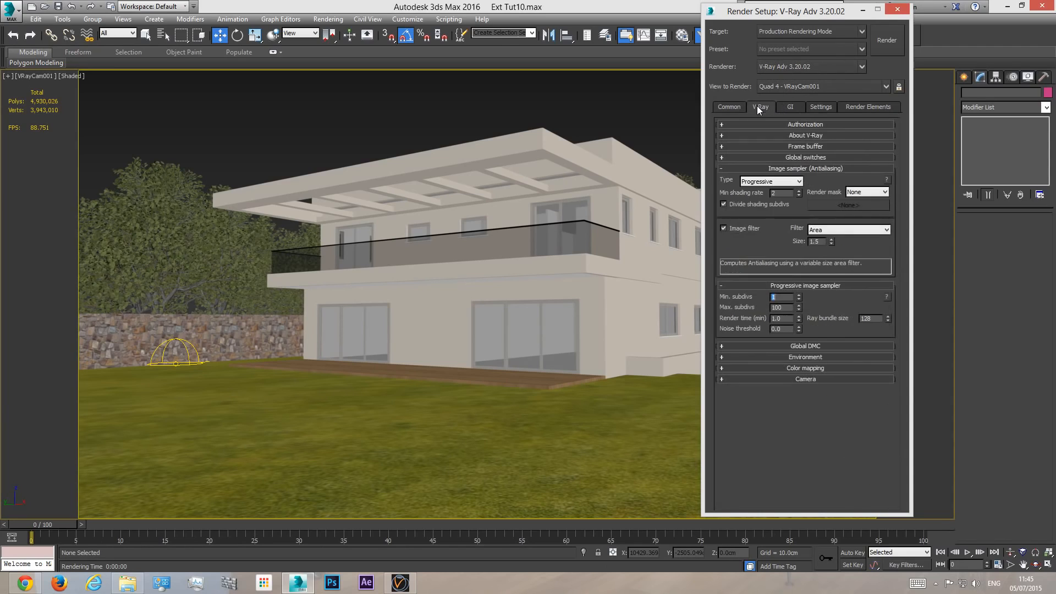
- Set the image sampler type to Adaptive with 2 minimum and 8 maximum subdivisions
left_click(790, 108)
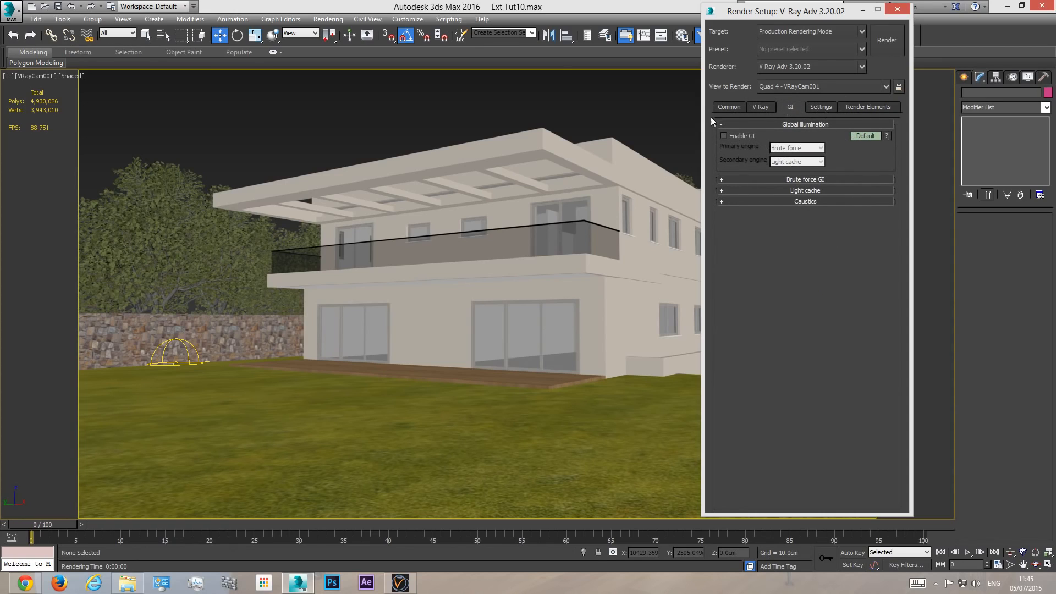
left_click(760, 107)
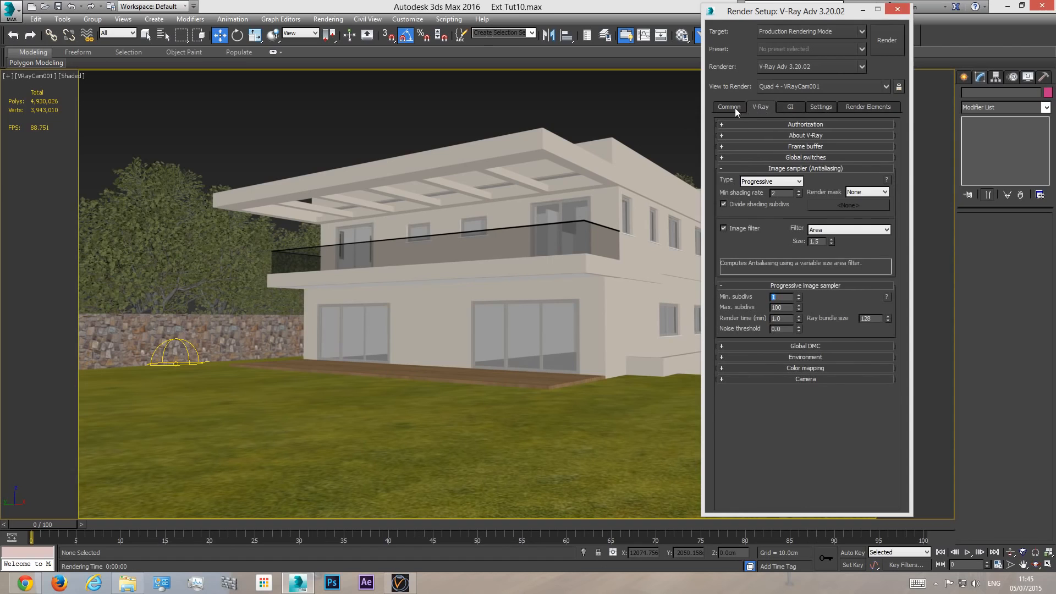
left_click(735, 107)
left_click(761, 107)
left_click(769, 182)
left_click(761, 199)
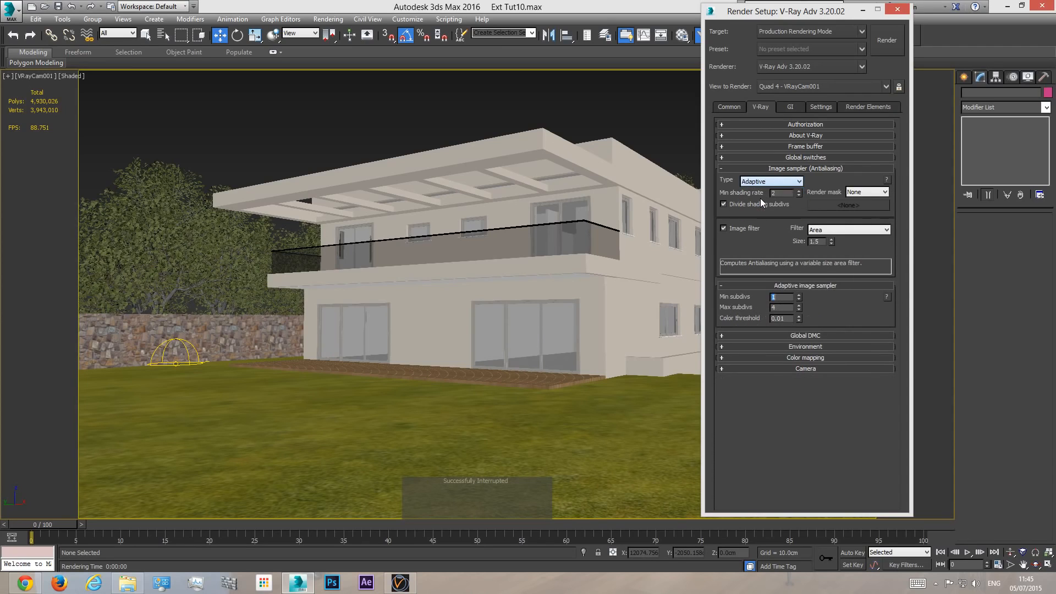
mouse_move(780, 299)
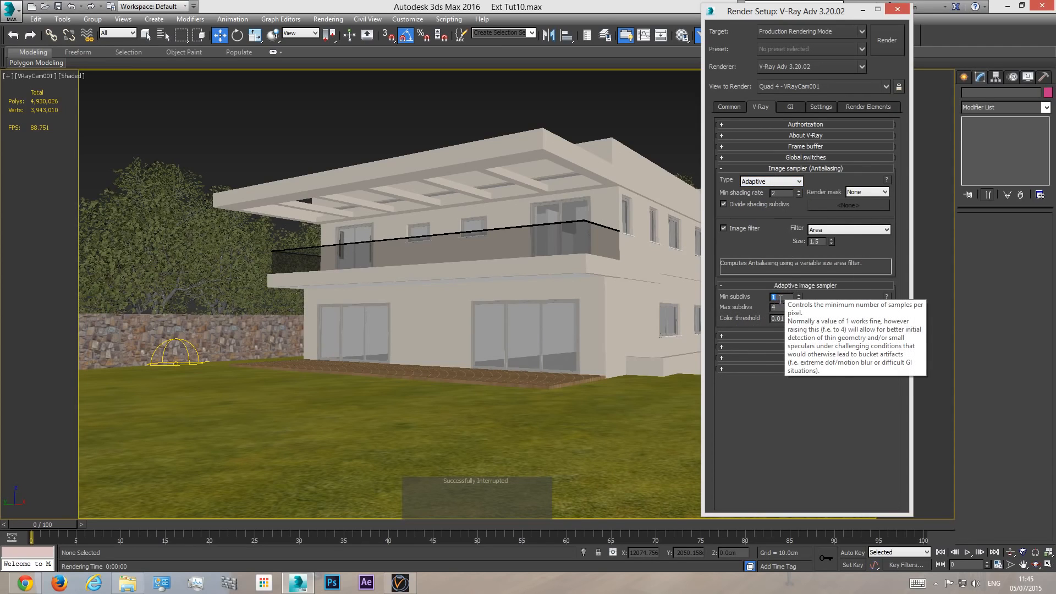
type("2")
left_click(781, 310)
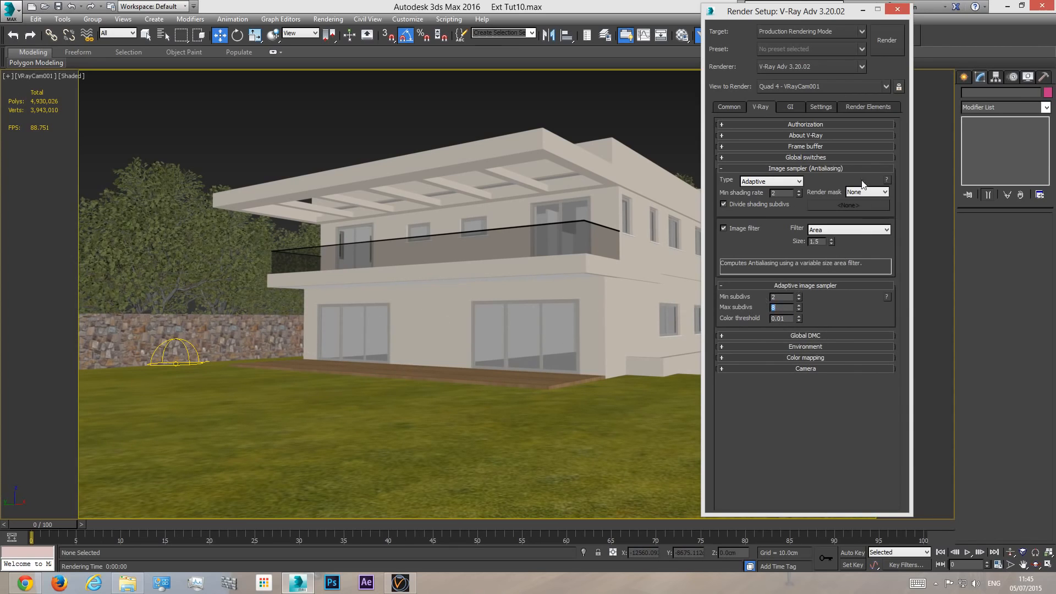
- Show the expert Global switches, disable Probabilistic lights, and collapse the rollout again
left_click(796, 158)
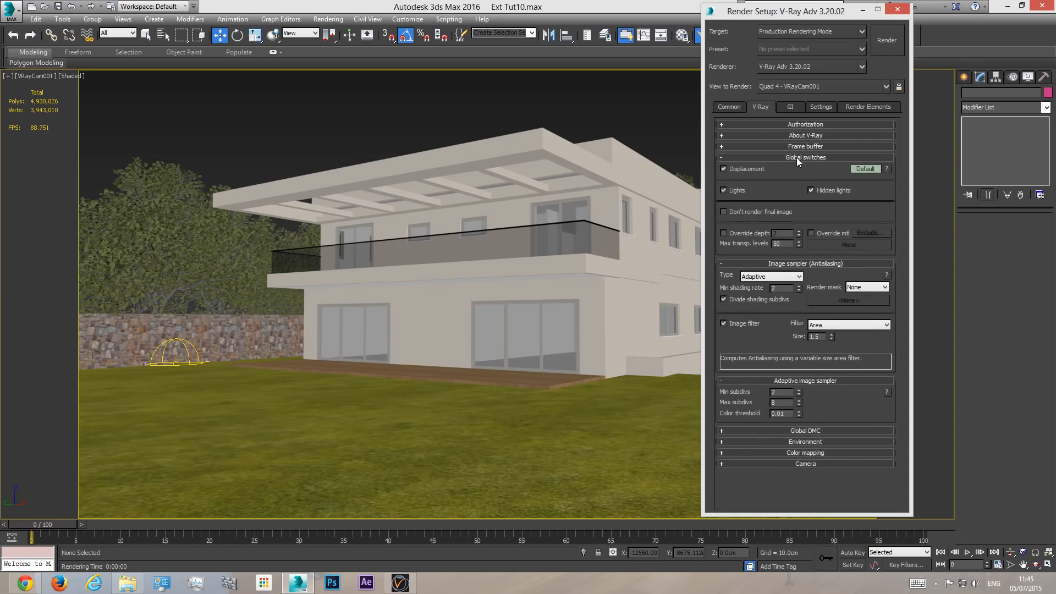
left_click(869, 169)
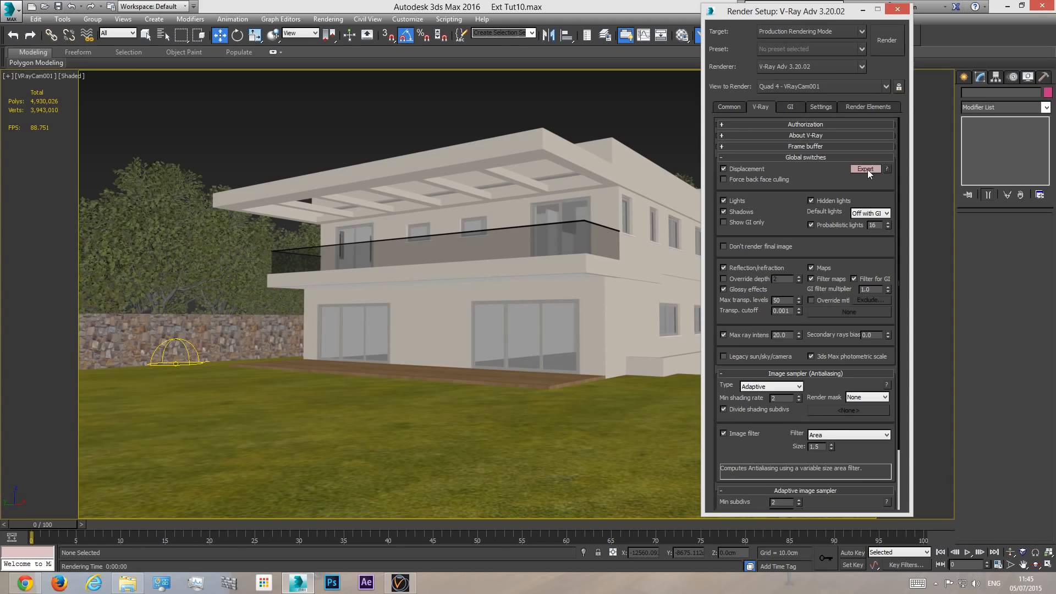
left_click(823, 224)
left_click(795, 157)
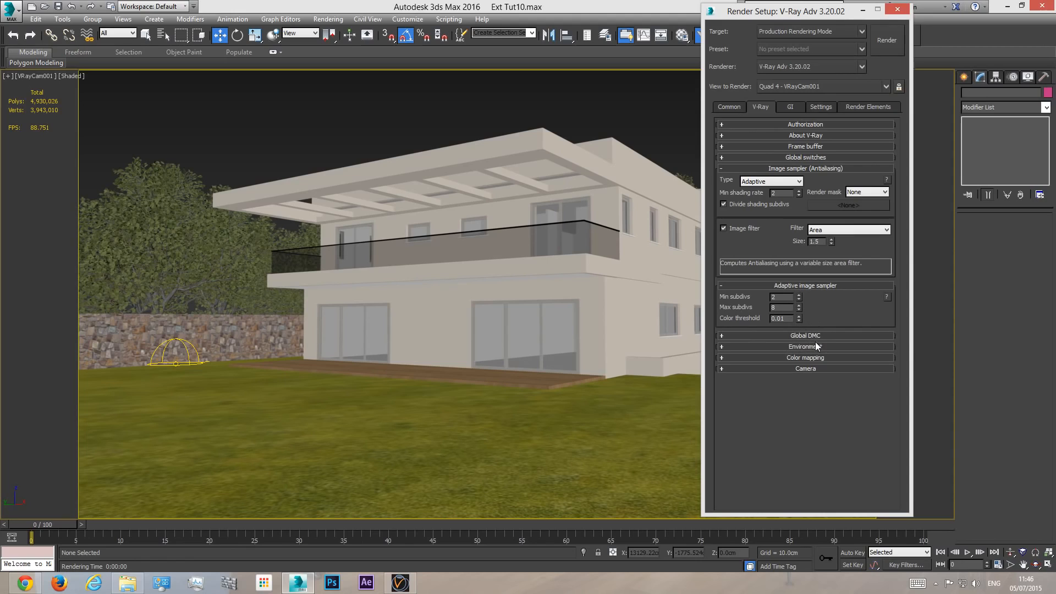
- Display the advanced Global DMC settings and check the V-Ray environment overrides against the scene's dome light
left_click(809, 336)
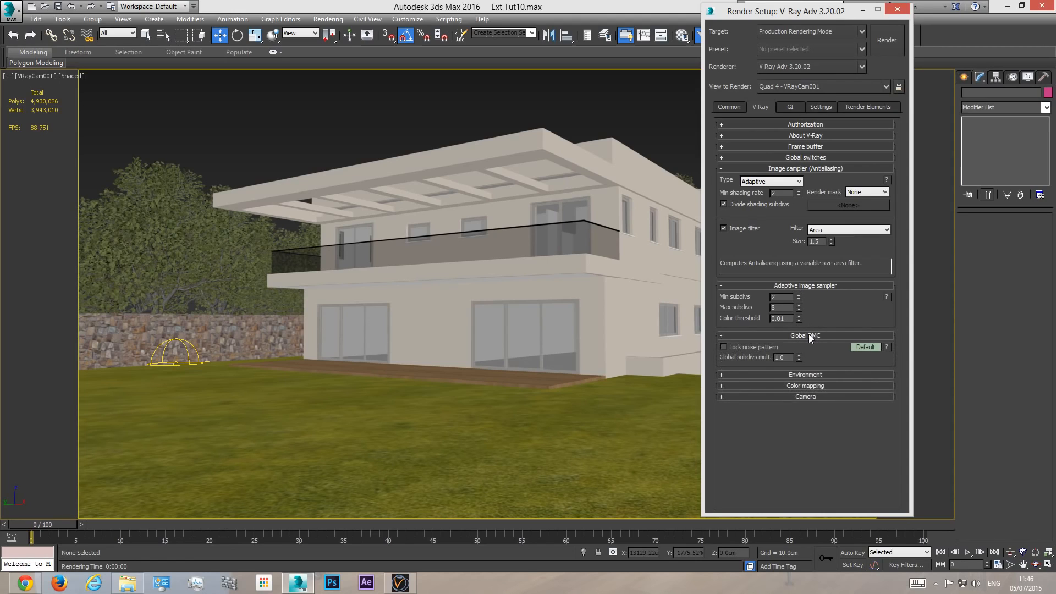
left_click(867, 348)
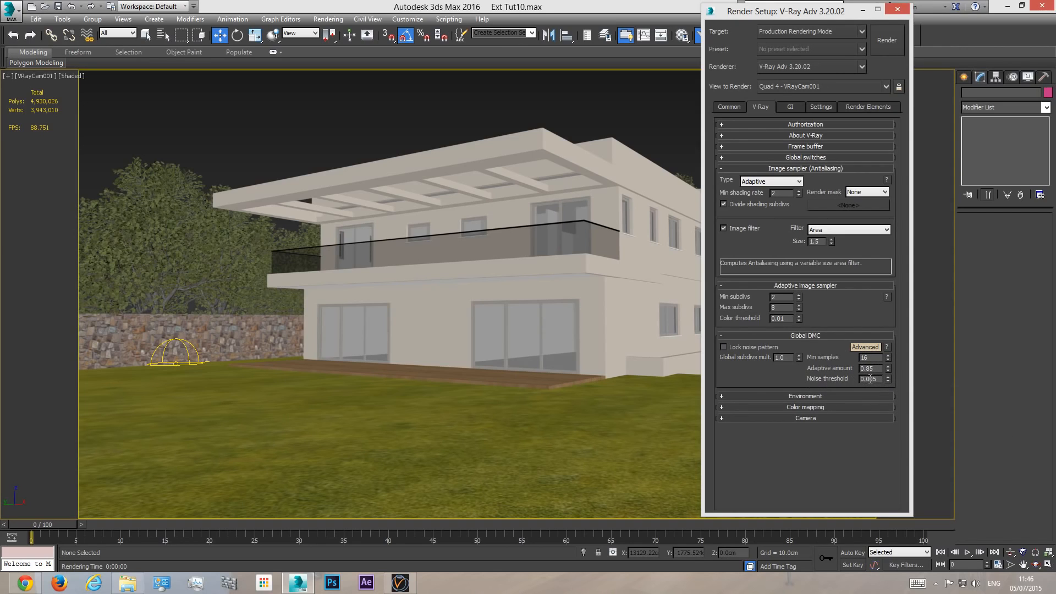
mouse_move(868, 376)
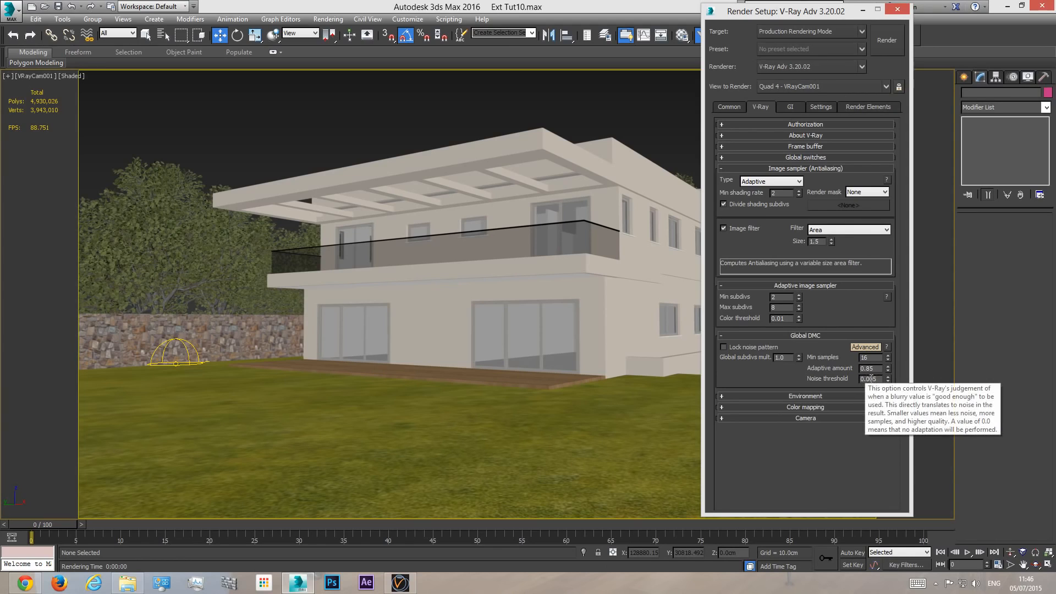
left_click(814, 395)
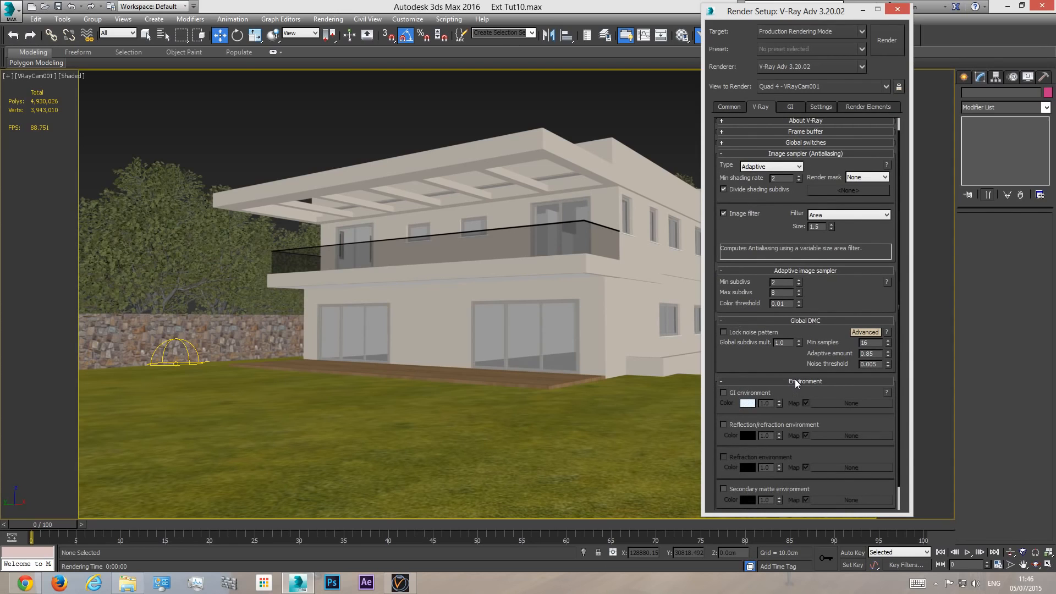
left_click(795, 381)
left_click(187, 364)
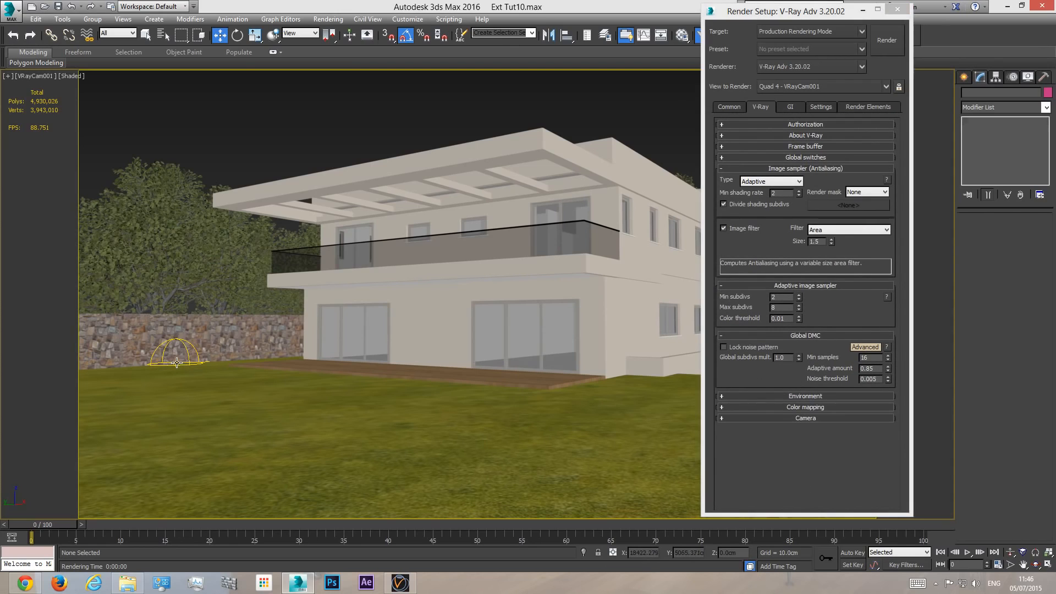
left_click(303, 107)
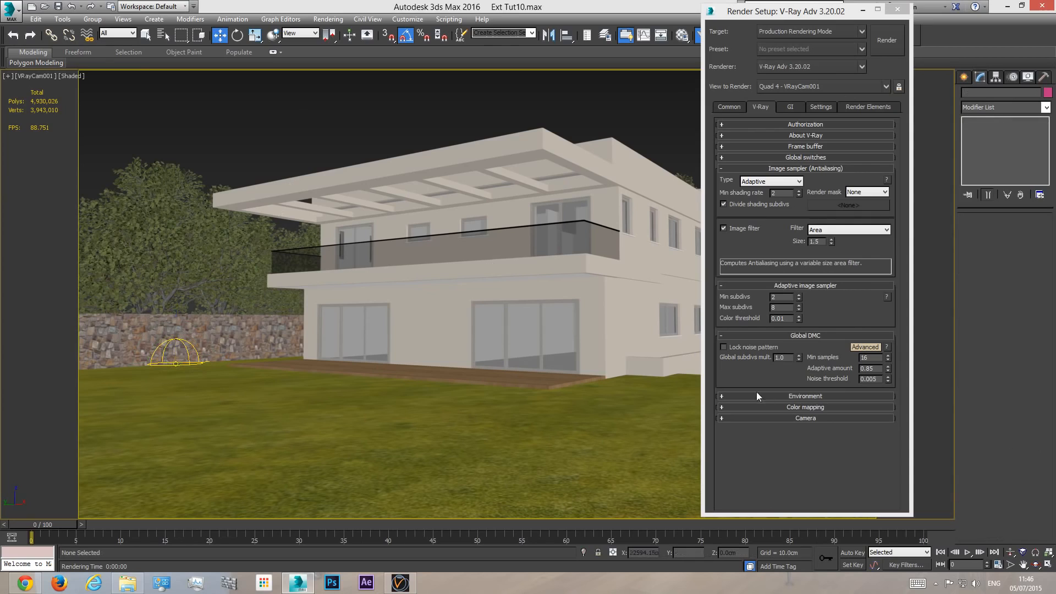
- Set color mapping to Linear multiply, enabling Sub-pixel mapping and Clamp output, with mode Color mapping only (no gamma)
left_click(817, 405)
left_click(770, 421)
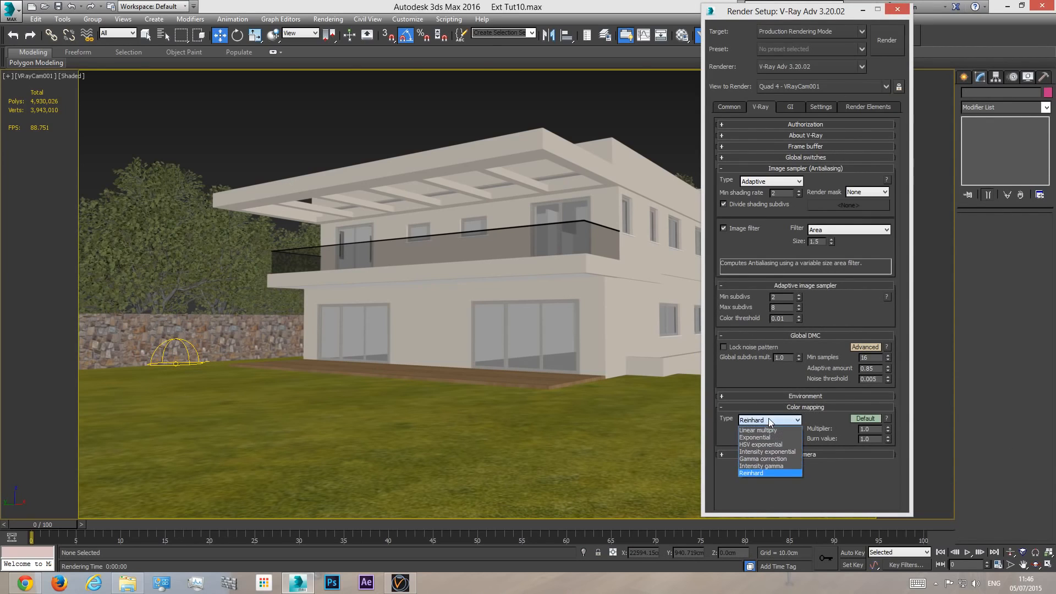
left_click(773, 429)
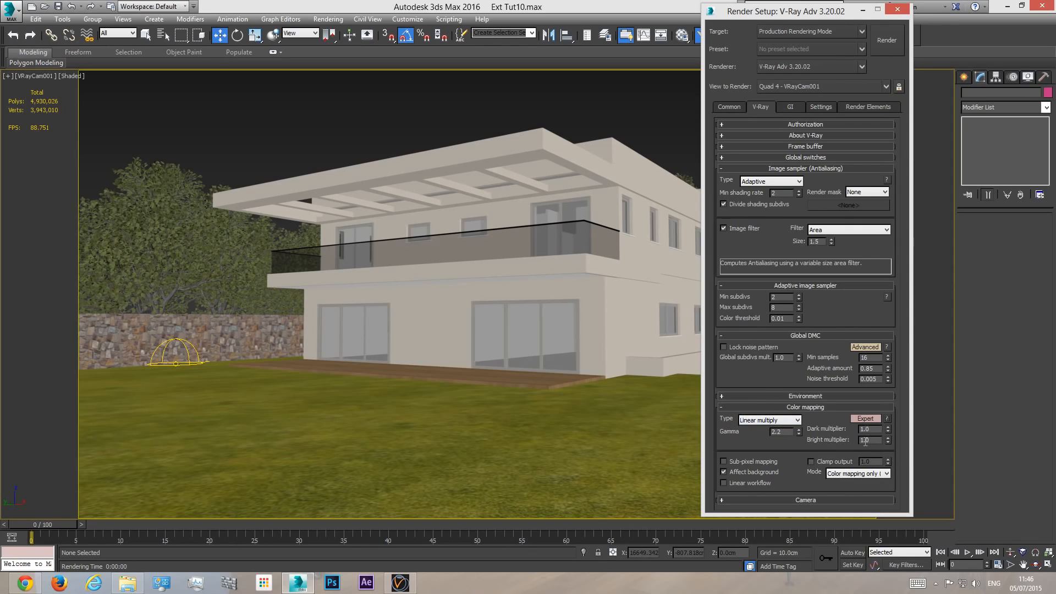
left_click(820, 463)
left_click(737, 461)
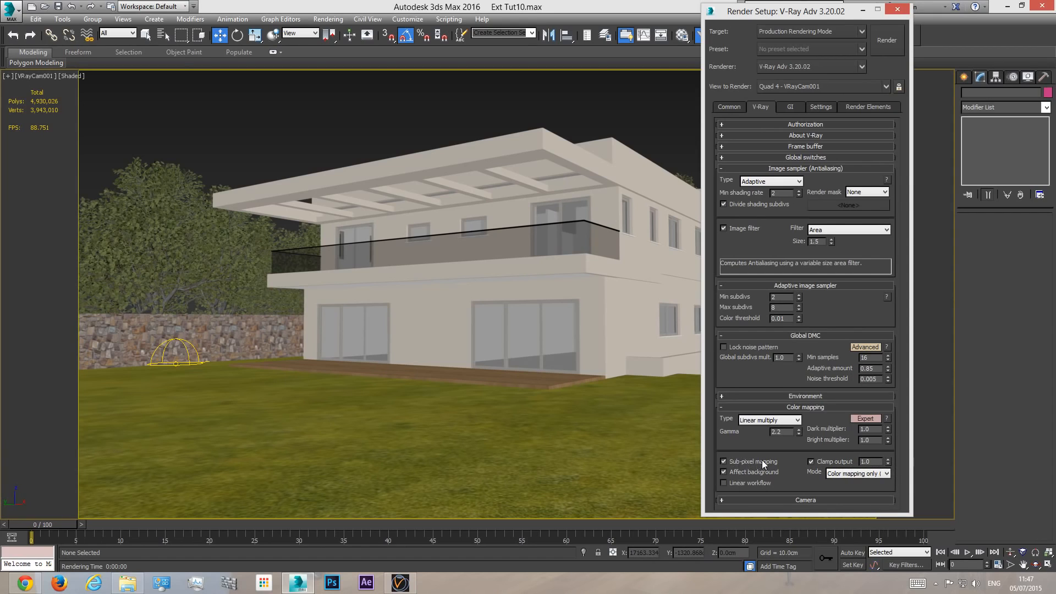
left_click(846, 473)
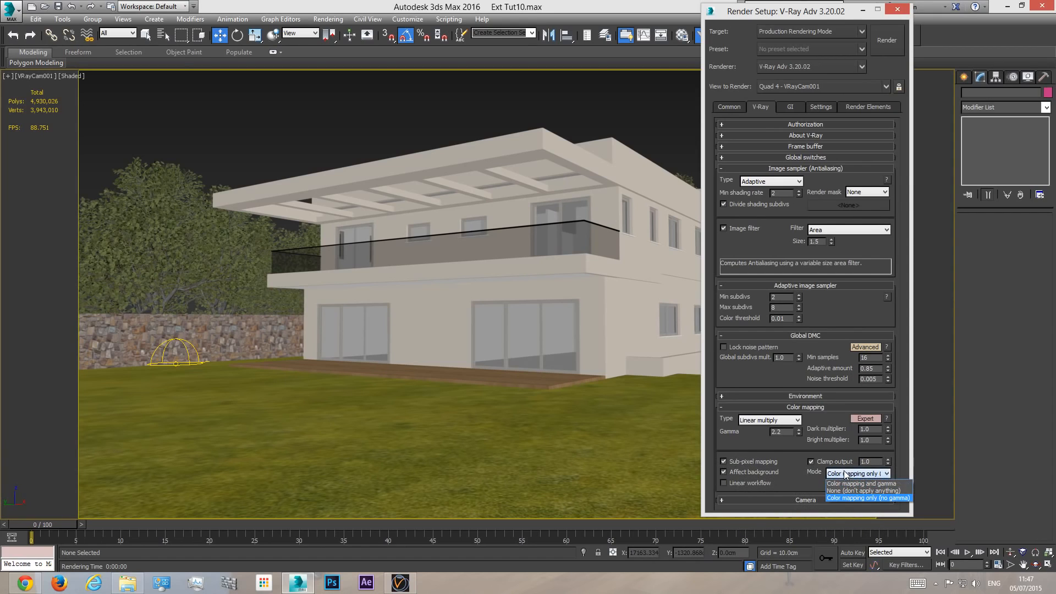
left_click(880, 498)
- Show the expert System settings and disable Embree for motion blur and for hair
left_click(819, 107)
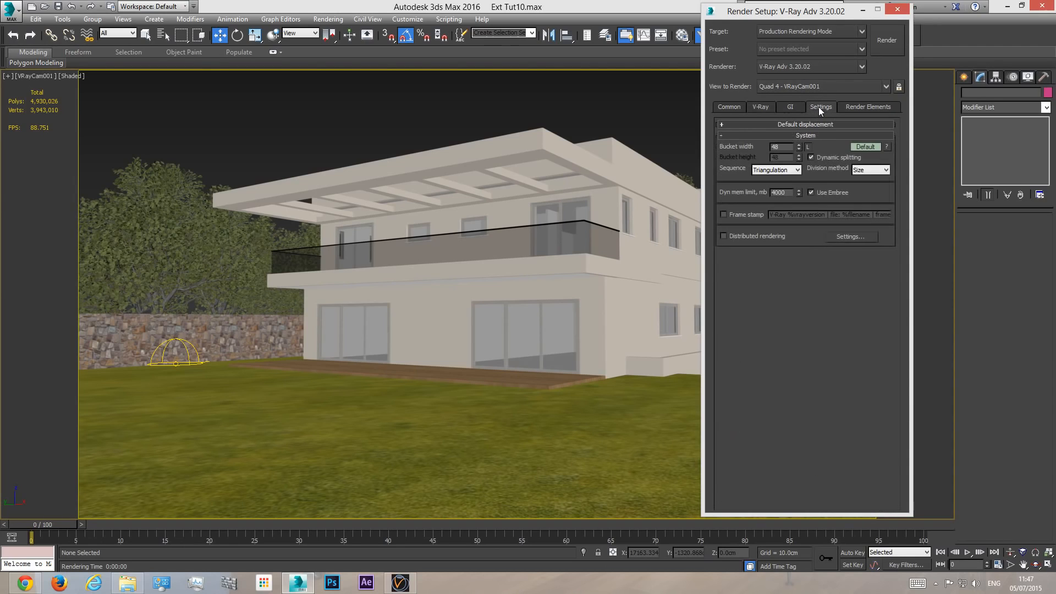
left_click(865, 146)
left_click(865, 146)
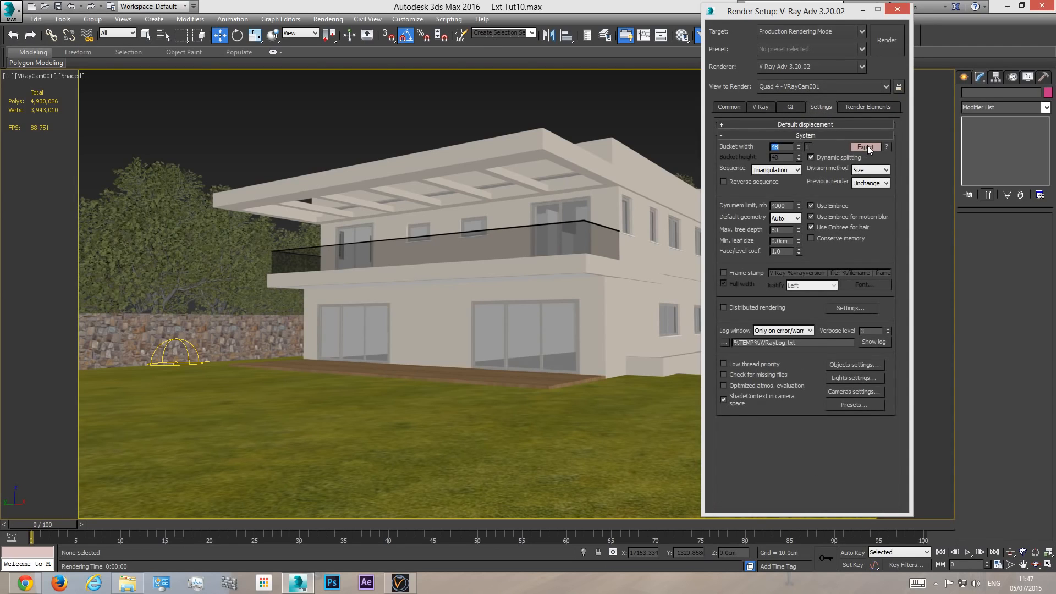
left_click(850, 217)
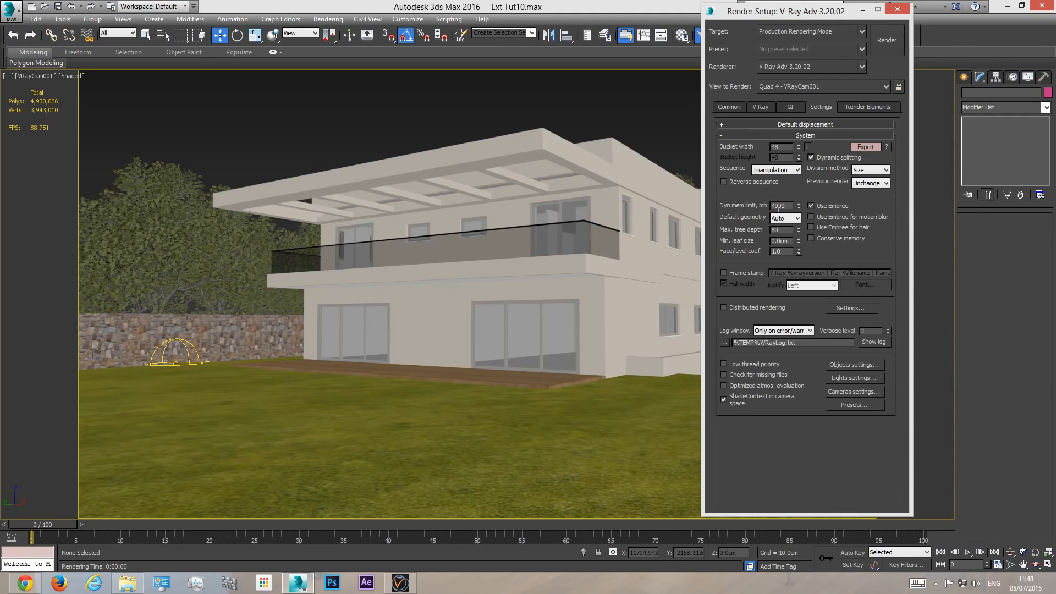
- Display the V-Ray proxy trees behind the stone wall as bounding boxes
mouse_move(779, 206)
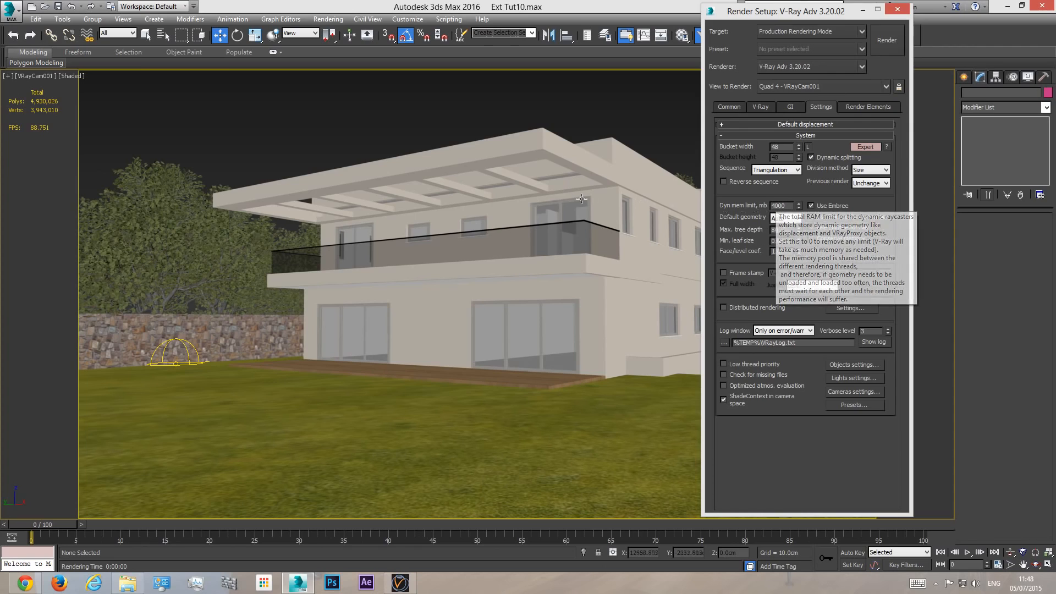
left_click(180, 259)
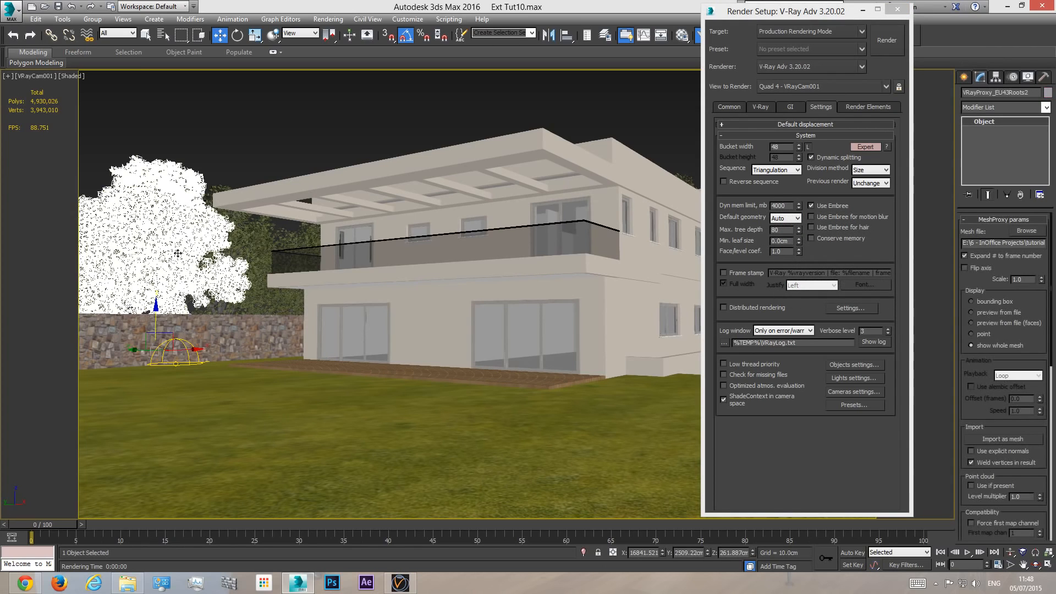
left_click(986, 301)
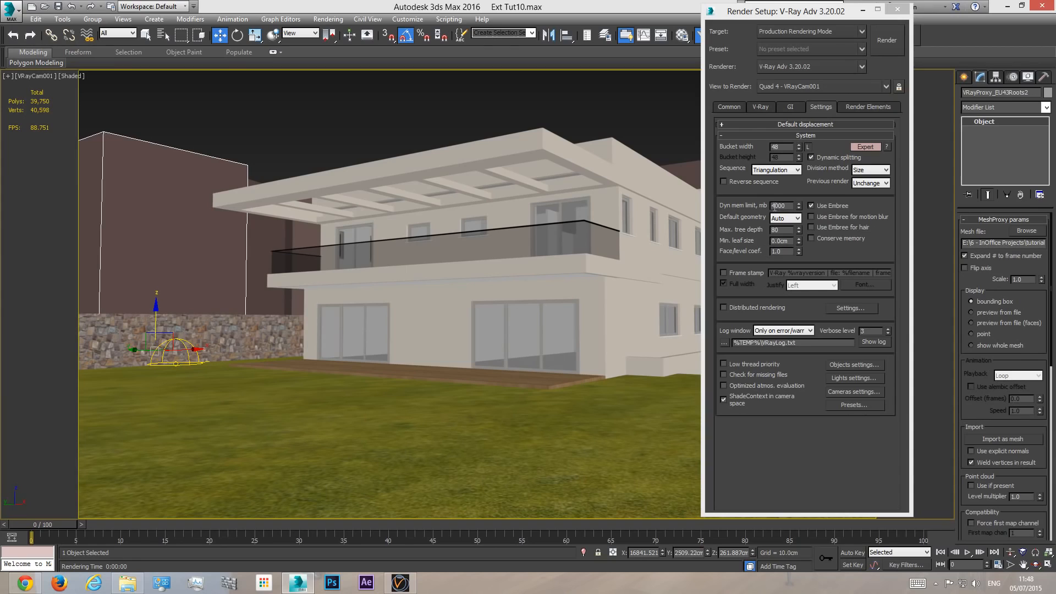
- Try a dynamic memory limit of 16000 MB, then set it to 8000 MB
left_click_drag(774, 208, 772, 208)
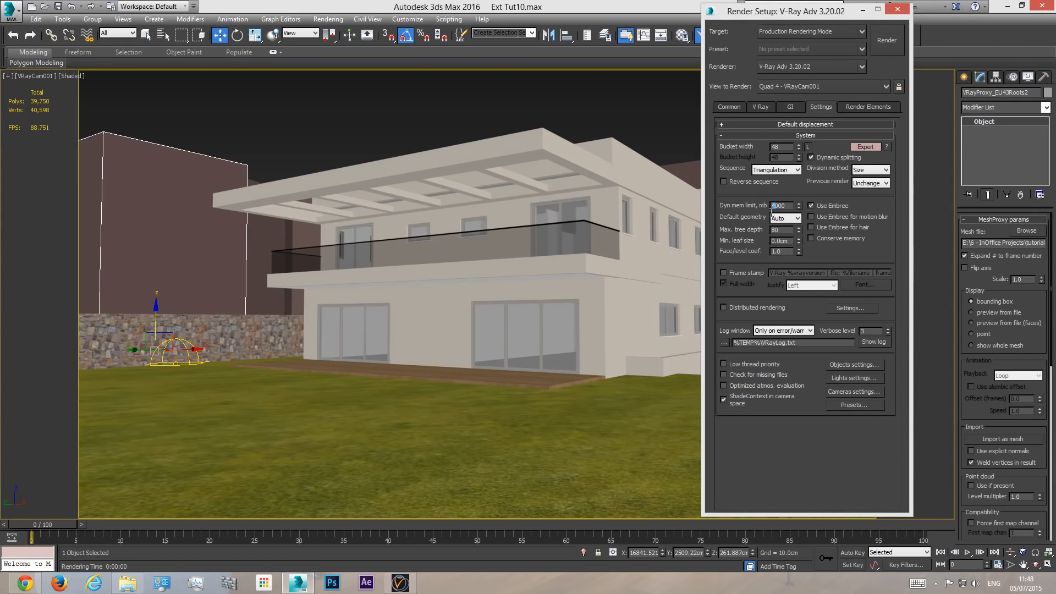
type("16")
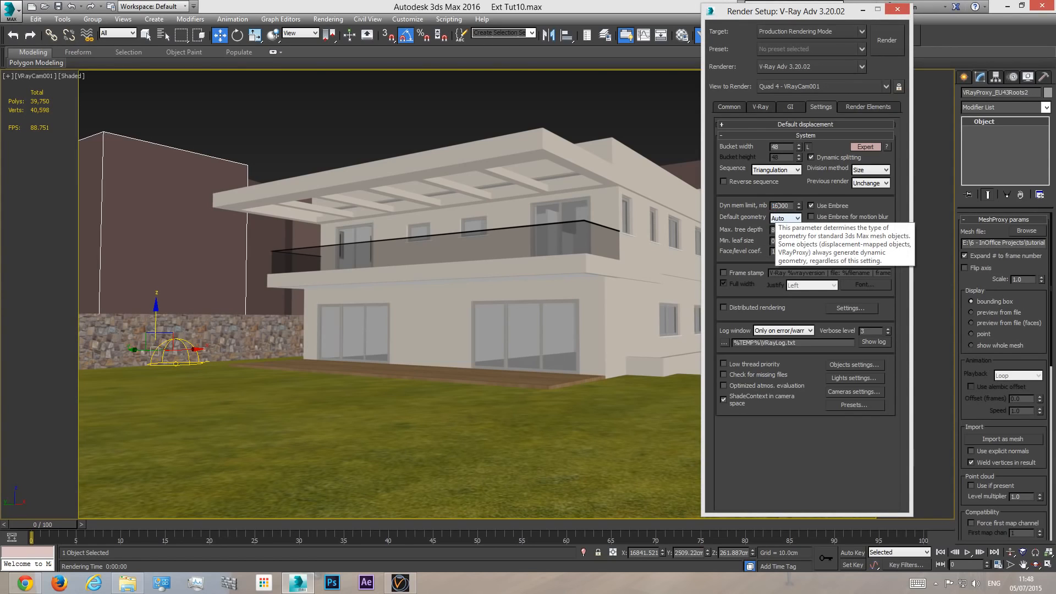
key("Return")
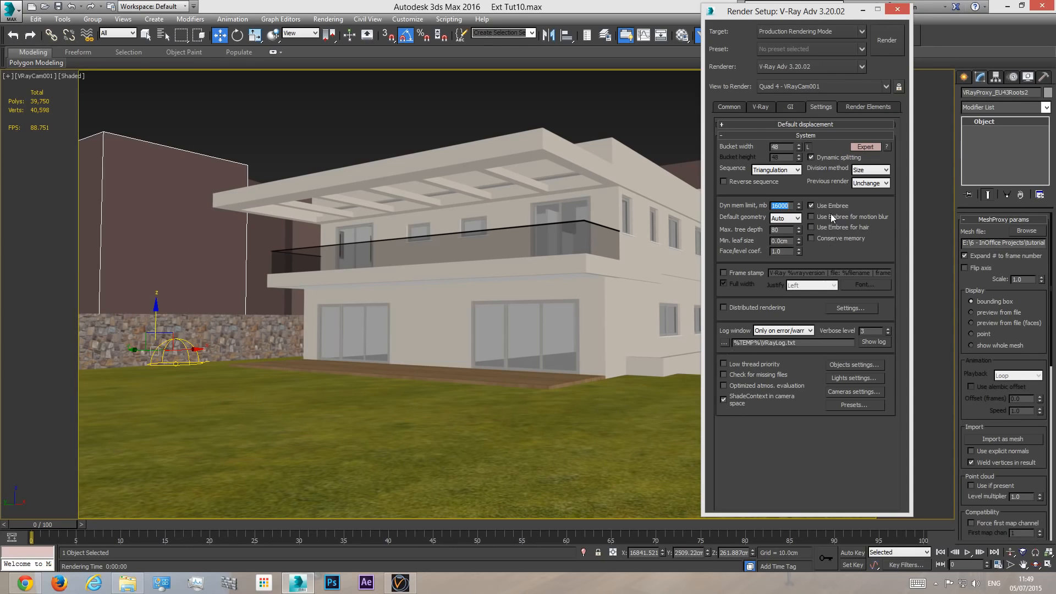
type("8000")
double_click(775, 206)
- Enable GI in expert mode with Irradiance map as the primary engine and Light cache as the secondary engine
left_click(763, 107)
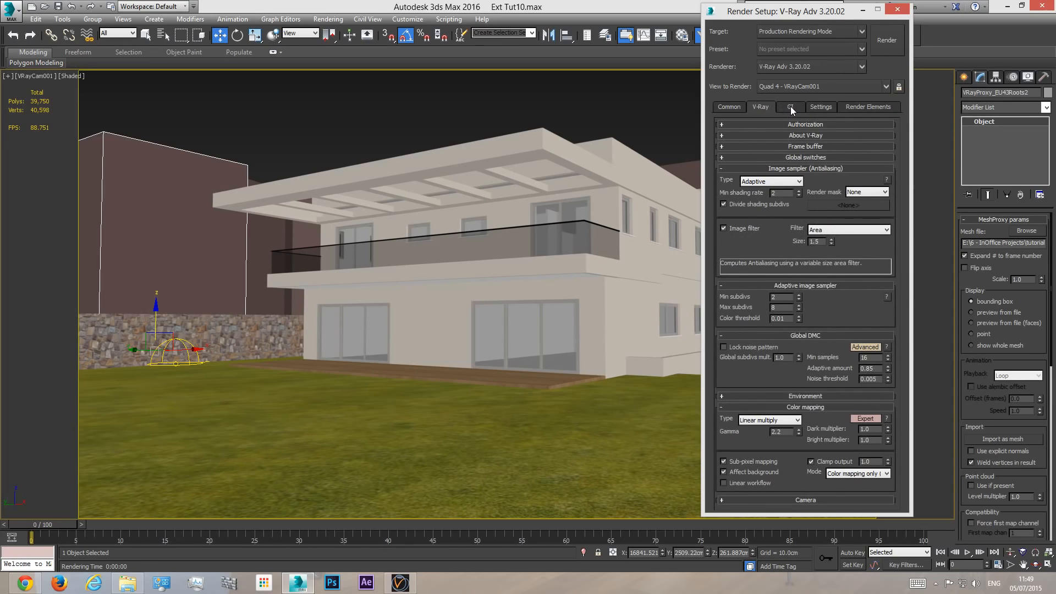
left_click(790, 106)
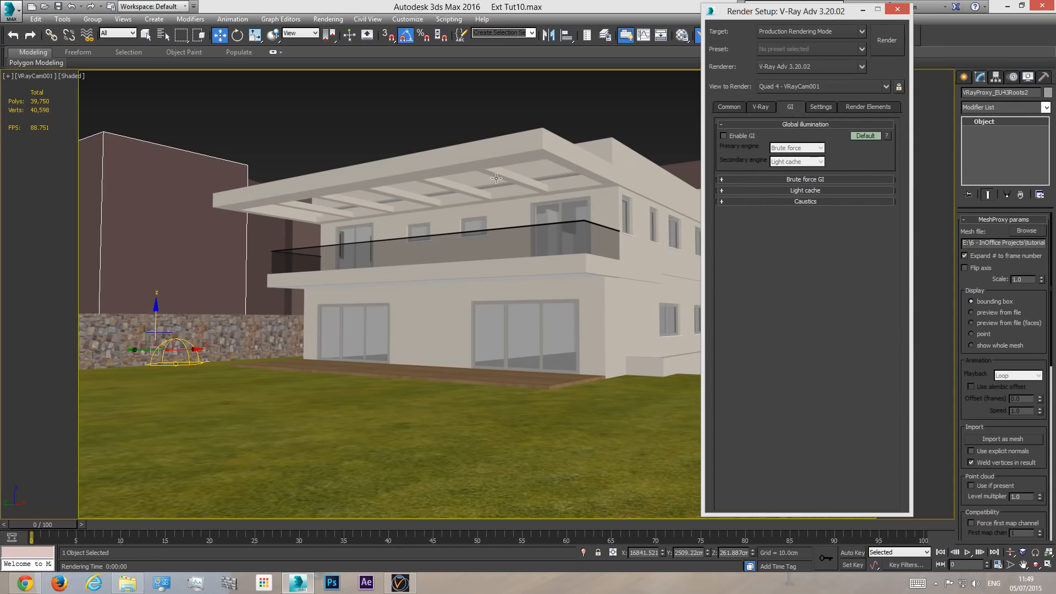
left_click(865, 136)
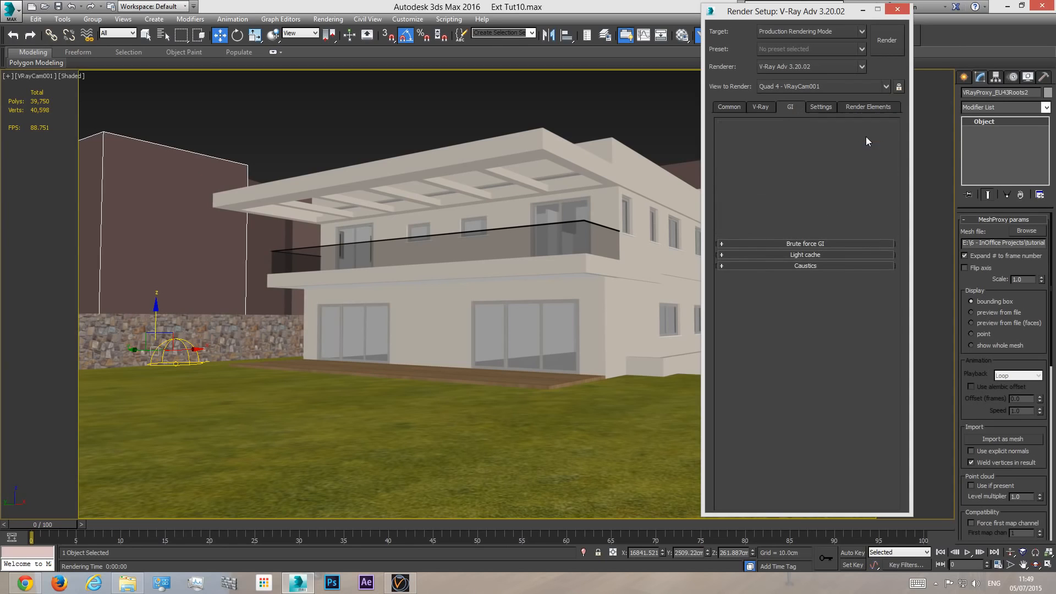
left_click(724, 136)
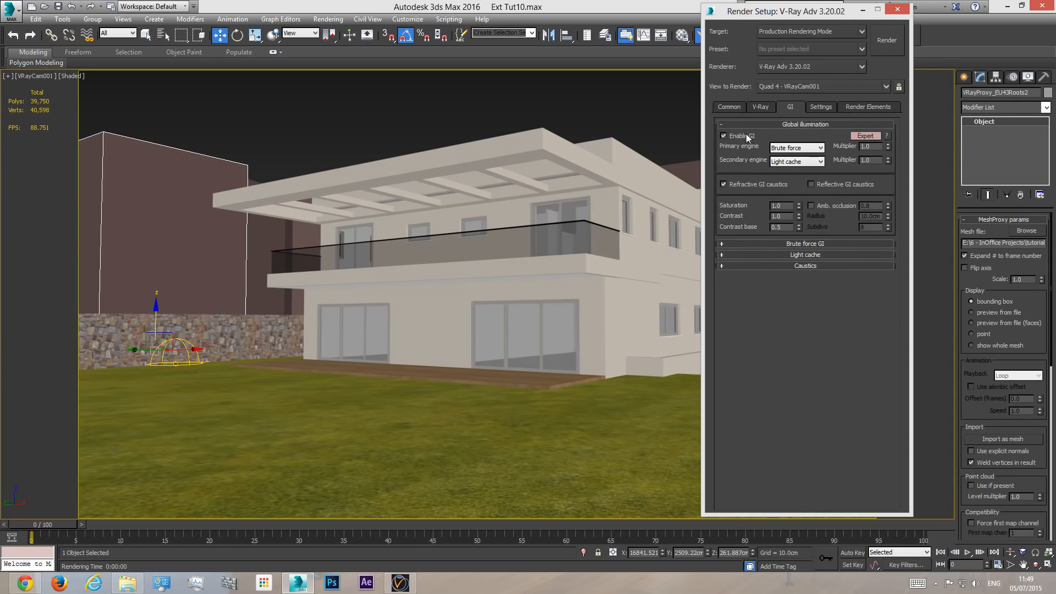
left_click(801, 147)
left_click(804, 158)
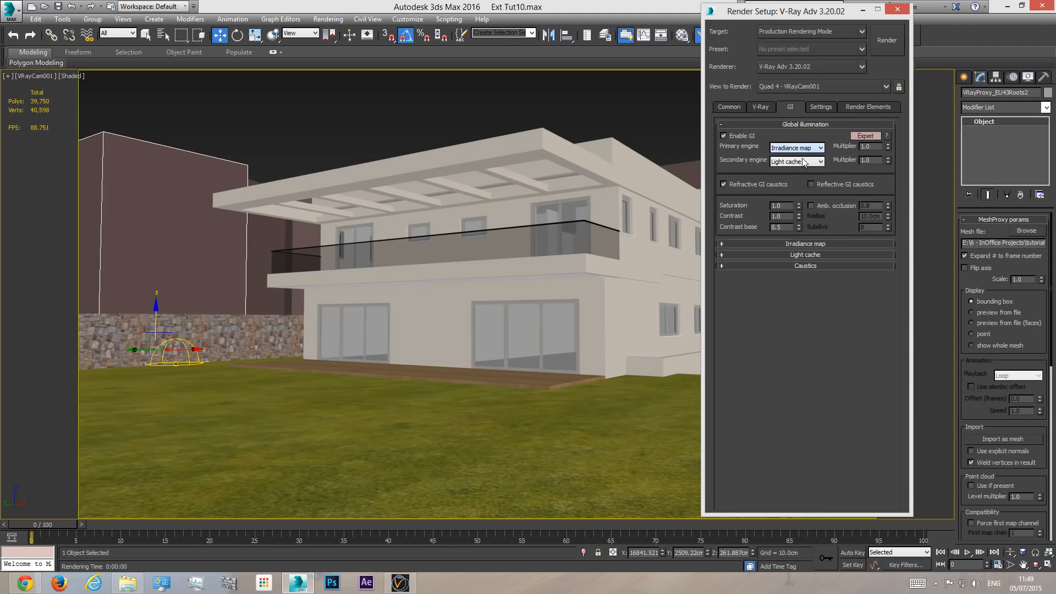
- Display the light cache settings and edit its subdivisions value
left_click(808, 255)
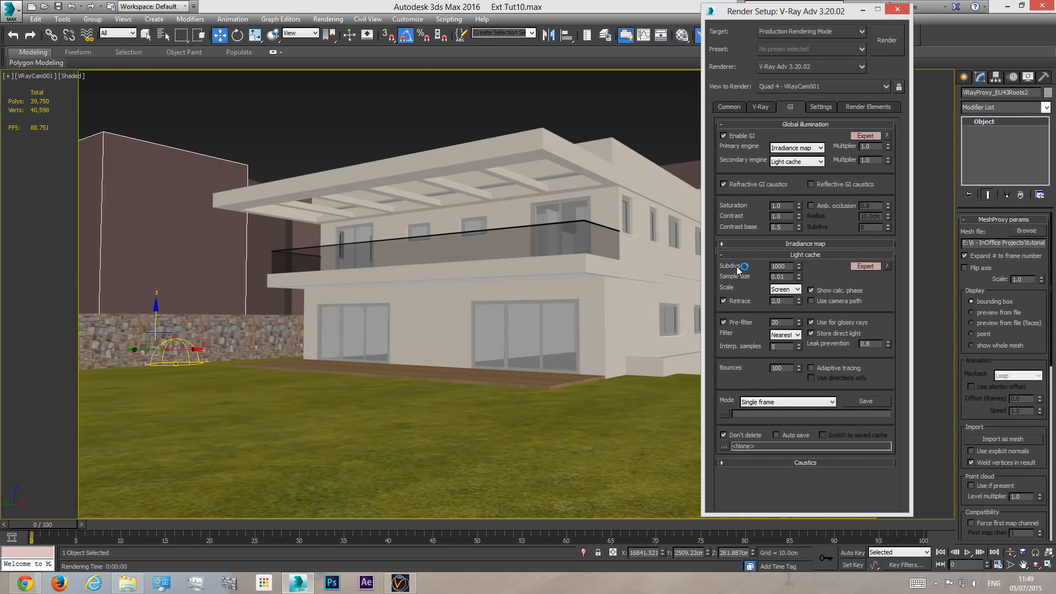
left_click_drag(776, 269, 778, 268)
double_click(778, 266)
- Display the irradiance map's expert settings, choose another preset, and adjust its sampling value to 80
left_click(811, 245)
left_click(864, 255)
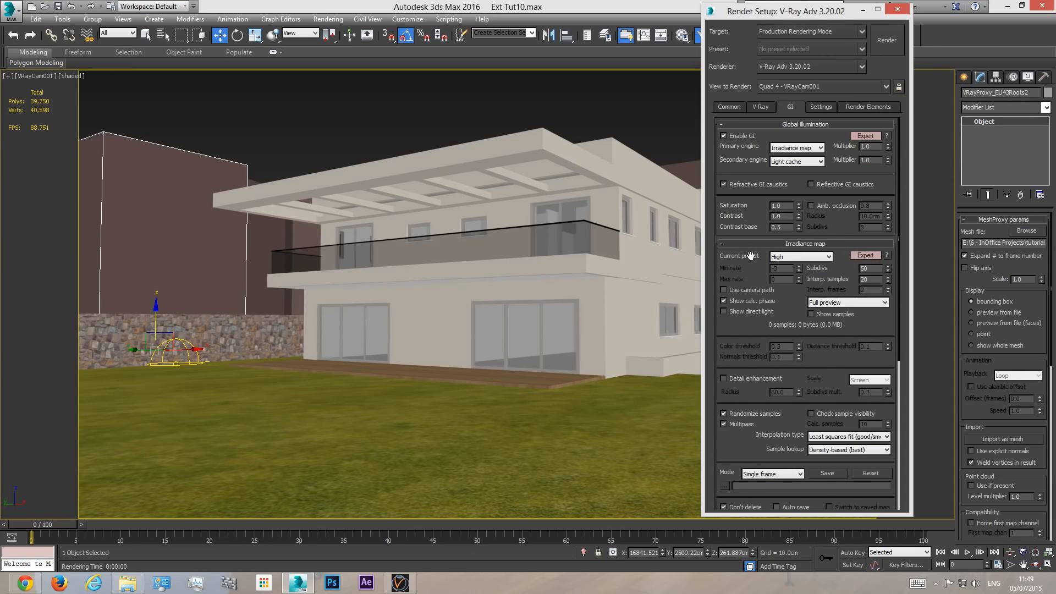
left_click(783, 257)
left_click(790, 288)
type("5")
type("80")
- Switch to Chrome and search Google Images for "vray light leaks" in a new tab
left_click(25, 583)
key("ctrl+t")
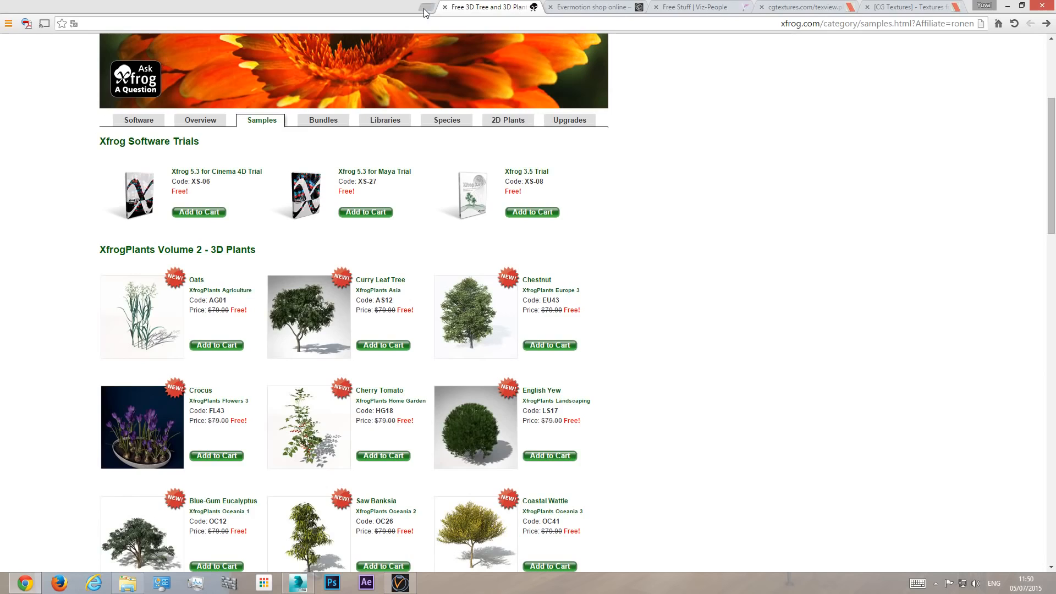
type("vray")
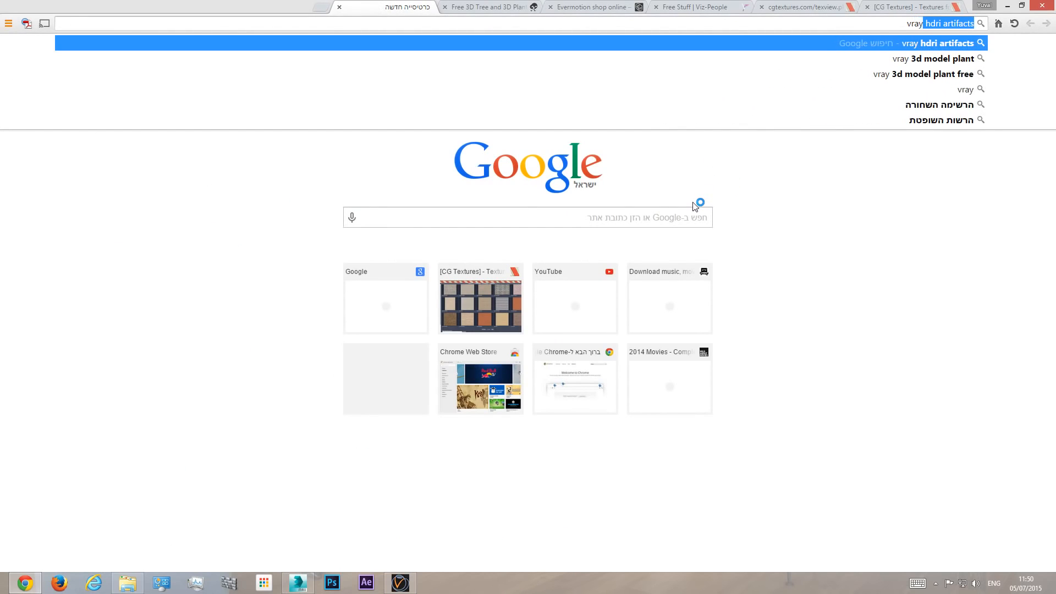
type(" light l")
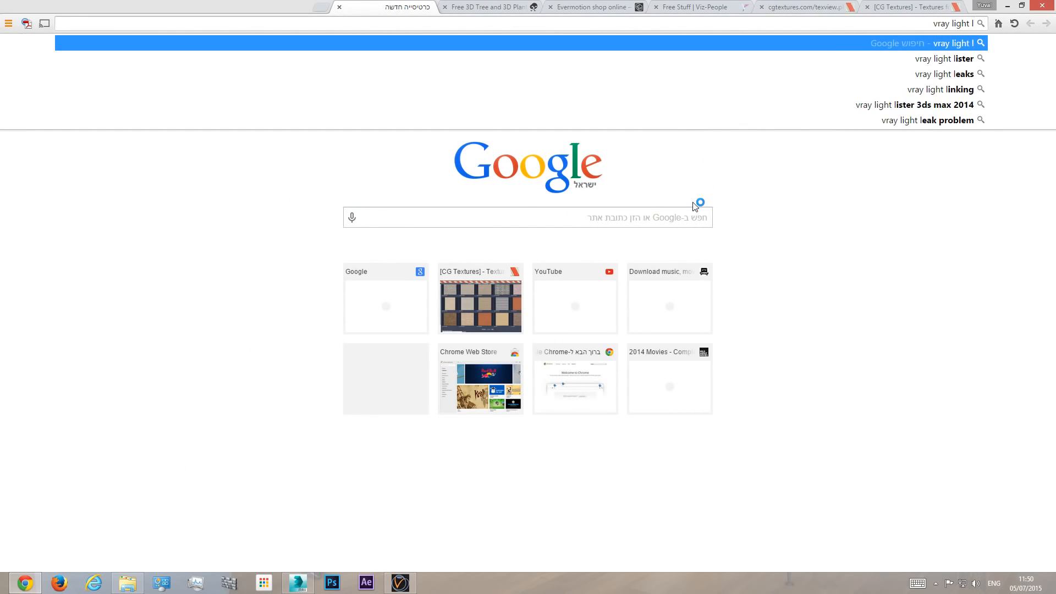
type("eaks")
key("Return")
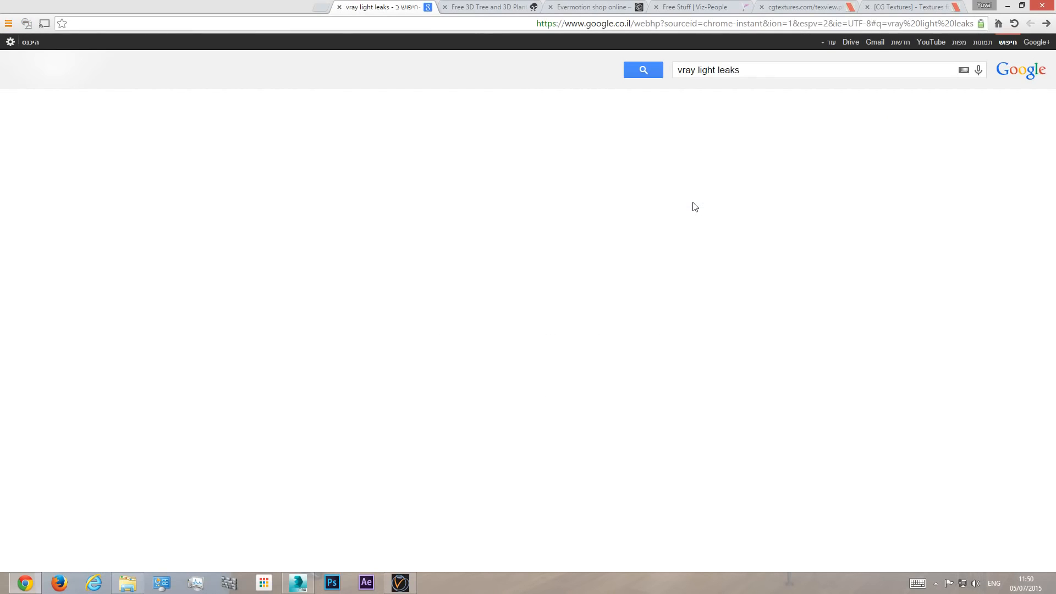
left_click(980, 46)
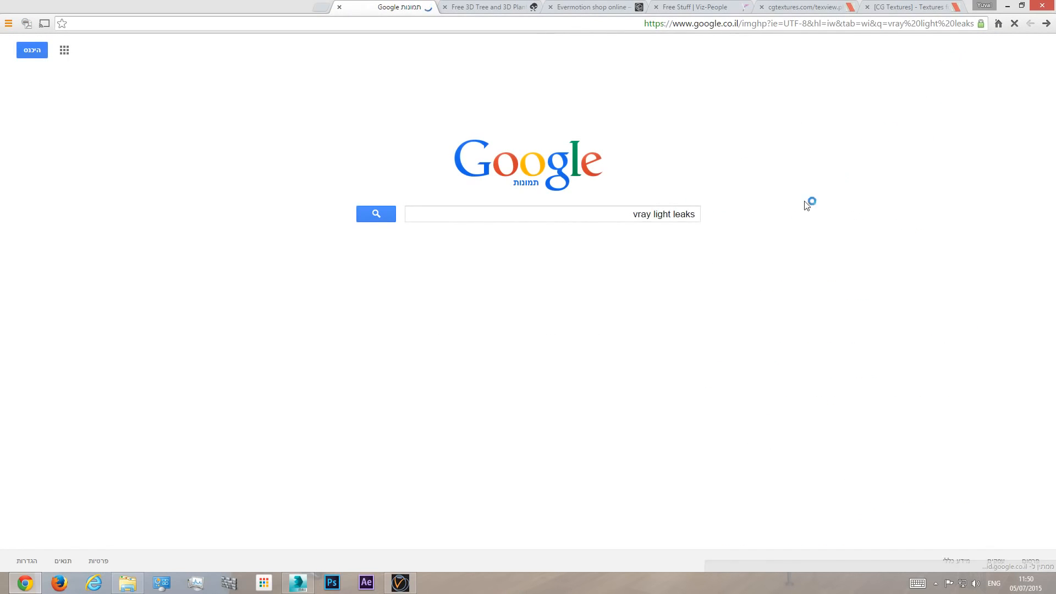
left_click(375, 219)
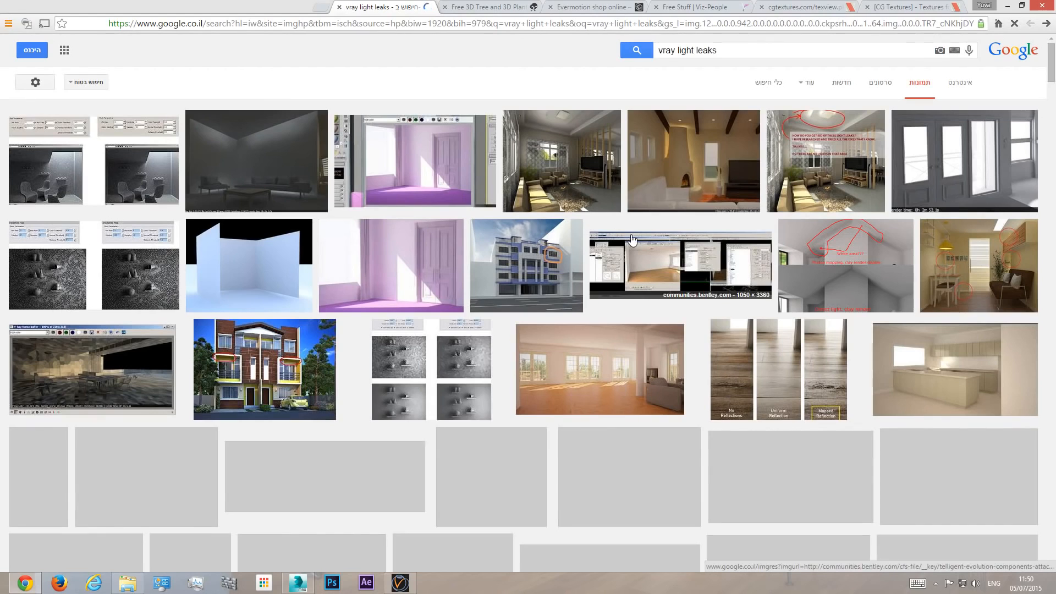
- Examine the light leak example images: the circled ceiling leak, the fireplace interior and the dark irradiance map room
left_click(839, 133)
left_click(292, 287)
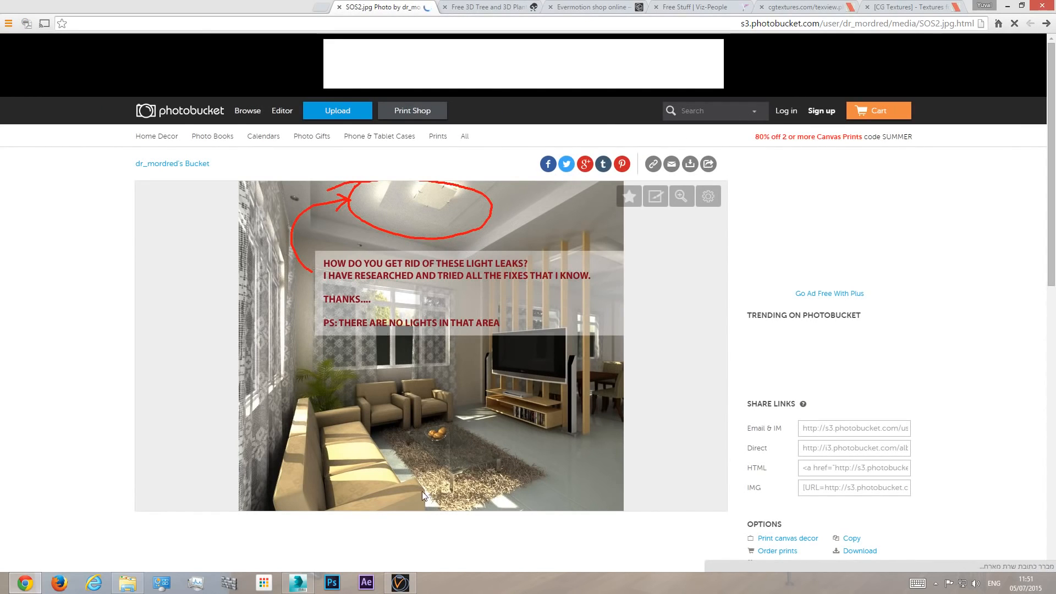
left_click(1029, 25)
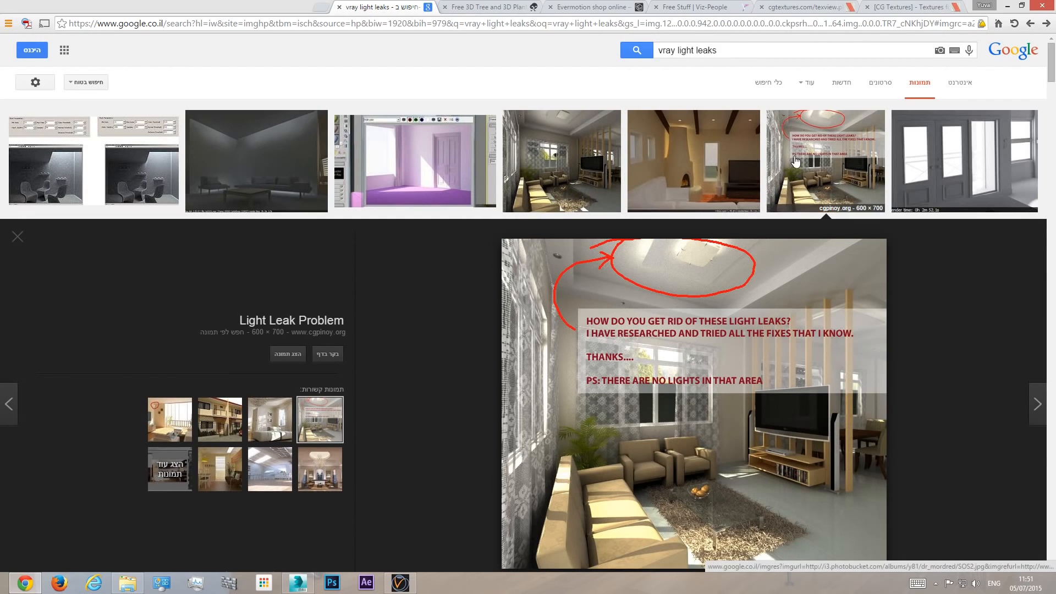
left_click(711, 142)
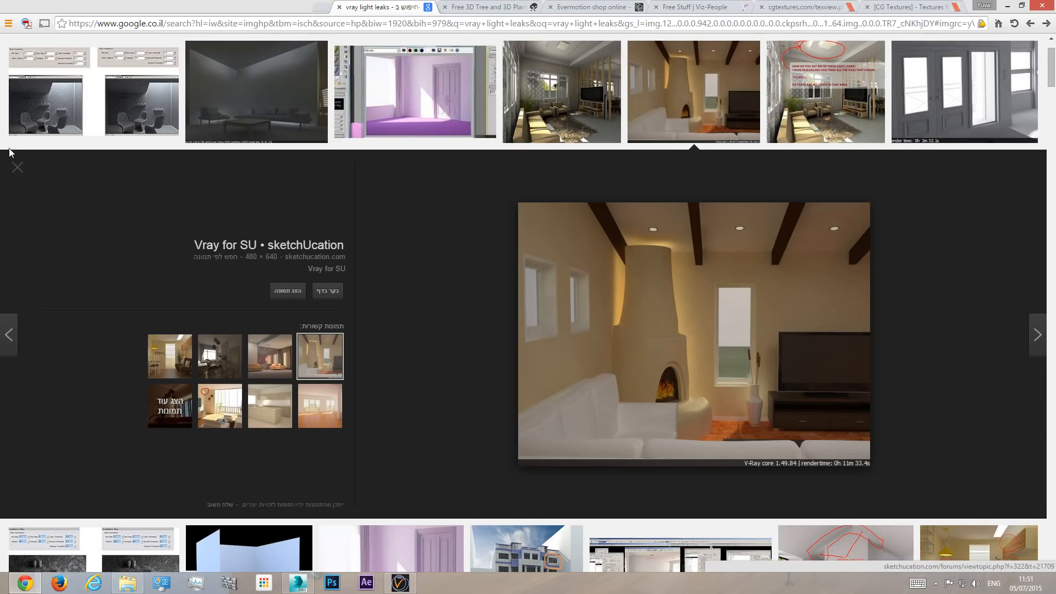
left_click(256, 110)
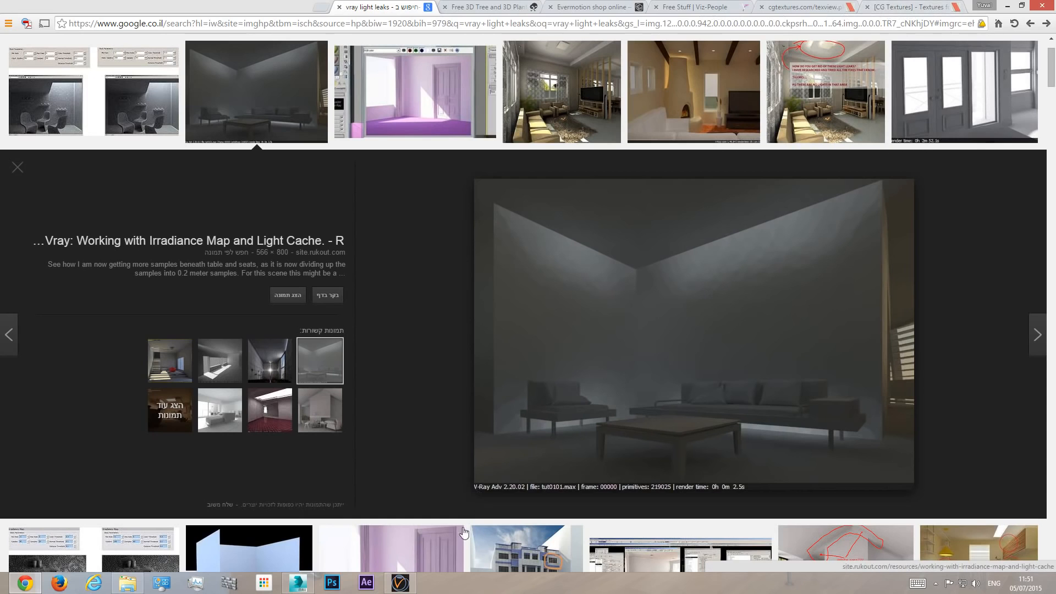
- Switch back to 3ds Max and set the irradiance map's interpolation samples to 30
left_click(299, 585)
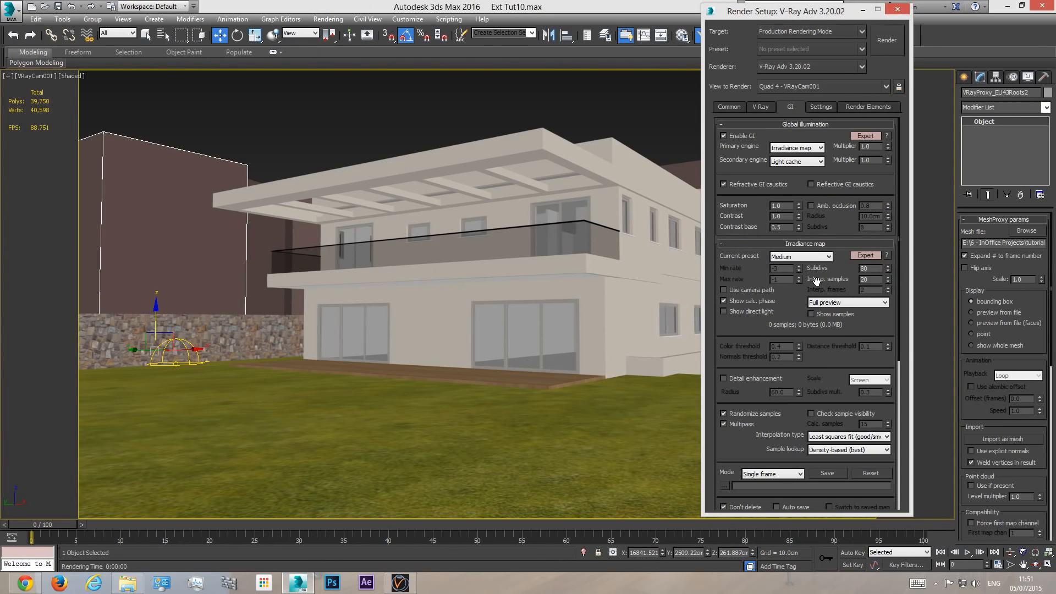
mouse_move(874, 282)
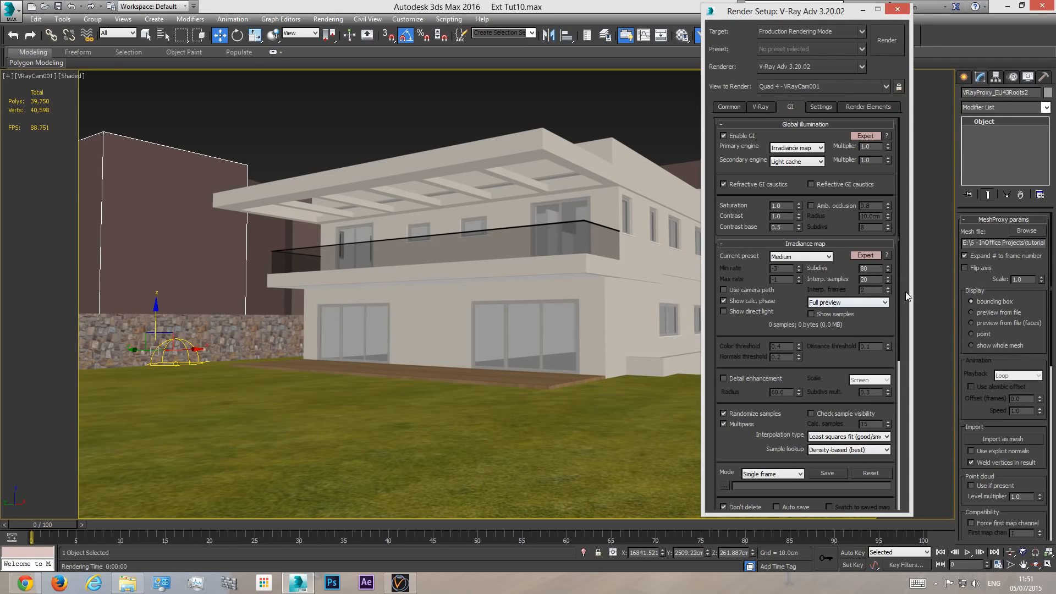
double_click(873, 280)
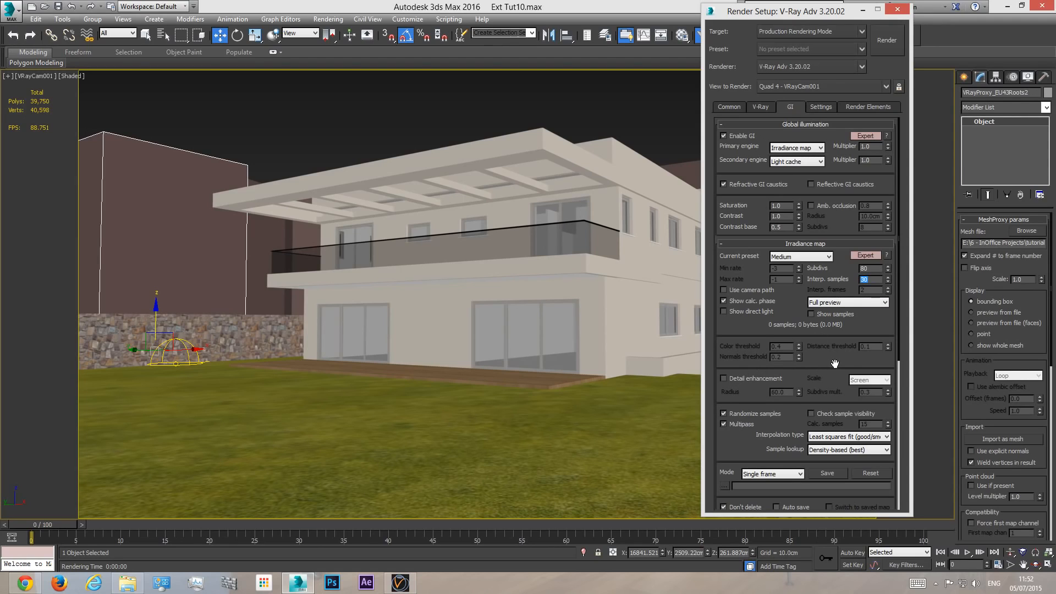
left_click_drag(834, 365, 817, 210)
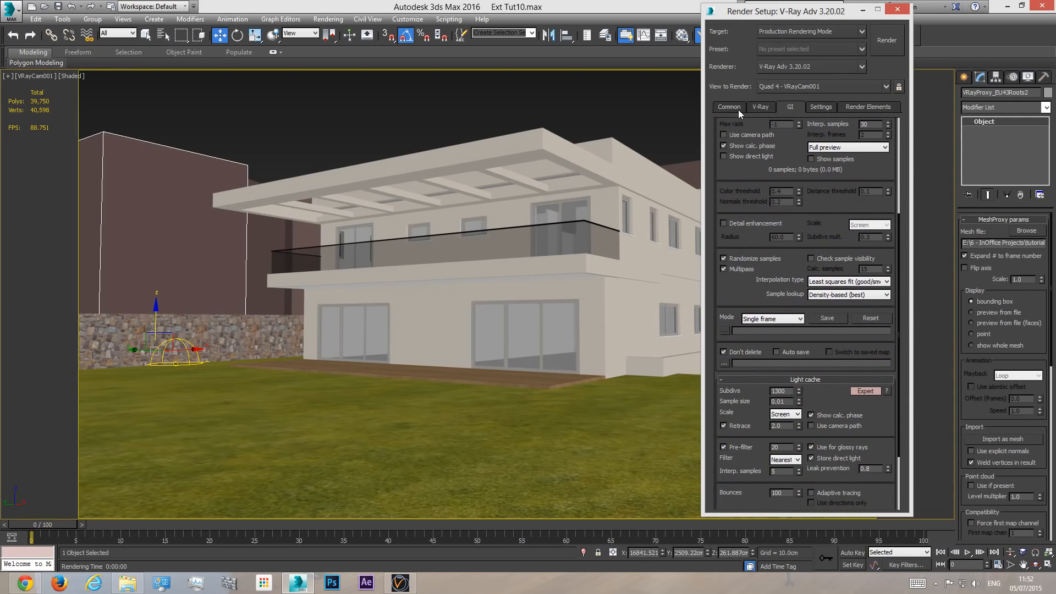
scroll(822, 234, "up", 5)
- Save the scene after a last check of the render settings, and start the production render of the VRayCam001 view
left_click(821, 104)
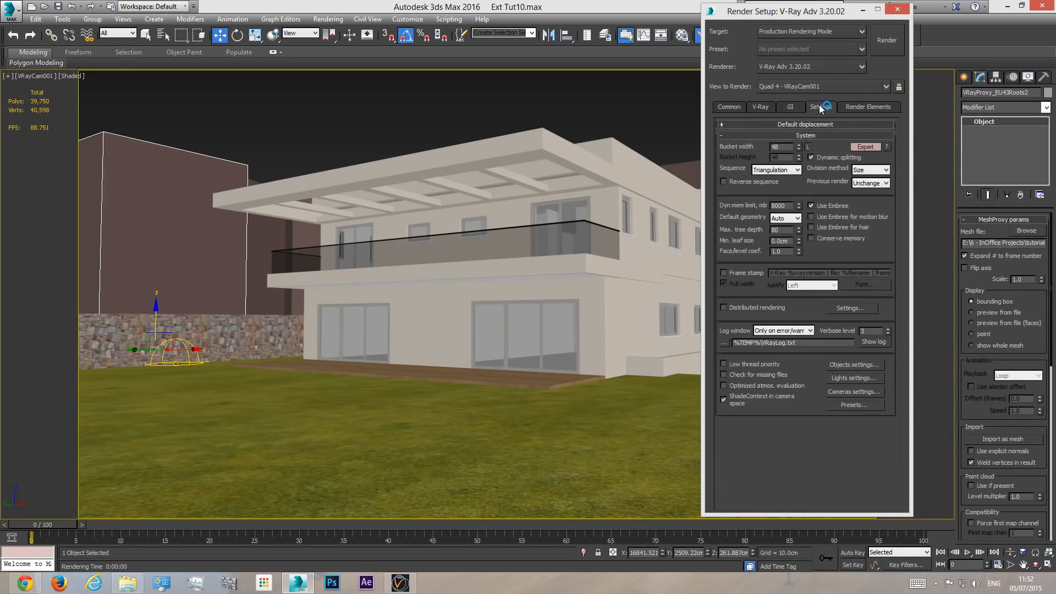
left_click(760, 108)
left_click(730, 109)
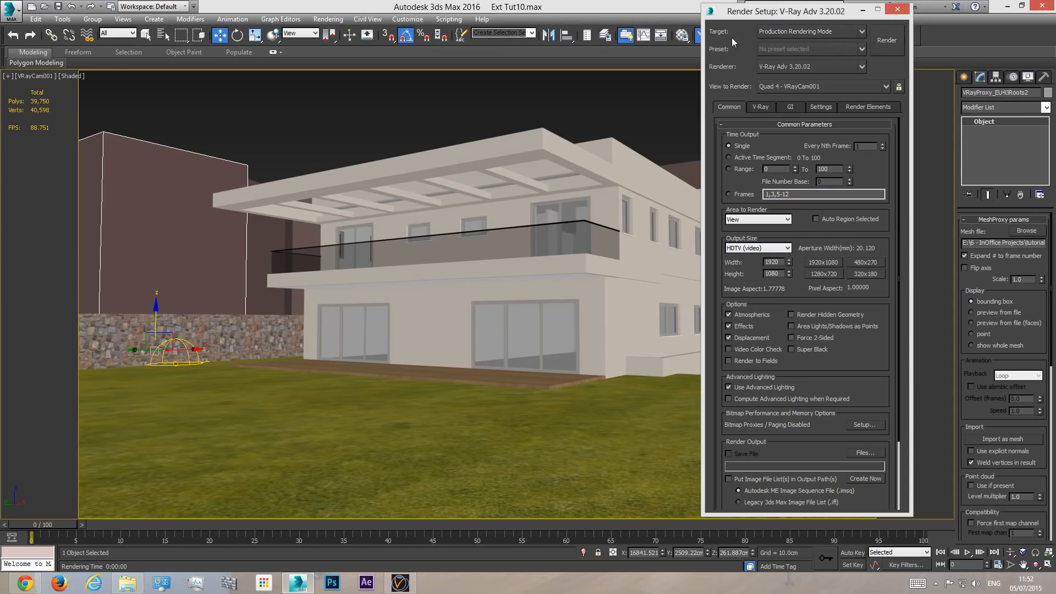
key("ctrl+s")
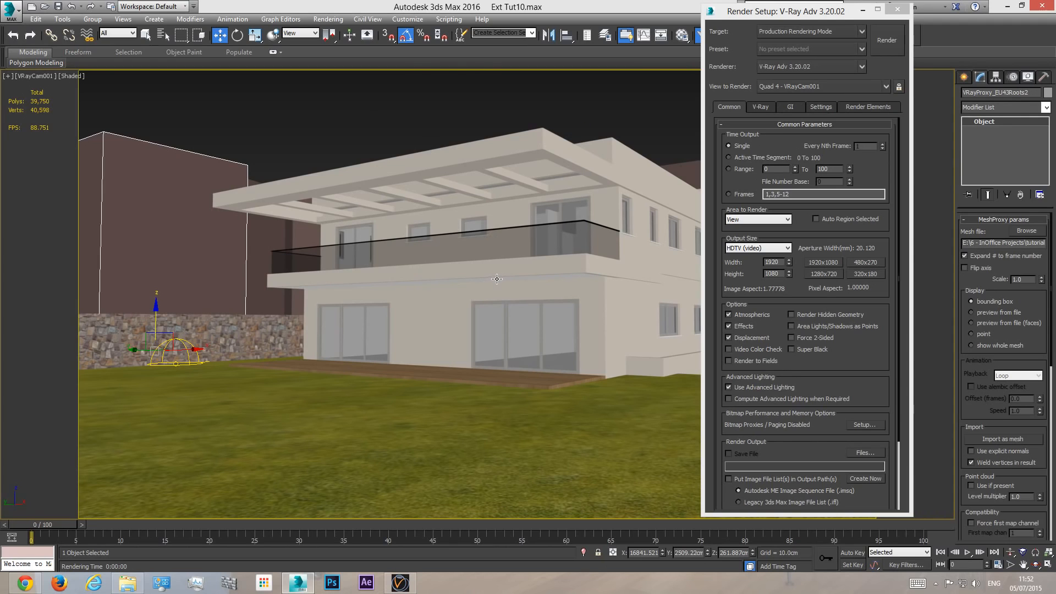
left_click(886, 40)
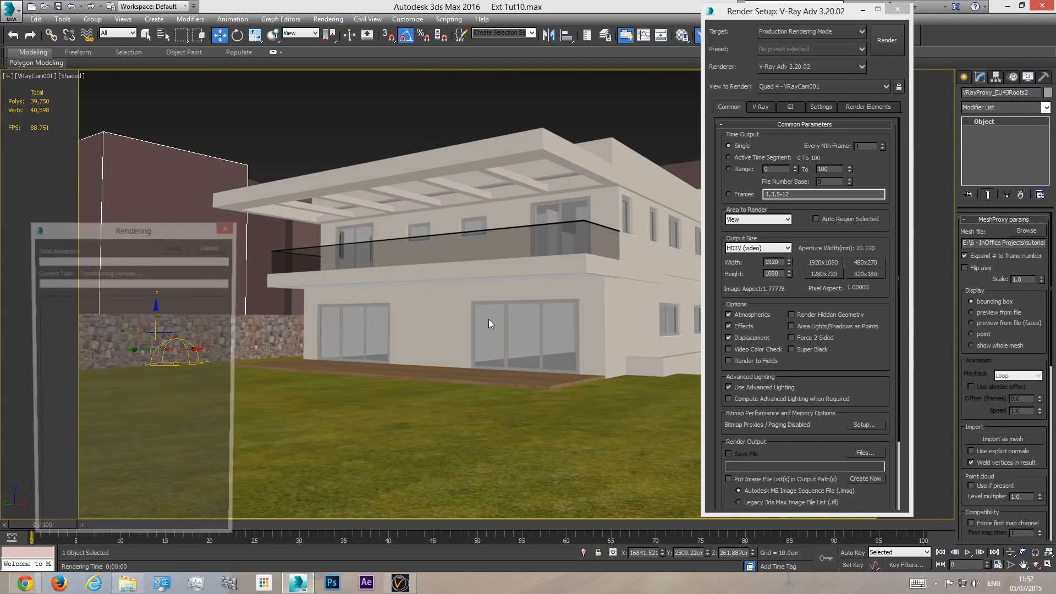